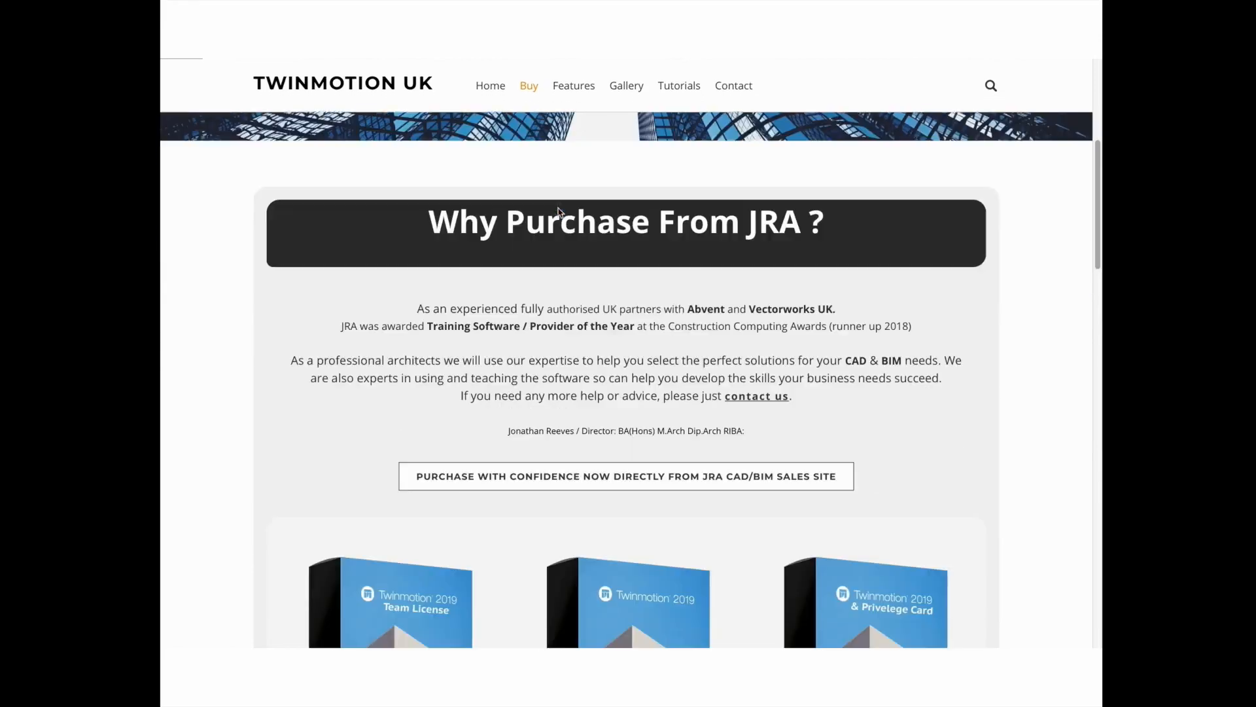
Step: Look through the Buy page's Twinmotion licence options, prices and trial download information
scroll(558, 210, "down", 8)
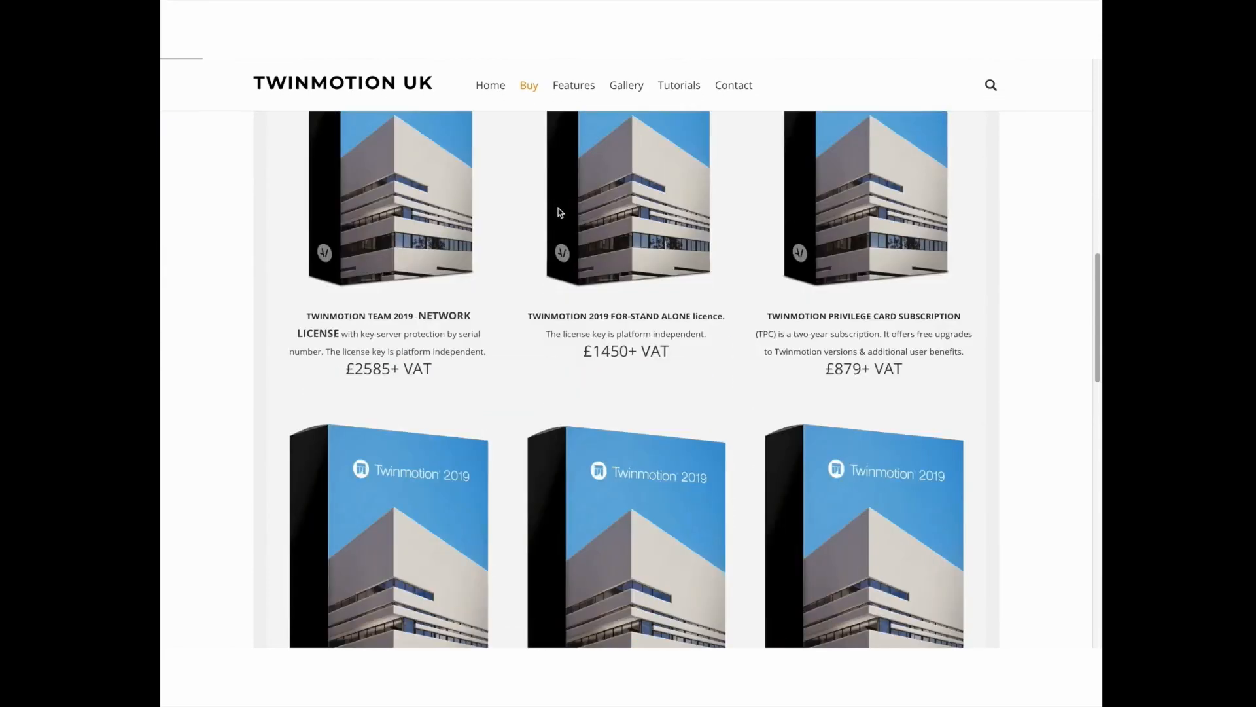
scroll(559, 210, "down", 4)
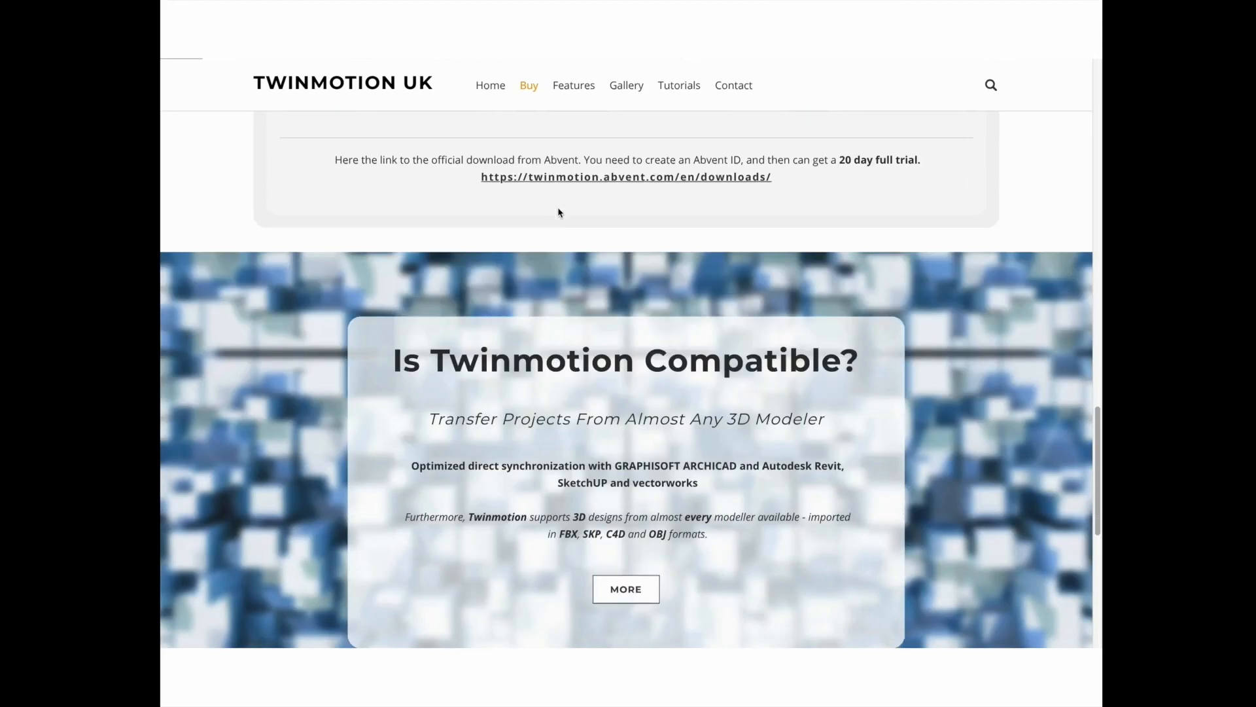
scroll(566, 212, "up", 20)
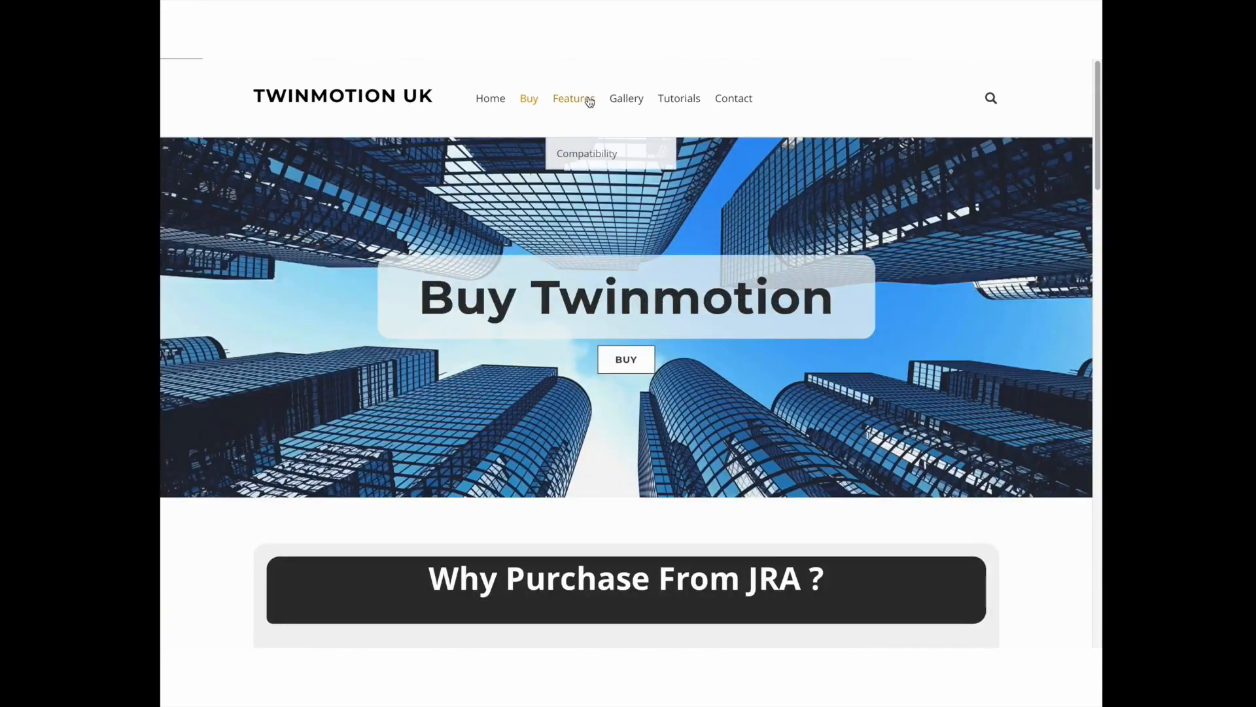
Step: Open the Twinmotion UK Features page and look through what is new in Twinmotion 2019
left_click(586, 98)
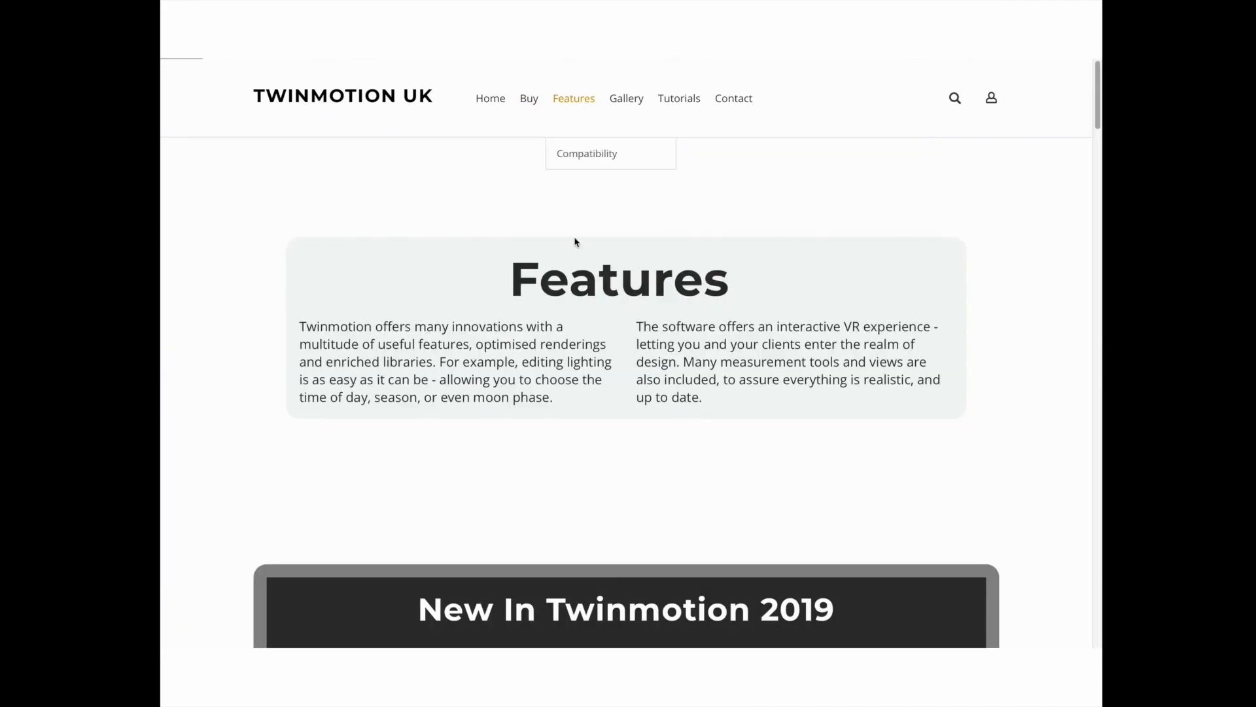
scroll(576, 242, "down", 8)
scroll(605, 232, "down", 5)
scroll(605, 231, "down", 8)
scroll(605, 231, "down", 12)
scroll(606, 232, "up", 20)
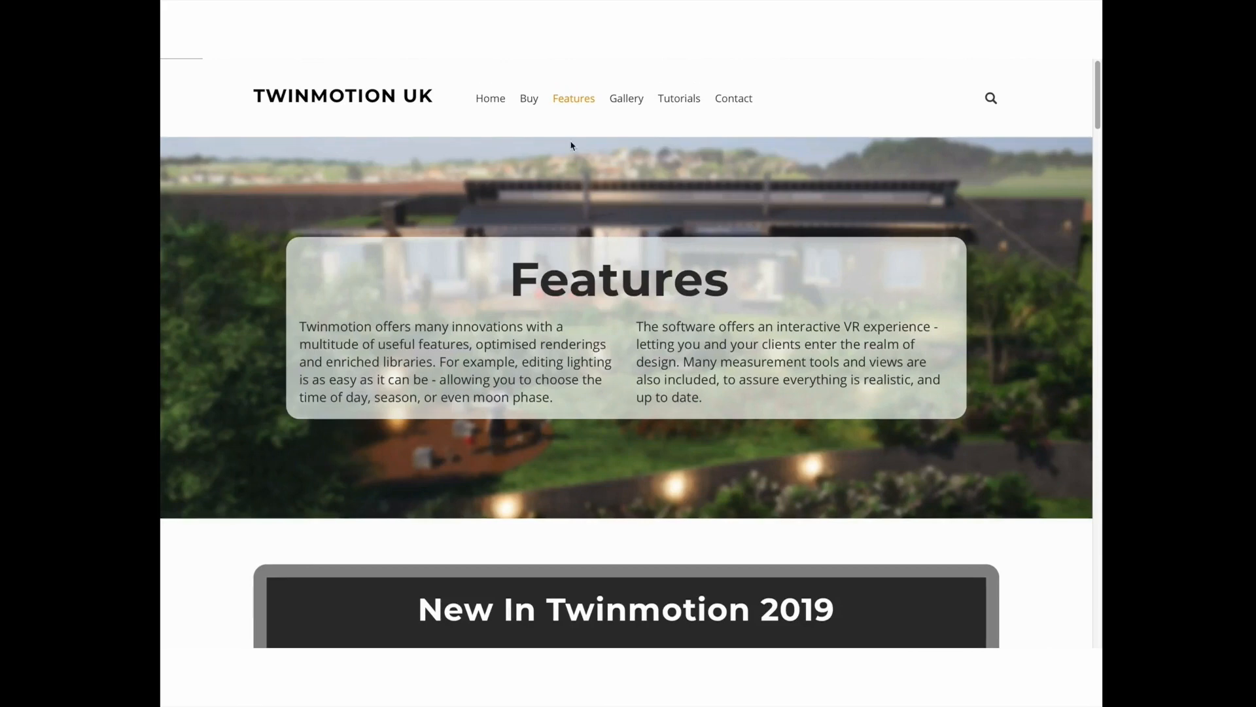
Step: Open the Twinmotion UK User Gallery page and look through the user videos
left_click(625, 100)
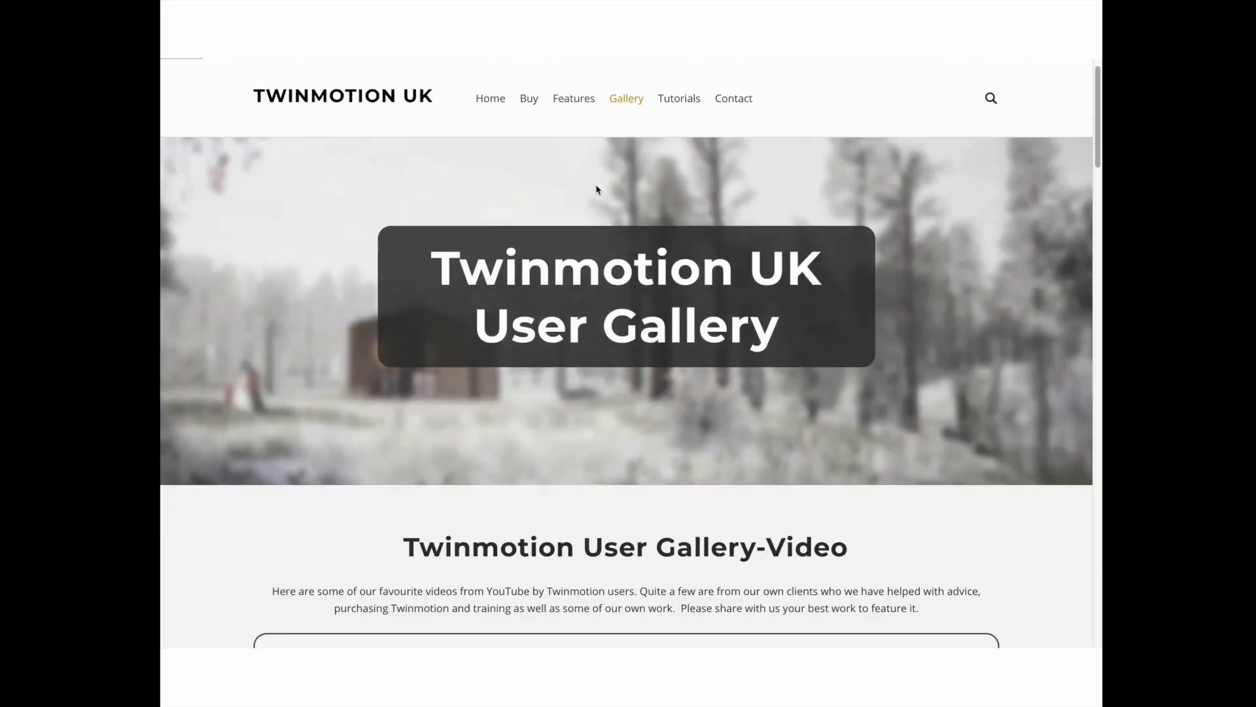
scroll(597, 190, "down", 2)
scroll(596, 189, "down", 1)
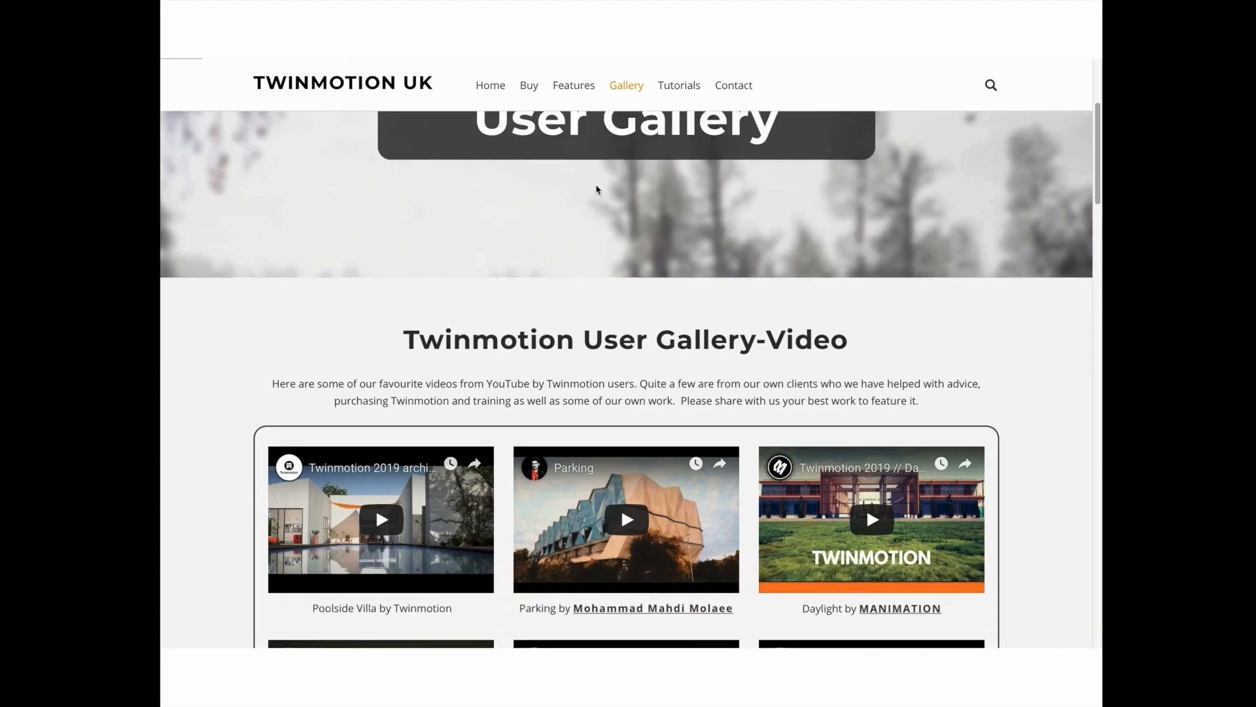
scroll(597, 189, "down", 5)
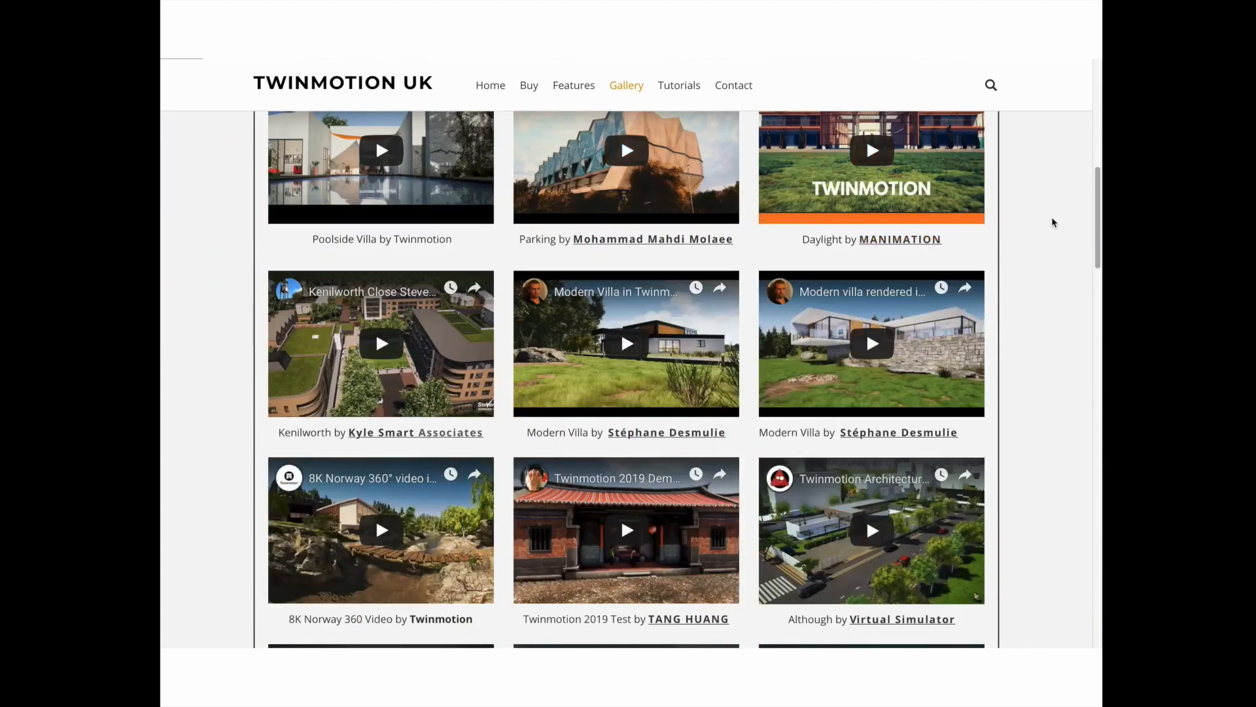
left_click_drag(1093, 229, 1076, 123)
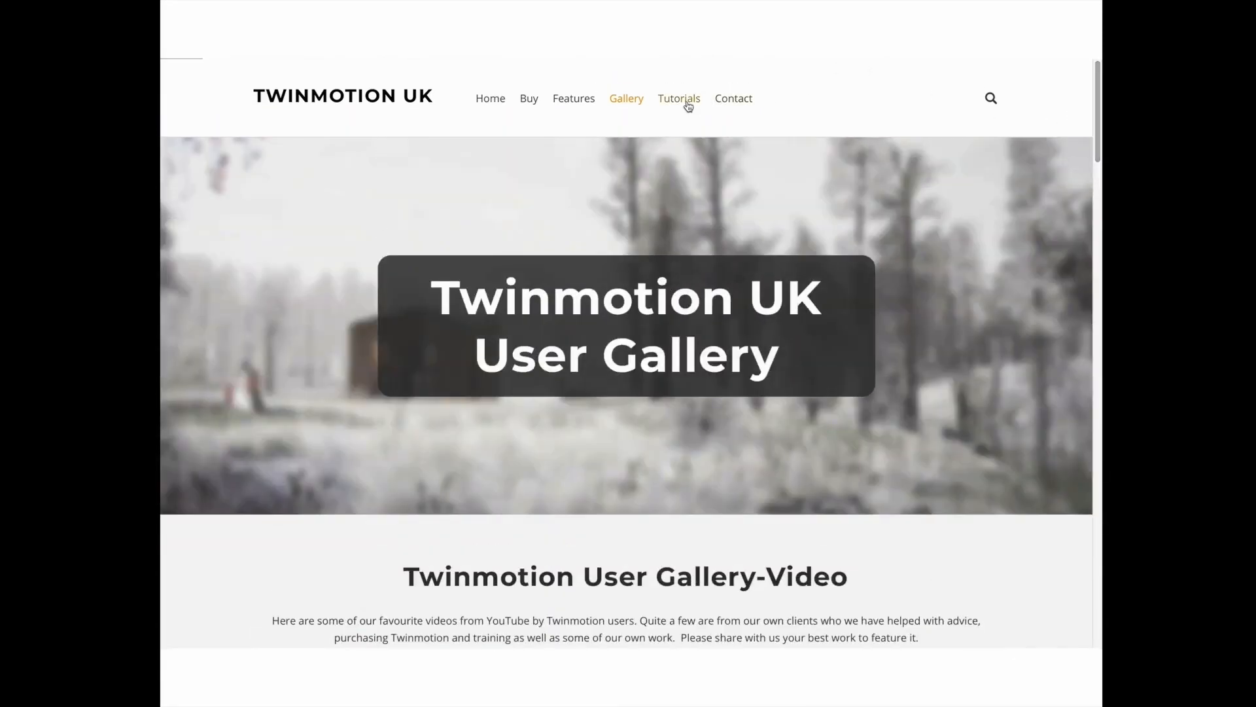
Step: Look through the website's Tutorials page and its Contact page
left_click(680, 99)
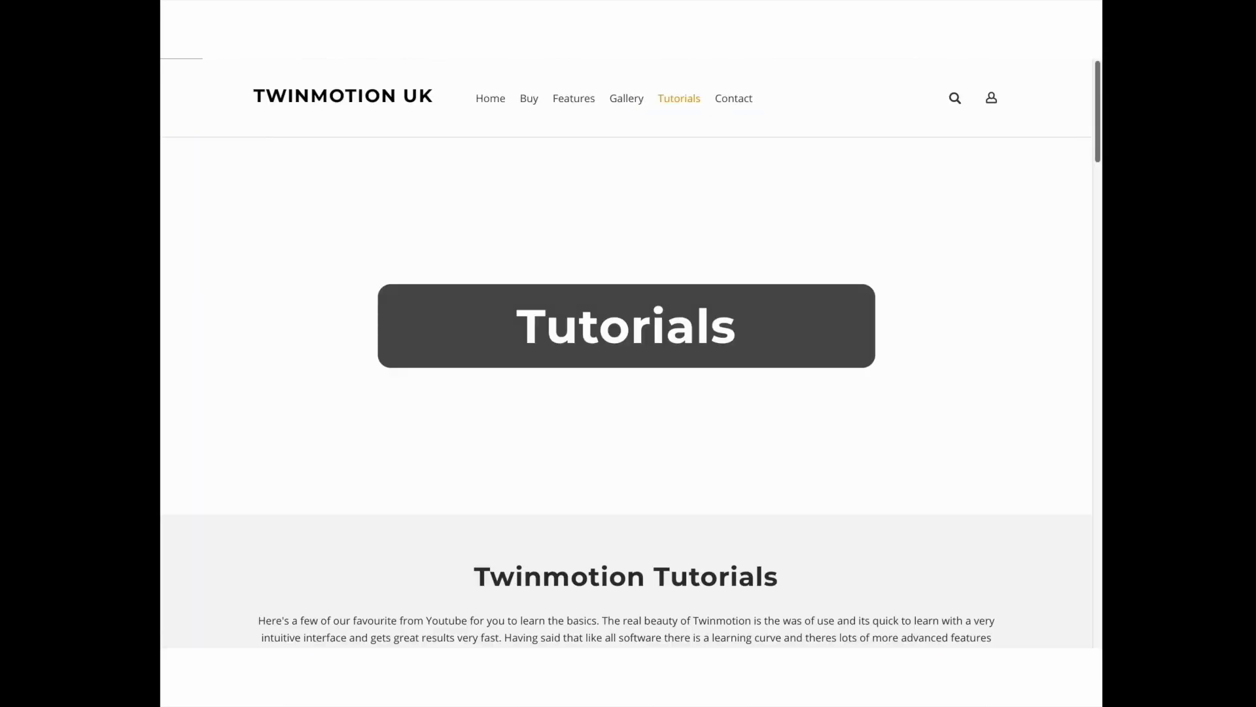
left_click_drag(1093, 140, 1060, 141)
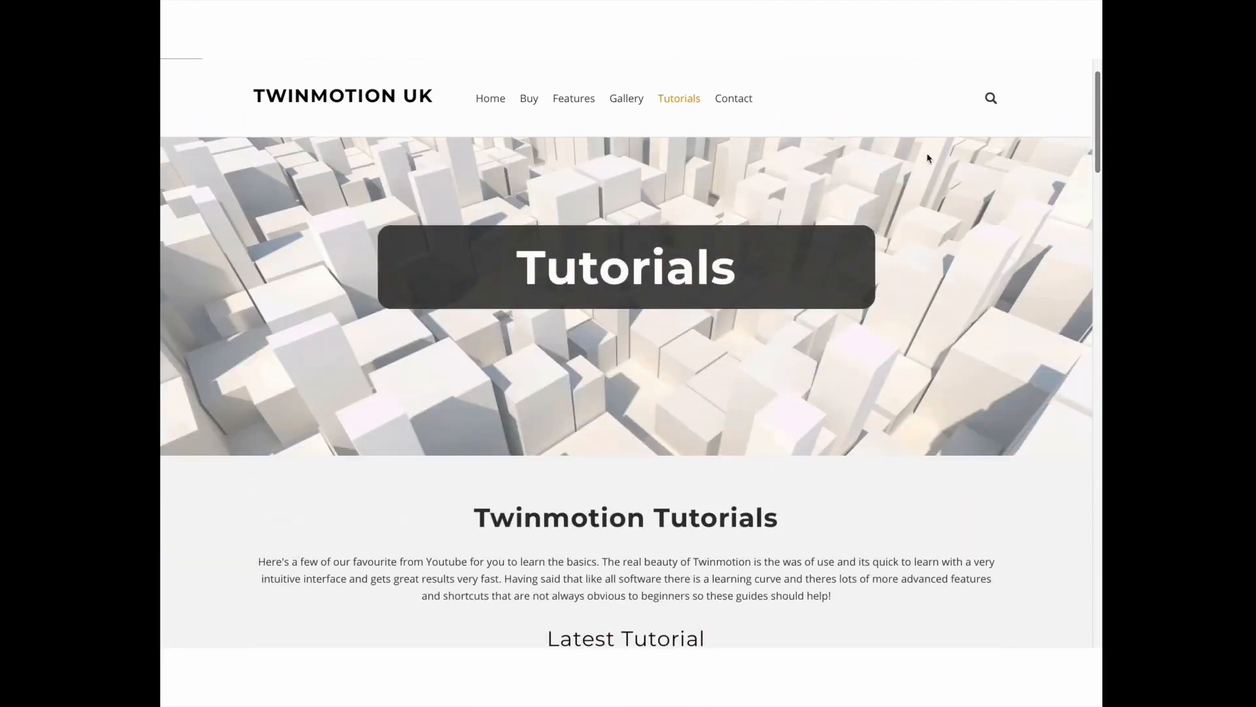
left_click(731, 99)
left_click_drag(1099, 176, 1090, 536)
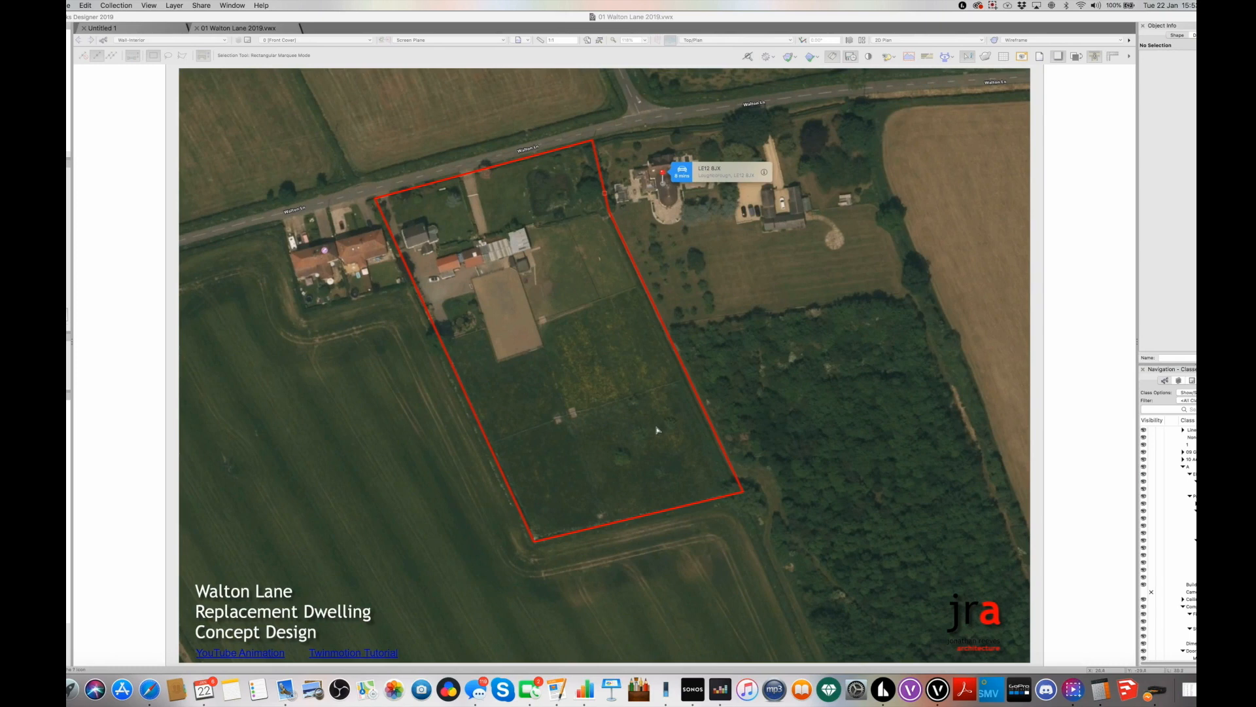
Step: Enlarge the list of sheet and design layers and display the 00 [Photos] sheet
left_click(331, 38)
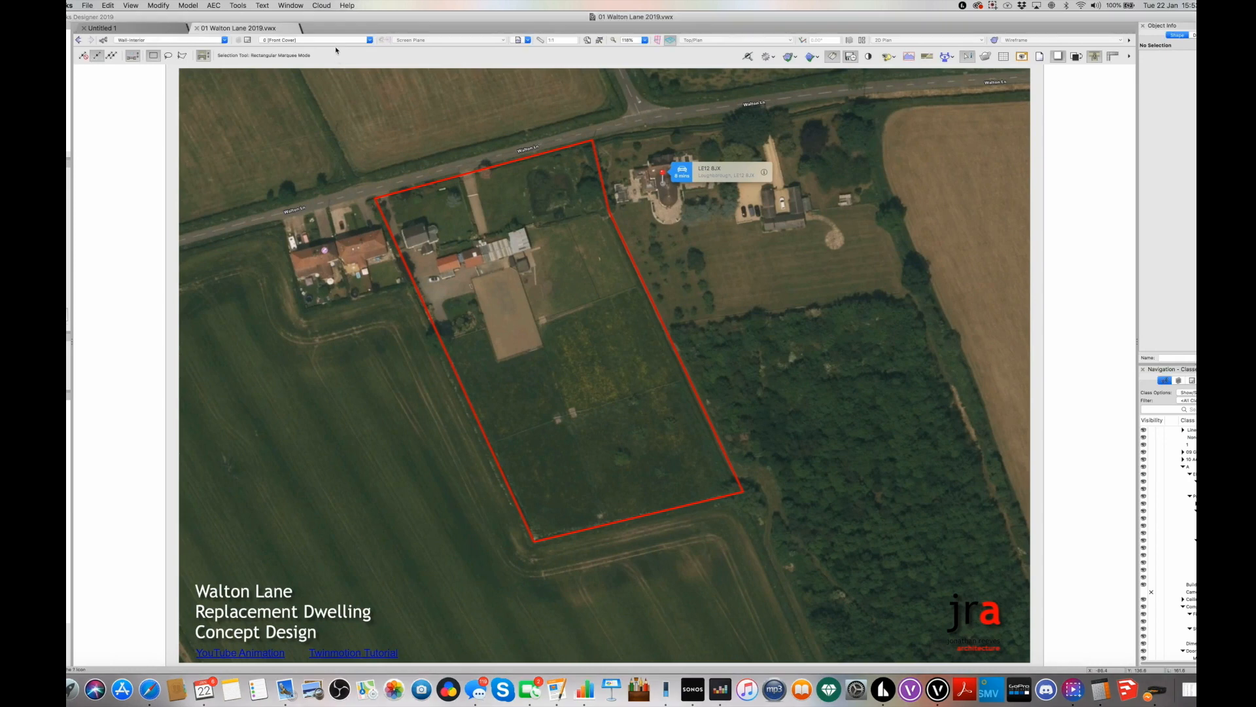
left_click(329, 40)
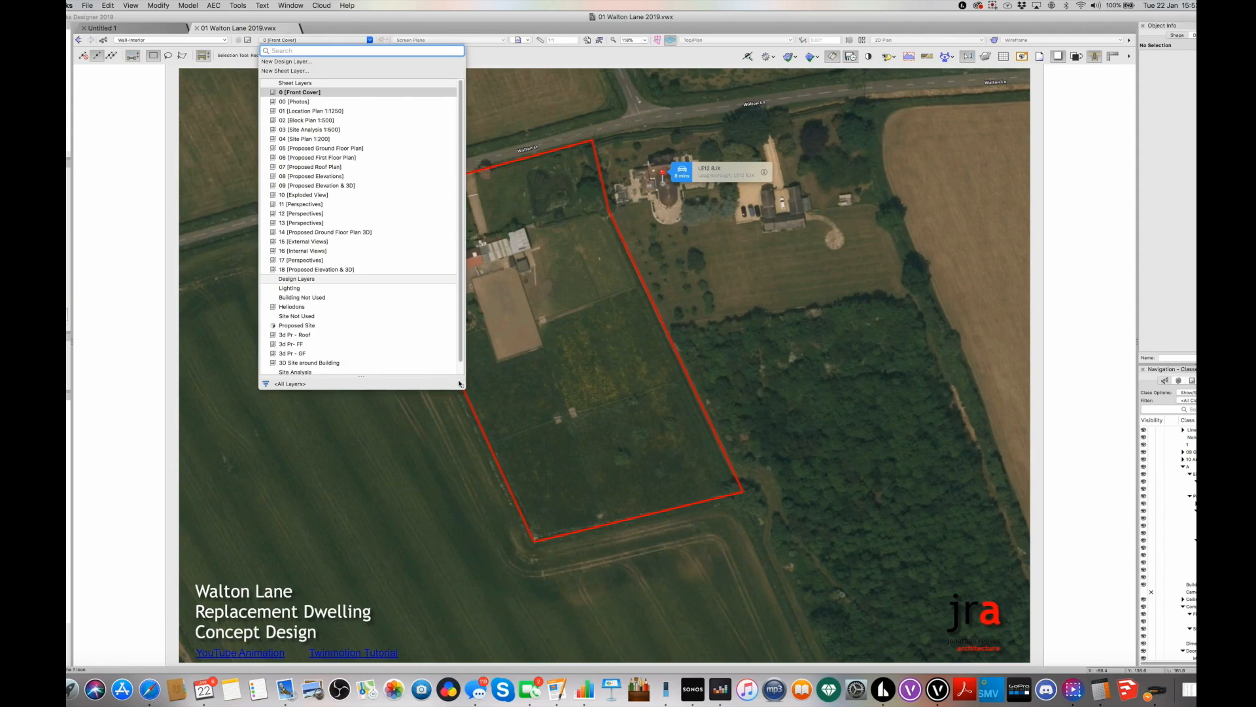
left_click_drag(456, 382, 456, 483)
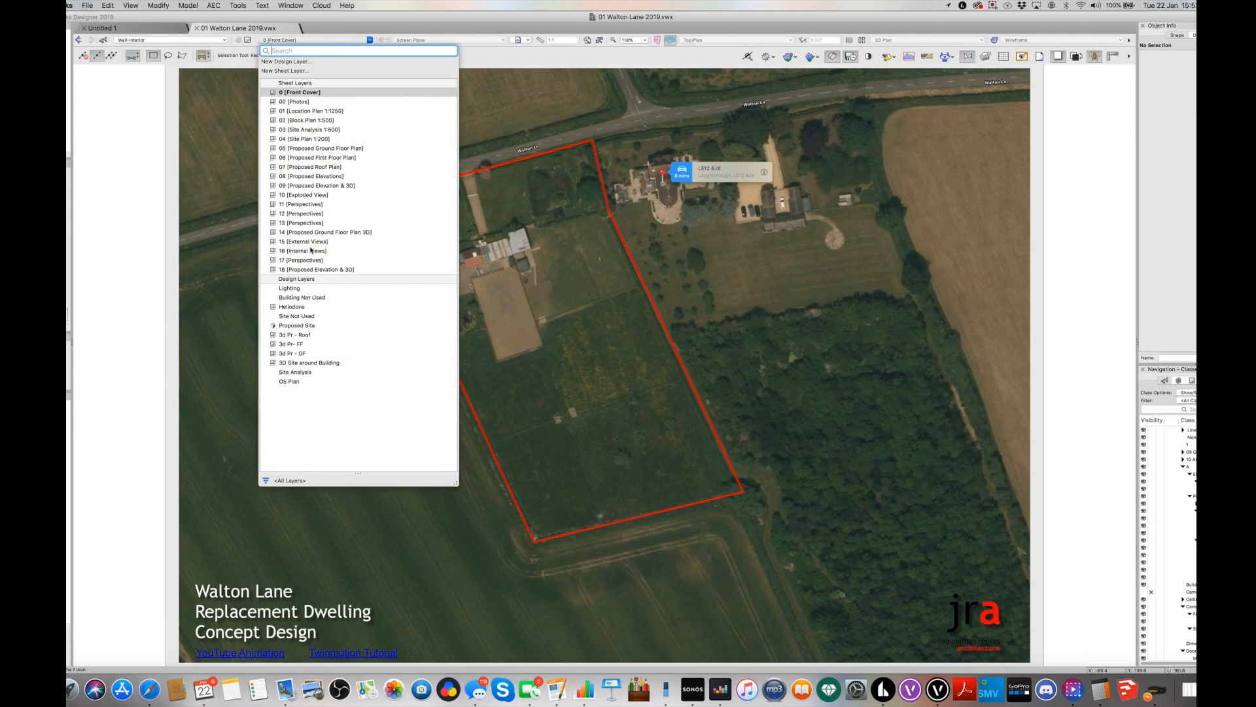
left_click(303, 102)
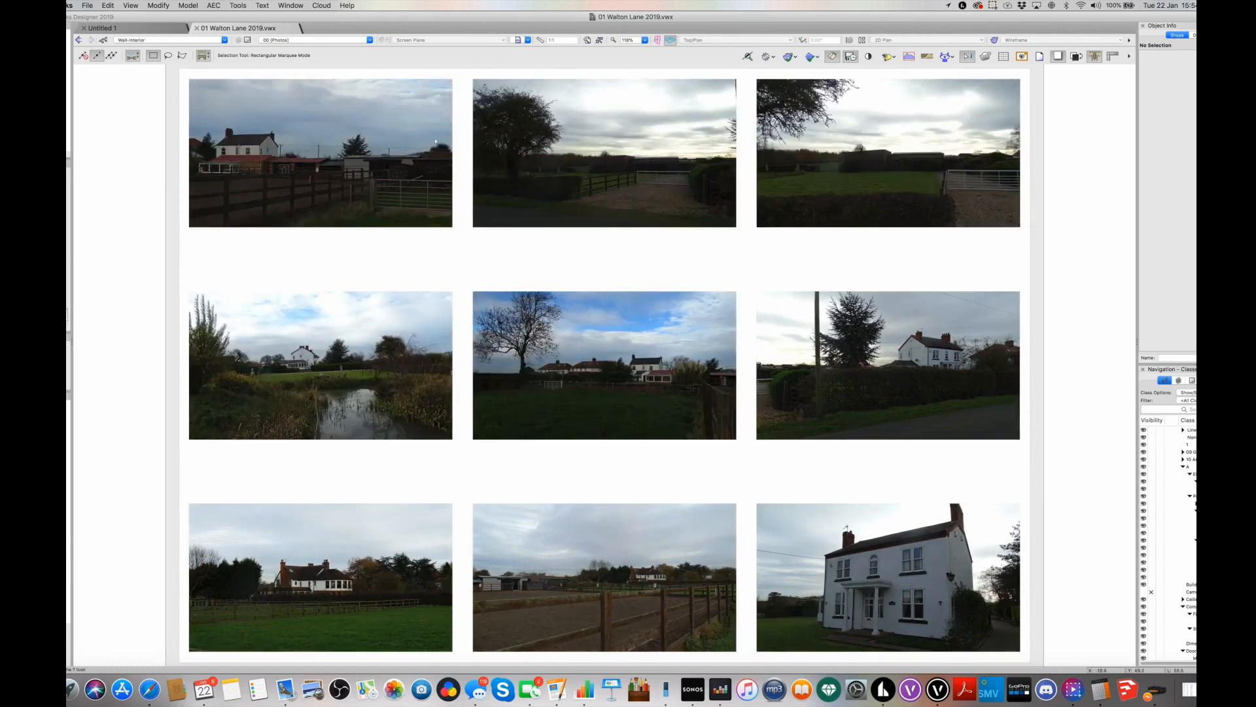
Step: Display the 01 [Location Plan 1:1250] sheet and examine the proposed house within the red site boundary
left_click(308, 40)
left_click(309, 111)
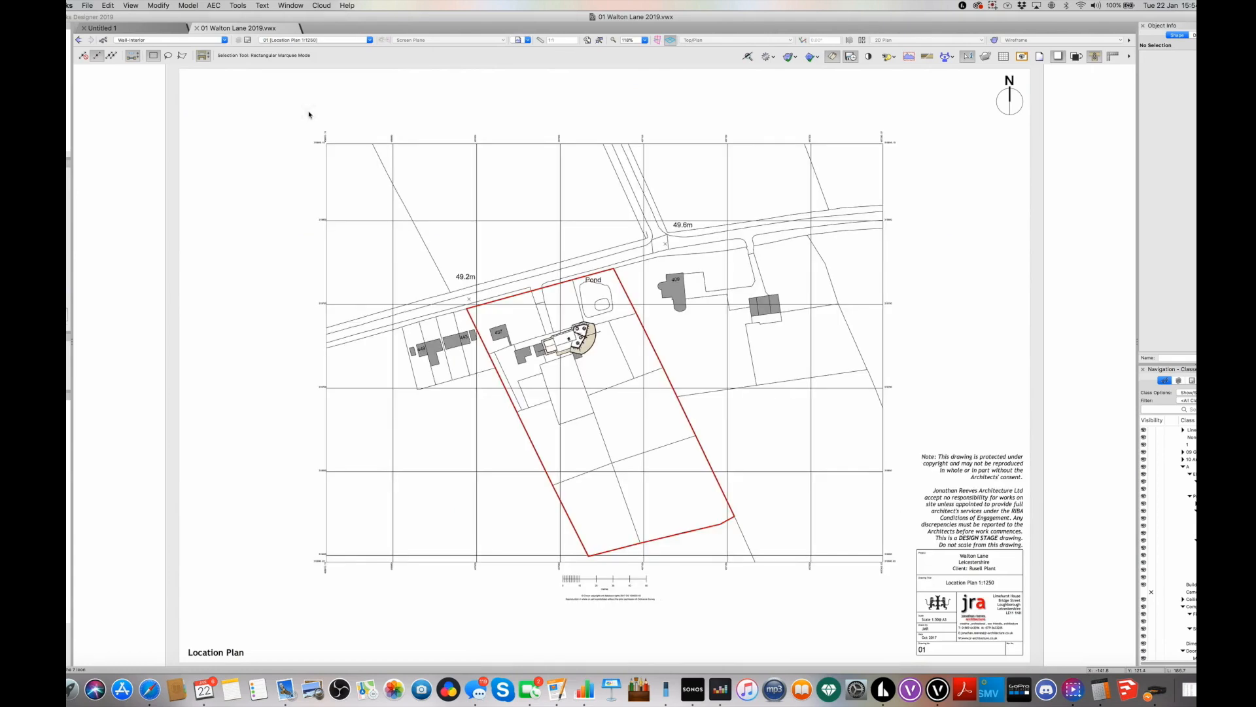
key("c")
left_click_drag(477, 277, 666, 413)
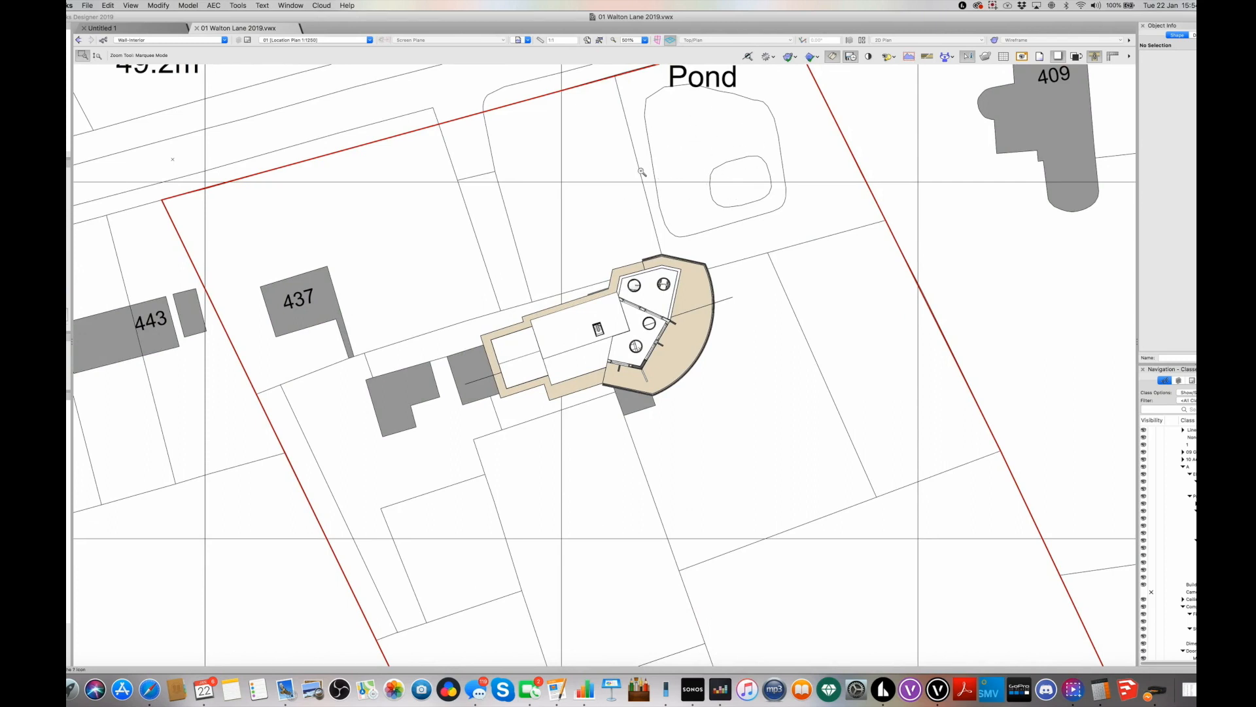
key("super+6")
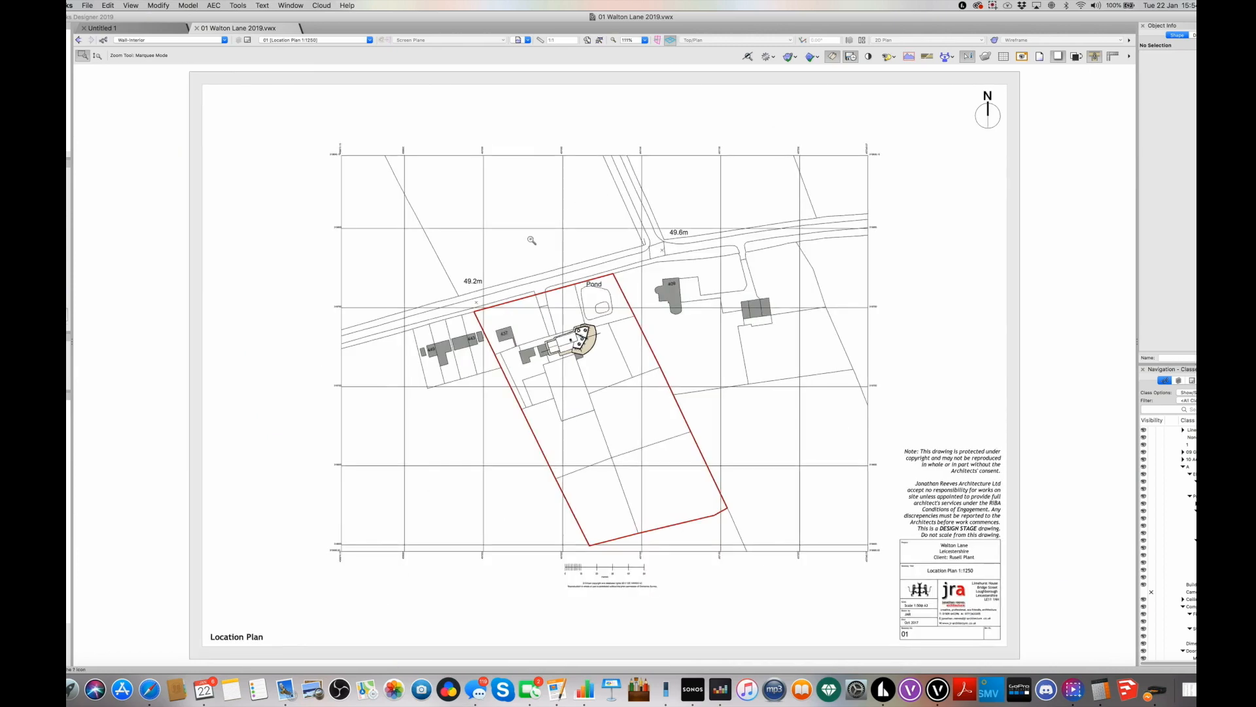
Step: Go through the block plan, site analysis and site plan sheets, 02 to 04
key("super+Down")
key("x")
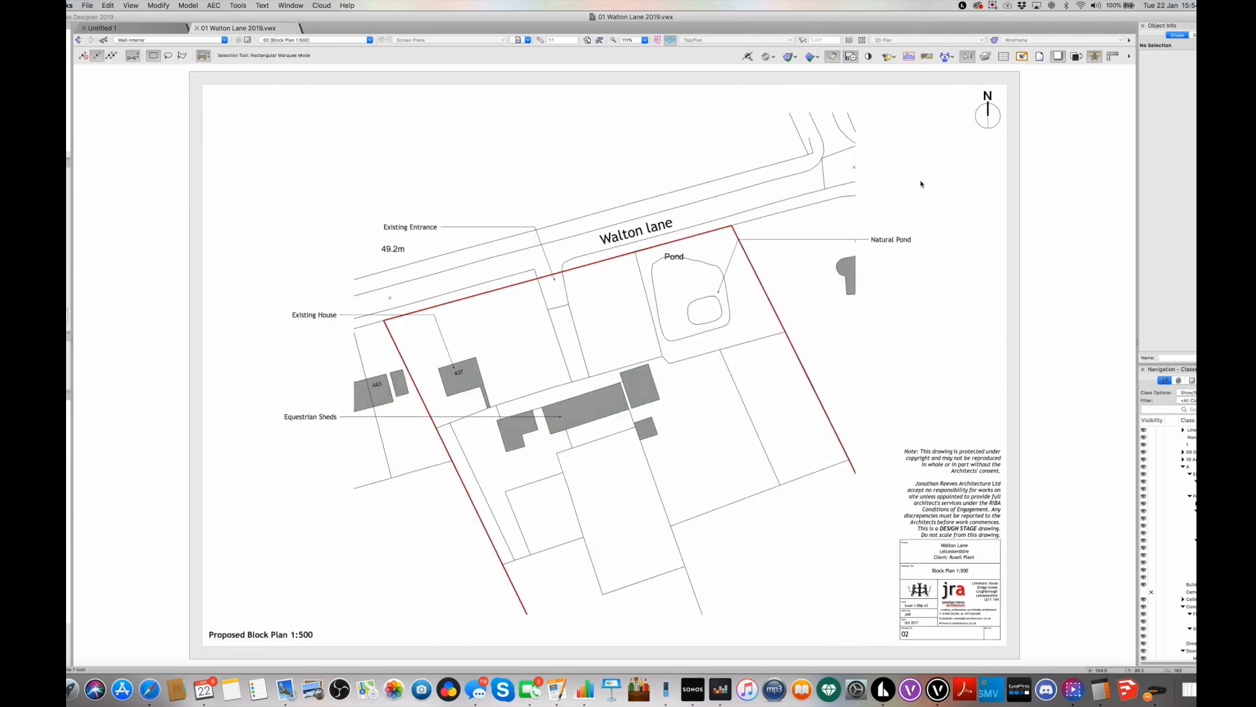
key("super+Down")
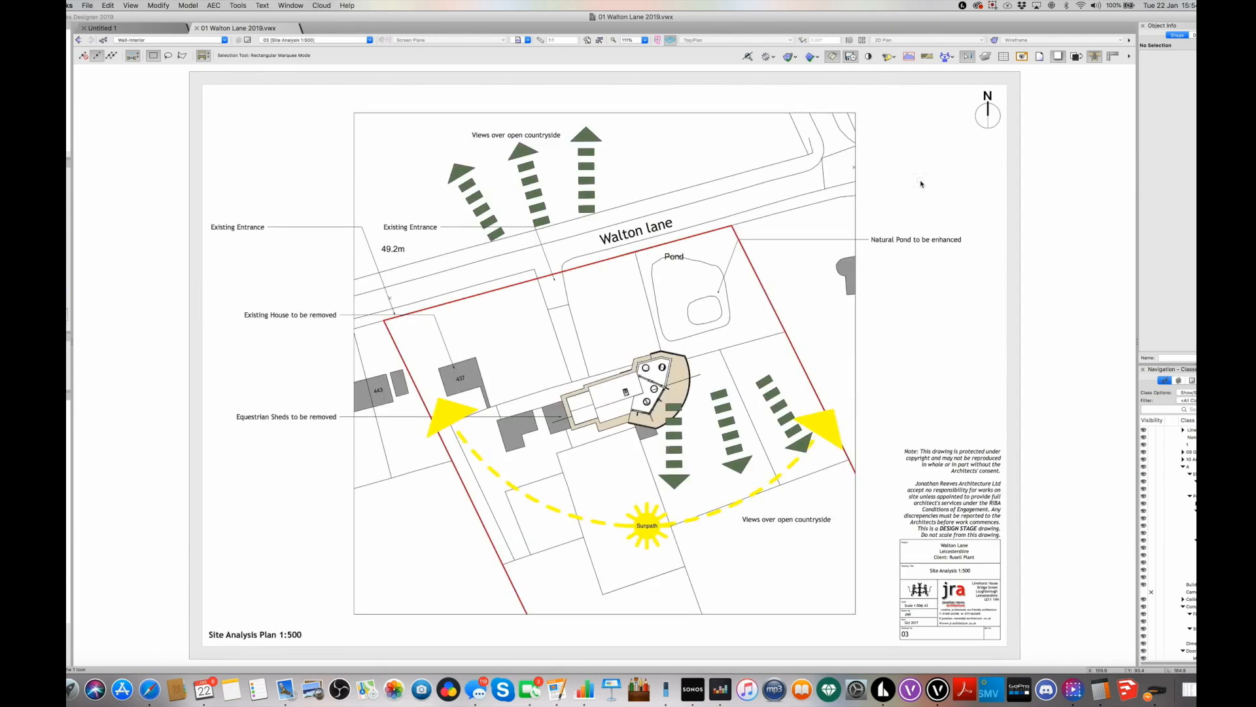
key("super+Down")
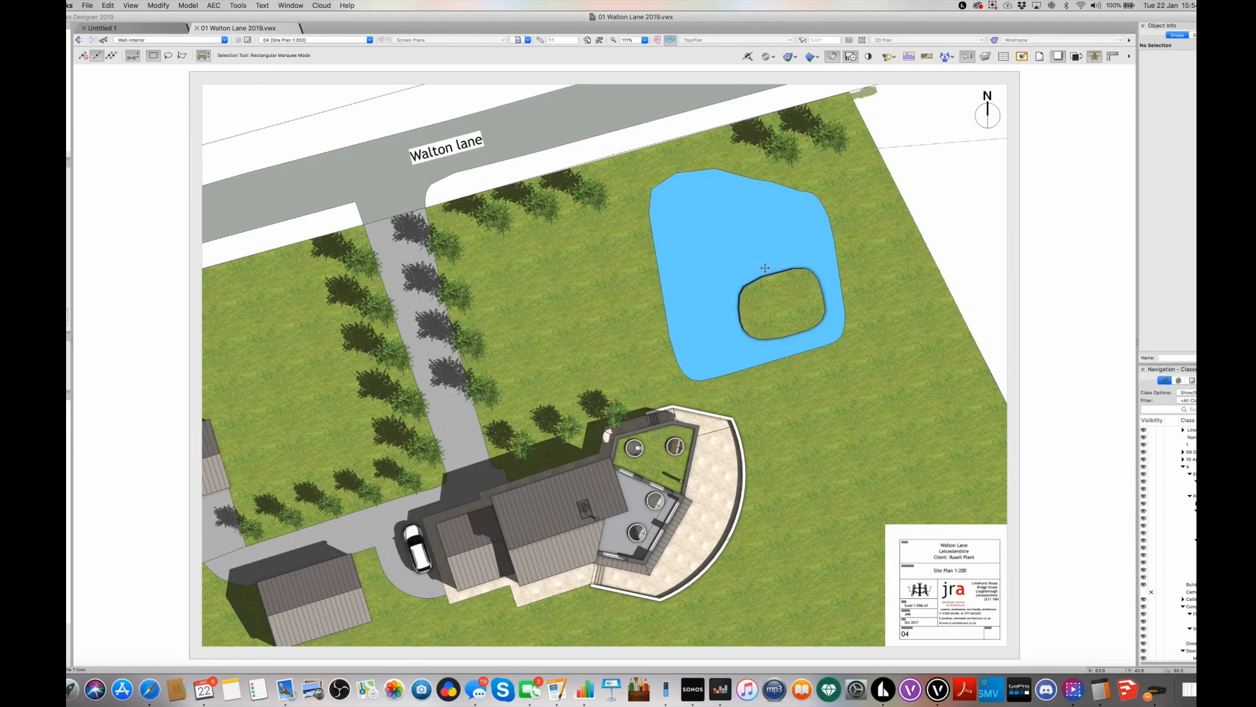
Step: Display the 05 [Proposed Ground Floor Plan] sheet and examine the entrance, stairs and utility area
key("super+Down")
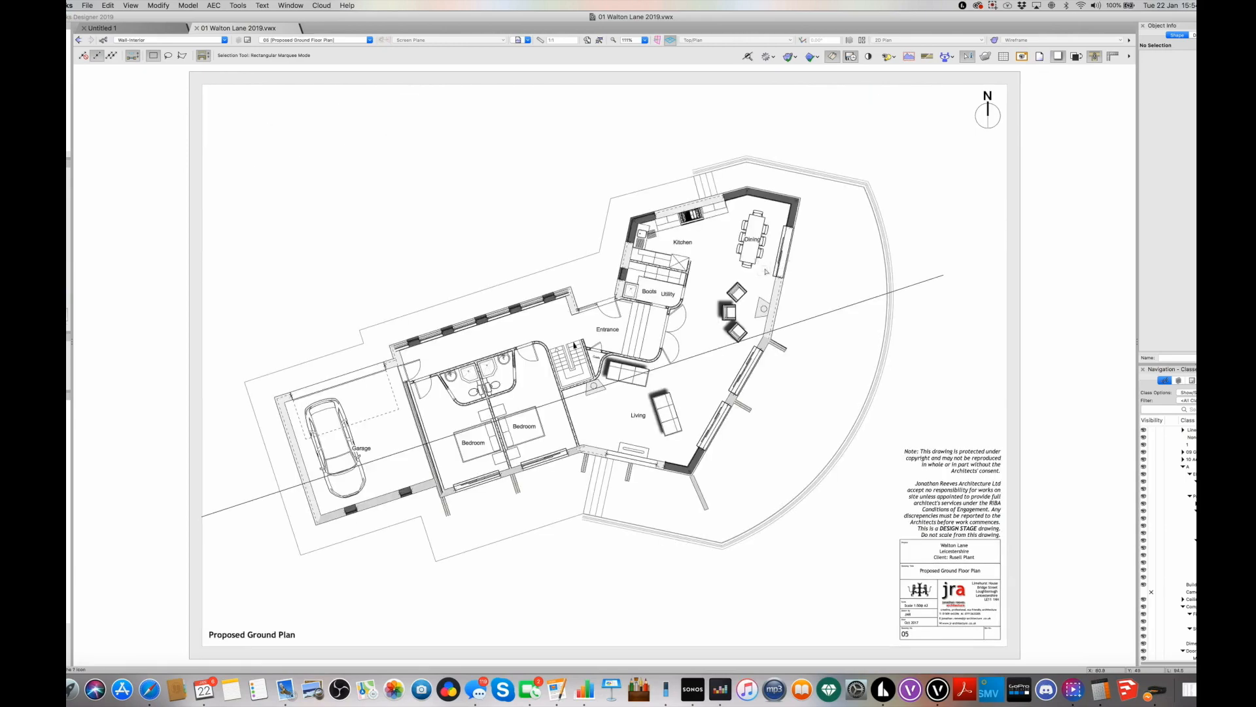
key("c")
left_click_drag(558, 251, 689, 432)
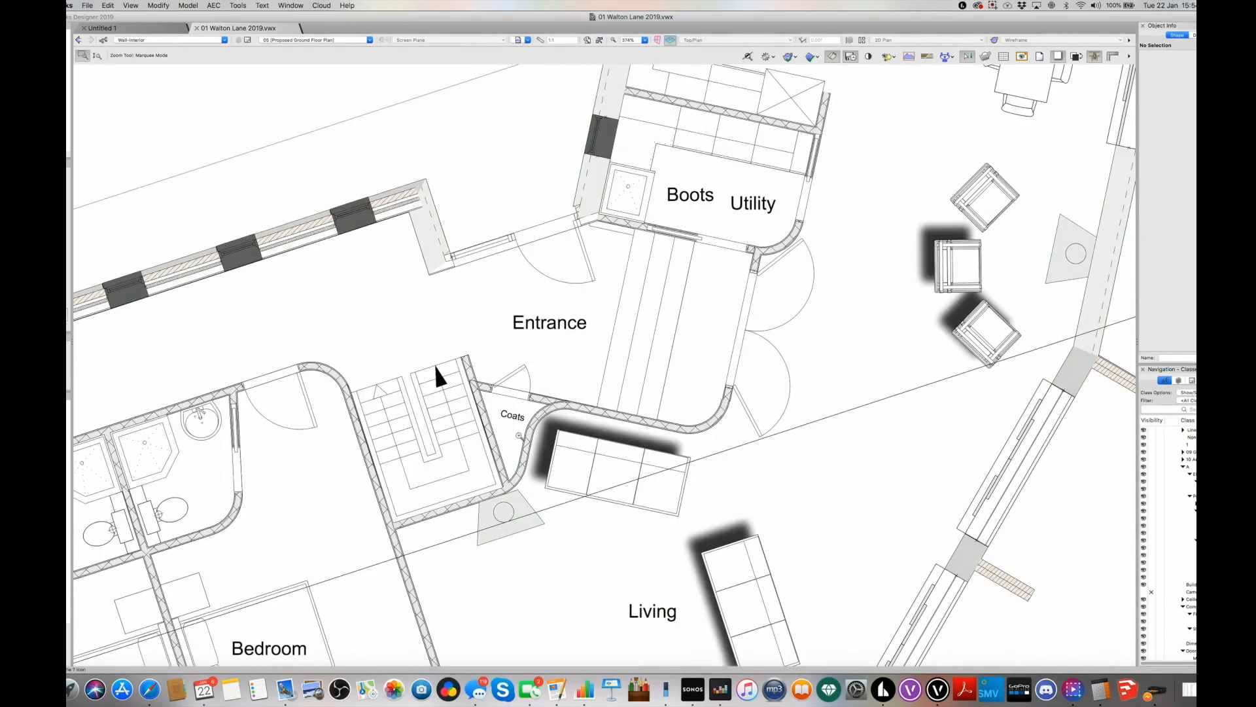
key("x")
left_click(527, 460)
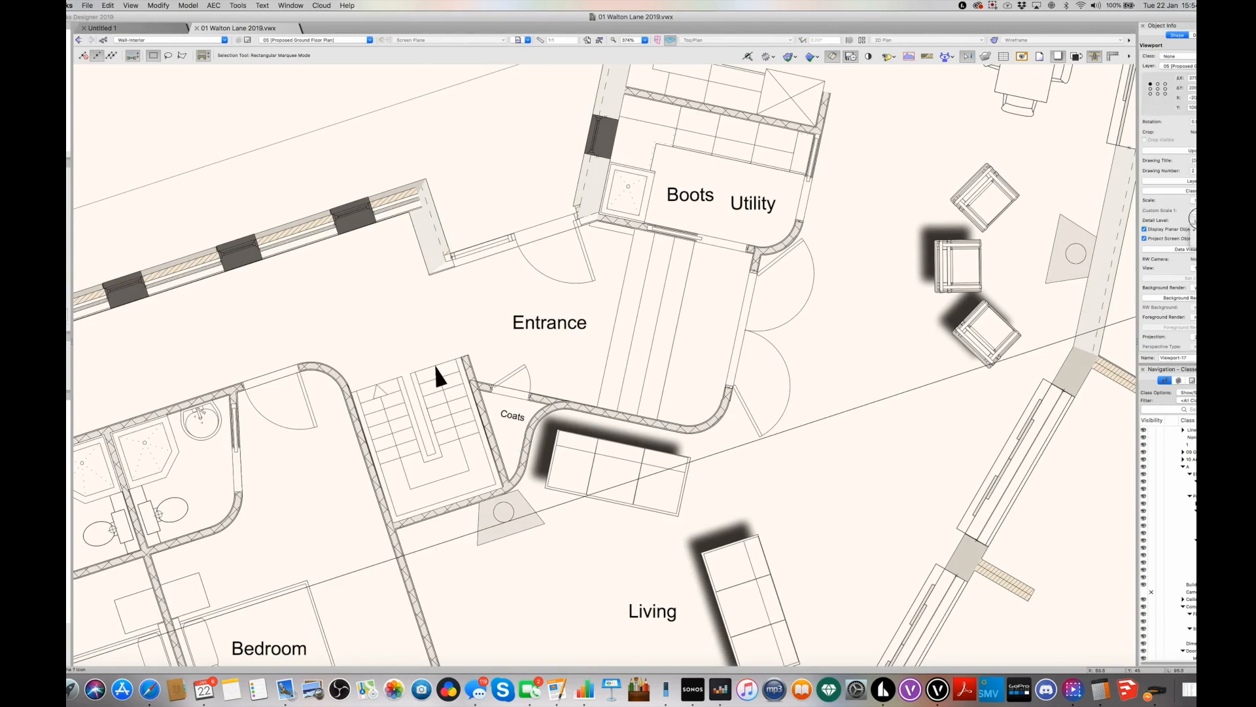
key("super+4")
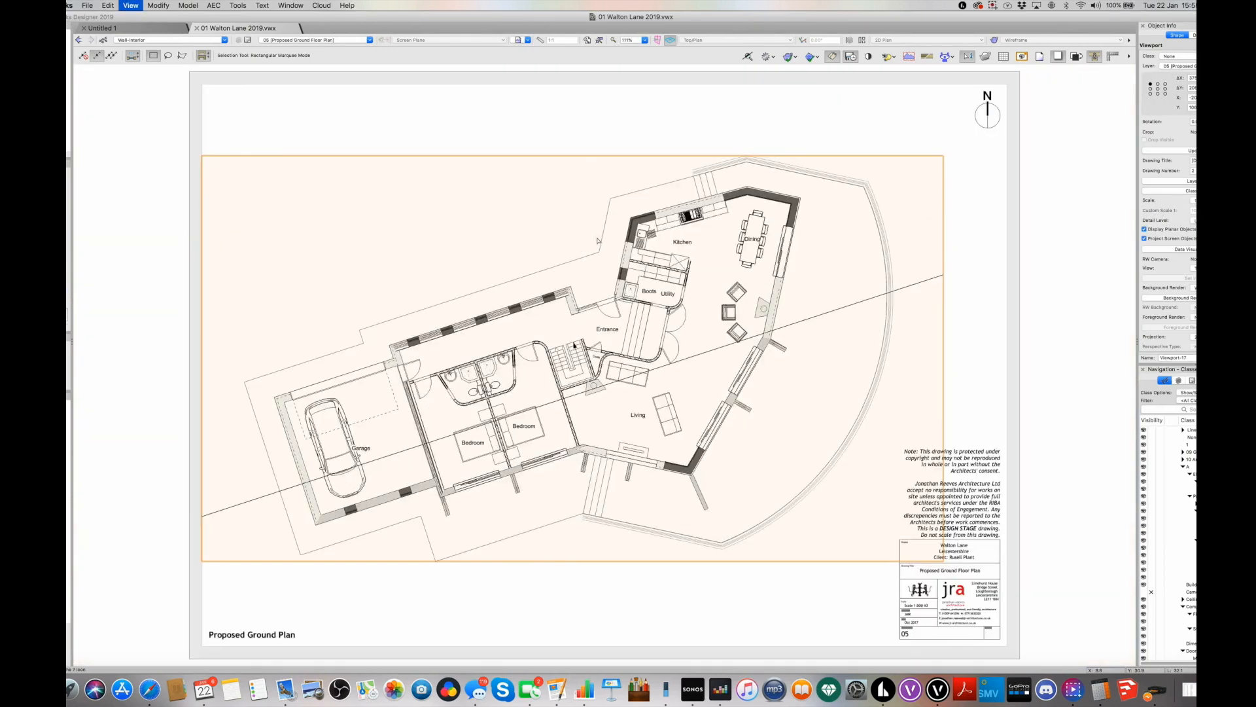
left_click(532, 132)
Step: Go through the proposed first floor, roof plan and elevations sheets, examining the south elevation up close
key("super+Down")
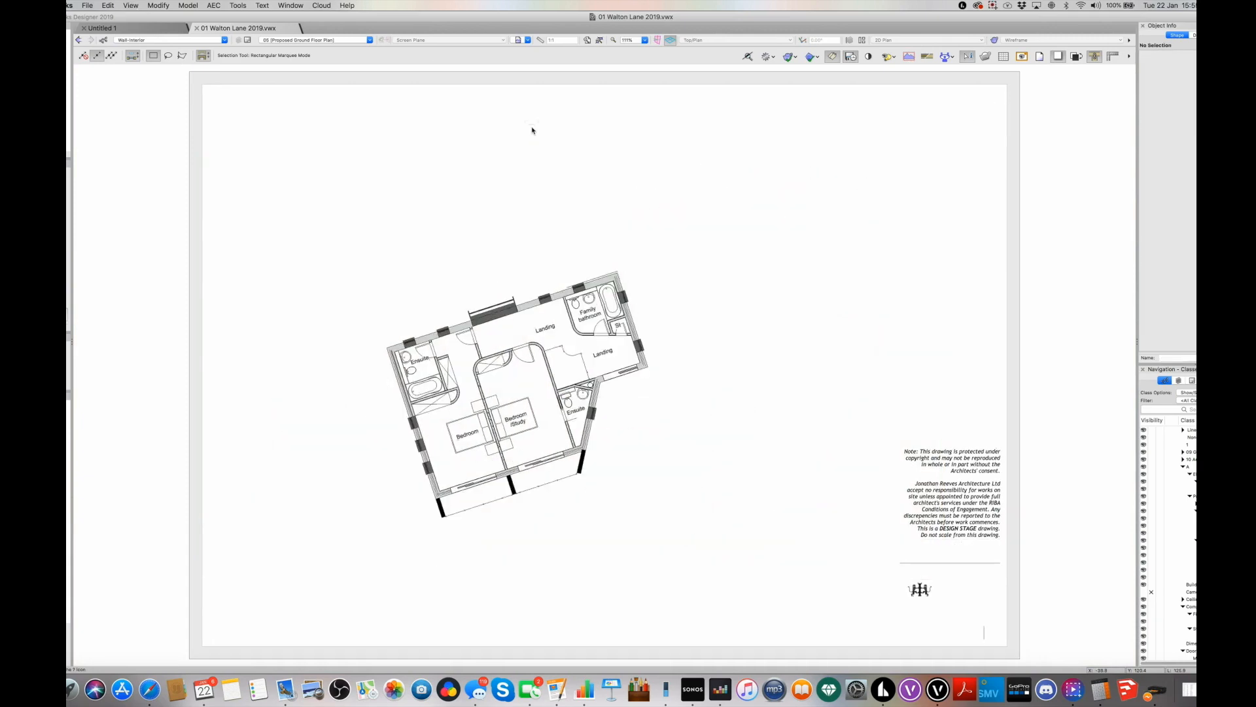
key("super+Down")
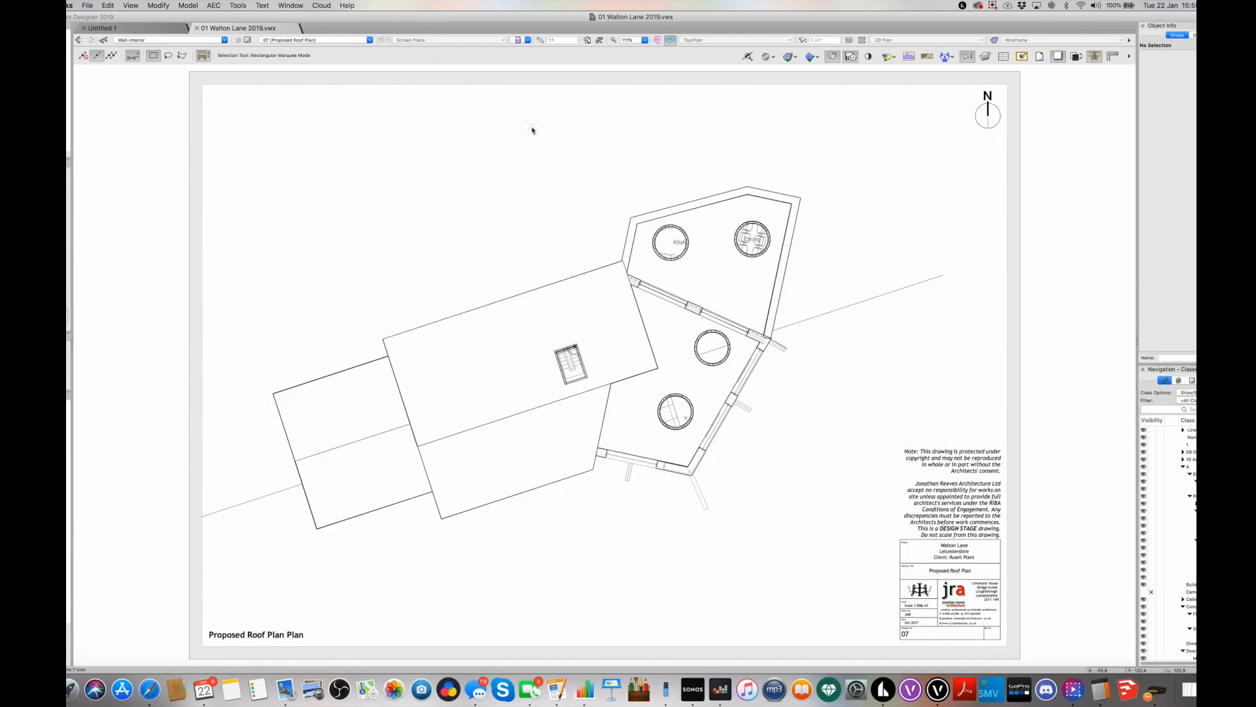
key("super+Down")
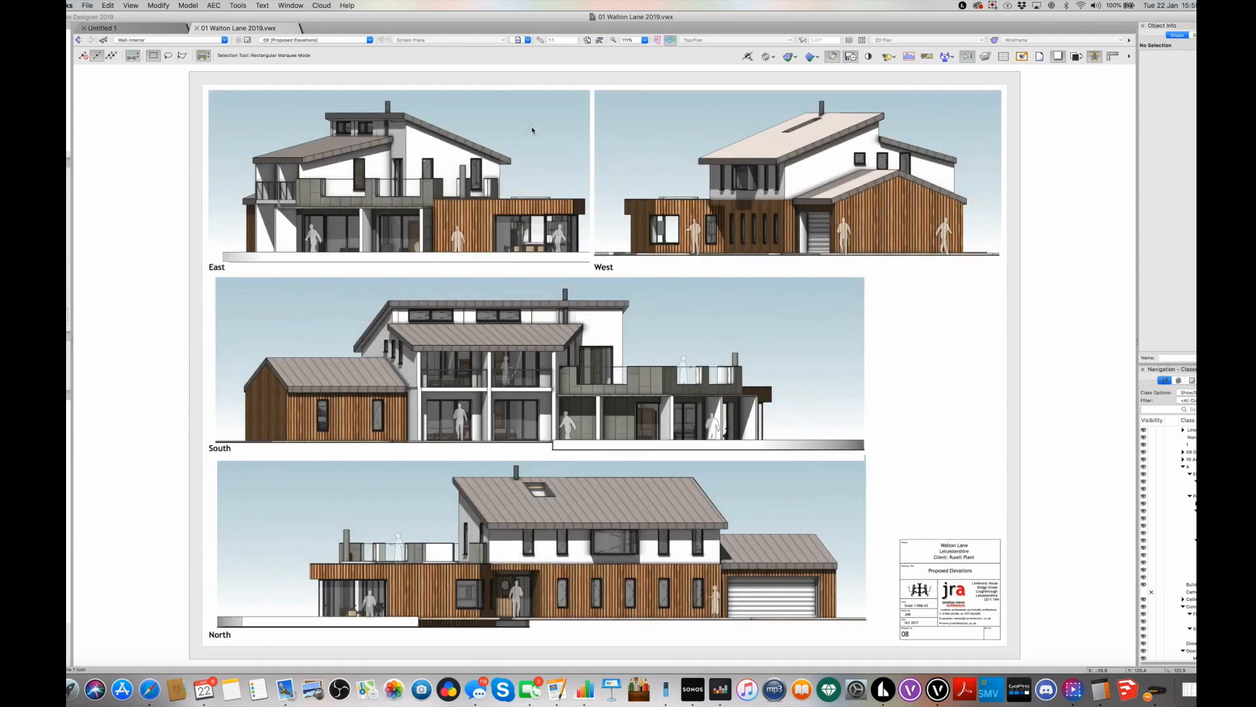
key("c")
left_click_drag(389, 298, 772, 444)
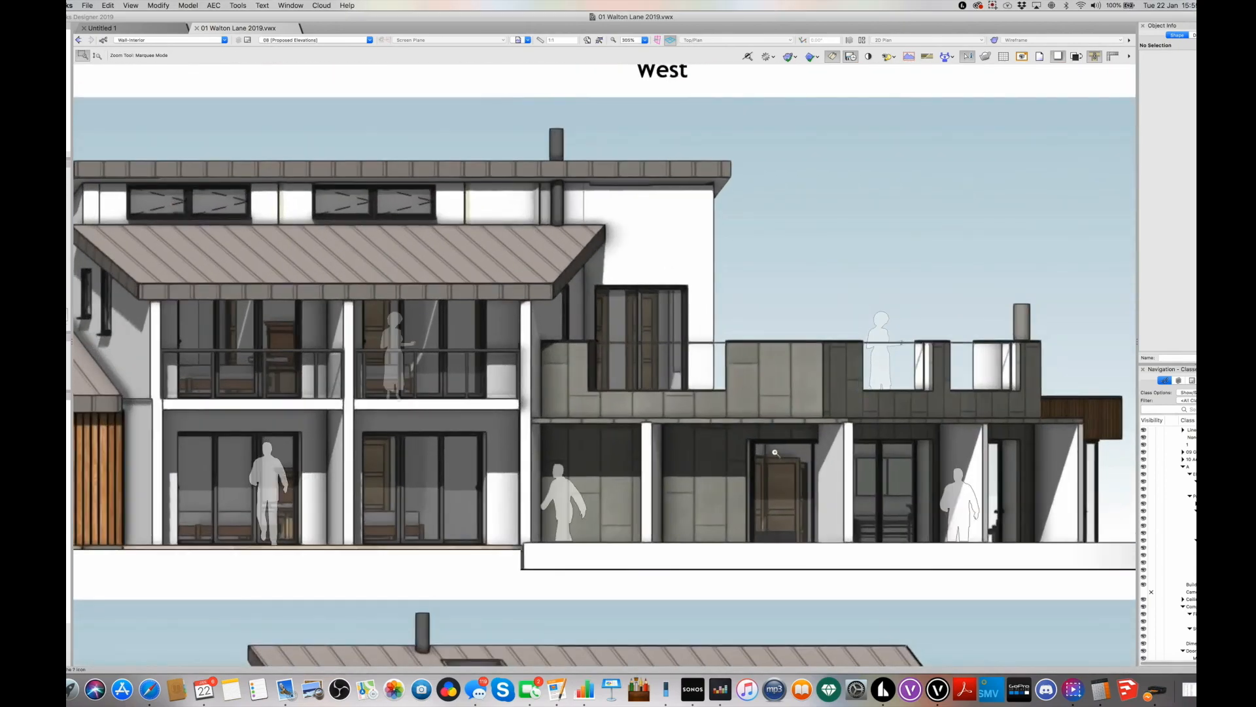
key("super+4")
key("x")
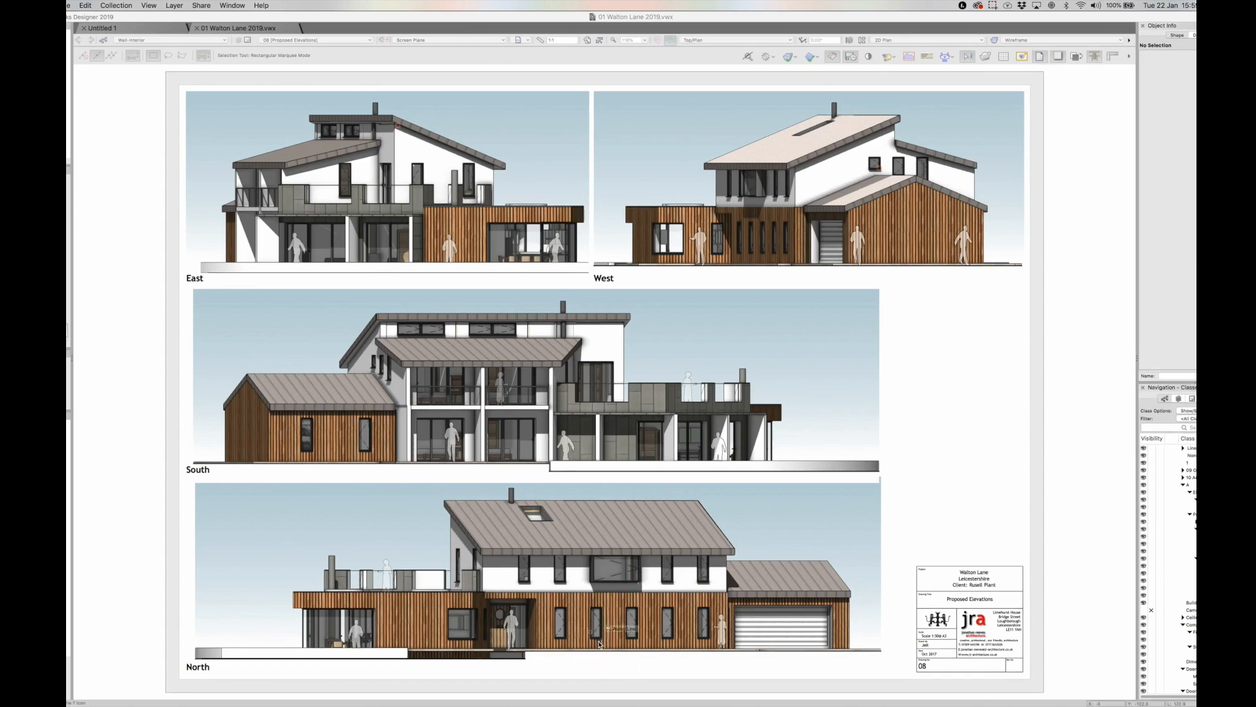
Step: Display the 09 [Proposed Elevation & 3D] sheet and examine the ground floor on the 10 [Exploded View] sheet
left_click(326, 39)
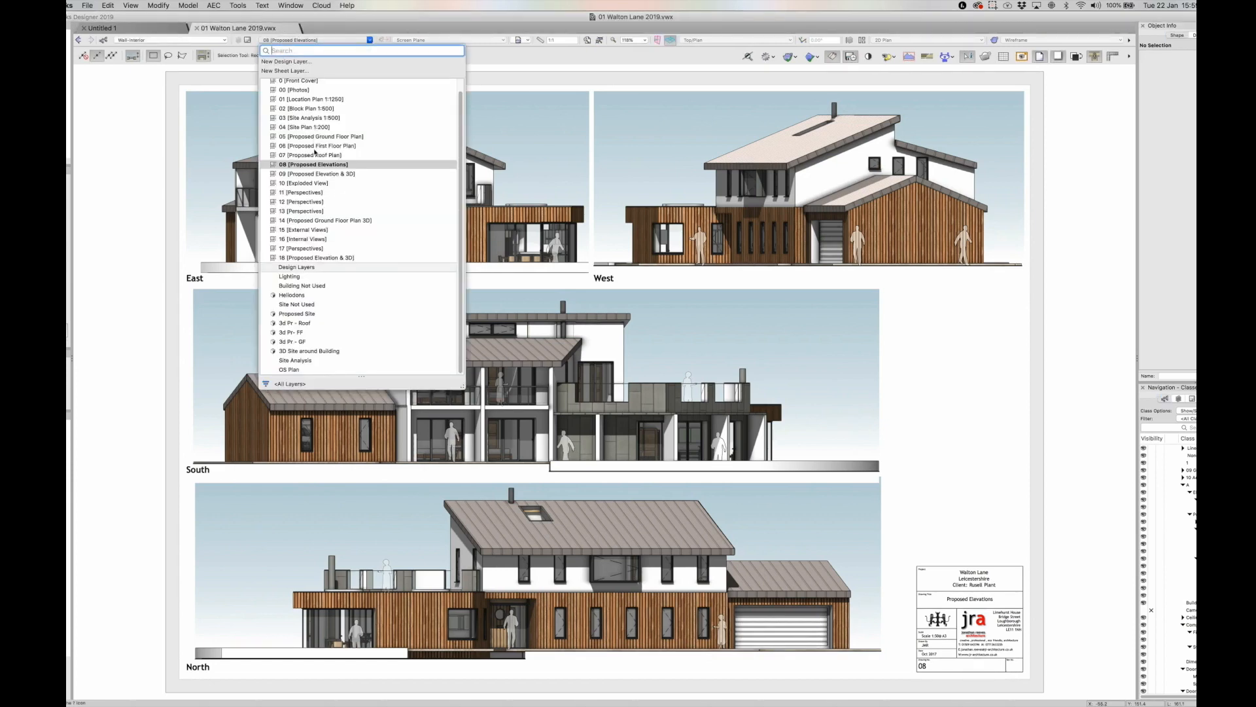
left_click(313, 175)
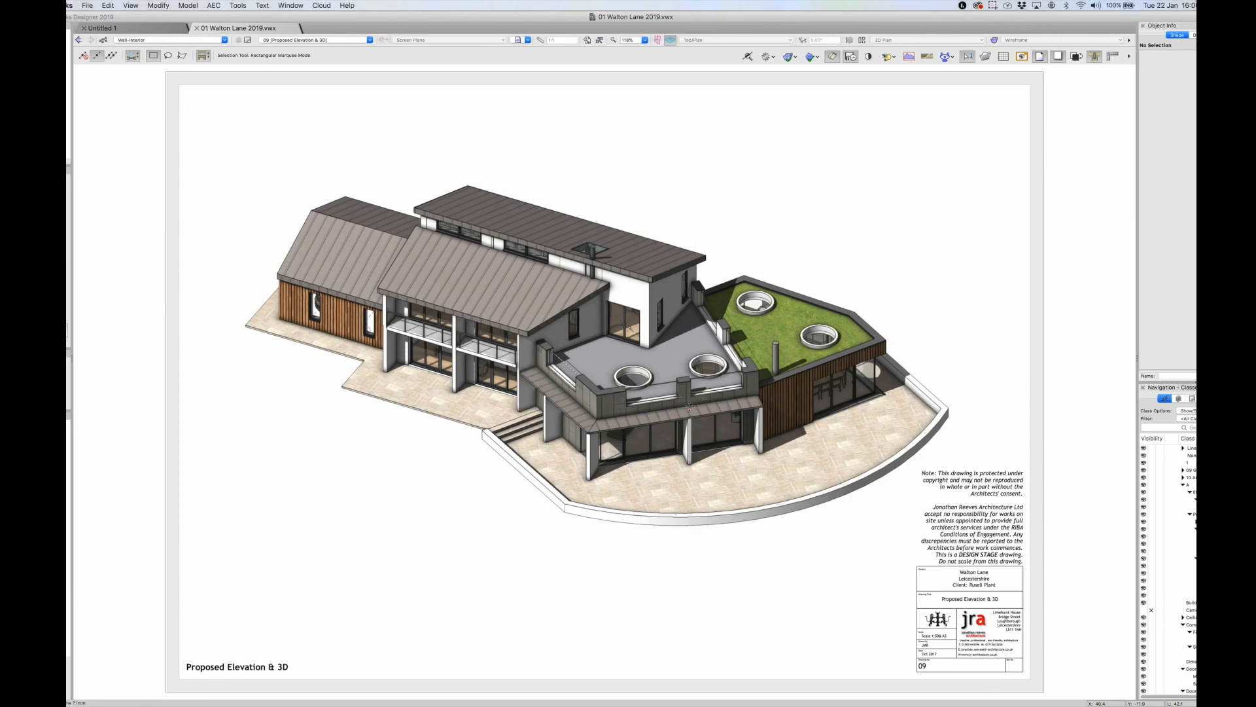
key("super+Down")
key("super+Down")
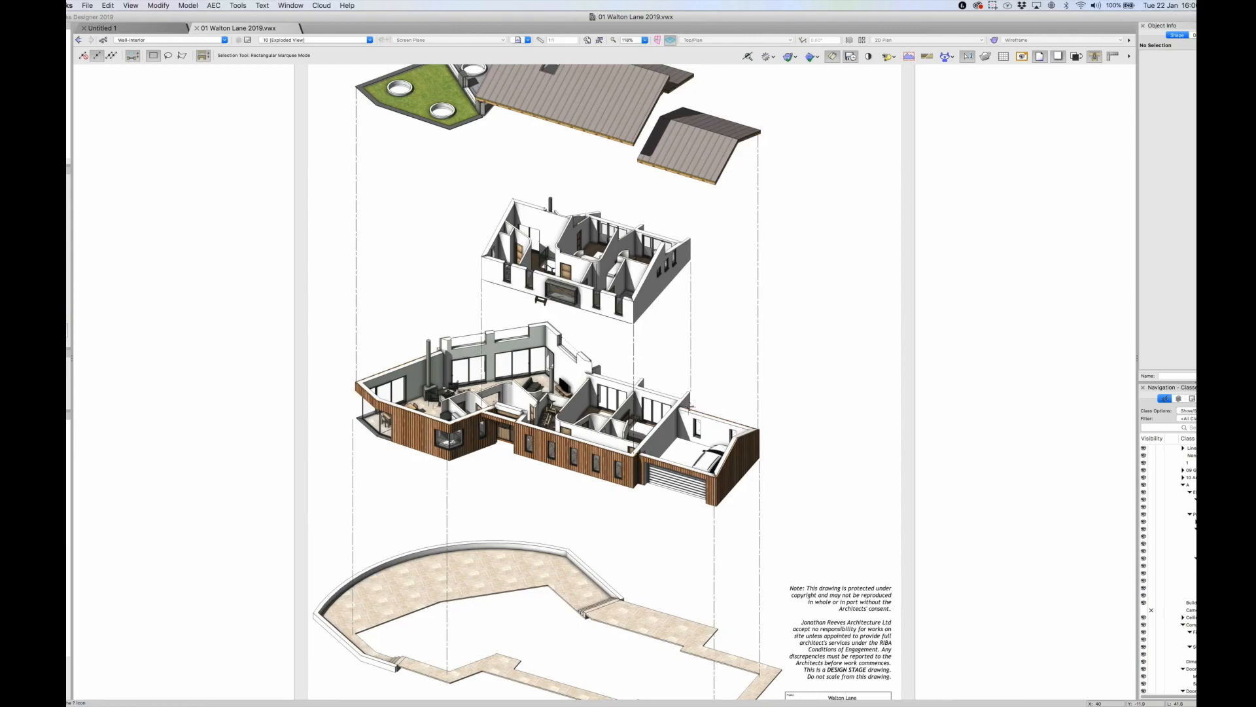
key("super+4")
key("c")
left_click_drag(425, 336, 702, 497)
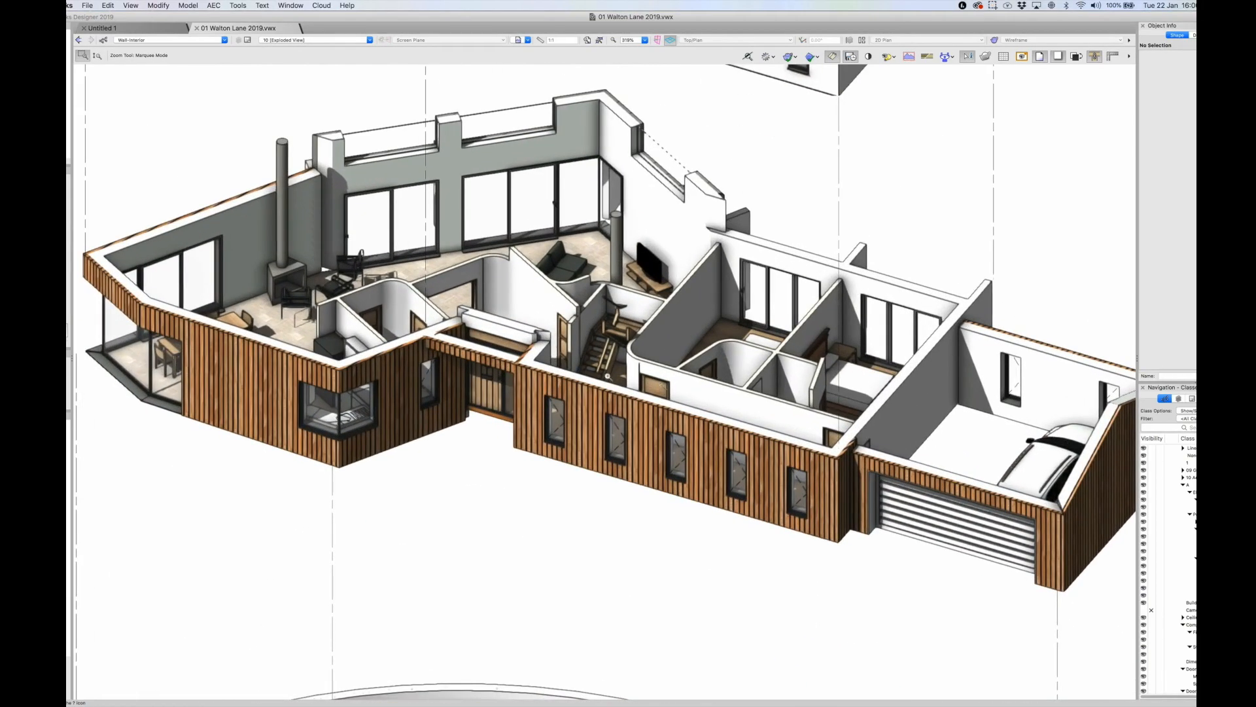
Step: Go from the exploded view through the perspectives, 3D ground floor plan and external views sheets, 11 to 15
key("super+4")
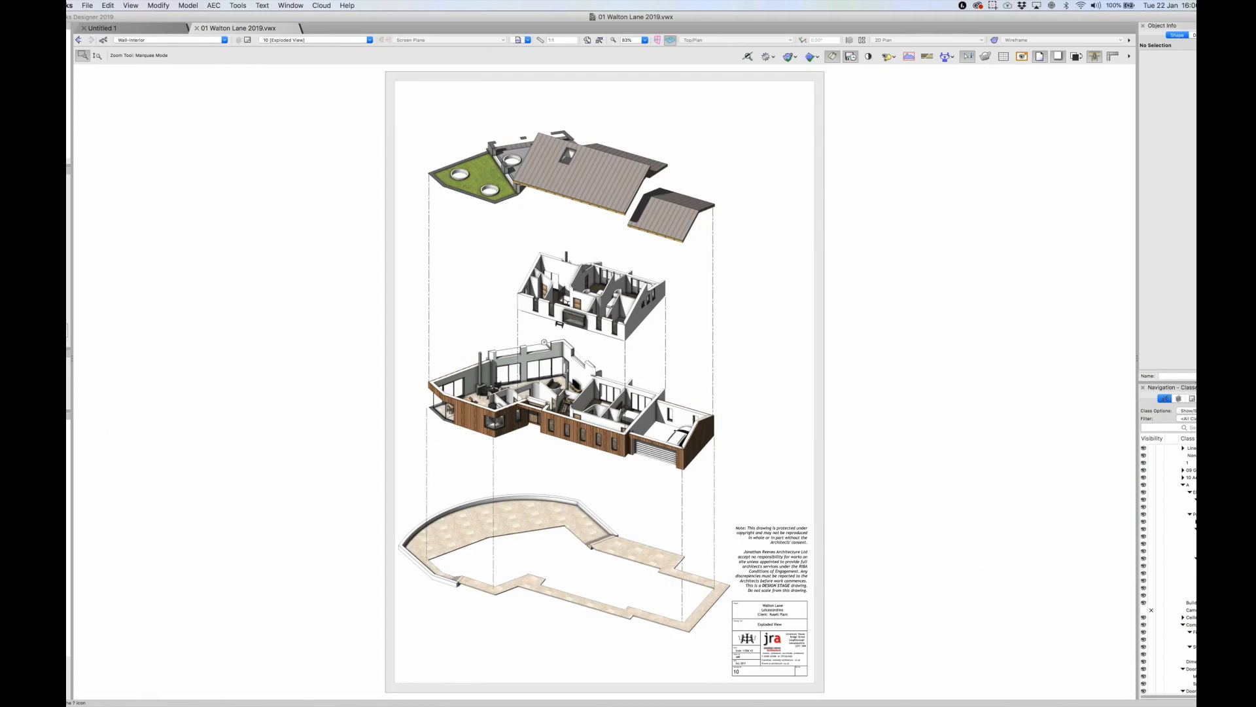
key("super+Down")
key("super+4")
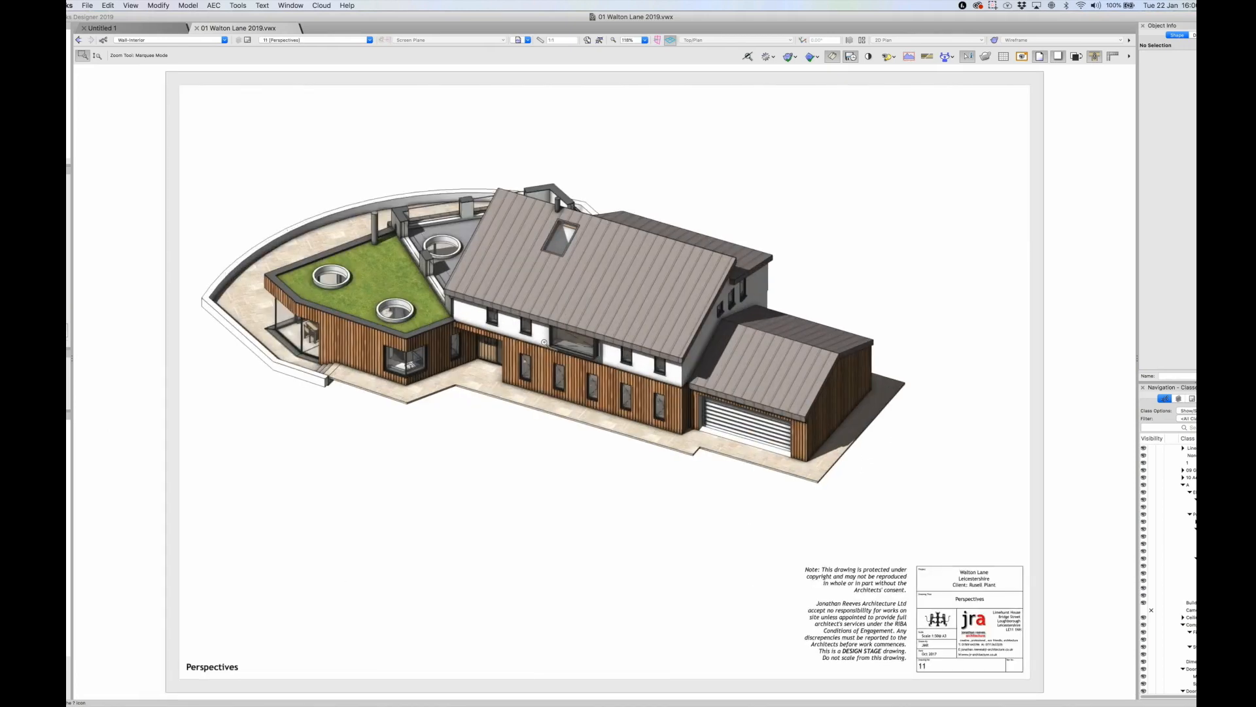
key("super+Down")
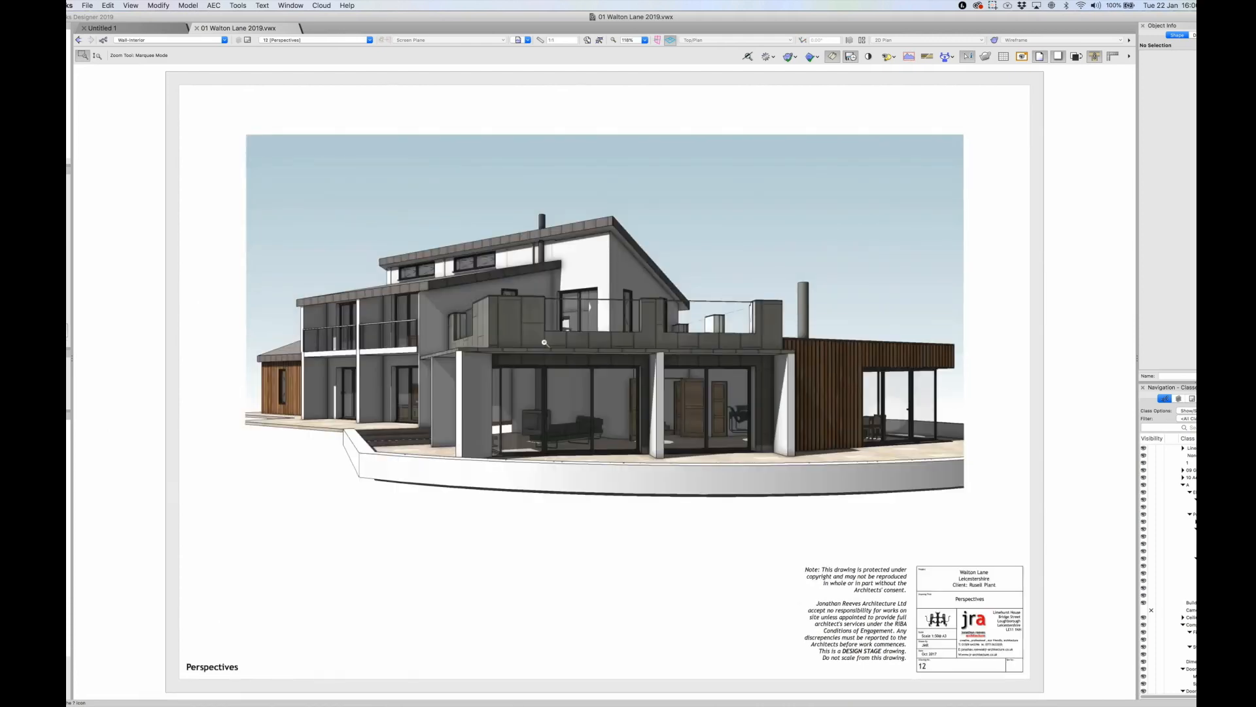
key("super+Down")
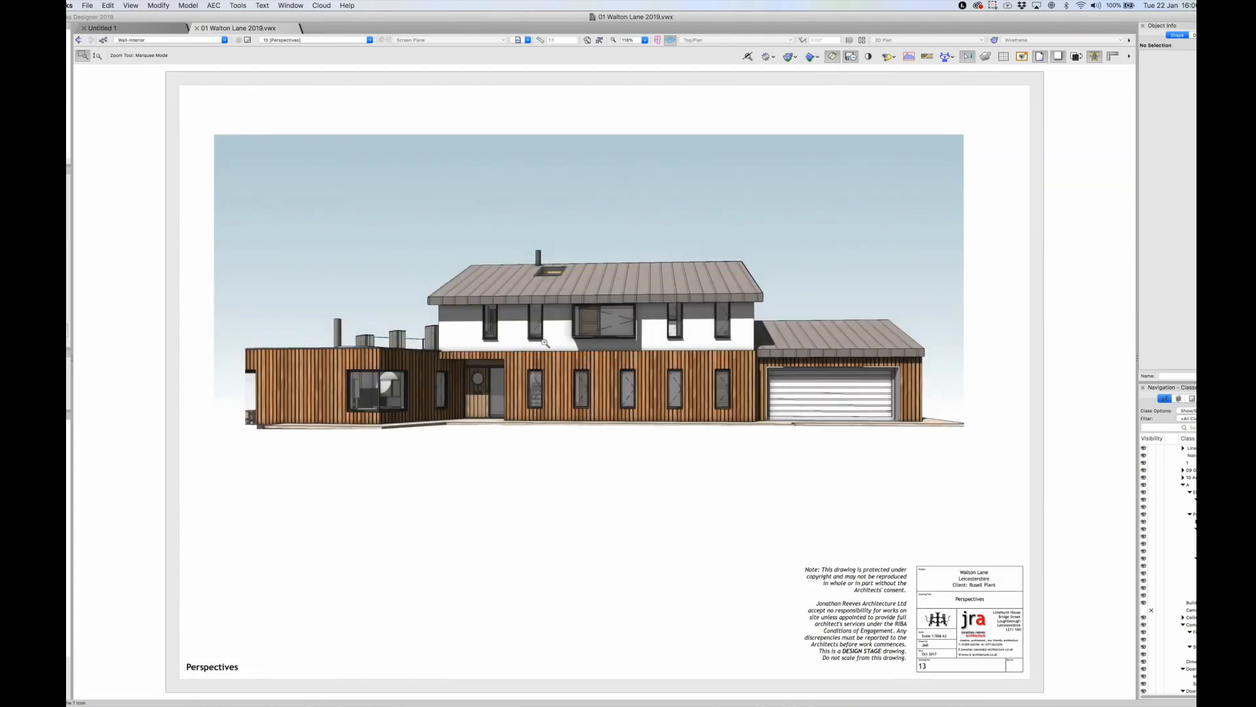
key("super+Down")
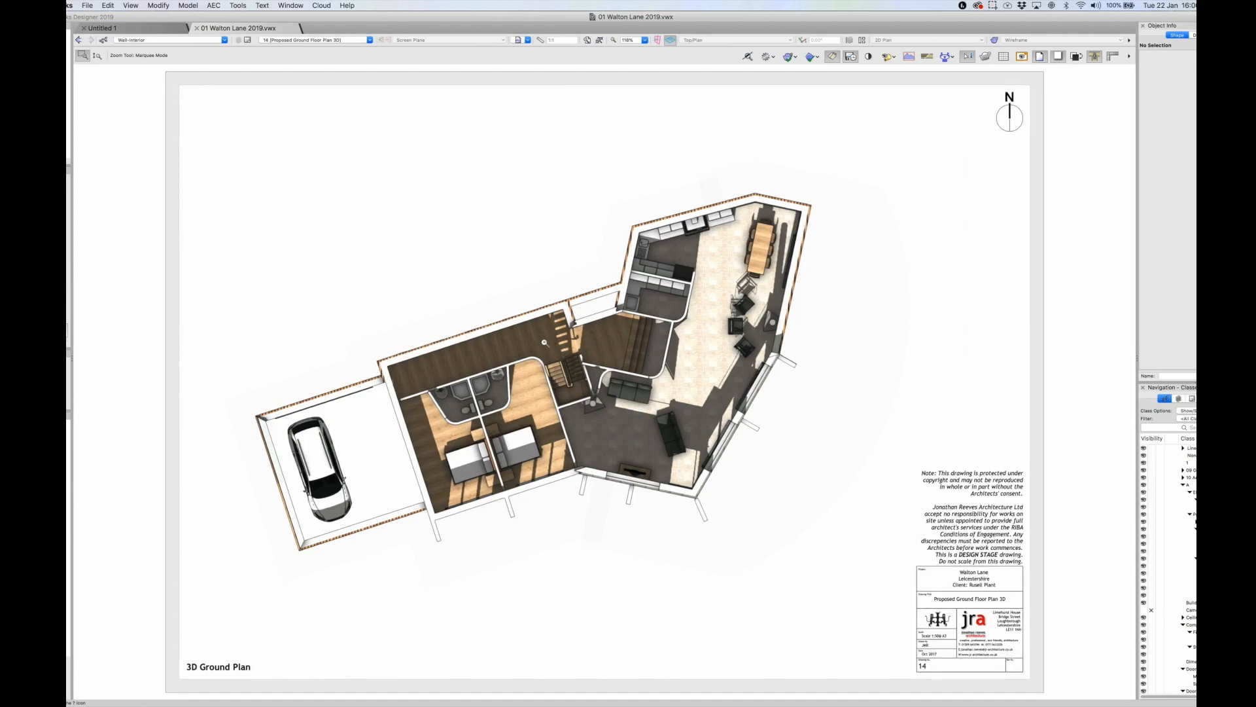
key("super+Down")
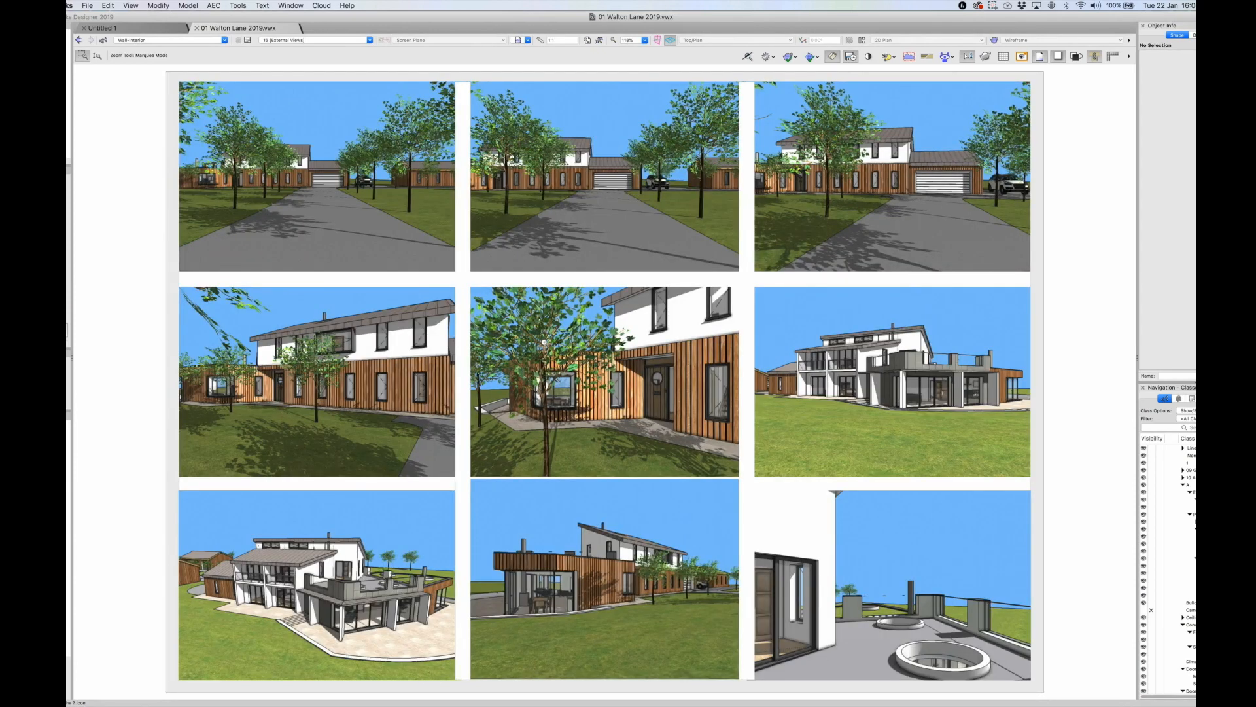
Step: Go through the 16 [Internal Views], 17 [Perspectives] and 18 [Proposed Elevation & 3D] sheets
key("super+Down")
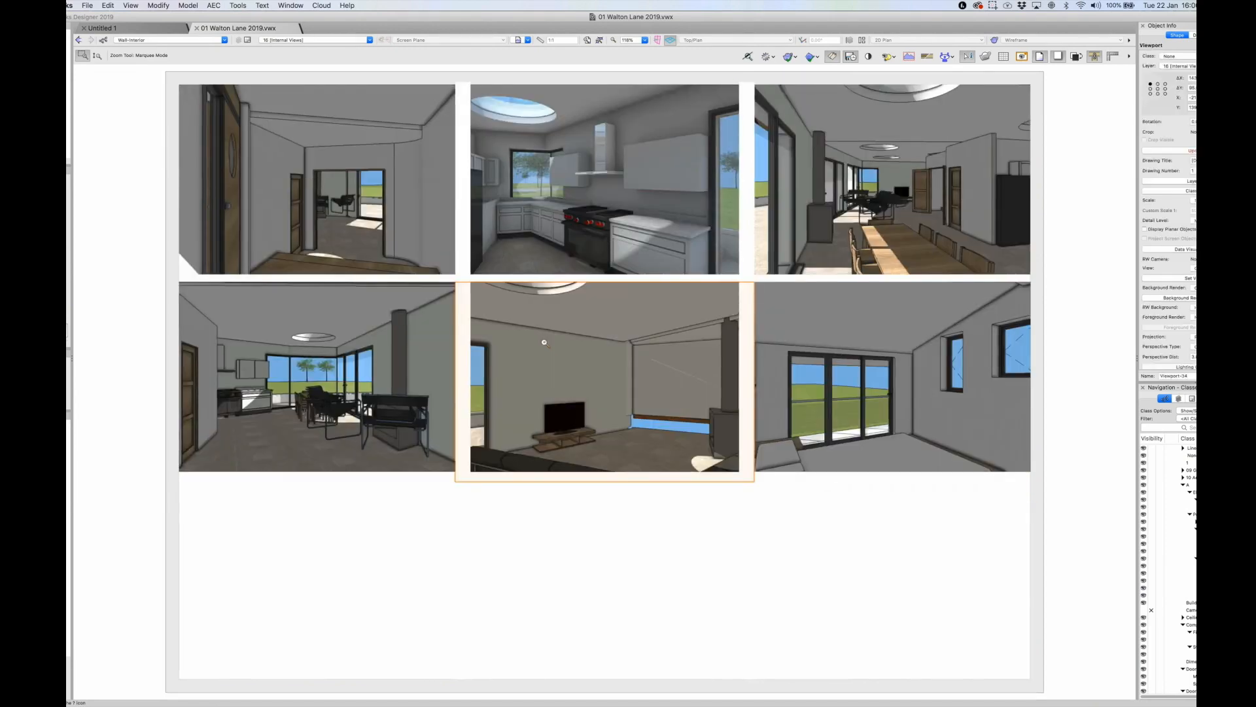
key("x")
key("x")
key("super+Down")
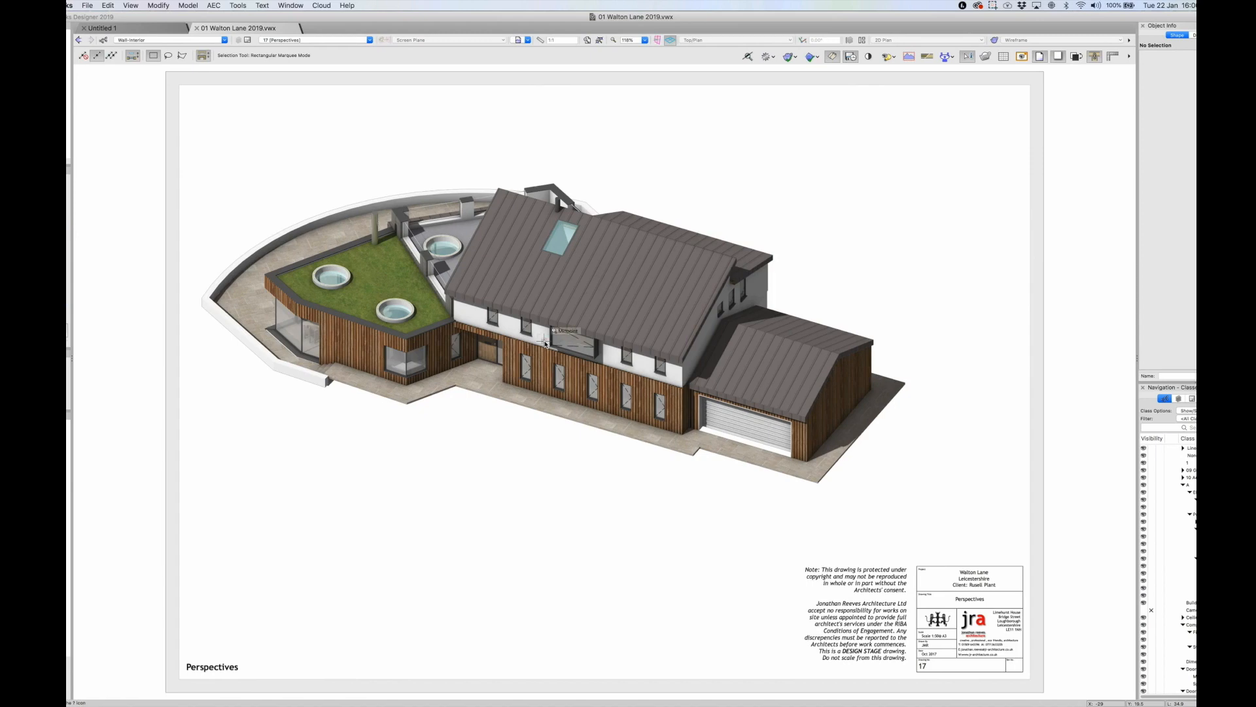
key("super+Down")
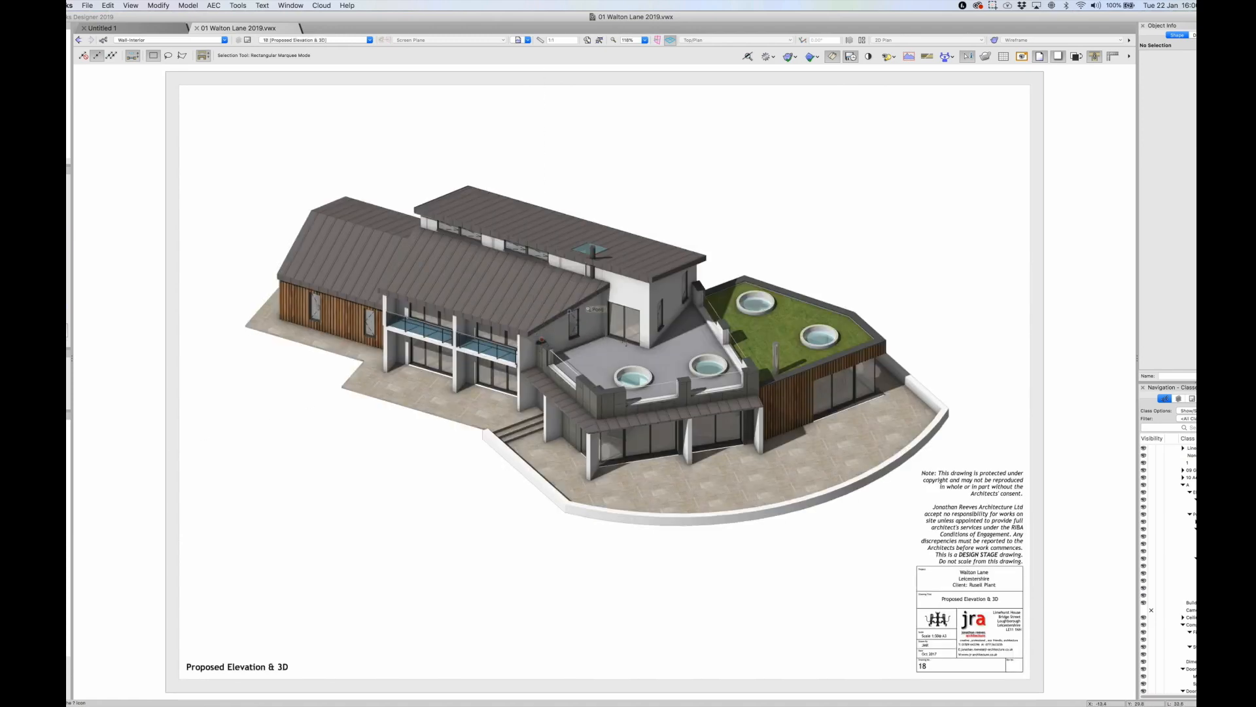
Step: Open the Organization dialog's design layer list, show the full layer names and review the building and site layers
left_click(1179, 398)
left_click(239, 5)
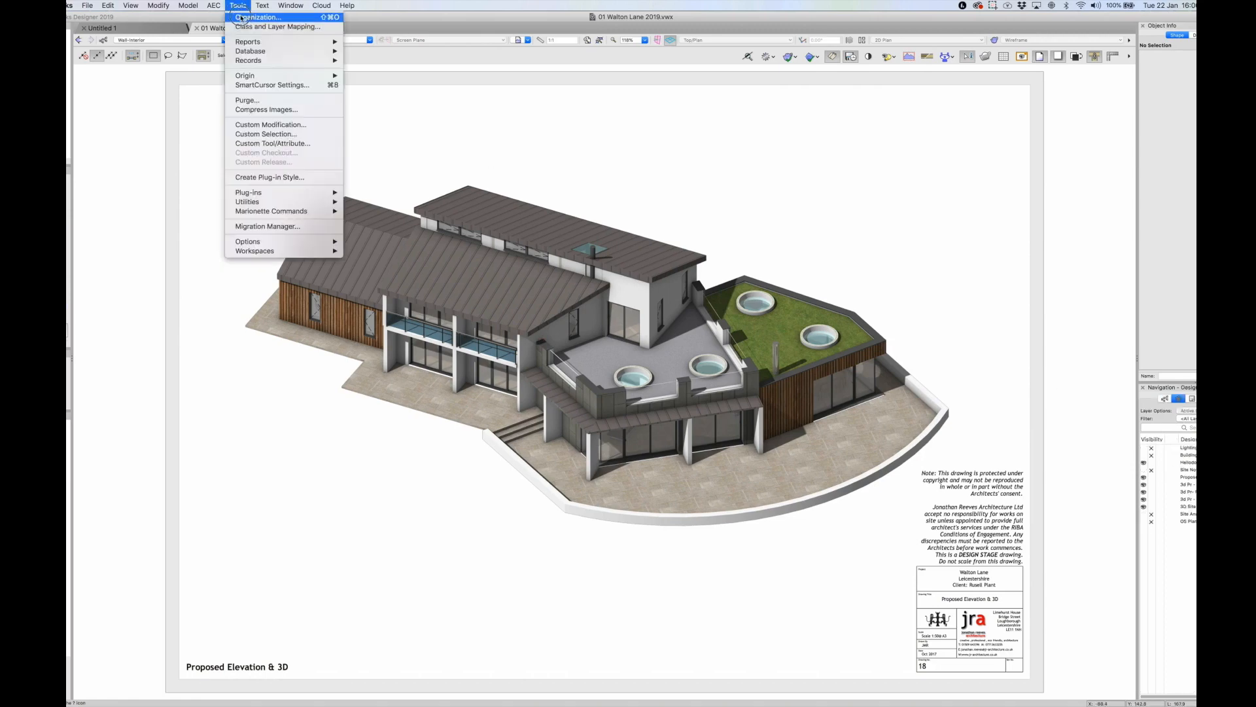
left_click(242, 25)
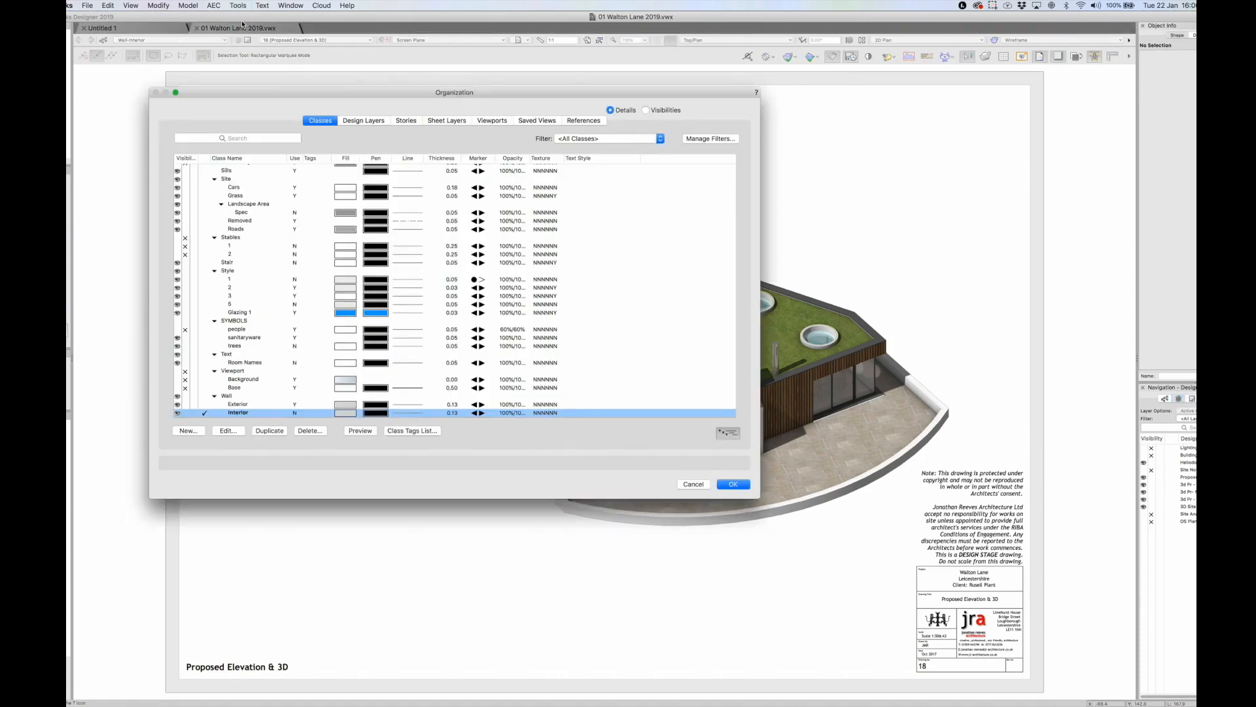
left_click(370, 121)
left_click_drag(383, 99, 566, 125)
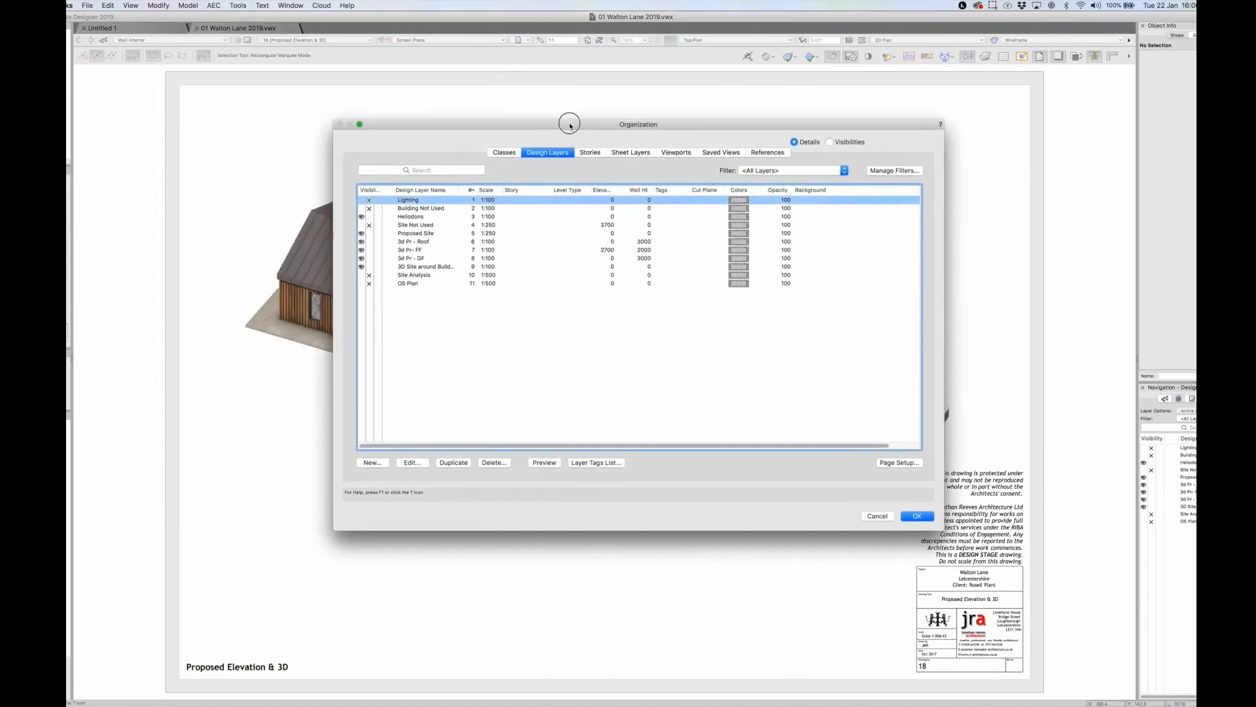
left_click(419, 268)
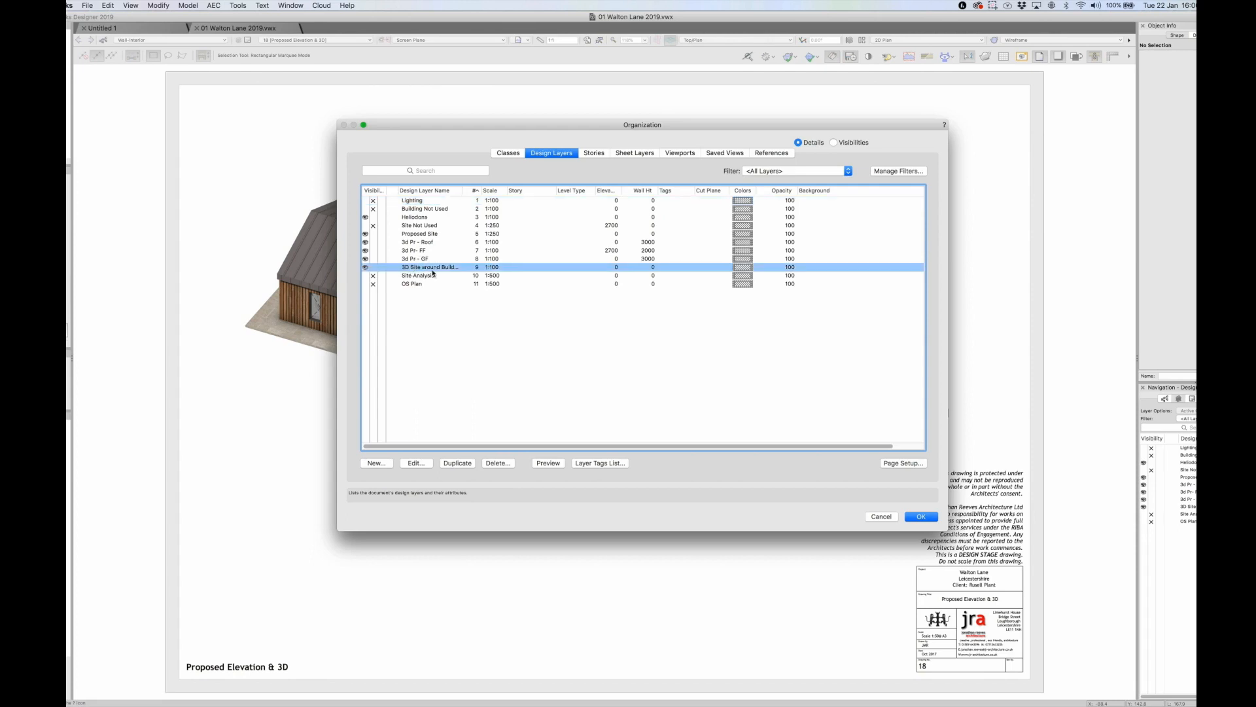
left_click_drag(462, 190, 534, 190)
left_click(428, 261)
left_click(421, 252)
left_click(424, 243)
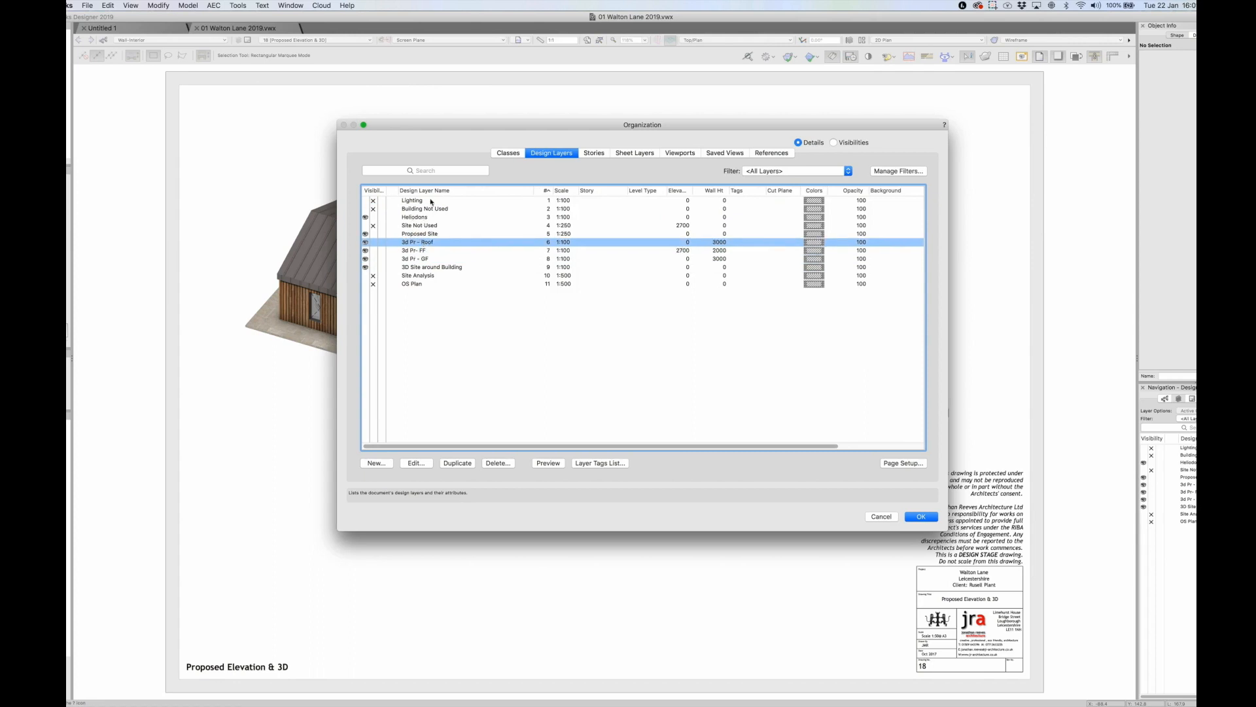
Step: Display the class list, collapse groups including Site, Stables and Style, and go back to the start of the list
left_click(508, 152)
left_click(402, 211)
left_click(402, 231)
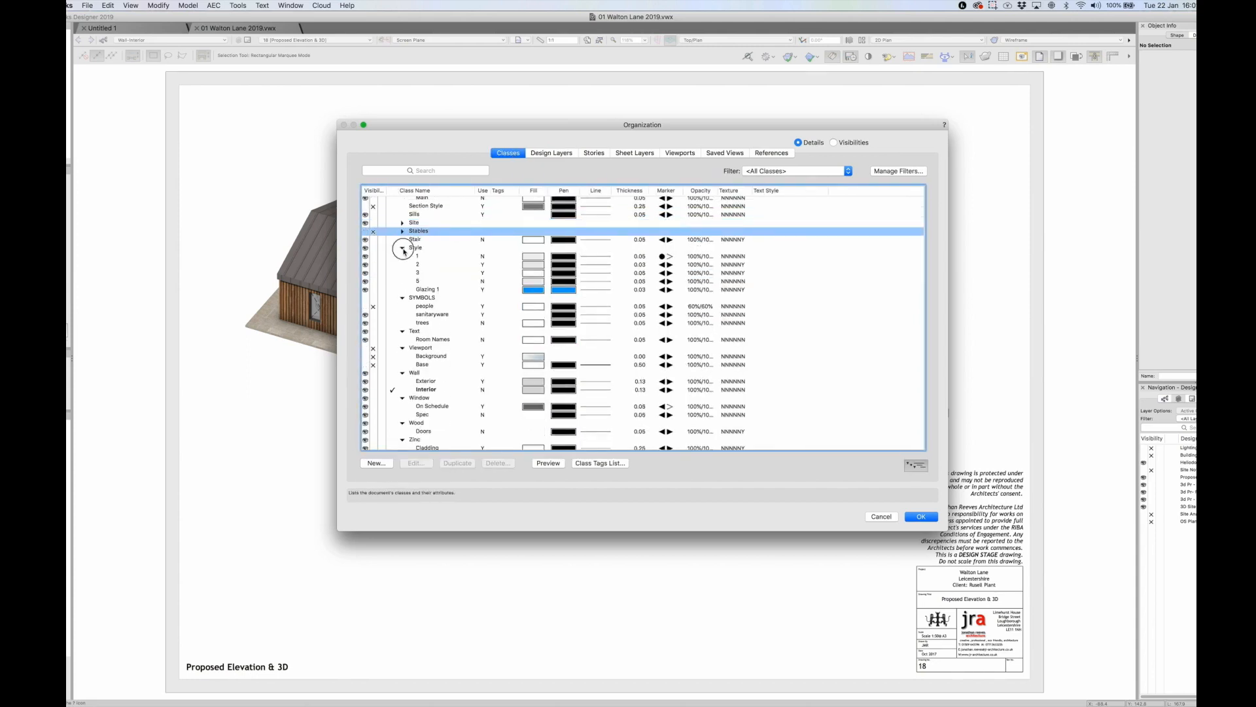
left_click(402, 247)
left_click(405, 295)
left_click(402, 270)
left_click(403, 311)
left_click(402, 312)
scroll(439, 265, "up", 15)
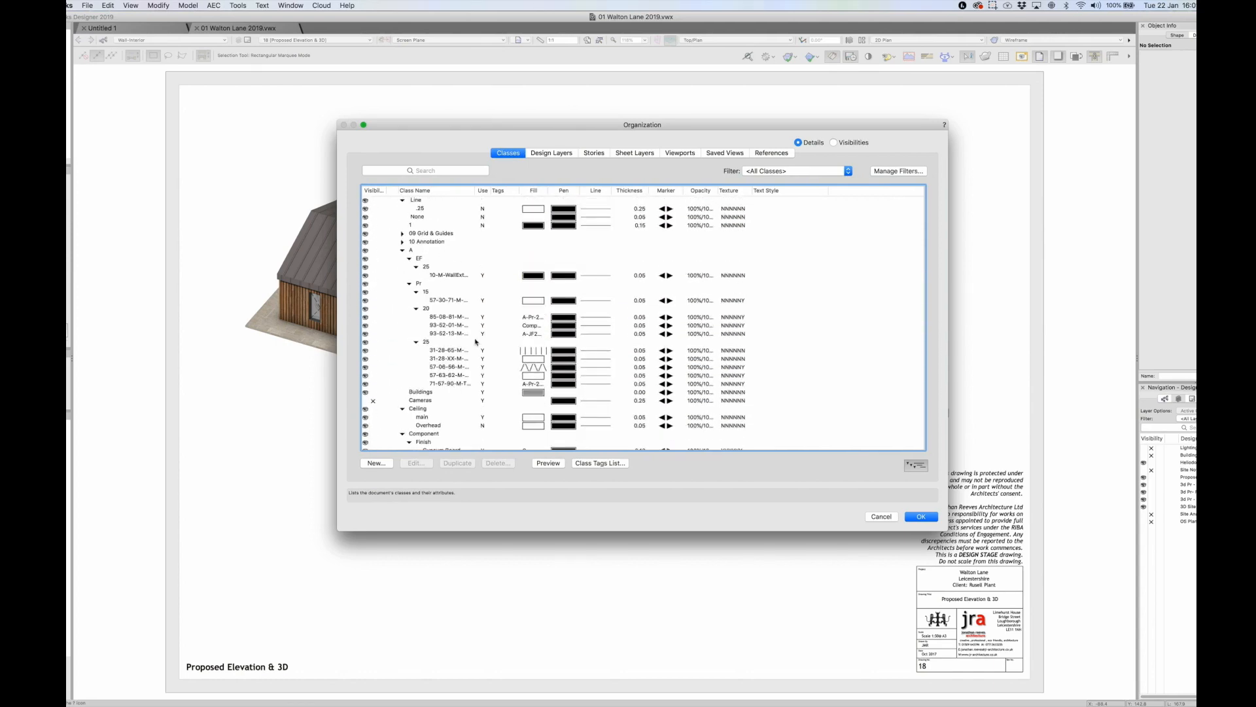
Step: Widen the class names to read them in full, collapse the Line group and accept the Organization dialog
left_click_drag(473, 191, 599, 190)
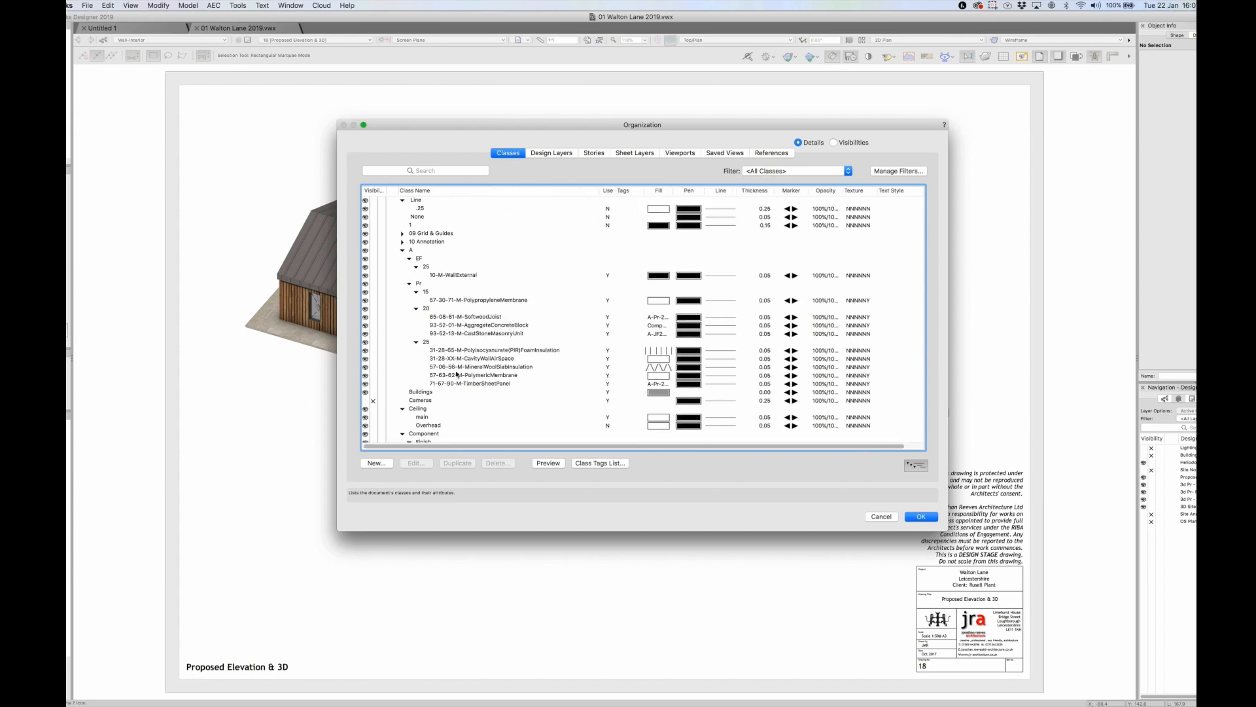
left_click(403, 201)
left_click(402, 200)
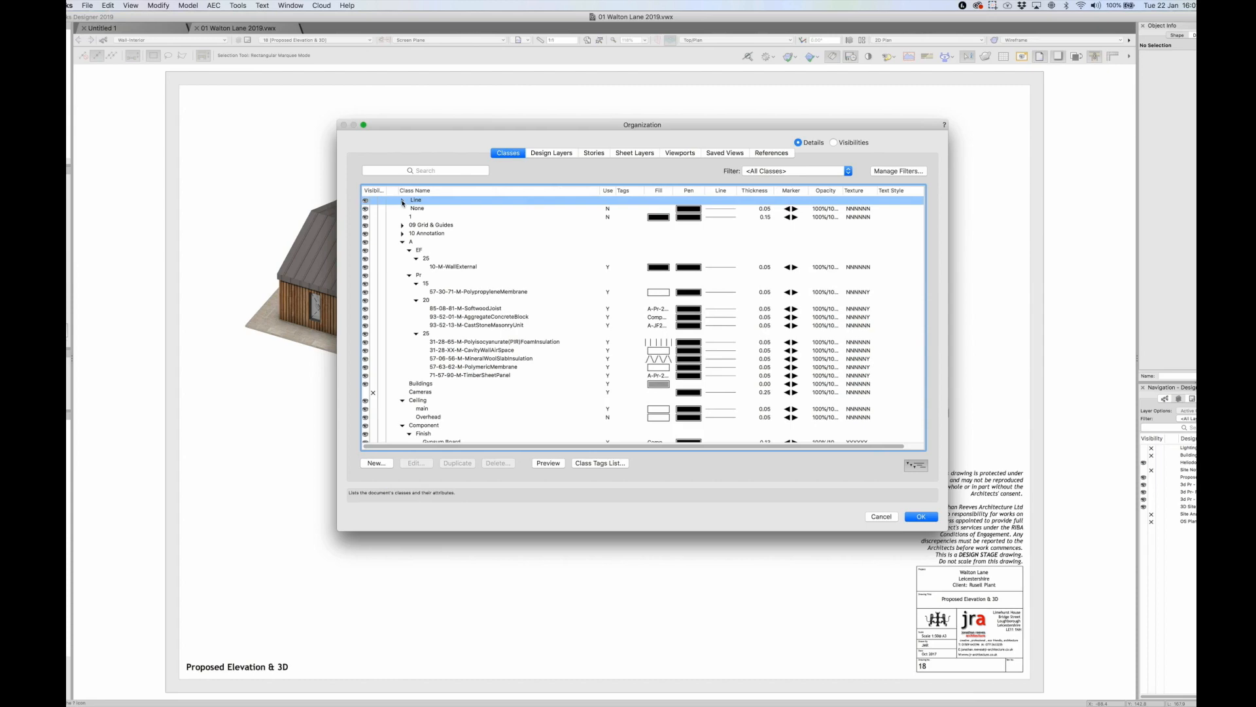
left_click(920, 516)
Step: Examine the roof terrace and glazed balconies up close on the 18 [Proposed Elevation & 3D] sheet
key("c")
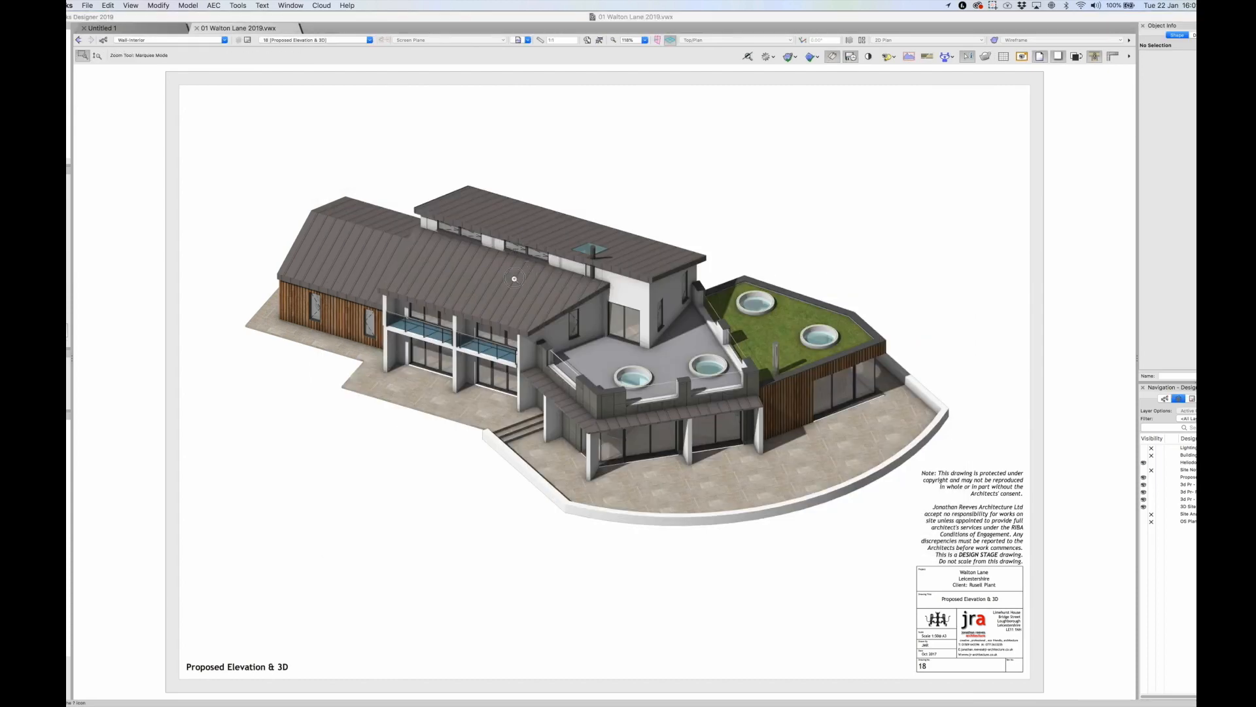
left_click_drag(514, 266, 668, 504)
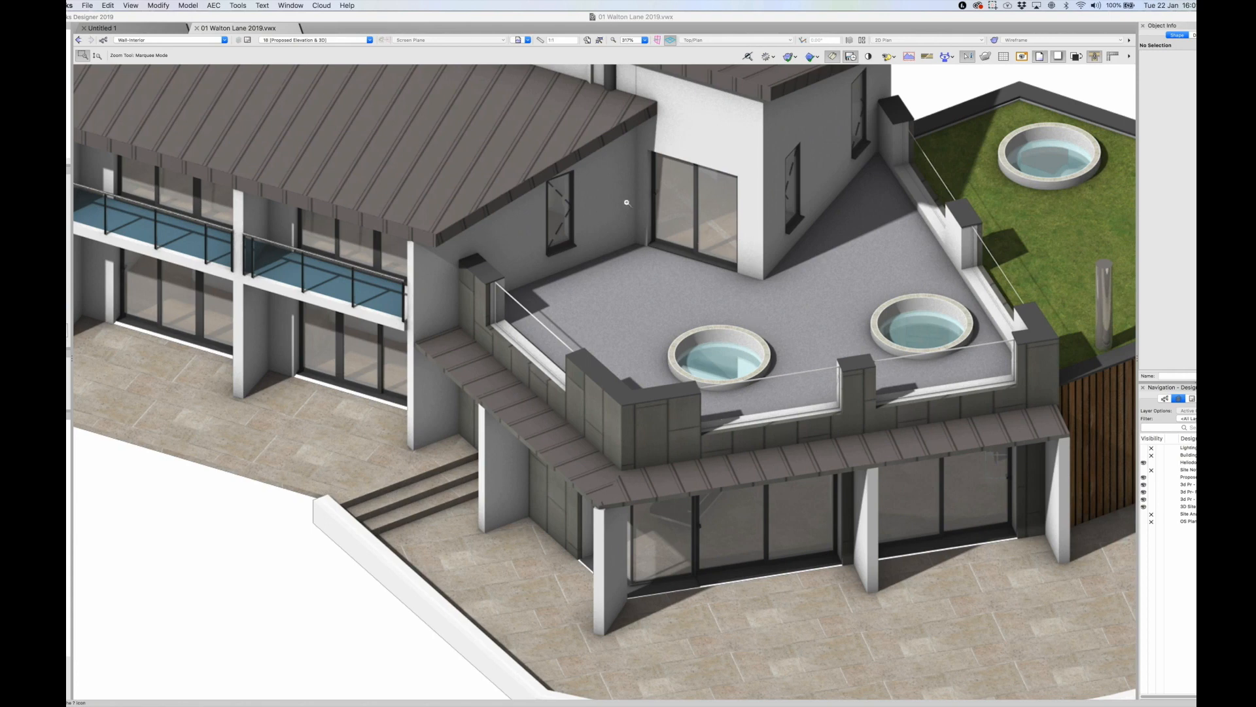
key("super+6")
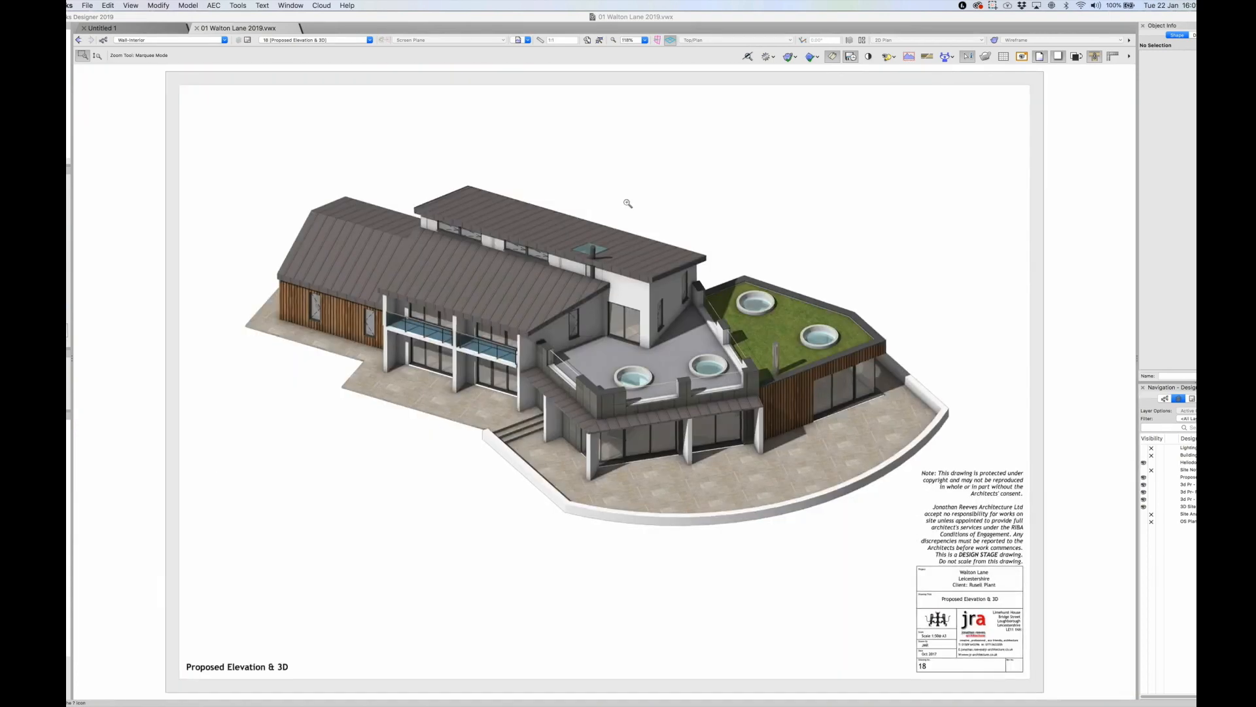
key("x")
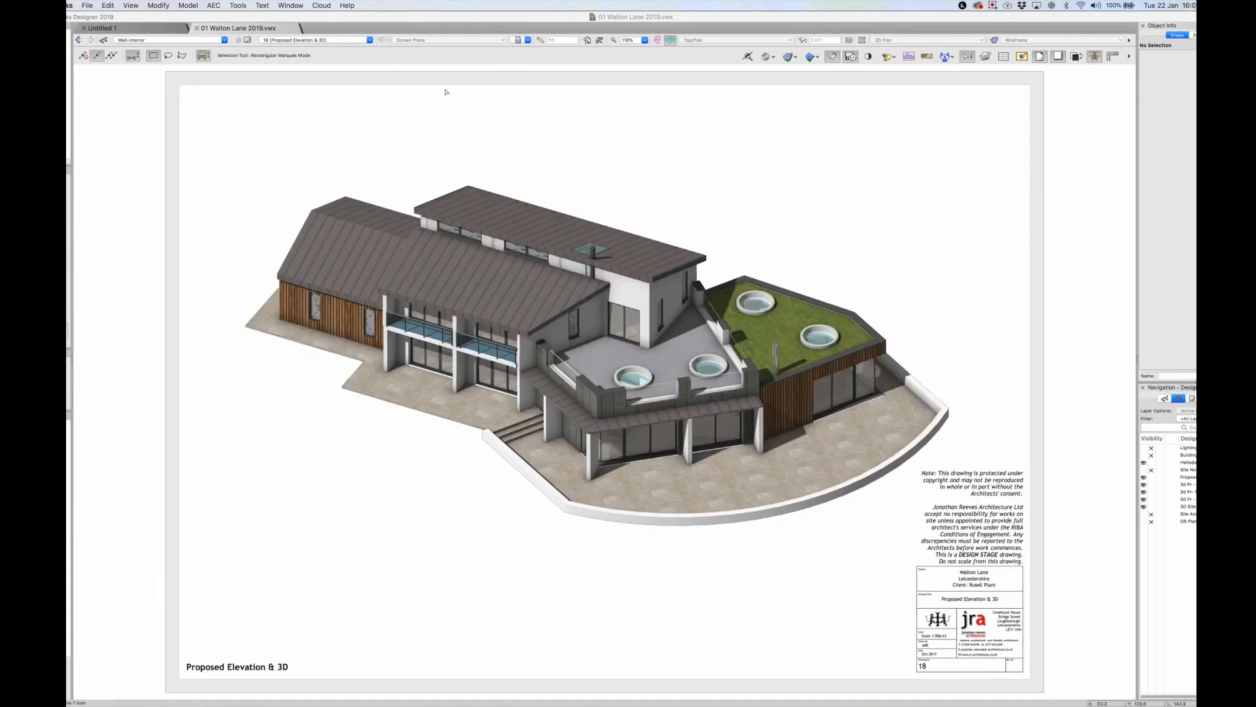
Step: Activate the 3d Pr - GF design layer and display the model in Top/Plan and in Right Isometric view
left_click(334, 41)
left_click(299, 344)
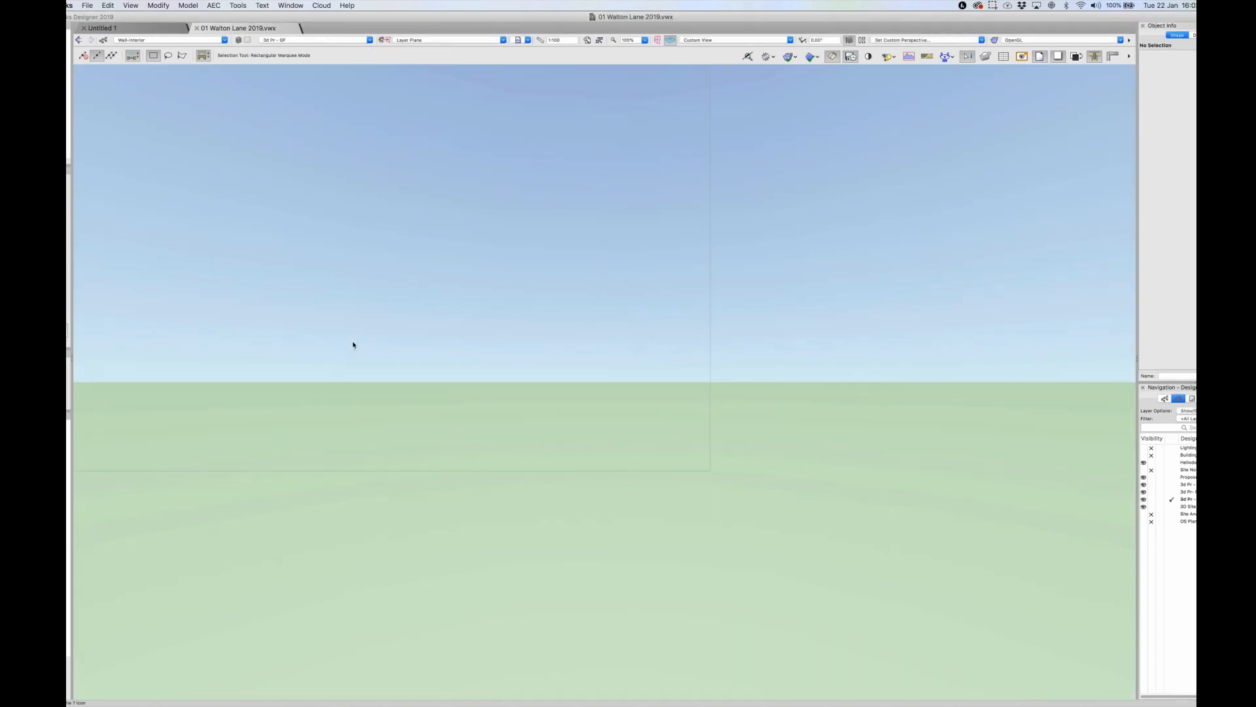
key("super+5")
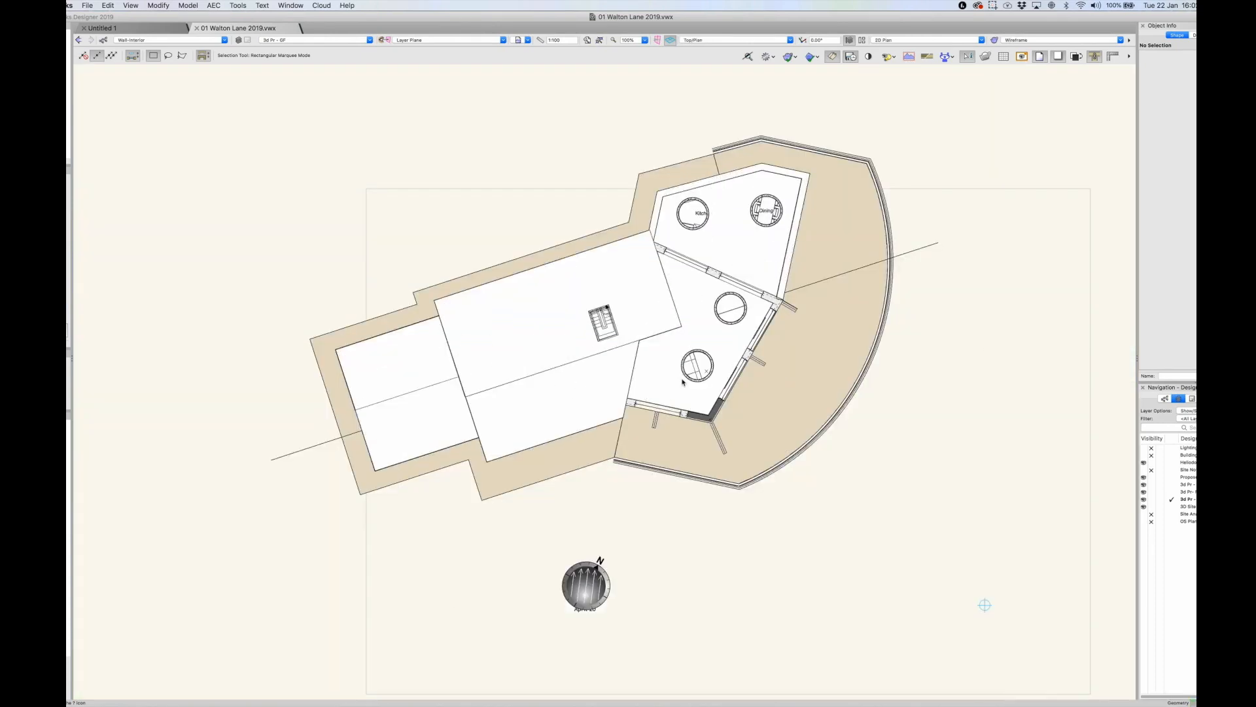
key("super+3")
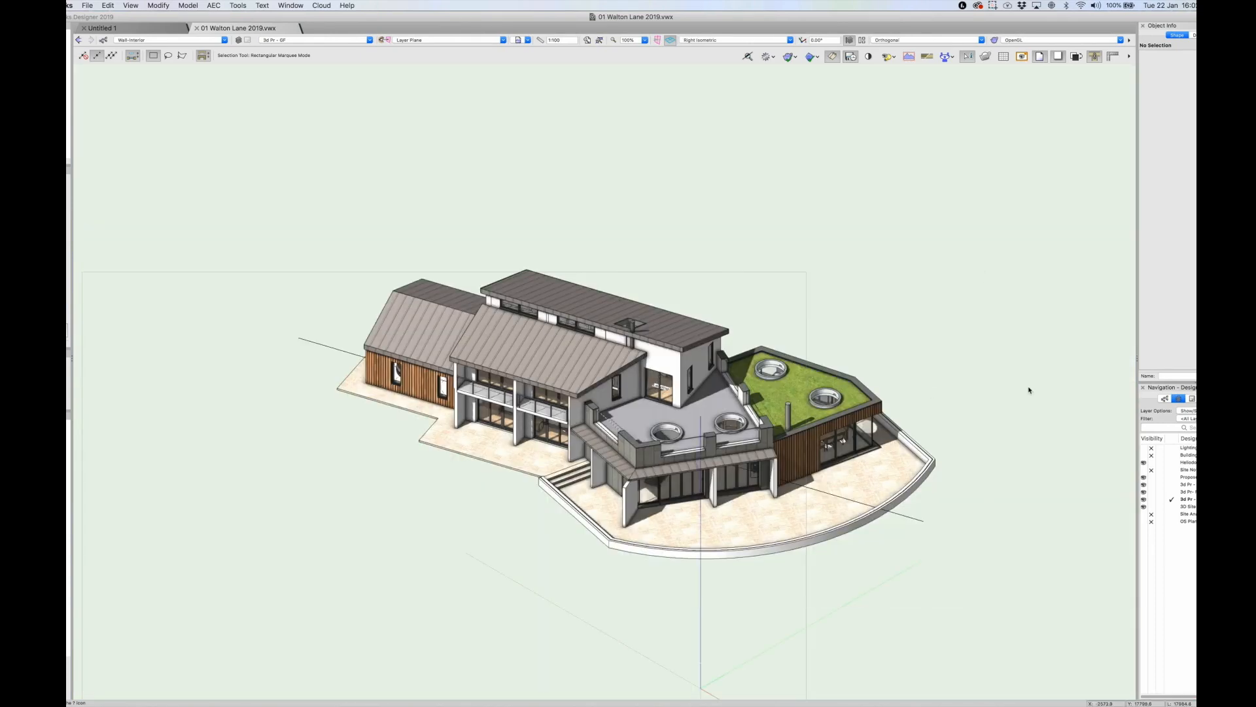
Step: Hide the Proposed Site, 3d Pr - Roof and 3d Pr- FF design layers
left_click(1151, 477)
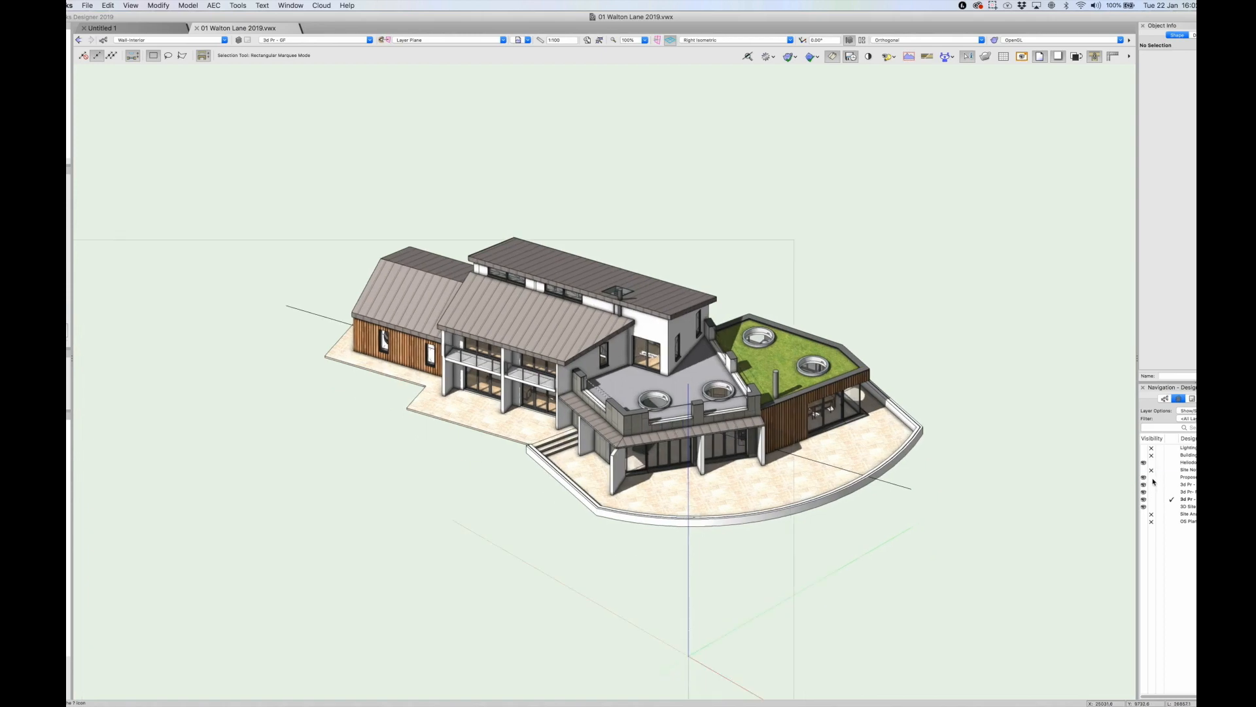
left_click(1151, 484)
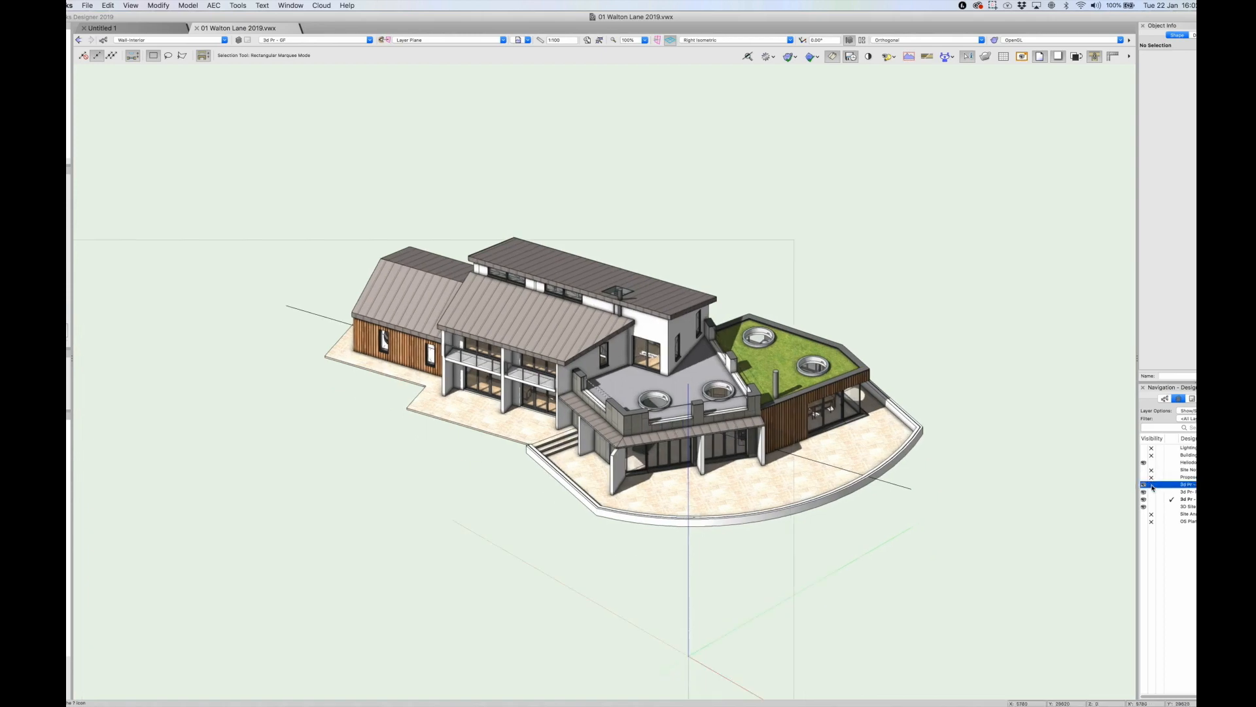
left_click(1152, 492)
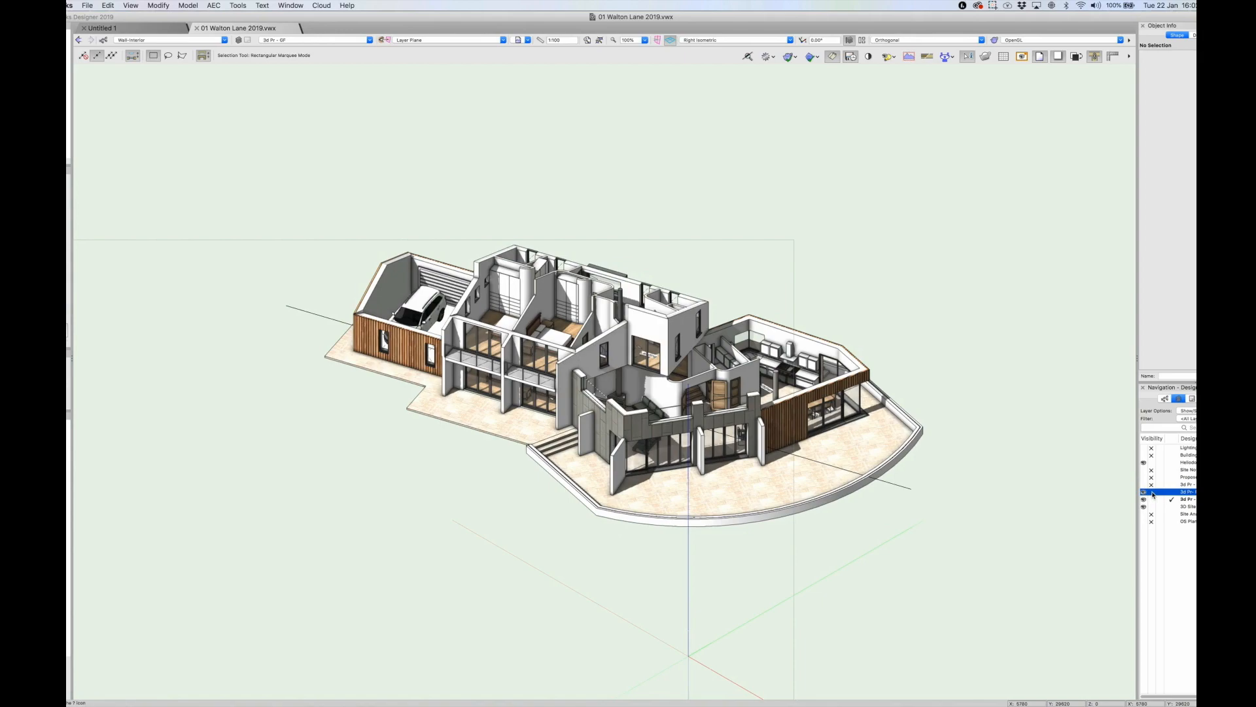
left_click(1151, 492)
Step: Examine the ground floor interior in 3D, including the living area, kitchen and stairs
key("shift+c")
left_click_drag(469, 448, 767, 484)
key("c")
left_click_drag(555, 246, 840, 500)
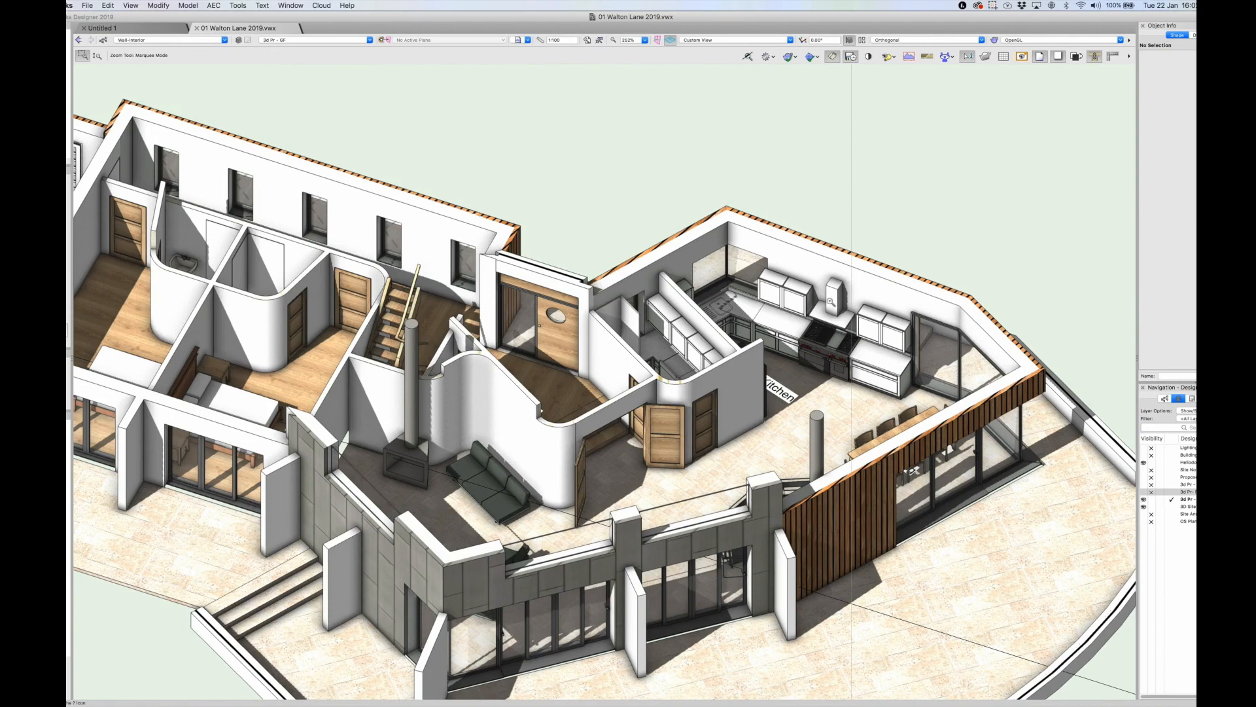
key("x")
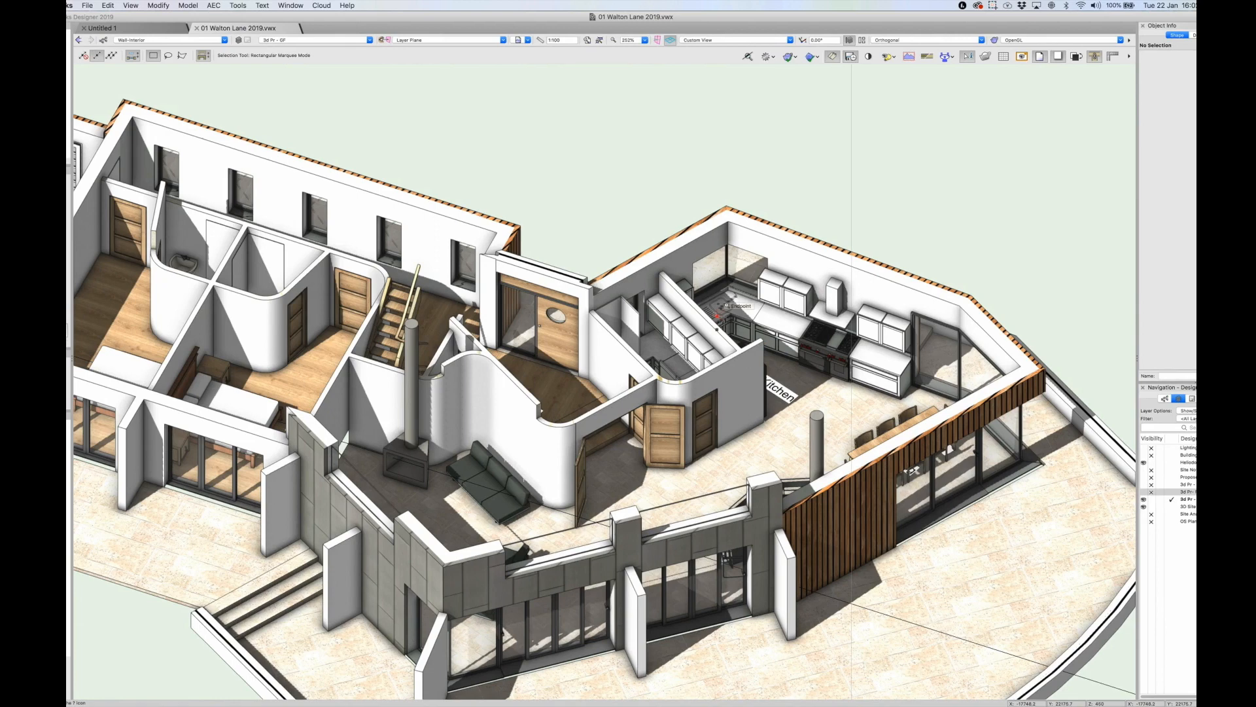
Step: Make Proposed Site the active design layer and examine the house with its driveway, trees and gardens in 3D
left_click(1173, 480)
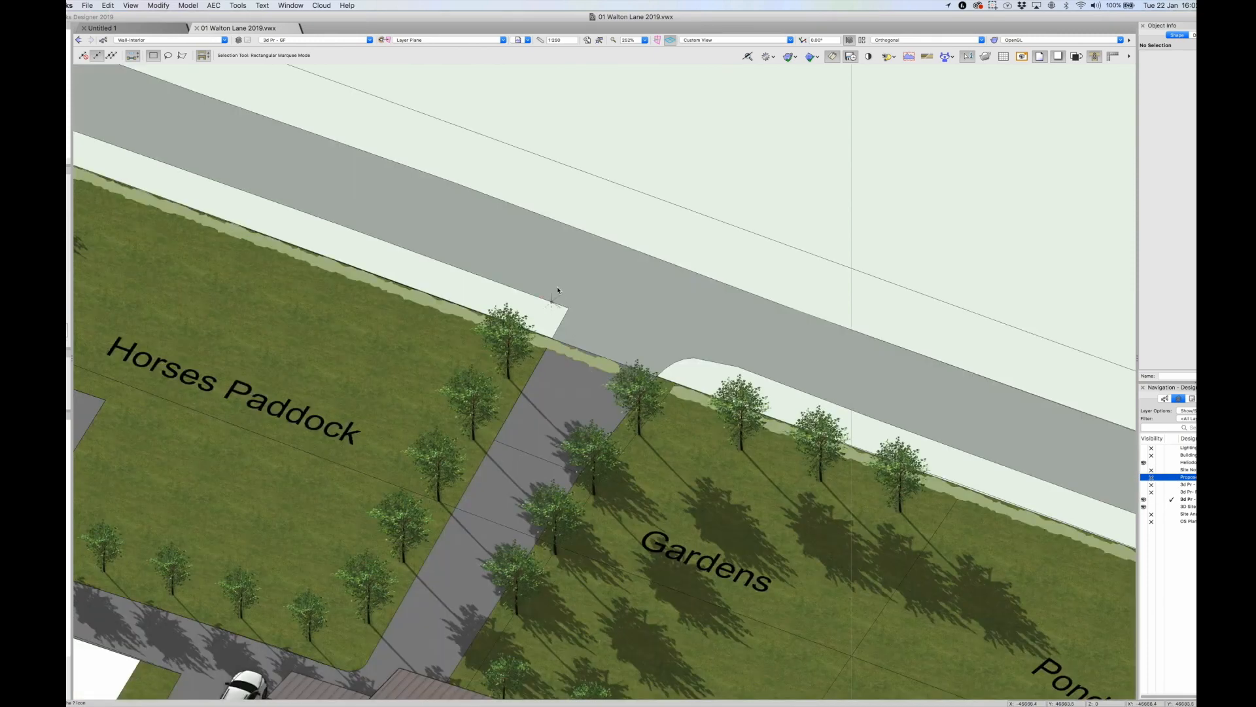
key("super+6")
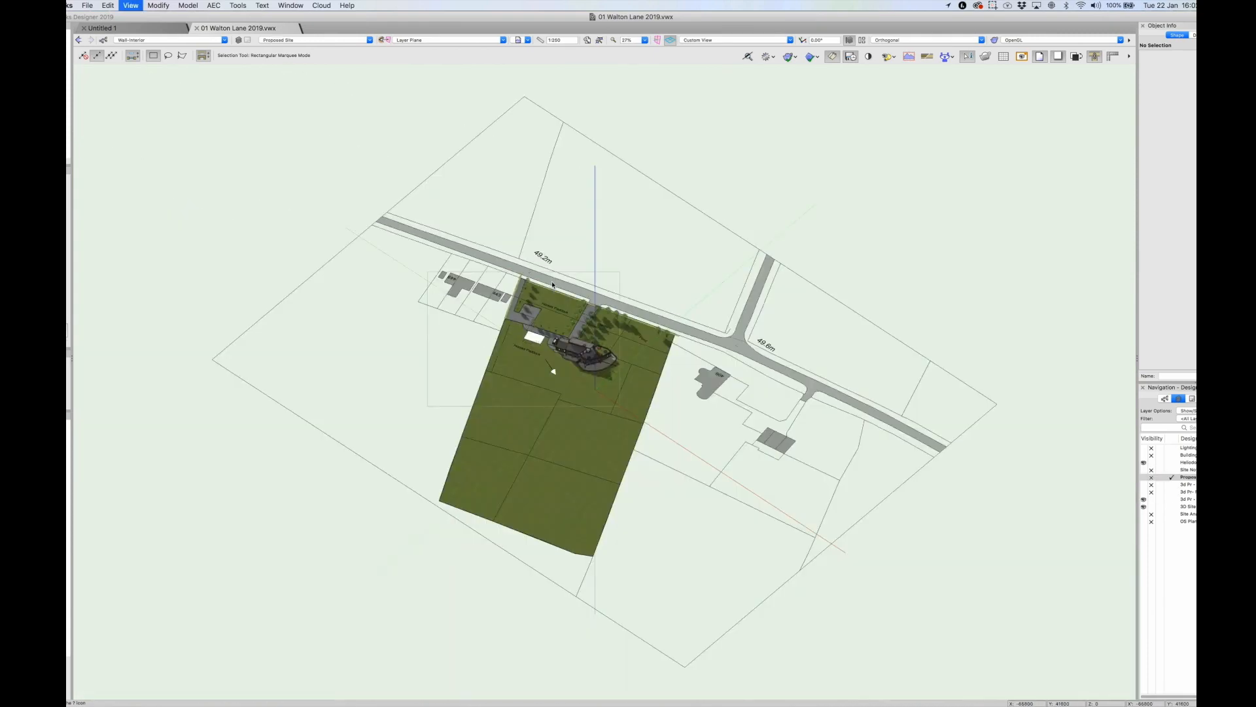
key("c")
left_click_drag(539, 297, 646, 386)
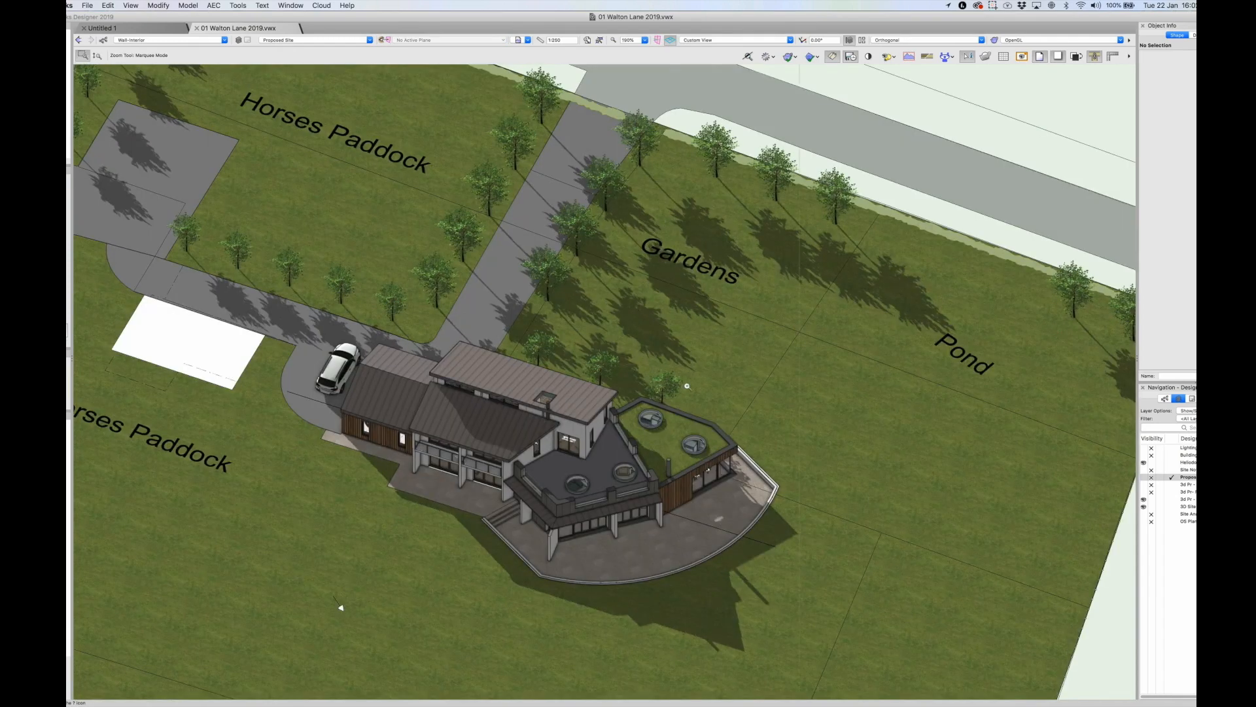
key("shift+c")
left_click_drag(689, 388, 675, 345)
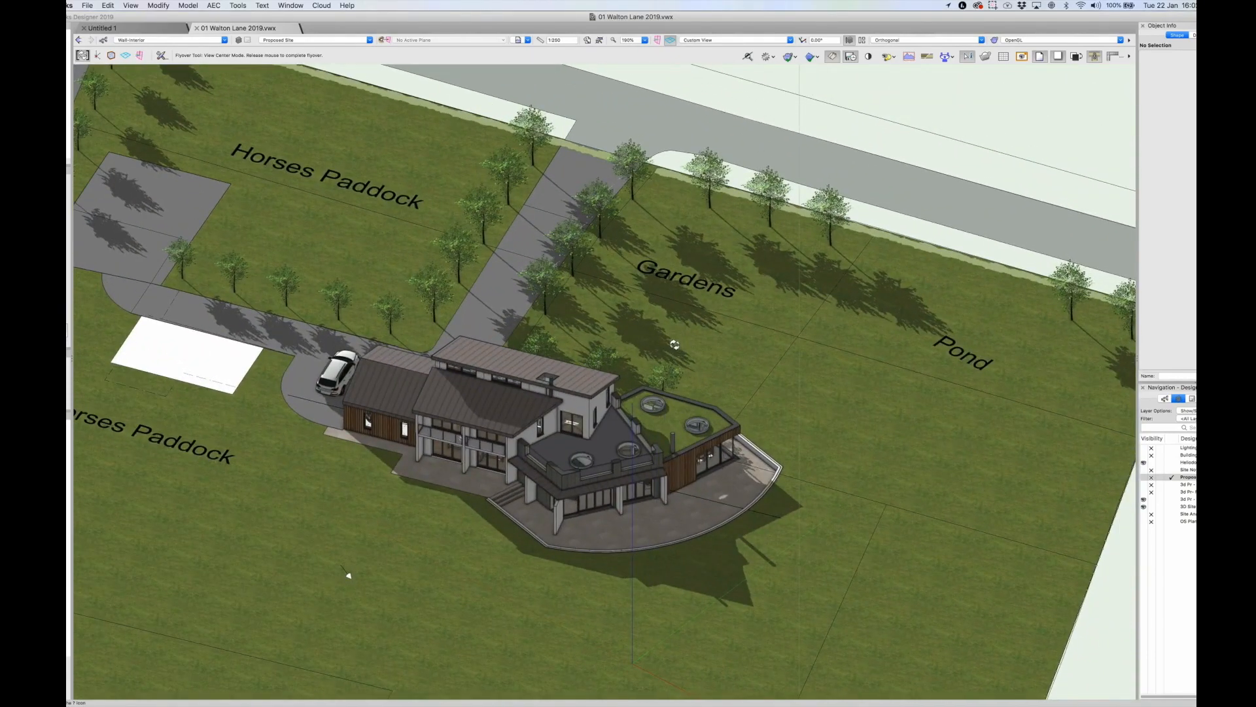
key("x")
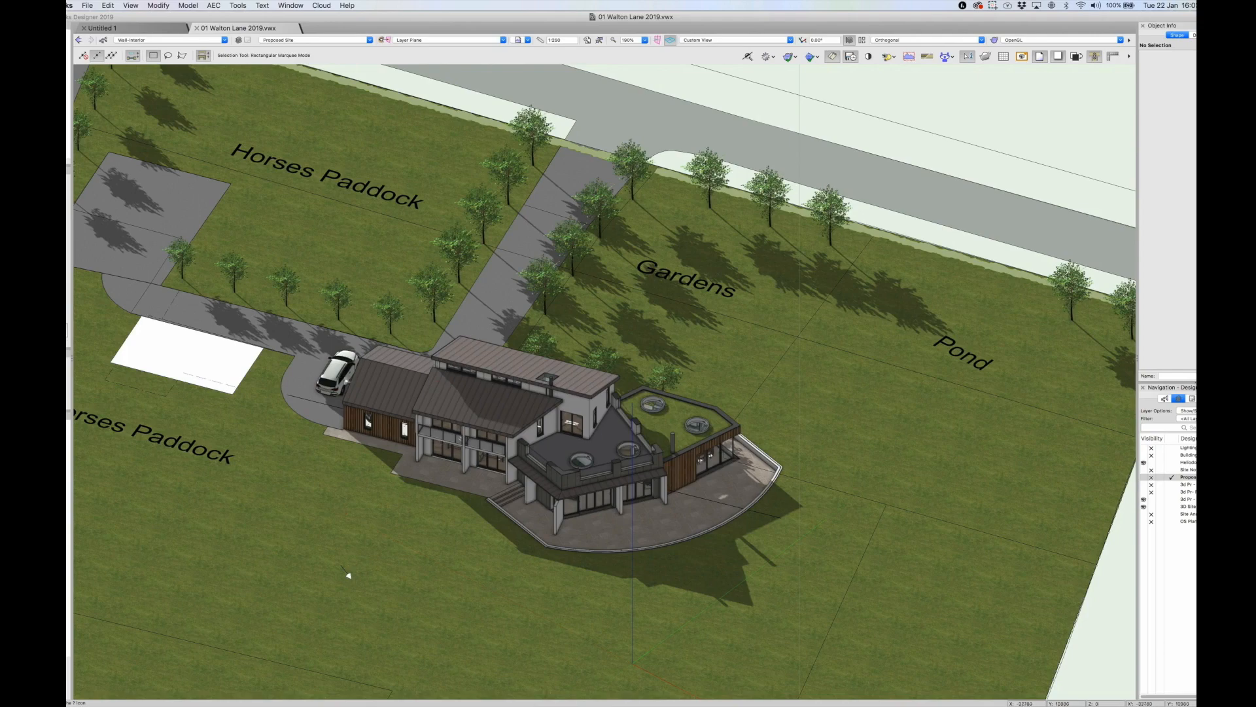
Step: Export all visible objects to a Cinema 4D file sorted by texture, named New Export, in the Twinmotion folder
left_click(87, 5)
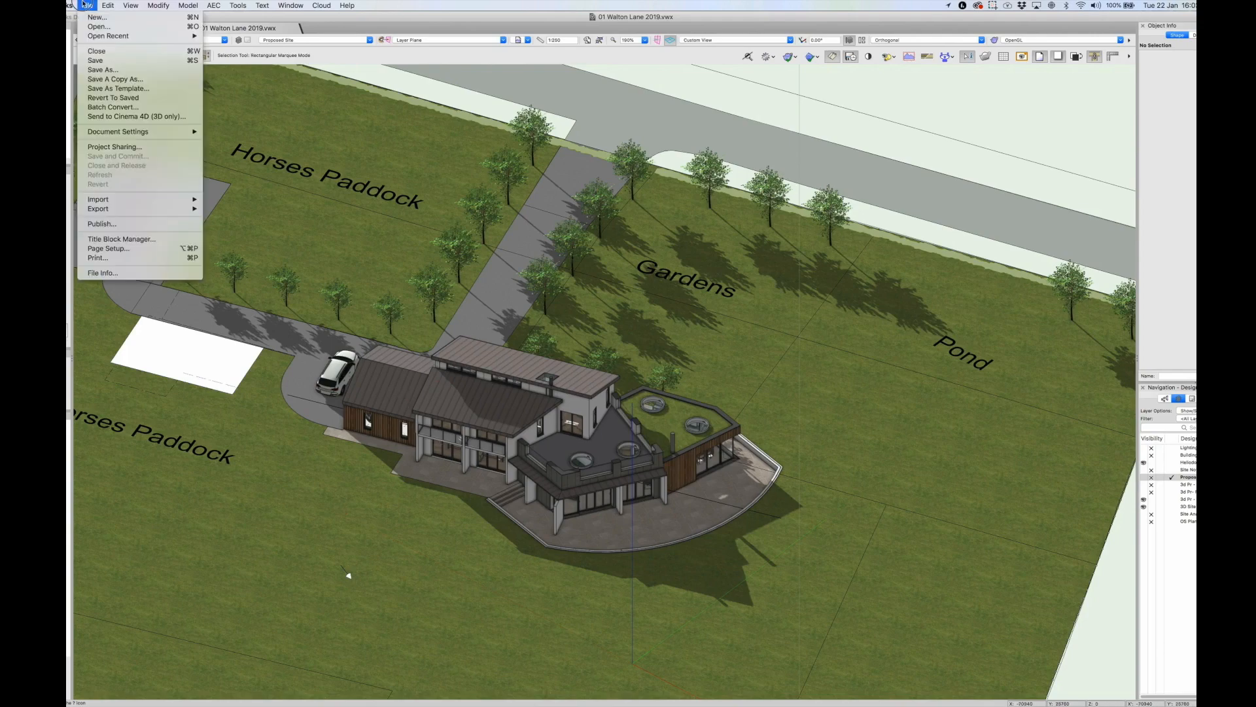
mouse_move(106, 208)
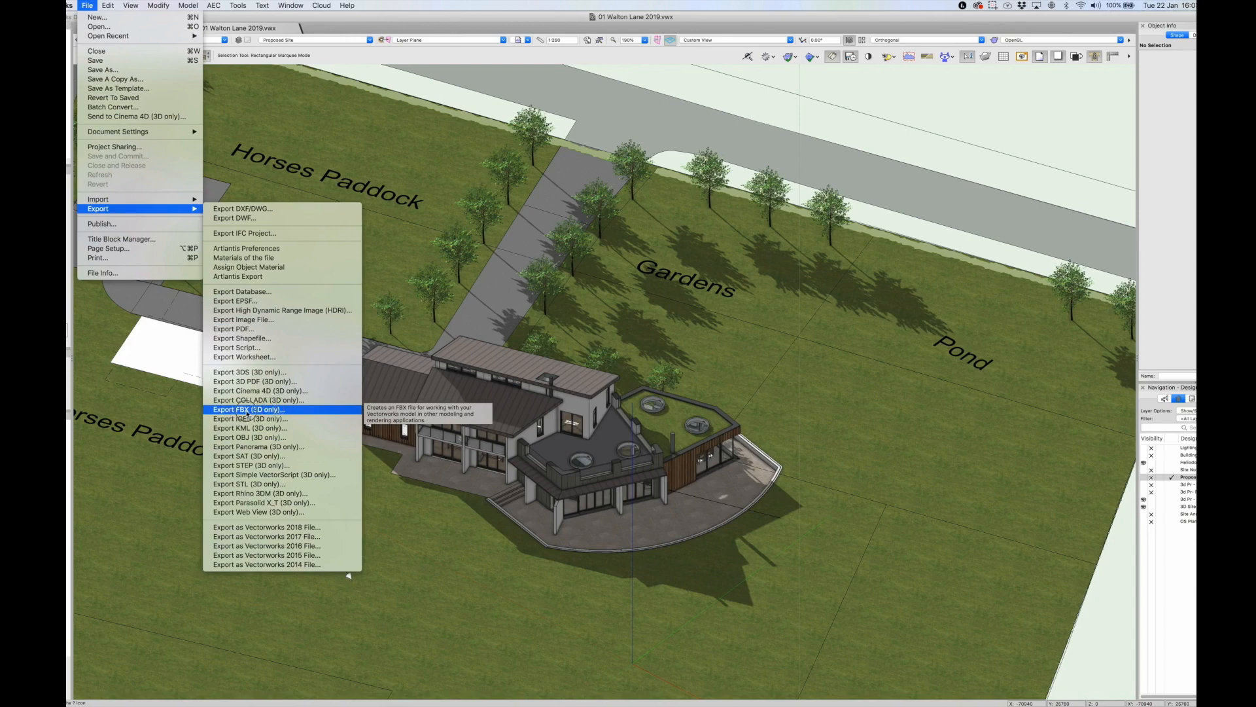
left_click(288, 391)
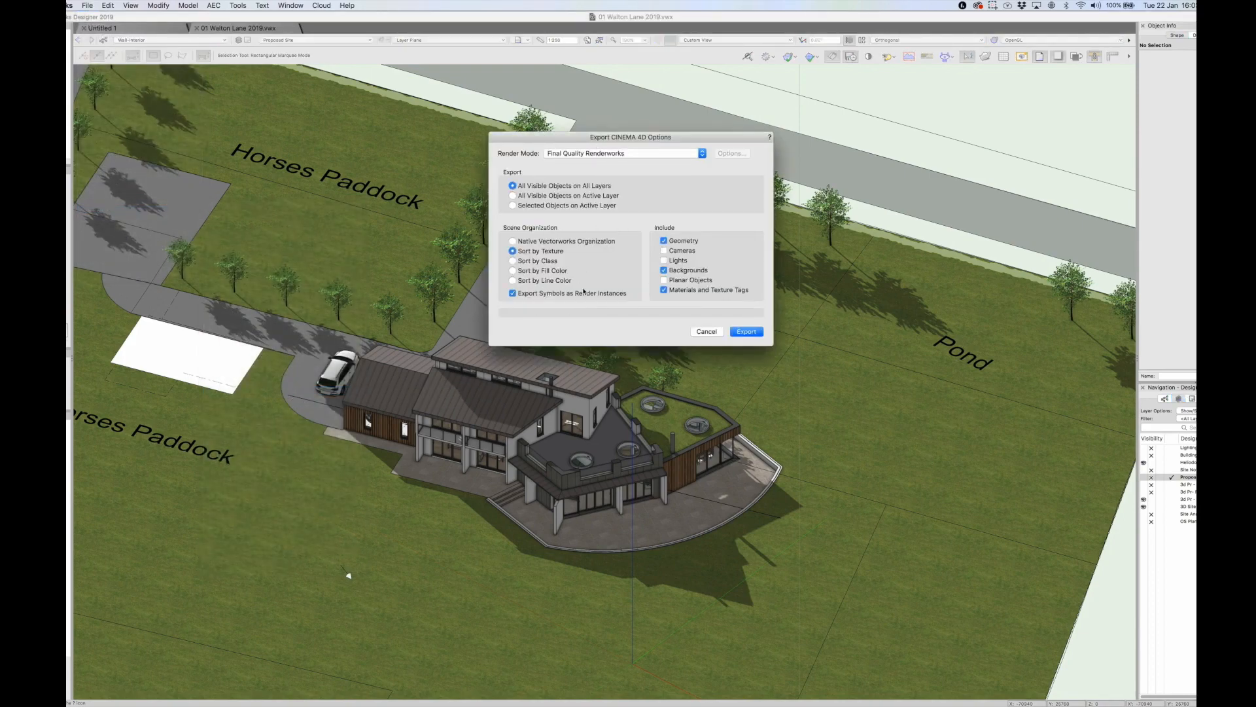
left_click_drag(573, 137, 537, 155)
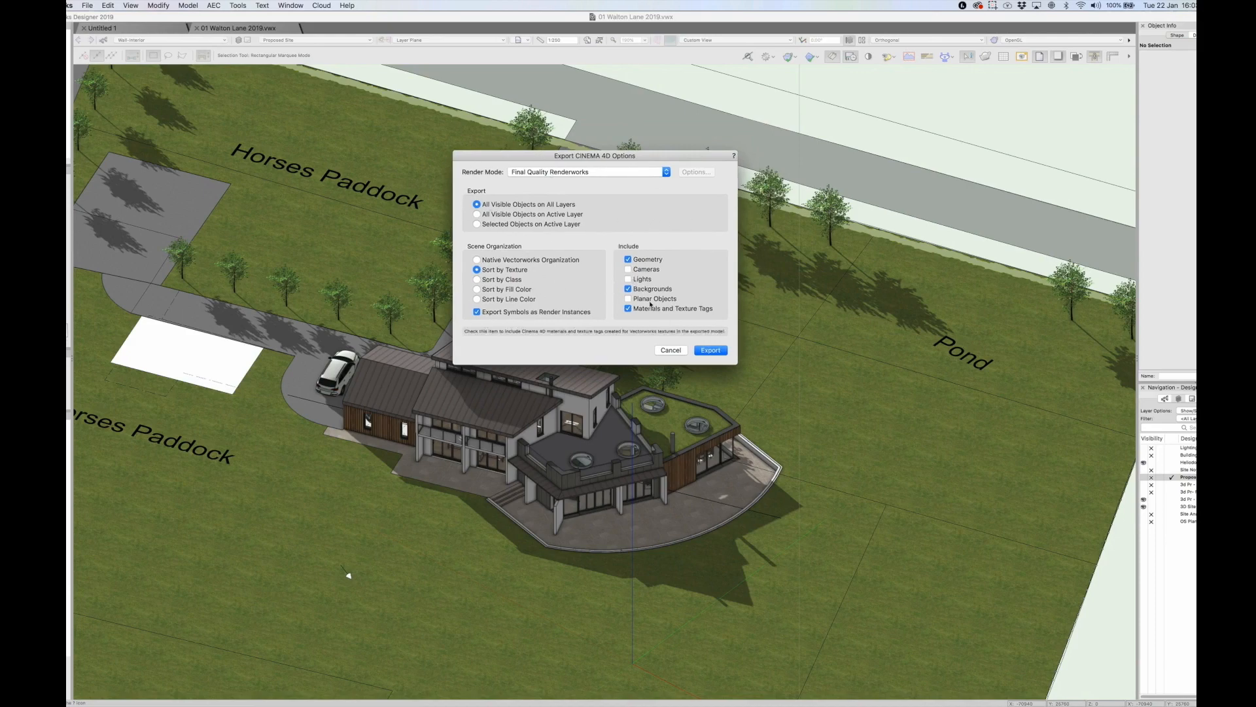
left_click(710, 350)
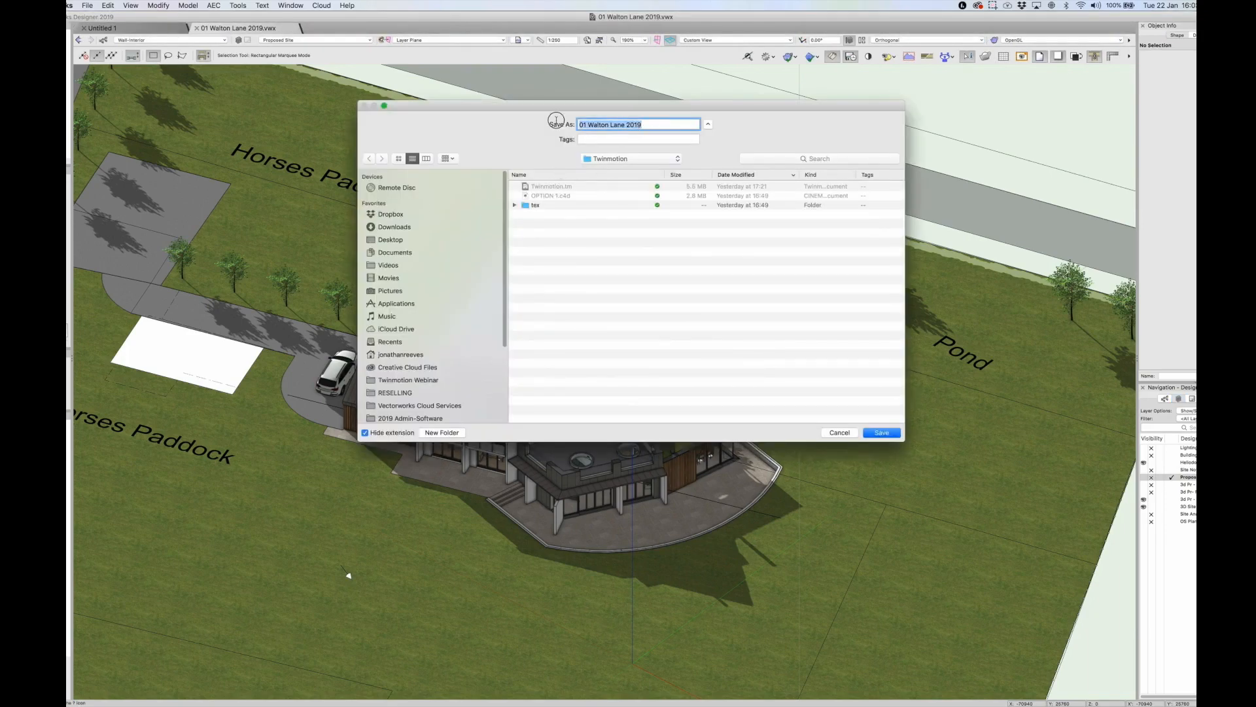
type("N")
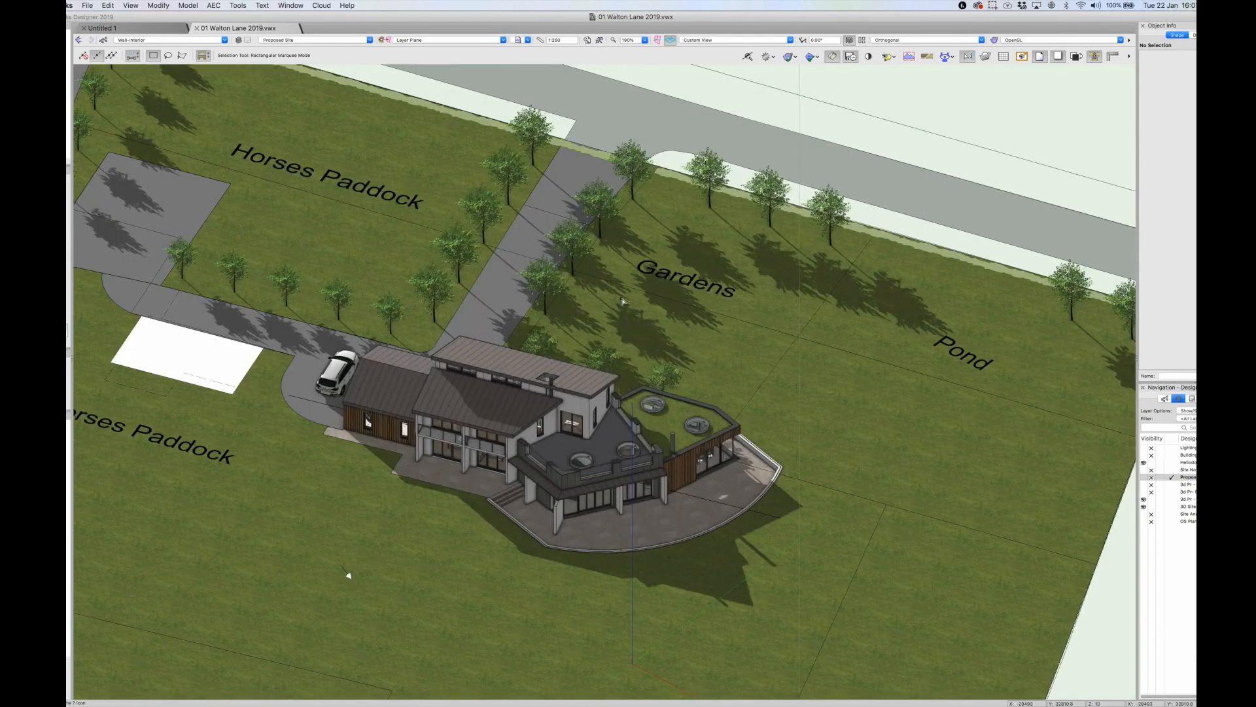
Step: Switch to the Product Manager and launch Twinmotion 2019
mouse_move(917, 699)
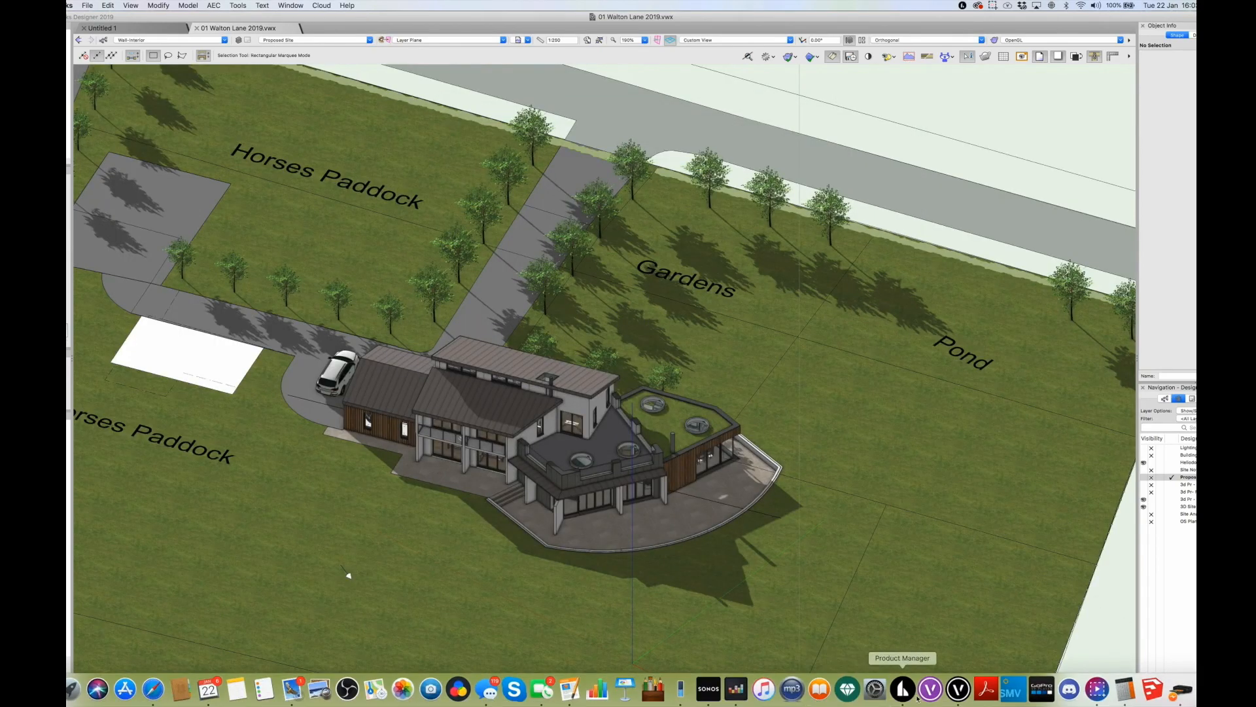
left_click(909, 695)
left_click_drag(139, 281, 369, 201)
left_click(307, 297)
left_click(303, 314)
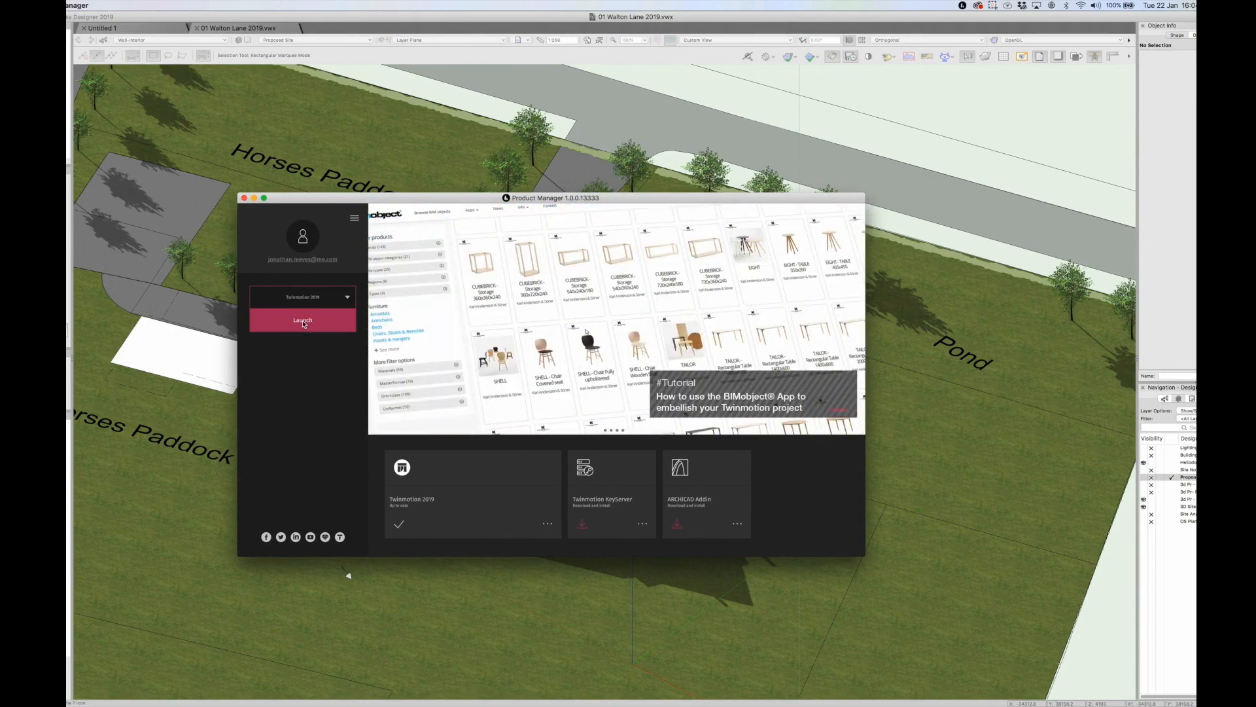
left_click(302, 321)
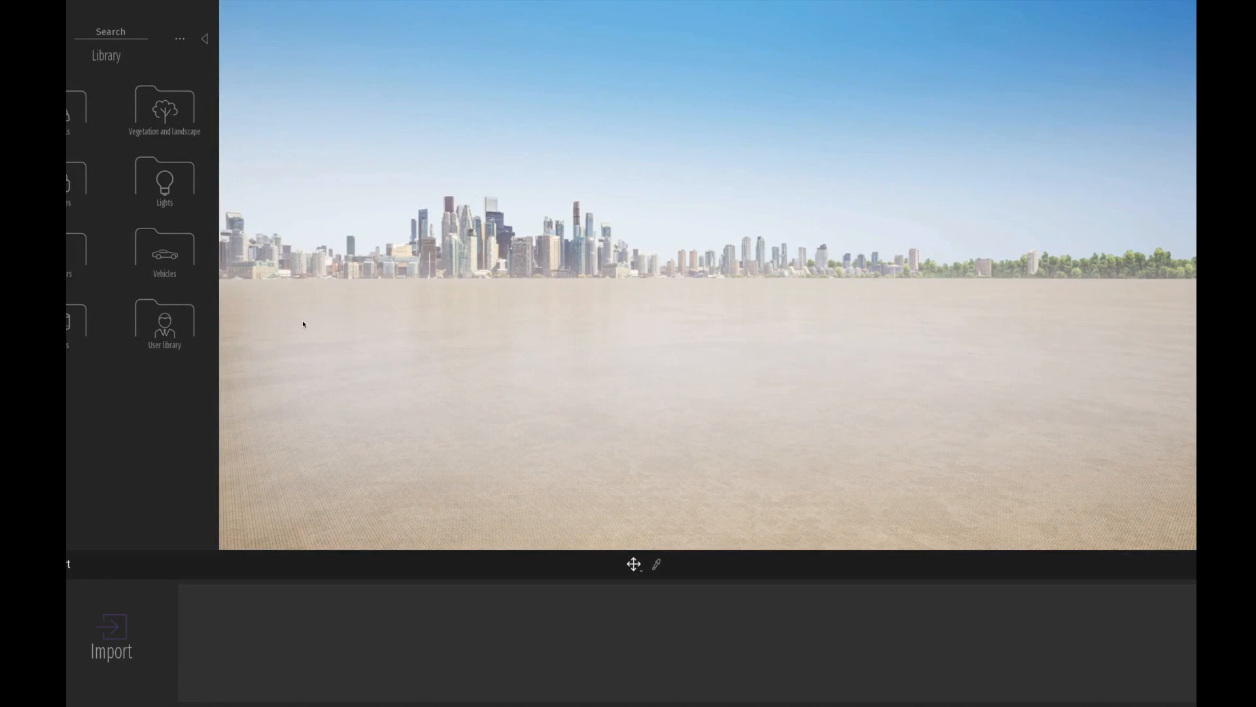
Step: Choose New Export.c4d from the Twinmotion folder as the geometry file to import
left_click(112, 629)
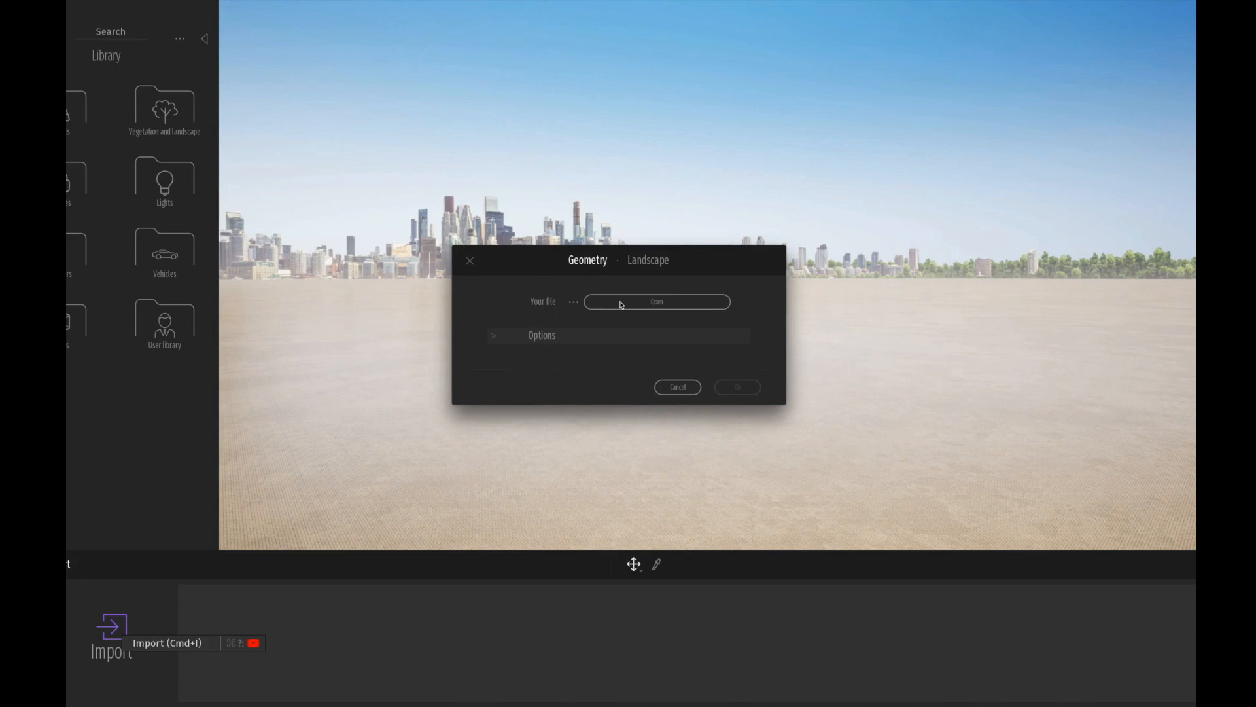
left_click(621, 304)
left_click(618, 105)
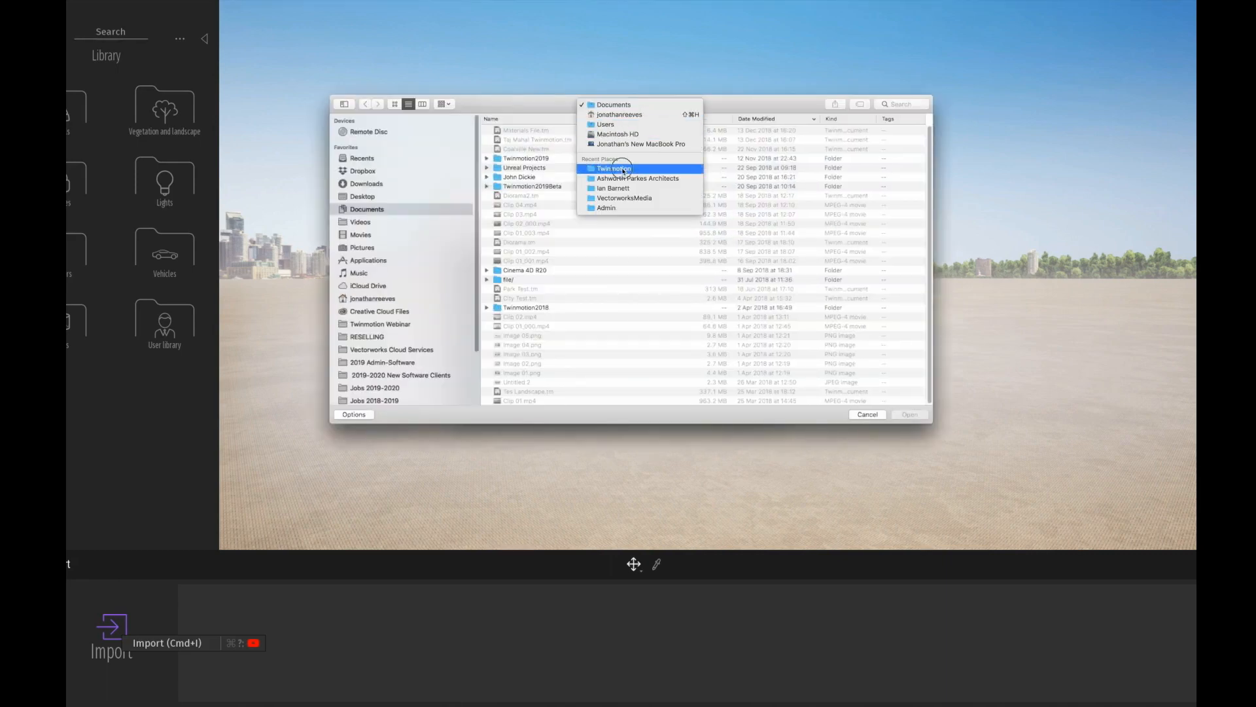
left_click(621, 169)
left_click(533, 131)
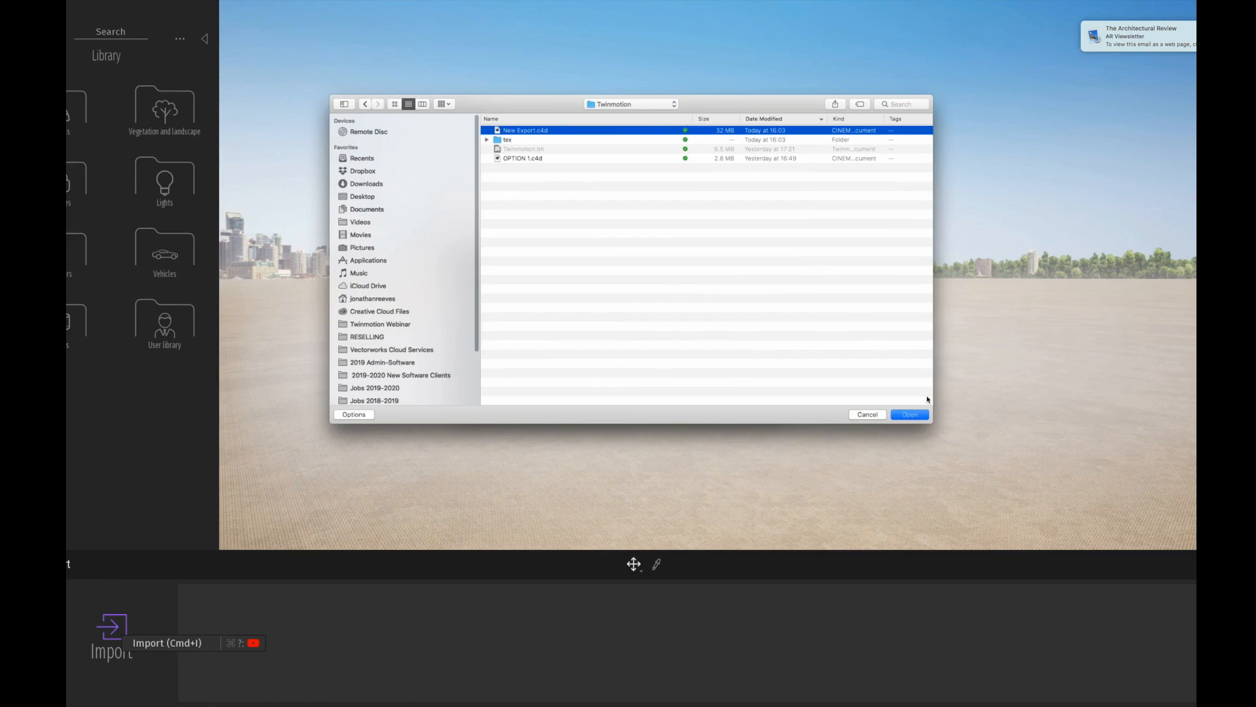
left_click(912, 414)
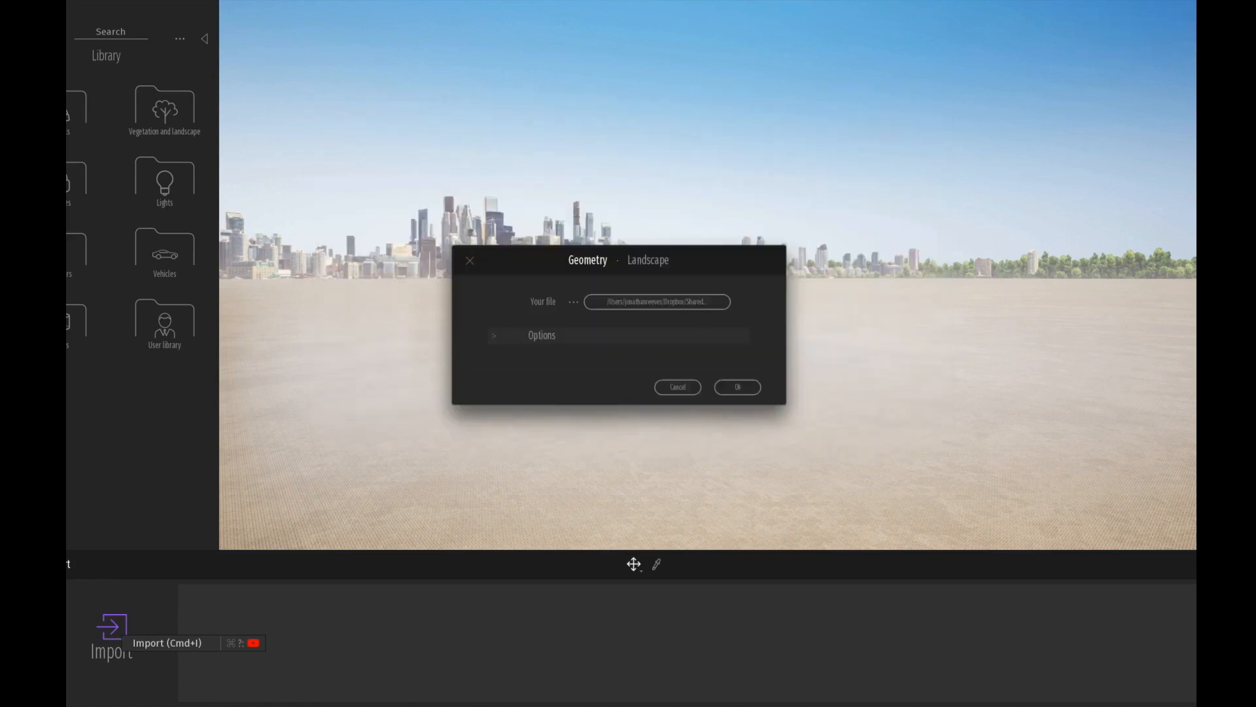
Step: Import the geometry with Keep hierarchy, resolving all material conflicts with the imported materials
left_click(499, 339)
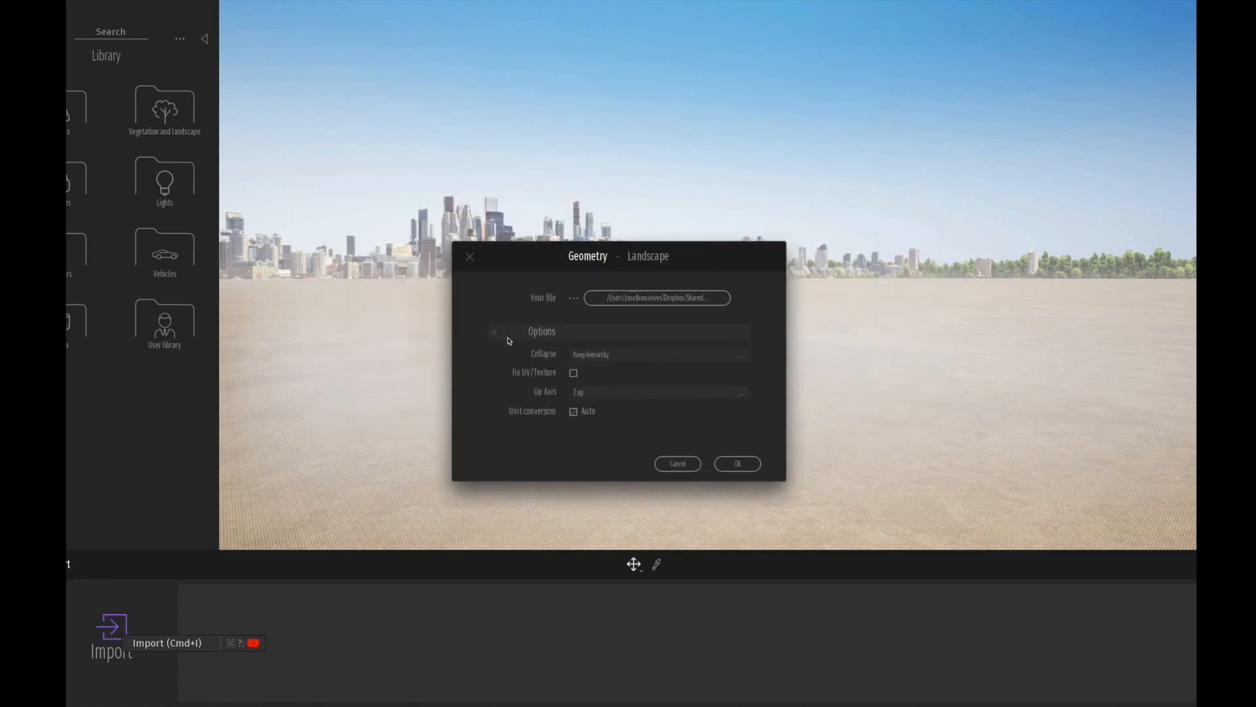
left_click(604, 355)
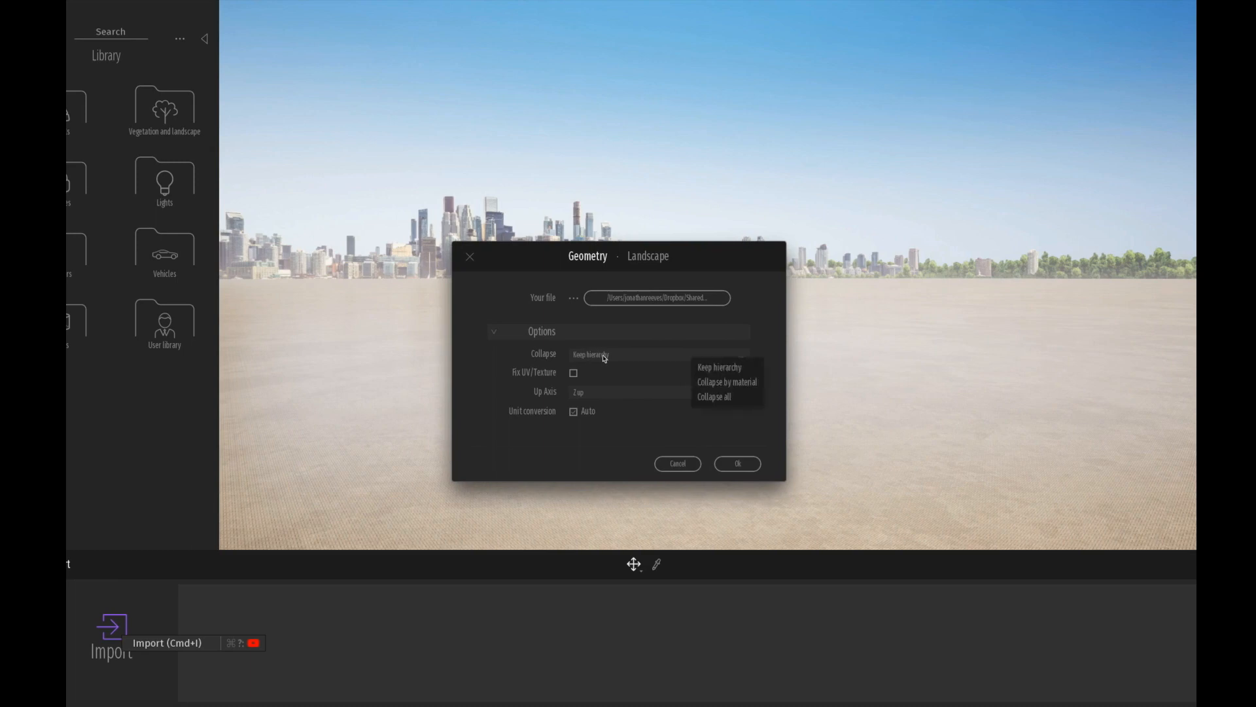
left_click(729, 383)
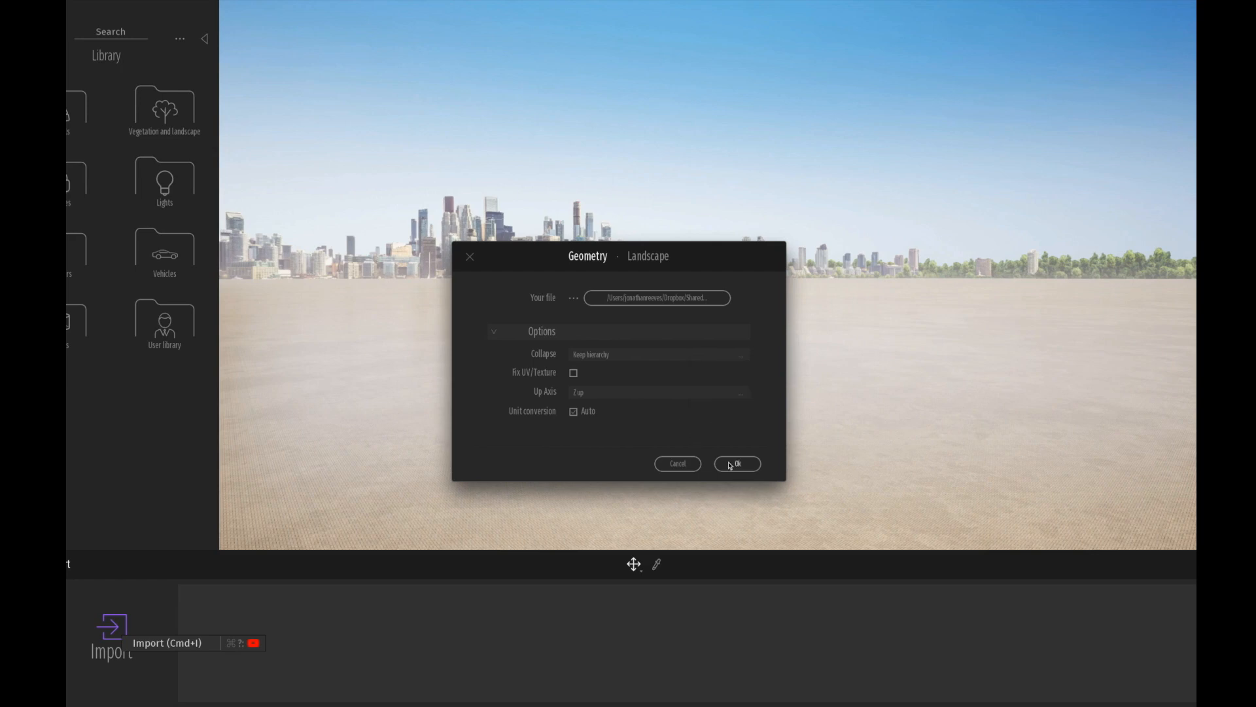
left_click(737, 463)
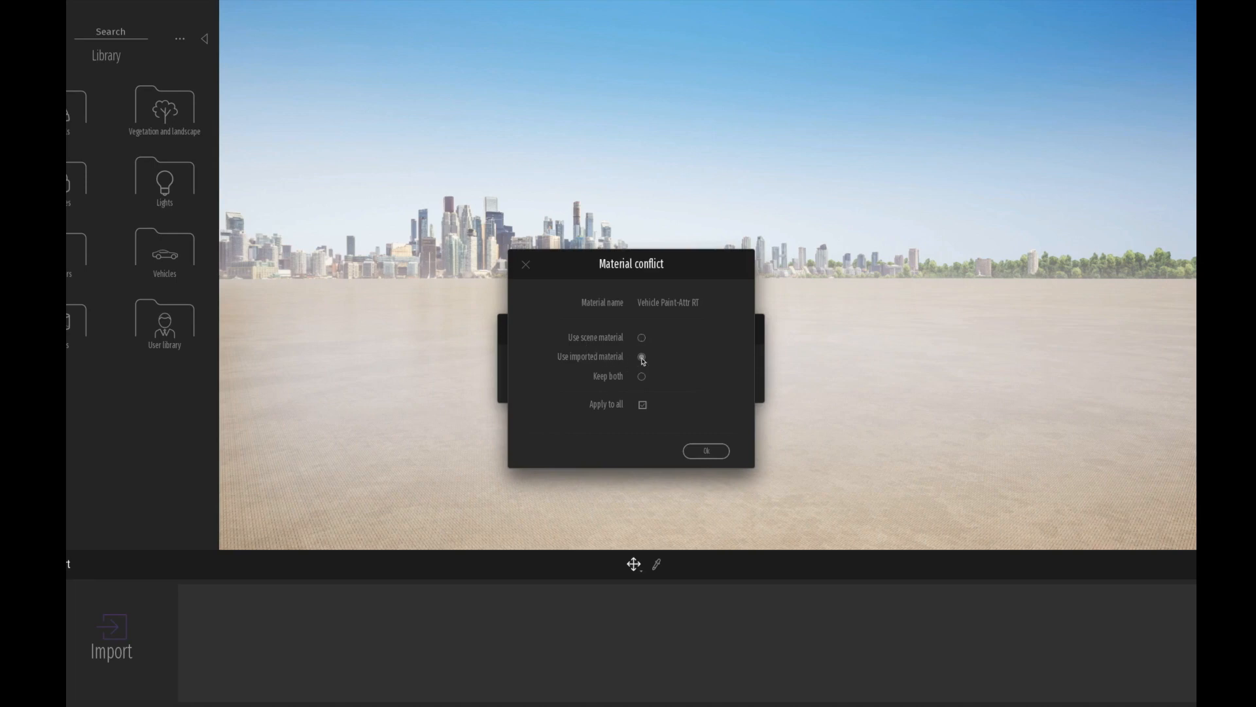
left_click(705, 451)
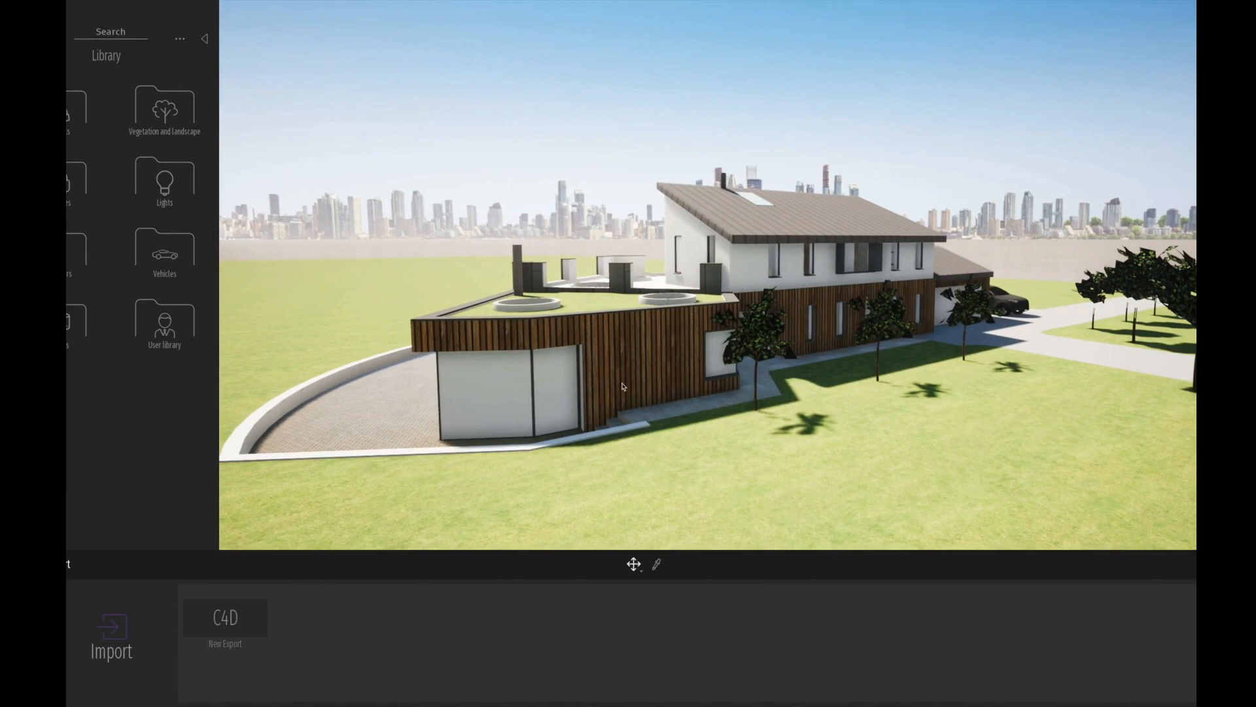
Step: Apply a glass material from the library to the large ground-floor window of the house
left_click(61, 110)
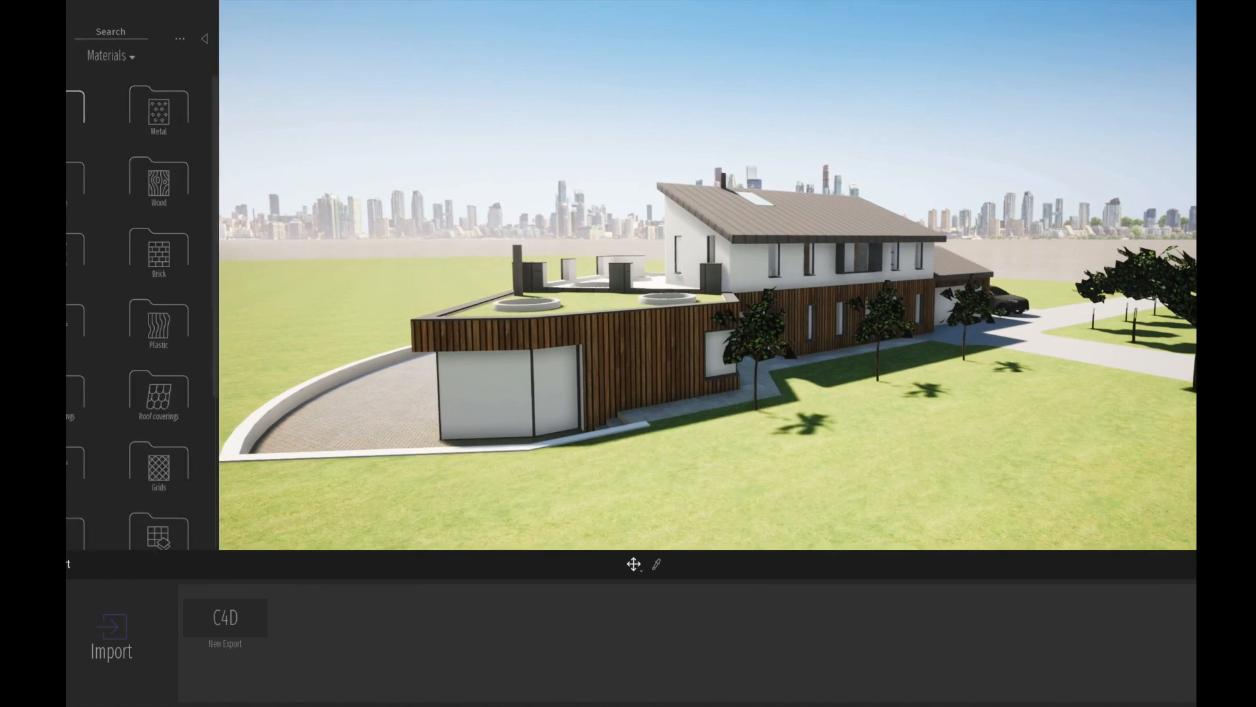
left_click(75, 108)
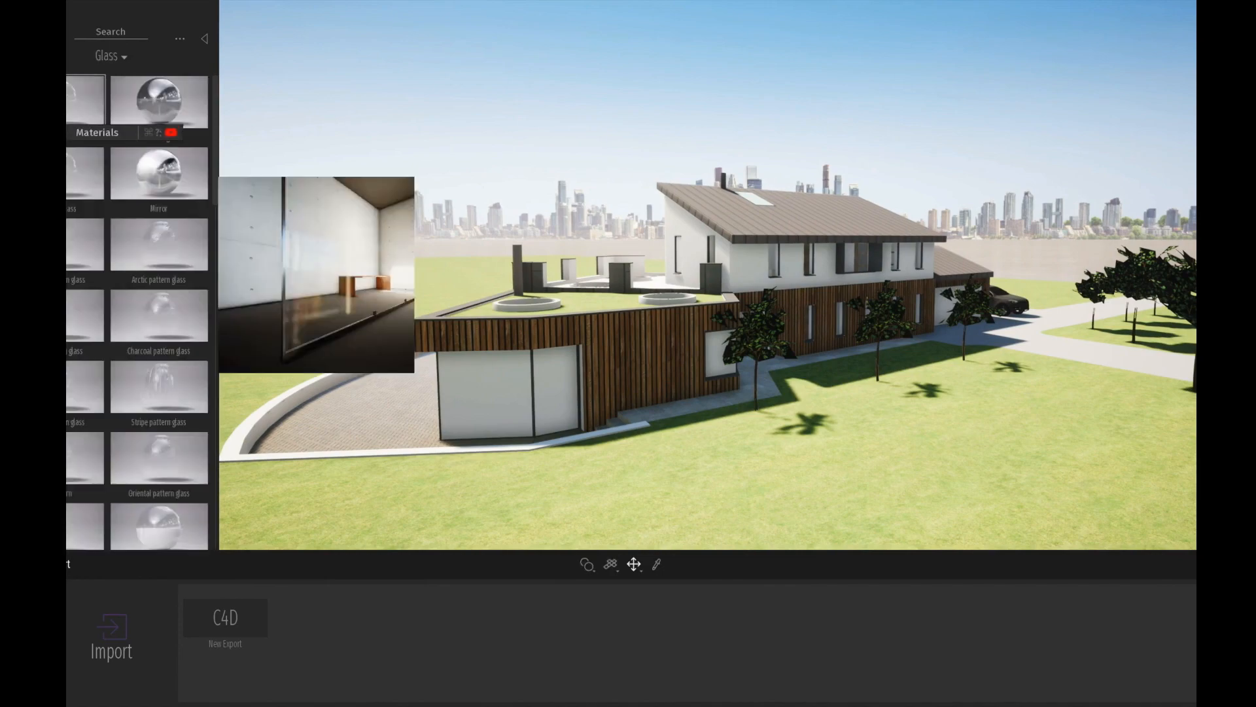
left_click_drag(85, 173, 494, 392)
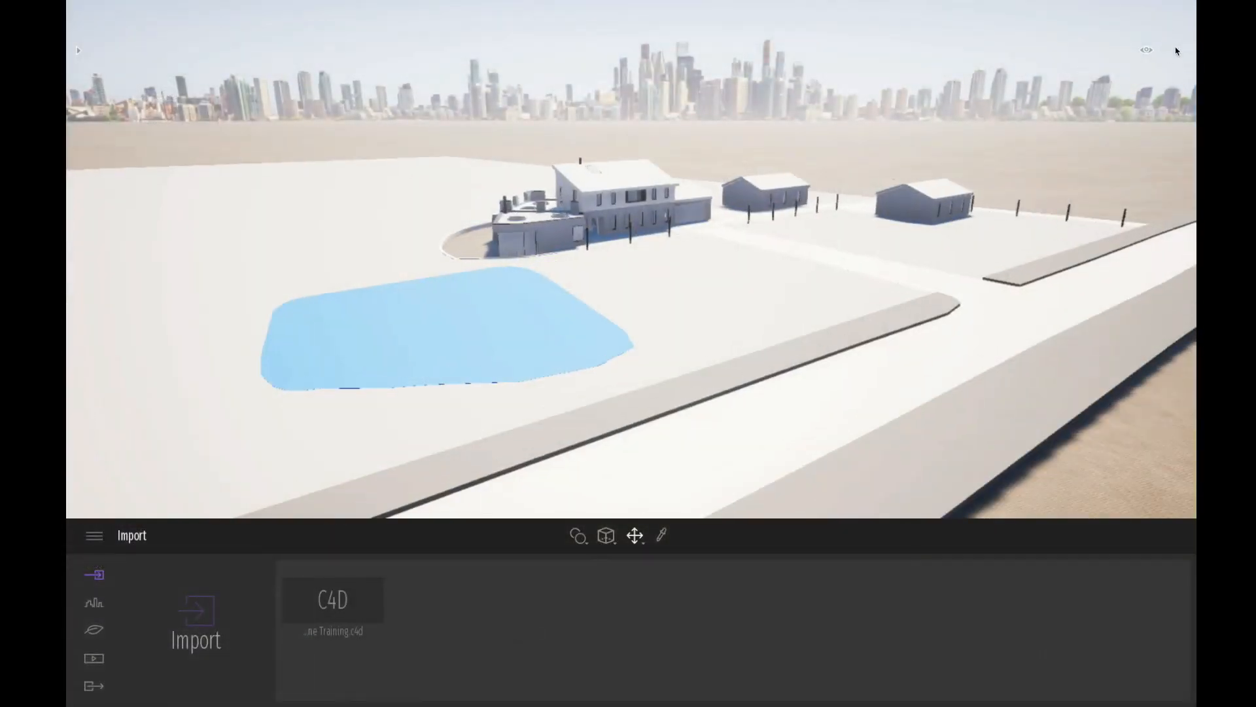
Step: Select the whole Walton Lane Training.c4d model in the scenegraph and raise it by about 0.13
left_click(1175, 51)
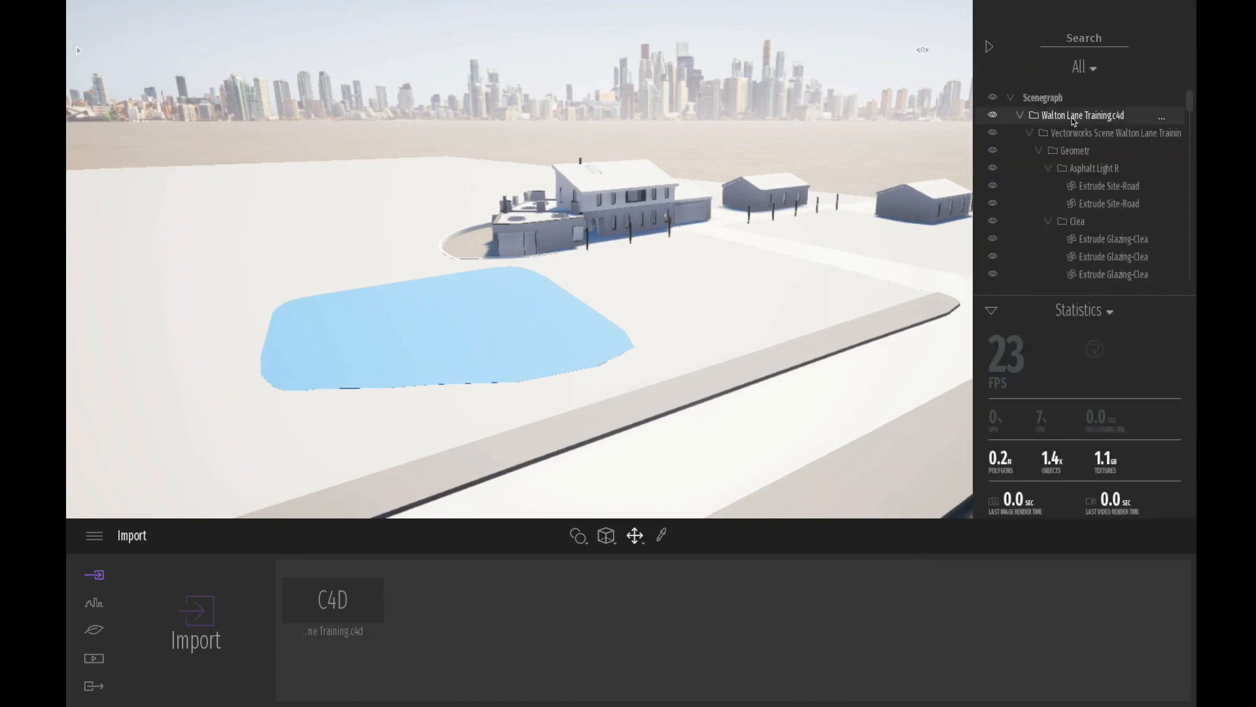
left_click(1075, 117)
left_click_drag(380, 188, 381, 185)
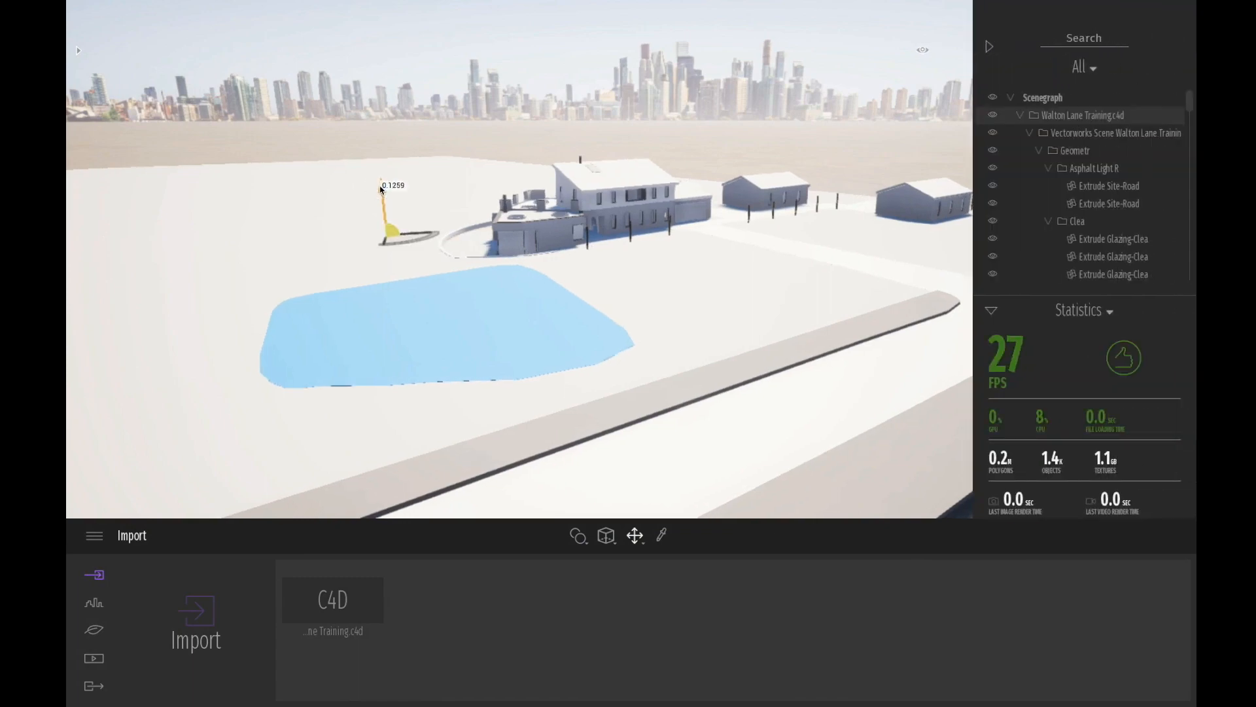
left_click(989, 47)
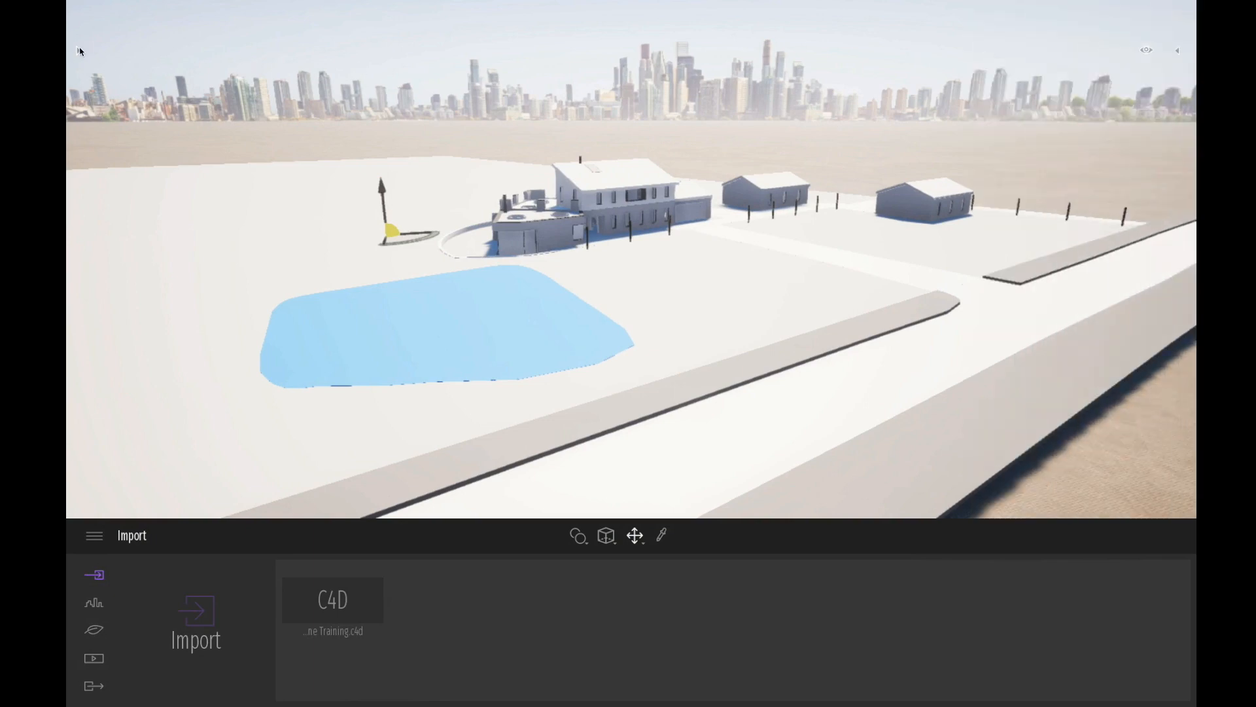
Step: Apply the Grass 1 nature material to the site's lawns and to the surrounding ground plane
left_click(80, 51)
left_click(88, 65)
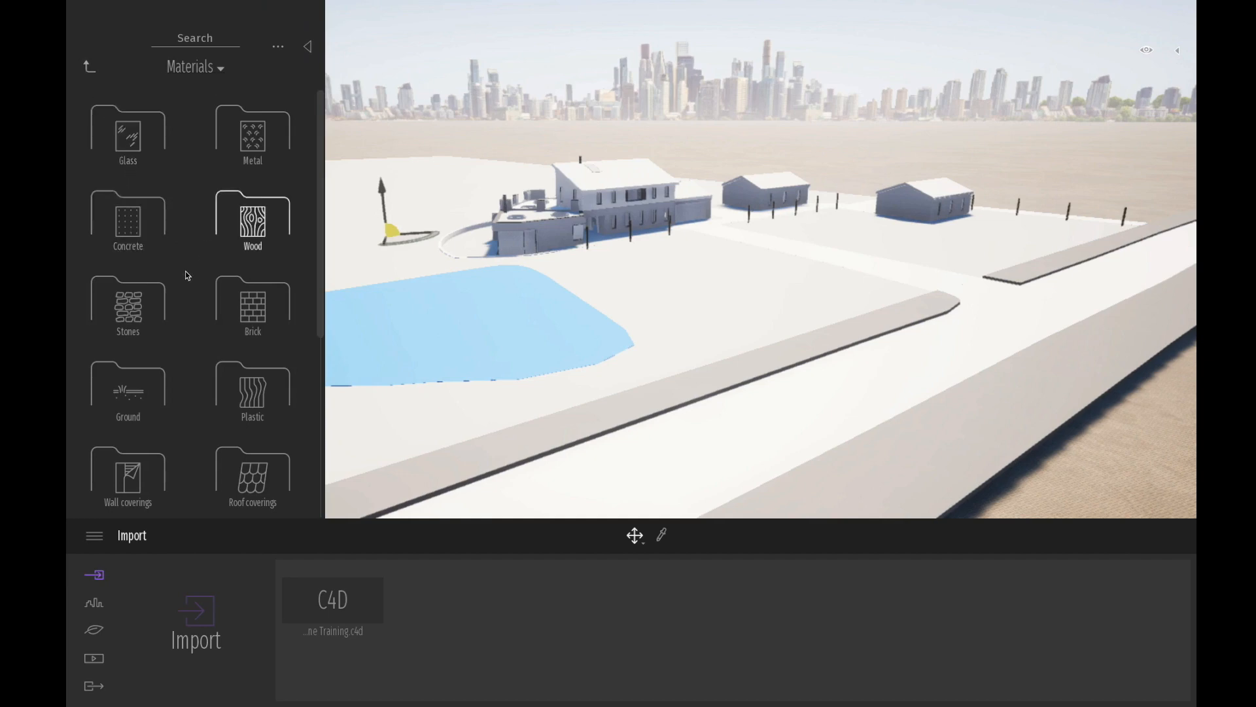
left_click(121, 399)
left_click(255, 134)
mouse_move(260, 139)
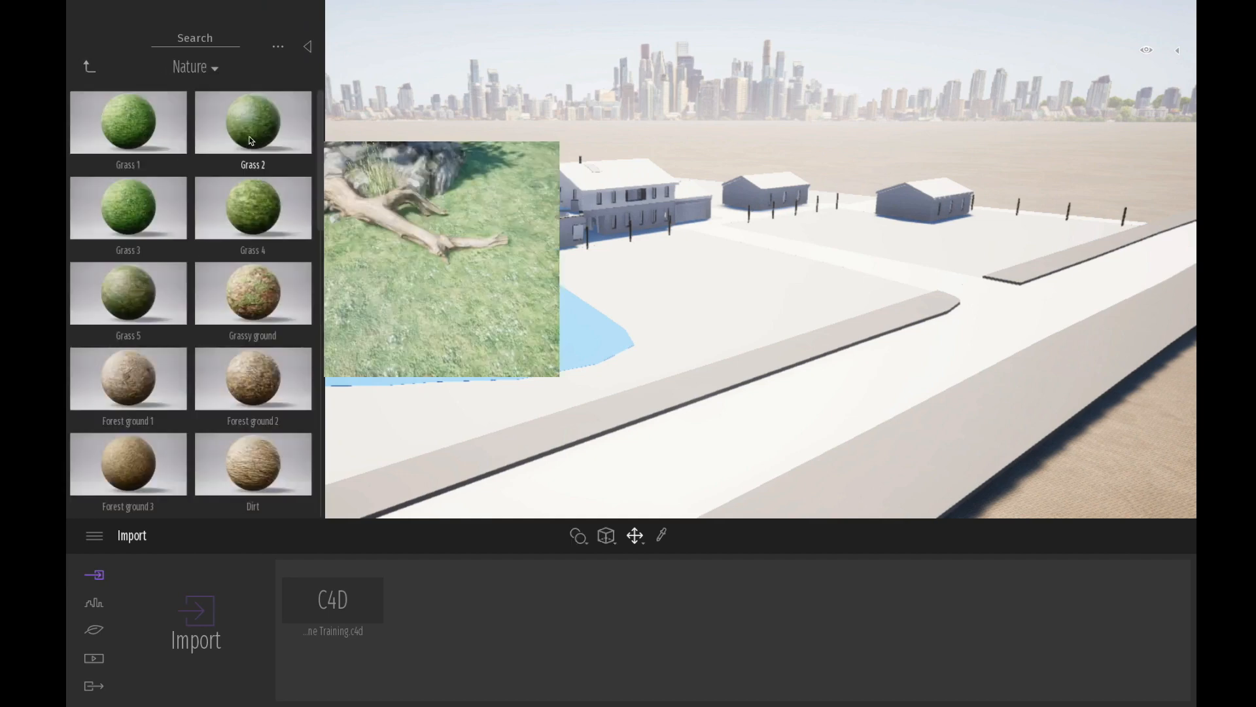
left_click_drag(146, 136, 631, 304)
left_click_drag(145, 135, 657, 143)
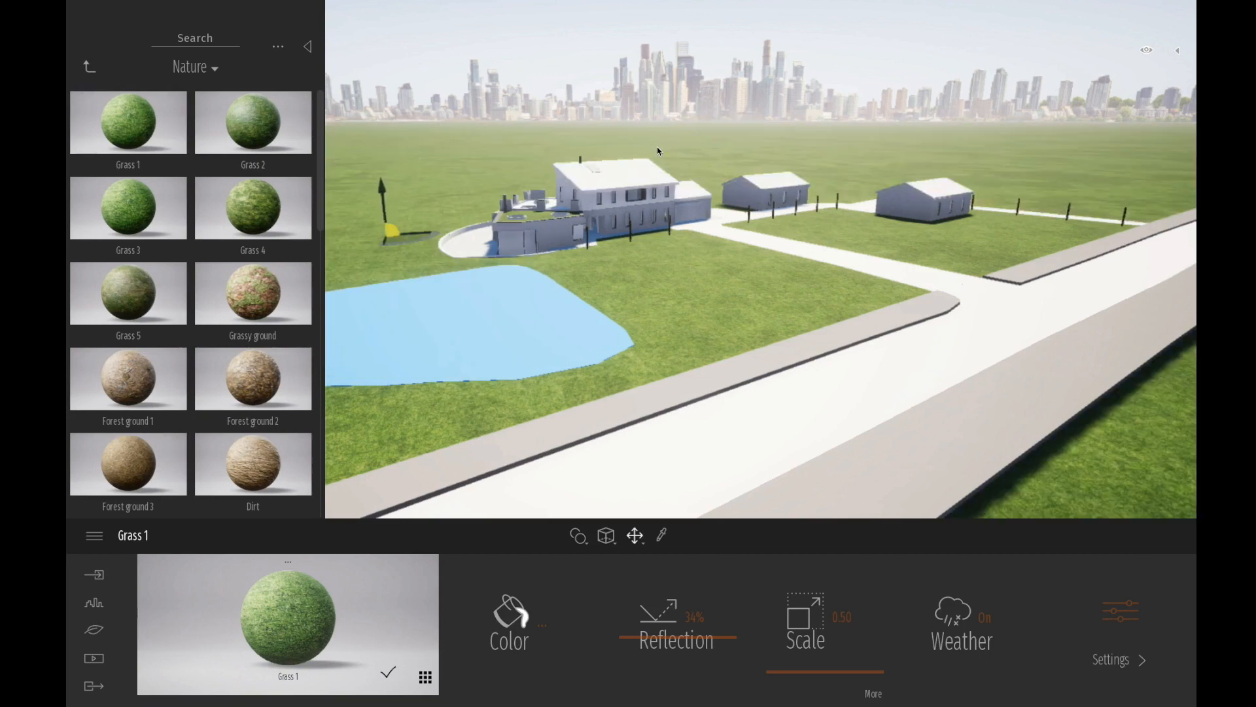
Step: Apply the manmade Asphalt 1 material to the road and driveway, and Asphalt 2 to the roadside pavements
left_click(89, 66)
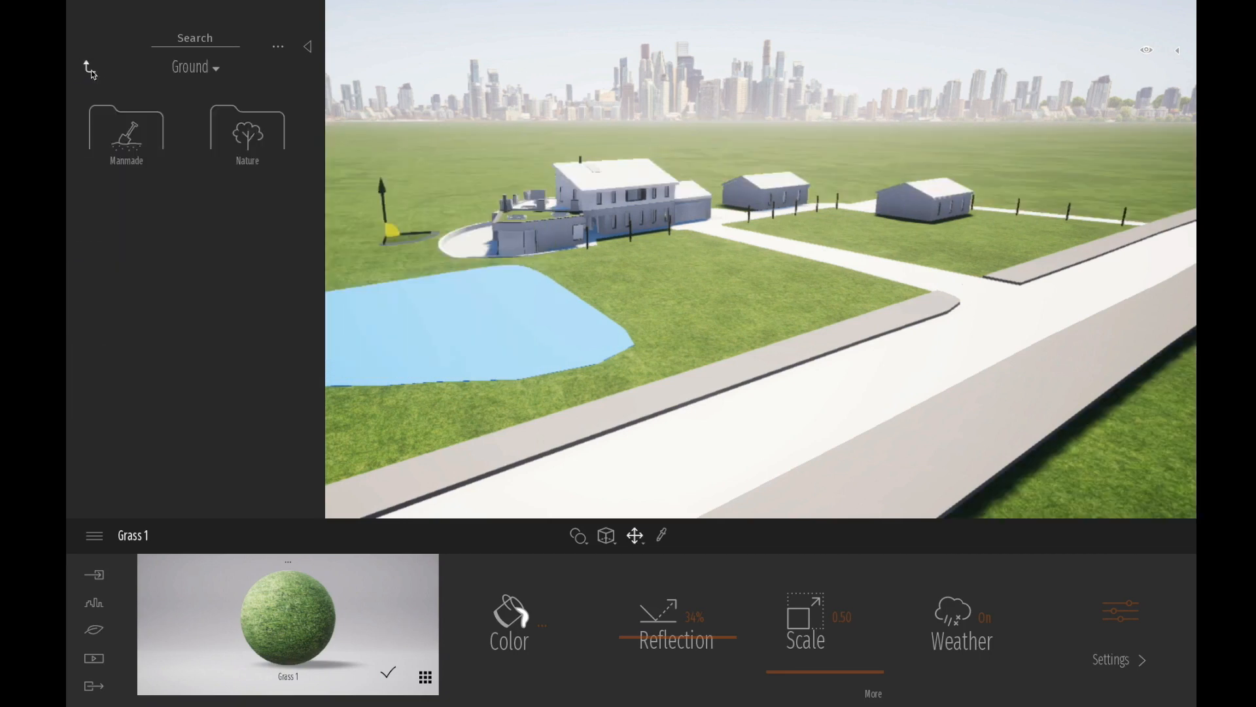
left_click(126, 143)
mouse_move(127, 150)
left_click_drag(128, 151, 796, 425)
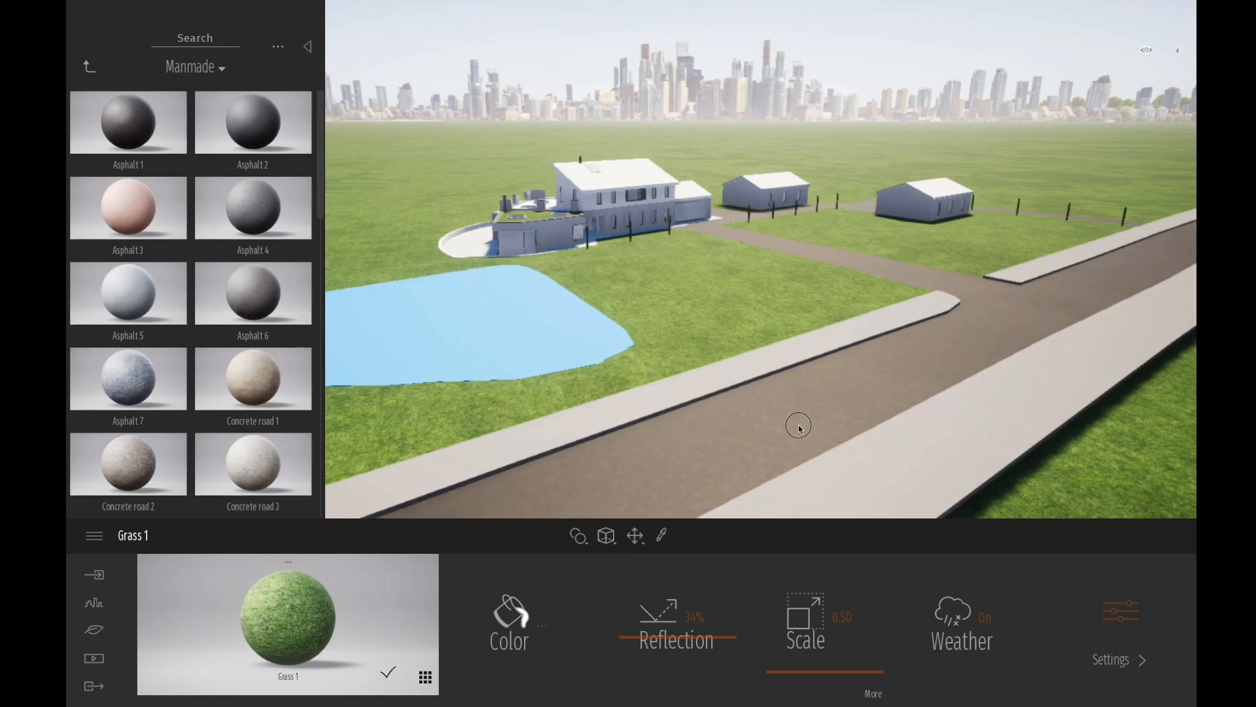
left_click_drag(128, 131, 734, 377)
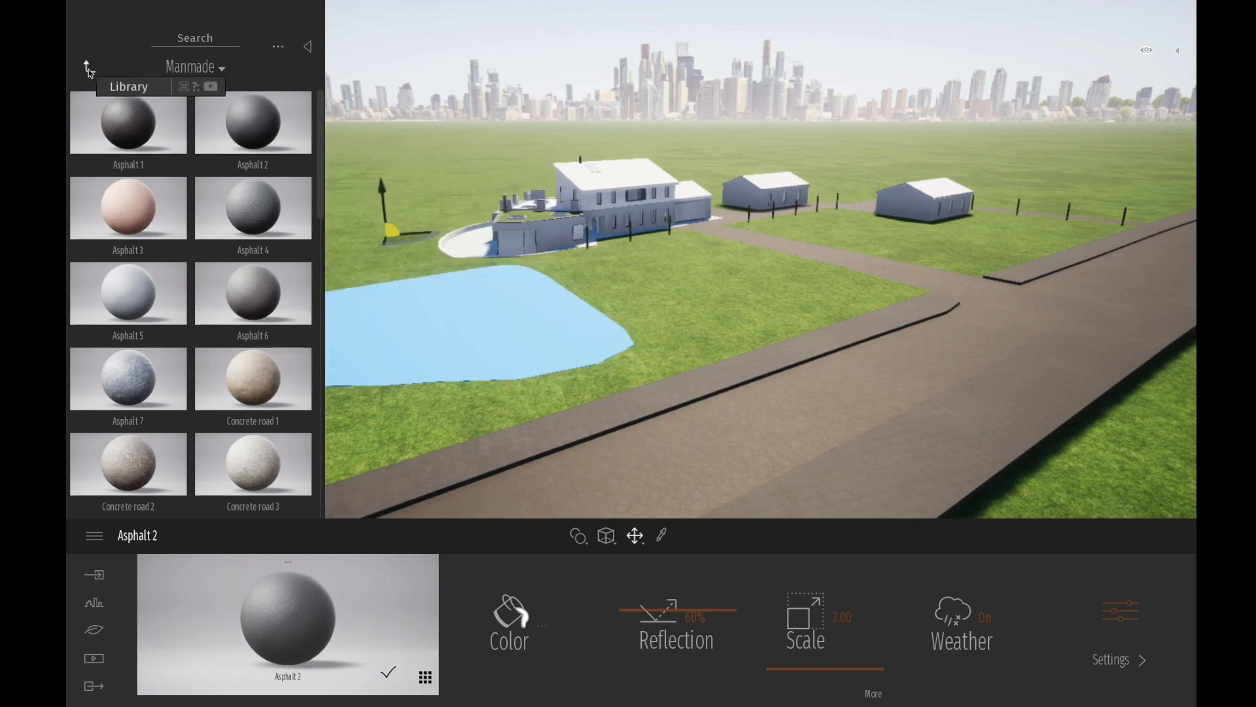
Step: Apply the River 01 water material to the pond in front of the house
left_click(91, 66)
left_click(90, 67)
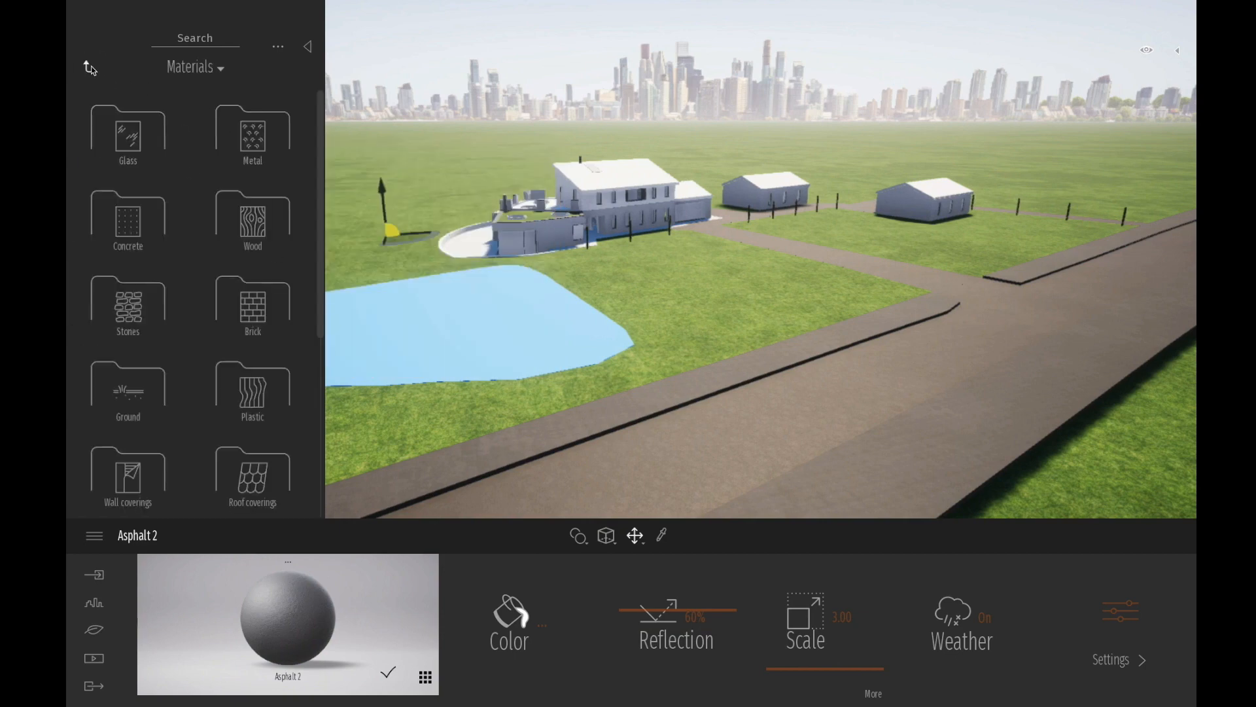
left_click(90, 67)
left_click(128, 141)
scroll(255, 484, "down", 5)
left_click(260, 492)
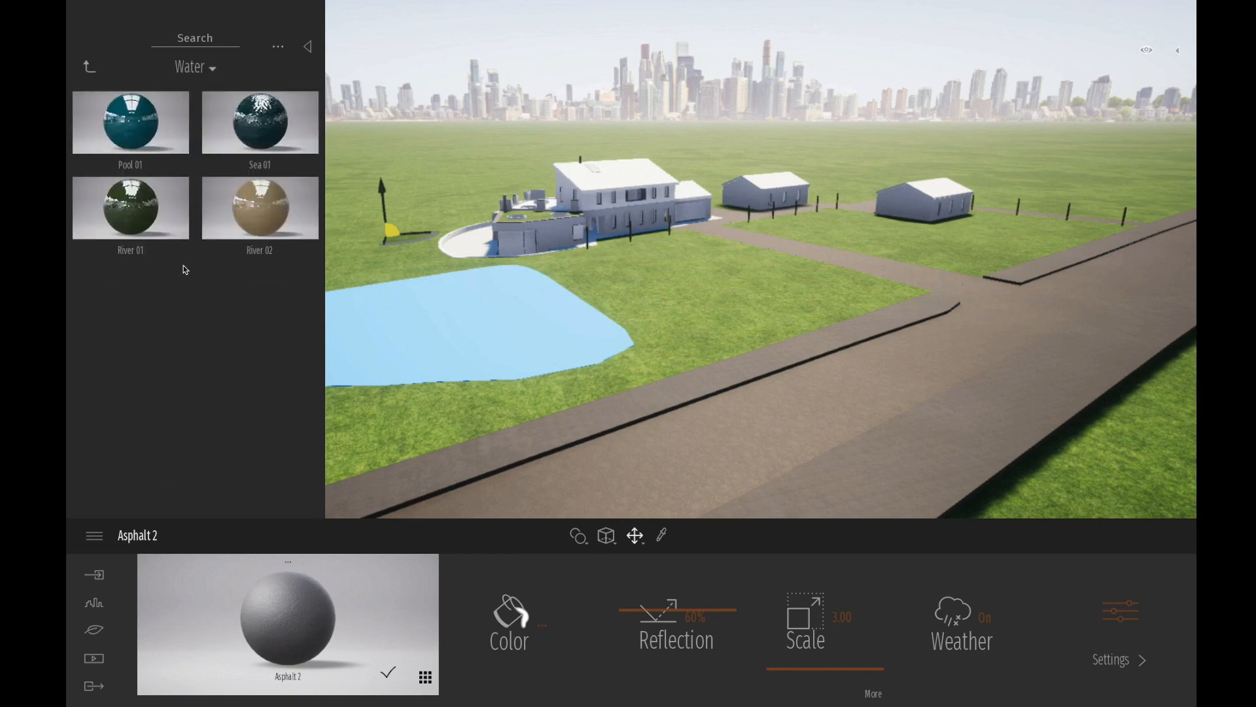
left_click_drag(140, 220, 471, 352)
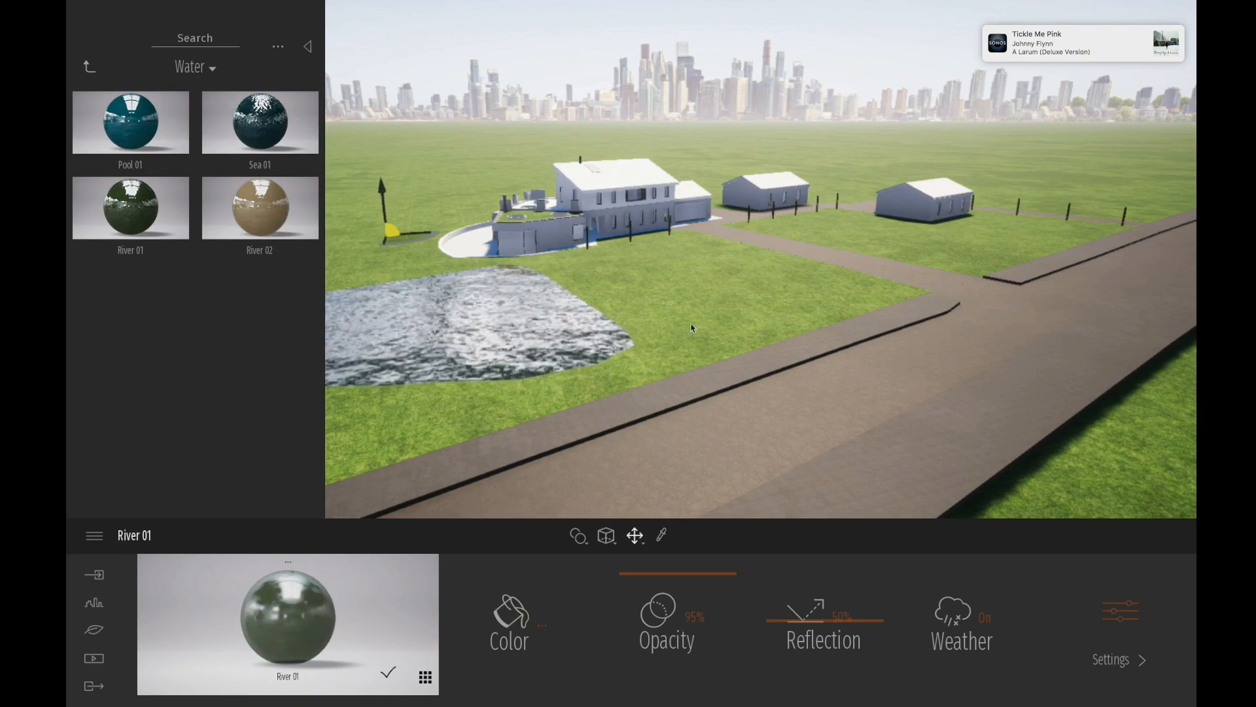
scroll(638, 318, "up", 1)
middle_click_drag(639, 319, 769, 321)
middle_click_drag(949, 320, 880, 367)
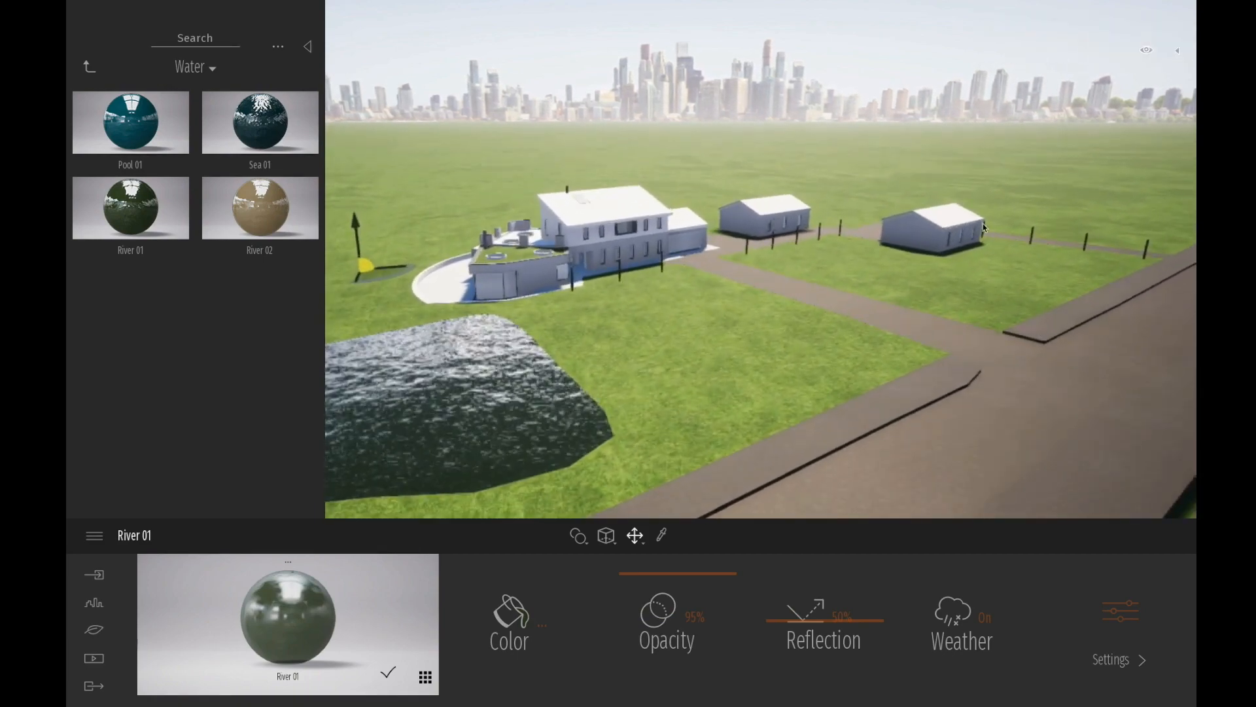
scroll(879, 367, "up", 1)
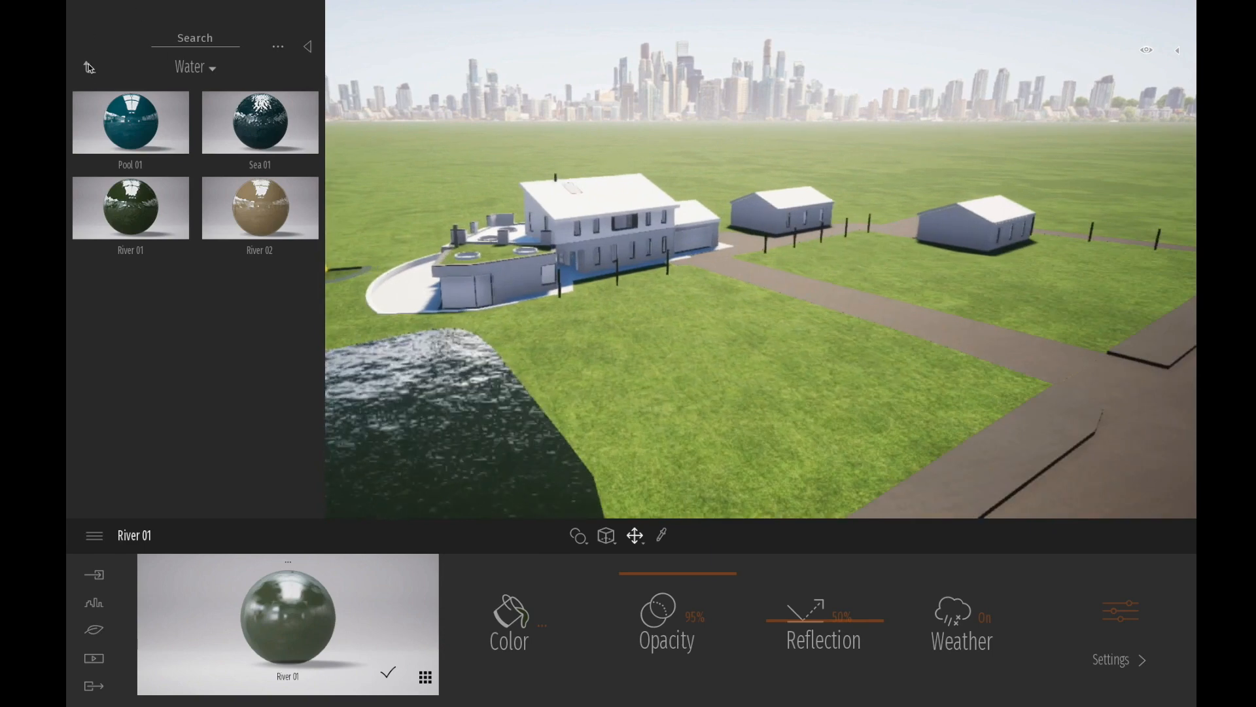
Step: Browse the trees in the vegetation and landscape library and choose Japanese maple 2 for placement
left_click(88, 65)
left_click(88, 67)
left_click(288, 149)
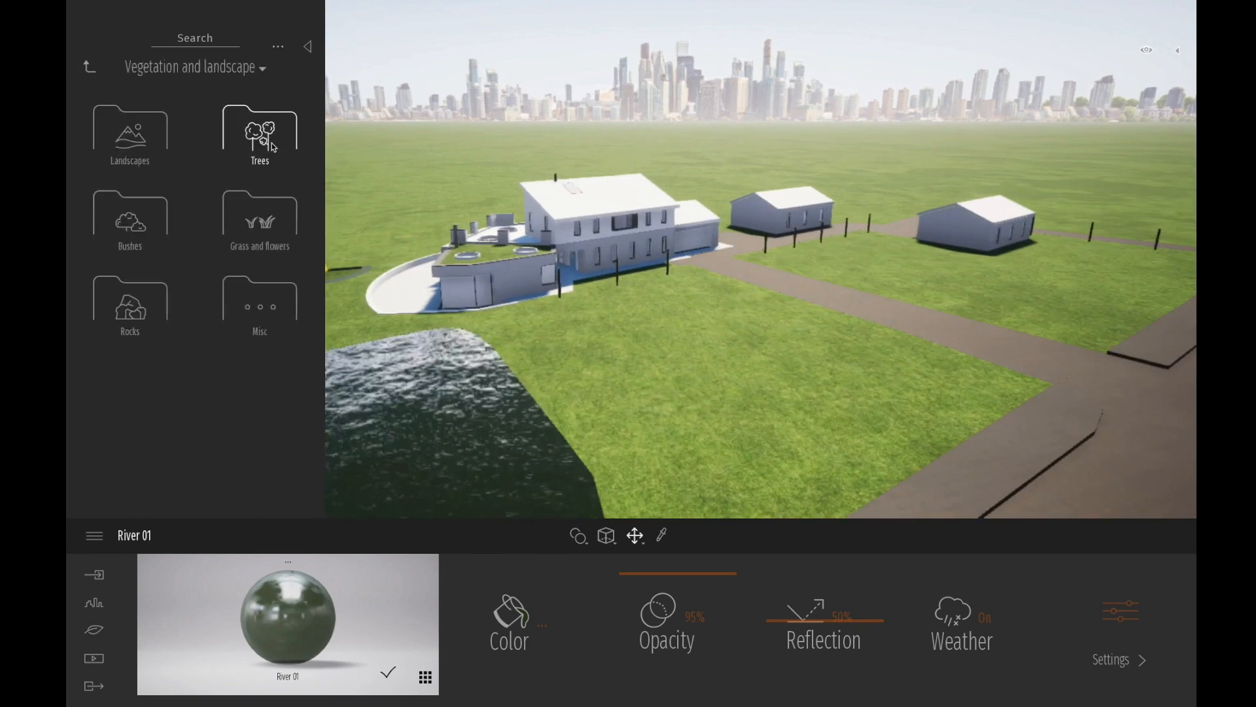
left_click(266, 144)
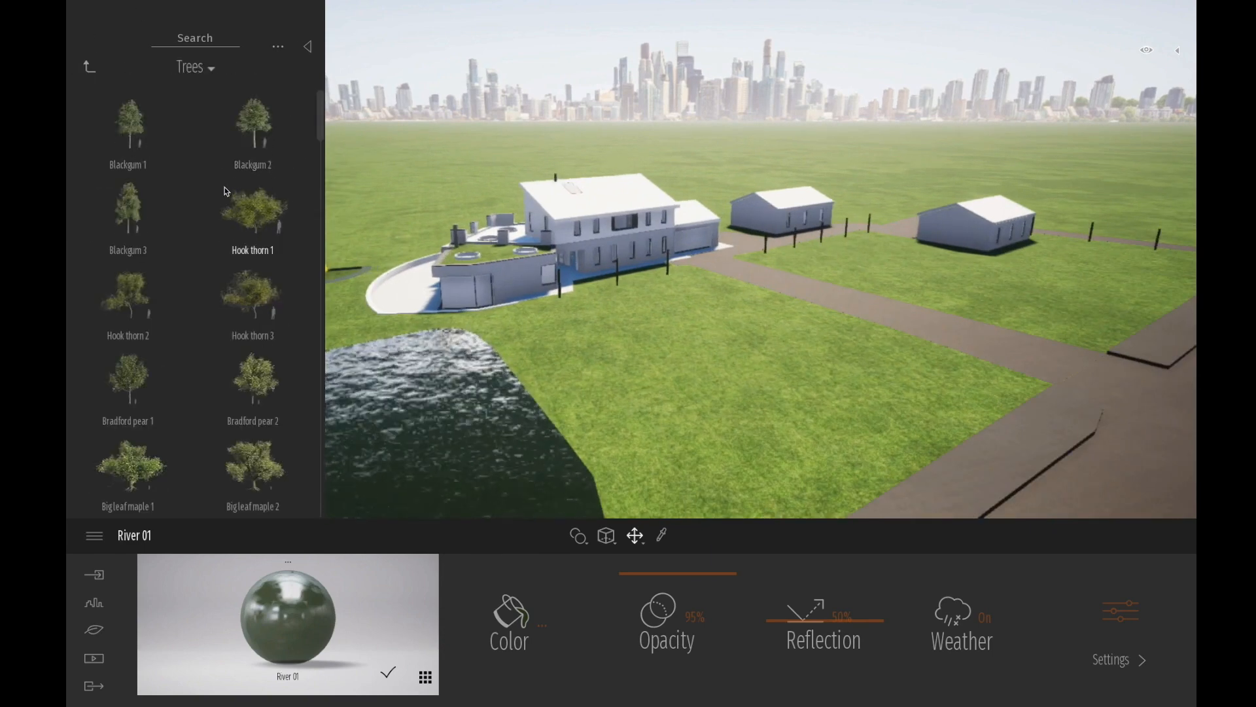
scroll(214, 191, "down", 5)
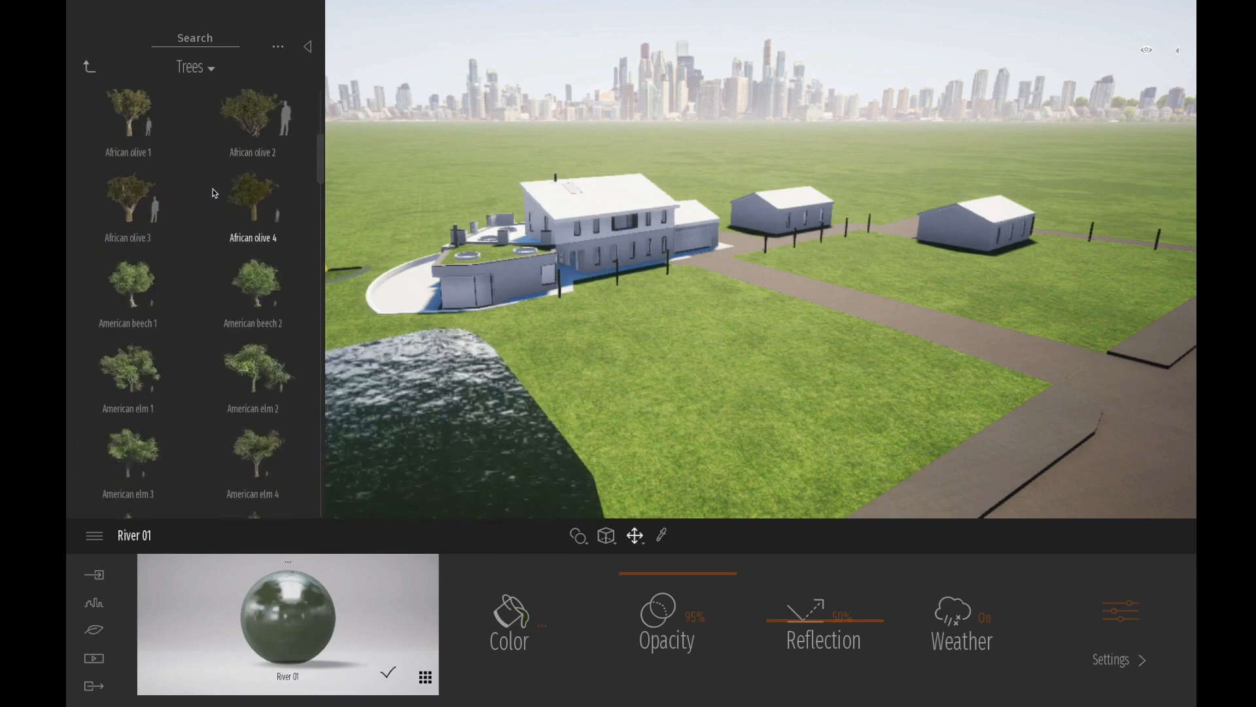
scroll(214, 193, "down", 4)
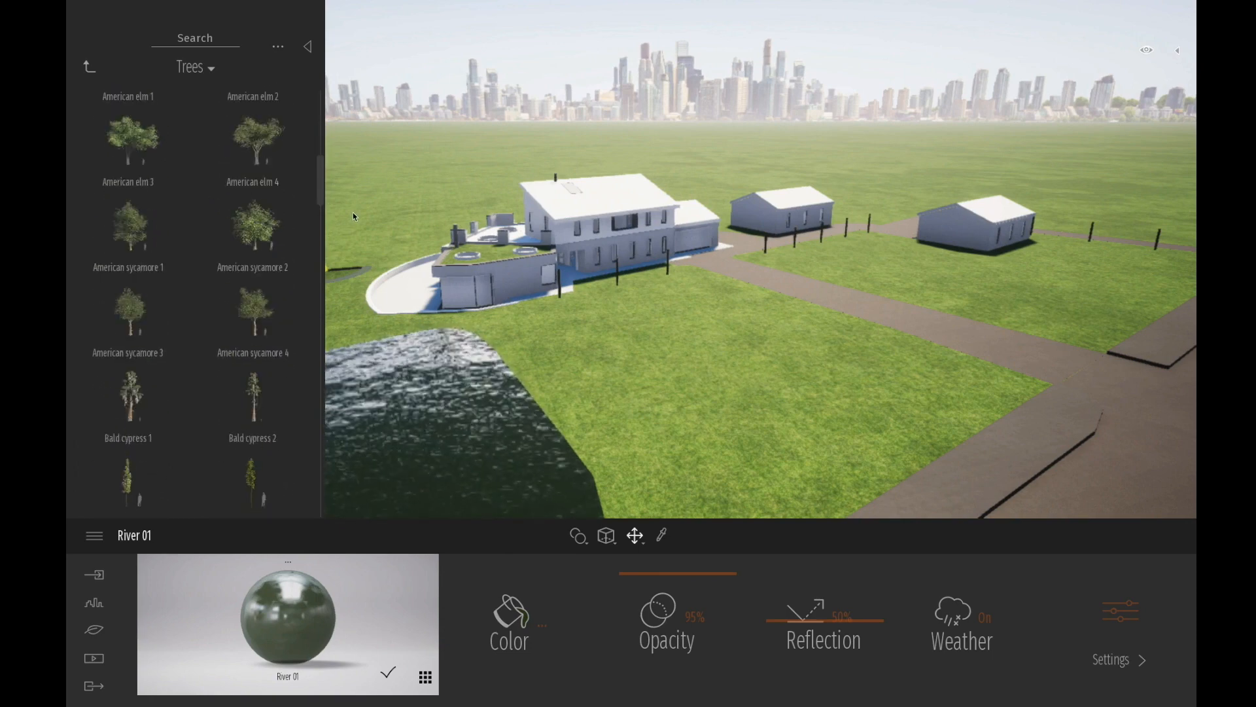
left_click_drag(389, 224, 426, 220)
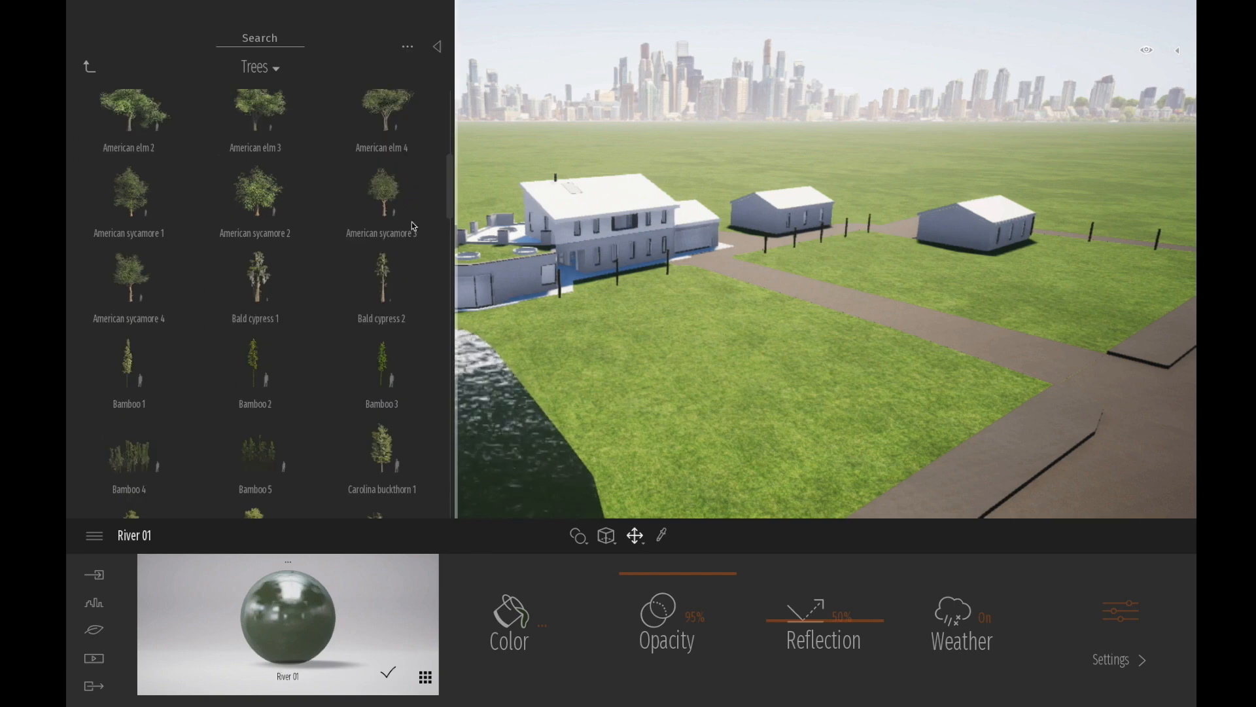
scroll(196, 416, "down", 8)
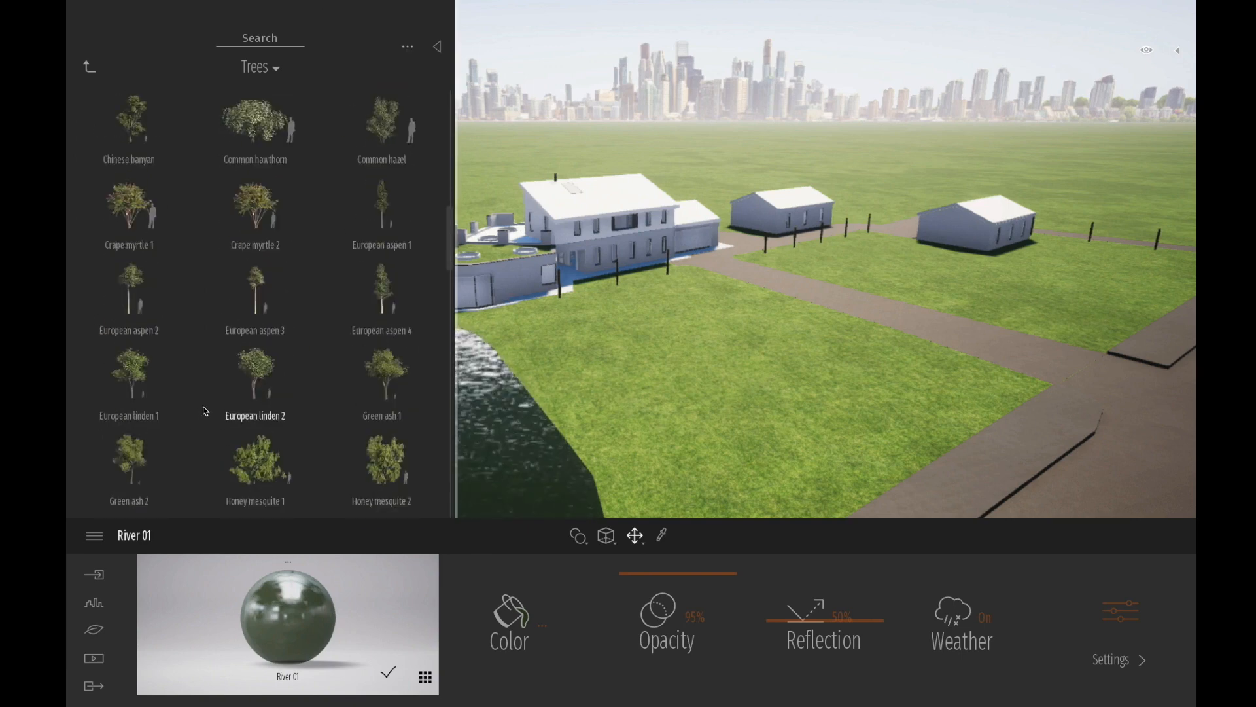
scroll(205, 411, "down", 4)
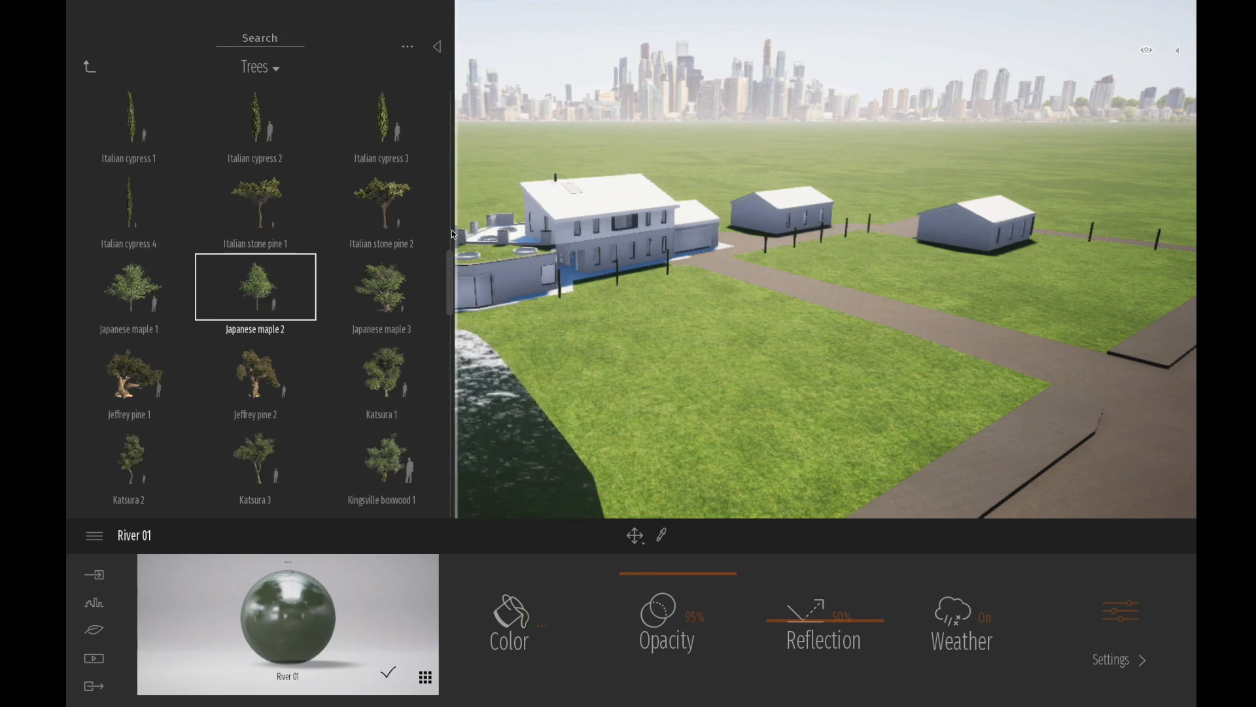
left_click_drag(455, 227, 343, 237)
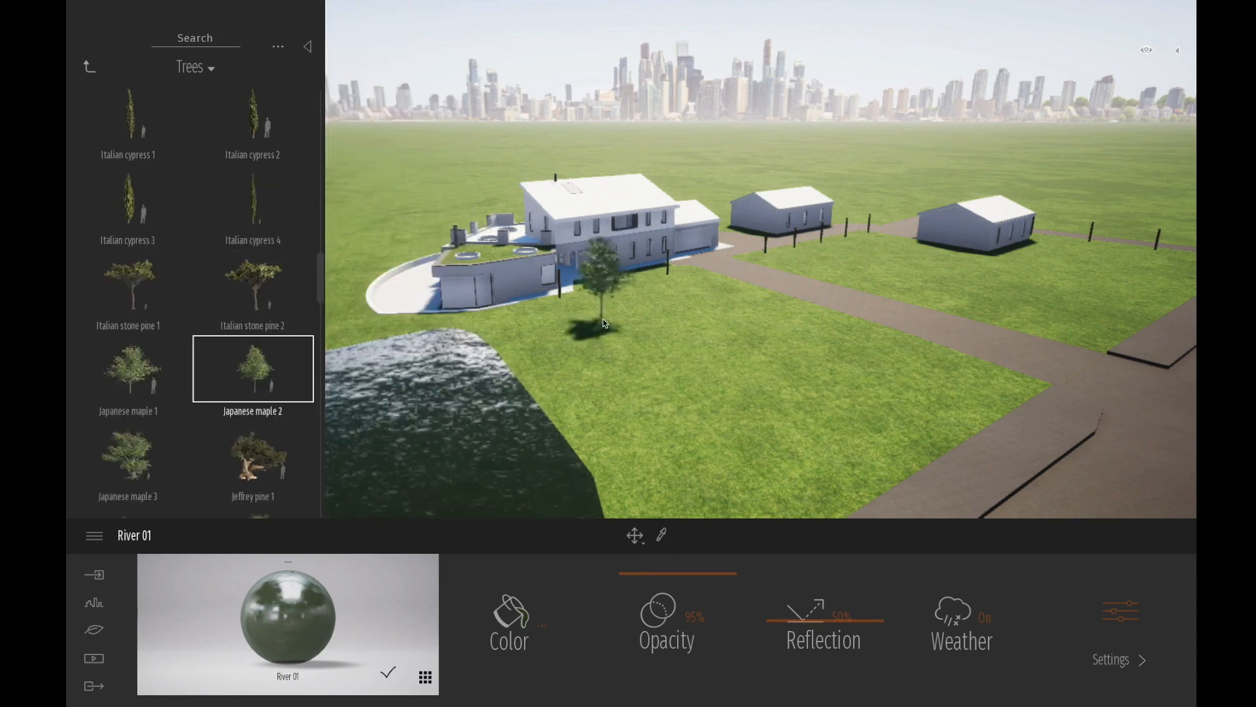
Step: Place three Japanese maple 2 trees in a row on the lawn along the front of the house
scroll(560, 303, "up", 3)
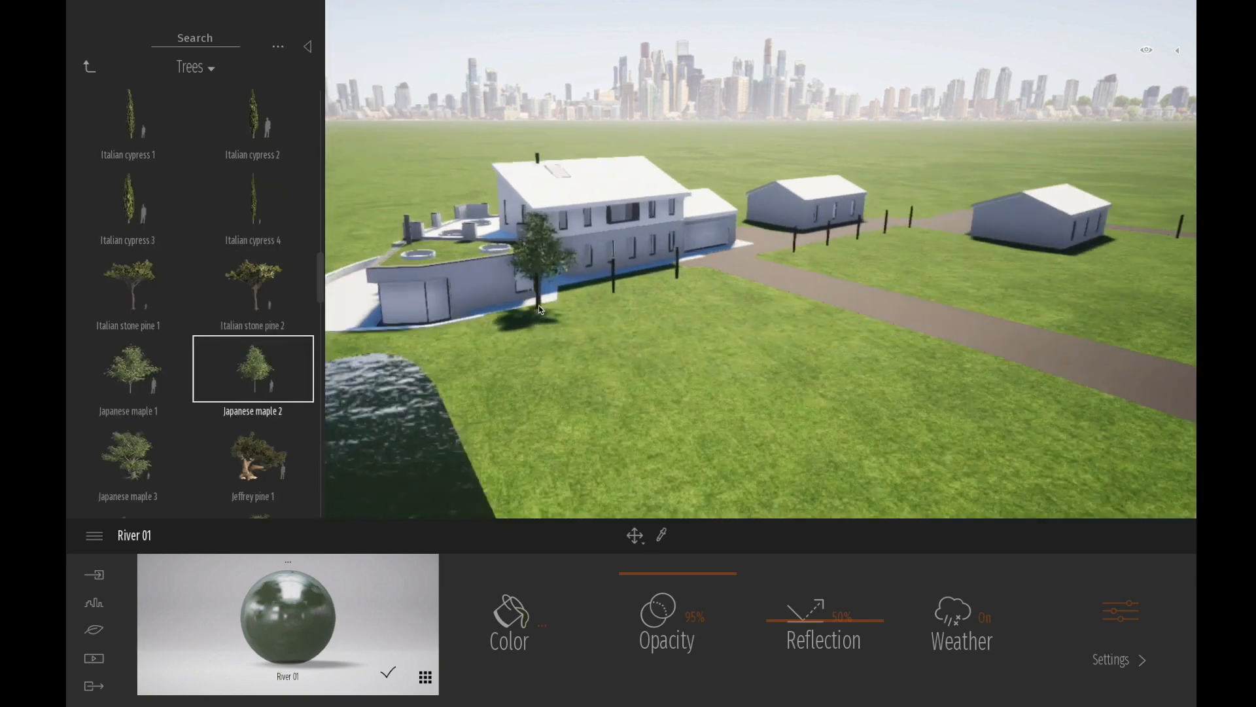
left_click(539, 305)
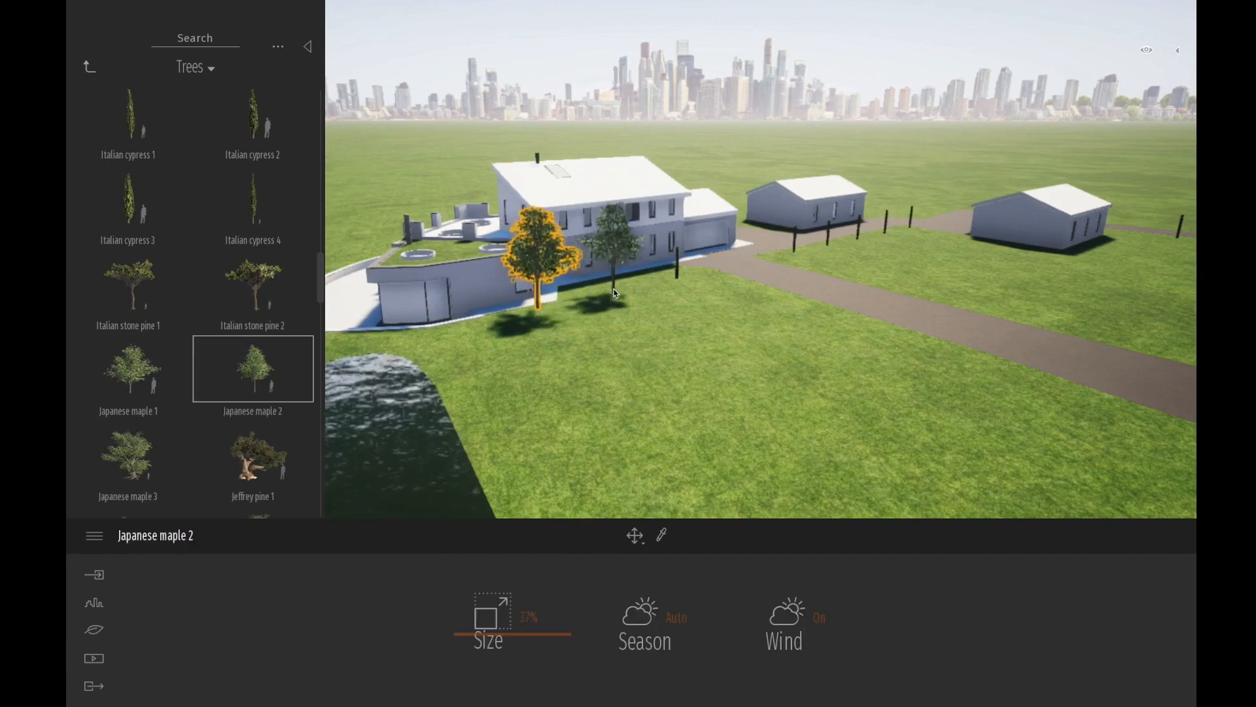
left_click(613, 290)
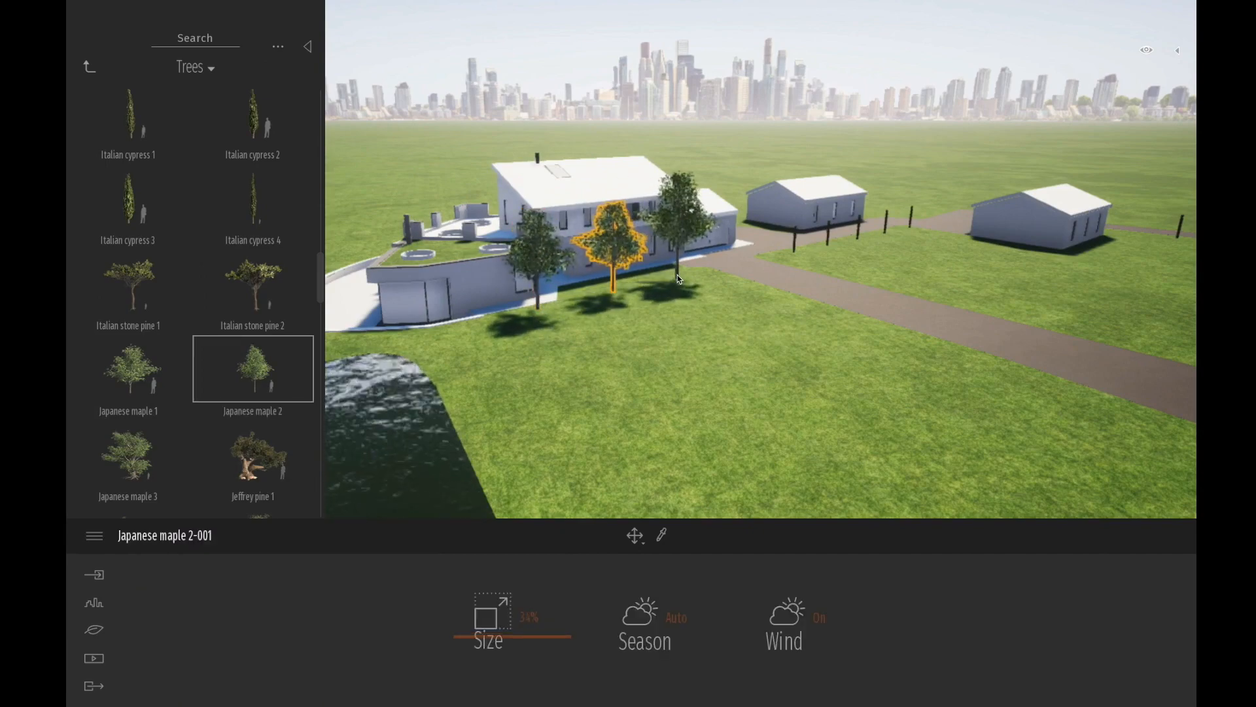
left_click(677, 275)
Step: Place five Japanese maple 2 trees along the line of posts between the two outbuildings, across the driveway from the house
scroll(809, 256, "up", 3)
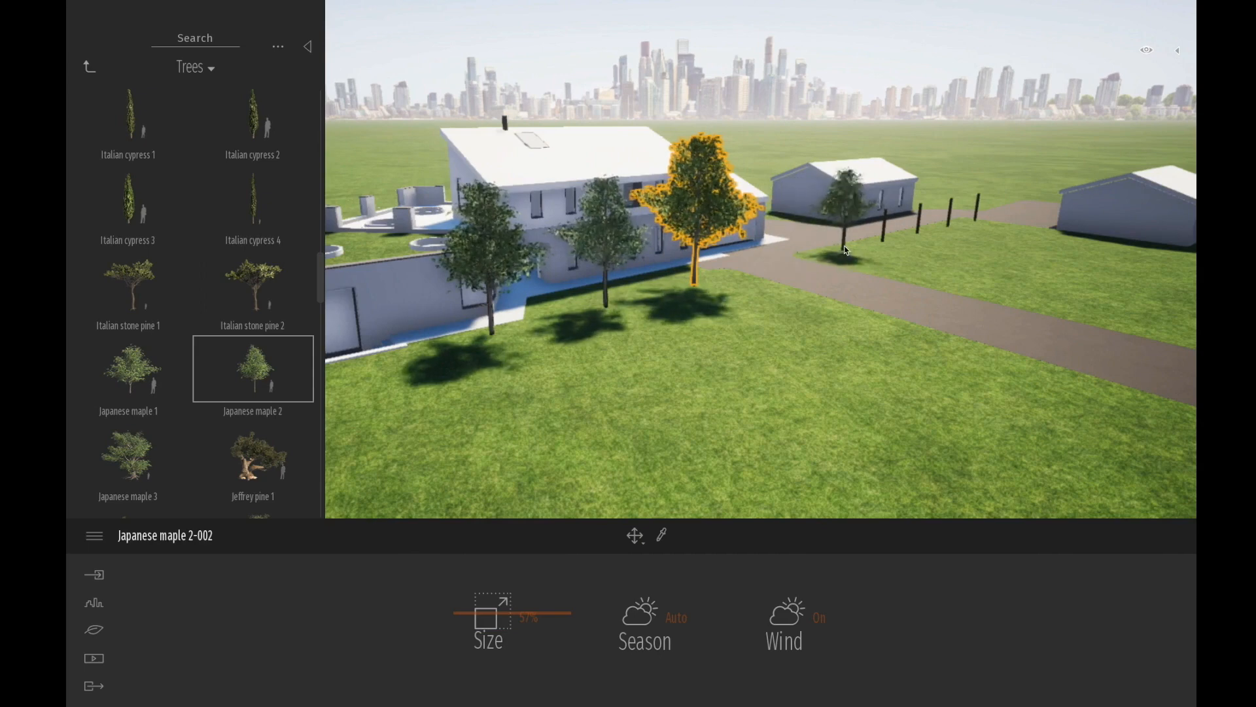
left_click(845, 247)
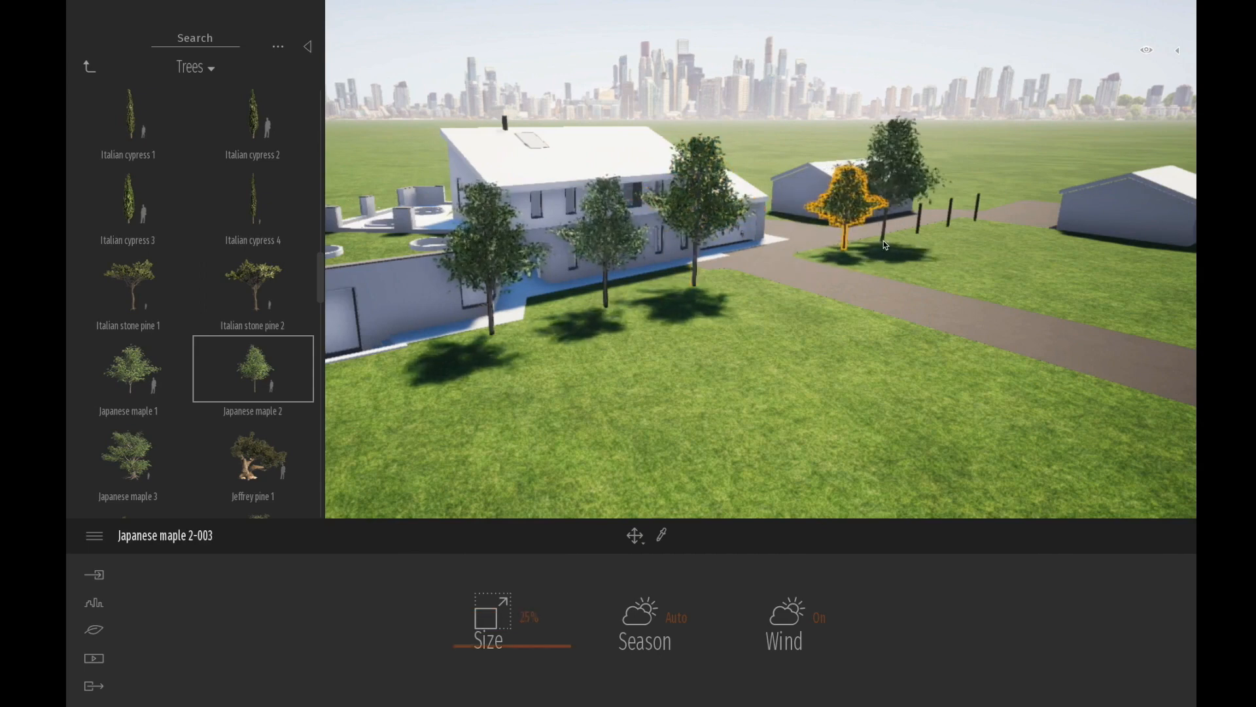
left_click(887, 241)
left_click(920, 233)
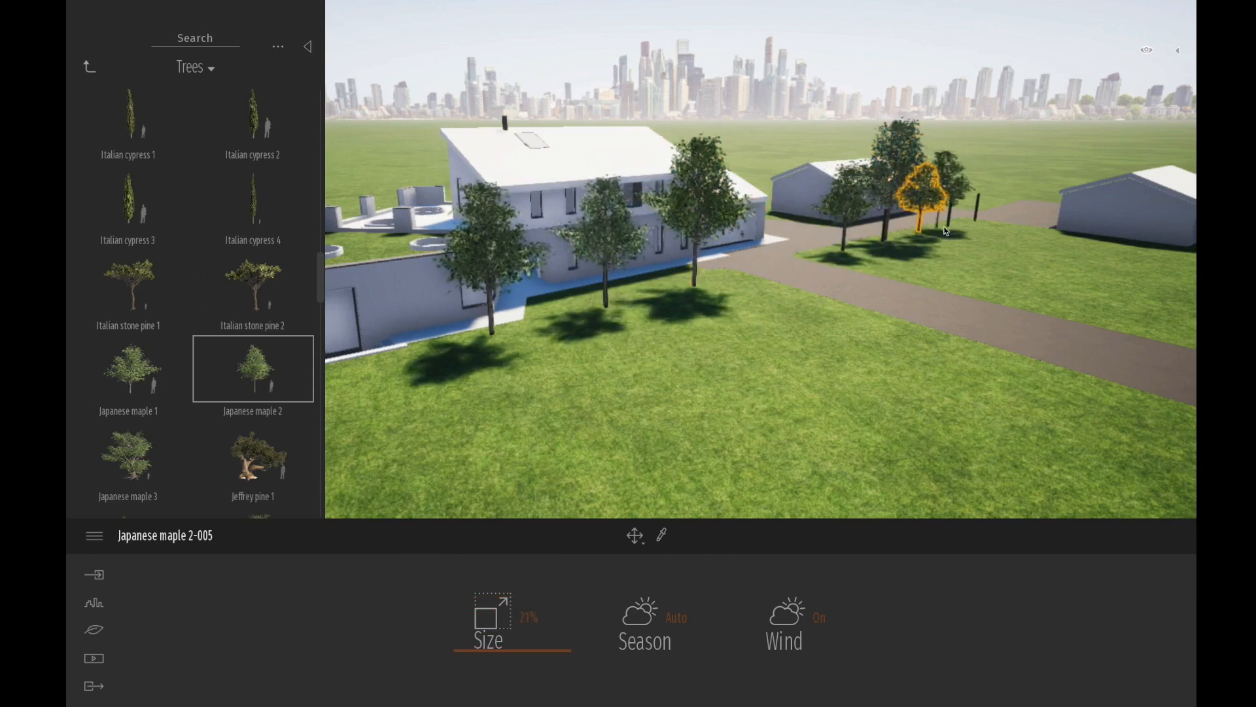
left_click(949, 226)
left_click(978, 223)
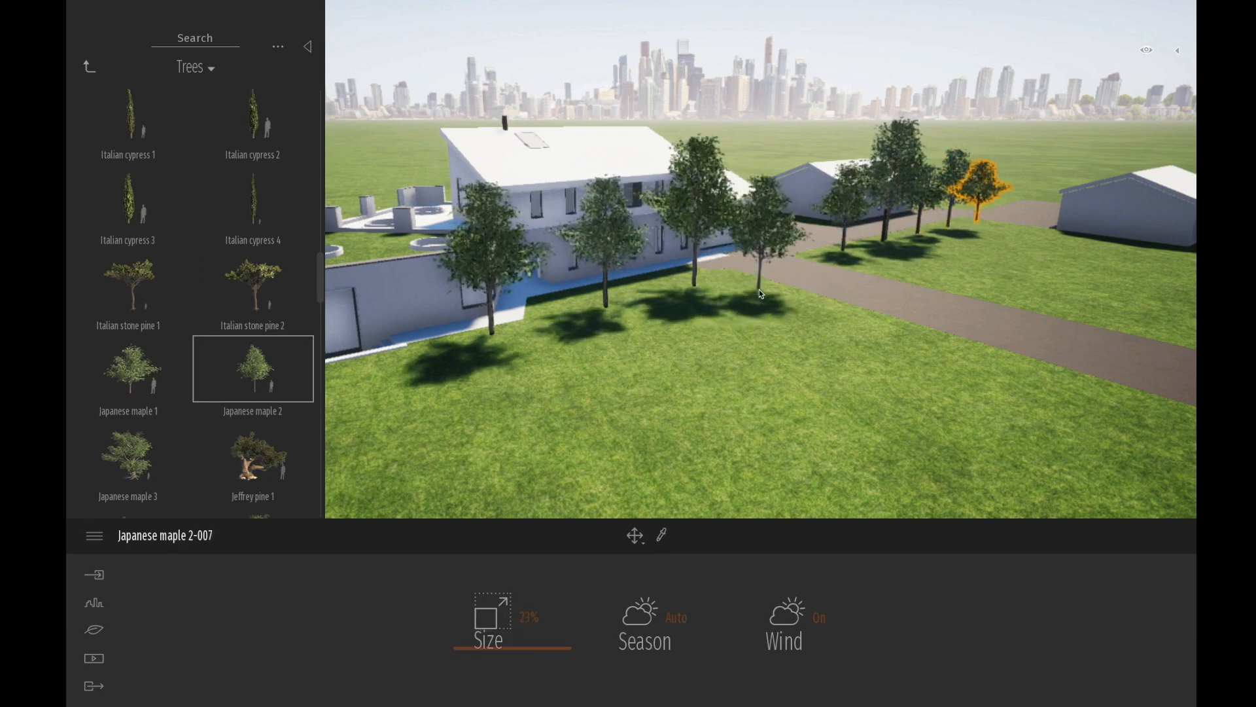
Step: Place one more Japanese maple 2 beside the driveway and copy it as six instances about 4.49 m apart towards the road
left_click(761, 294)
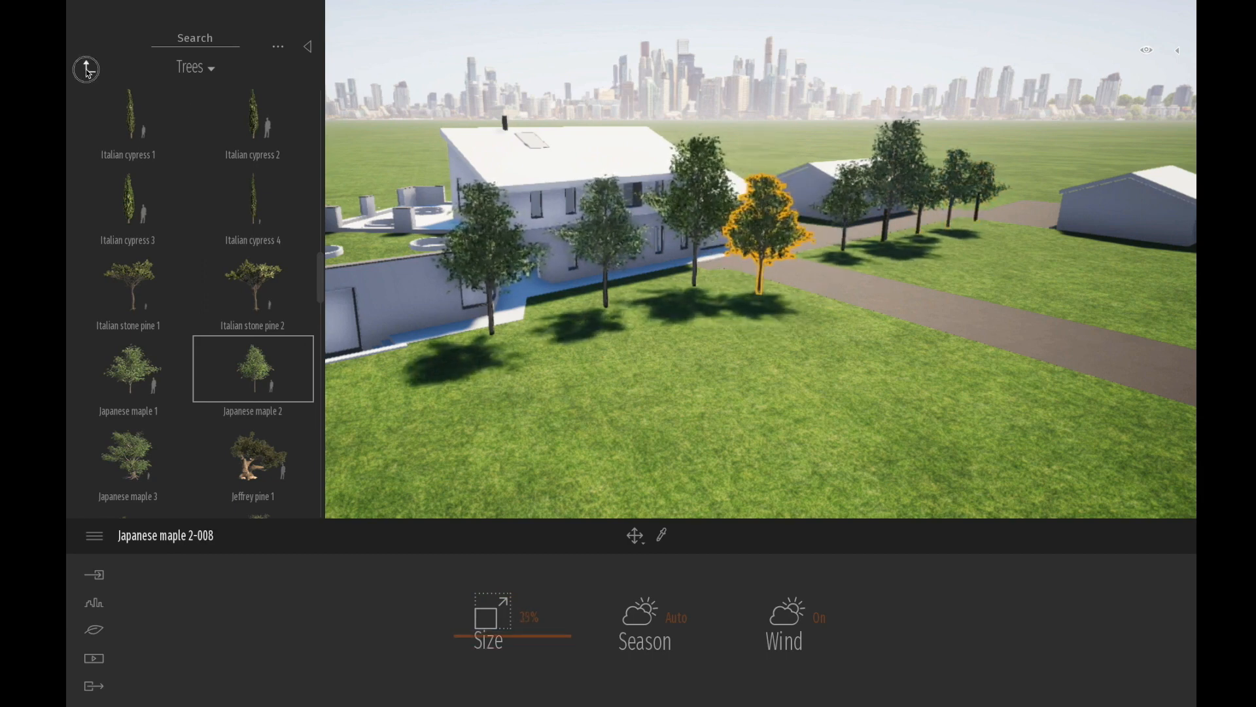
left_click(87, 69)
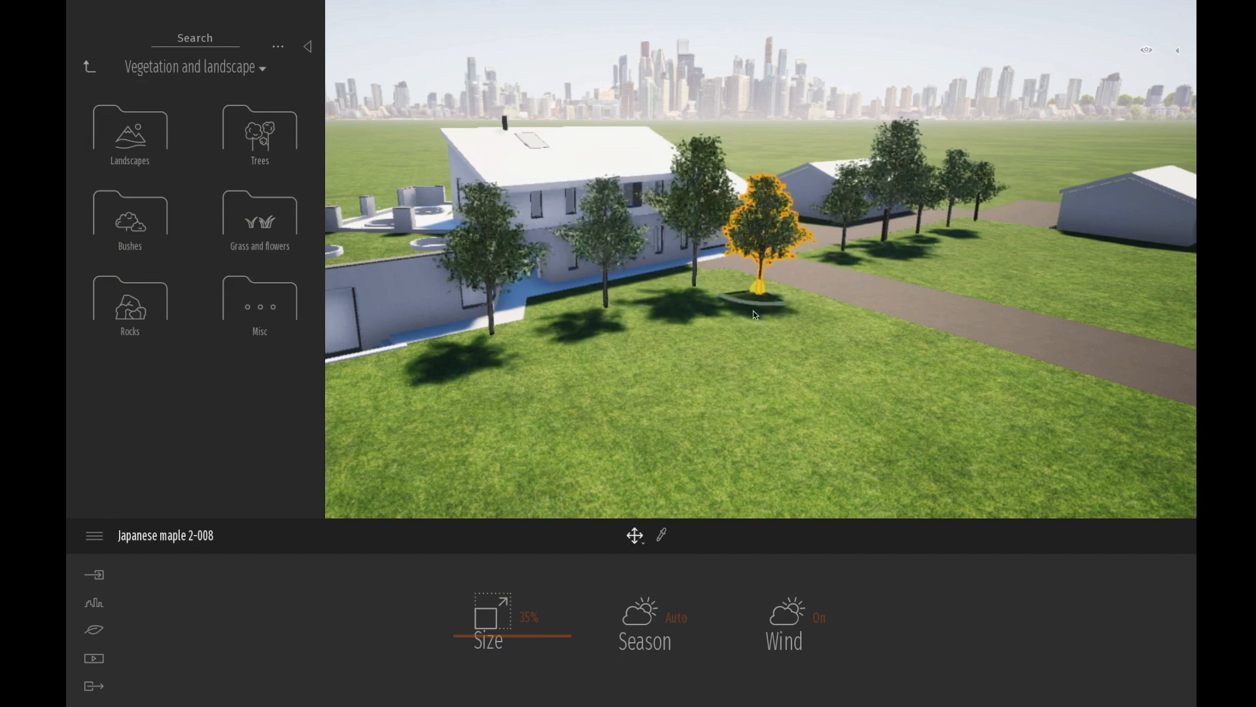
left_click_drag(762, 301, 859, 330, "alt")
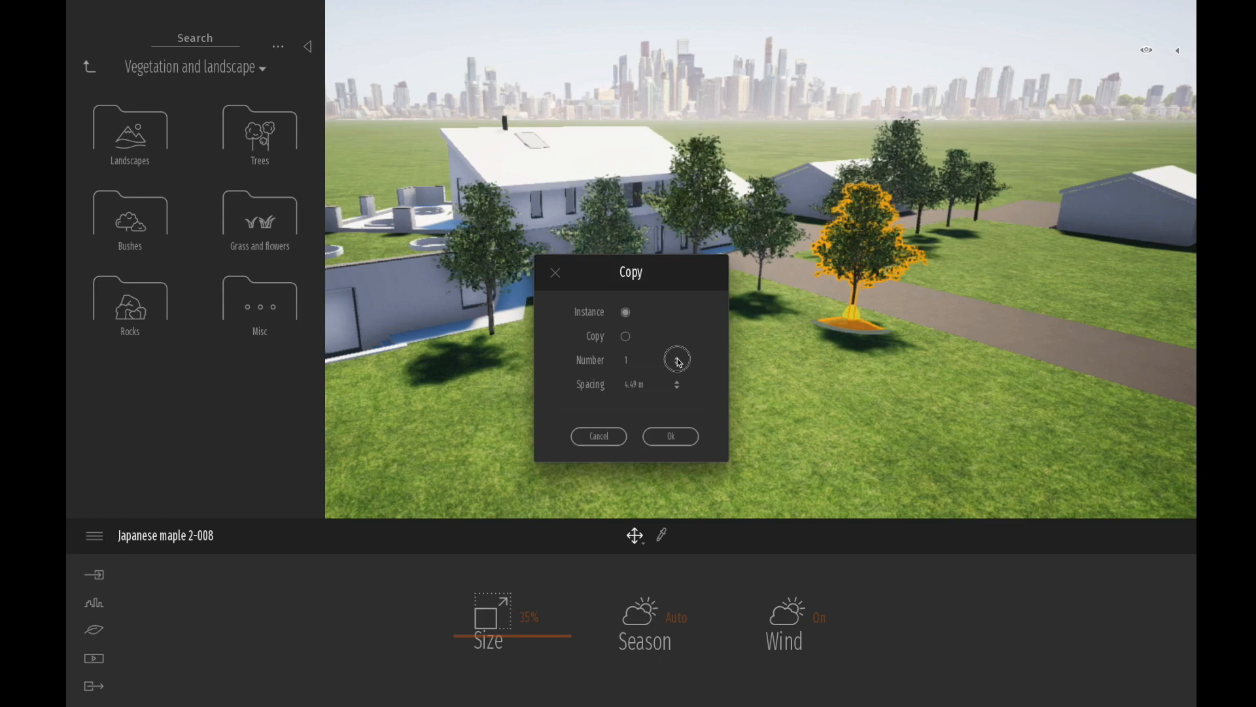
left_click(672, 437)
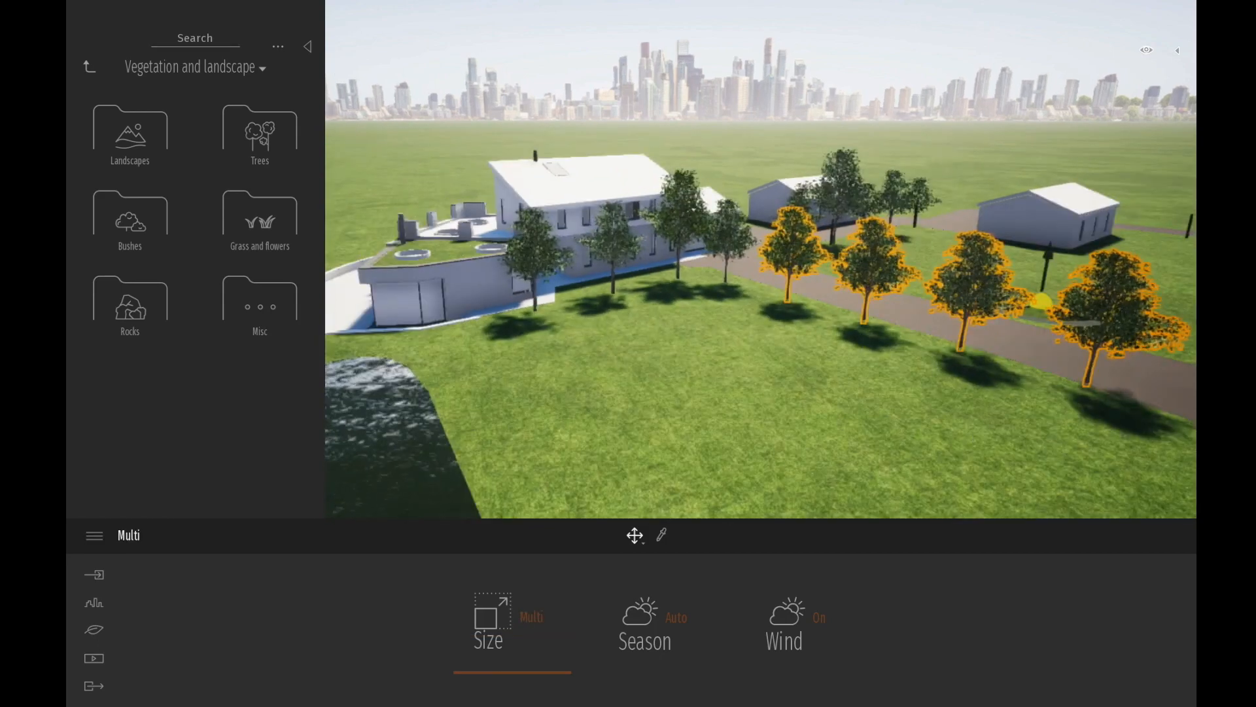
right_click_drag(809, 415, 661, 399)
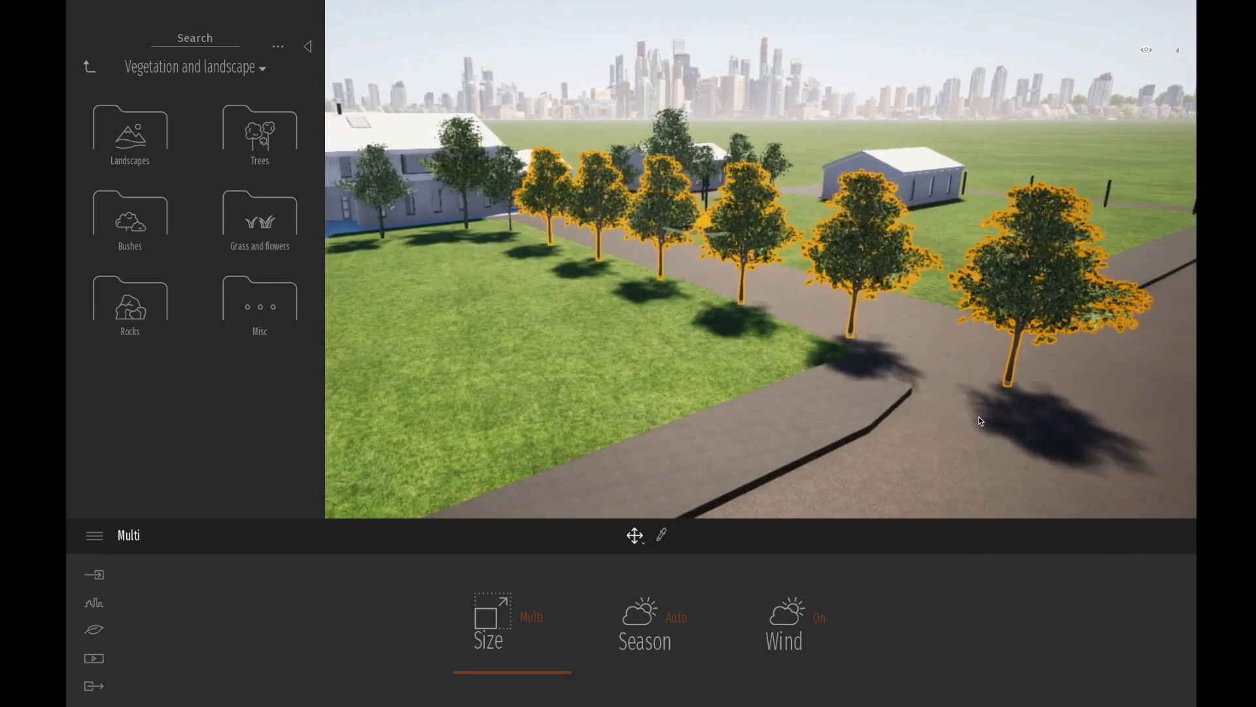
Step: Move the end maple off the road onto the grass across the driveway and adjust the positions of the other copied maples
left_click(972, 418)
left_click(1014, 313)
left_click_drag(1014, 379, 992, 302)
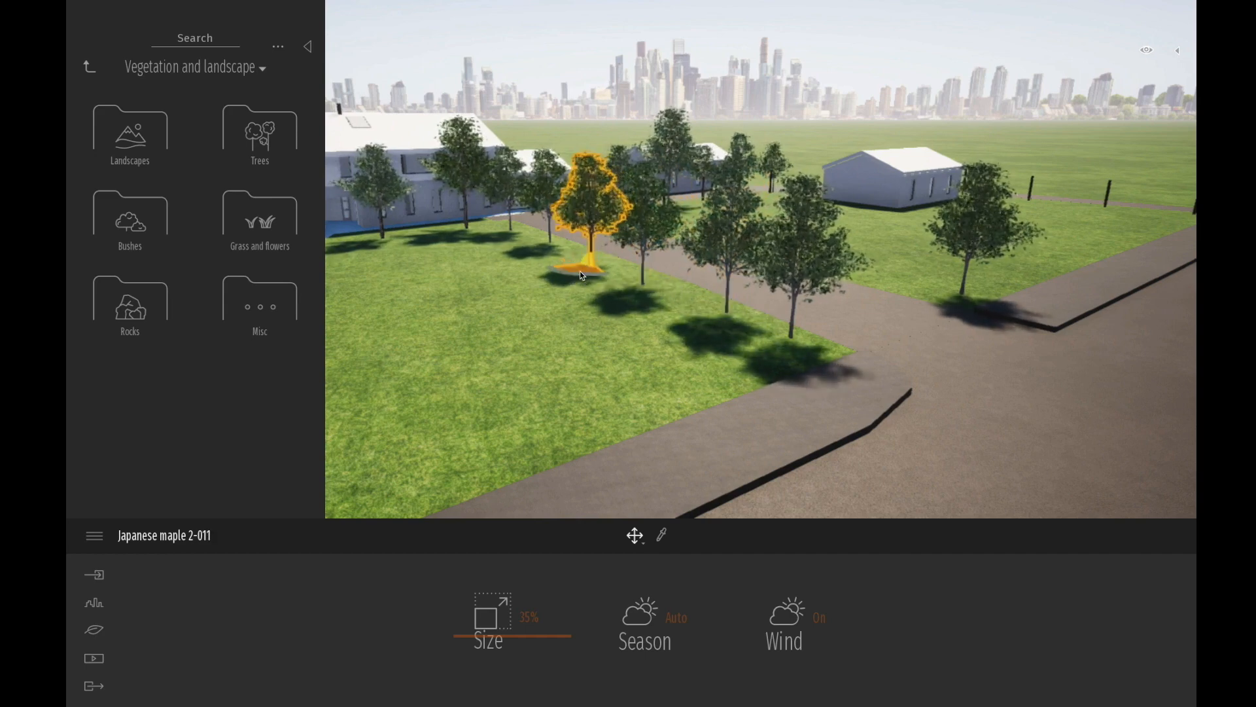
Step: Copy the maple on the far side of the driveway entrance as four instances about 4 m apart along the drive
middle_click_drag(928, 384, 979, 376)
right_click_drag(979, 376, 1021, 389)
left_click(1044, 382)
middle_click_drag(1043, 383, 772, 327)
middle_click_drag(1096, 428, 1094, 432)
middle_click_drag(875, 229, 843, 312)
left_click(792, 336)
left_click_drag(751, 405, 688, 364)
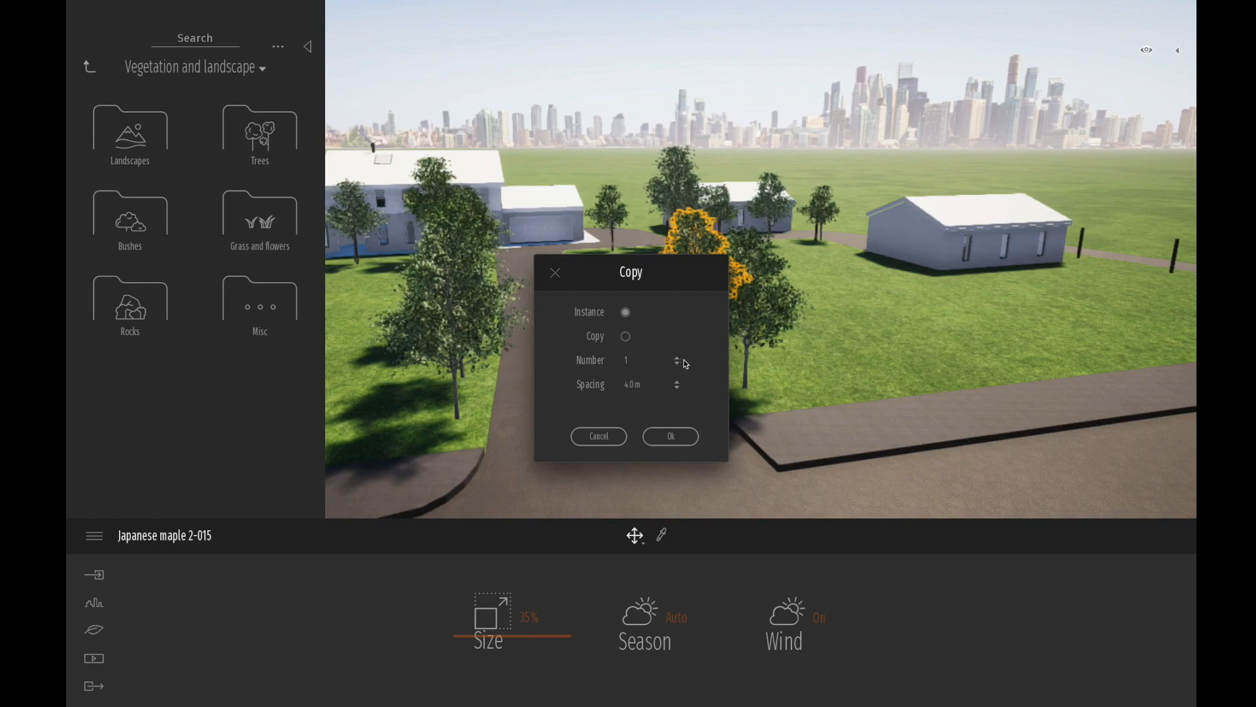
left_click(671, 435)
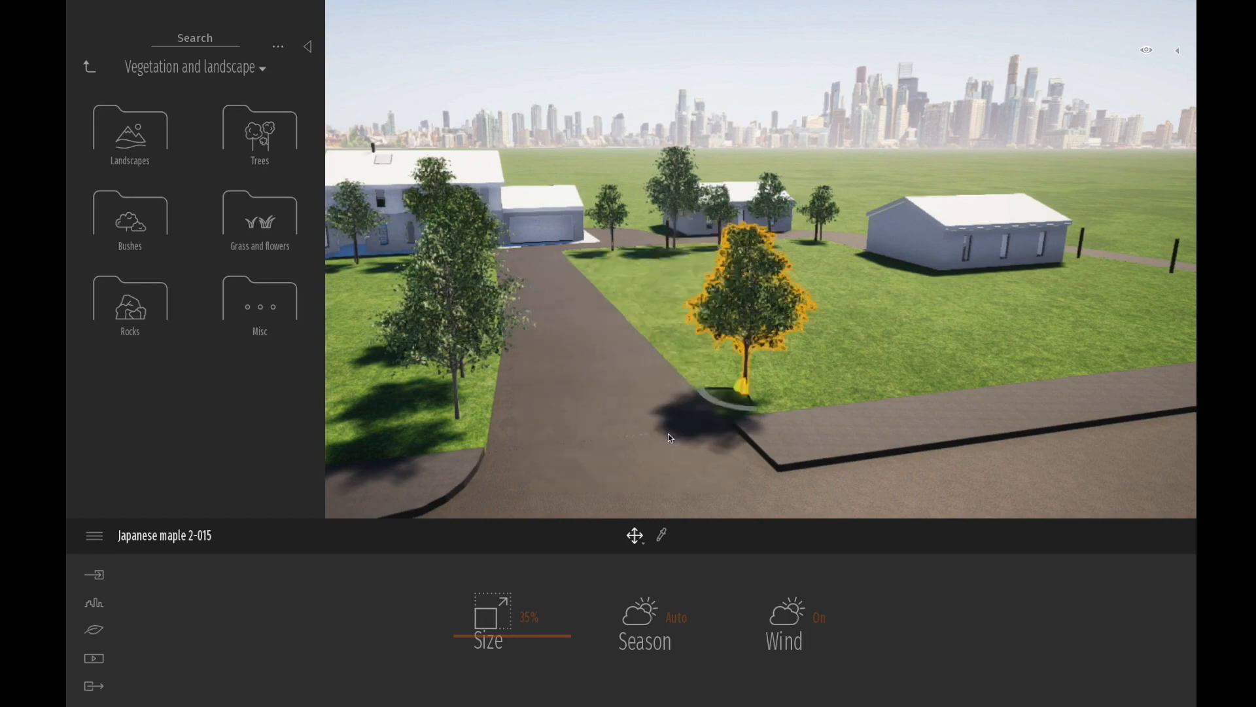
scroll(775, 394, "up", 2)
scroll(775, 394, "down", 2)
middle_click_drag(803, 398, 809, 340)
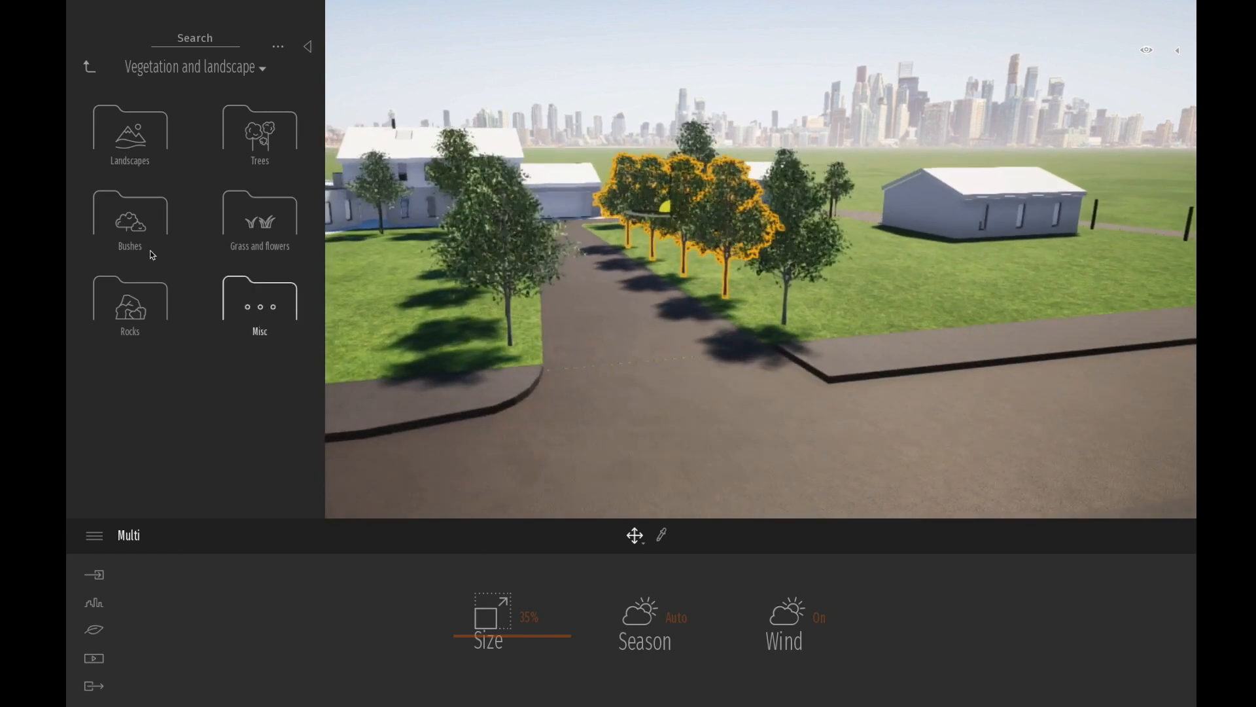
Step: Draw an urban vehicle path along the main road, running past the driveway entrance, and finish the path
left_click(91, 66)
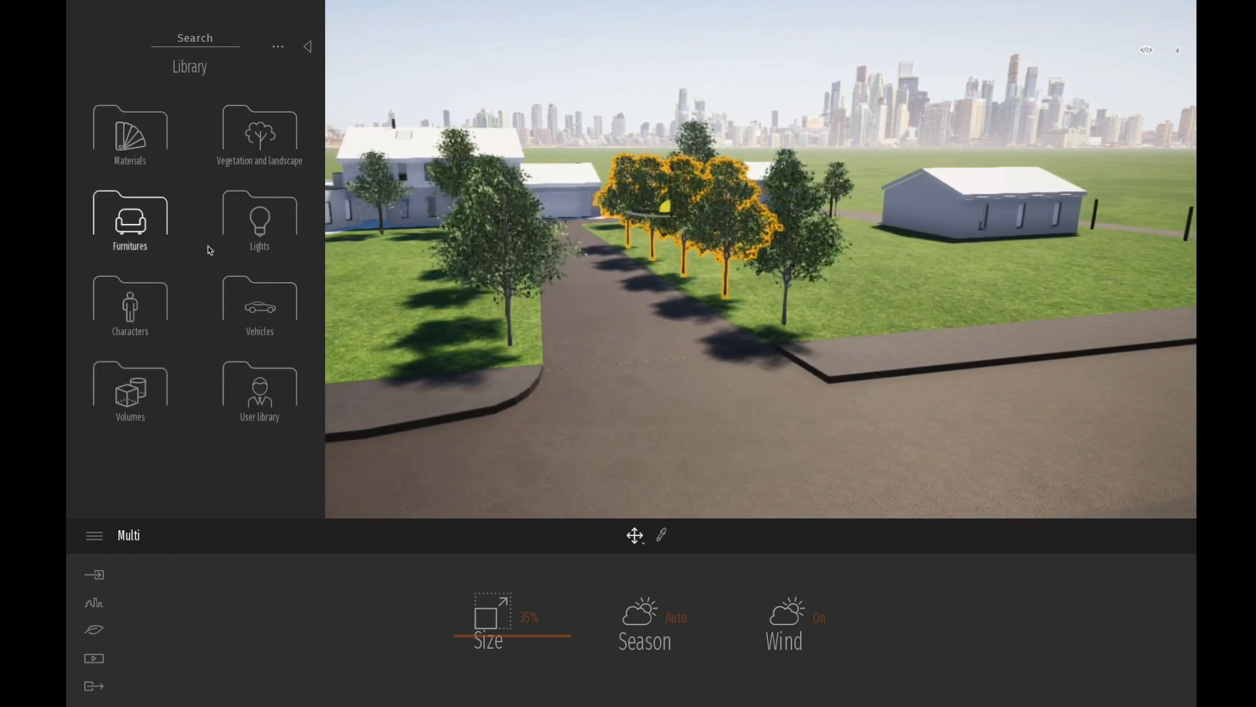
left_click(109, 601)
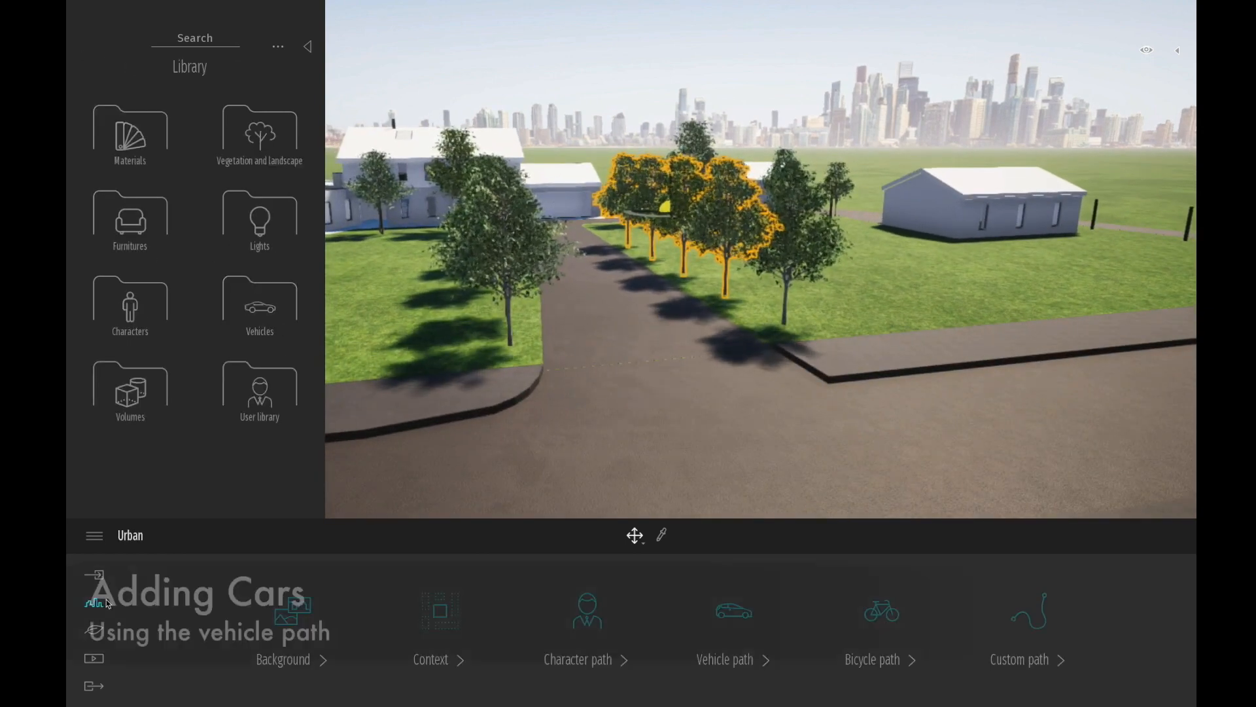
left_click(724, 616)
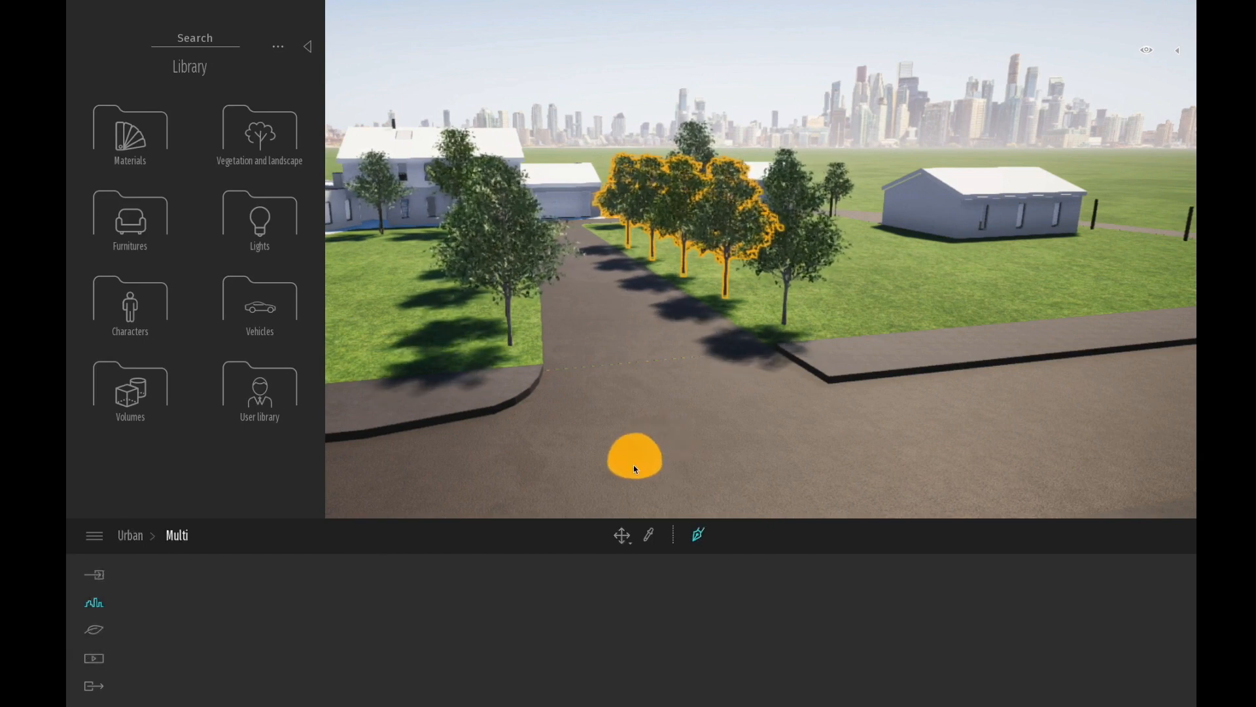
scroll(634, 464, "down", 3)
scroll(571, 443, "up", 2)
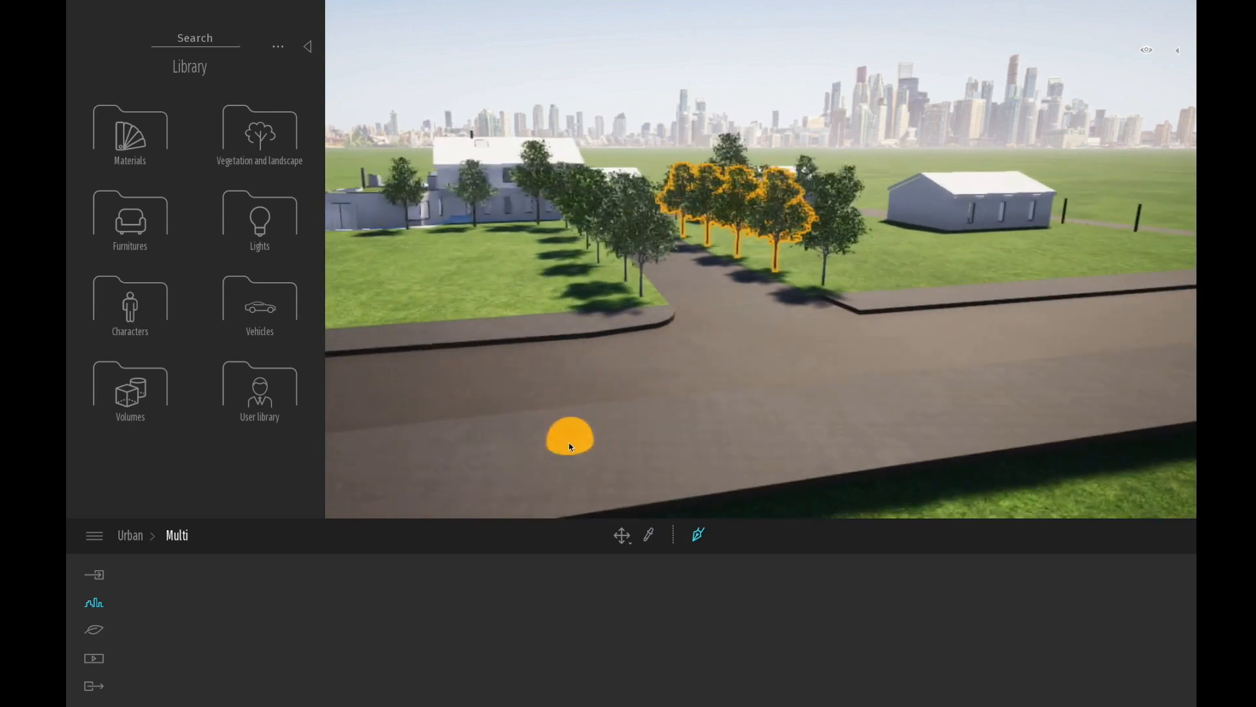
scroll(571, 442, "down", 4)
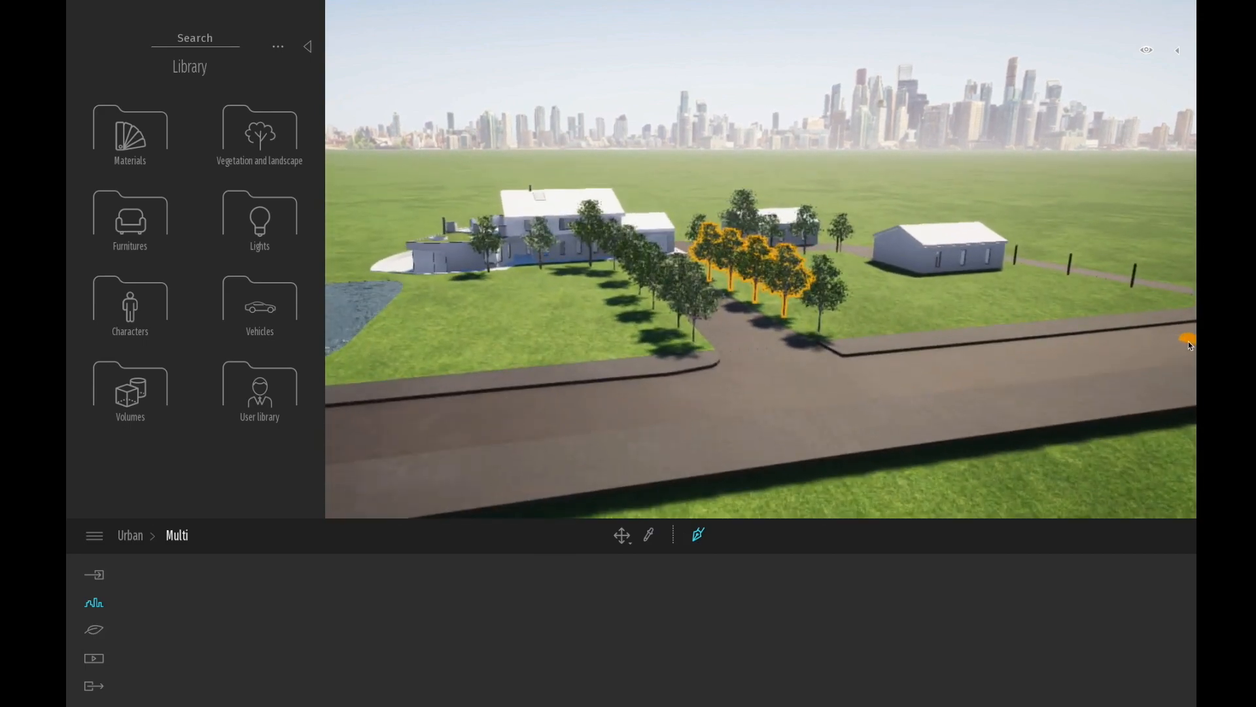
scroll(1152, 339, "down", 3)
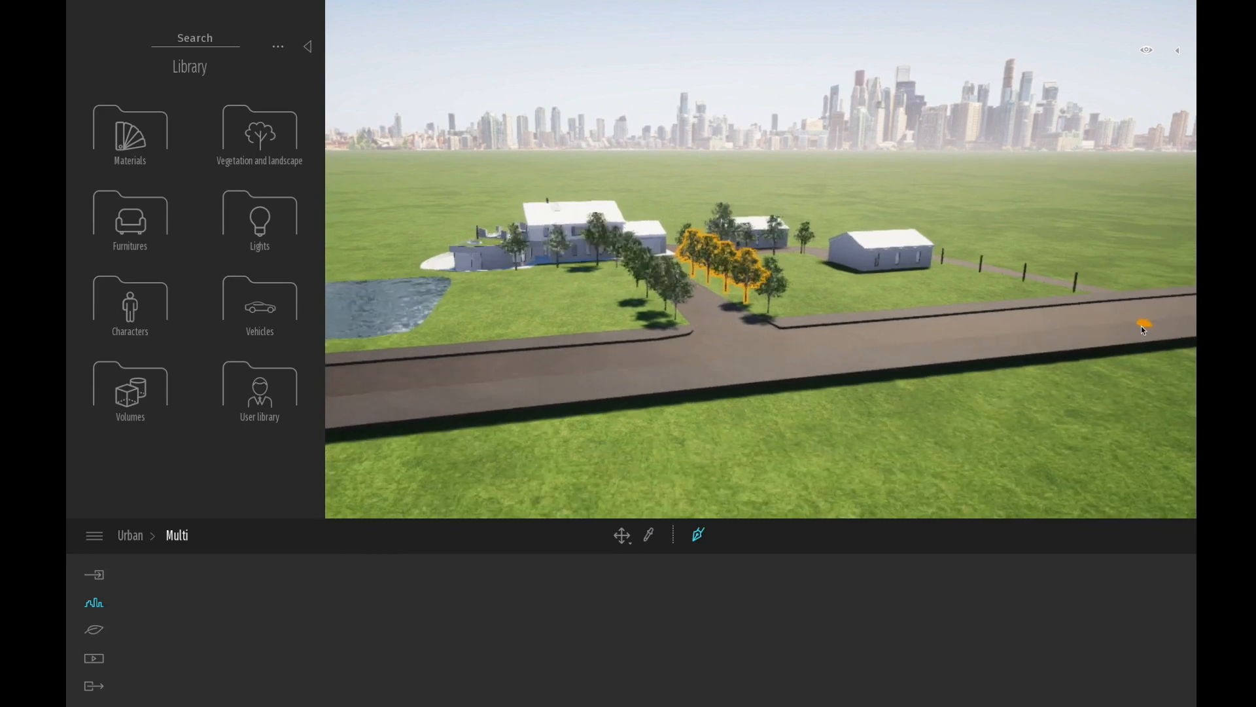
scroll(1145, 324, "down", 3)
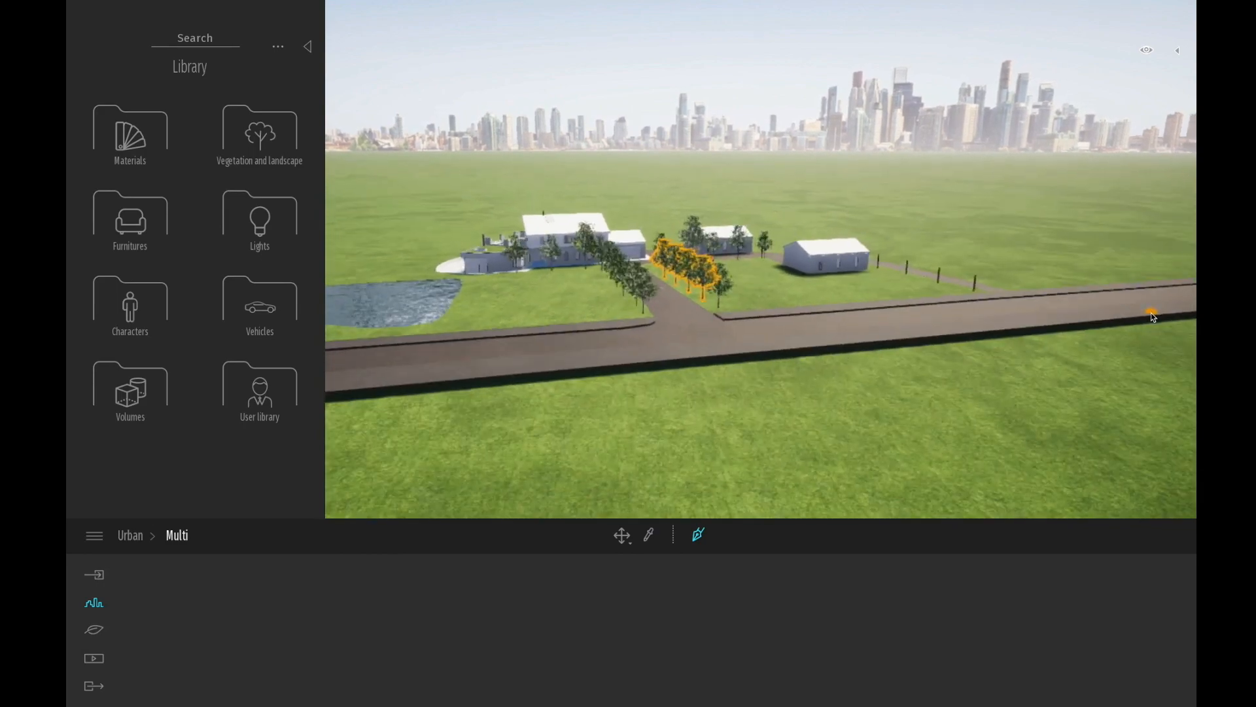
scroll(1152, 312, "down", 3)
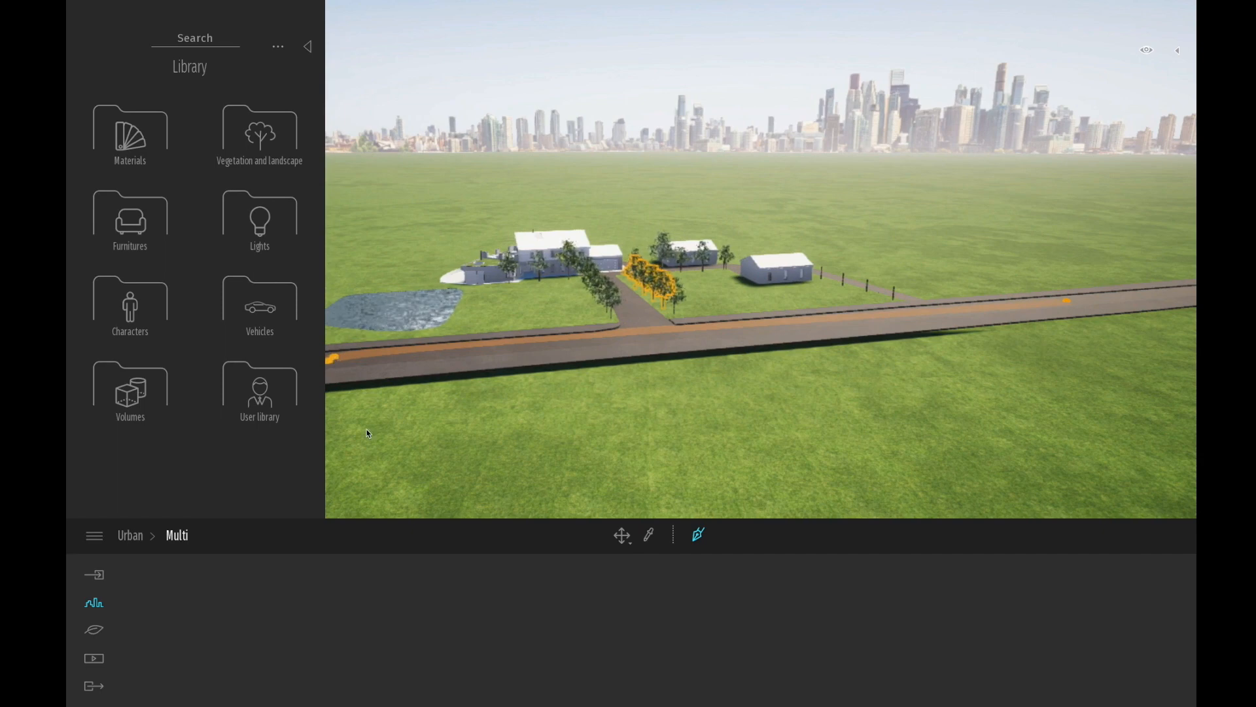
key("Escape")
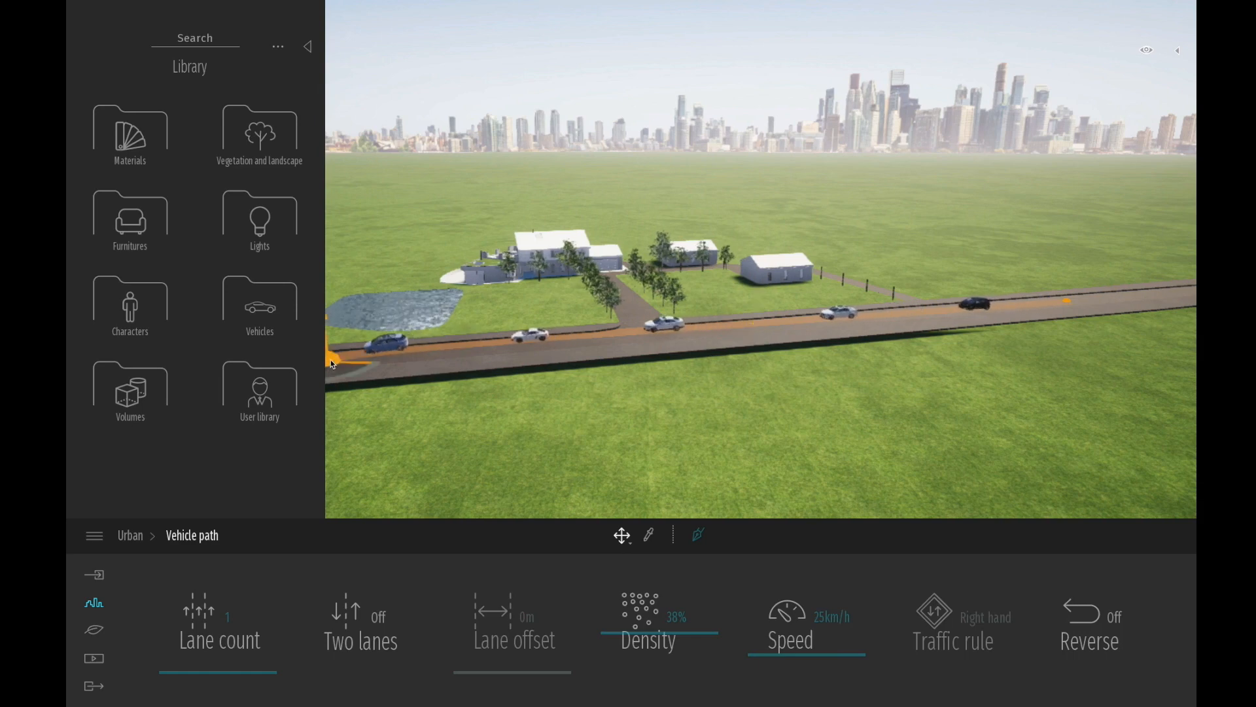
key("Escape")
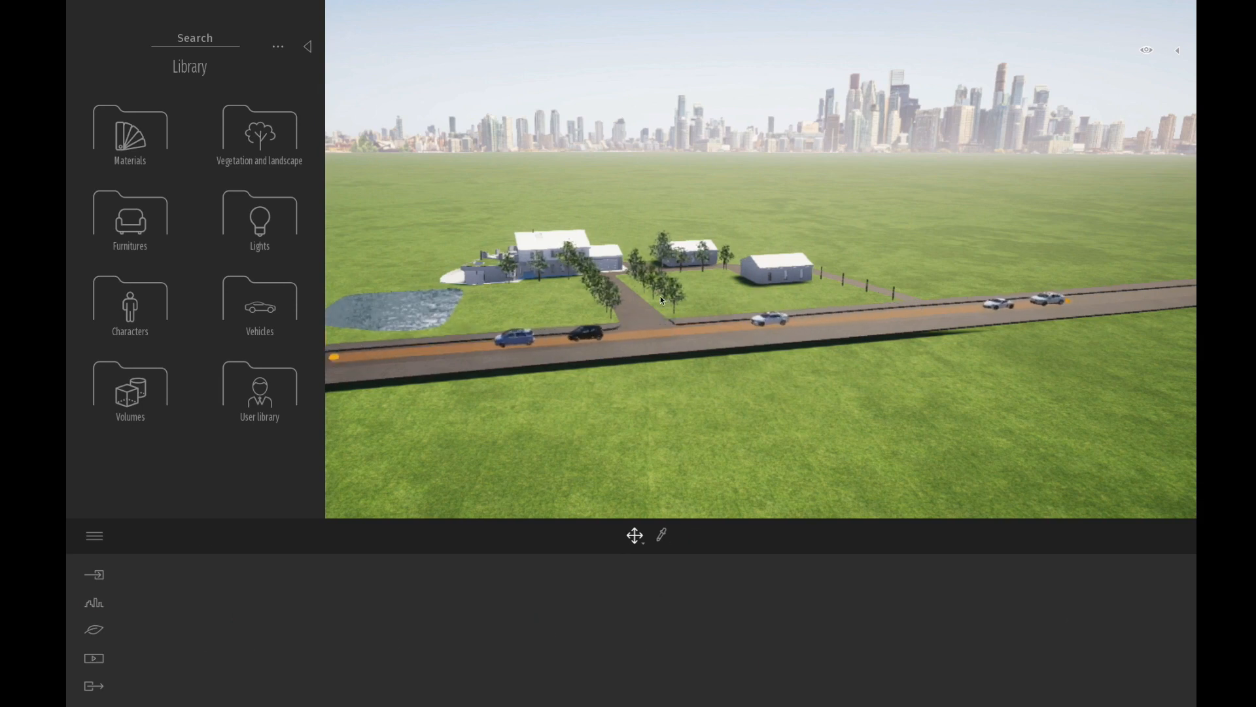
left_click(627, 334)
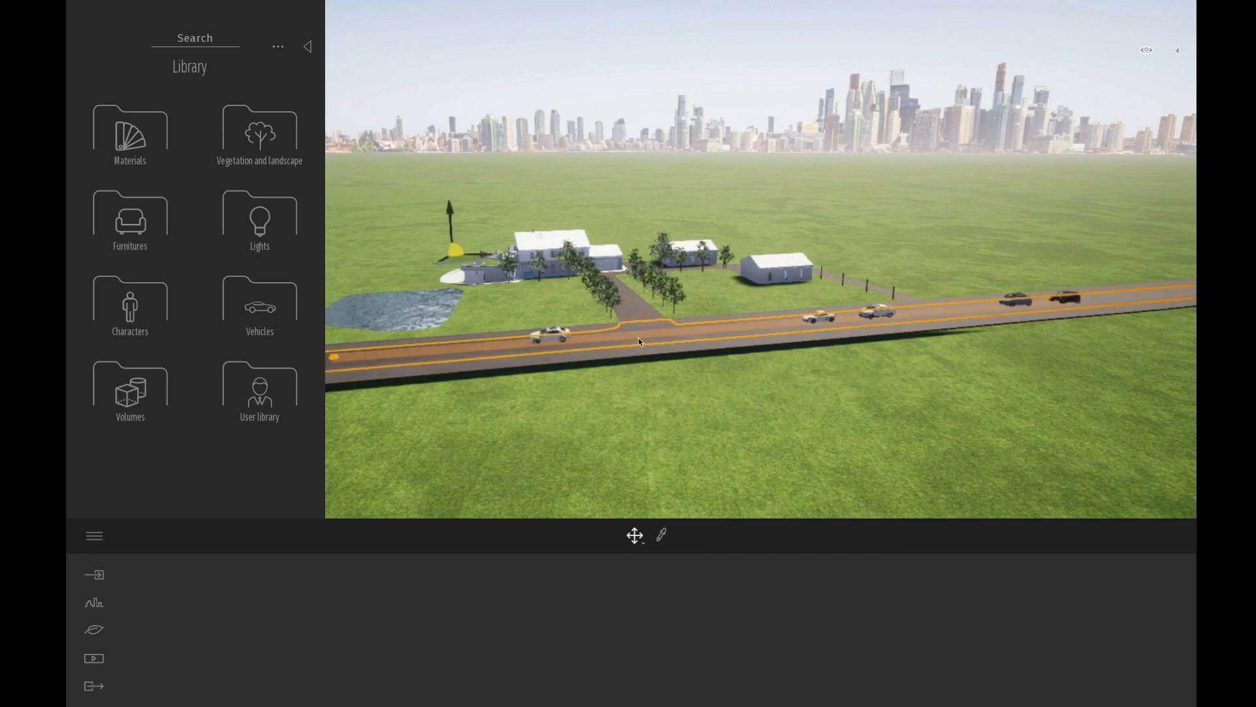
Step: Turn on two lanes for the main-road vehicle path and reduce its traffic density to 7%
scroll(642, 345, "up", 1)
scroll(510, 357, "down", 2)
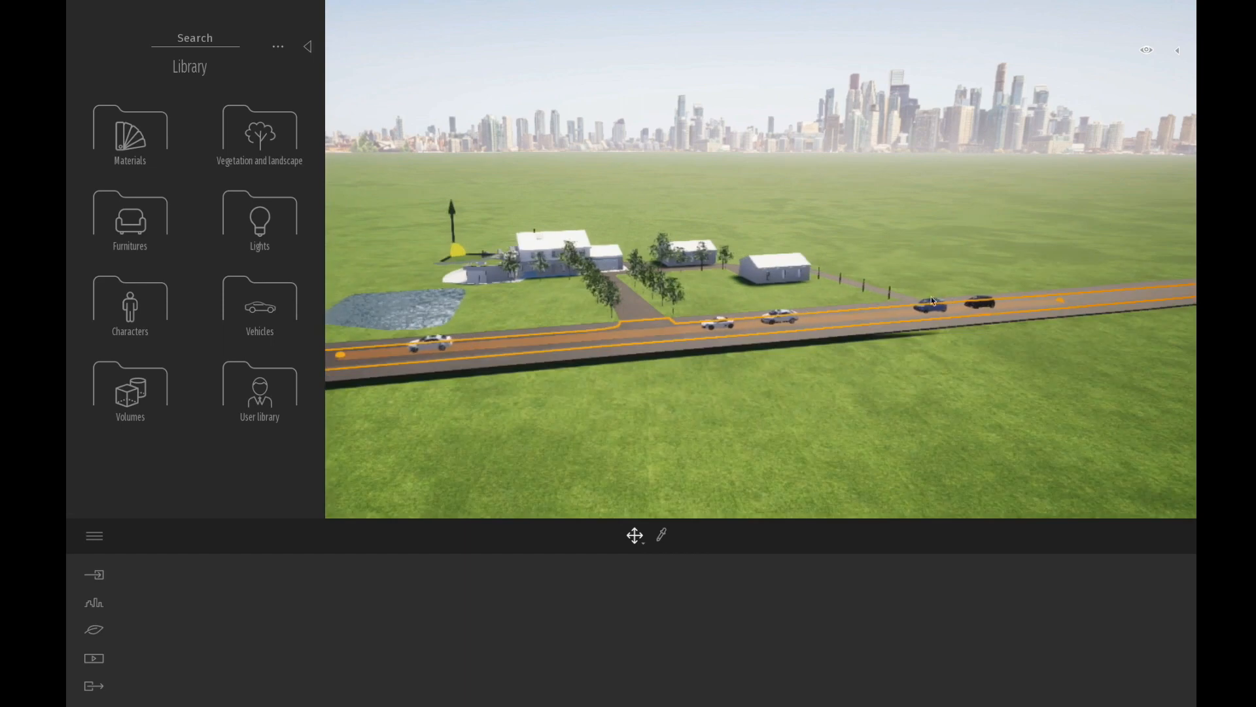
left_click(1072, 300)
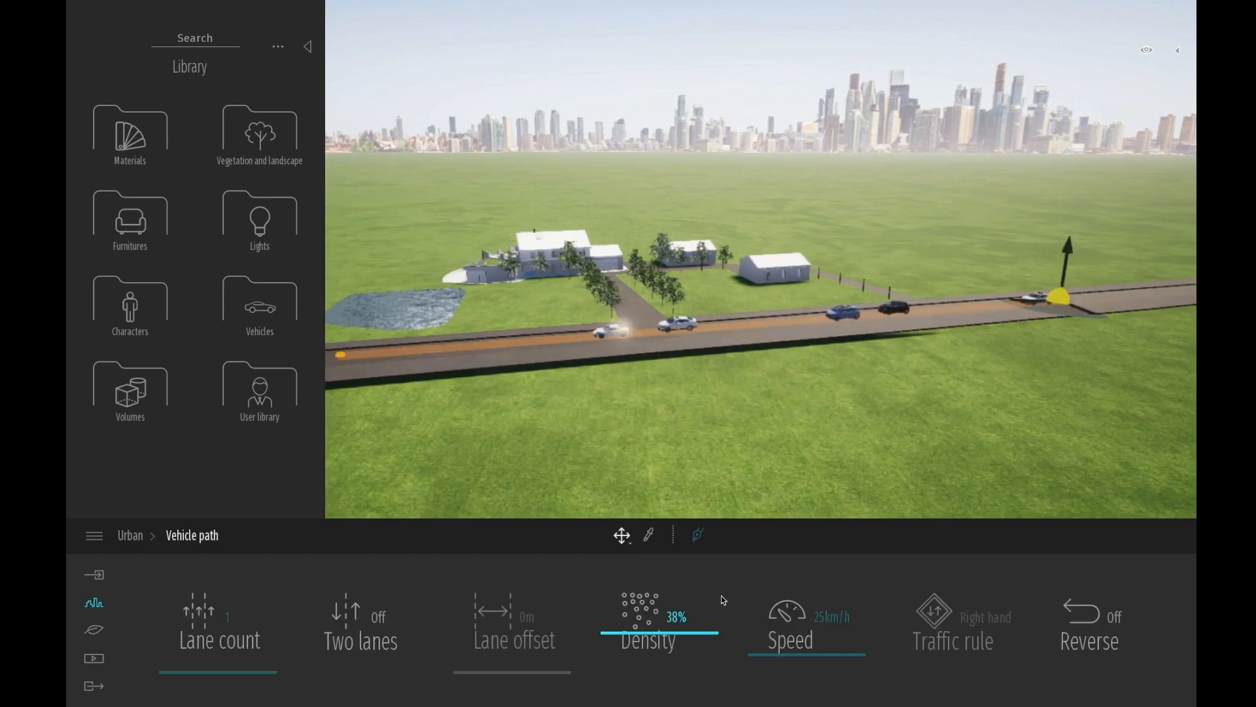
left_click_drag(704, 633, 700, 656)
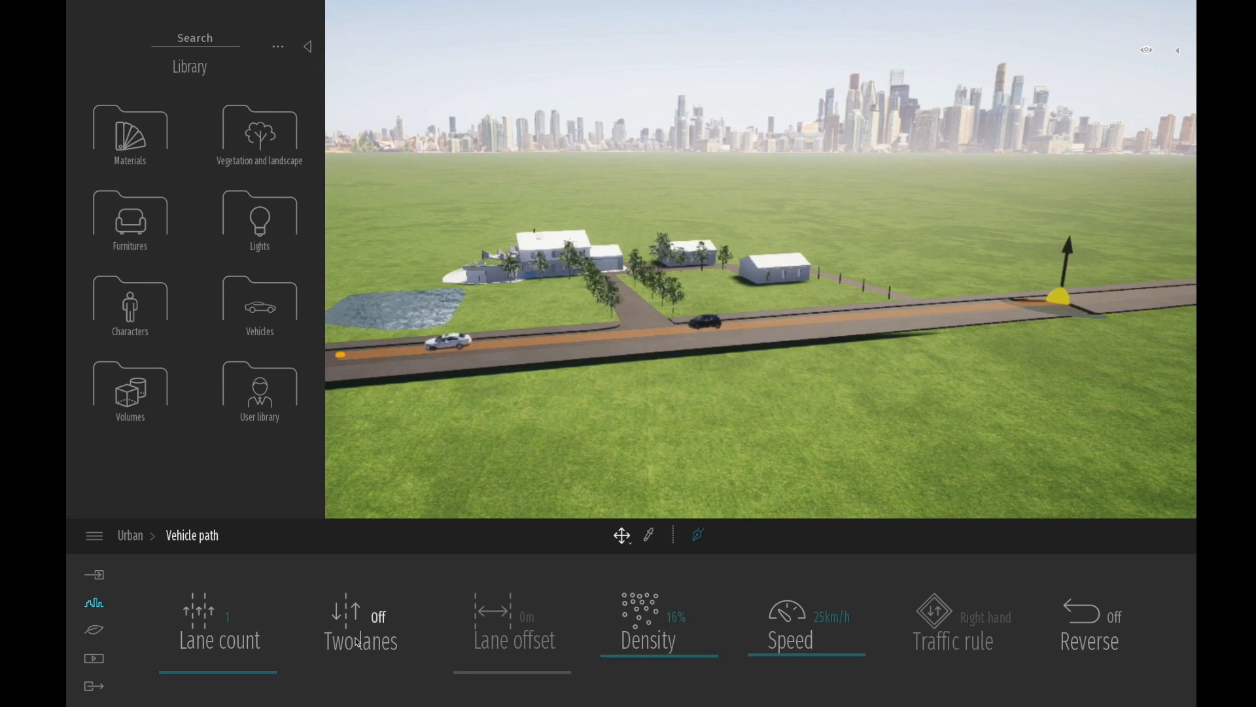
left_click(378, 618)
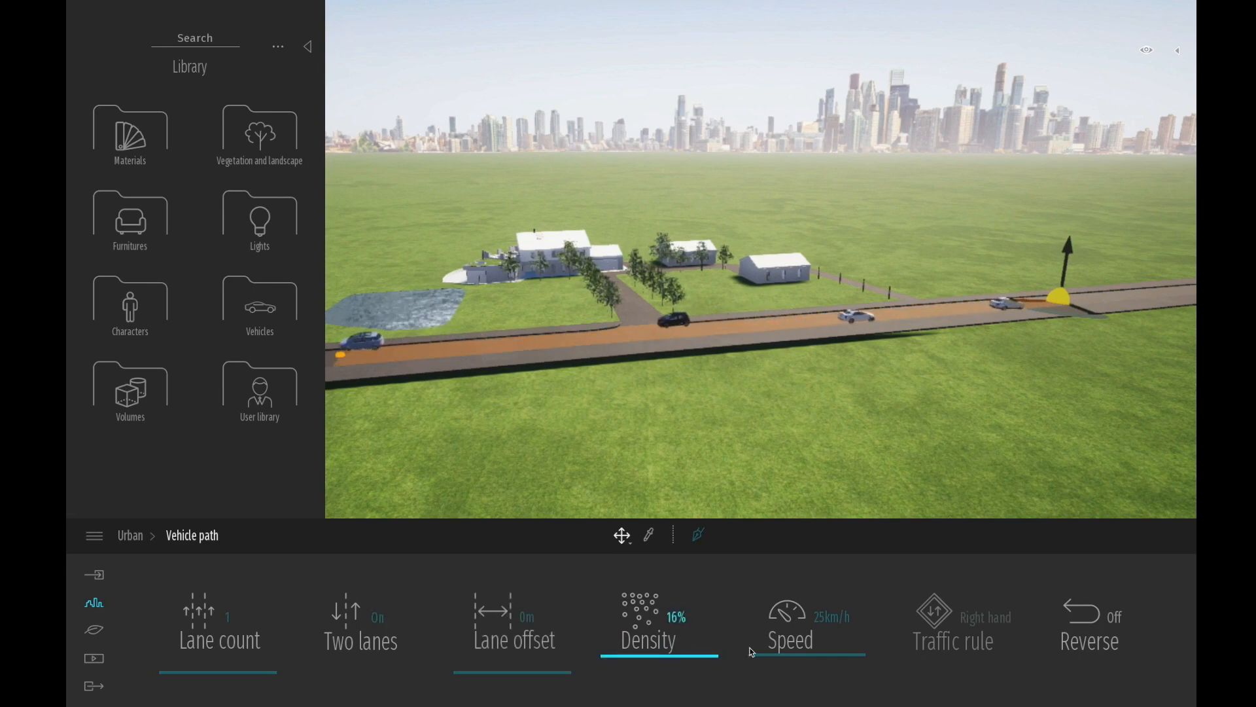
left_click_drag(711, 662, 707, 661)
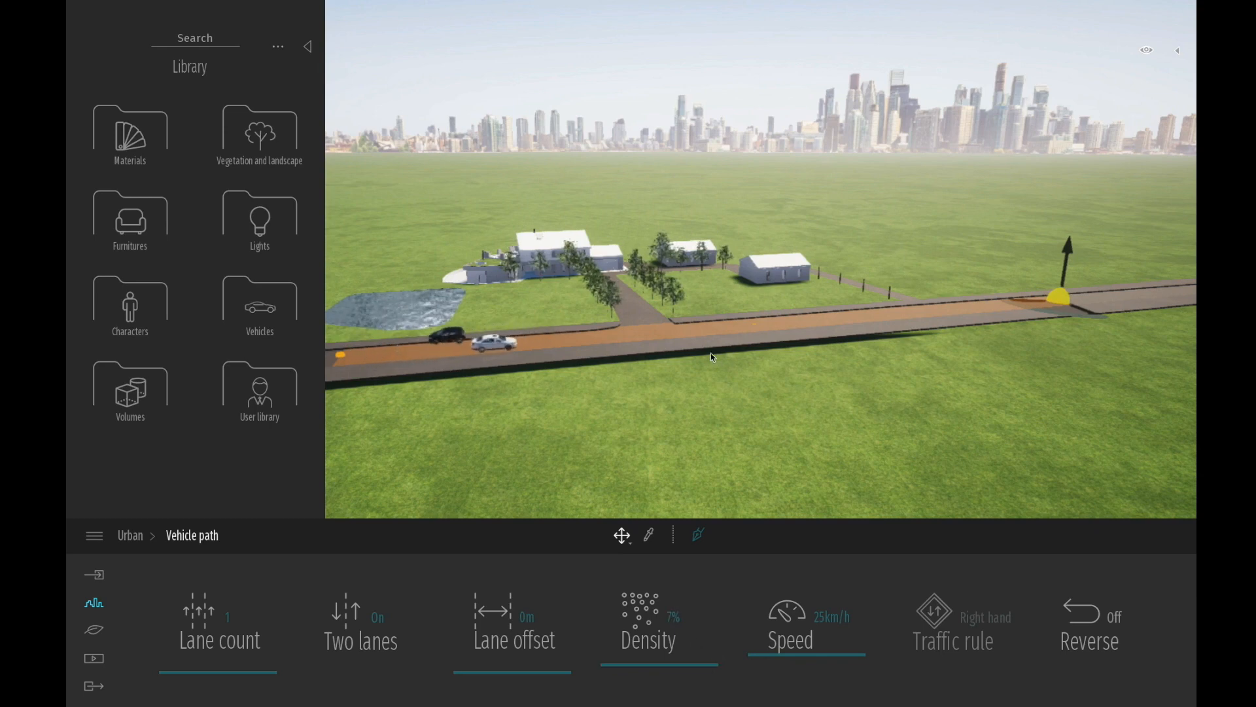
scroll(710, 352, "up", 2)
left_click(700, 535)
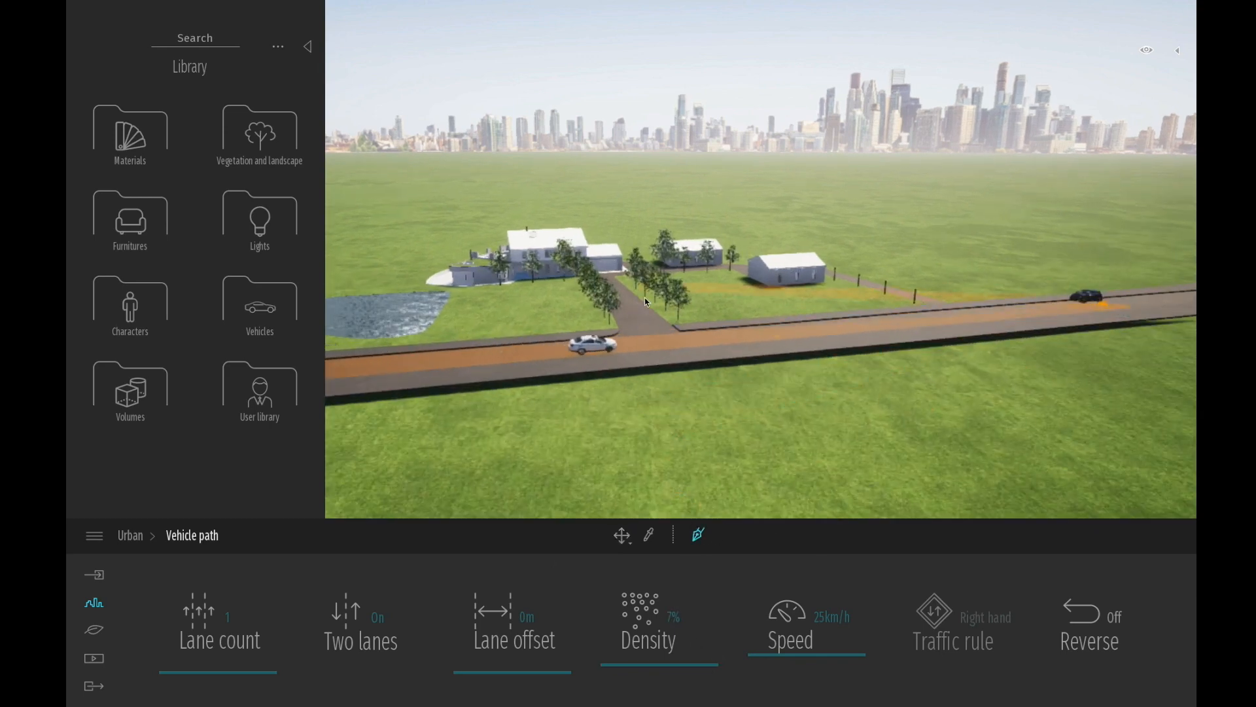
scroll(635, 339, "up", 1)
key("Escape")
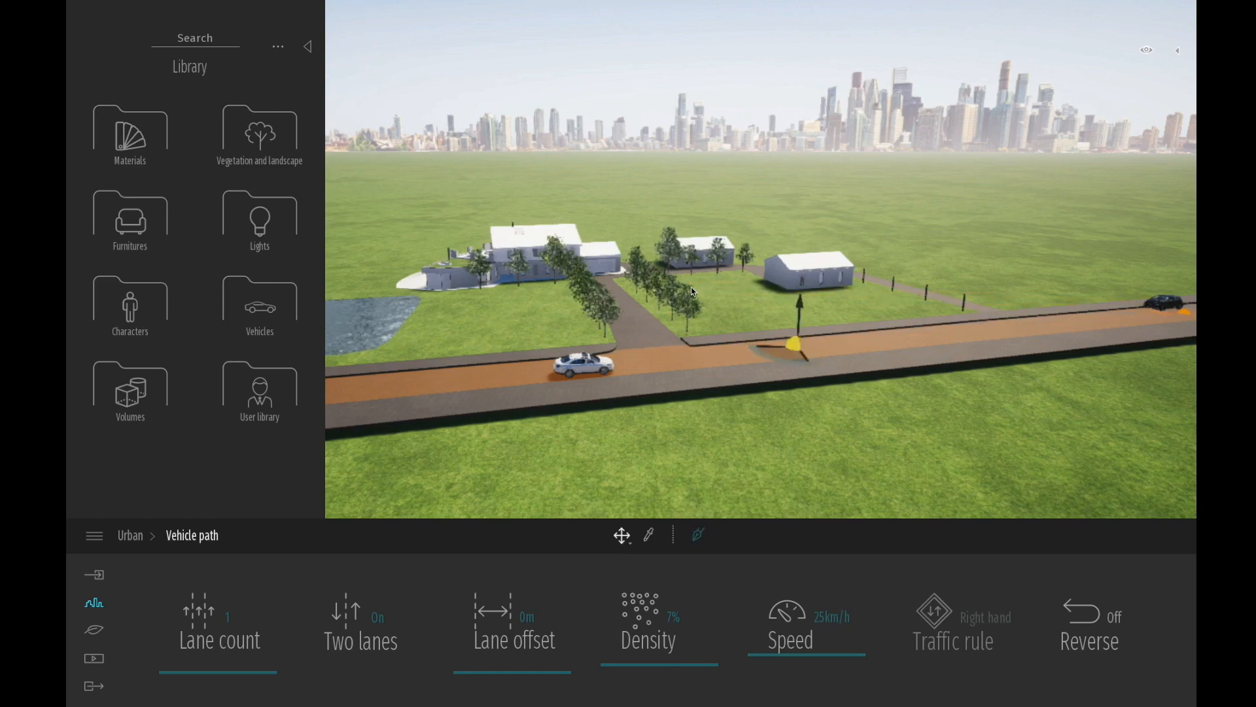
left_click(698, 535)
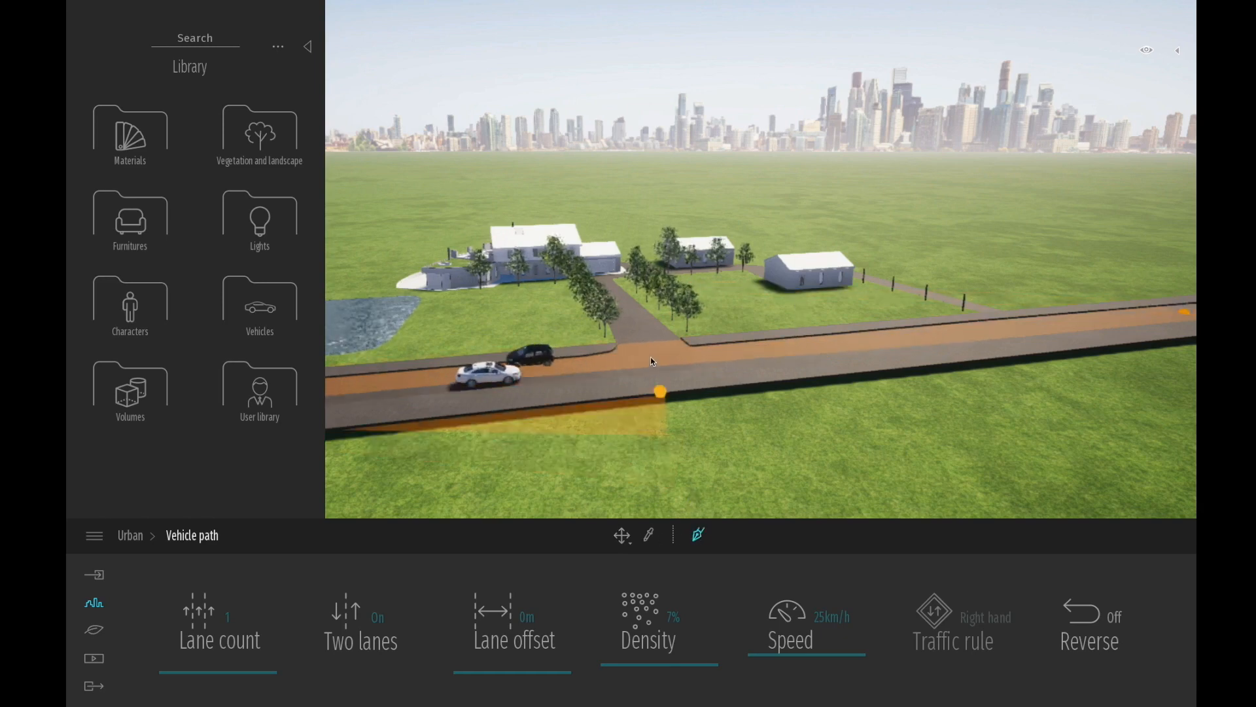
key("Escape")
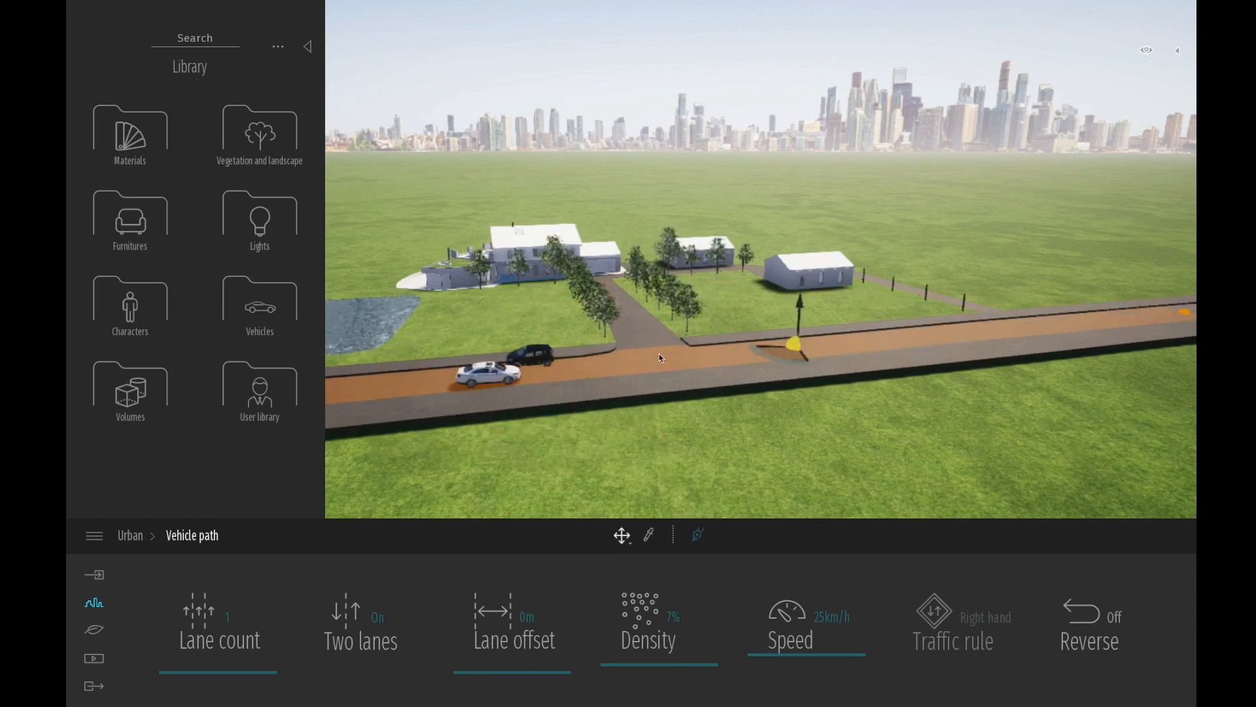
Step: Start a new urban vehicle path at the driveway entrance where the drive meets the main road
scroll(657, 348, "up", 1)
scroll(657, 350, "up", 1)
scroll(654, 384, "up", 2)
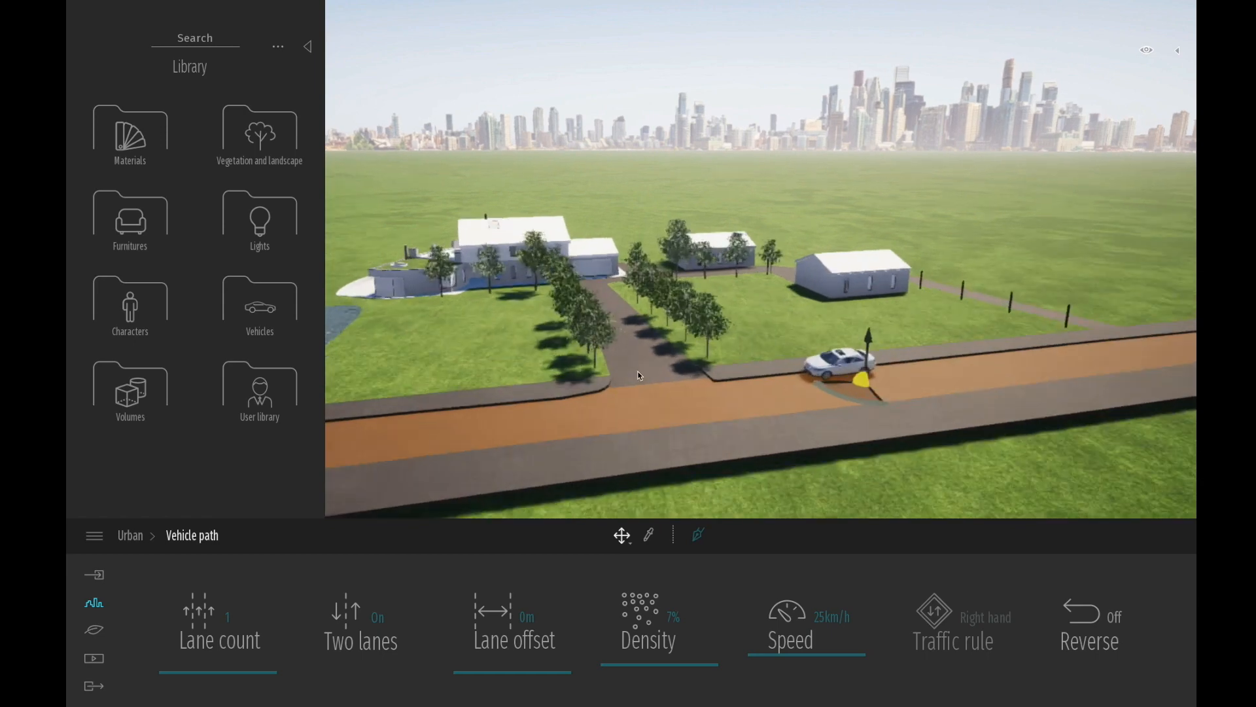
left_click(639, 368)
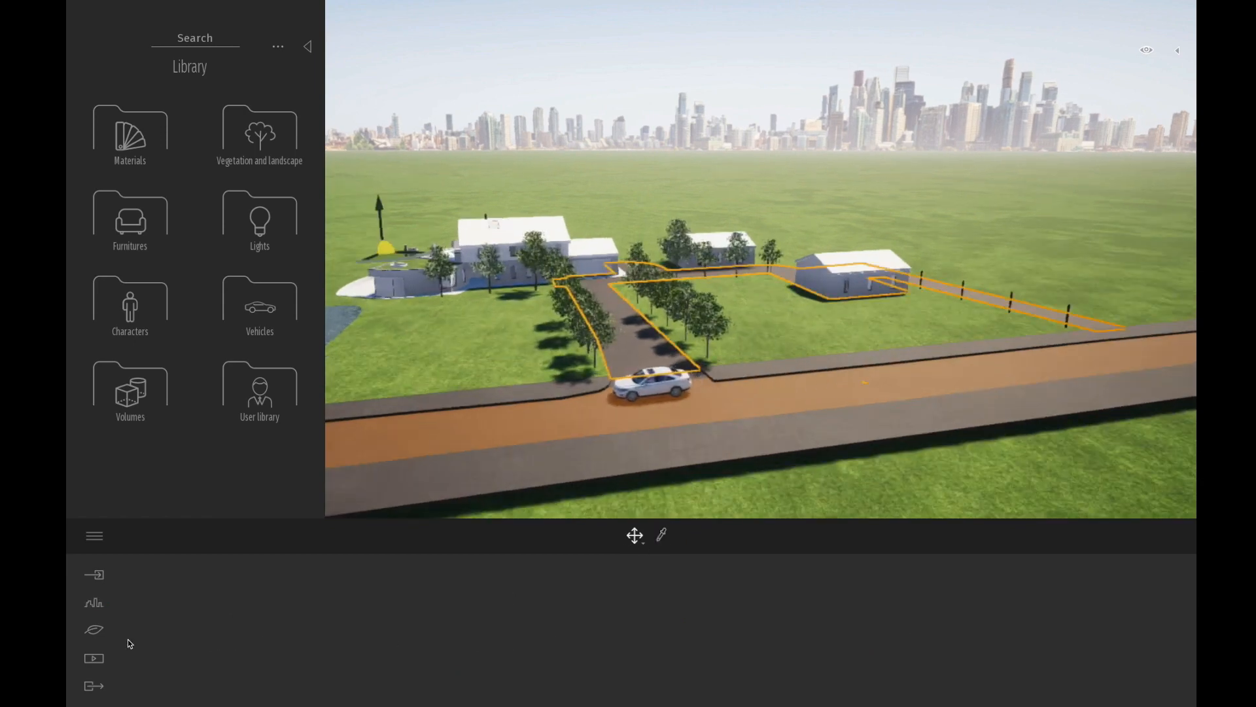
left_click(94, 603)
left_click(732, 612)
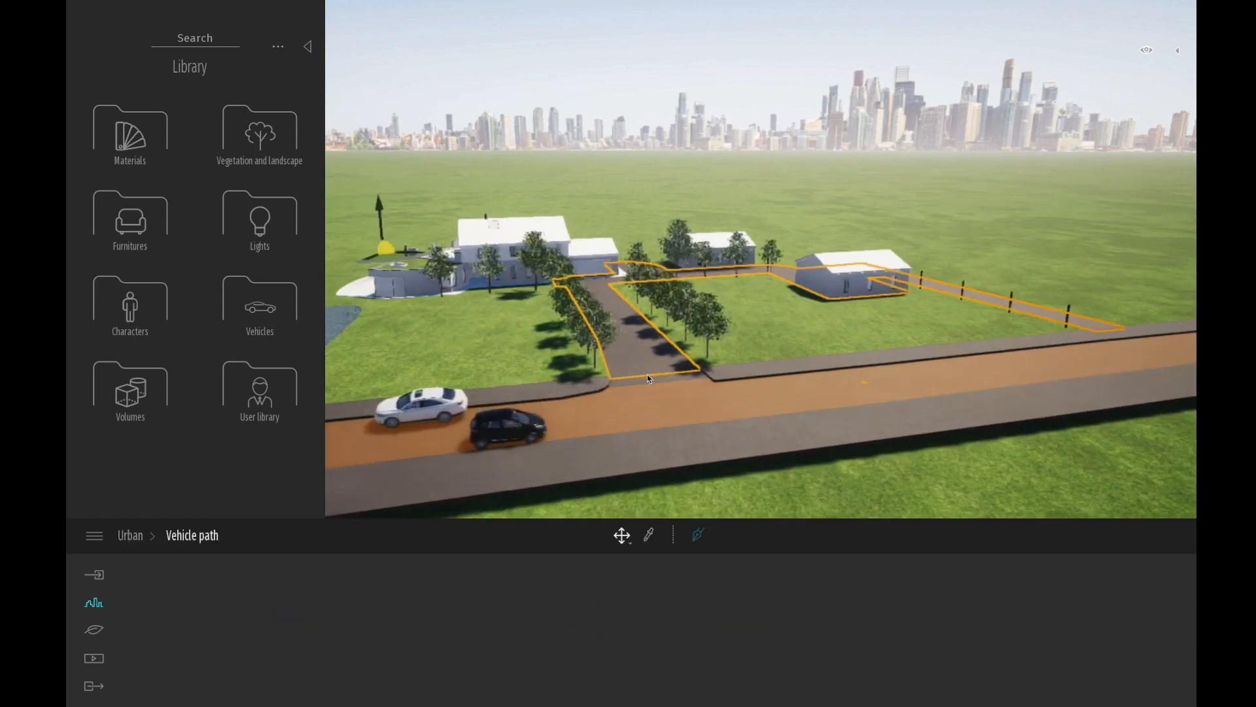
left_click(696, 534)
left_click(650, 373)
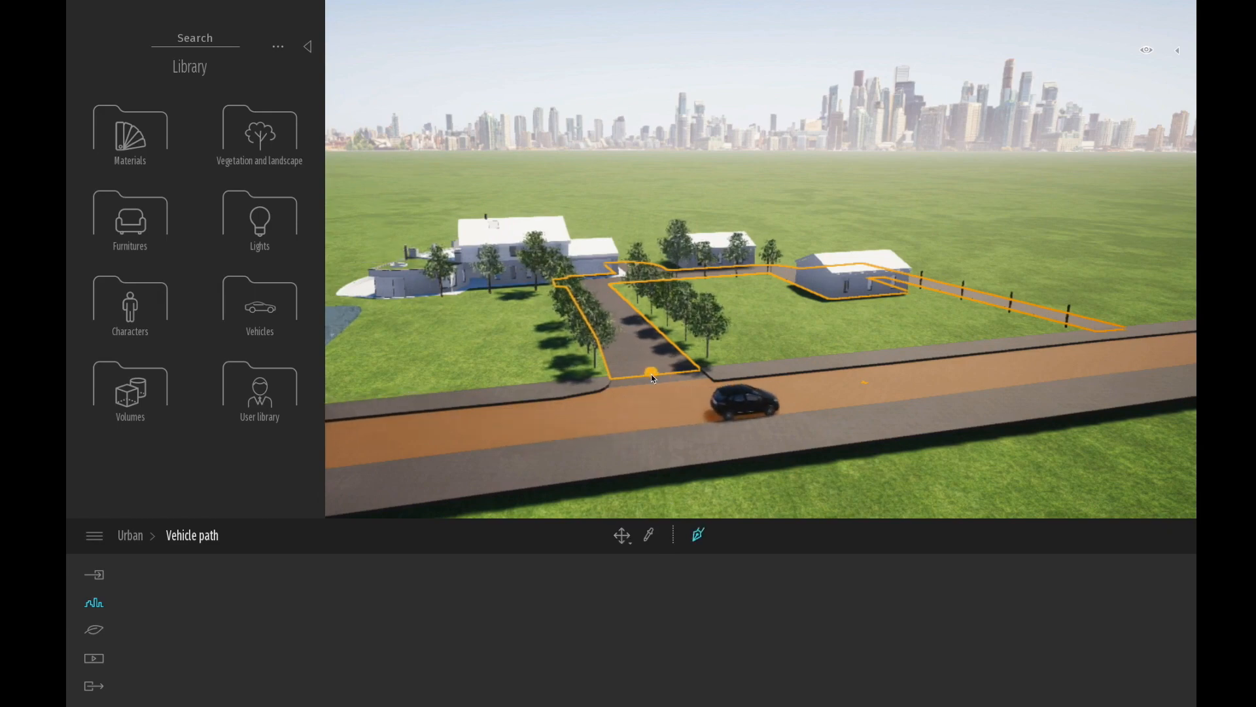
Step: Run the new vehicle path up the driveway, curve it past the garage and along to the far outbuilding, and finish the path
scroll(615, 330, "up", 3)
scroll(602, 329, "up", 3)
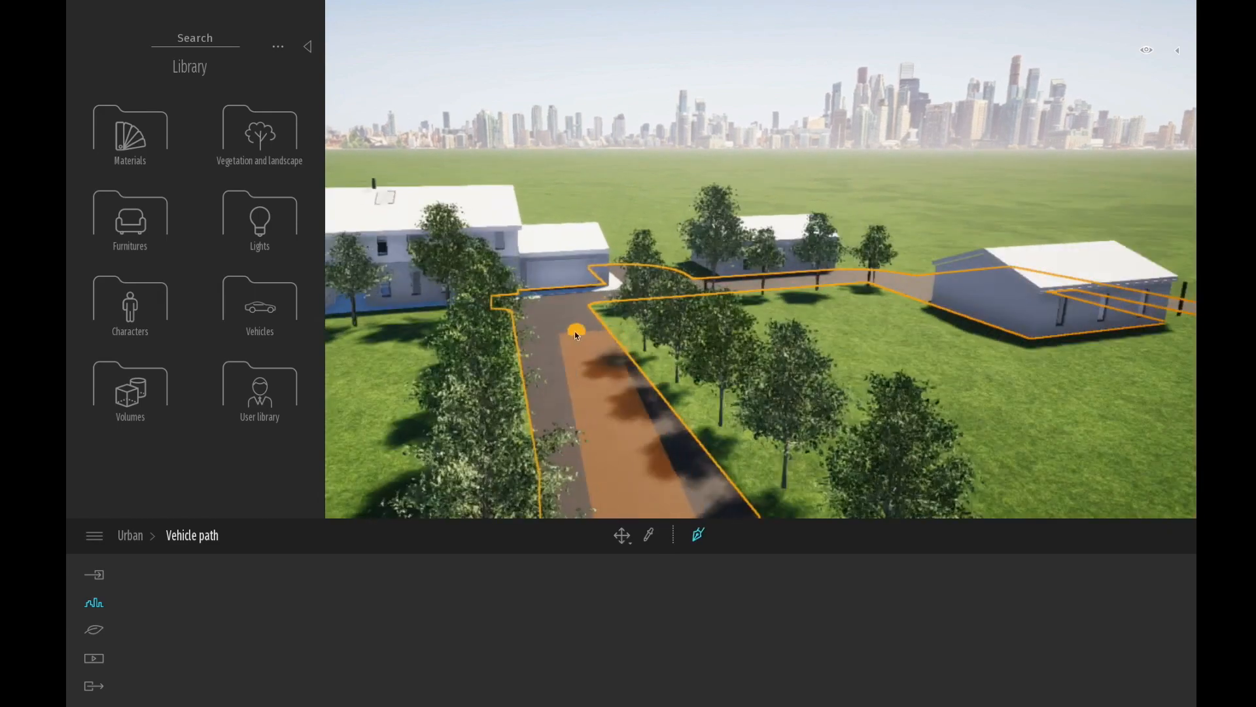
scroll(547, 325, "up", 1)
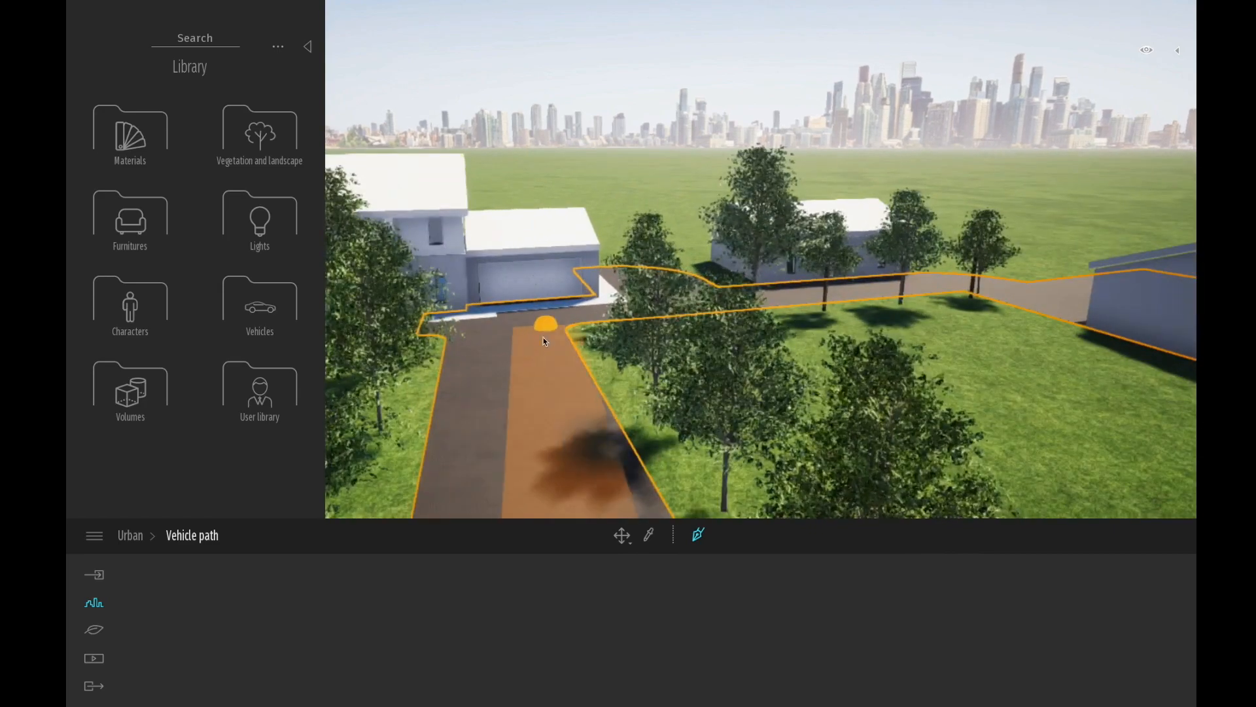
left_click(514, 354)
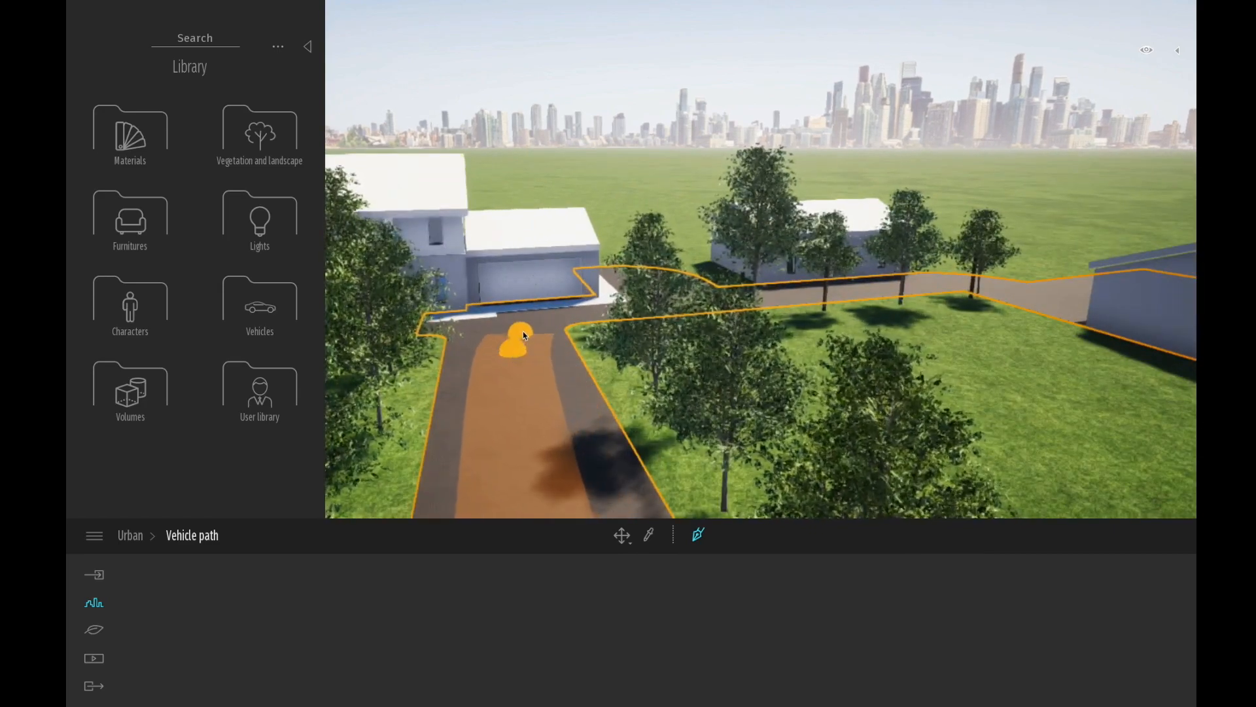
left_click(524, 325)
left_click(540, 317)
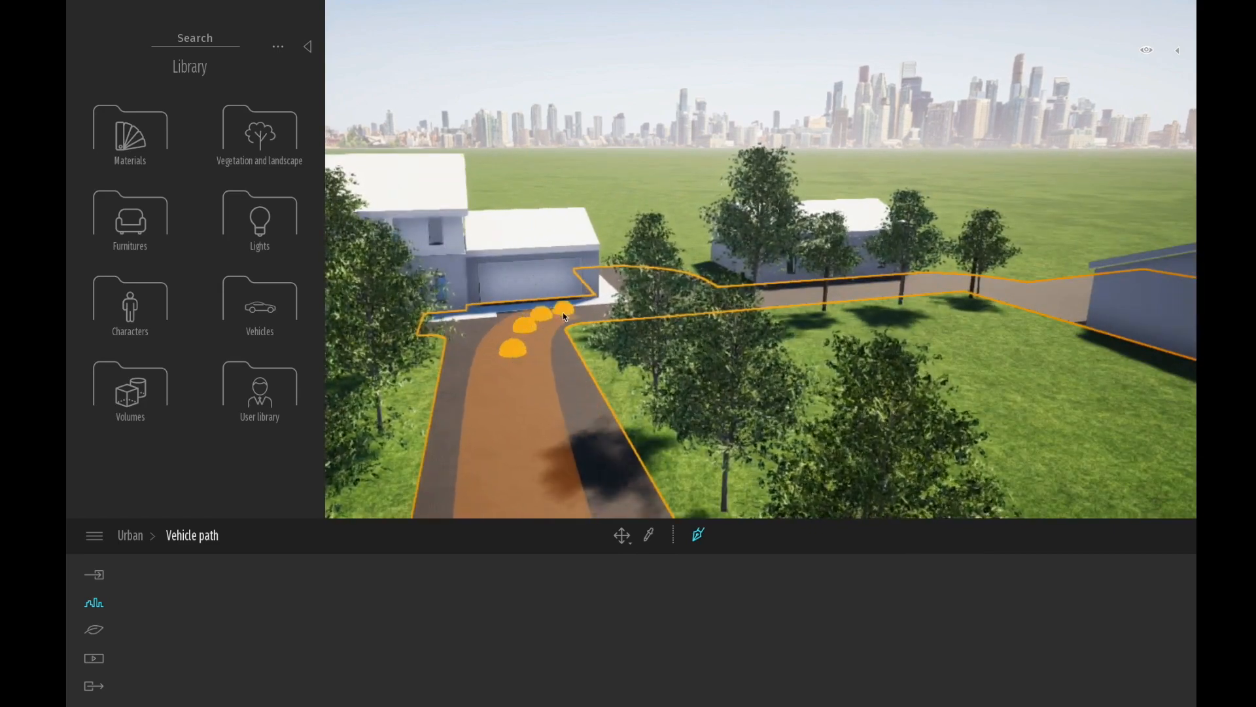
left_click(577, 312)
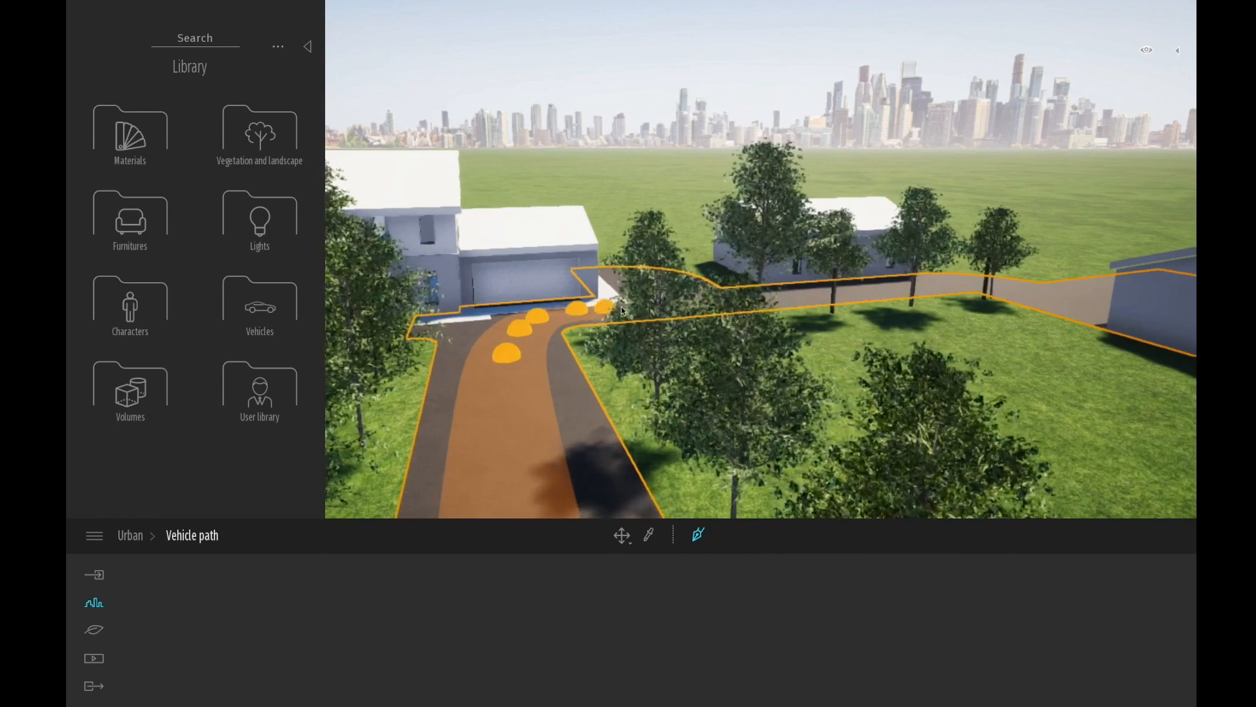
left_click(941, 281)
left_click(1001, 288)
left_click(1050, 294)
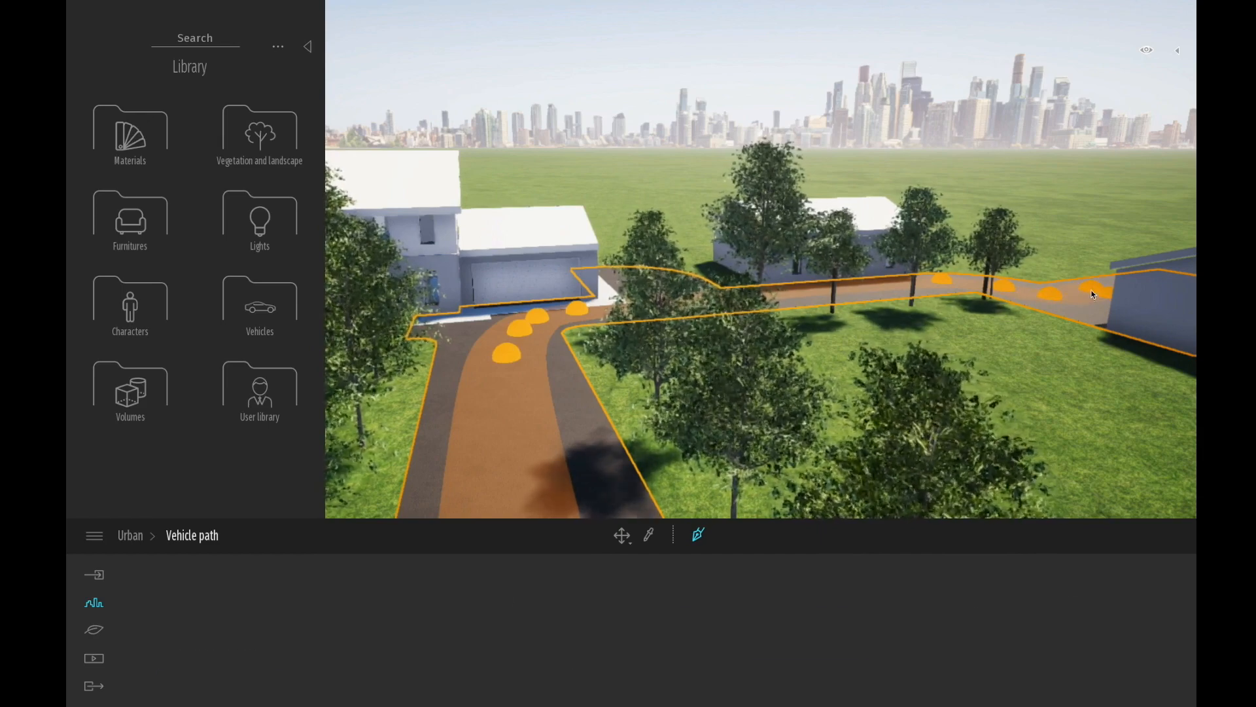
key("Escape")
Step: Reduce the driveway vehicle path's traffic density to 11%
scroll(568, 405, "down", 5)
scroll(570, 404, "down", 3)
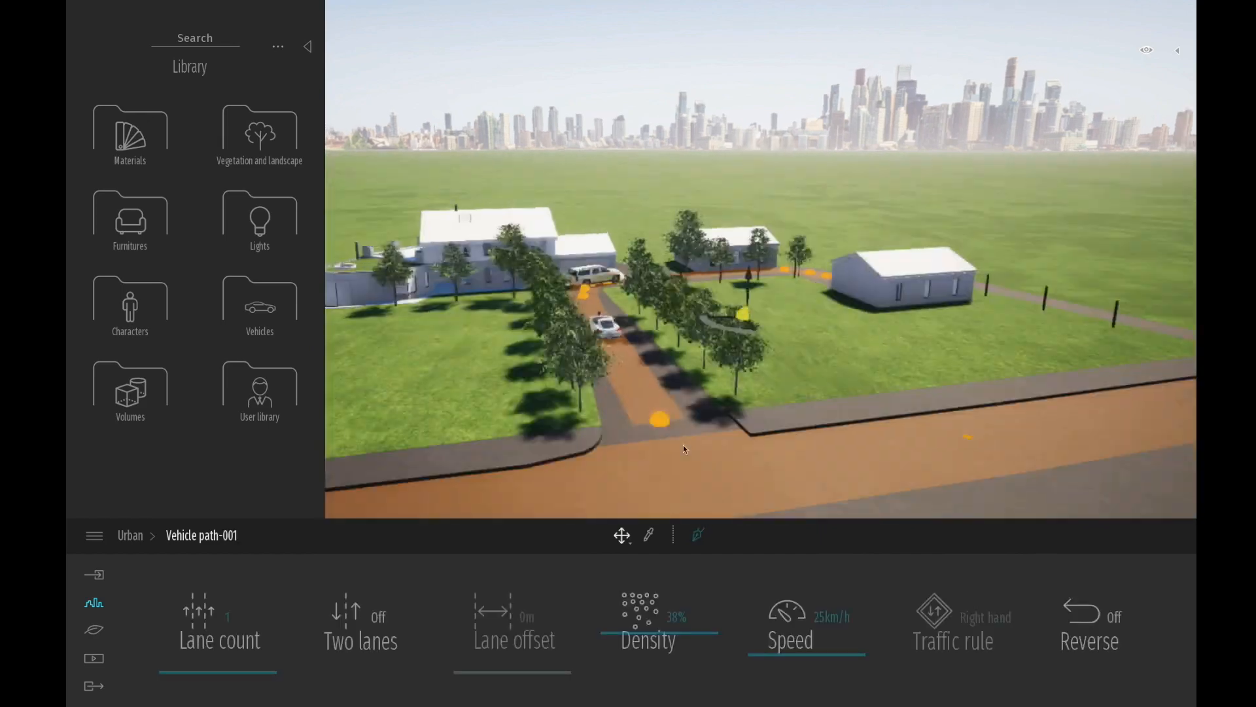
left_click_drag(672, 634, 681, 662)
Step: Shift the main-road vehicle path's points away from the driveway-side kerb towards the centre of the road
middle_click_drag(471, 419, 661, 413)
scroll(470, 419, "up", 1)
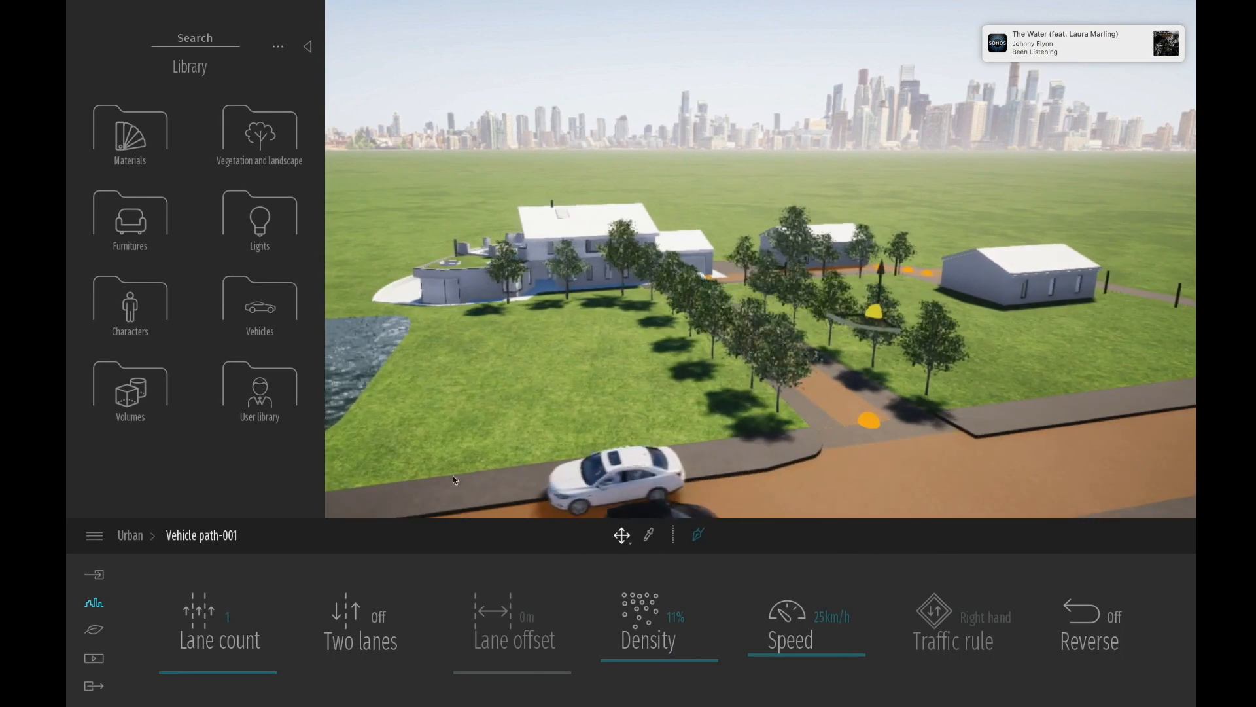
scroll(579, 337, "down", 4)
scroll(579, 339, "down", 2)
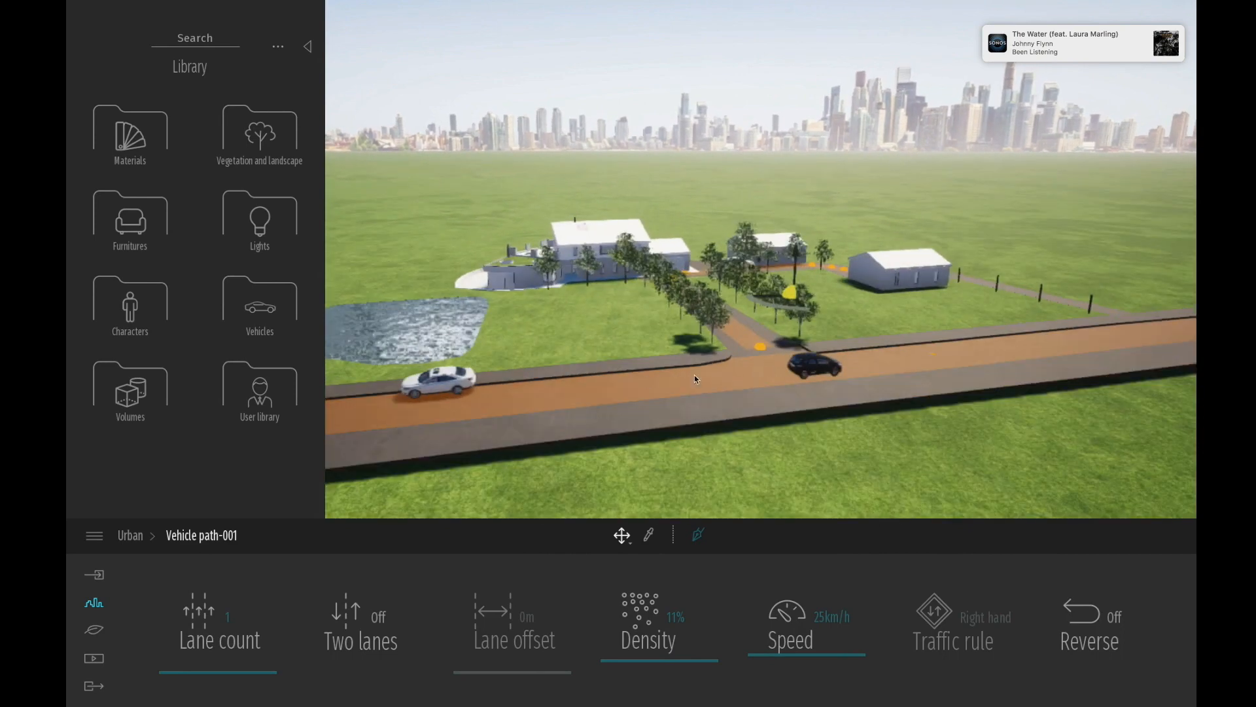
left_click(929, 363)
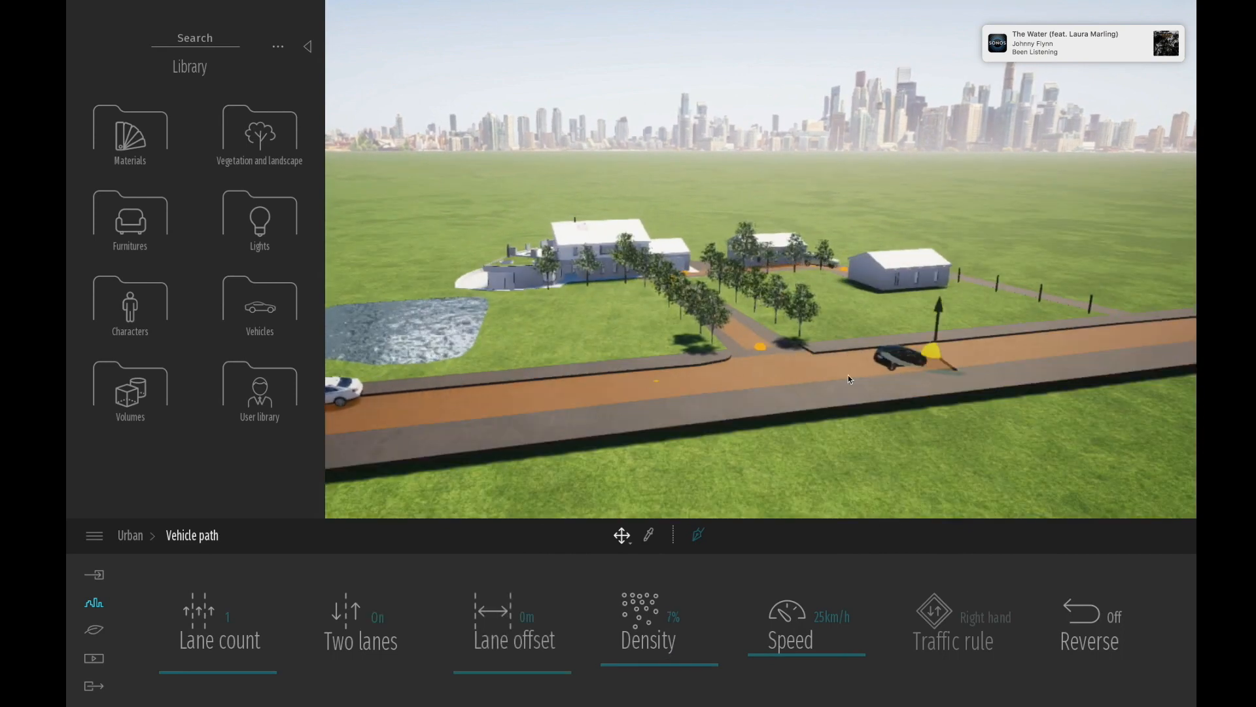
left_click(939, 368)
left_click_drag(939, 369, 950, 378)
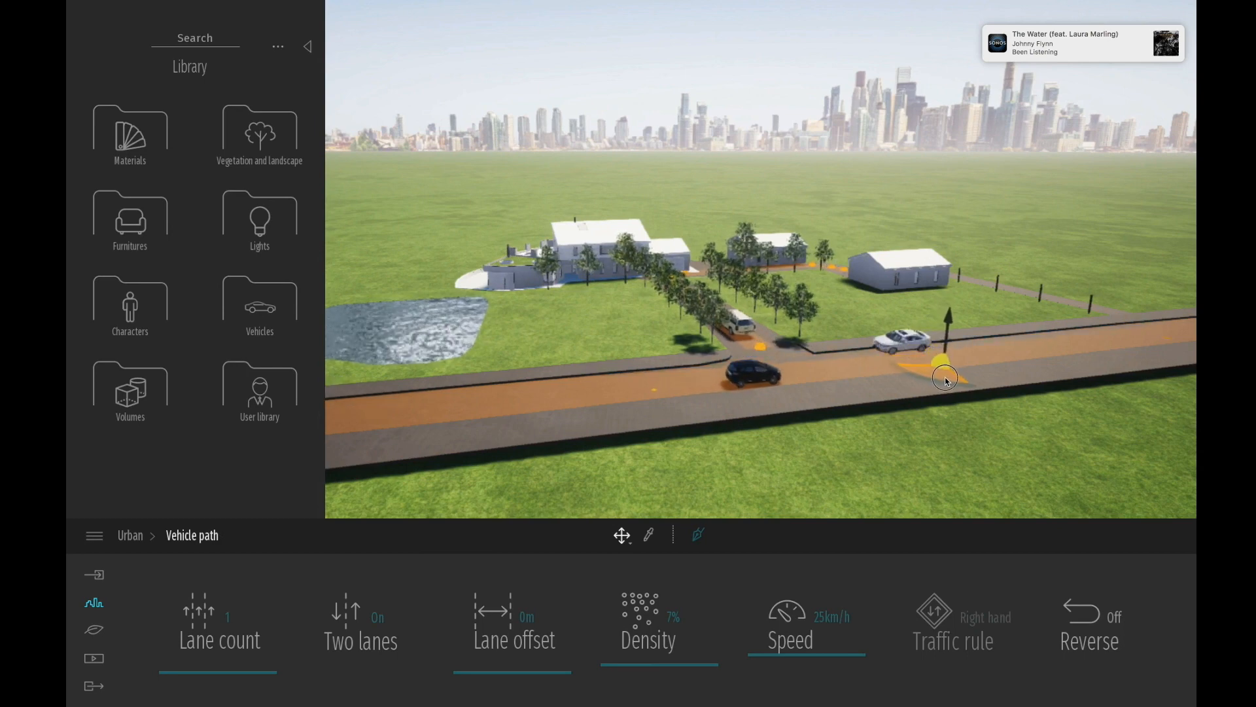
left_click(656, 392)
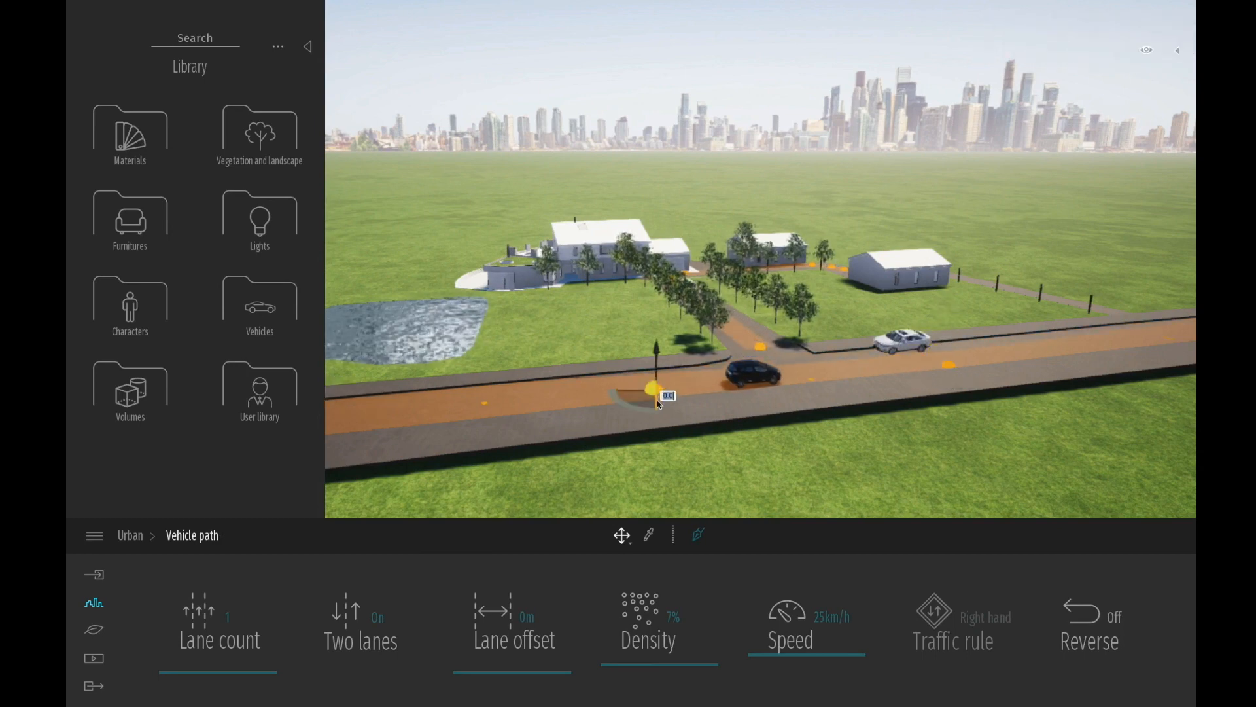
left_click(485, 413)
left_click_drag(485, 426, 488, 438)
middle_click_drag(404, 424, 310, 426)
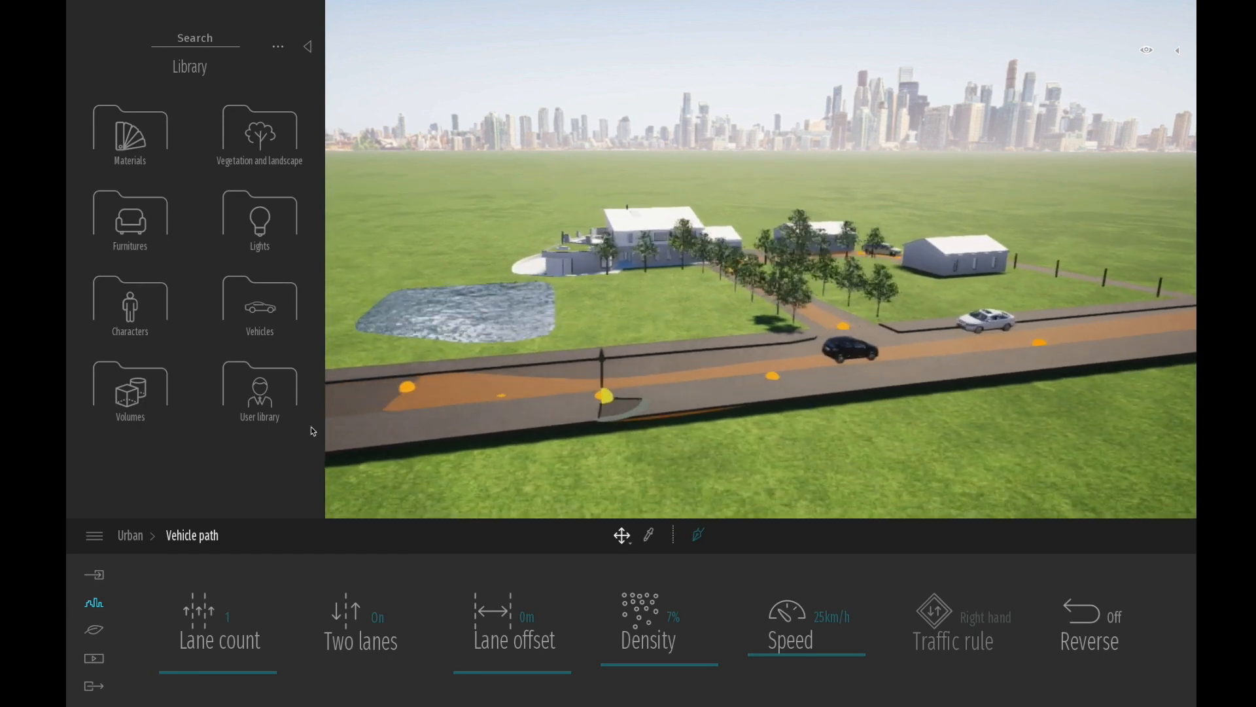
left_click(502, 396)
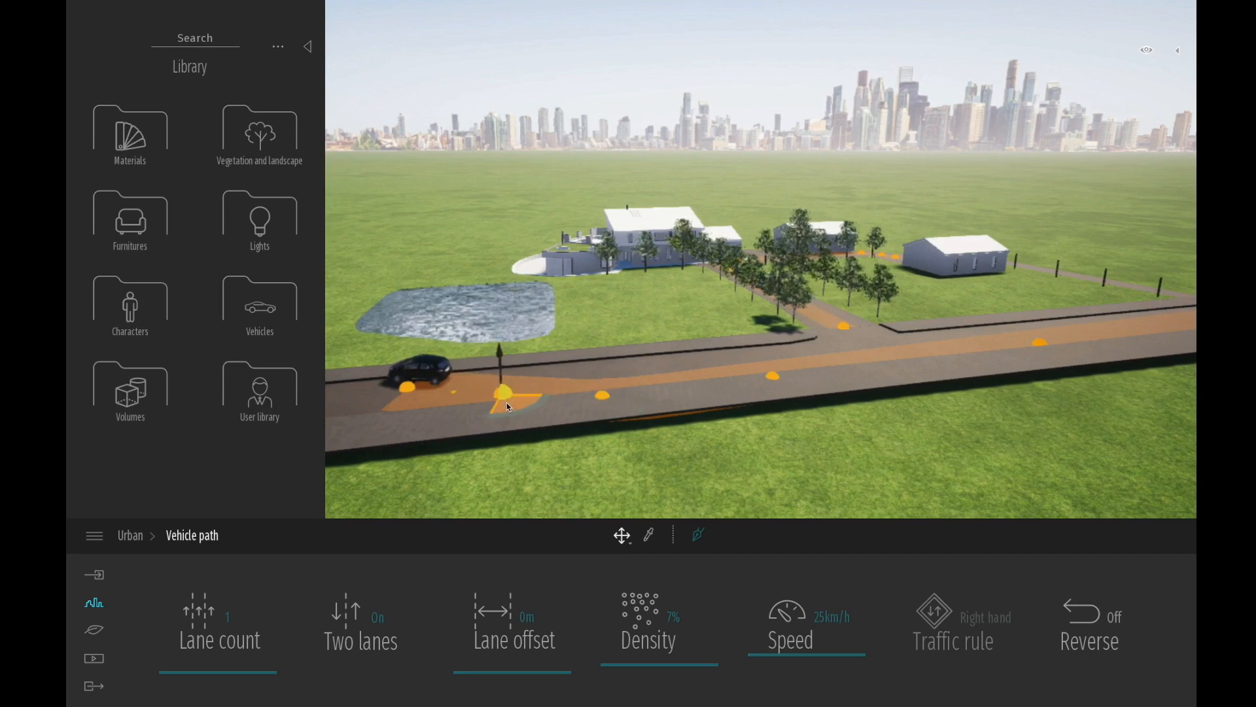
left_click(405, 387)
left_click_drag(406, 413, 395, 434)
Step: Apply the Two sided glass material to the glazing of the house's single-storey wing and to the upper-floor windows
scroll(684, 375, "up", 4)
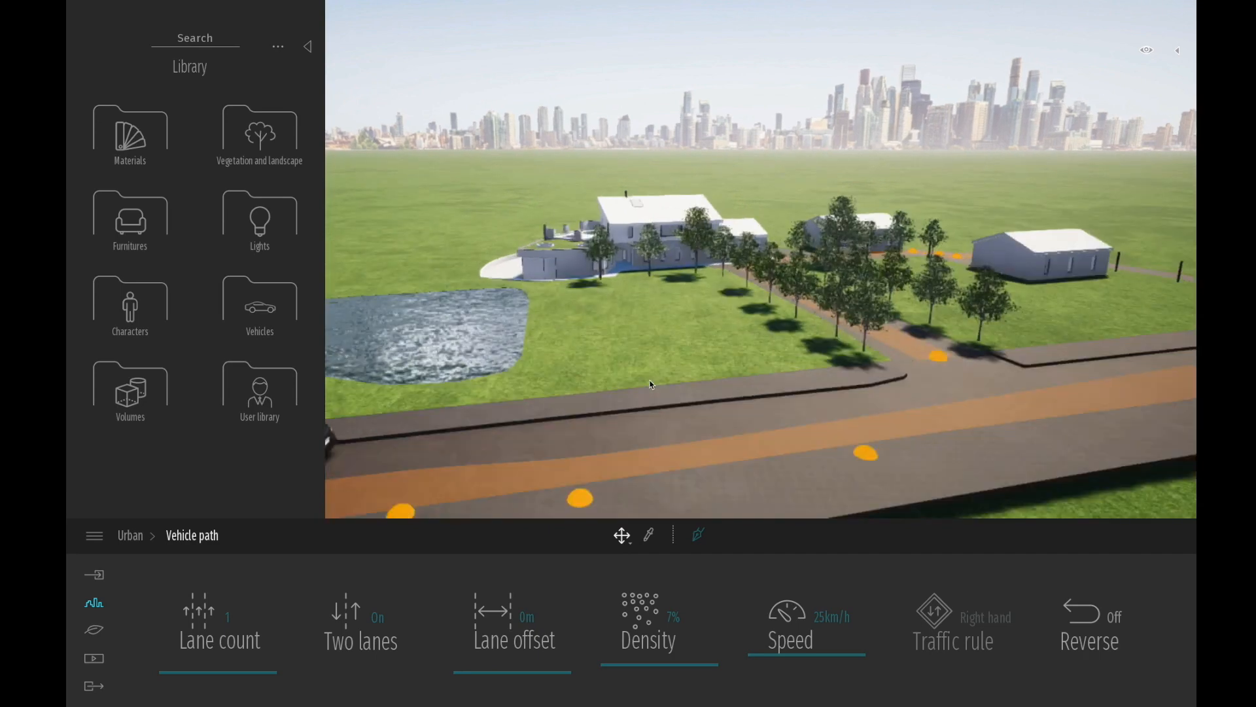
middle_click_drag(651, 384, 503, 377)
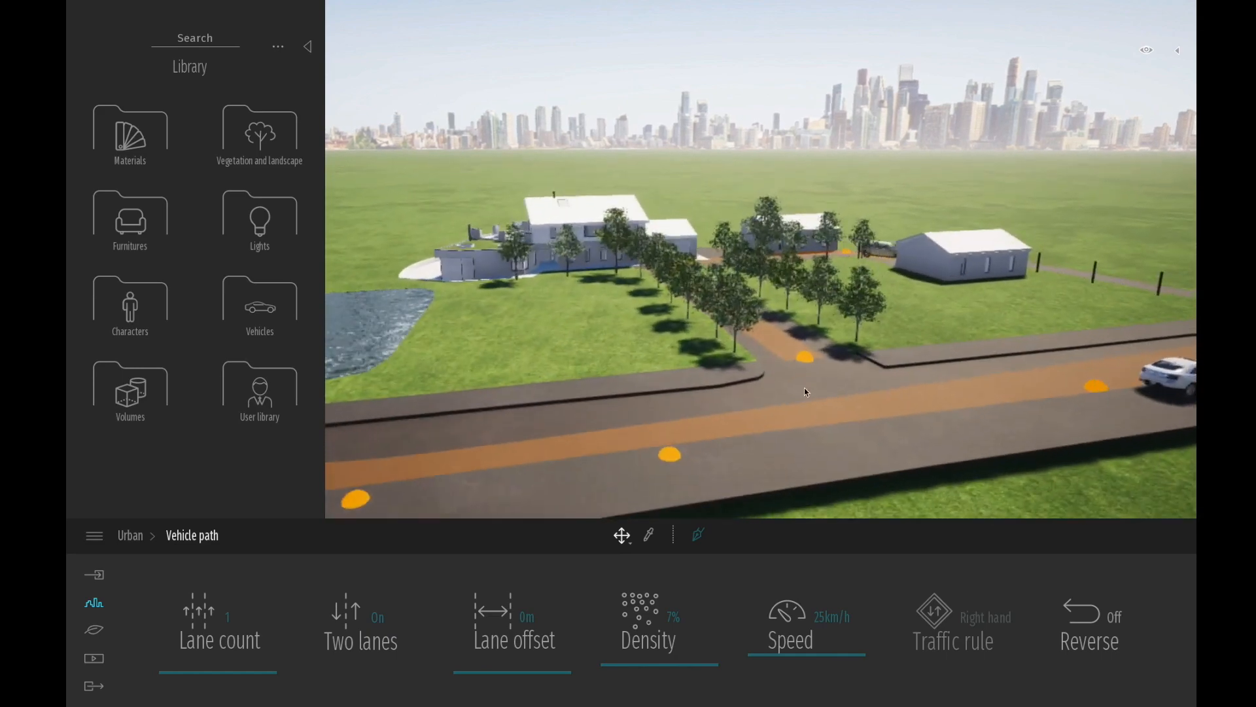
scroll(804, 387, "up", 3)
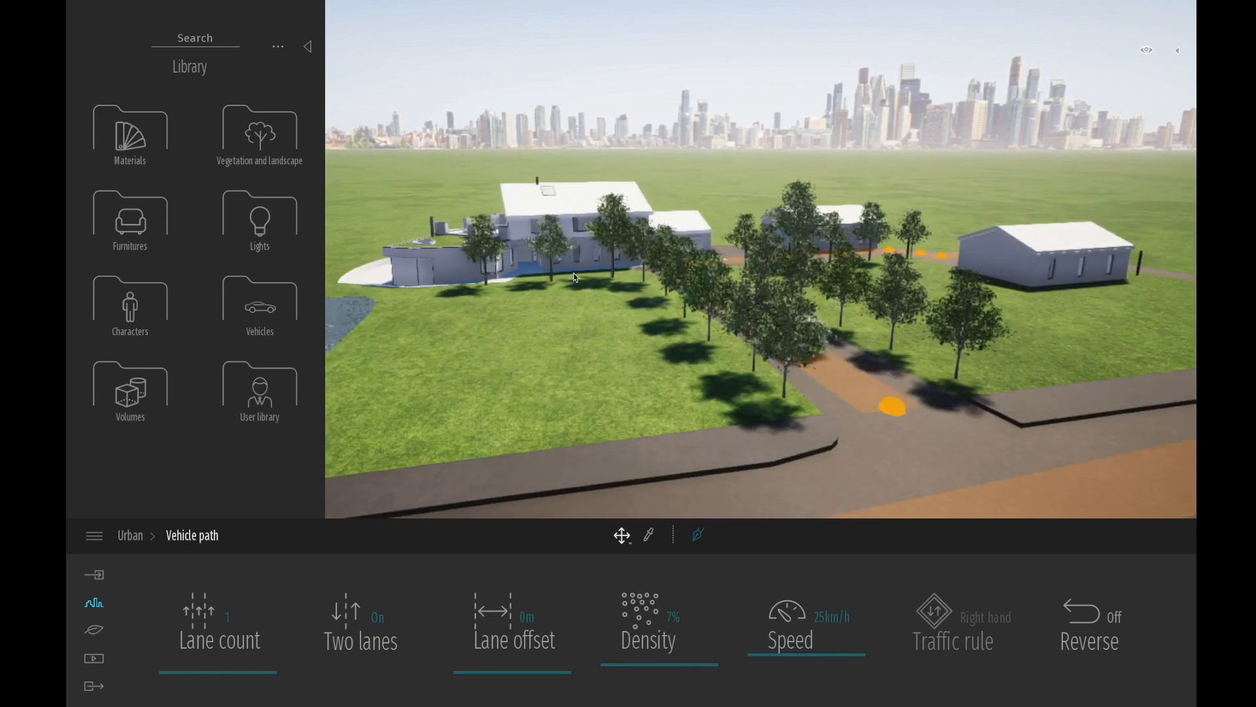
scroll(589, 311, "up", 3)
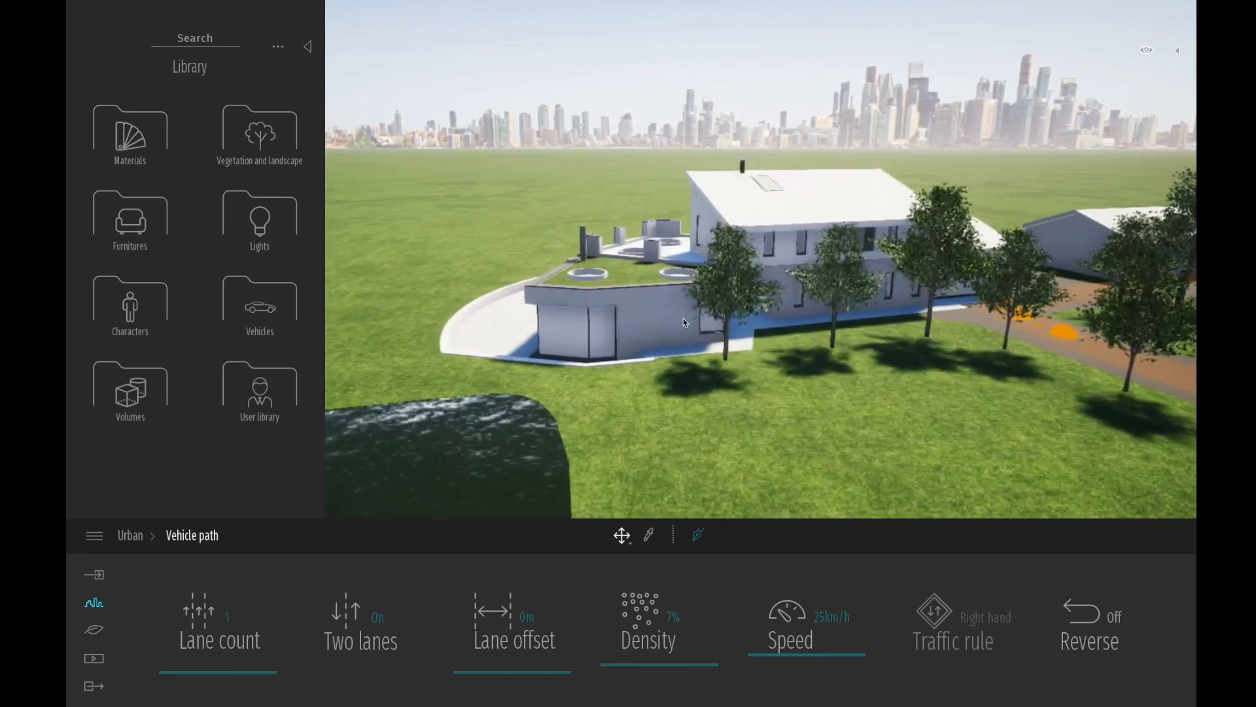
left_click(121, 140)
left_click(117, 140)
mouse_move(117, 155)
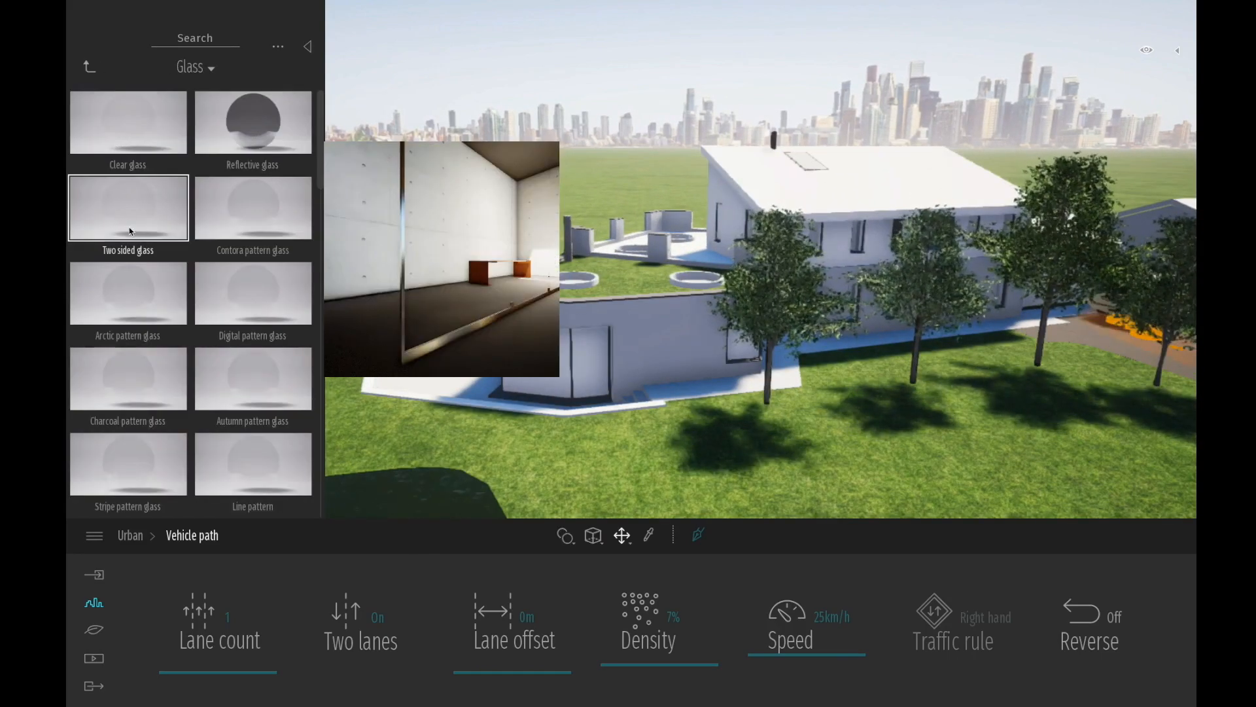
left_click_drag(149, 220, 599, 385)
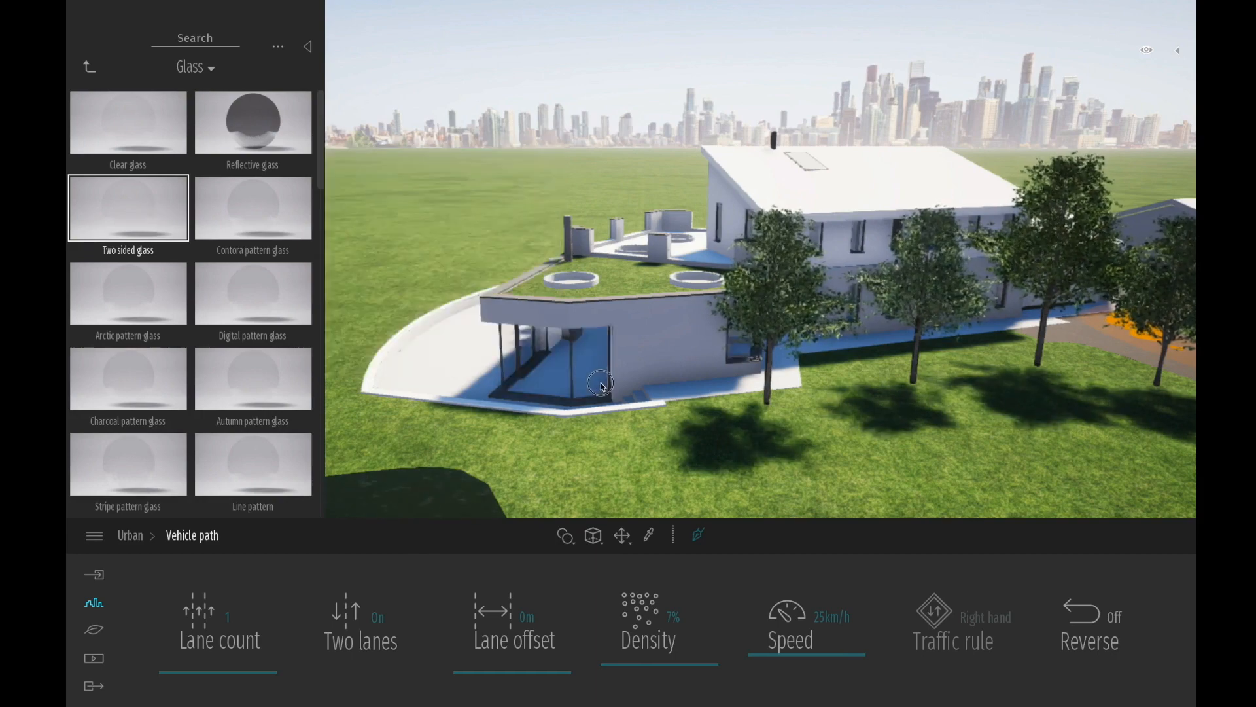
left_click_drag(115, 222, 857, 238)
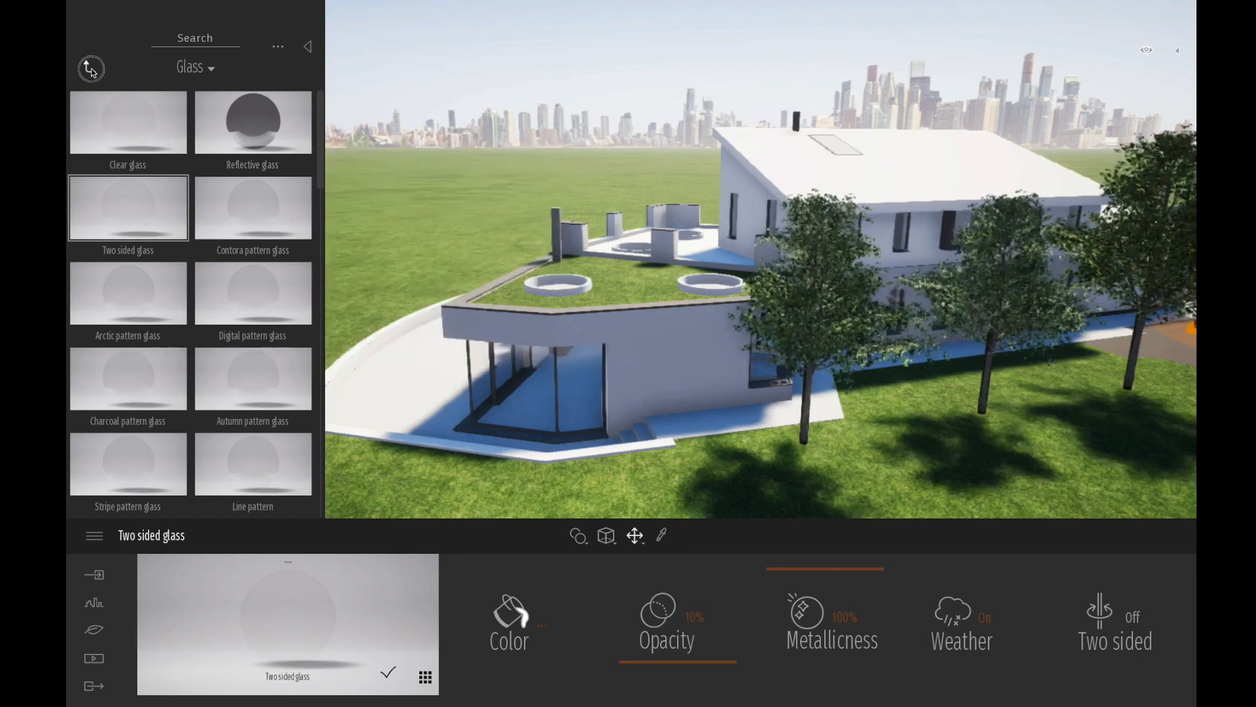
Step: Apply the Ipe A wood material to the outer walls of the house's single-storey wing
left_click(90, 67)
left_click(242, 235)
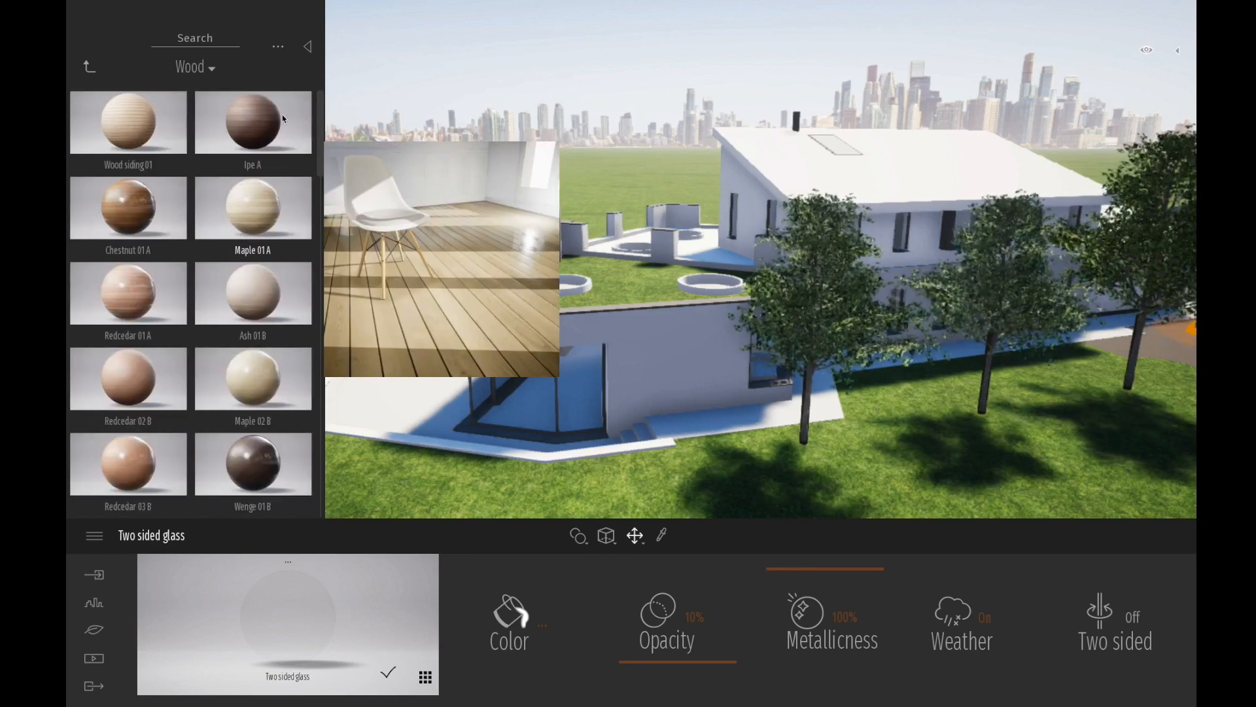
left_click_drag(278, 134, 672, 359)
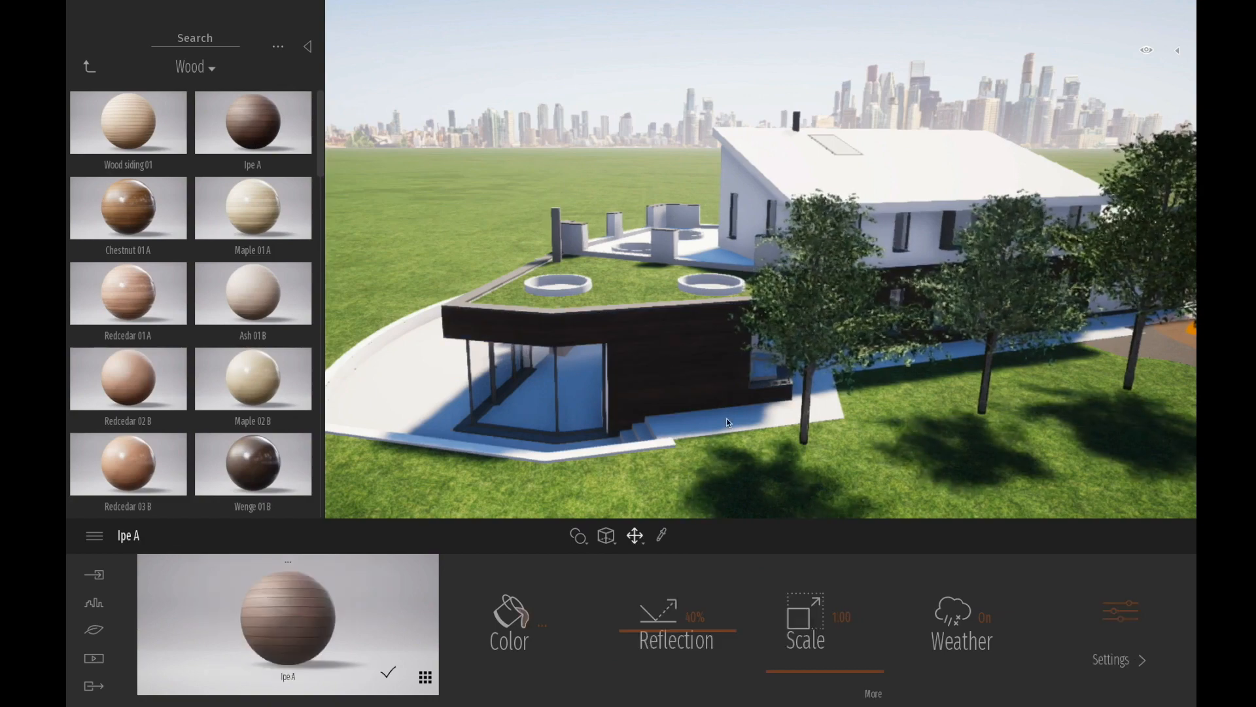
scroll(705, 393, "up", 5)
scroll(700, 394, "down", 1)
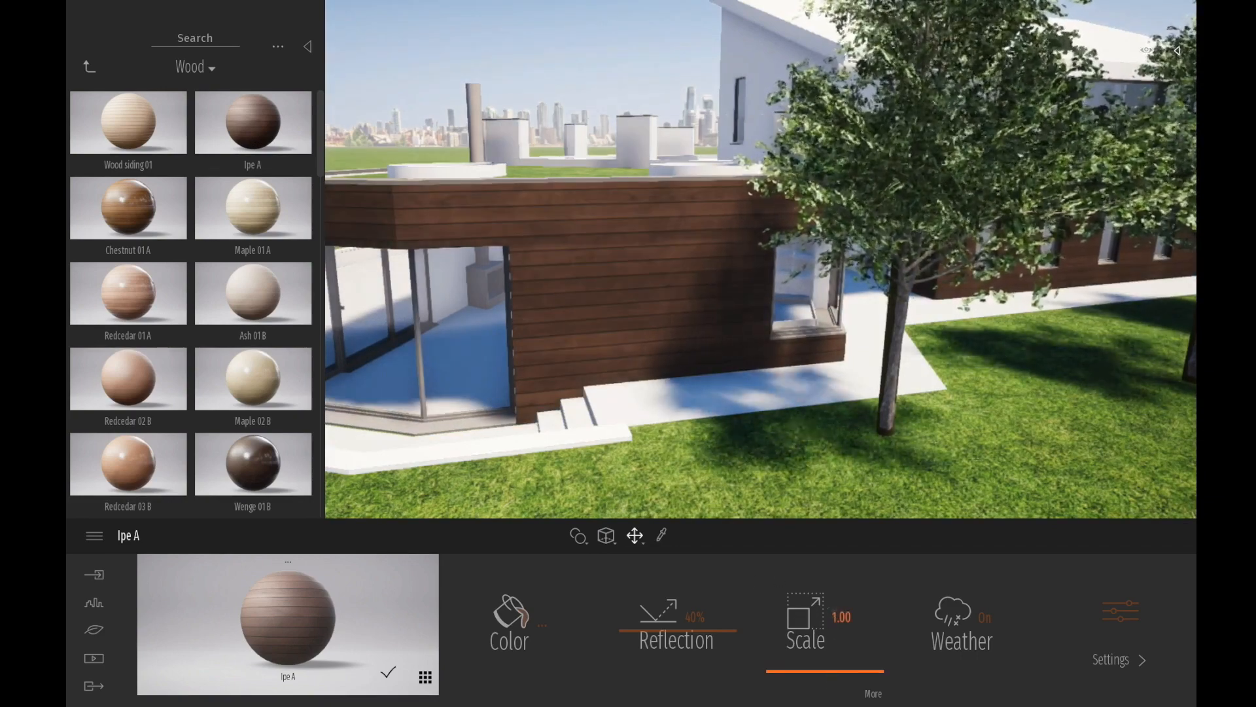
Step: Set the scale of the Ipe A cladding to 1.40
double_click(844, 616)
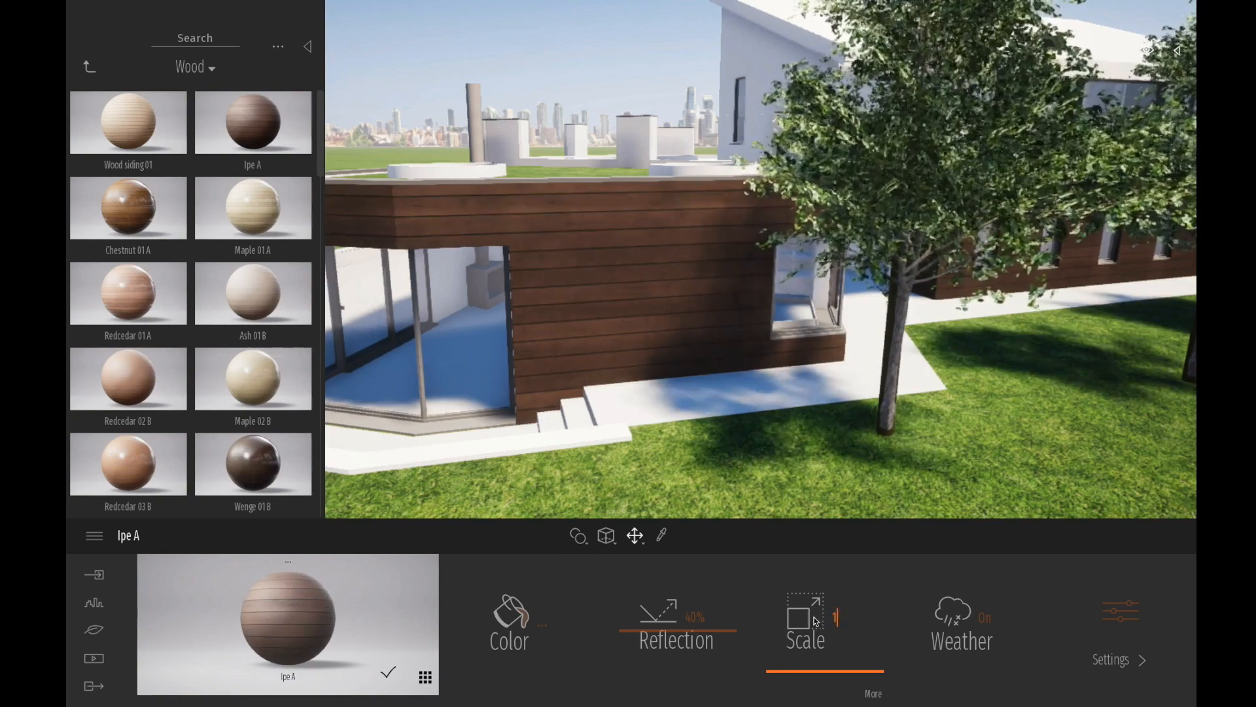
key("Return")
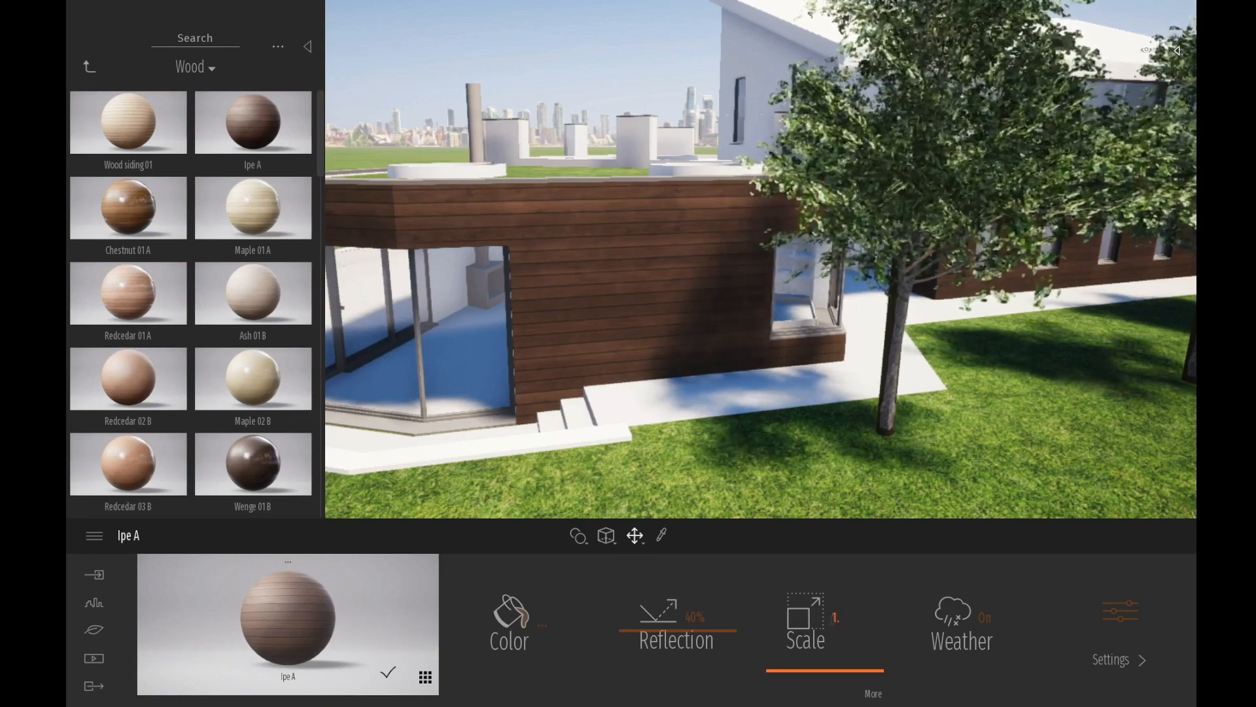
double_click(839, 617)
middle_click_drag(651, 336, 935, 357)
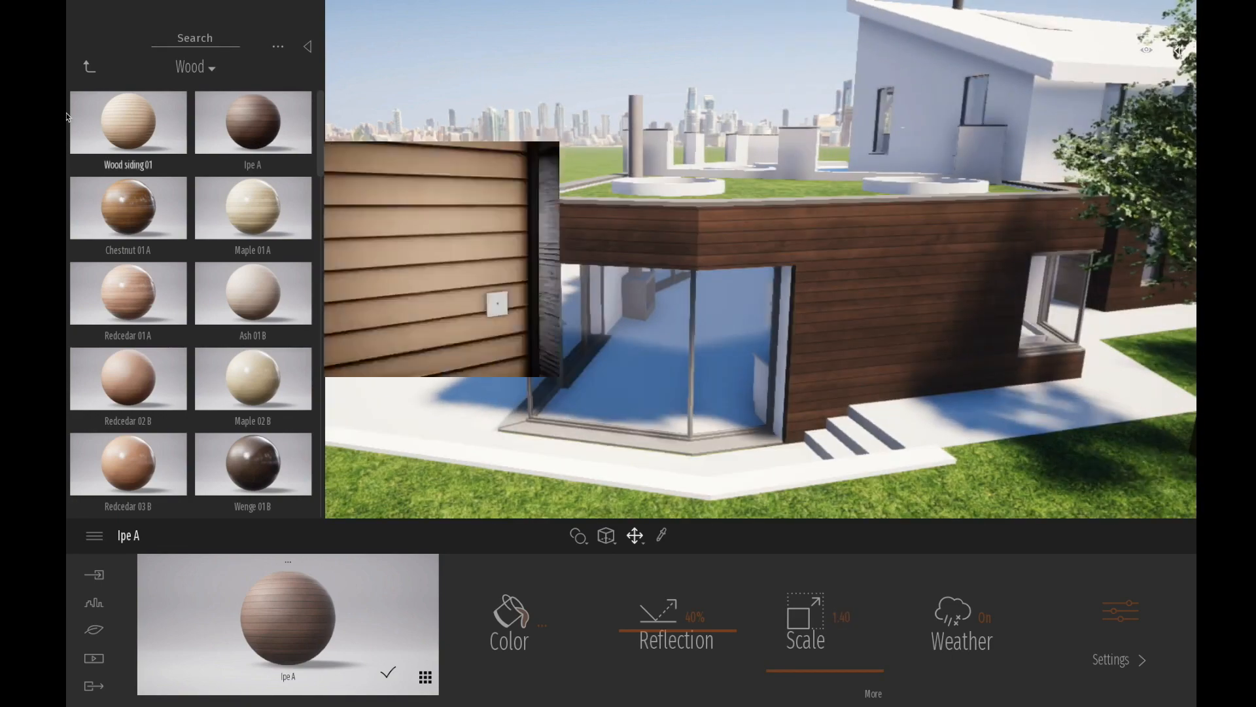
Step: Apply the Slate cobblestone manmade ground material to the paving and steps around the single-storey wing
left_click(90, 68)
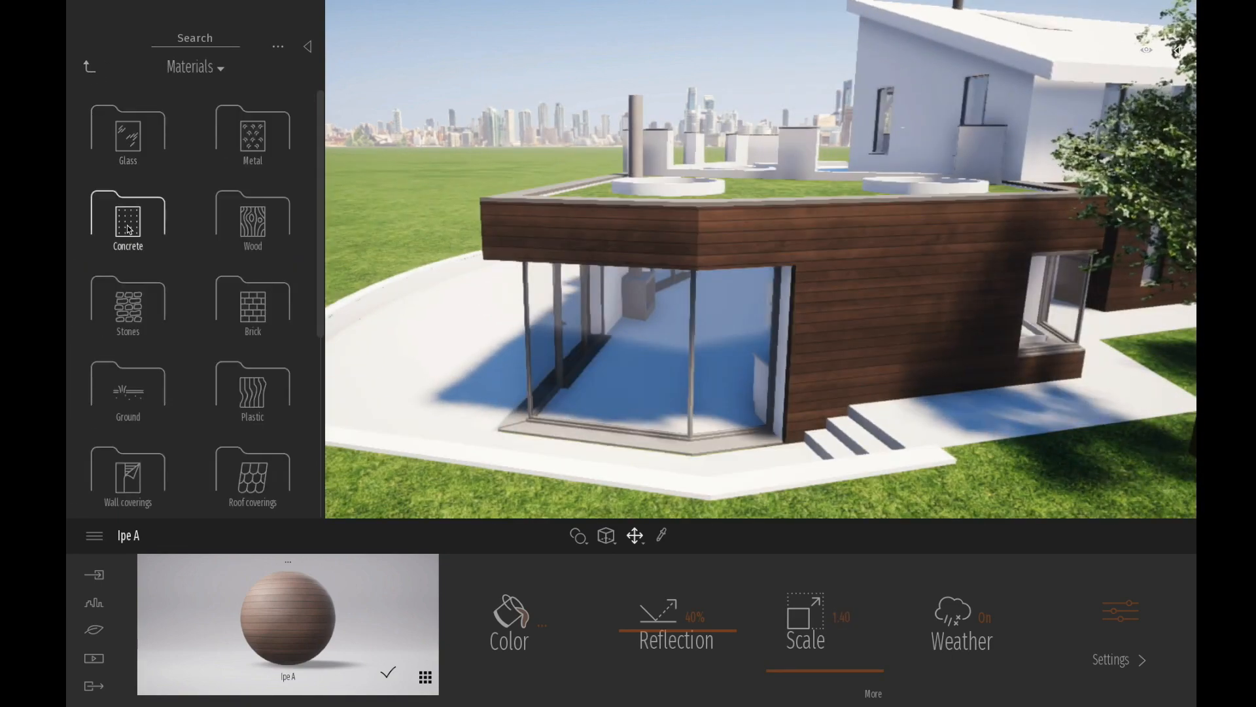
left_click(123, 400)
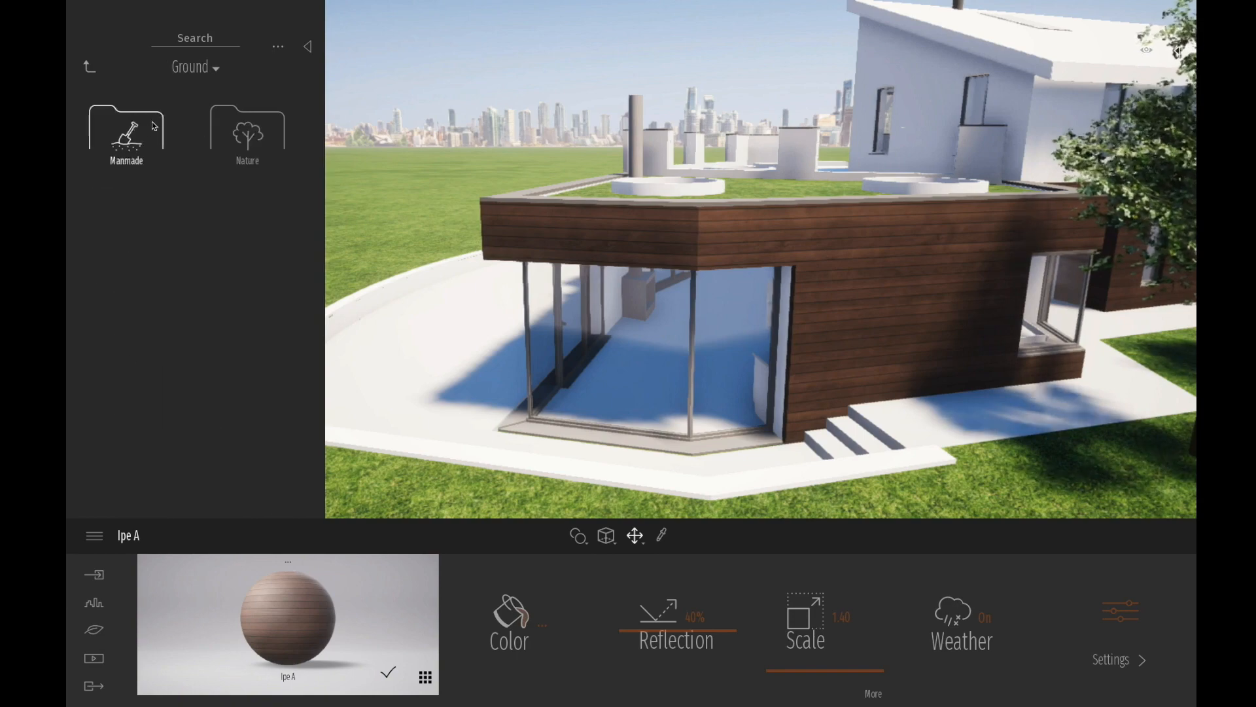
left_click(128, 131)
scroll(244, 295, "down", 3)
scroll(279, 406, "down", 1)
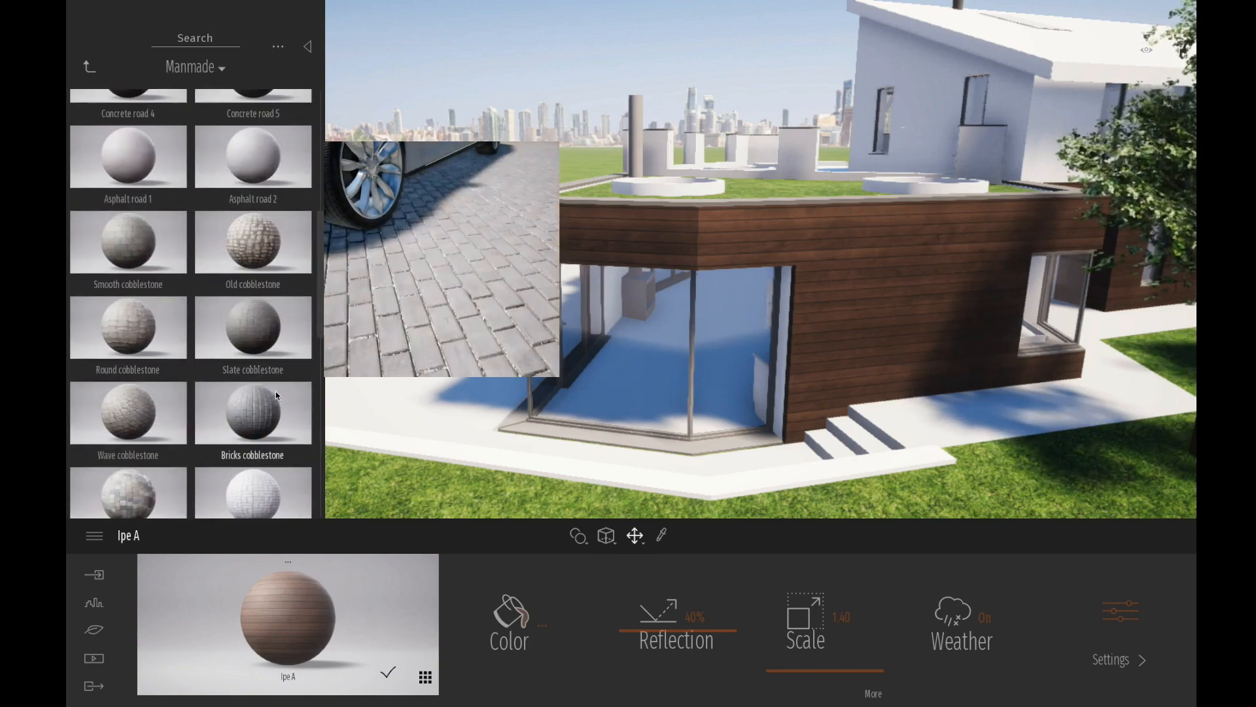
left_click_drag(263, 344, 751, 465)
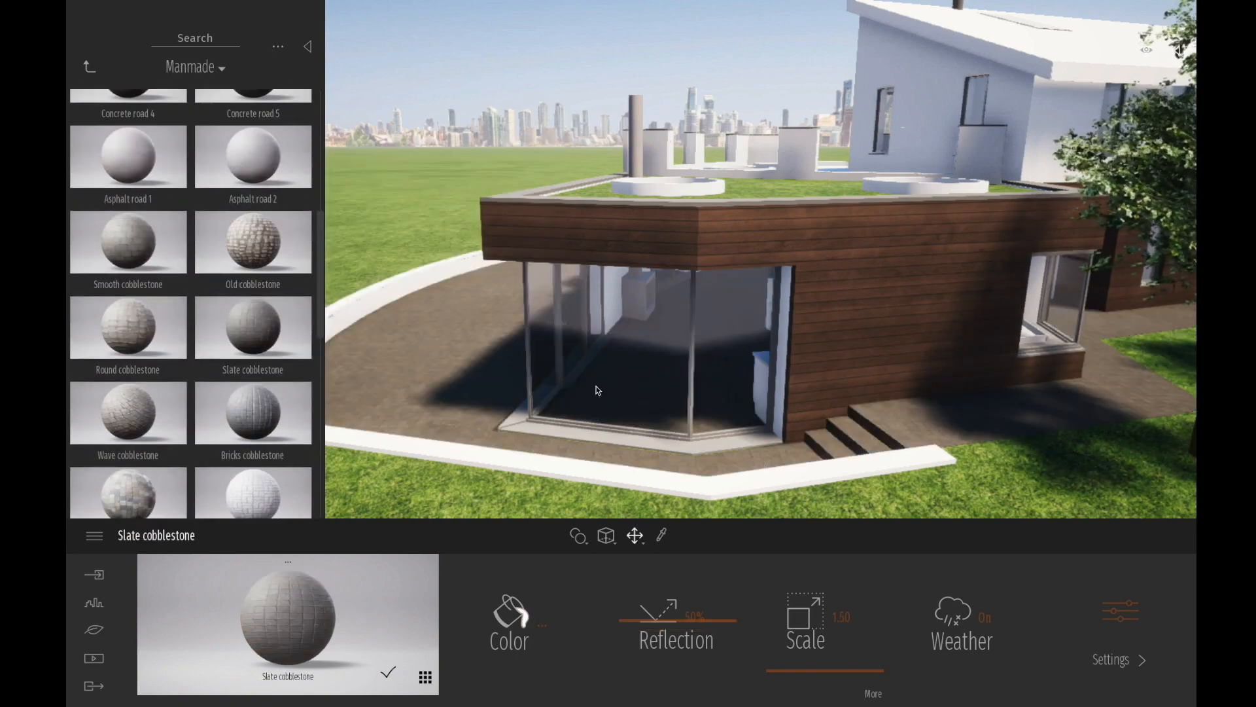
Step: Try Double cobblestone on the low wall edging the terrace and Asphalt road 1 on the house's upper-storey walls
scroll(272, 452, "down", 1)
left_click_drag(272, 454, 711, 487)
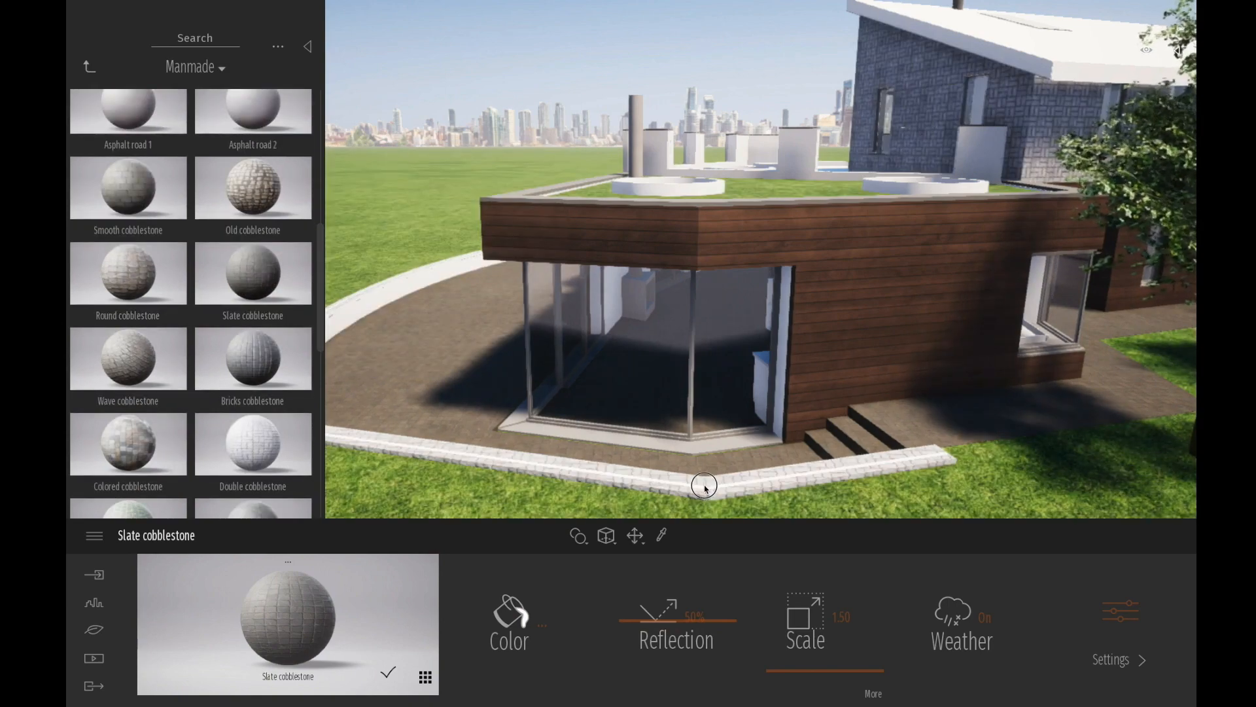
left_click(703, 482)
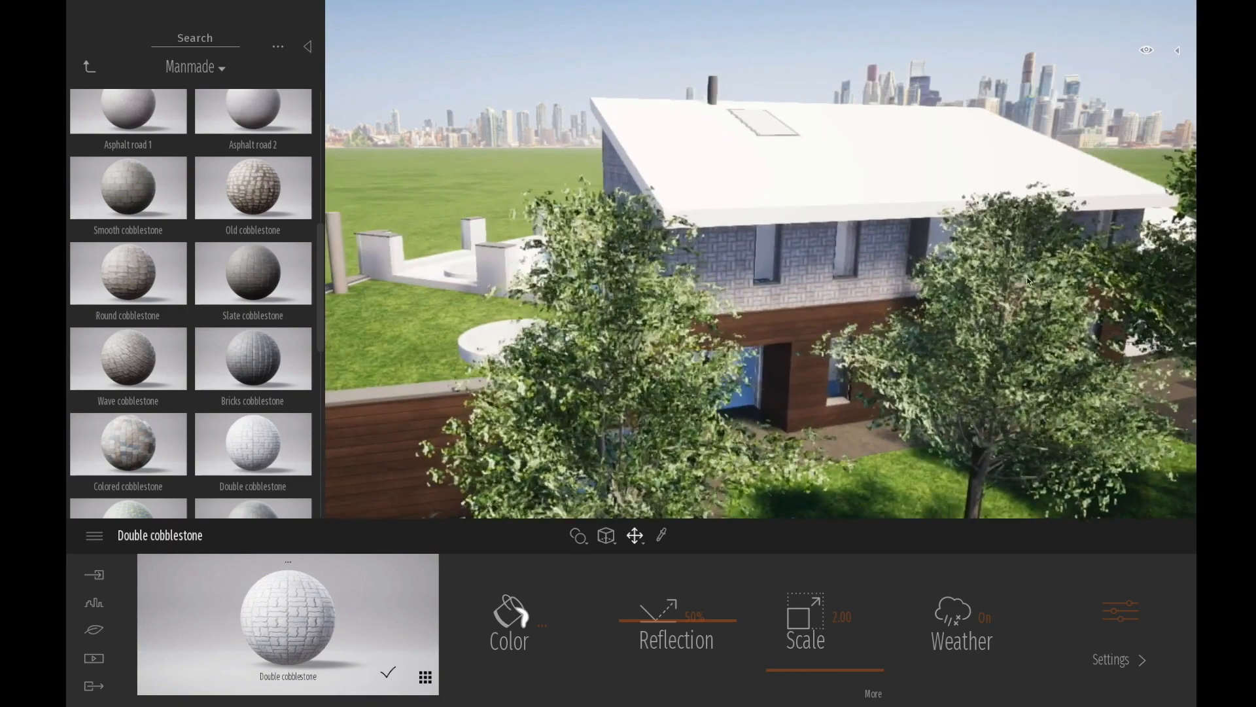
right_click_drag(1026, 277, 1194, 255)
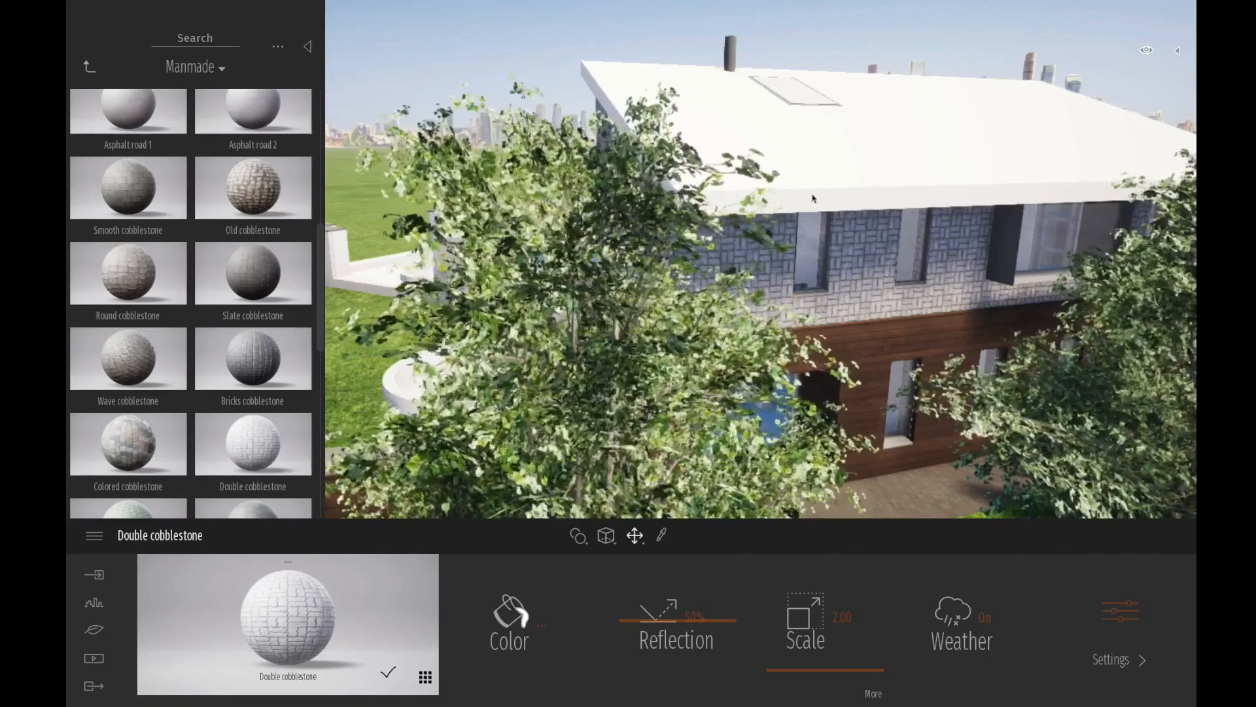
left_click_drag(140, 142, 838, 251)
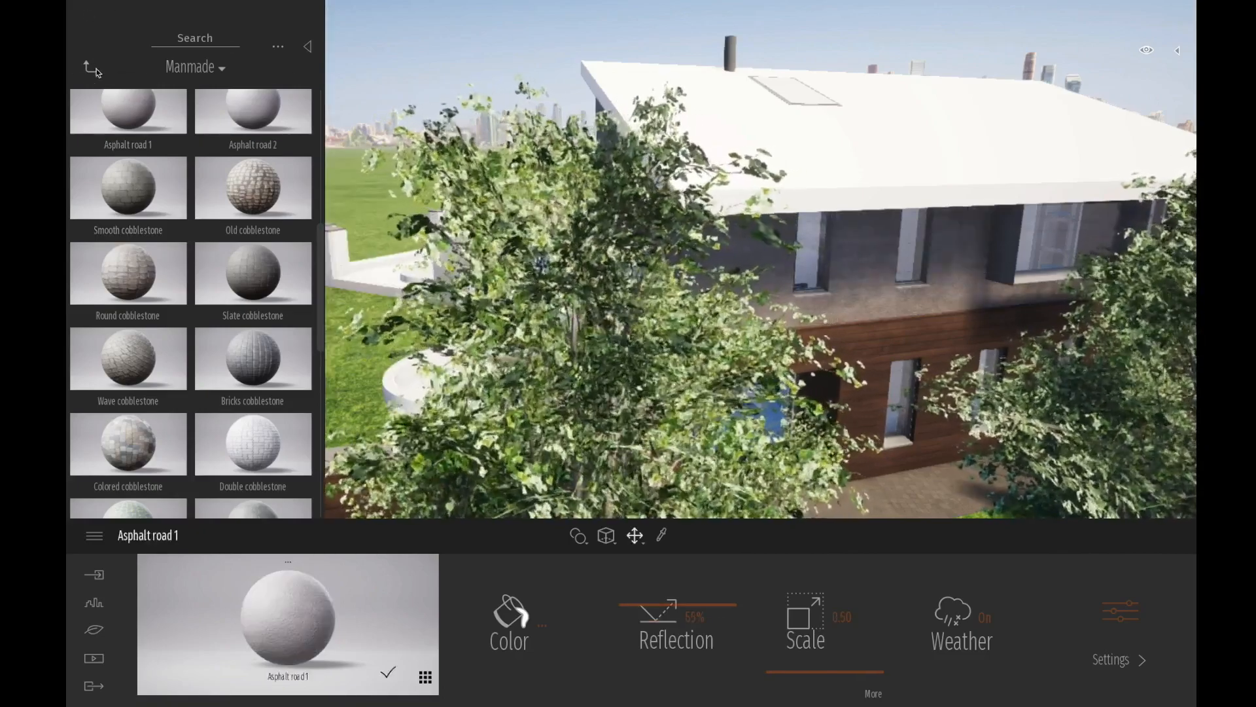
Step: Apply the Roughcast coating 02 wall covering to the house's upper-storey walls
left_click(92, 67)
left_click(91, 67)
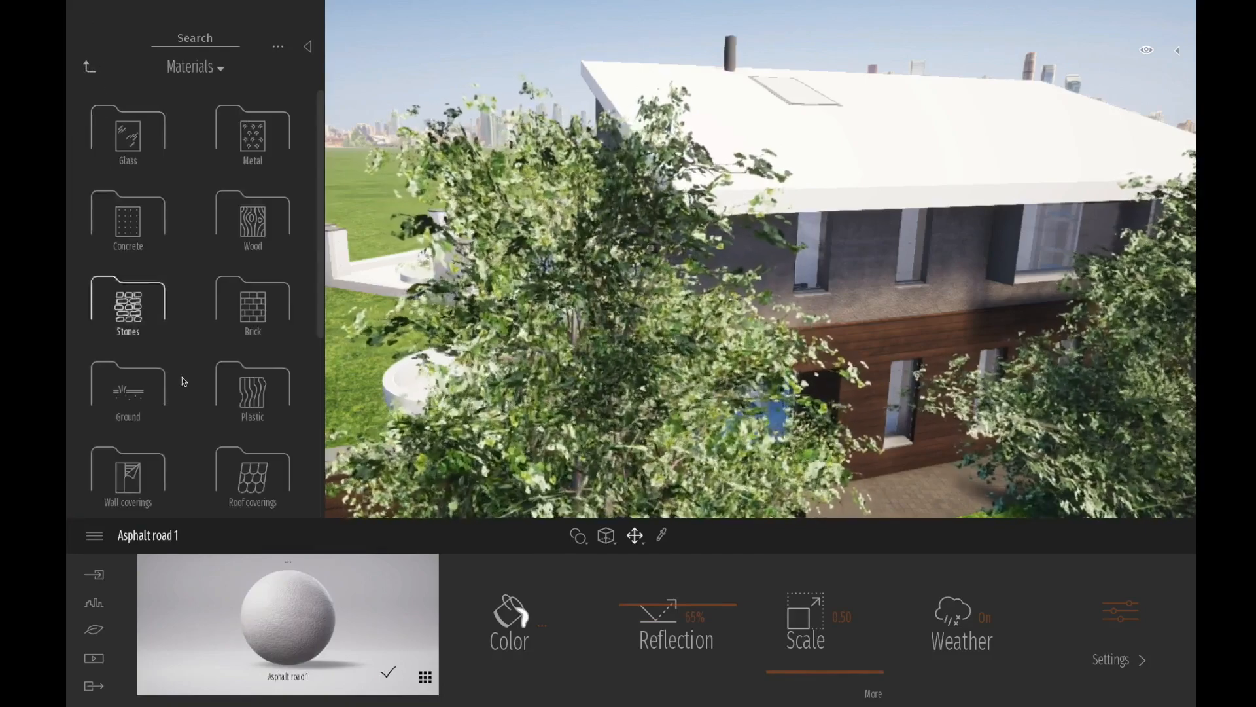
scroll(182, 378, "down", 3)
left_click(126, 418)
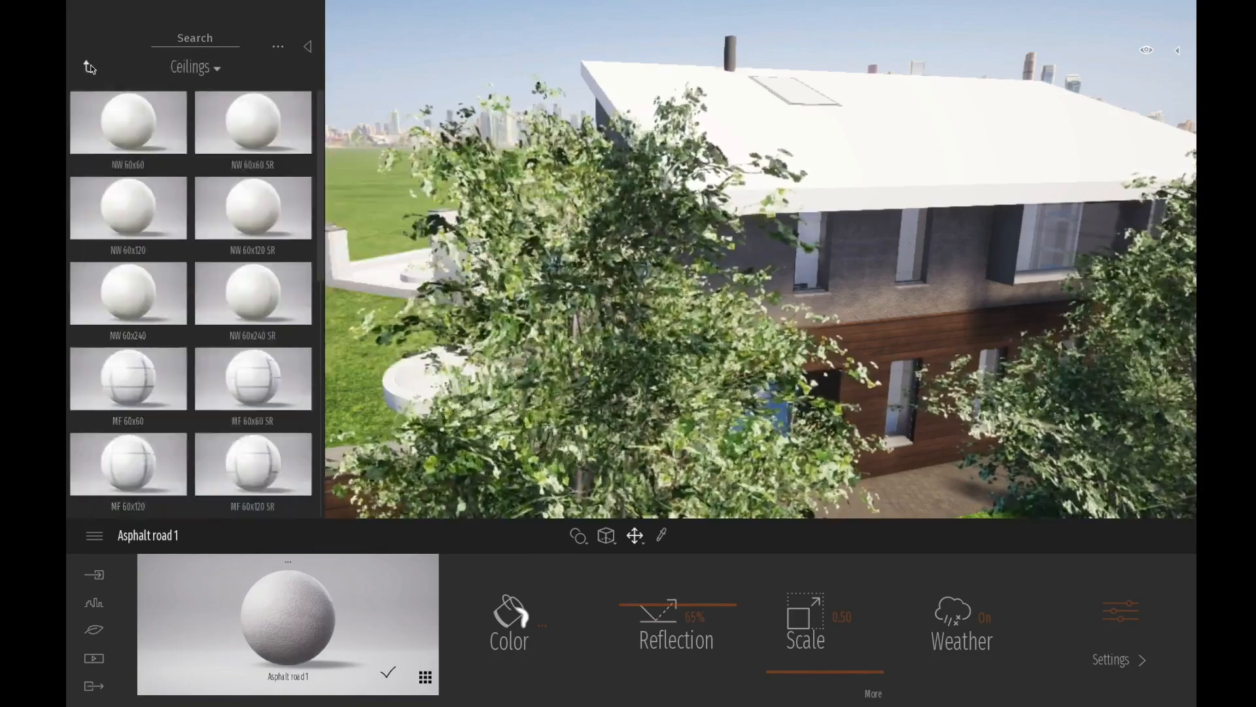
left_click(90, 68)
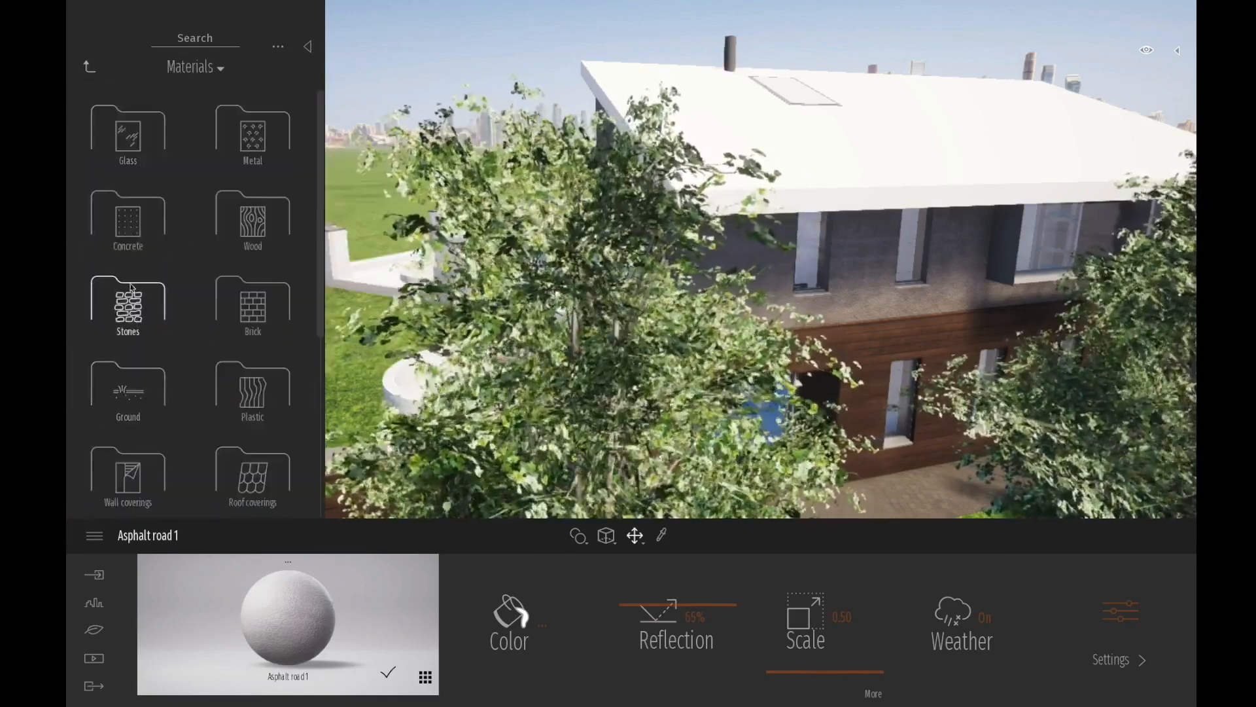
left_click(127, 477)
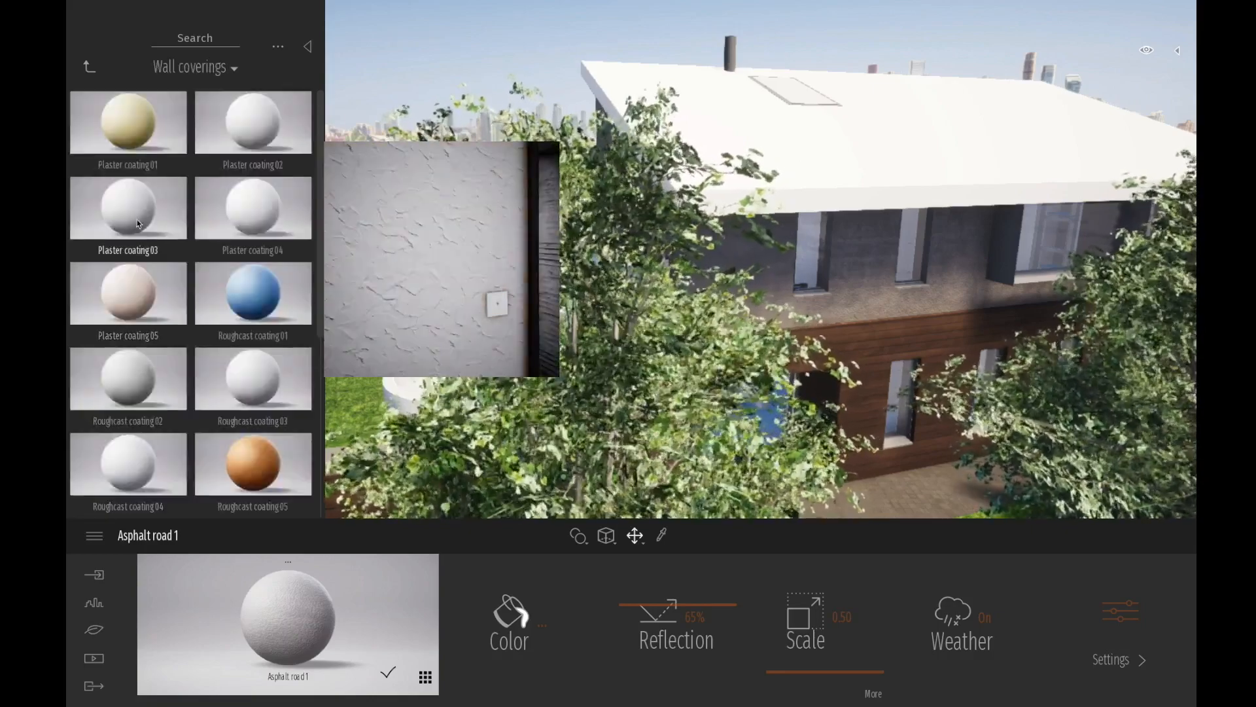
left_click_drag(134, 379, 866, 271)
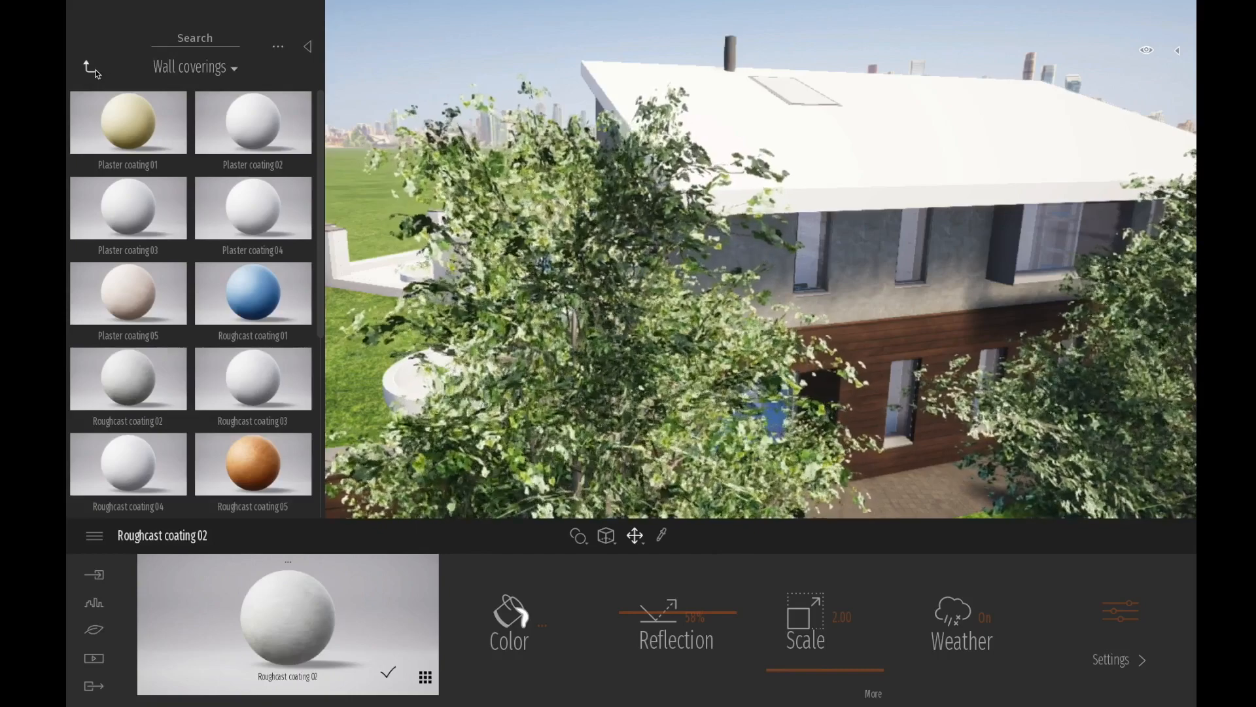
Step: Apply the Roof covering 04 material to the main pitched roof
left_click(85, 66)
left_click(84, 66)
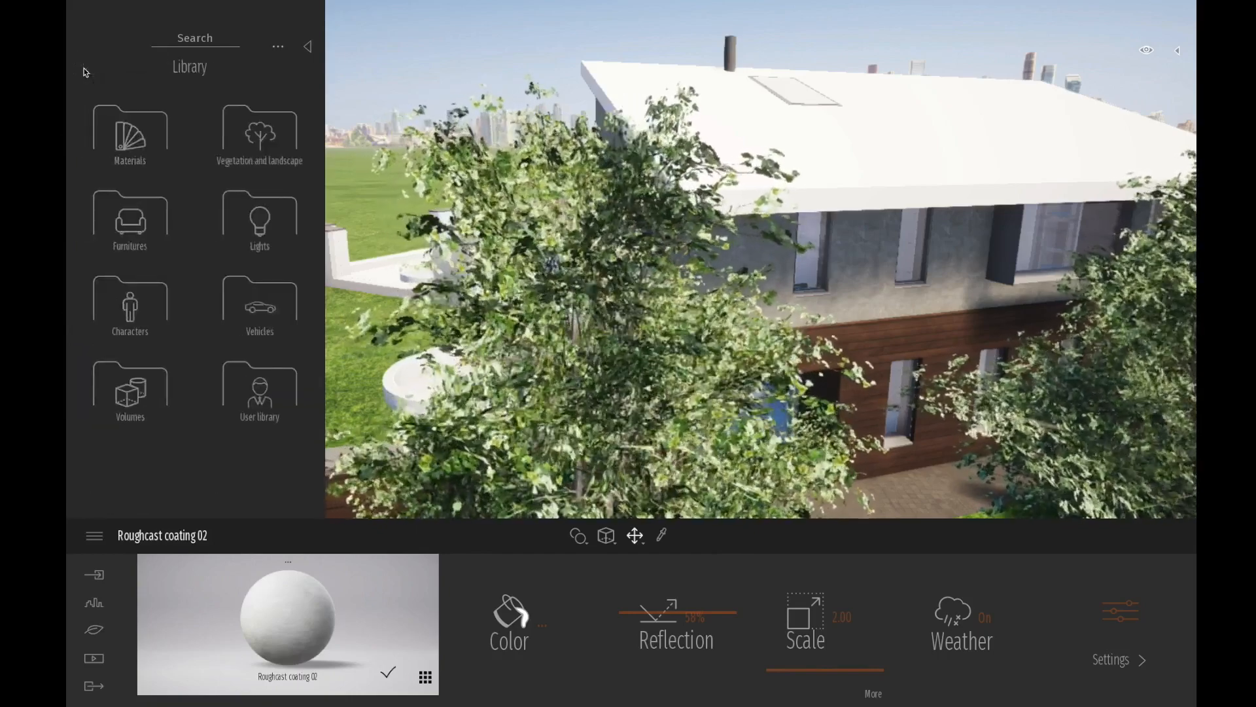
left_click(139, 163)
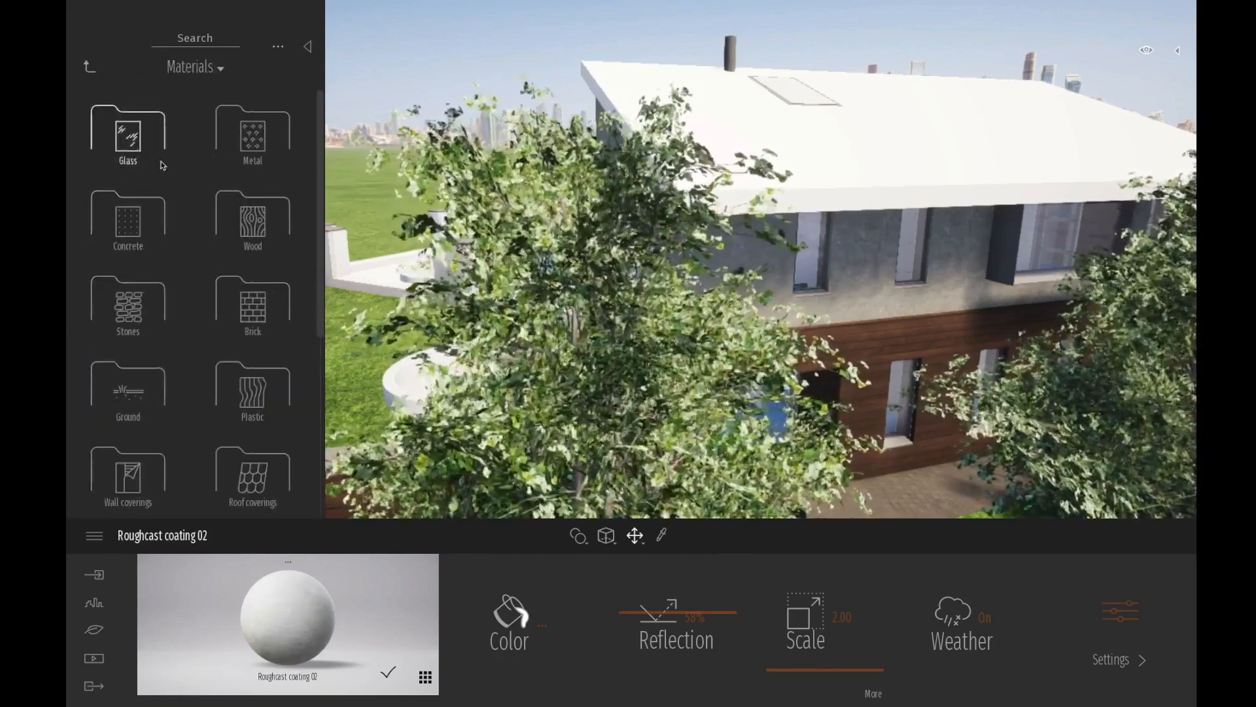
left_click(261, 328)
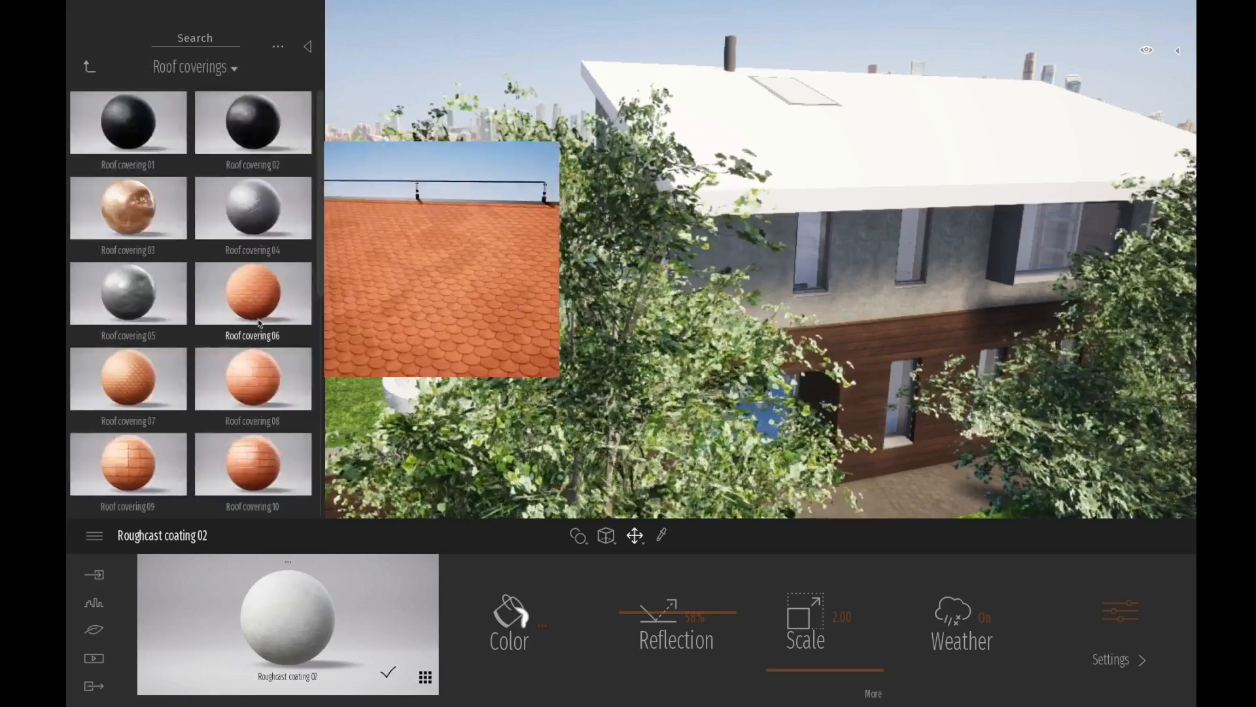
left_click_drag(265, 198, 898, 169)
Step: Replace the main pitched roof's material with Roof covering 21
mouse_move(259, 290)
scroll(259, 291, "down", 3)
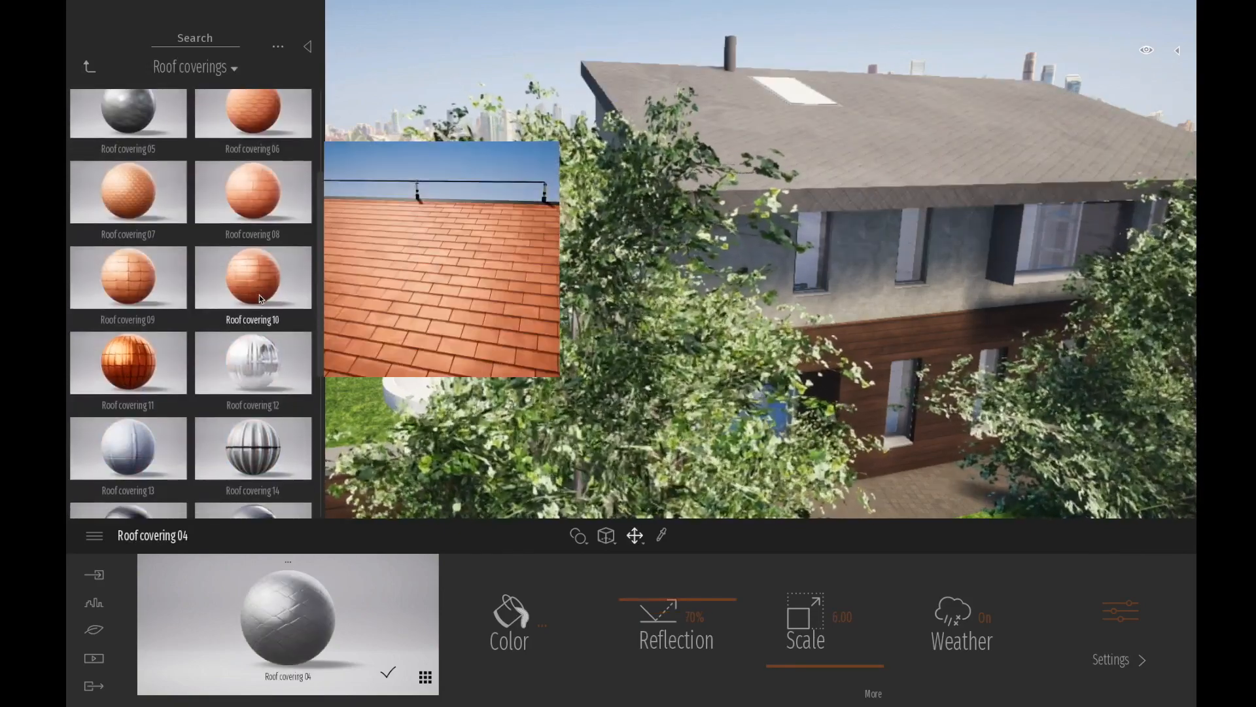
scroll(258, 294, "down", 1)
left_click_drag(255, 314, 254, 340)
scroll(252, 347, "down", 3)
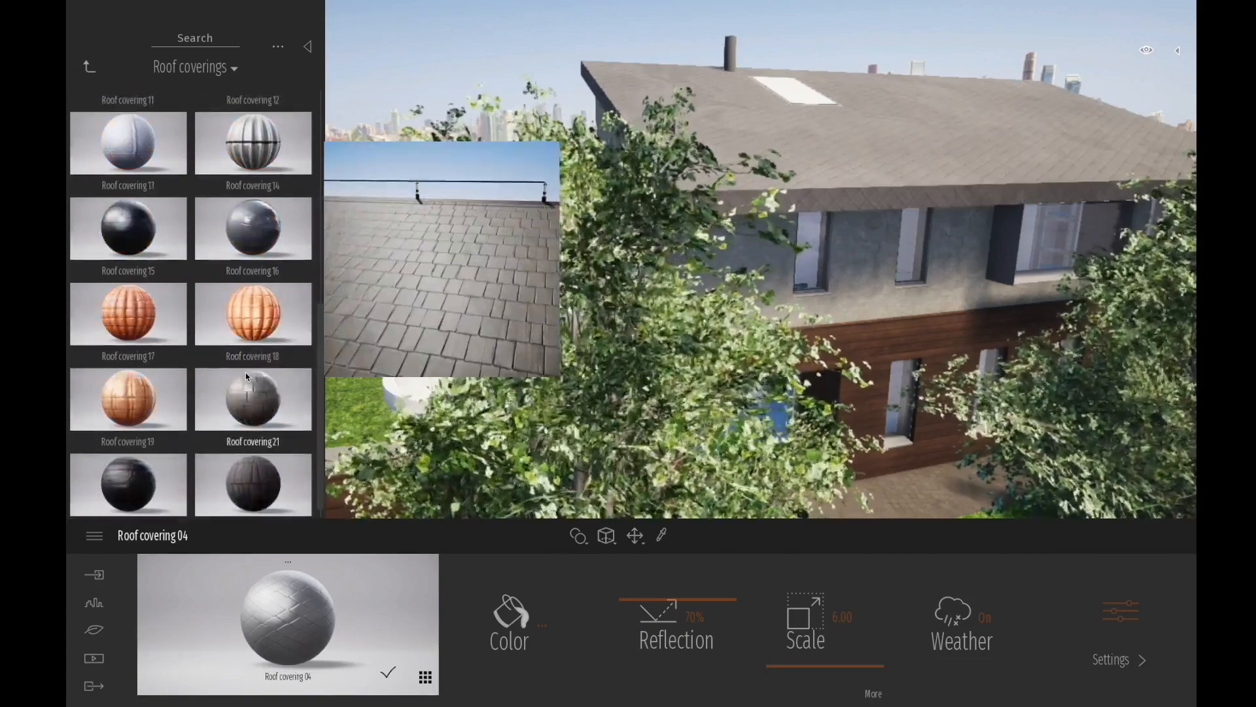
left_click_drag(252, 405, 665, 175)
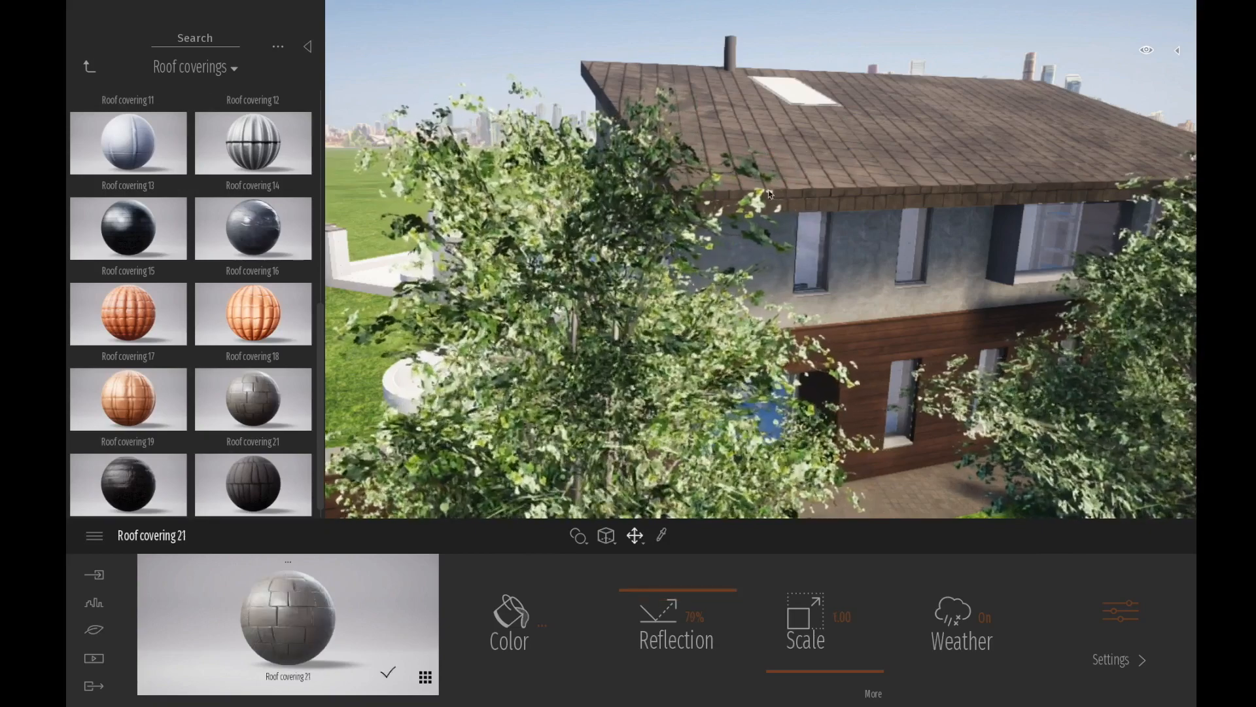
Step: Apply the Plaster coating 02 wall covering to the upper-storey walls facing the roof terrace
right_click_drag(701, 237, 668, 252)
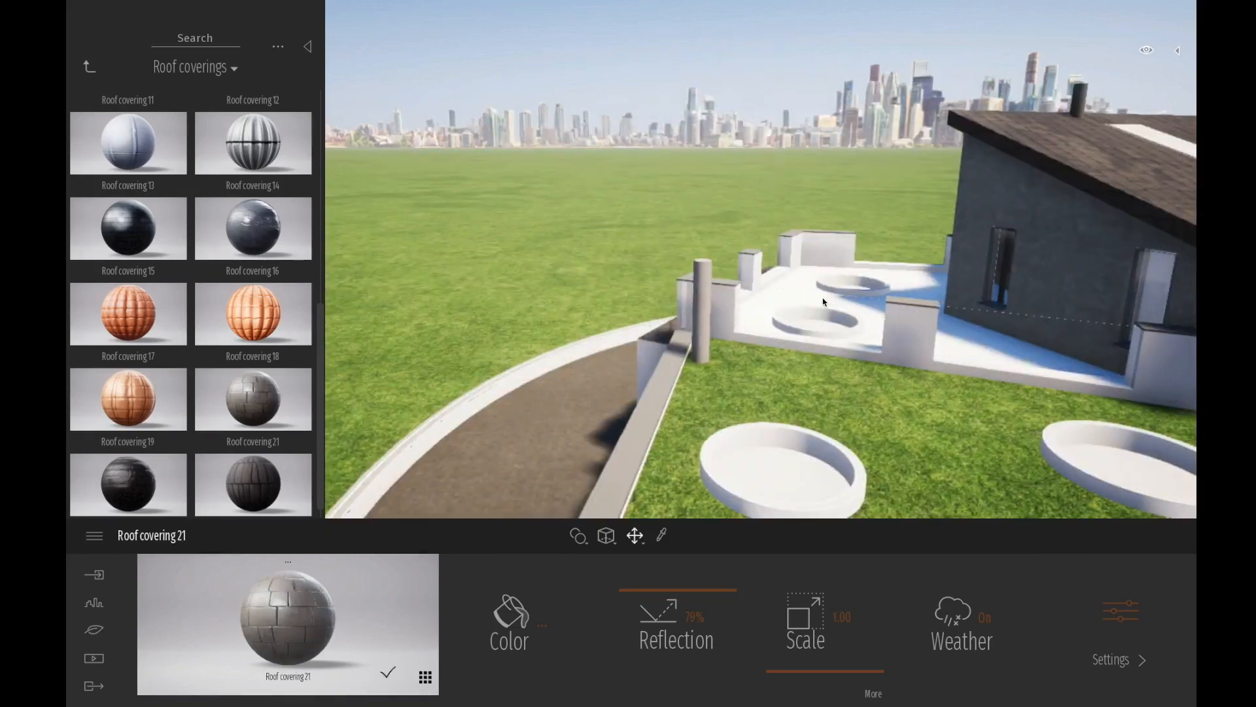
right_click_drag(823, 299, 916, 301)
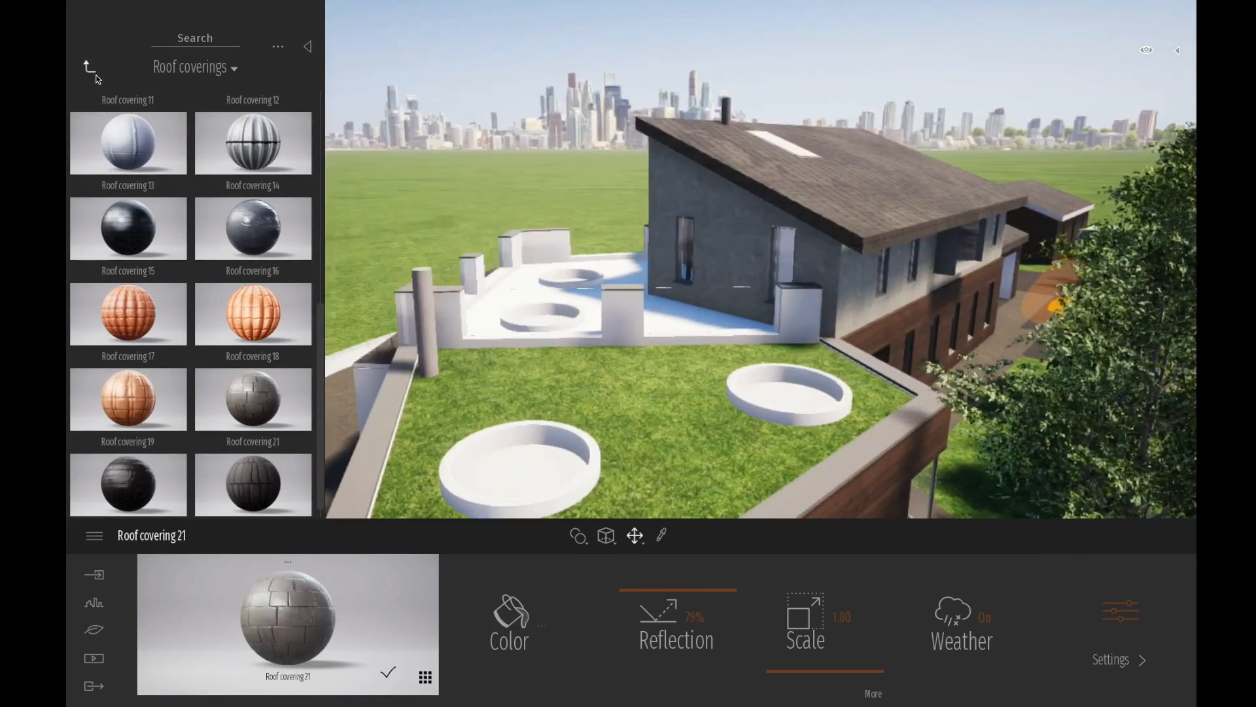
left_click(89, 67)
scroll(134, 373, "down", 3)
left_click(128, 399)
left_click_drag(581, 229, 718, 257)
middle_click_drag(591, 293, 733, 346)
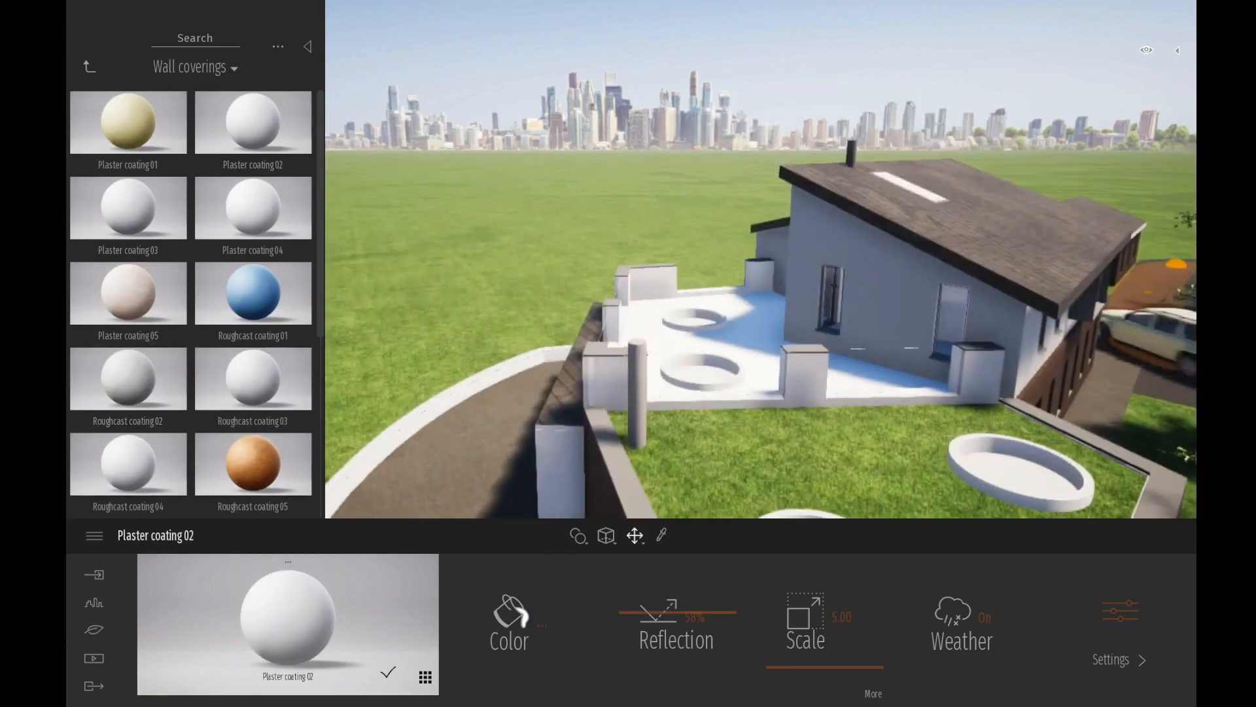
Step: Apply the Clear glass material to the pitched roof's skylight and the round rooflights on the roof terrace
left_click(90, 66)
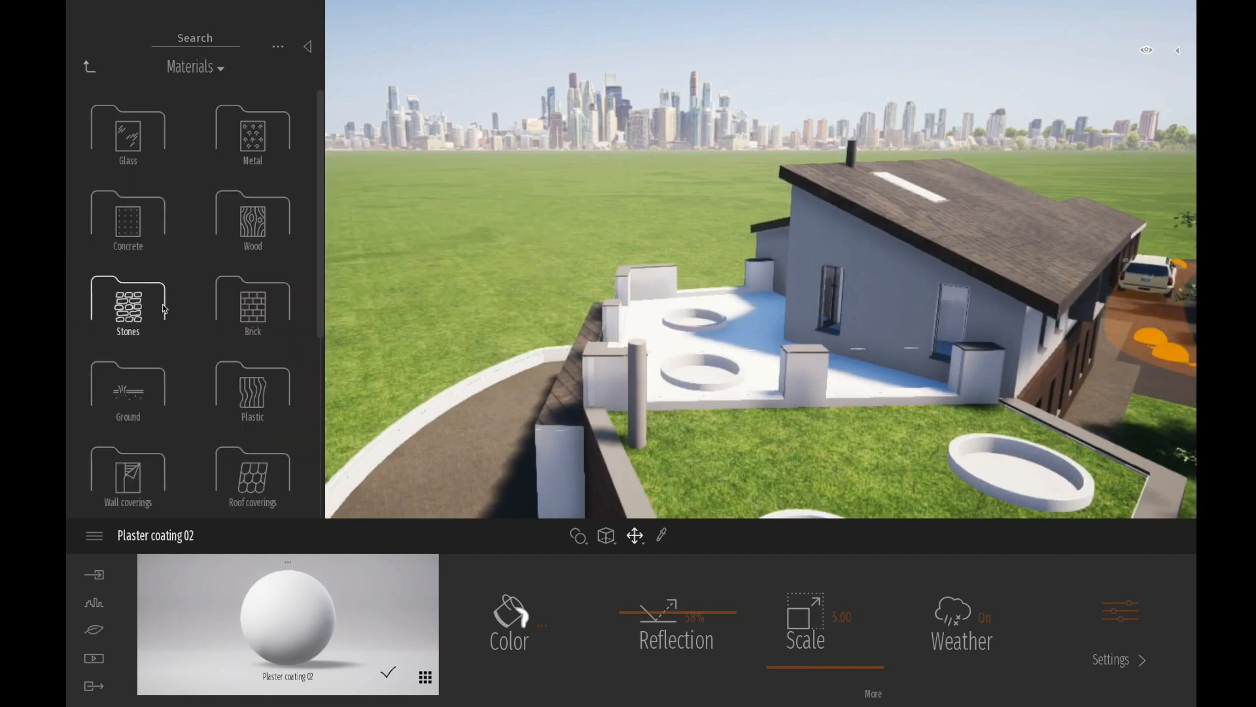
scroll(818, 359, "up", 3)
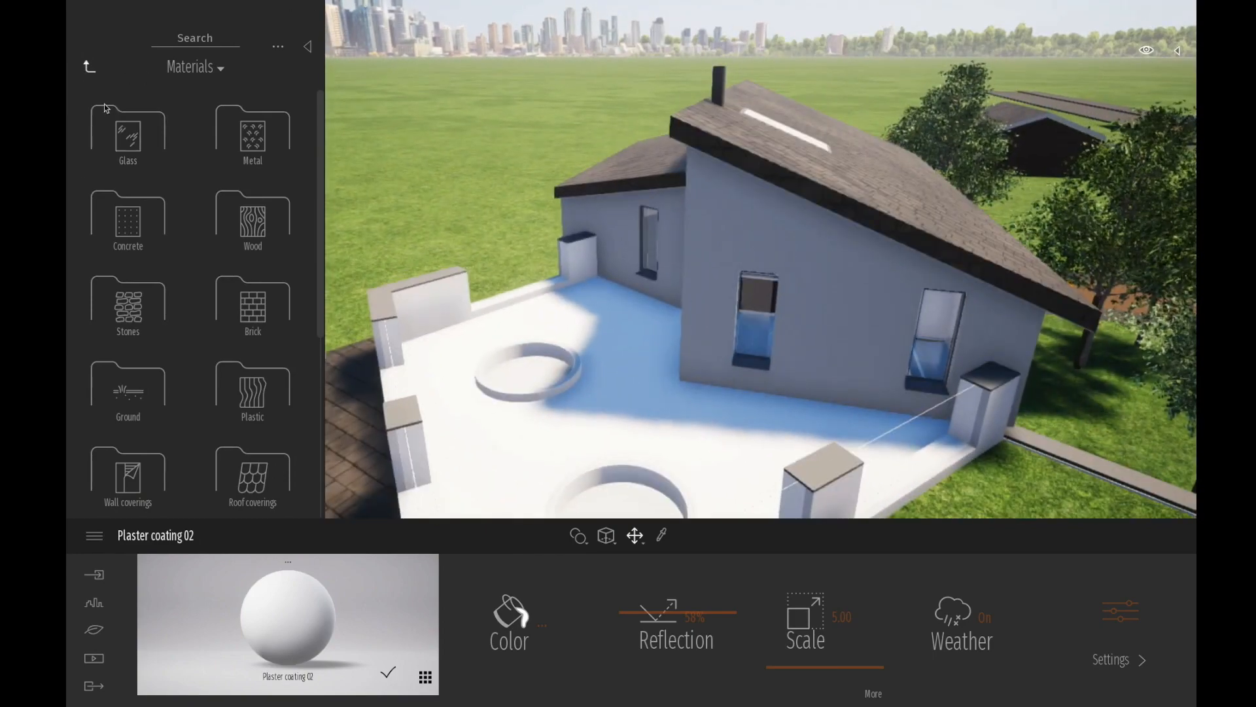
left_click(127, 144)
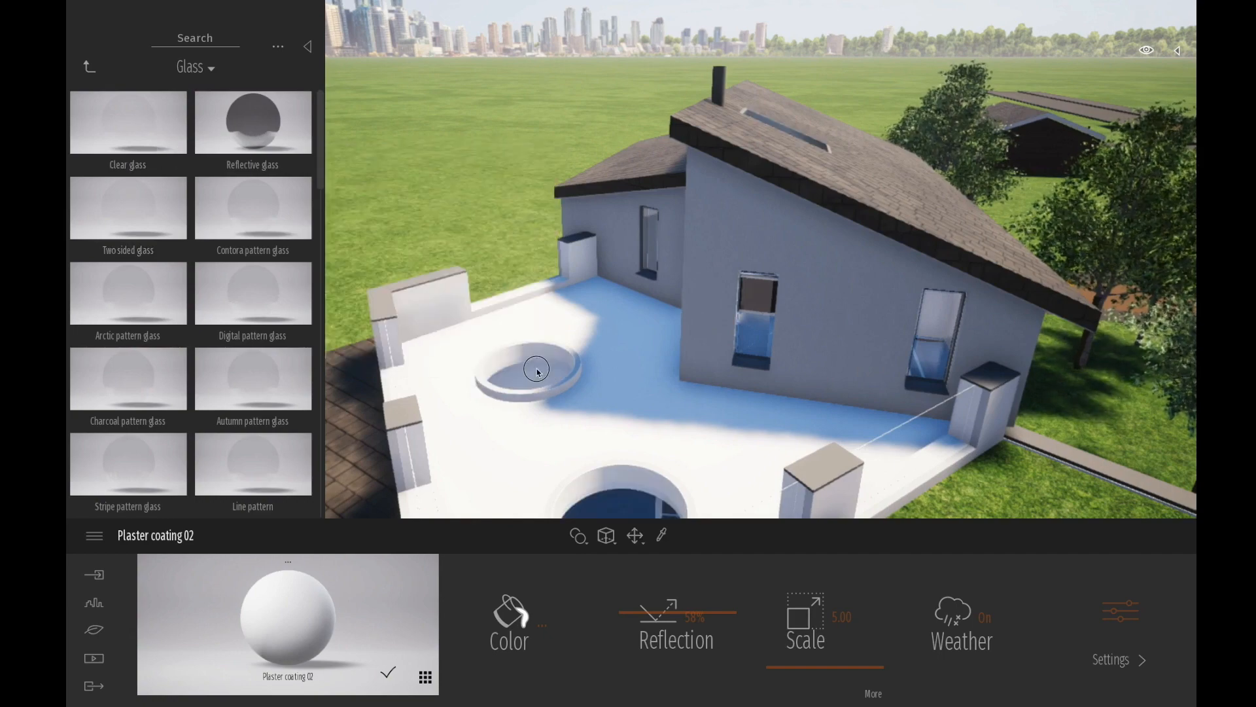
left_click(536, 369)
Step: Examine the terrace openings, garden-side glazed doors and balcony railings for surfaces that still need materials
middle_click_drag(638, 390, 639, 331)
right_click_drag(638, 390, 721, 379)
middle_click_drag(638, 390, 696, 435)
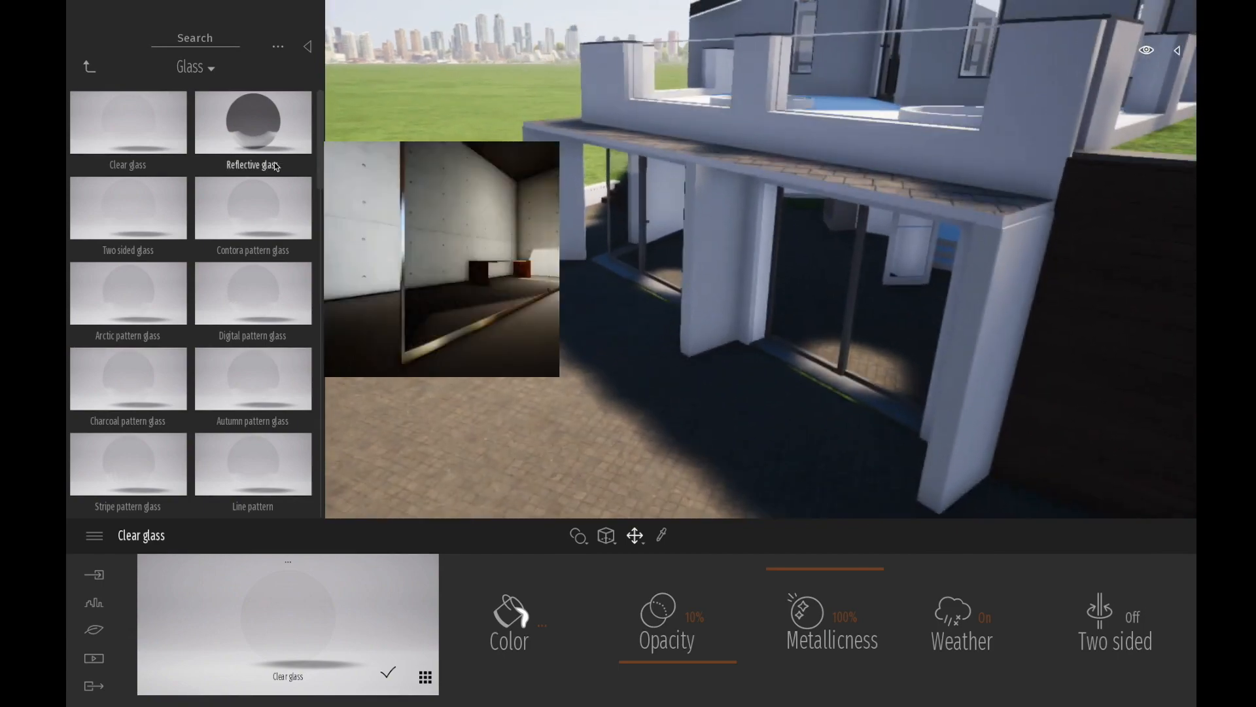
left_click(82, 66)
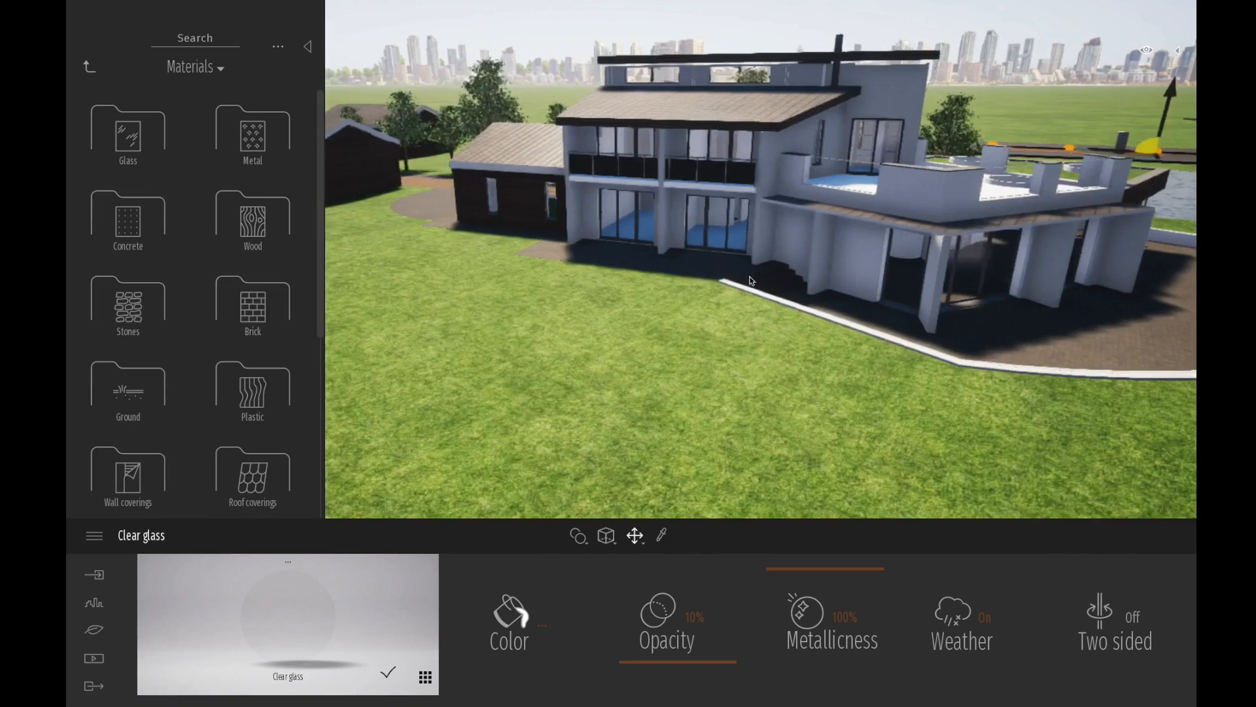
scroll(743, 280, "up", 6)
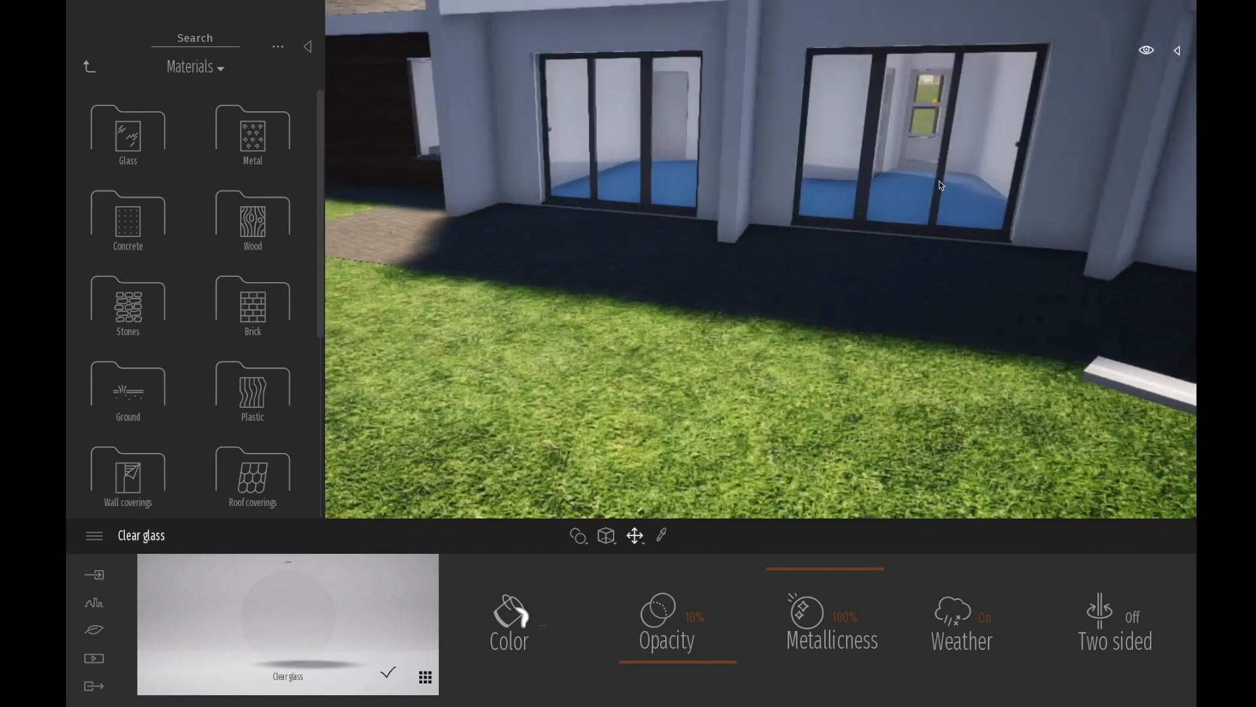
middle_click_drag(925, 203, 829, 278)
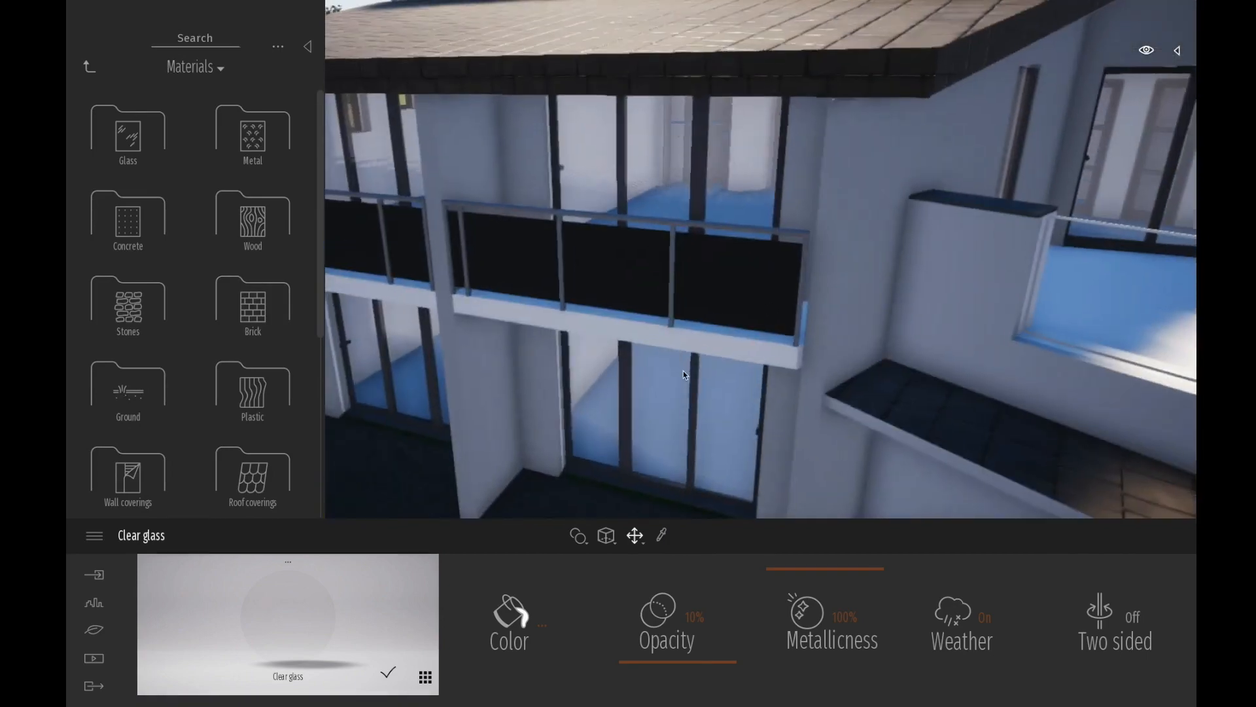
scroll(682, 371, "up", 3)
scroll(686, 368, "down", 3)
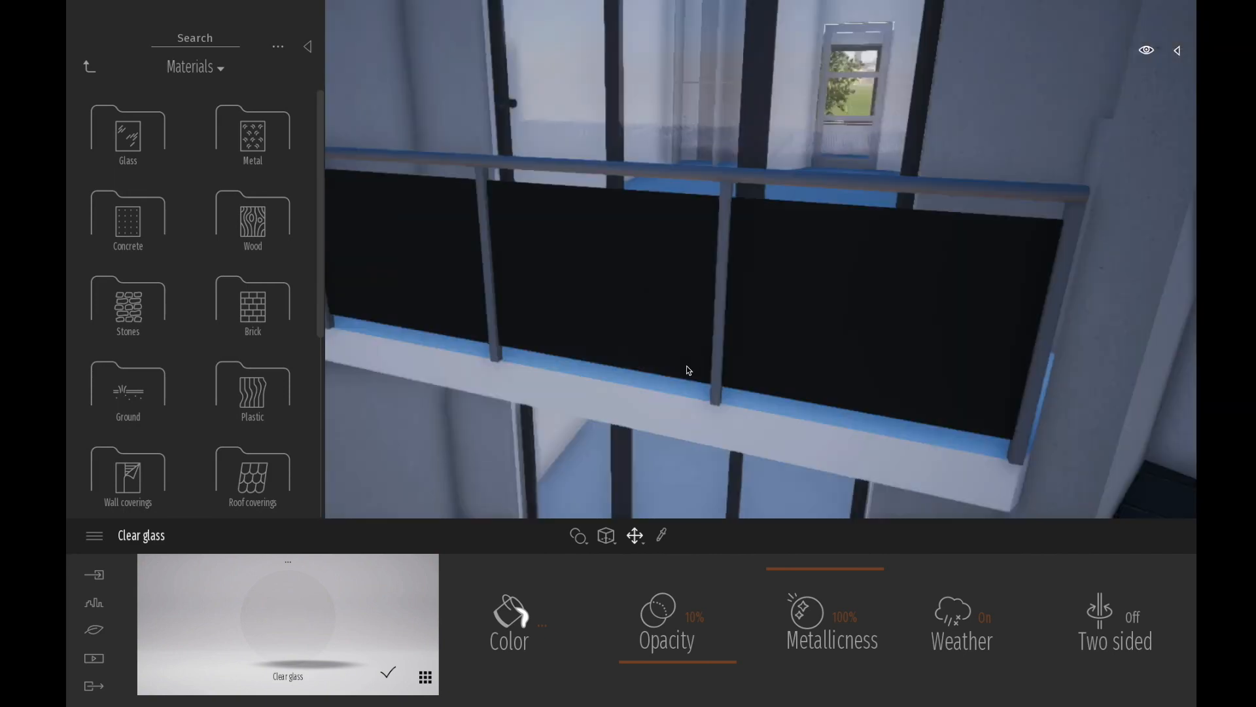
Step: Try the Chestnut 01 A and Ipe A woods on the house's interior floor, then settle on Redcedar 01 A
middle_click_drag(679, 390, 737, 370)
scroll(743, 368, "up", 2)
scroll(916, 294, "up", 5)
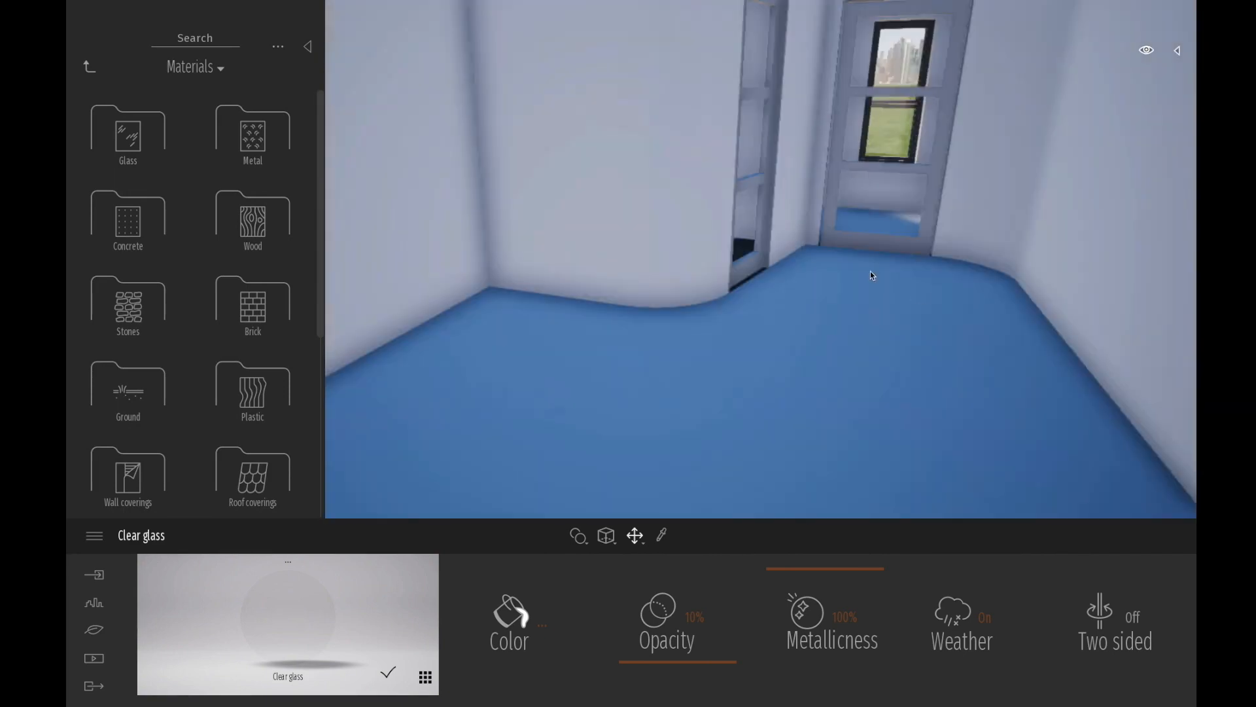
left_click(250, 218)
left_click_drag(127, 208, 681, 401)
left_click_drag(253, 124, 777, 365)
mouse_move(282, 309)
left_click_drag(127, 293, 661, 414)
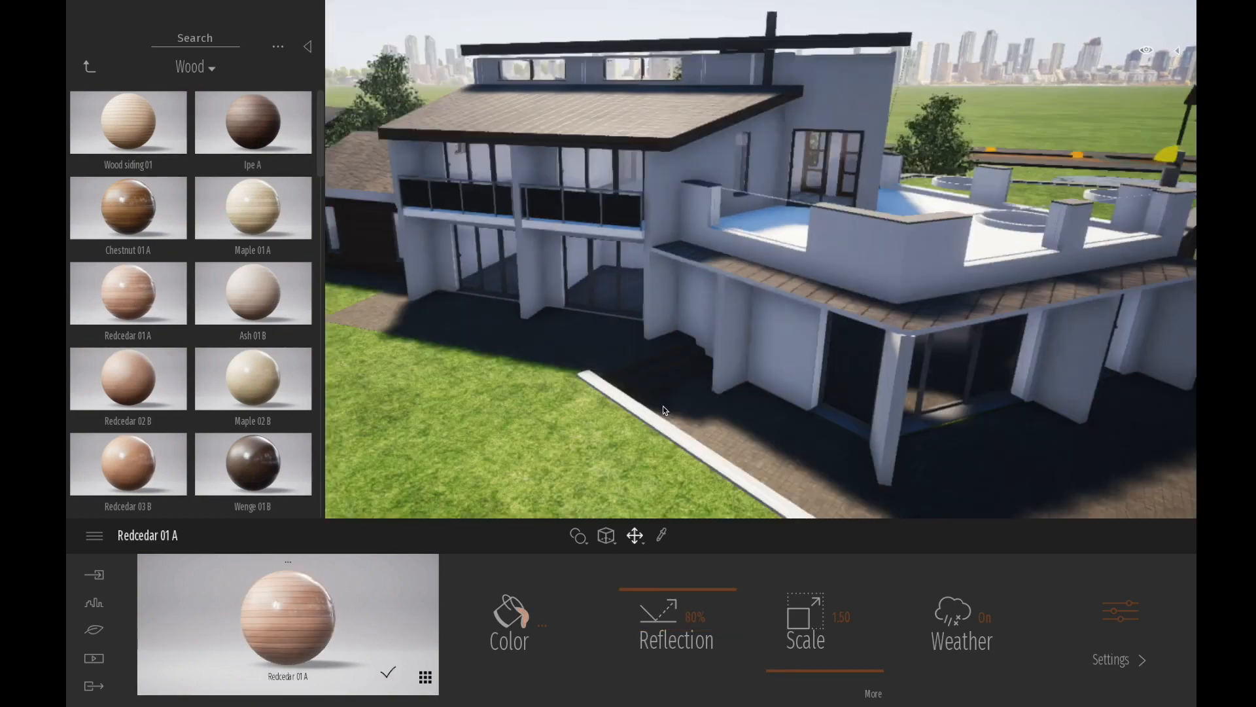
Step: Apply the Fine concrete 01 material to the roof terrace floor
left_click(91, 67)
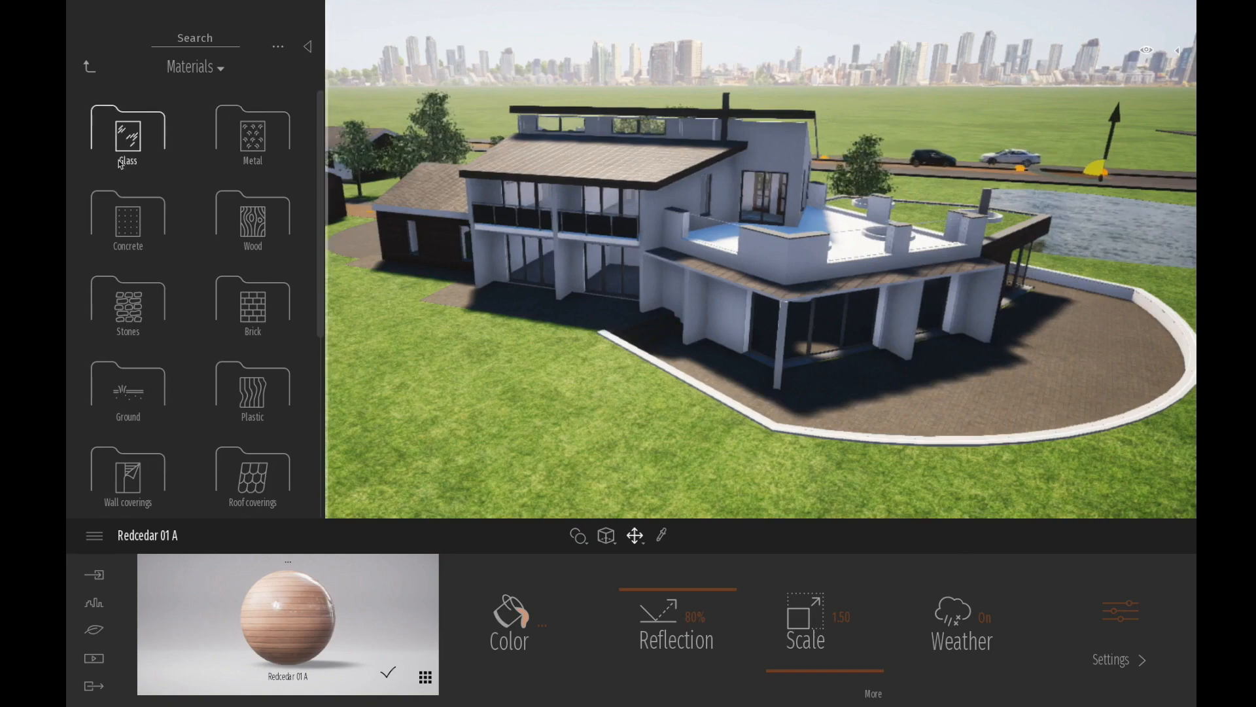
left_click(129, 232)
left_click_drag(253, 379, 865, 237)
middle_click_drag(865, 237, 972, 216)
middle_click_drag(580, 328, 467, 280)
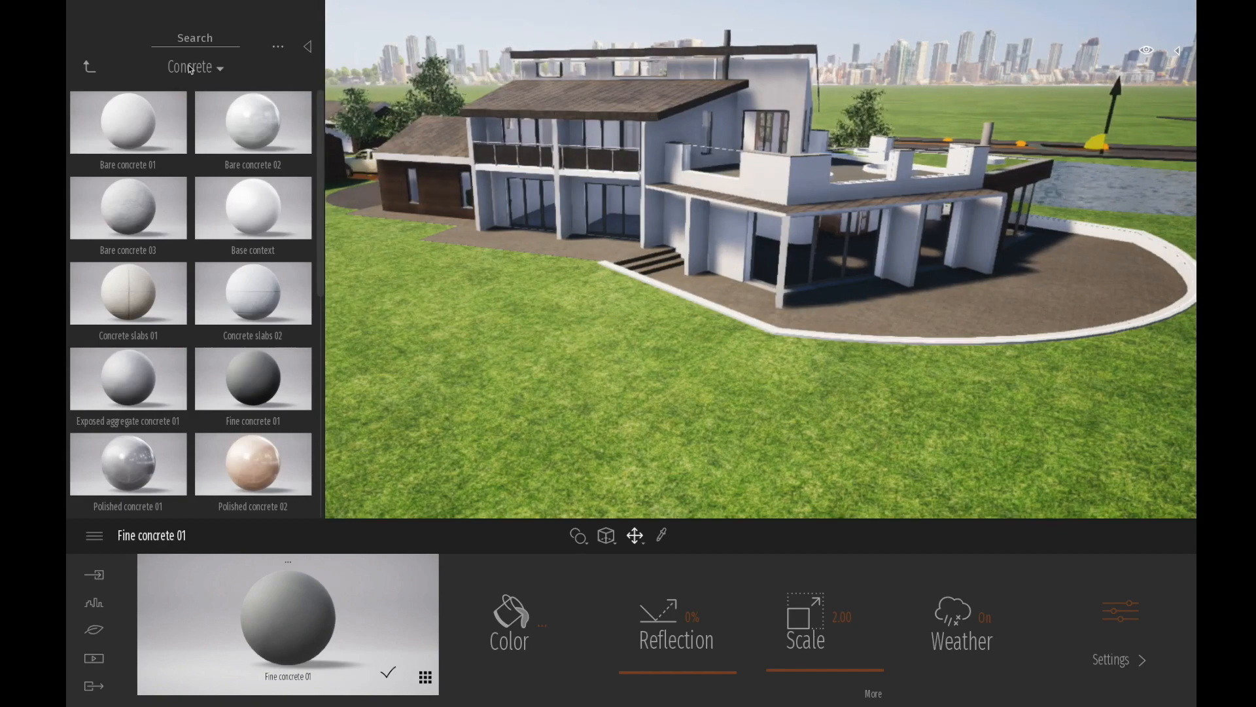
Step: Apply the Two sided glass material to the black balcony railing panels
left_click(90, 69)
left_click(128, 146)
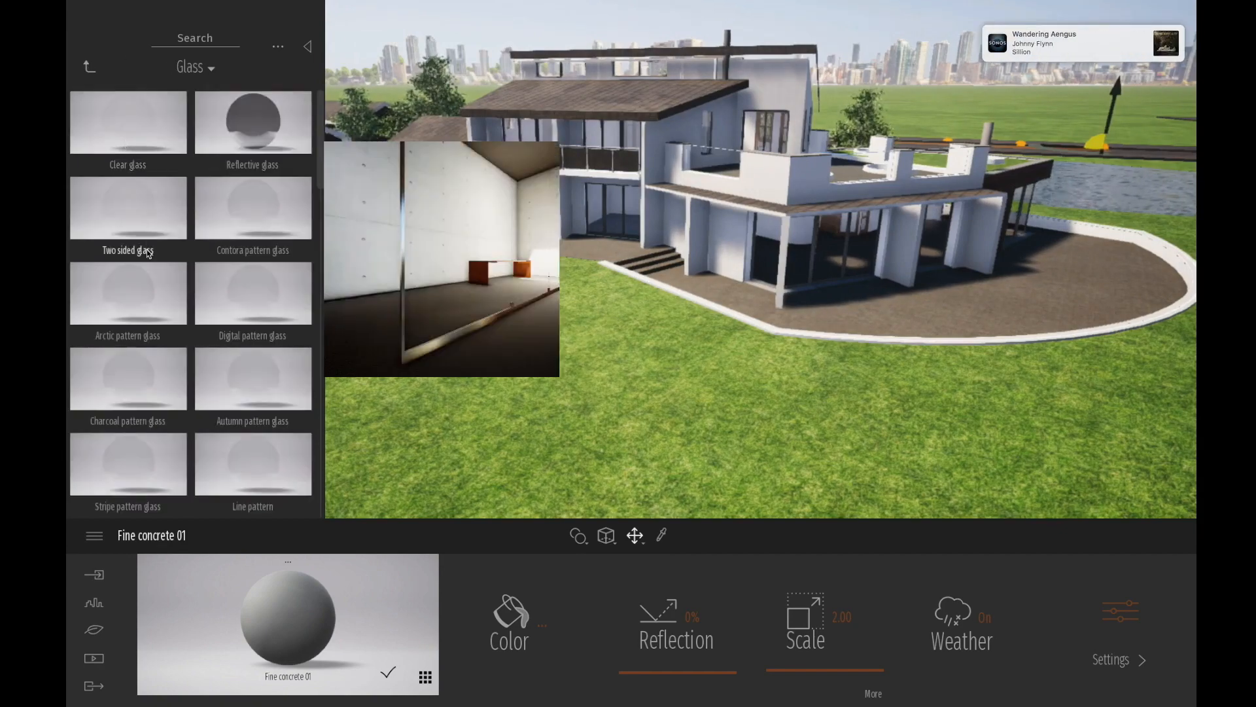
left_click(129, 227)
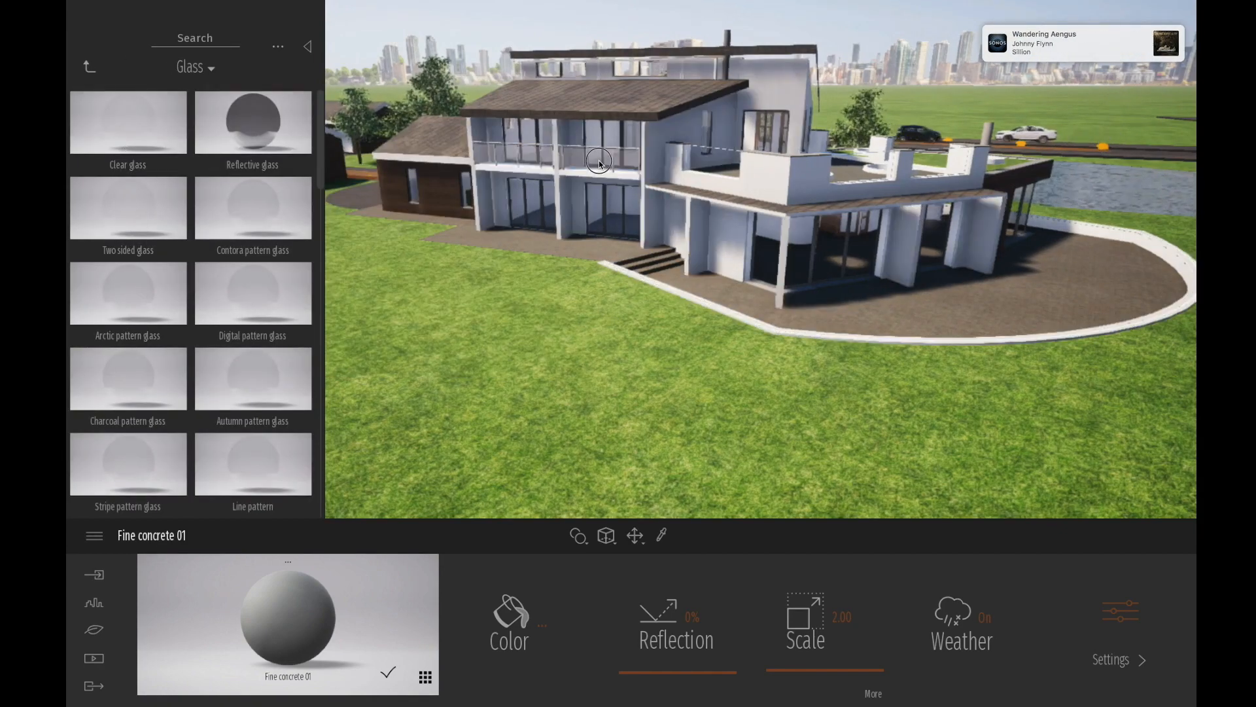
Step: Replace the balcony railing panels' material with Blue tinted glass
scroll(191, 367, "down", 5)
scroll(190, 367, "down", 6)
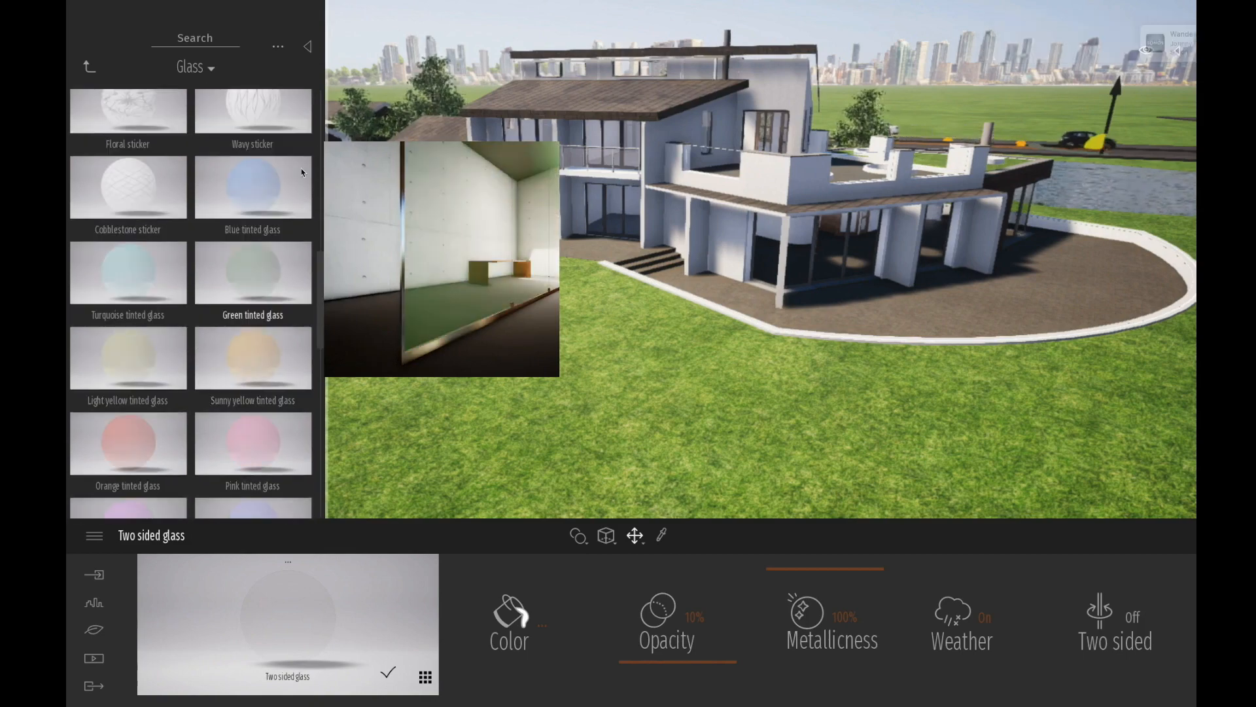
left_click_drag(250, 187, 601, 166)
middle_click_drag(862, 208, 904, 247)
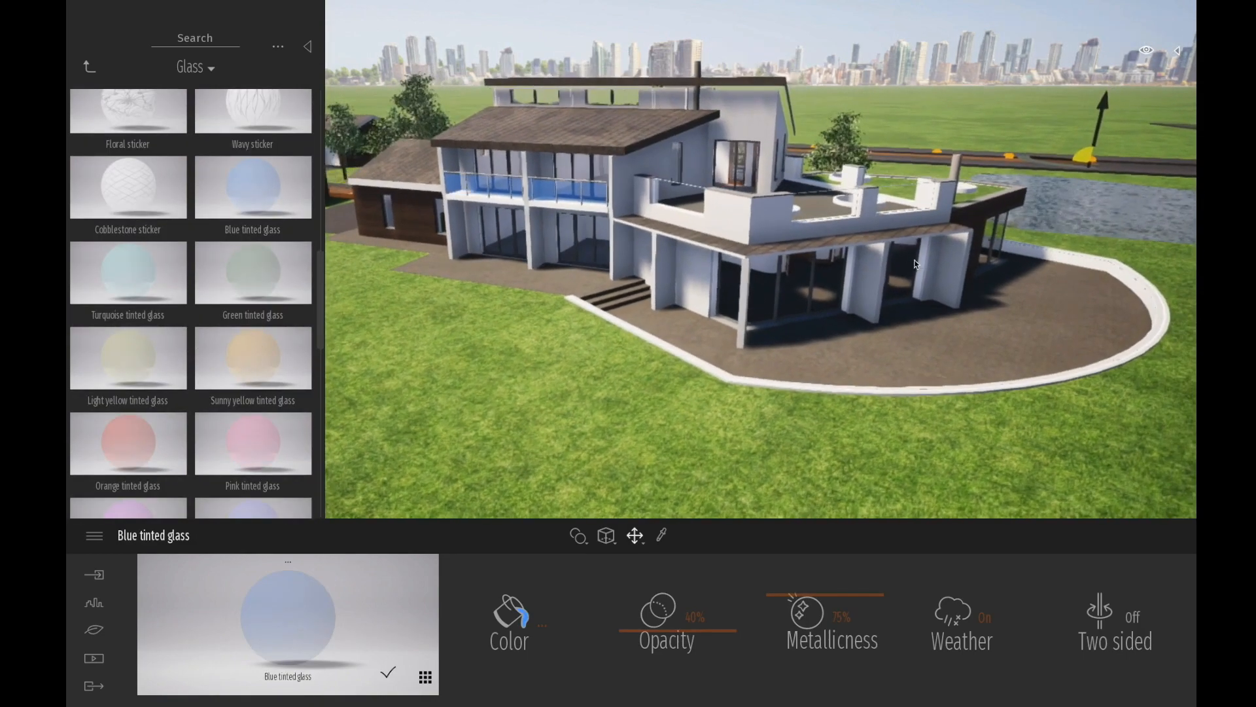
scroll(794, 229, "up", 3)
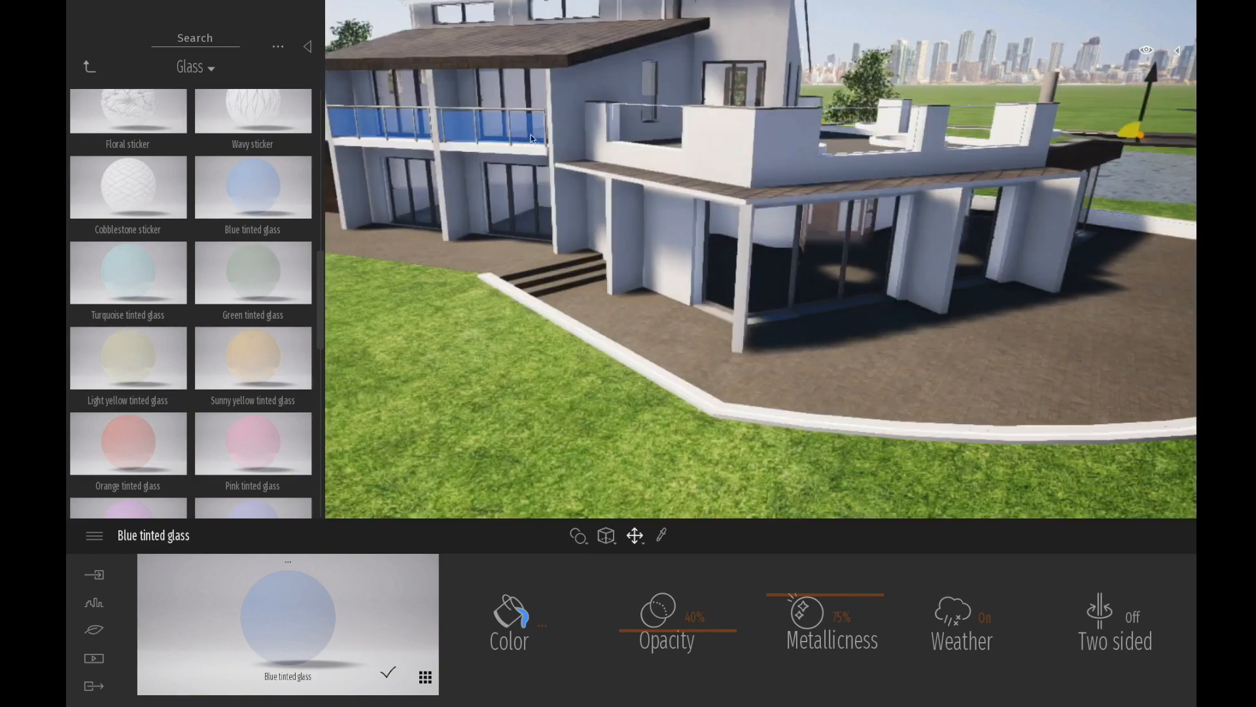
left_click(90, 68)
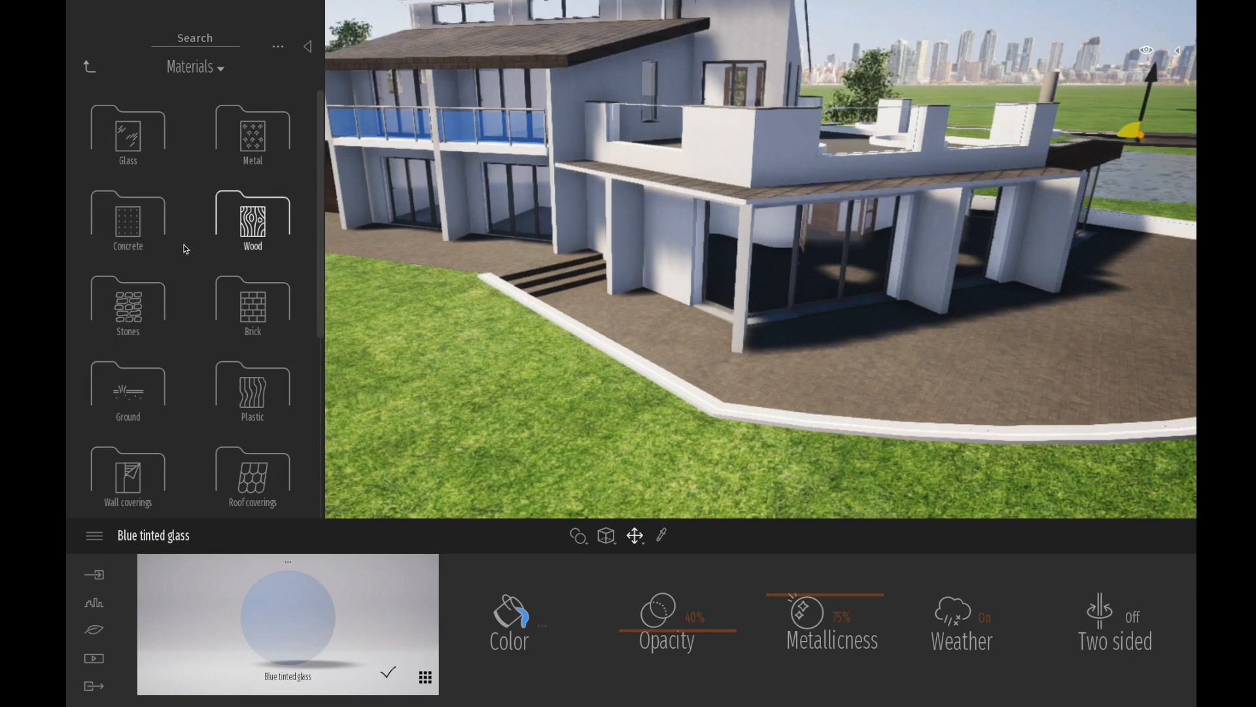
left_click(543, 627)
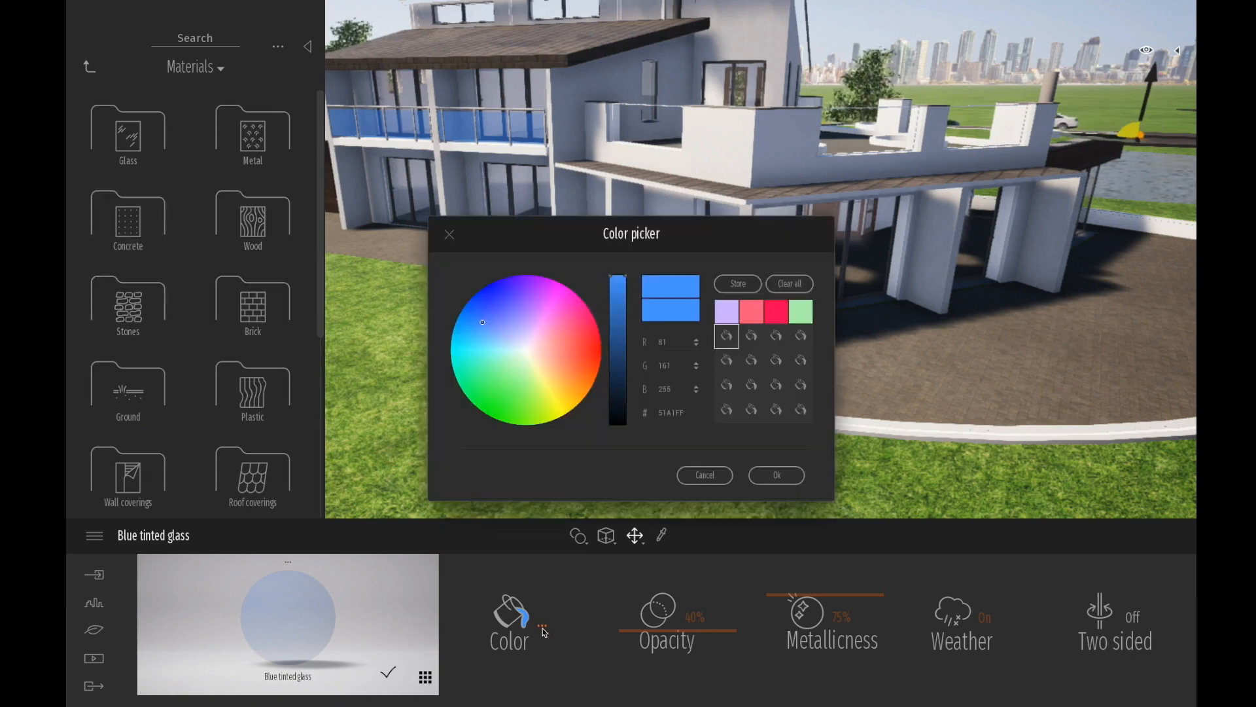
left_click(705, 475)
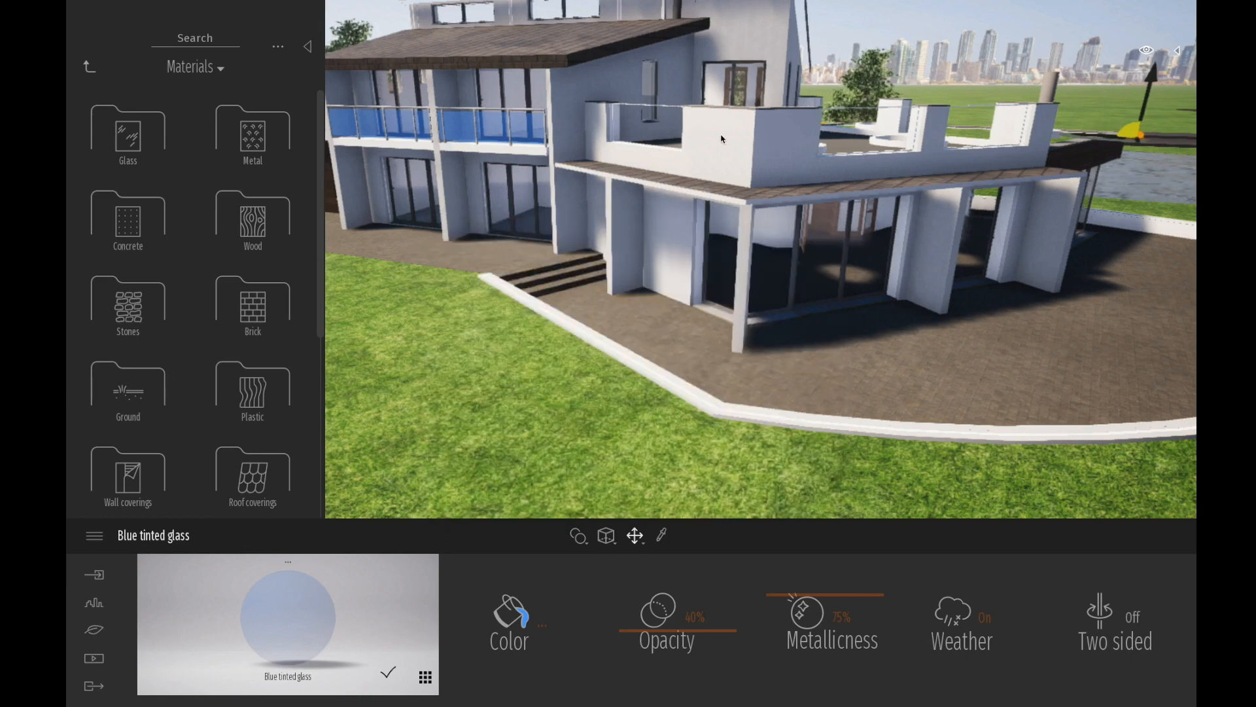
Step: Apply the Brushed aluminium 01 material to the parapet wall around the roof terrace
left_click(700, 144)
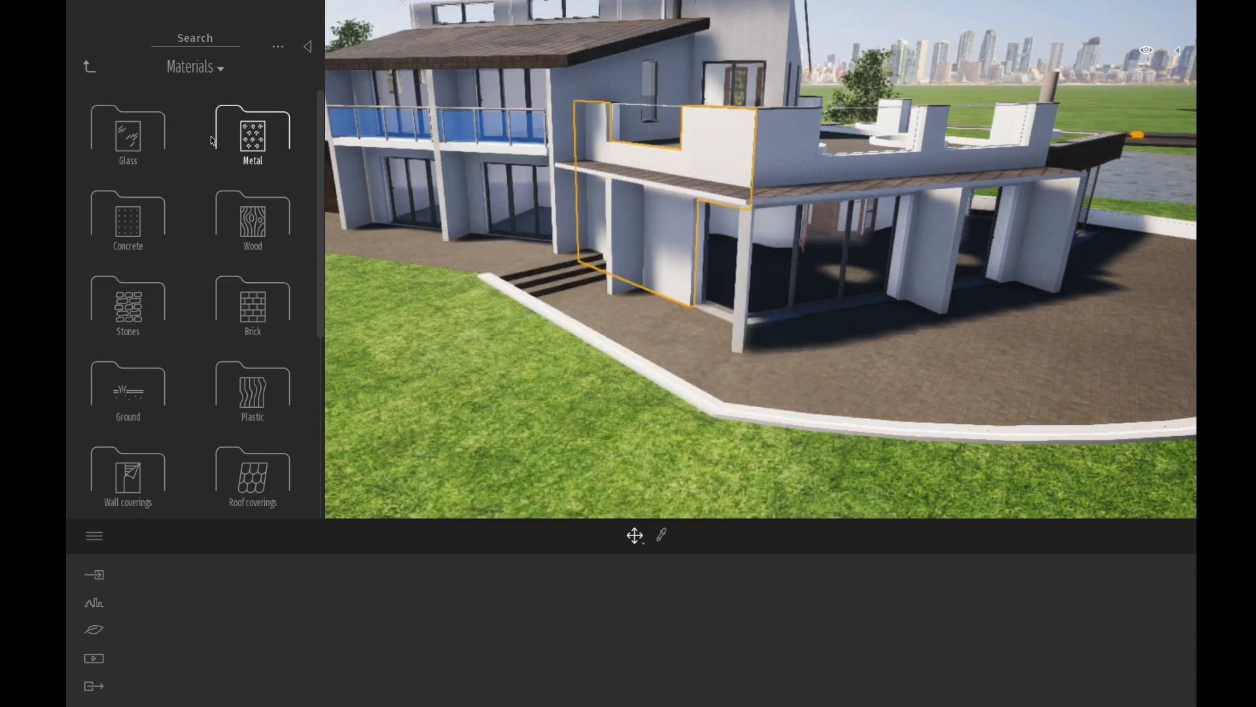
left_click(244, 140)
mouse_move(128, 123)
left_mouse_down()
mouse_move(366, 171)
mouse_move(720, 175)
left_mouse_up()
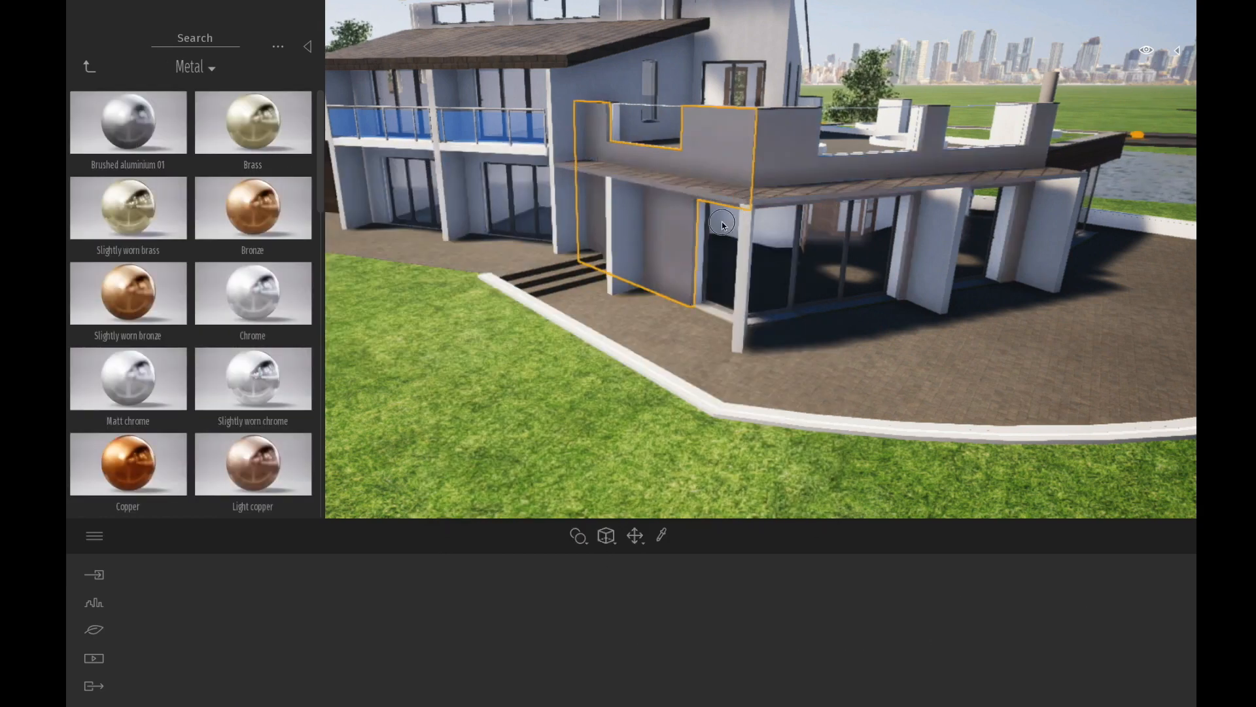
left_click(721, 173)
middle_click_drag(720, 172, 741, 260)
scroll(739, 256, "up", 3)
scroll(739, 256, "down", 4)
Step: Apply the Ash 01 B wood material to the white doors of the detached garage
right_click_drag(578, 230, 379, 242)
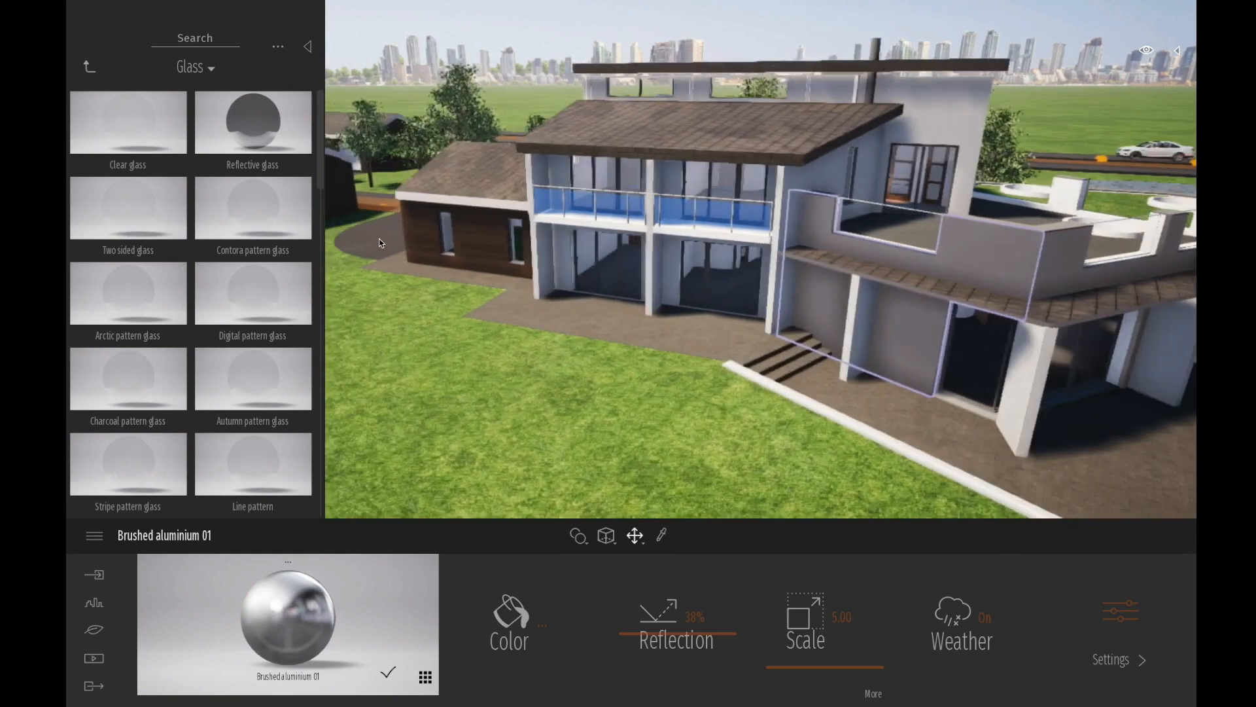
scroll(537, 200, "down", 3)
scroll(538, 200, "up", 3)
middle_click_drag(537, 200, 890, 314)
mouse_move(96, 148)
left_click(89, 67)
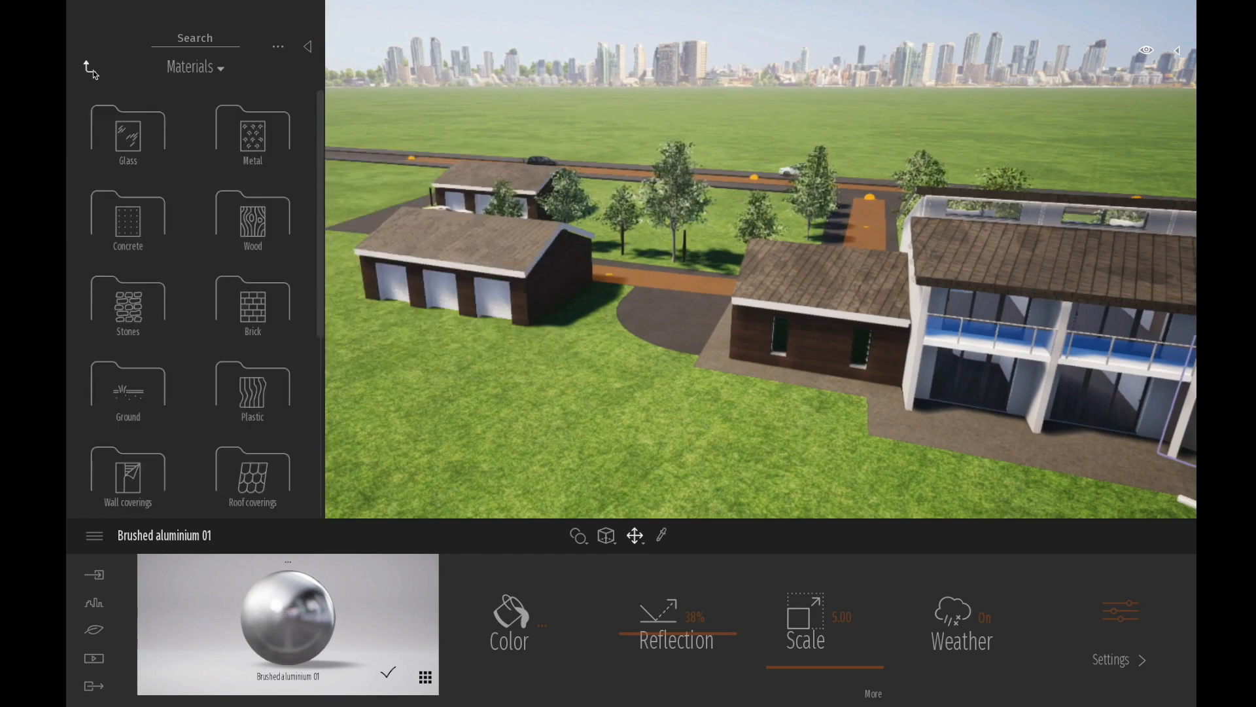
left_click(254, 125)
left_click(90, 68)
left_click(257, 231)
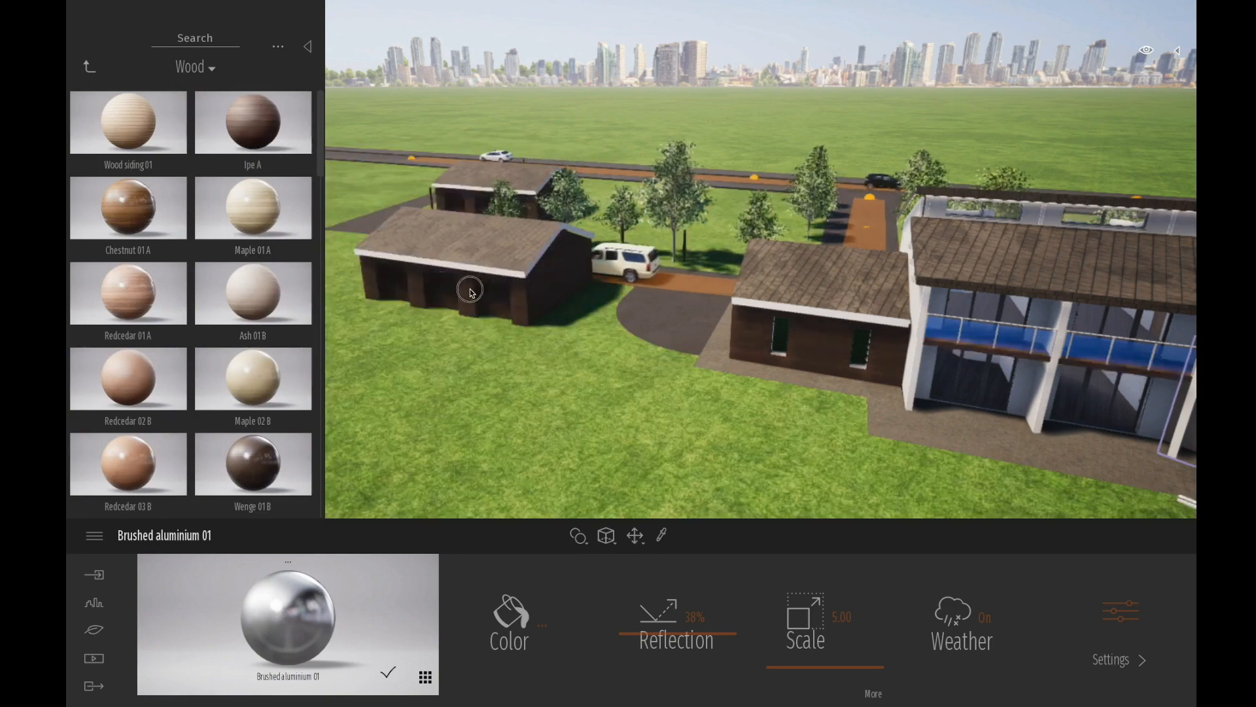
left_click_drag(210, 308, 496, 303)
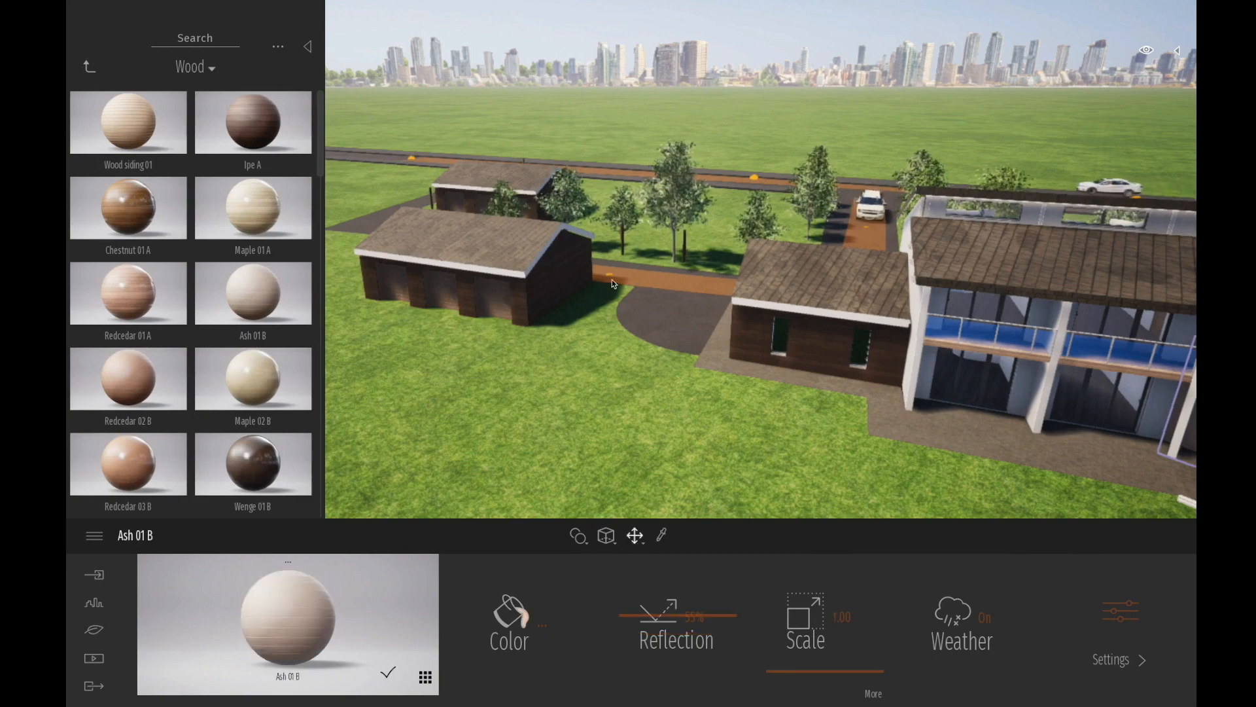
left_click(89, 67)
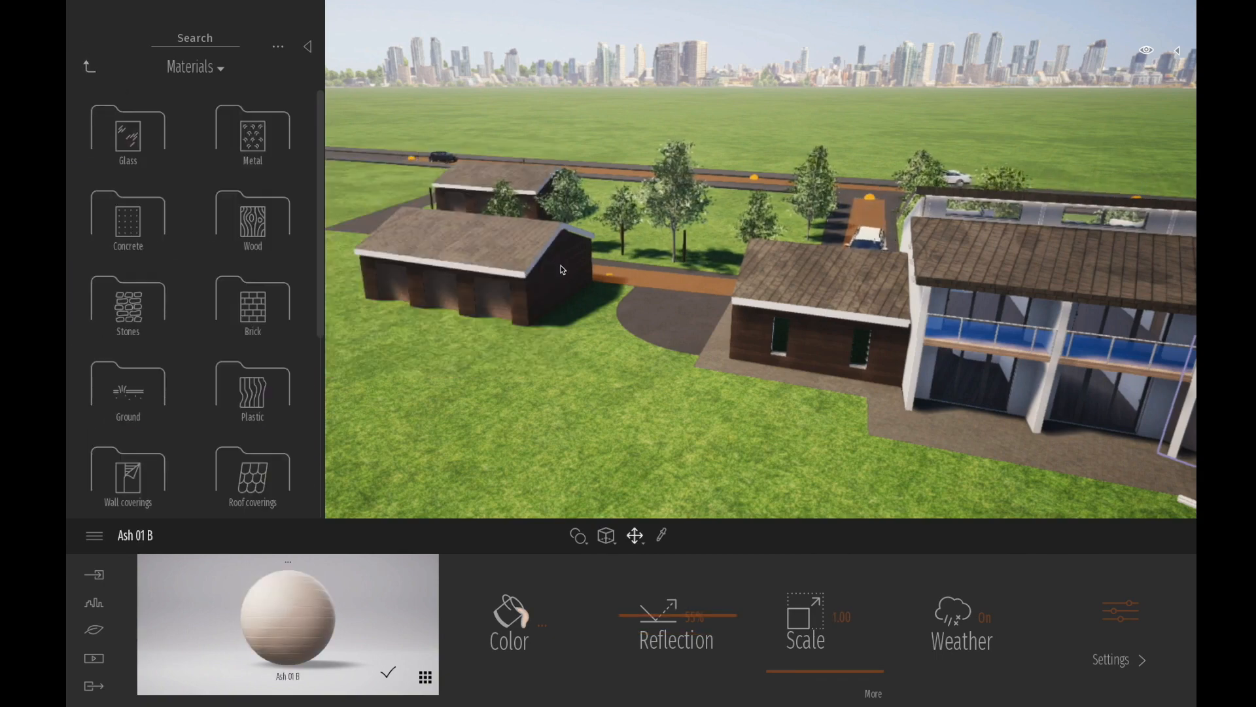
Step: Browse the library's vegetation categories for trees, grass and flowers to dress the garden
middle_click_drag(661, 323, 335, 203)
middle_click_drag(924, 327, 857, 353)
mouse_move(788, 702)
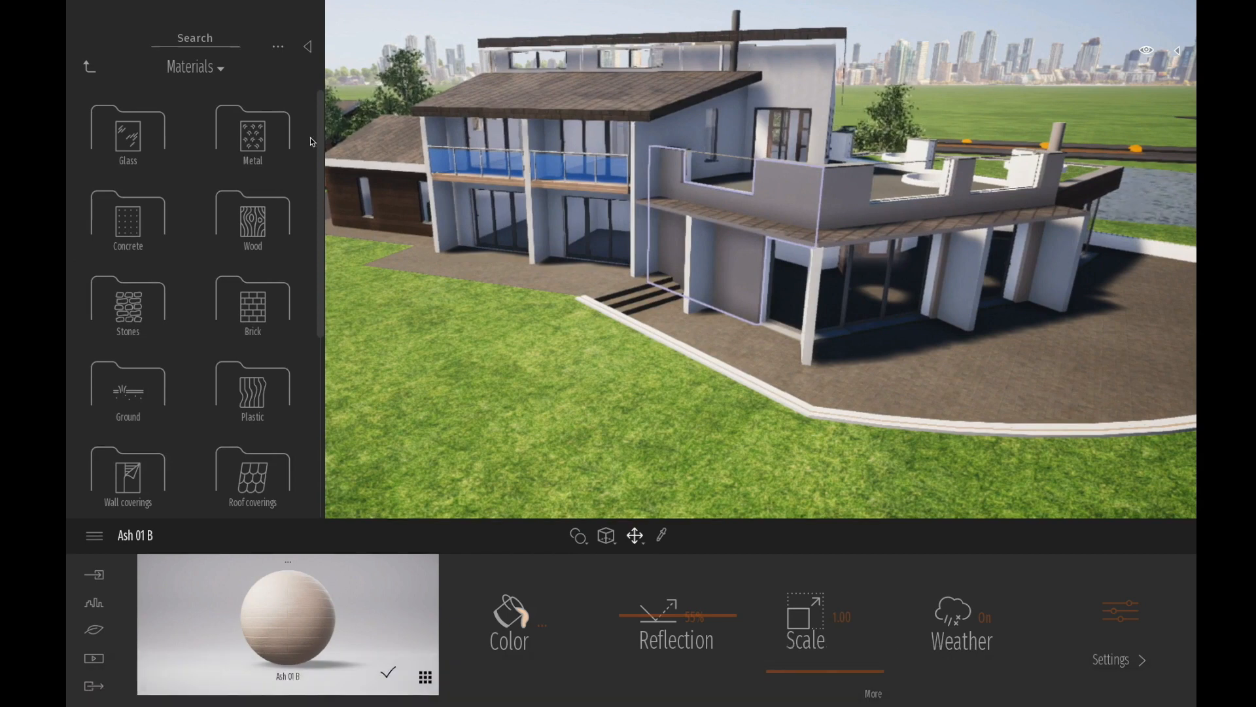
left_click(90, 68)
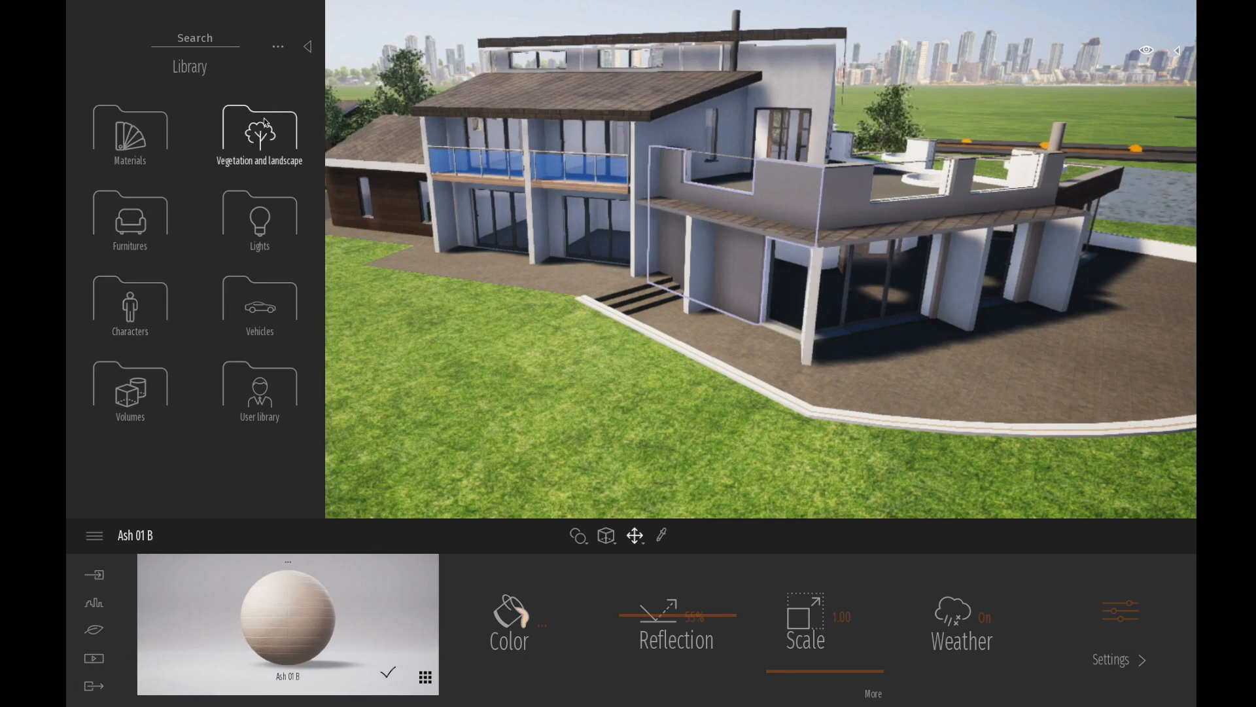
left_click(259, 148)
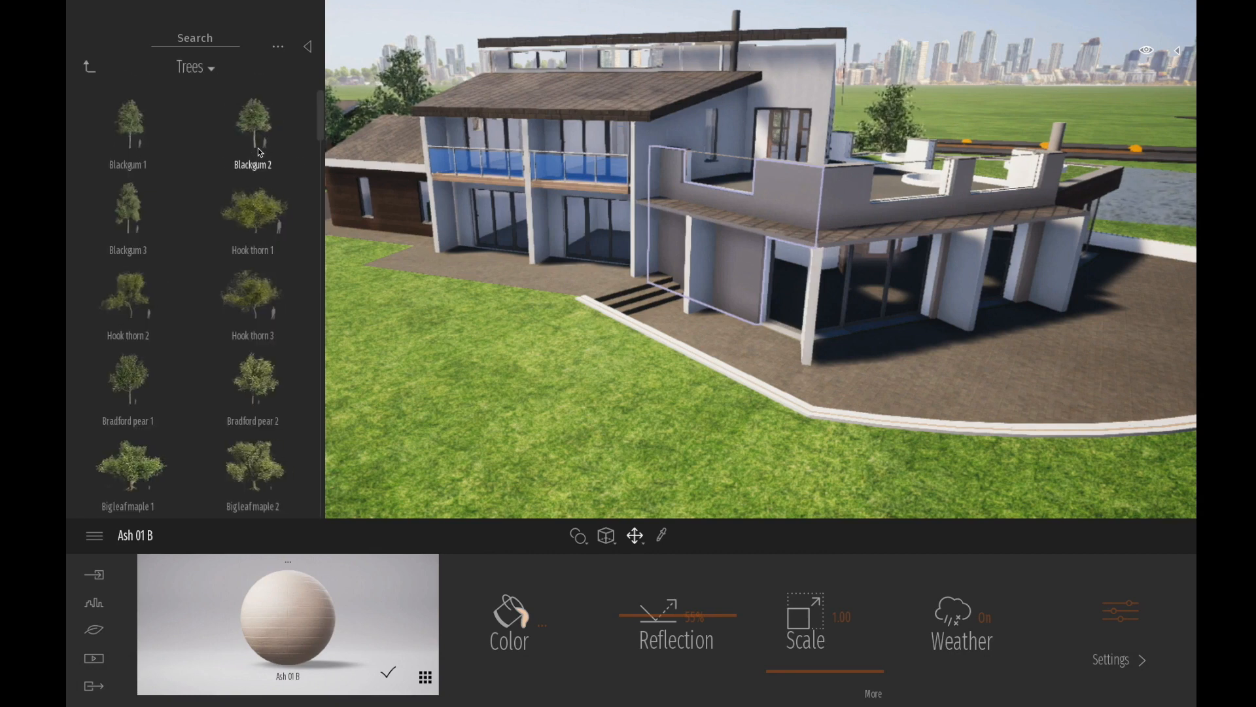
left_click(90, 67)
left_click(265, 235)
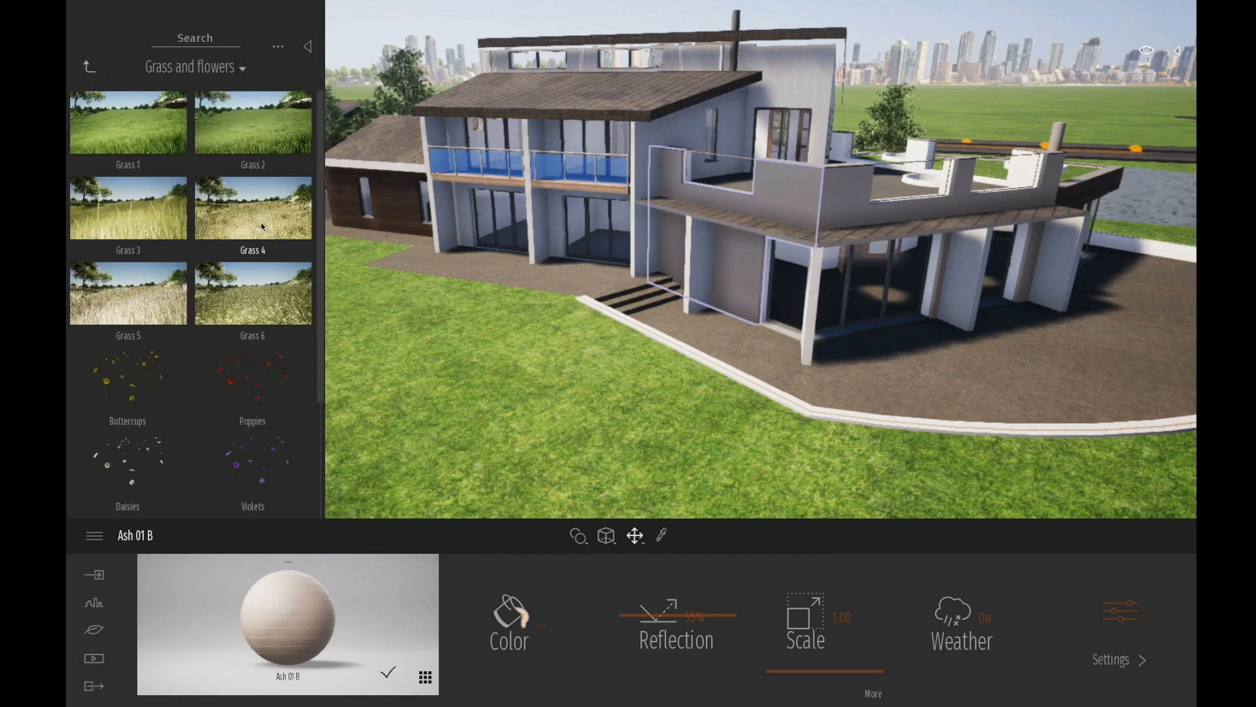
Step: Paint Grass 1 vegetation across the garden lawn in front of the house
left_click(101, 629)
left_click(732, 615)
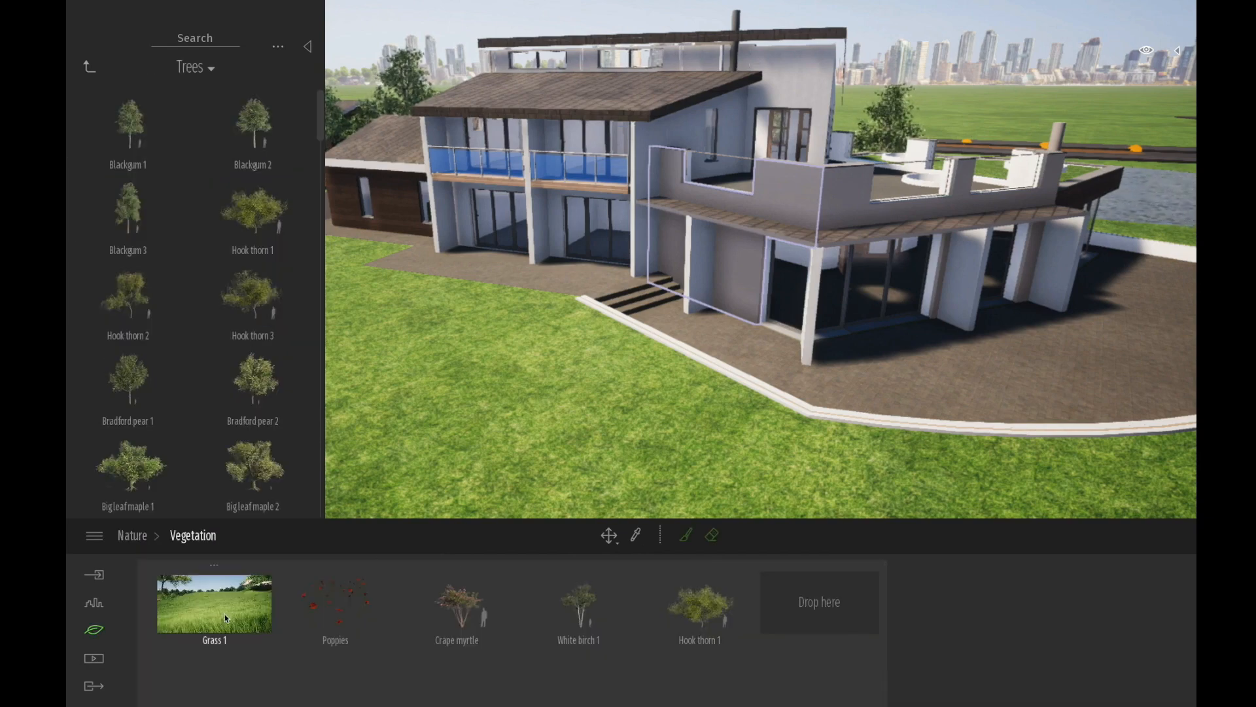
scroll(477, 409, "down", 3)
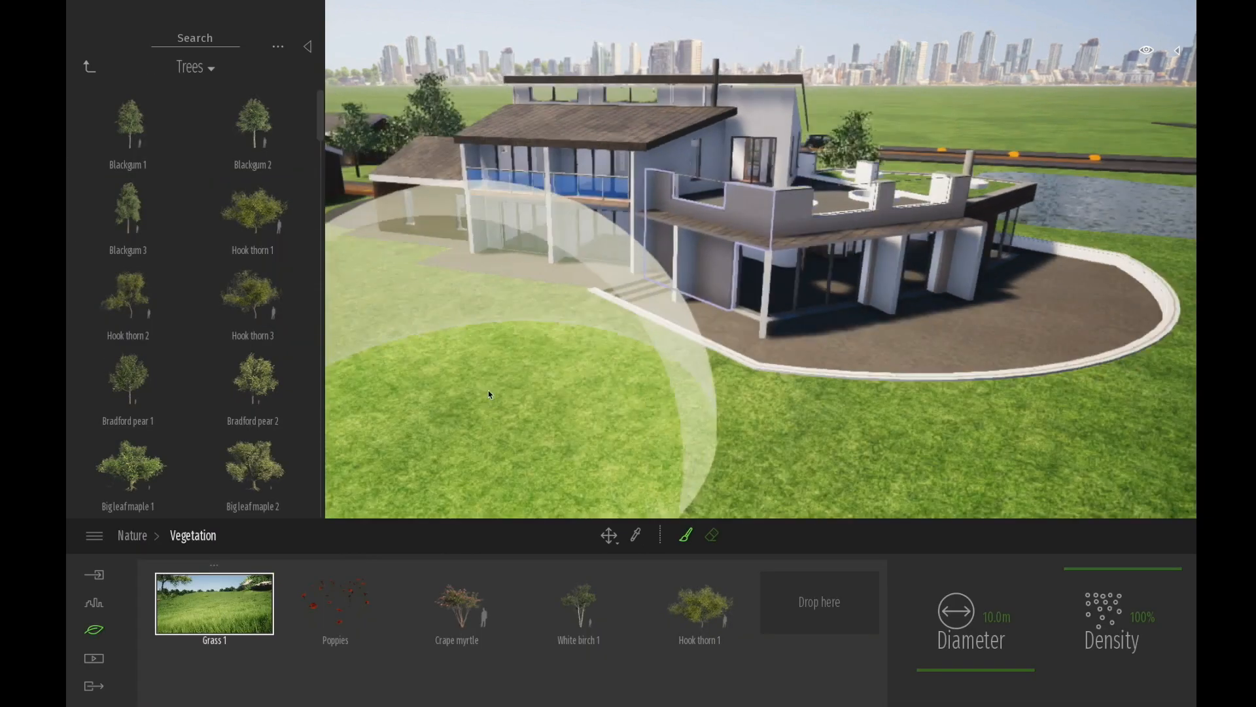
middle_click_drag(487, 385, 556, 337)
scroll(477, 334, "down", 1)
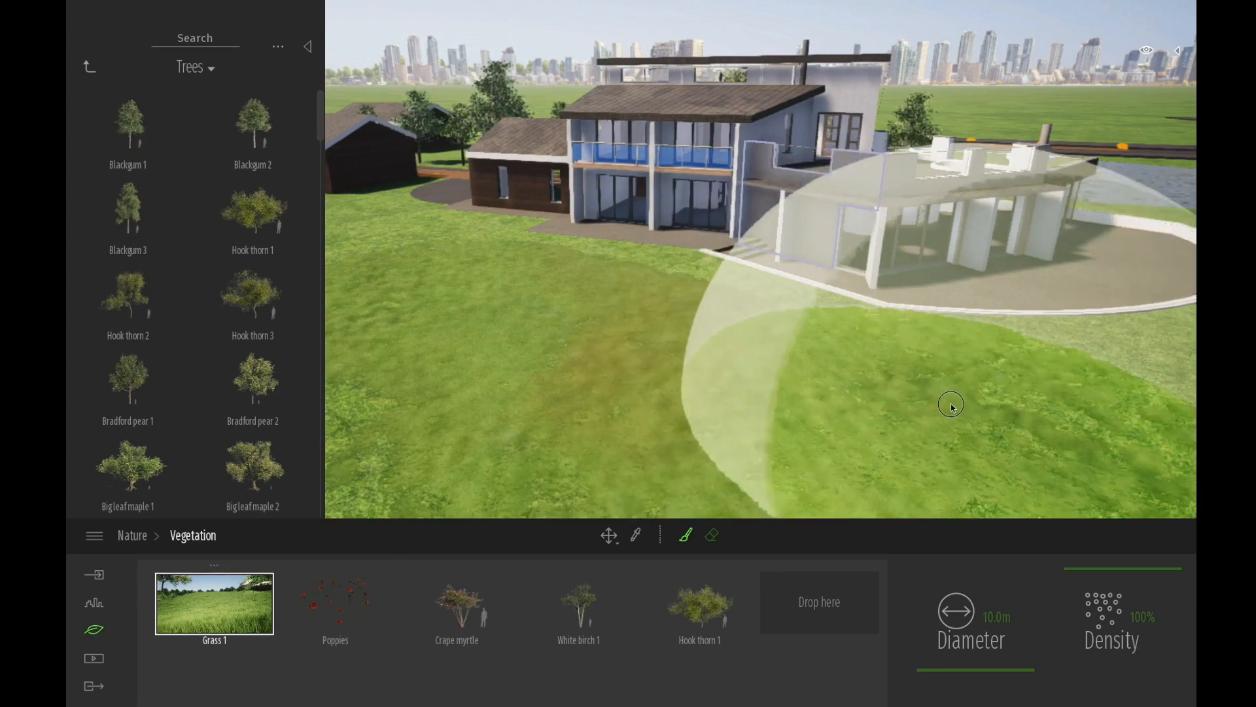
Step: Extend the painted Grass 1 over the lawn around the curved terrace and out to the pond
middle_click_drag(1125, 415, 1046, 433)
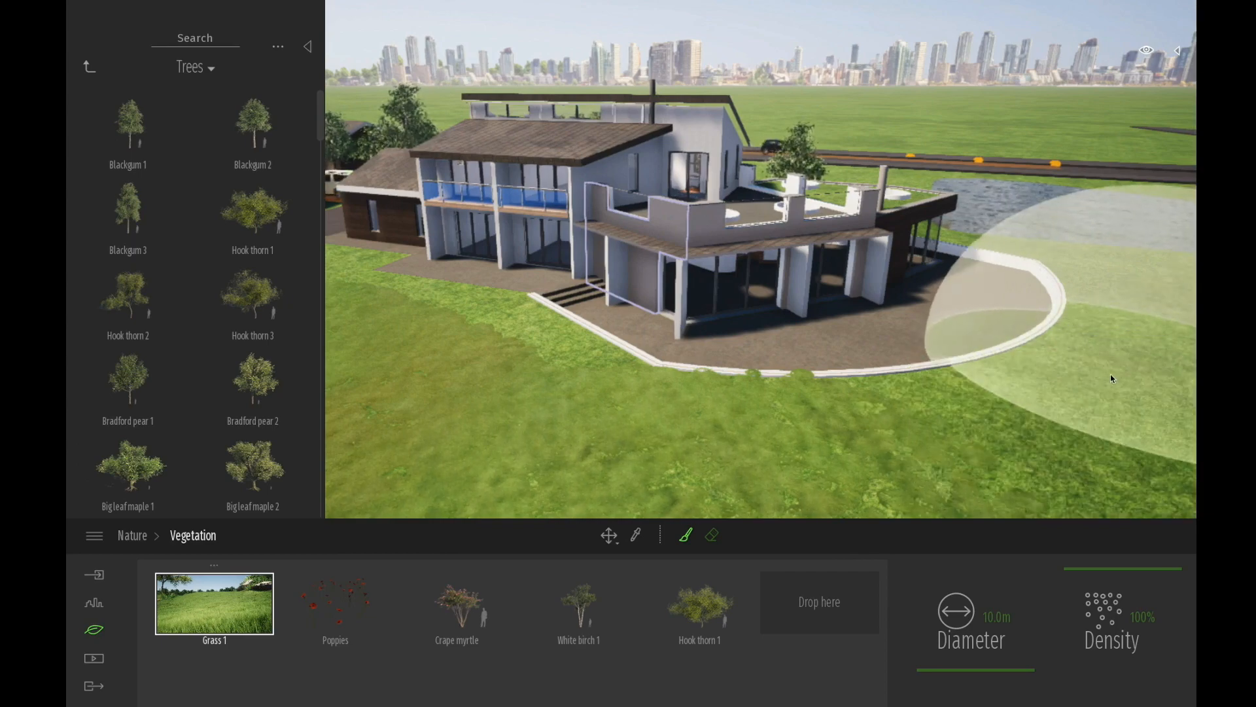
middle_click_drag(1187, 393, 942, 313)
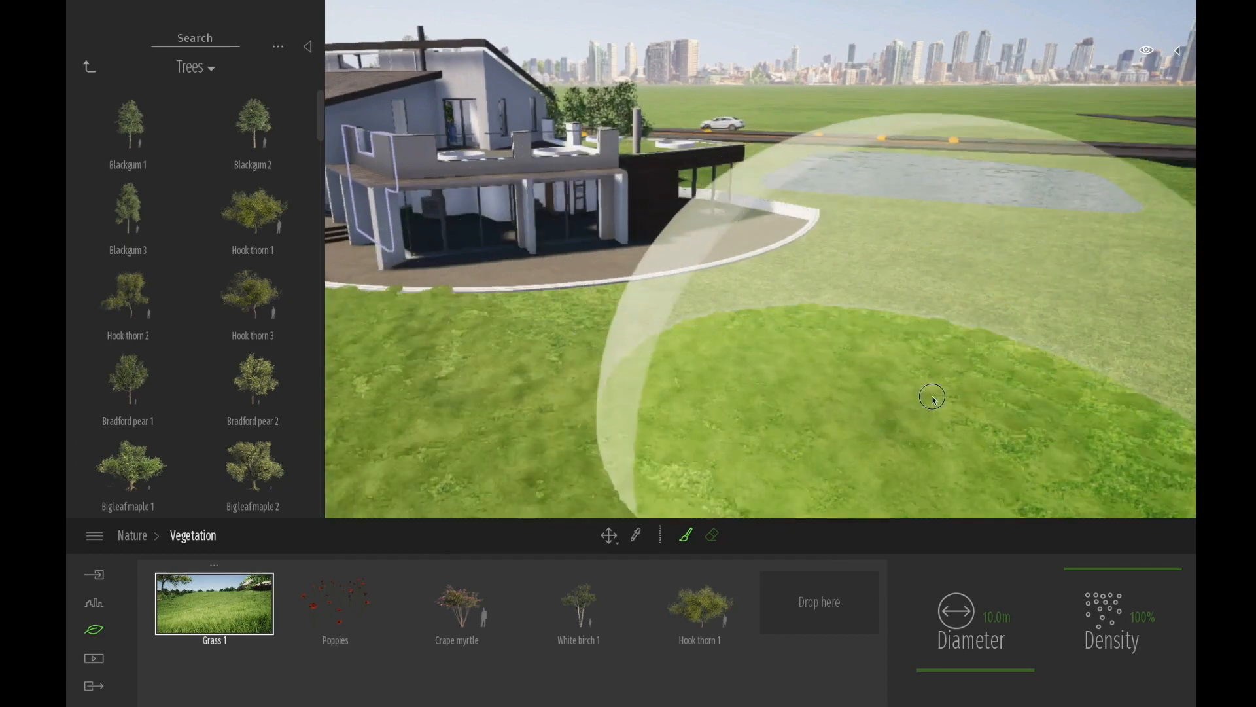
scroll(989, 363, "down", 5)
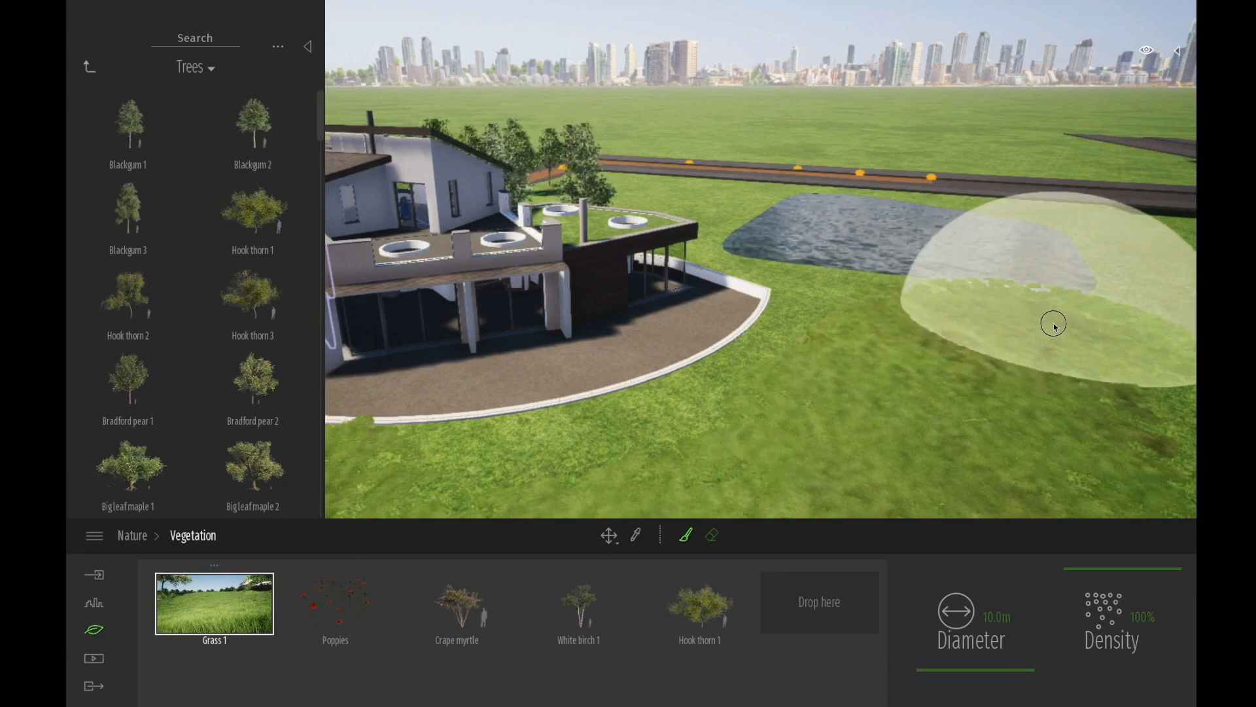
mouse_move(1079, 347)
right_mouse_down()
mouse_move(916, 432)
mouse_move(1027, 392)
mouse_move(1099, 385)
mouse_move(1061, 294)
right_mouse_up()
scroll(1061, 296, "up", 3)
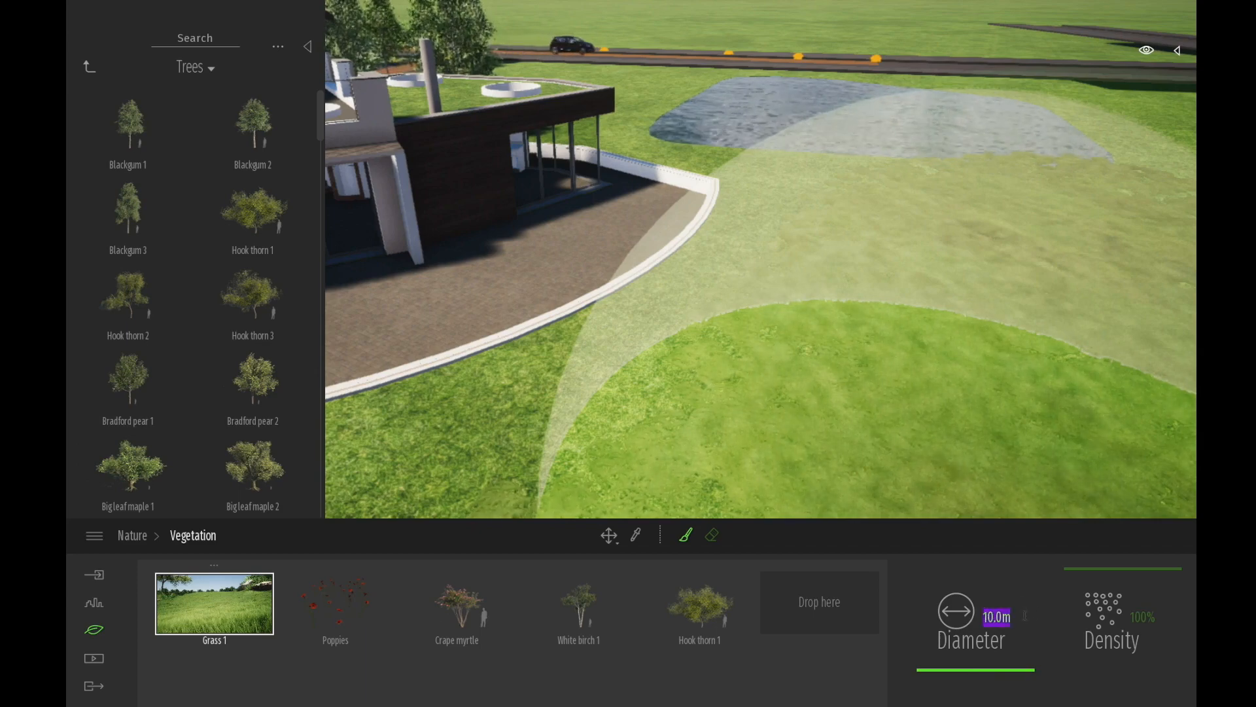
Step: Set the brush diameter to 3 m and paint Grass 1 around the edges of the pond
type("3")
key("Return")
mouse_move(1120, 202)
middle_mouse_down()
mouse_move(1099, 223)
mouse_move(1058, 344)
middle_mouse_up()
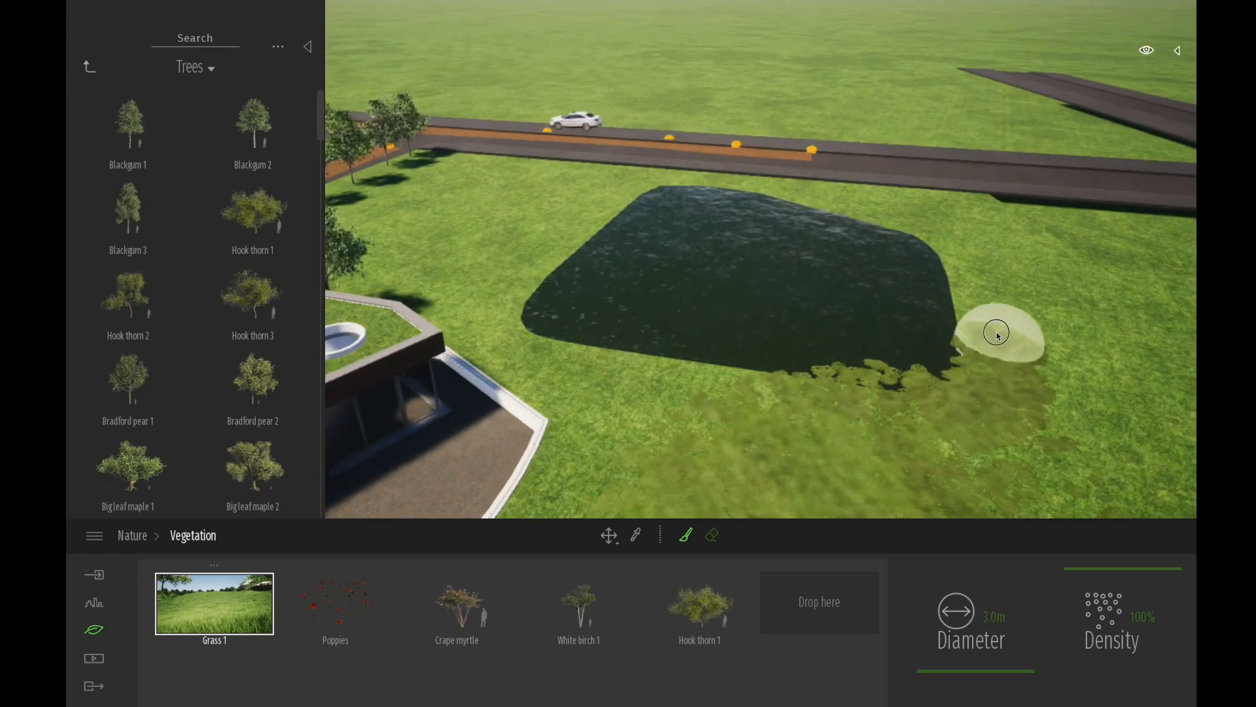
mouse_move(1031, 266)
left_mouse_down()
mouse_move(1034, 424)
mouse_move(1135, 359)
mouse_move(1119, 302)
left_mouse_up()
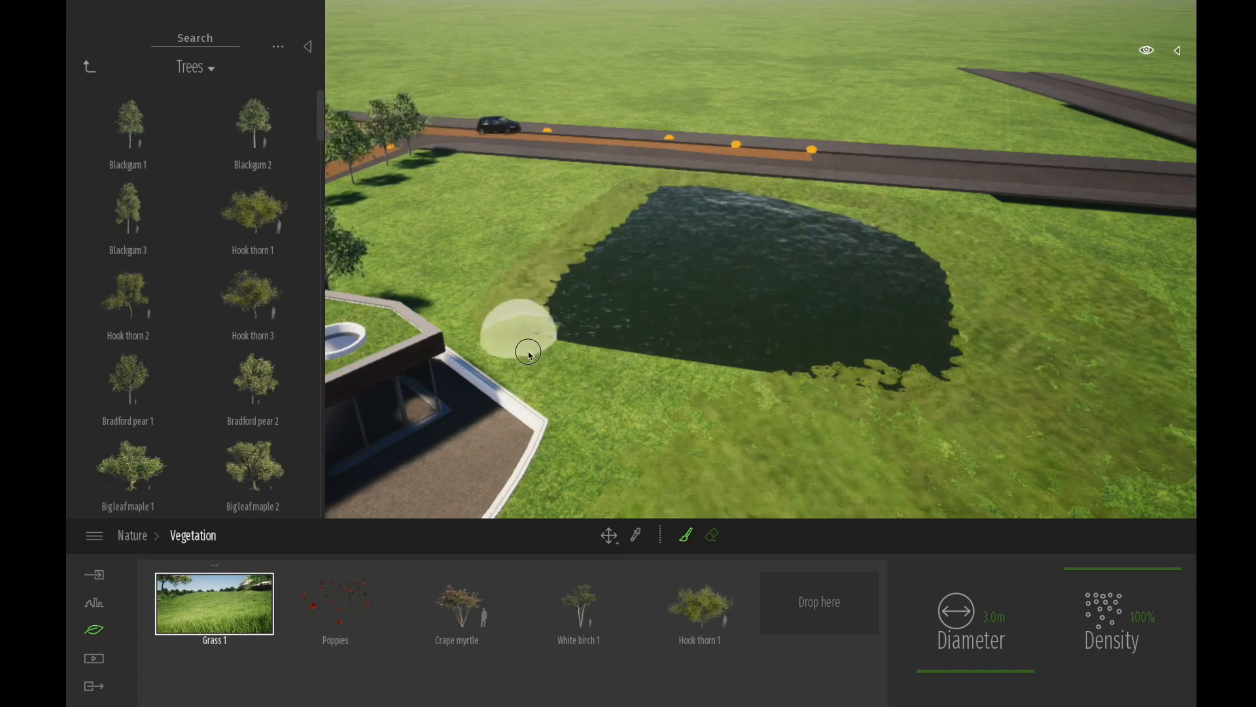
mouse_move(806, 442)
left_mouse_down()
mouse_move(626, 415)
mouse_move(606, 449)
mouse_move(631, 482)
mouse_move(581, 345)
left_mouse_up()
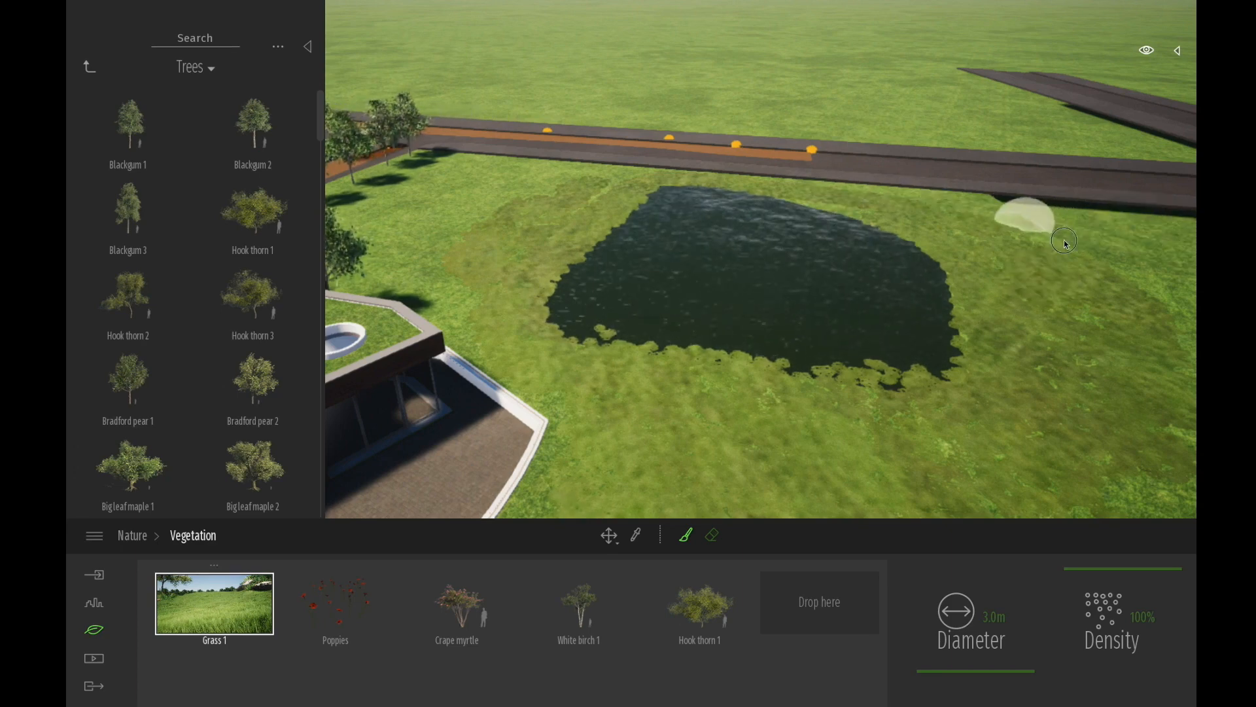
Step: Inspect the painted grass up close and from eye level in front of the house
key("w")
mouse_move(642, 422)
right_mouse_down()
mouse_move(536, 406)
mouse_move(426, 432)
mouse_move(410, 458)
right_mouse_up()
key("s")
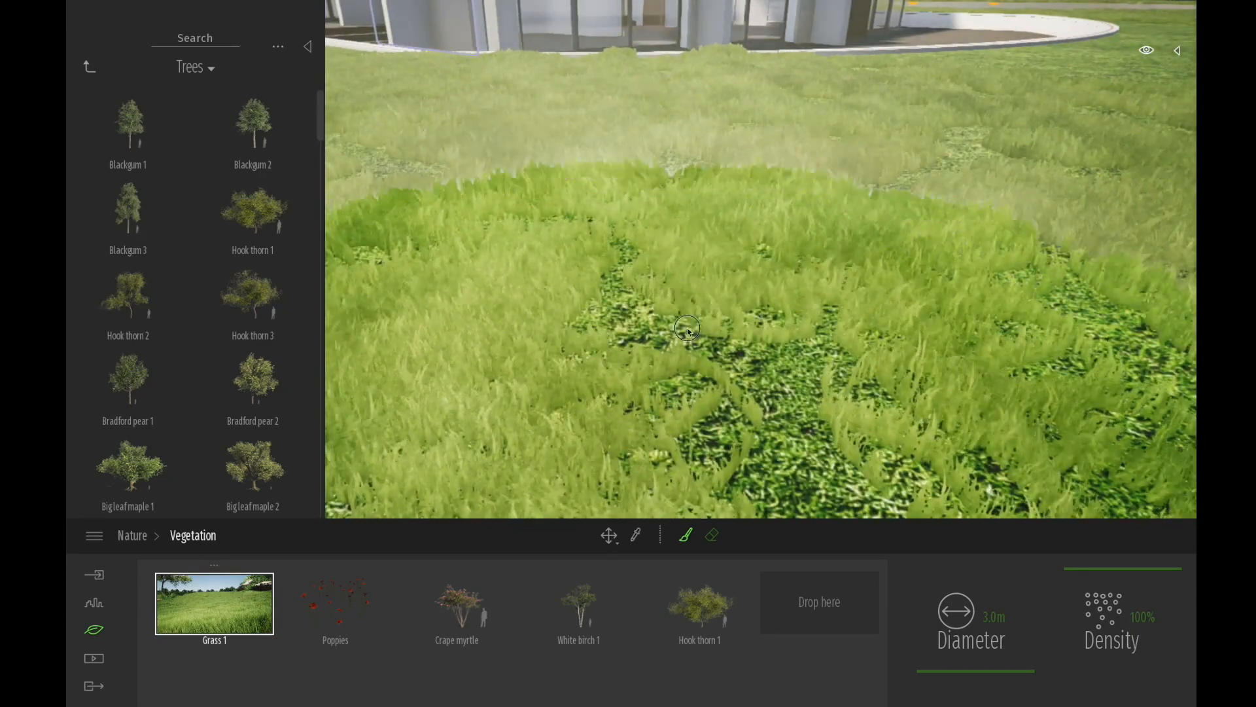
scroll(655, 272, "down", 3)
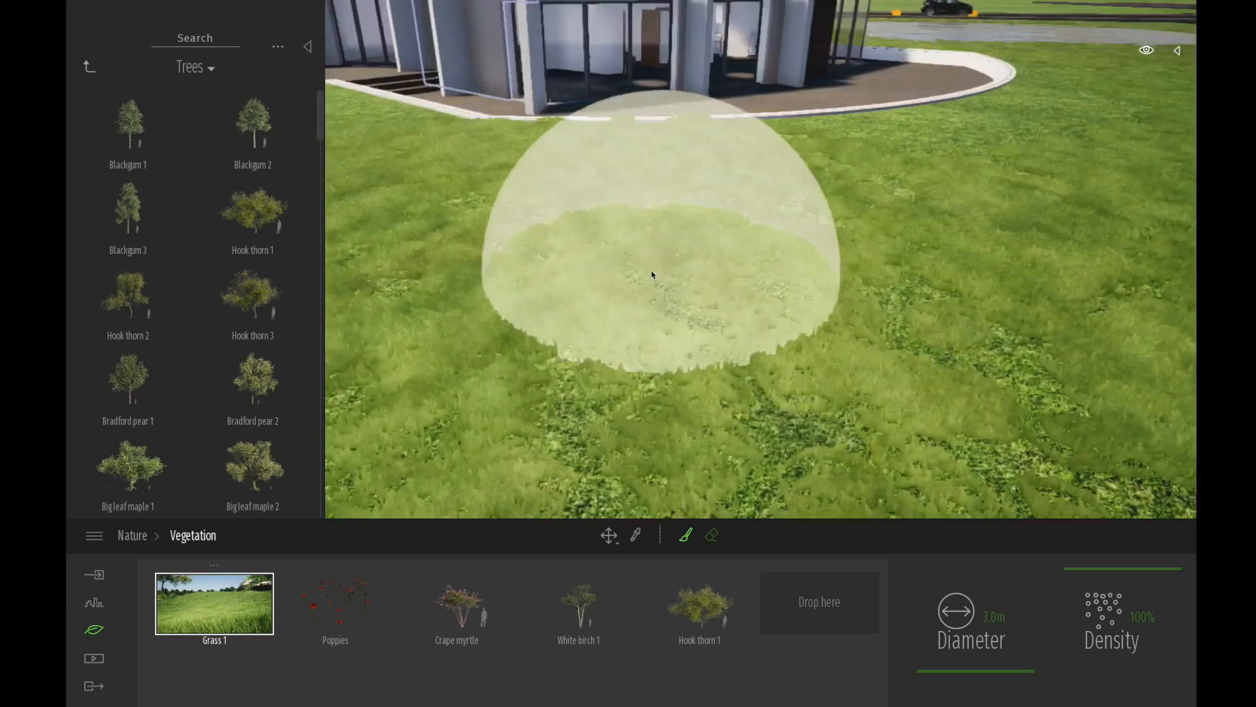
scroll(630, 279, "up", 2)
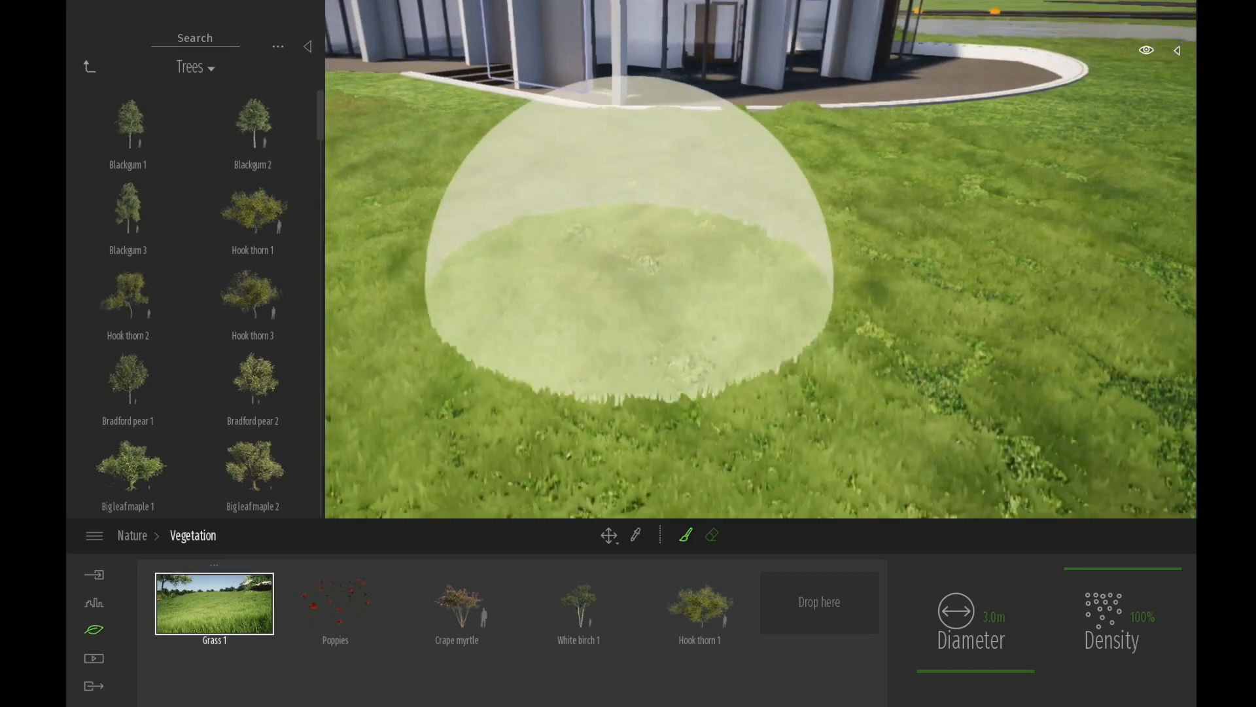
mouse_move(639, 261)
right_mouse_down()
mouse_move(638, 236)
mouse_move(584, 173)
mouse_move(606, 161)
mouse_move(630, 272)
right_mouse_up()
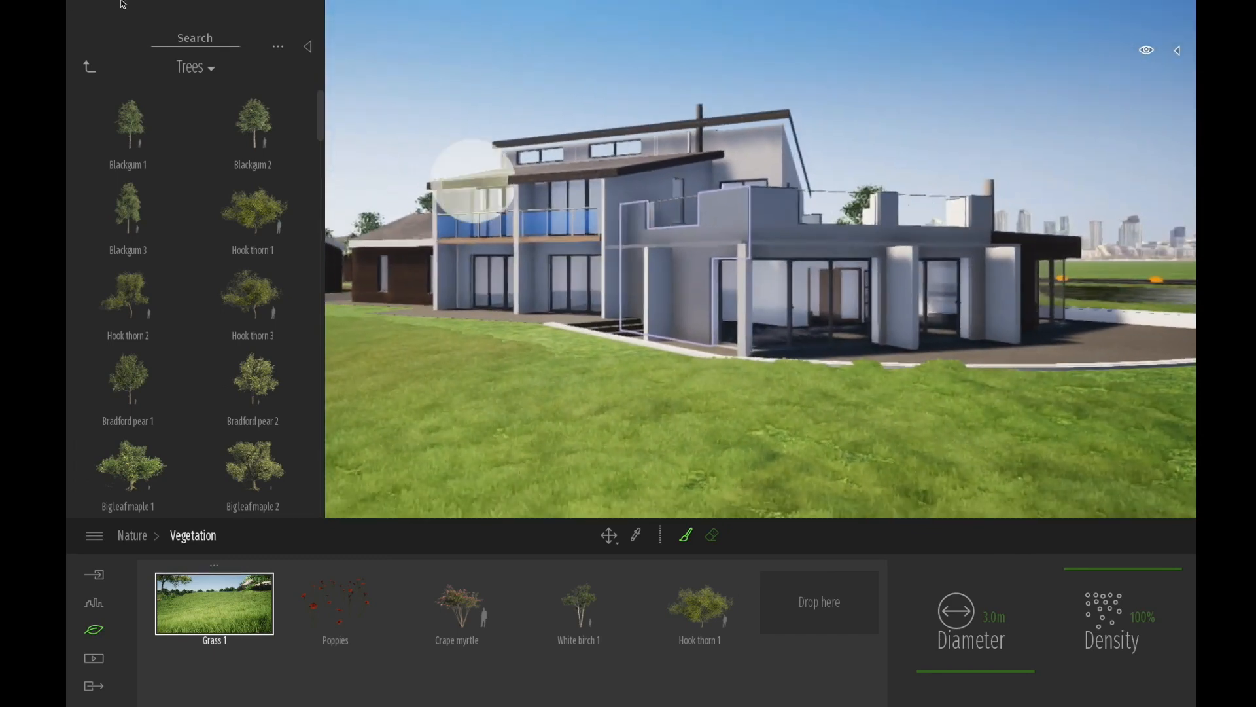
Step: Add Buttercups, Violets, Daisies and Yarrows from Grass and flowers to the vegetation palette
left_click(90, 67)
left_click(253, 208)
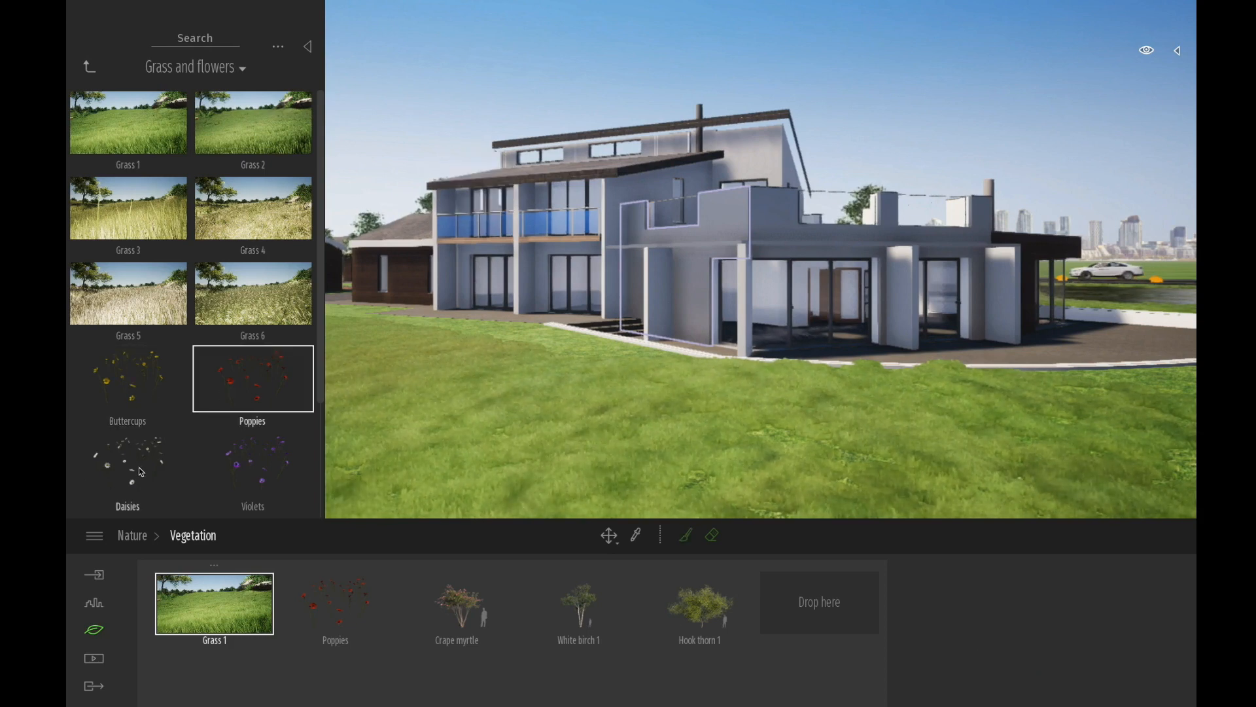
left_click_drag(823, 629, 822, 626)
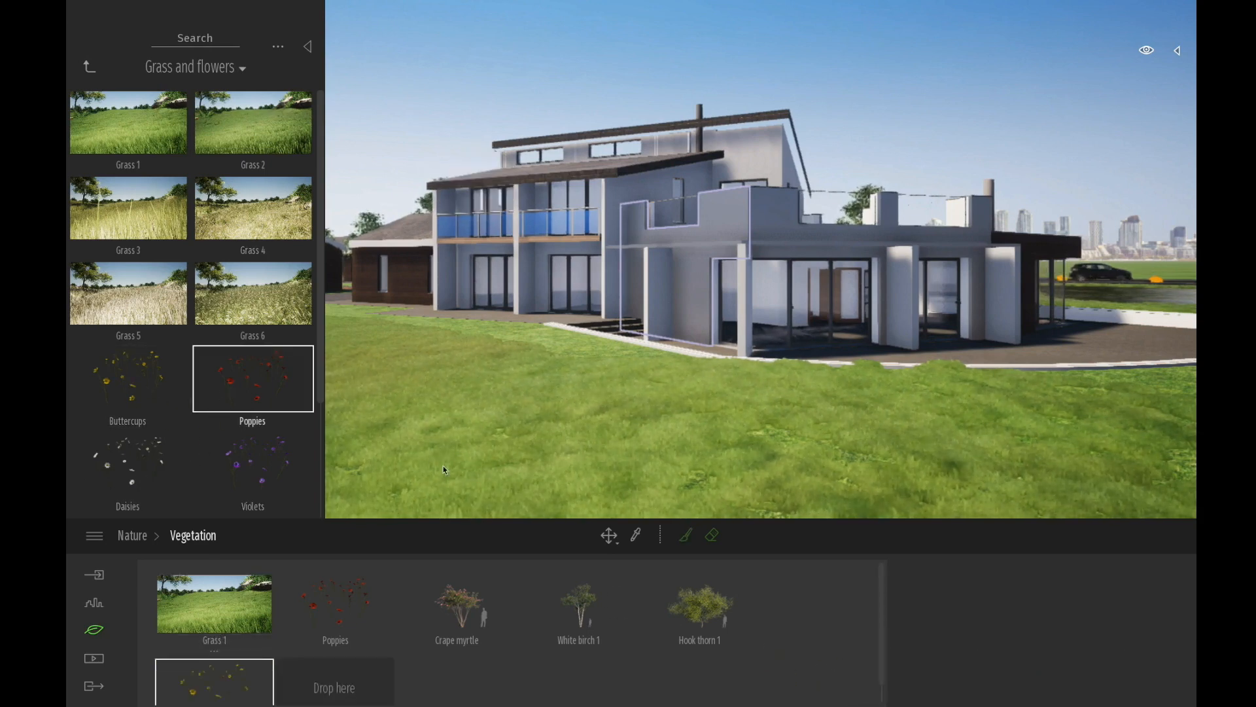
left_click_drag(341, 687, 341, 687)
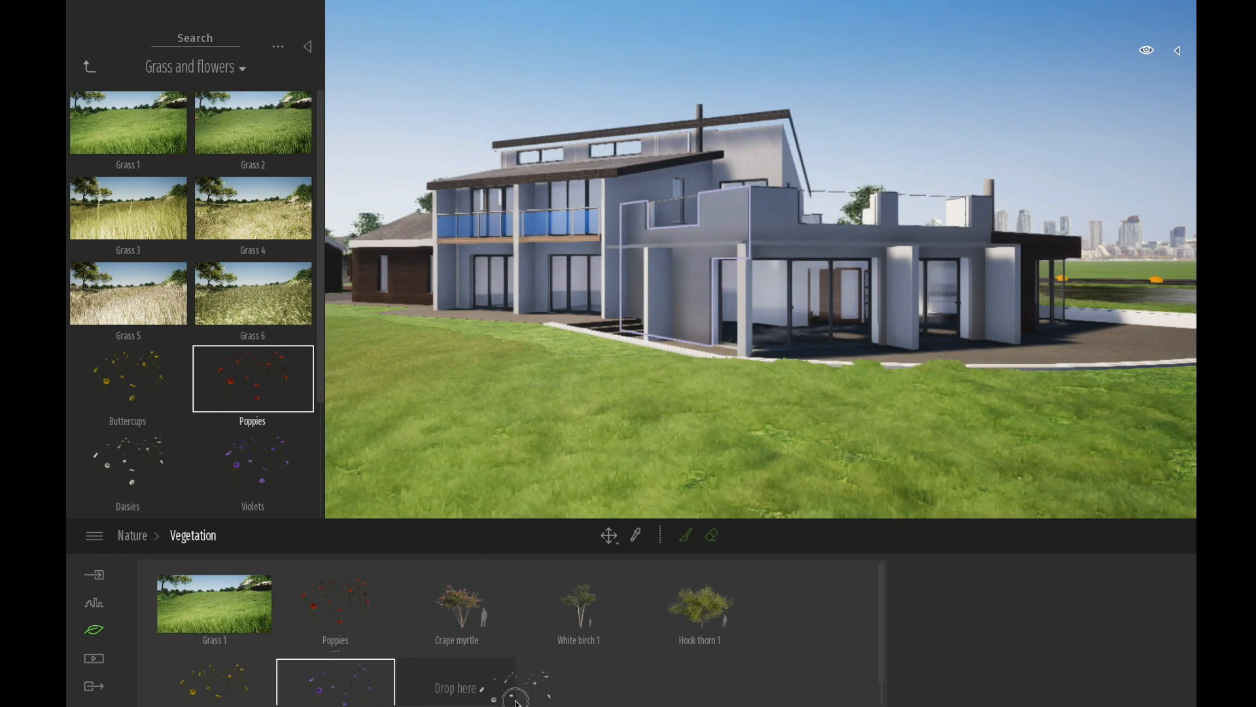
left_click_drag(516, 701, 513, 697)
scroll(209, 429, "down", 2)
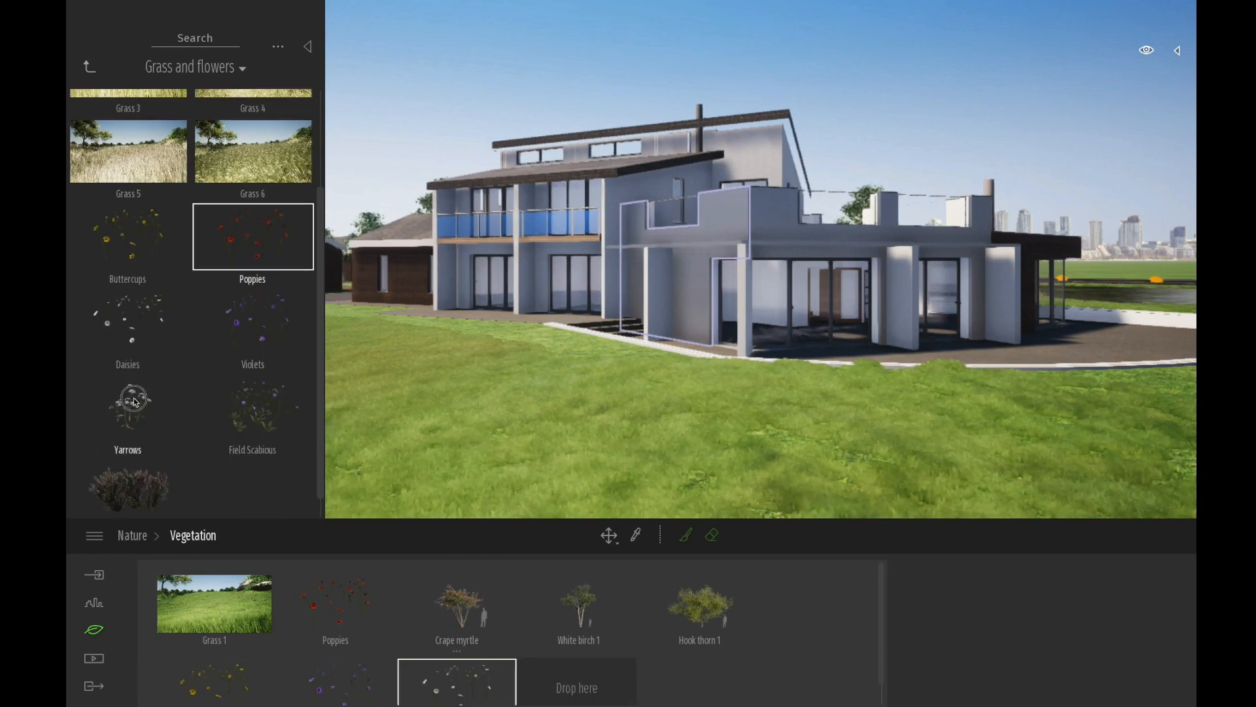
Step: Paint a mix of Buttercups, Violets, Daisies and Yarrows across the lawn in front of the house
left_click(242, 687)
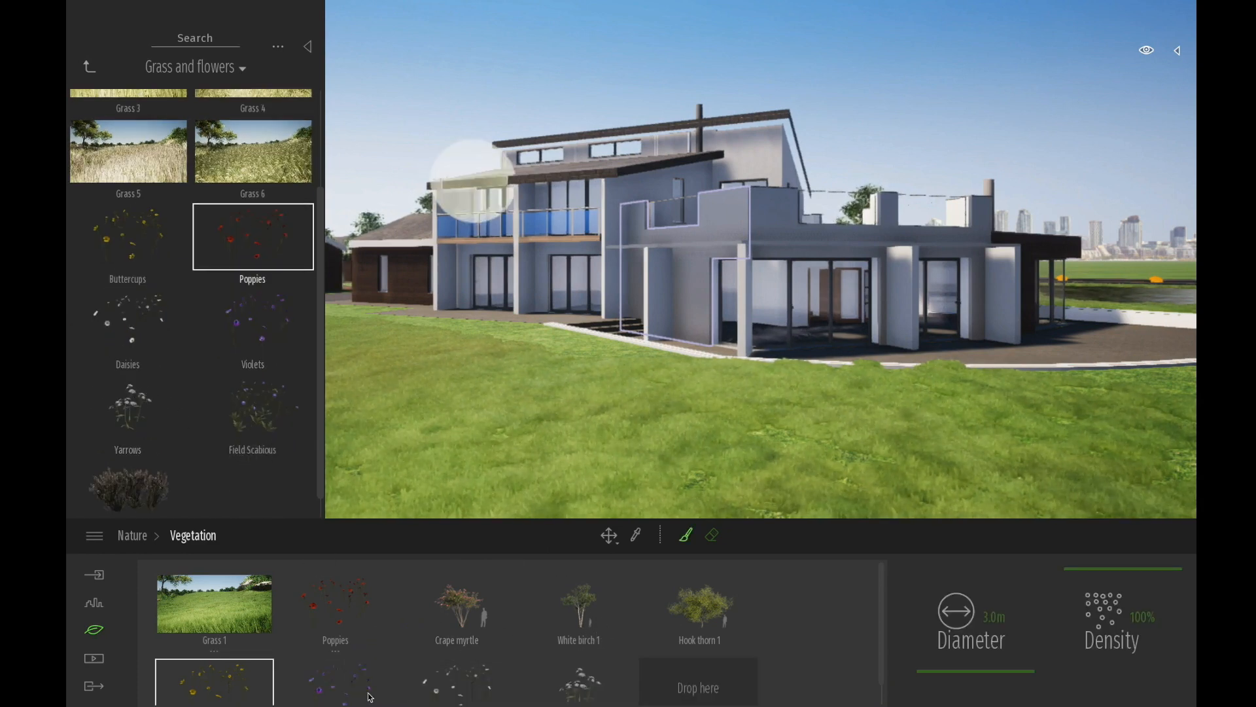
mouse_move(429, 457)
left_mouse_down()
mouse_move(420, 451)
mouse_move(799, 509)
mouse_move(1099, 516)
mouse_move(494, 507)
mouse_move(341, 411)
left_mouse_up()
middle_click_drag(505, 455, 514, 464)
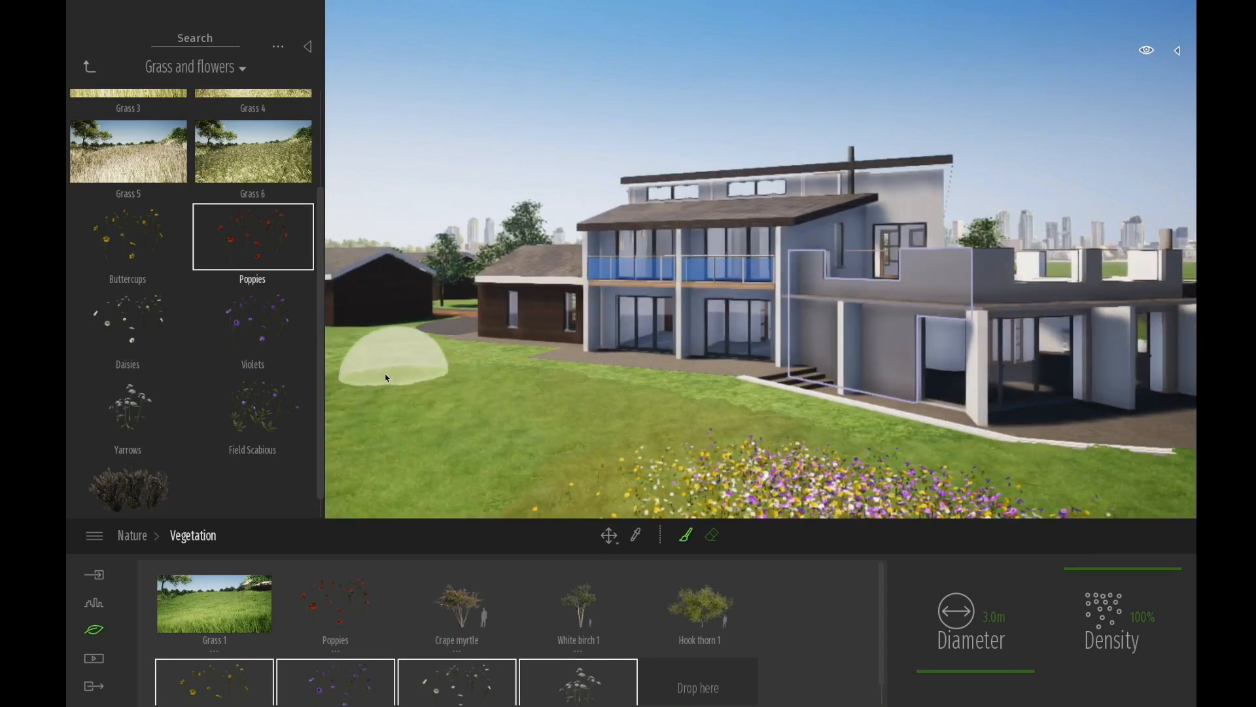
mouse_move(510, 399)
left_mouse_down()
mouse_move(454, 454)
mouse_move(449, 499)
mouse_move(761, 487)
left_mouse_up()
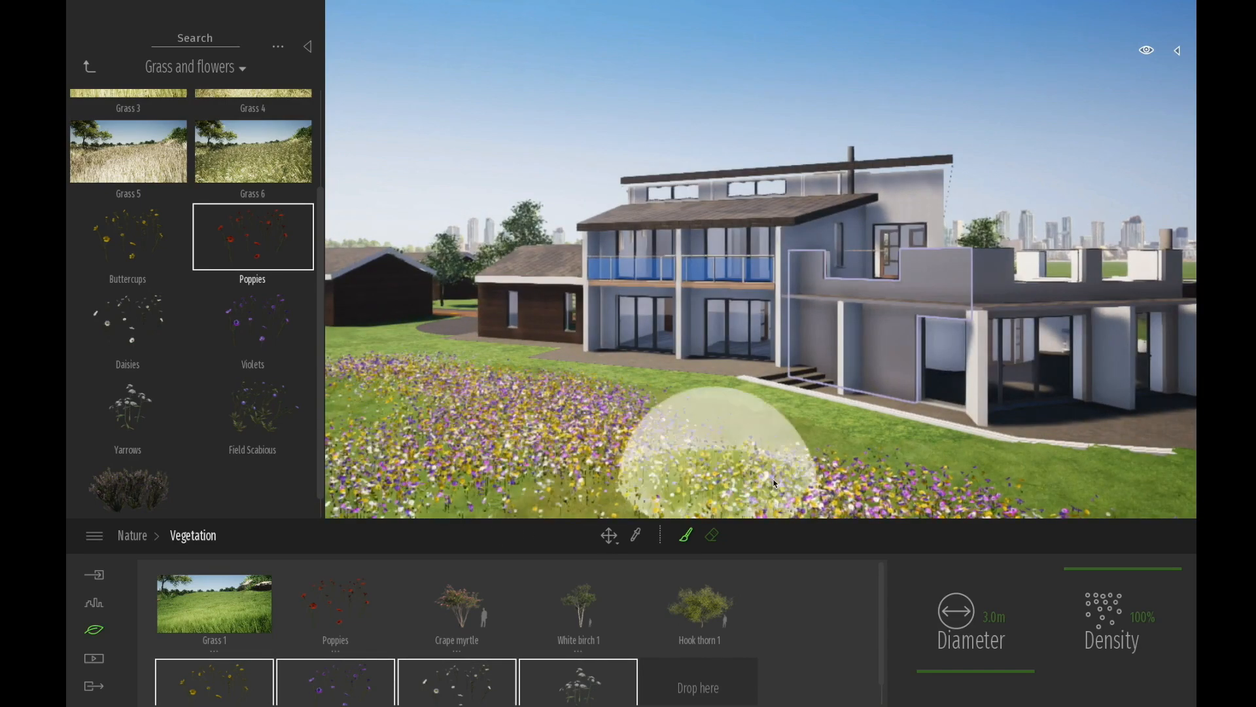
middle_click_drag(802, 466, 775, 438)
mouse_move(888, 479)
left_mouse_down()
mouse_move(501, 485)
mouse_move(919, 467)
left_mouse_up()
middle_click_drag(920, 468, 857, 487)
Step: Paint the same four-flower mix around the banks of the pond
scroll(1077, 447, "down", 3)
mouse_move(961, 412)
middle_mouse_down()
mouse_move(959, 432)
mouse_move(923, 441)
middle_mouse_up()
scroll(999, 441, "up", 3)
middle_click_drag(1057, 469, 1034, 469)
mouse_move(975, 464)
left_mouse_down()
mouse_move(864, 513)
mouse_move(1011, 419)
mouse_move(1138, 391)
left_mouse_up()
middle_click_drag(1092, 413, 1083, 425)
mouse_move(645, 396)
left_mouse_down()
mouse_move(679, 380)
mouse_move(667, 377)
left_mouse_up()
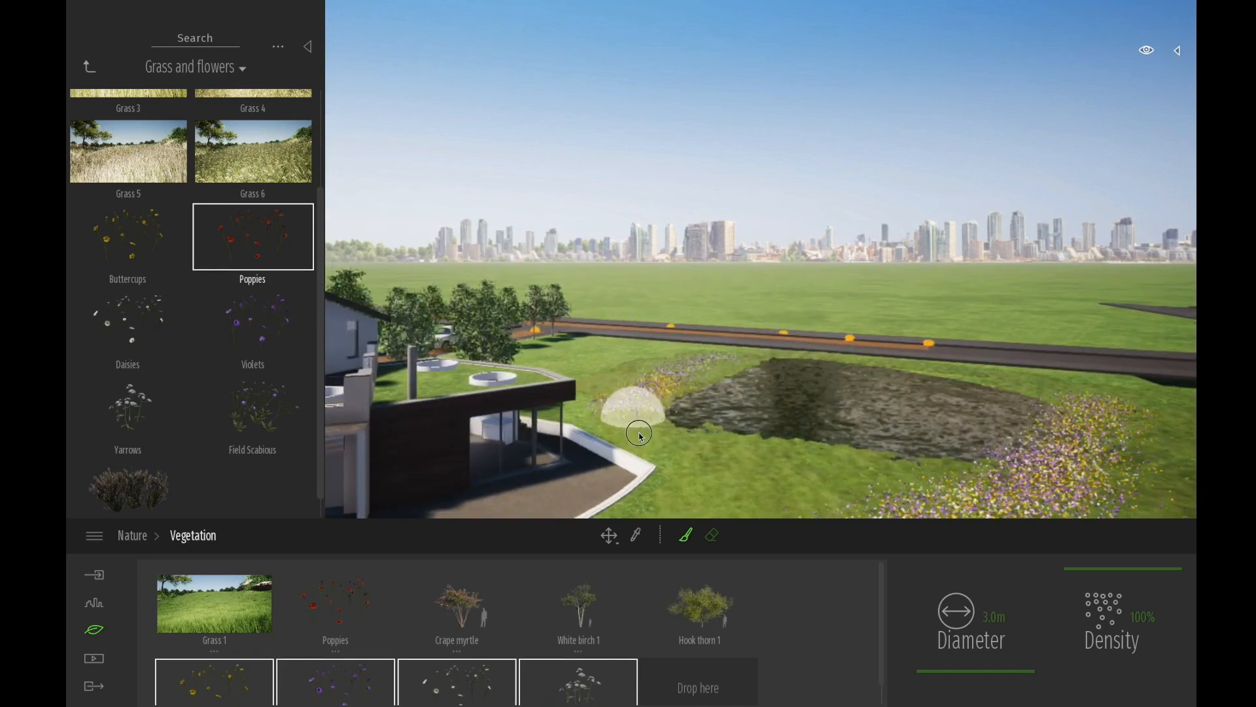
middle_click_drag(751, 474, 762, 453)
left_click_drag(763, 454, 808, 485)
Step: Extend the wildflower mix from the pond over the outer lawn and thicken the patch facing the curved terrace
mouse_move(809, 485)
middle_mouse_down()
mouse_move(840, 426)
mouse_move(767, 448)
mouse_move(777, 412)
middle_mouse_up()
right_click_drag(777, 412, 798, 429)
scroll(789, 333, "down", 4)
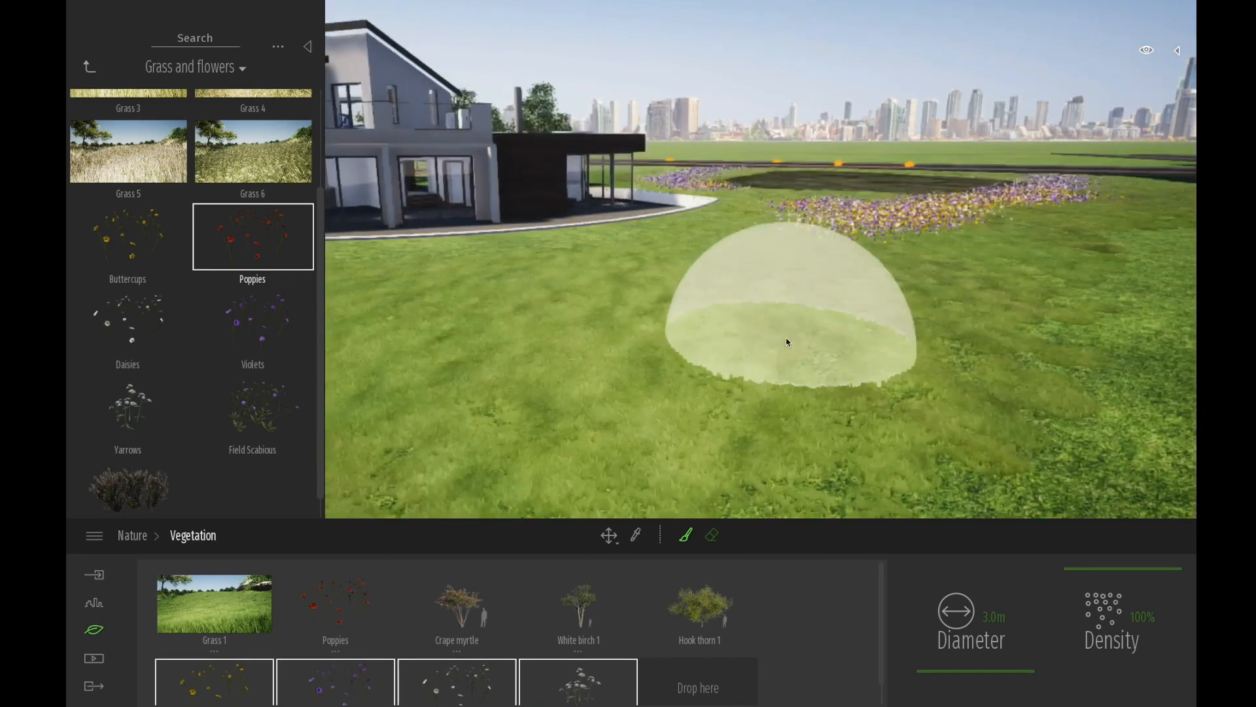
middle_click_drag(789, 333, 781, 316)
mouse_move(798, 316)
left_mouse_down()
mouse_move(844, 333)
mouse_move(861, 428)
mouse_move(687, 482)
mouse_move(485, 500)
mouse_move(991, 379)
mouse_move(978, 448)
mouse_move(831, 514)
left_mouse_up()
middle_click_drag(638, 404, 620, 421)
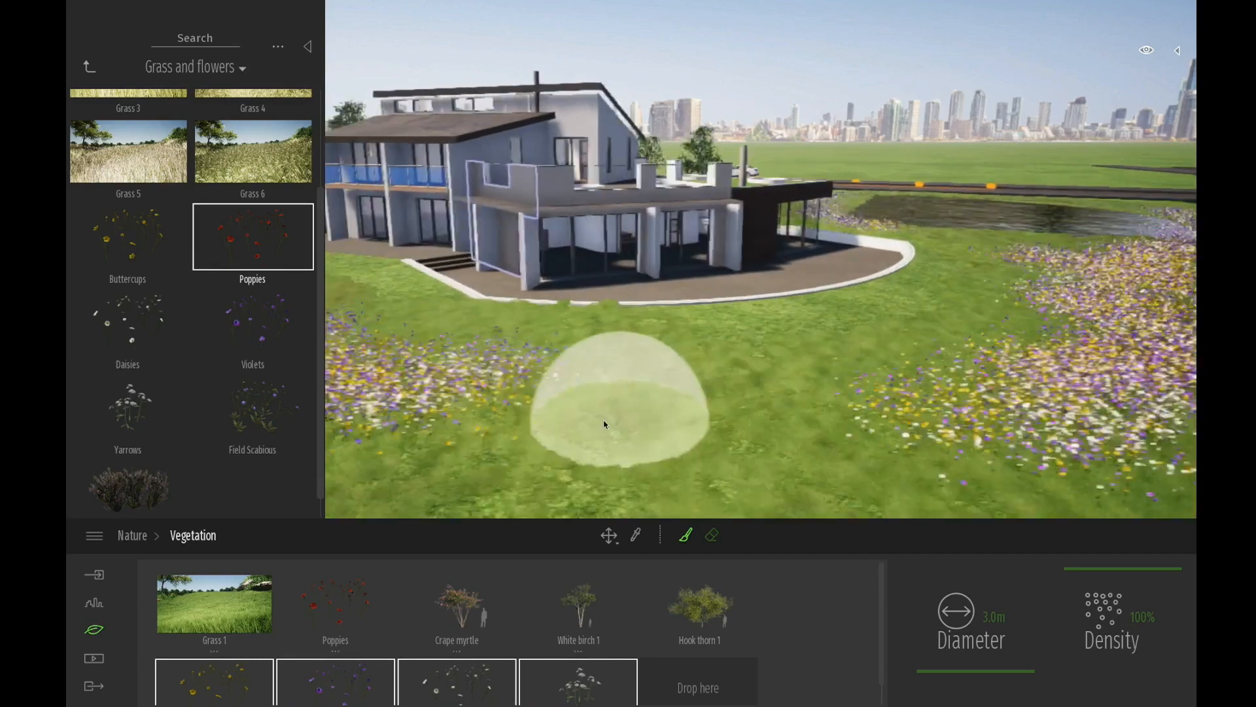
left_click_drag(537, 456, 412, 455)
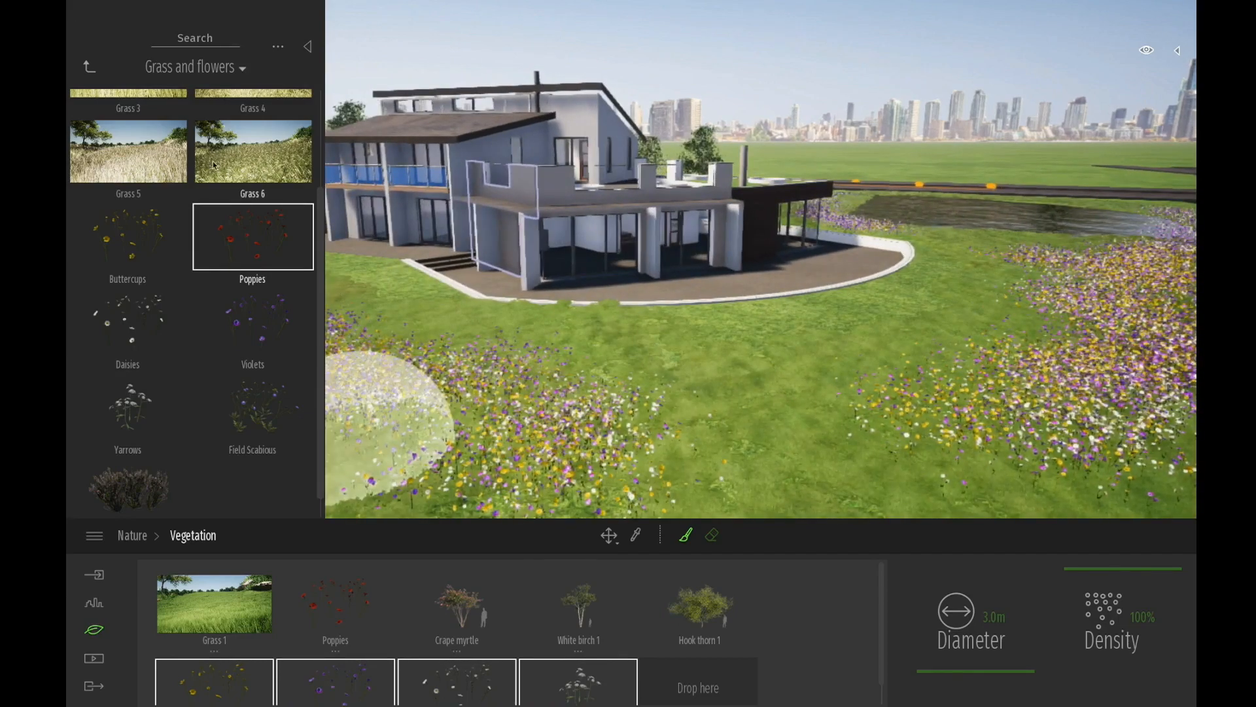
Step: Add Grass 2 and Grass 3 to the vegetation palette and select both for painting
scroll(196, 167, "up", 3)
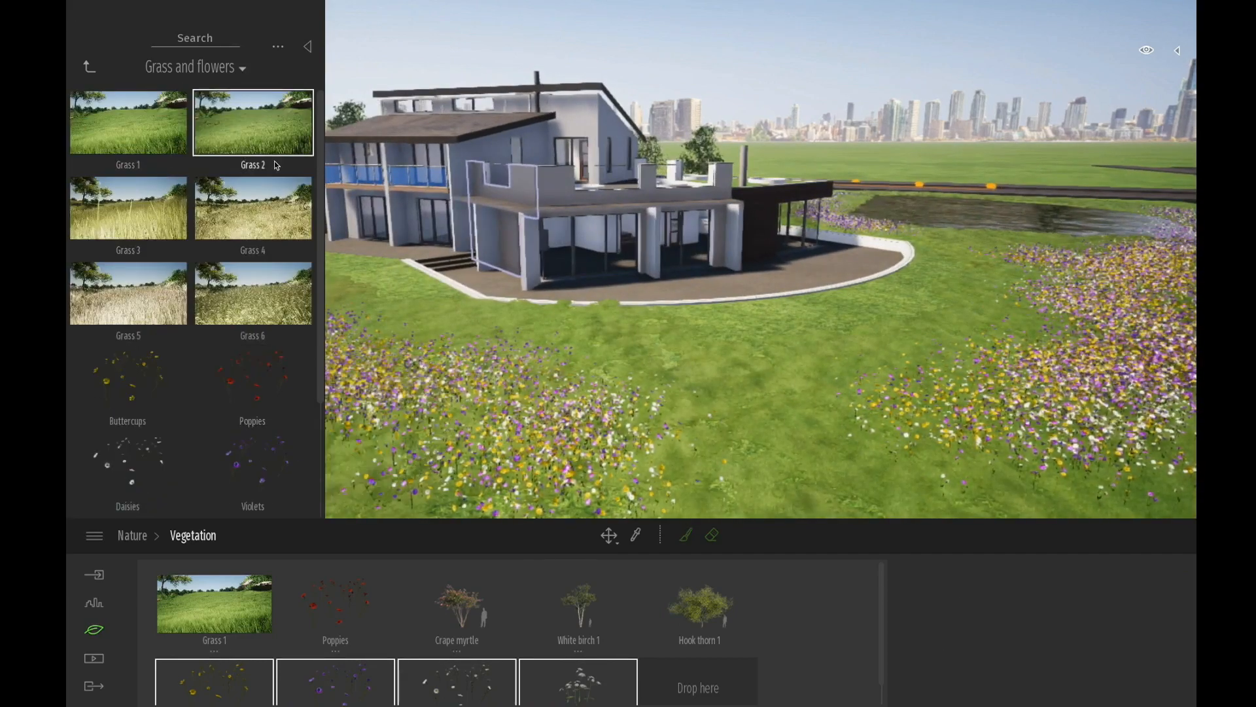
left_click_drag(334, 549, 695, 683)
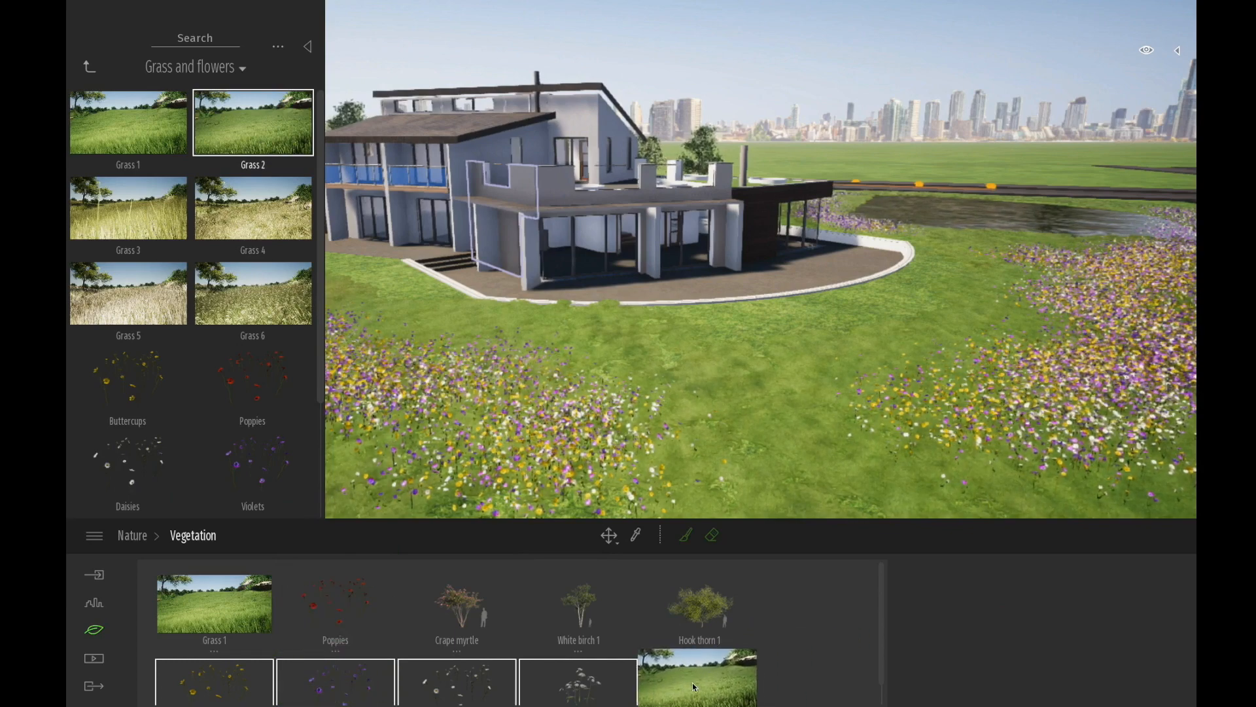
left_click(686, 535)
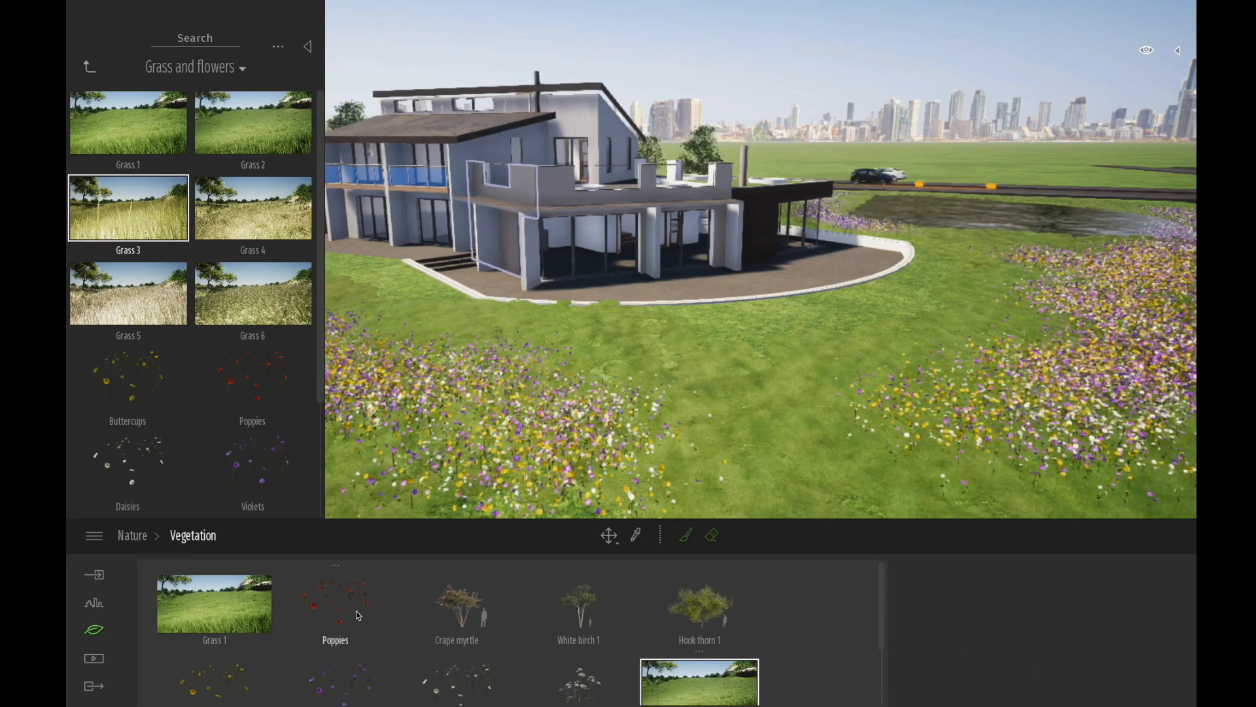
scroll(359, 619, "down", 2)
left_click_drag(276, 620, 215, 661)
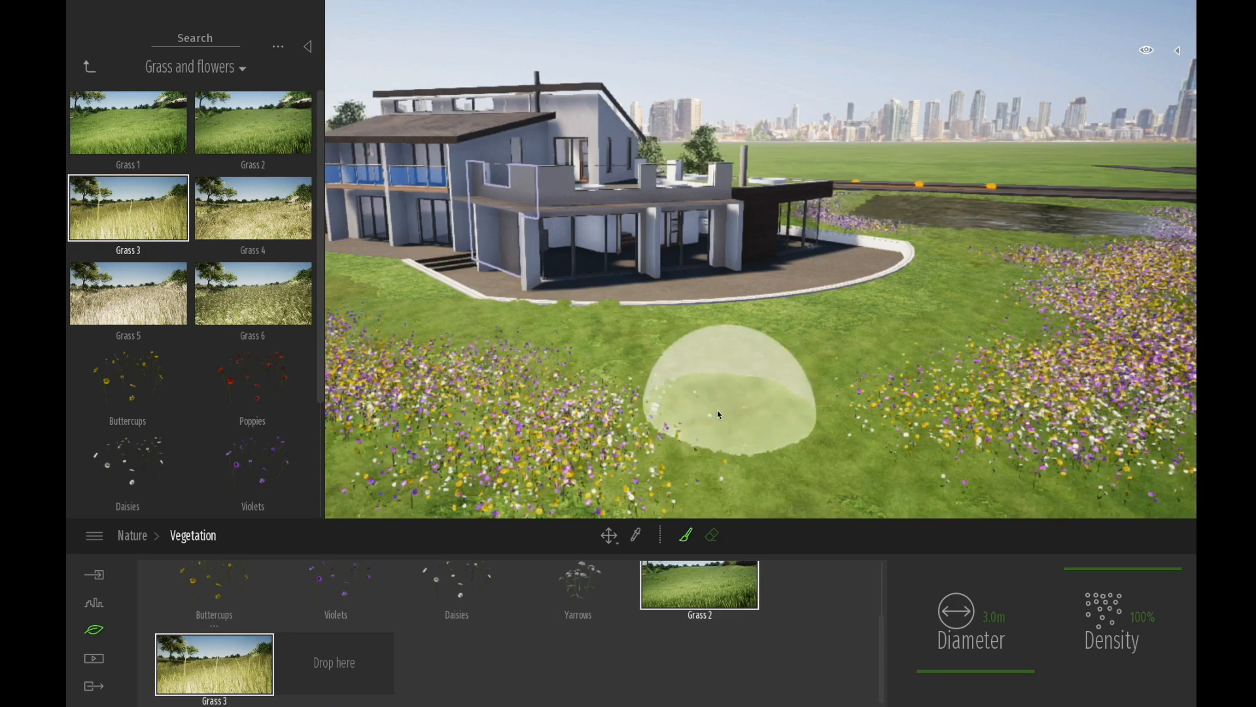
Step: Paint the Grass 2 and Grass 3 mix over the outer lawn, between and behind the wildflower patches
left_click_drag(789, 410, 961, 342)
mouse_move(886, 409)
left_mouse_down()
mouse_move(811, 504)
mouse_move(949, 509)
left_mouse_up()
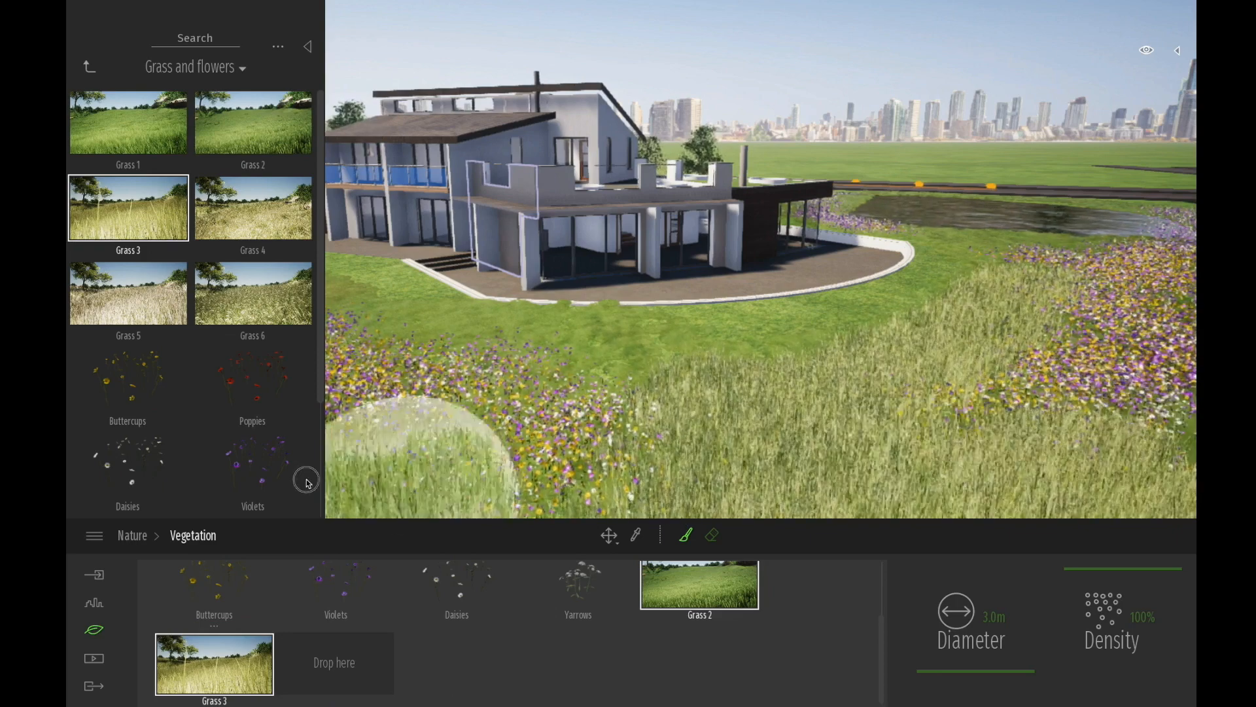
mouse_move(603, 365)
right_mouse_down()
mouse_move(673, 379)
mouse_move(627, 373)
right_mouse_up()
middle_click_drag(627, 376, 607, 389)
left_click_drag(413, 322, 697, 430)
mouse_move(505, 468)
left_mouse_down()
mouse_move(364, 366)
mouse_move(386, 314)
mouse_move(740, 461)
mouse_move(834, 441)
left_mouse_up()
scroll(637, 329, "up", 5)
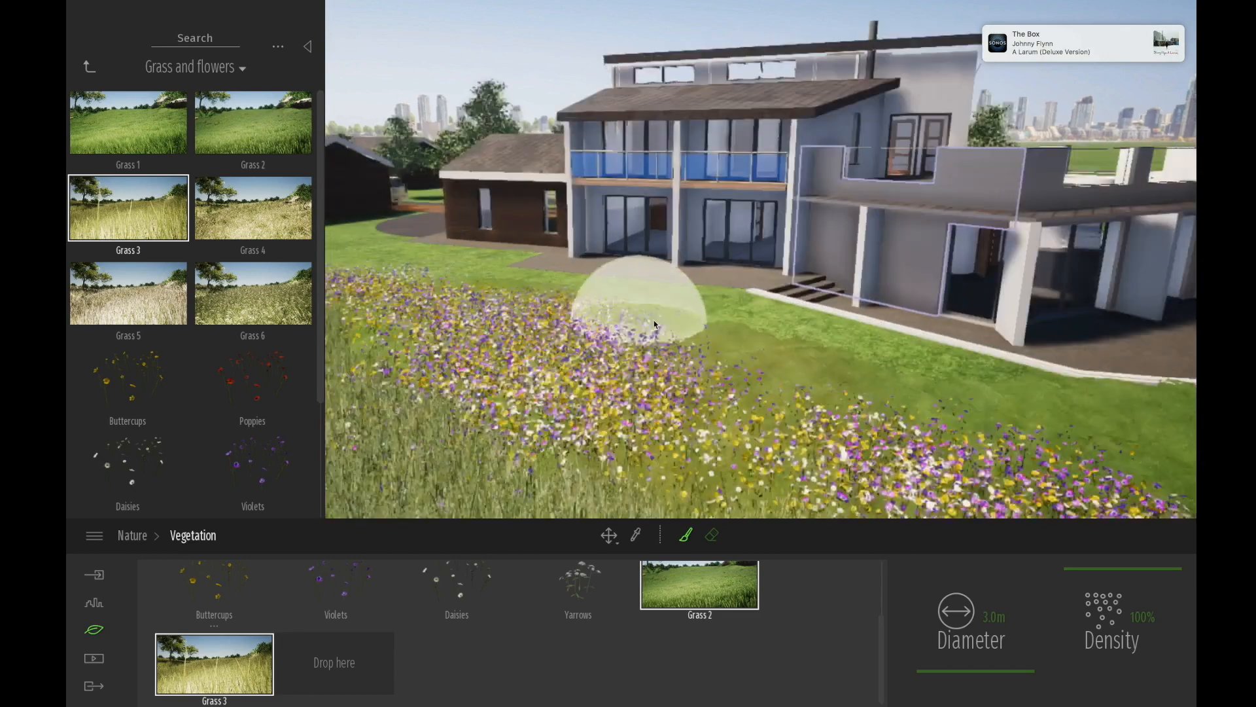
left_click_drag(386, 316, 491, 389)
Step: Check how the tall grass and wildflowers look from low viewpoints close to the house
middle_click_drag(720, 474, 694, 386)
scroll(694, 388, "down", 5)
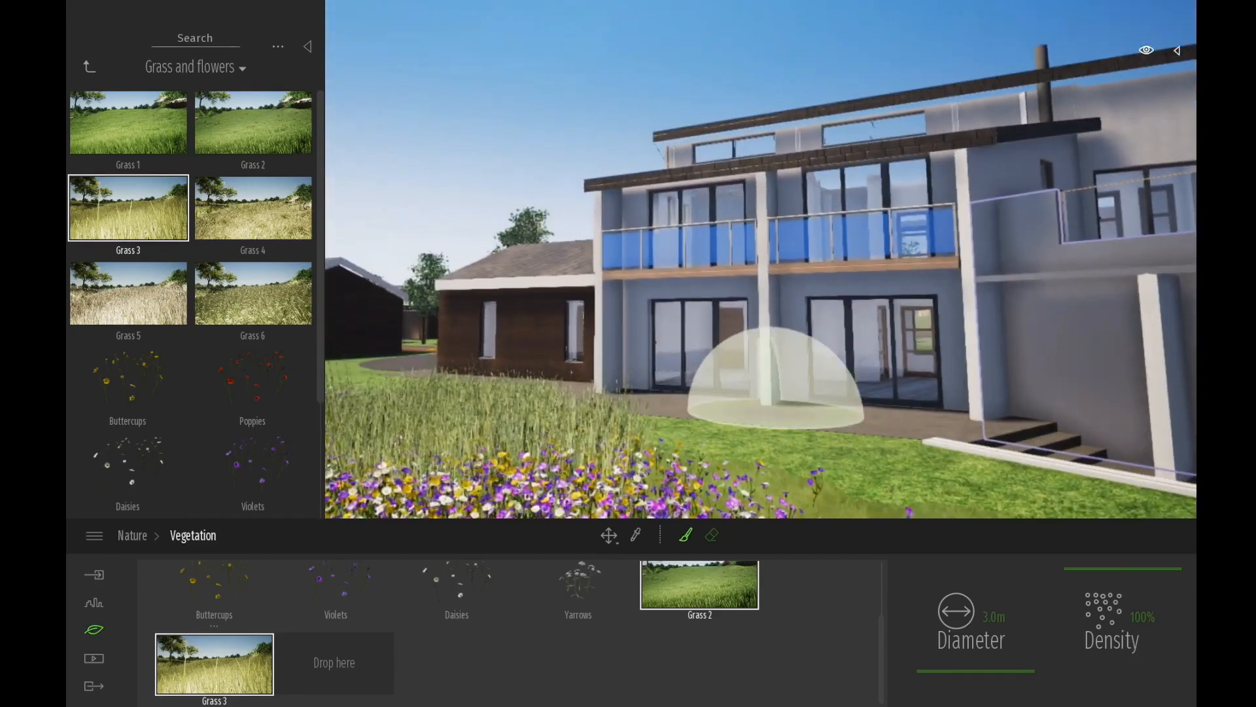
mouse_move(776, 411)
middle_mouse_down()
mouse_move(752, 334)
mouse_move(771, 414)
mouse_move(755, 432)
mouse_move(751, 414)
mouse_move(767, 429)
middle_mouse_up()
scroll(757, 442, "up", 2)
scroll(757, 443, "down", 4)
scroll(772, 425, "up", 2)
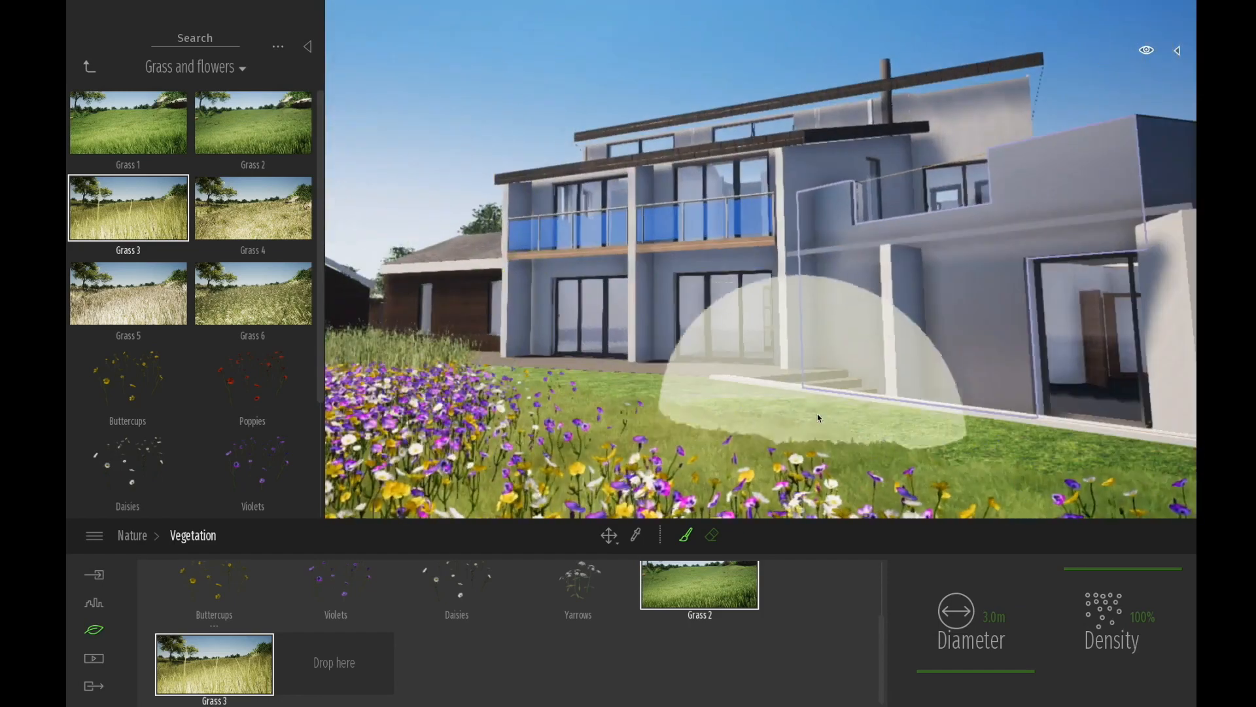
Step: Set the brush diameter to 1 m and paint Grass 1 on the bare lawn along the edge of the paving
scroll(752, 442, "up", 4)
right_click_drag(800, 455, 811, 458)
scroll(763, 429, "down", 3)
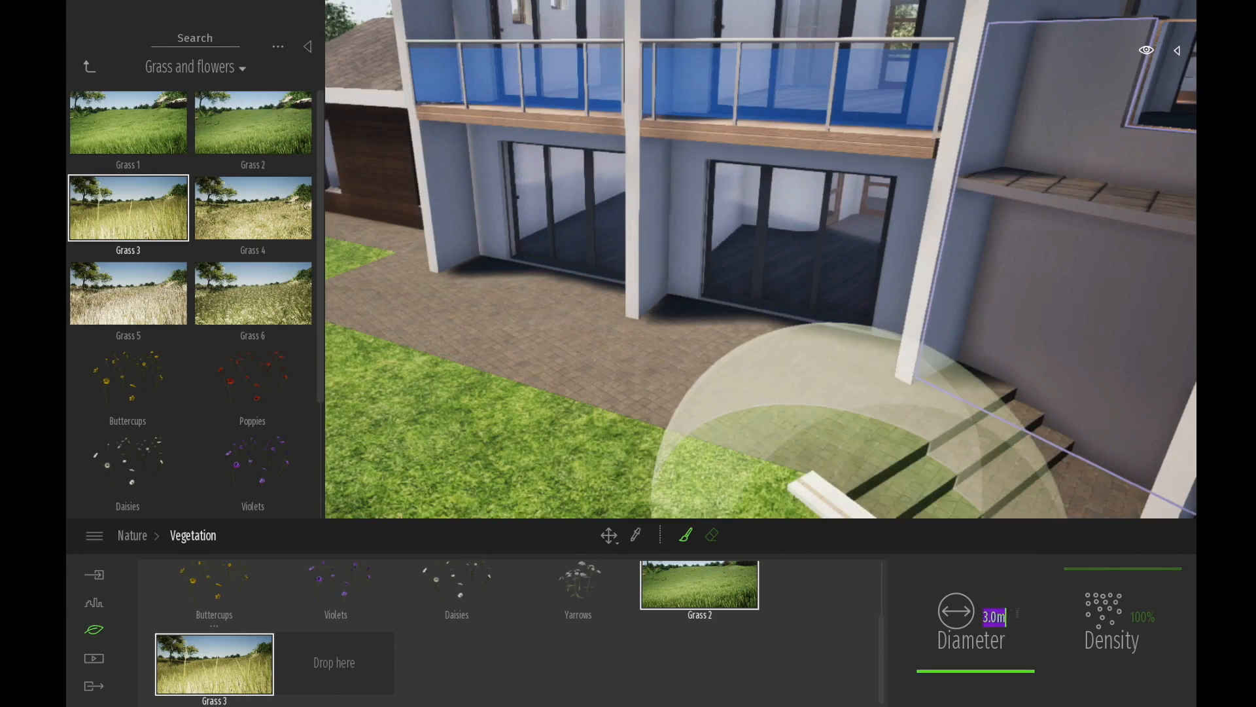
type("1")
key("Return")
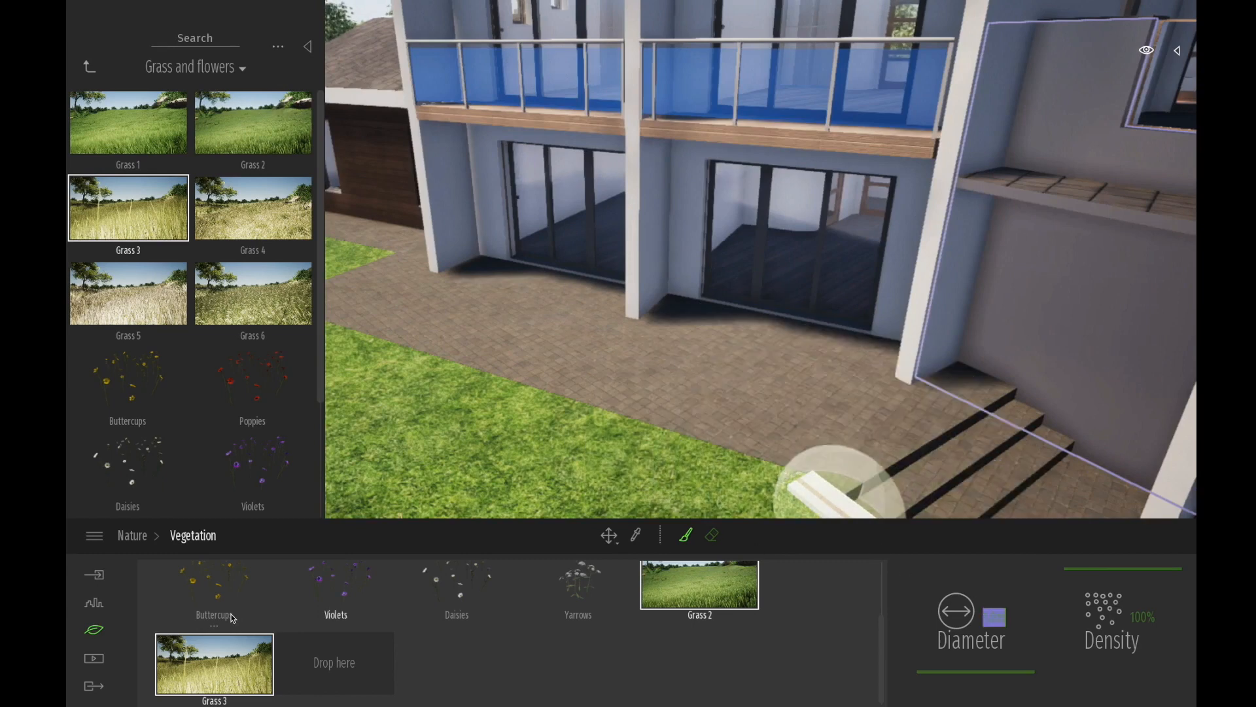
scroll(241, 618, "up", 1)
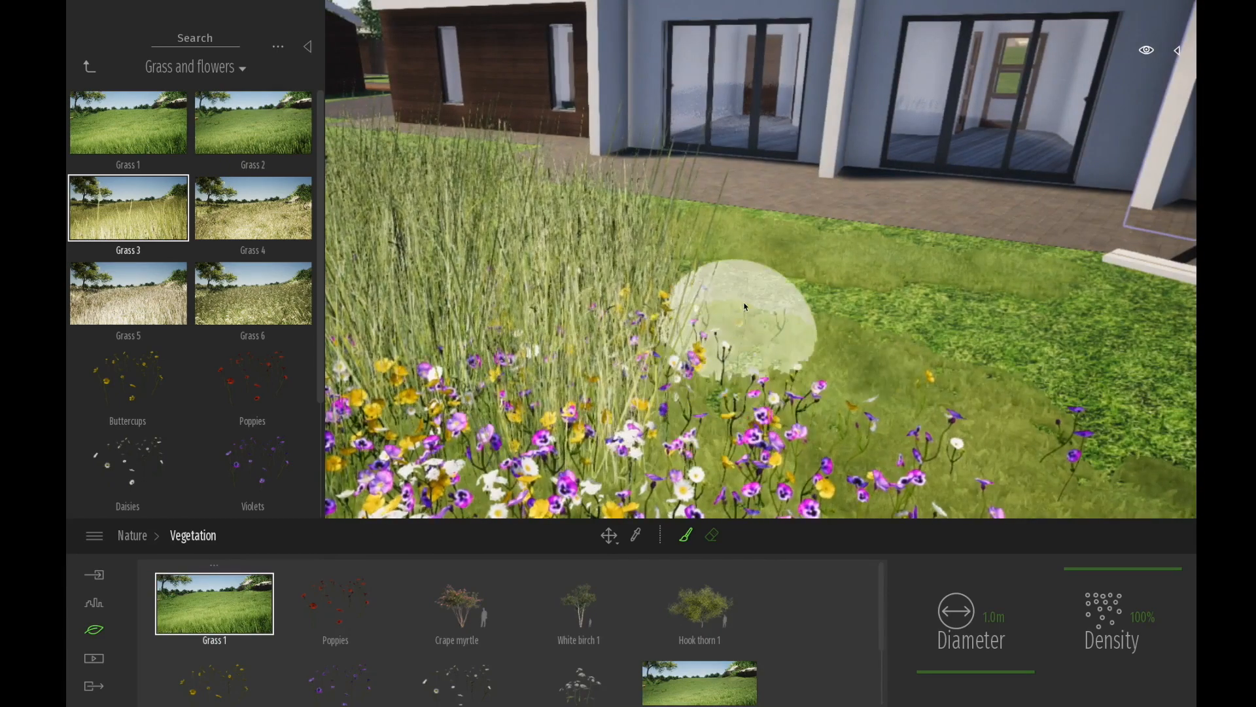
mouse_move(745, 306)
left_mouse_down()
mouse_move(813, 298)
mouse_move(1080, 367)
mouse_move(1146, 412)
mouse_move(1036, 336)
mouse_move(960, 323)
left_mouse_up()
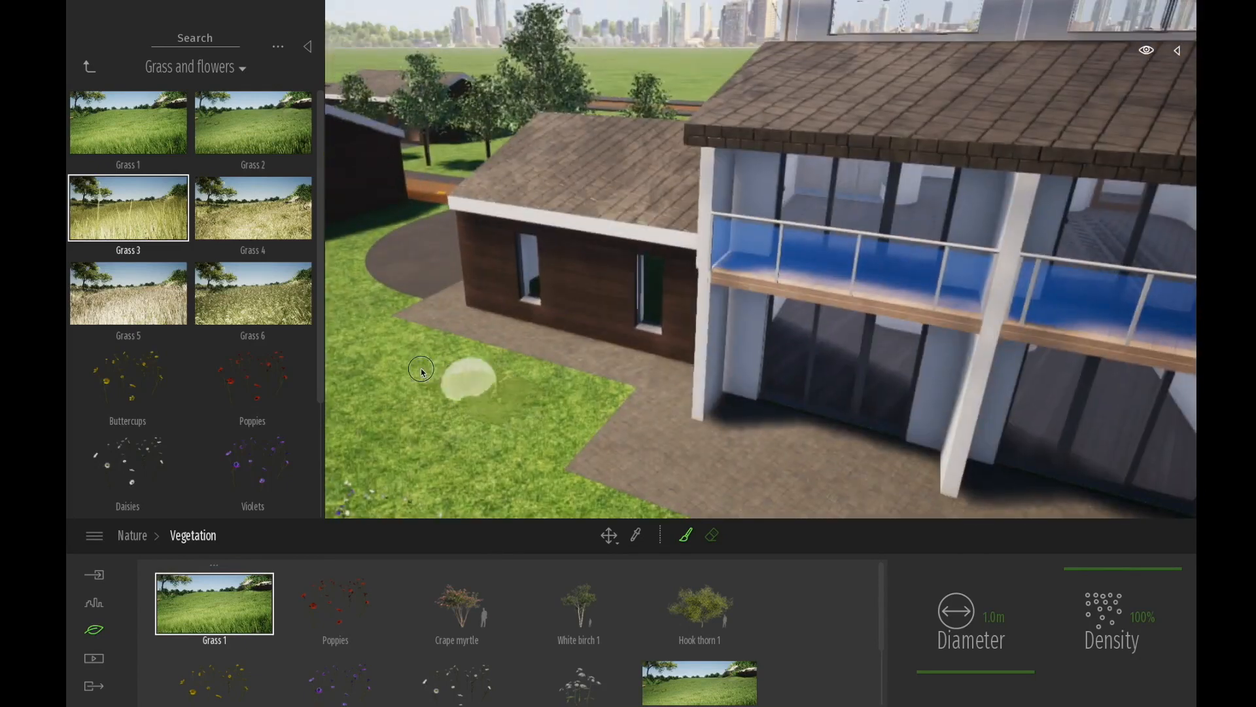
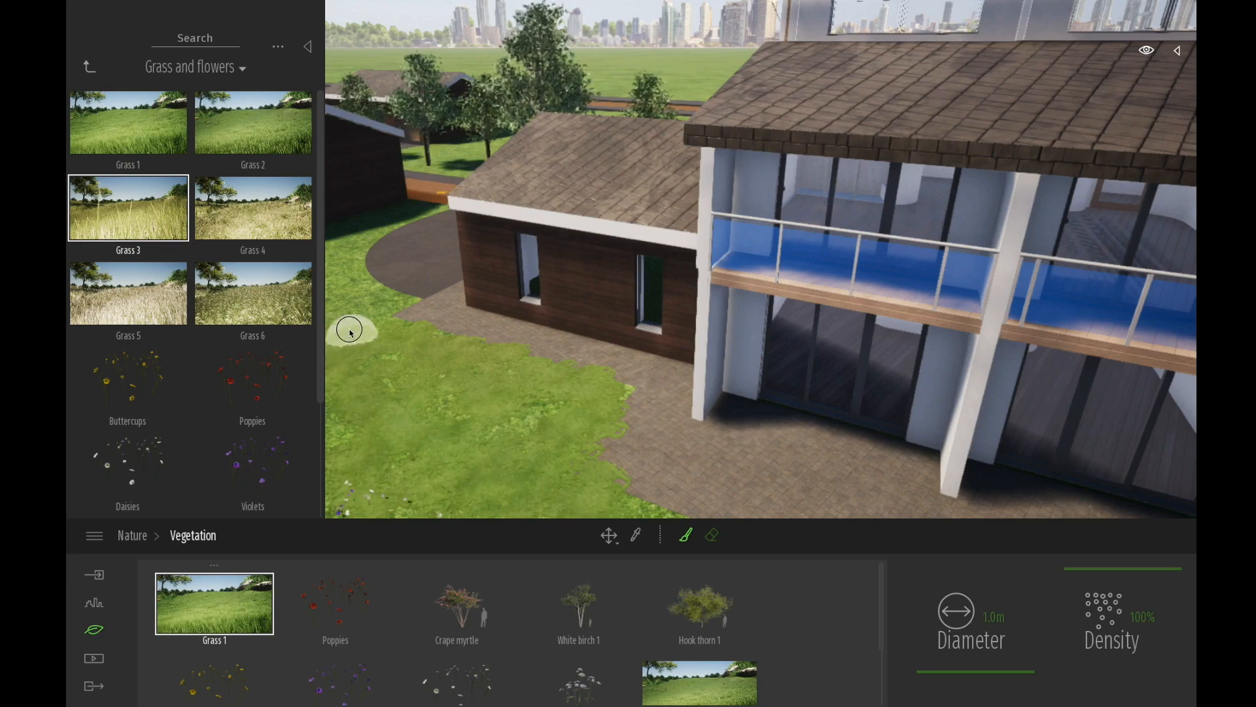
Step: Select Poppies and paint them over the wildflower patch facing the timber-clad single-storey wing
middle_click_drag(486, 353, 529, 289)
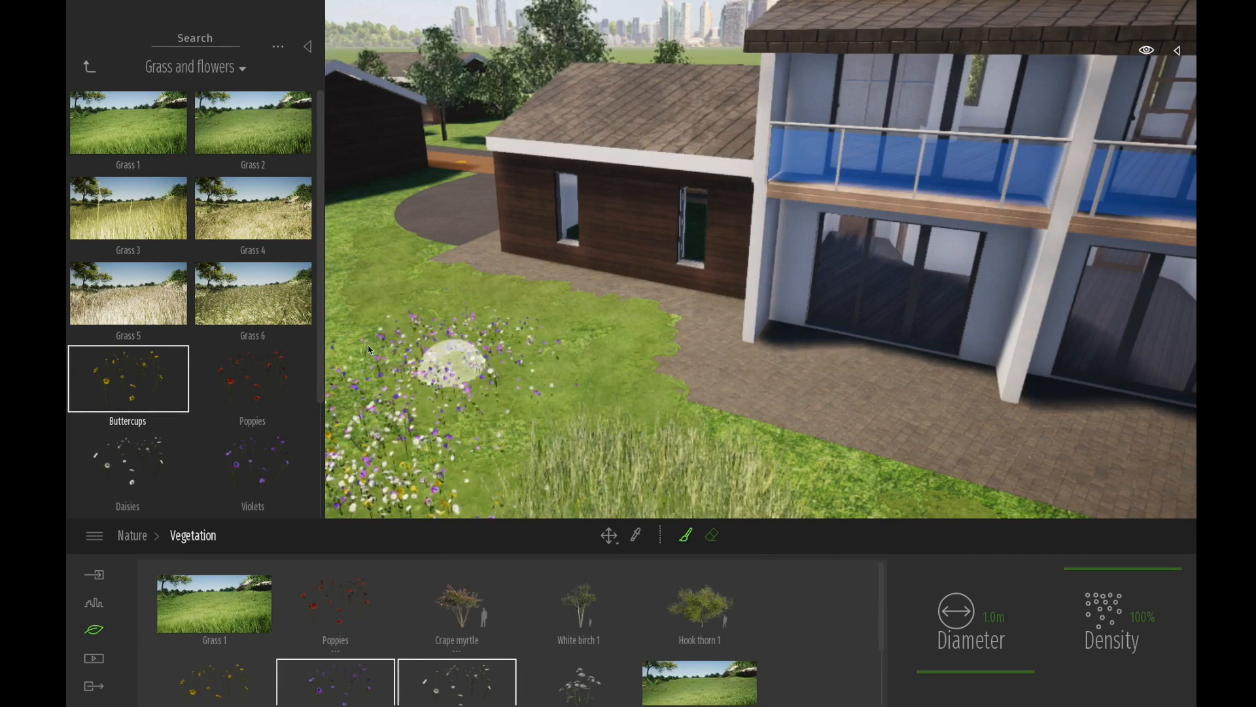
left_click(376, 584)
left_click_drag(496, 367, 466, 466)
Step: Paint a band of poppies between the wildflower meadow and the lawn in front of the house and terrace
middle_click_drag(599, 402, 618, 353)
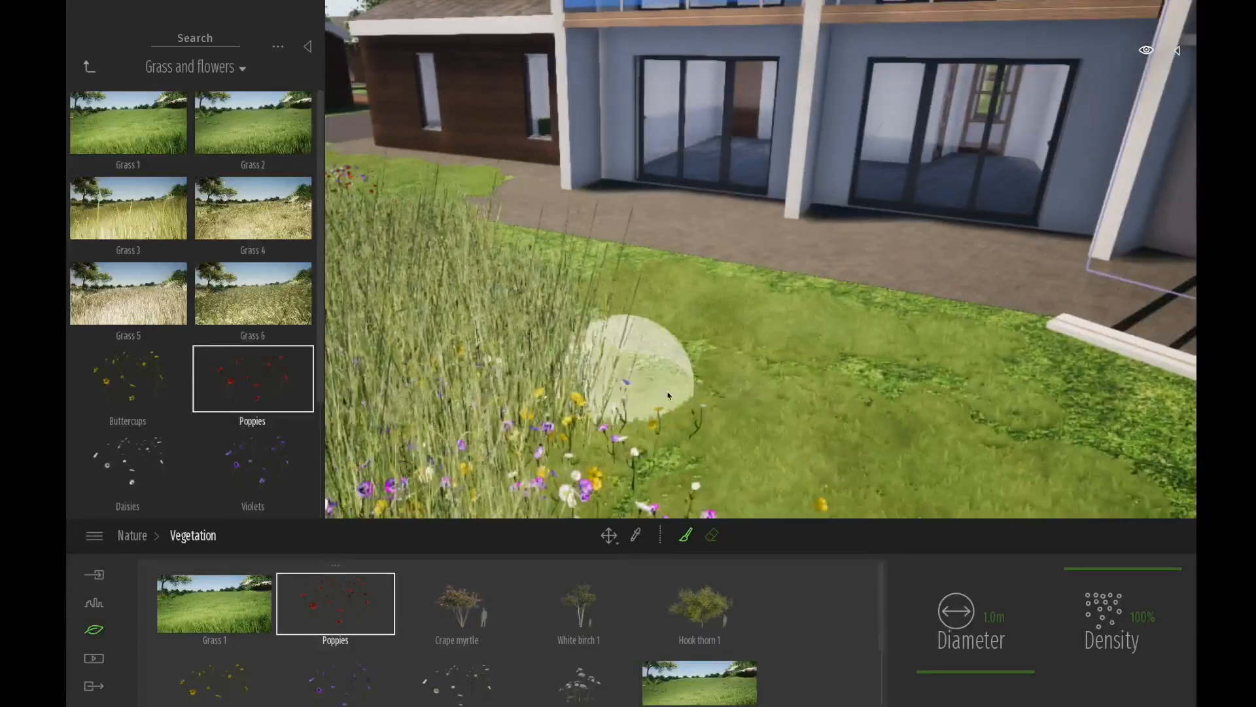
mouse_move(651, 364)
left_mouse_down()
mouse_move(687, 407)
mouse_move(674, 387)
mouse_move(910, 460)
mouse_move(972, 434)
left_mouse_up()
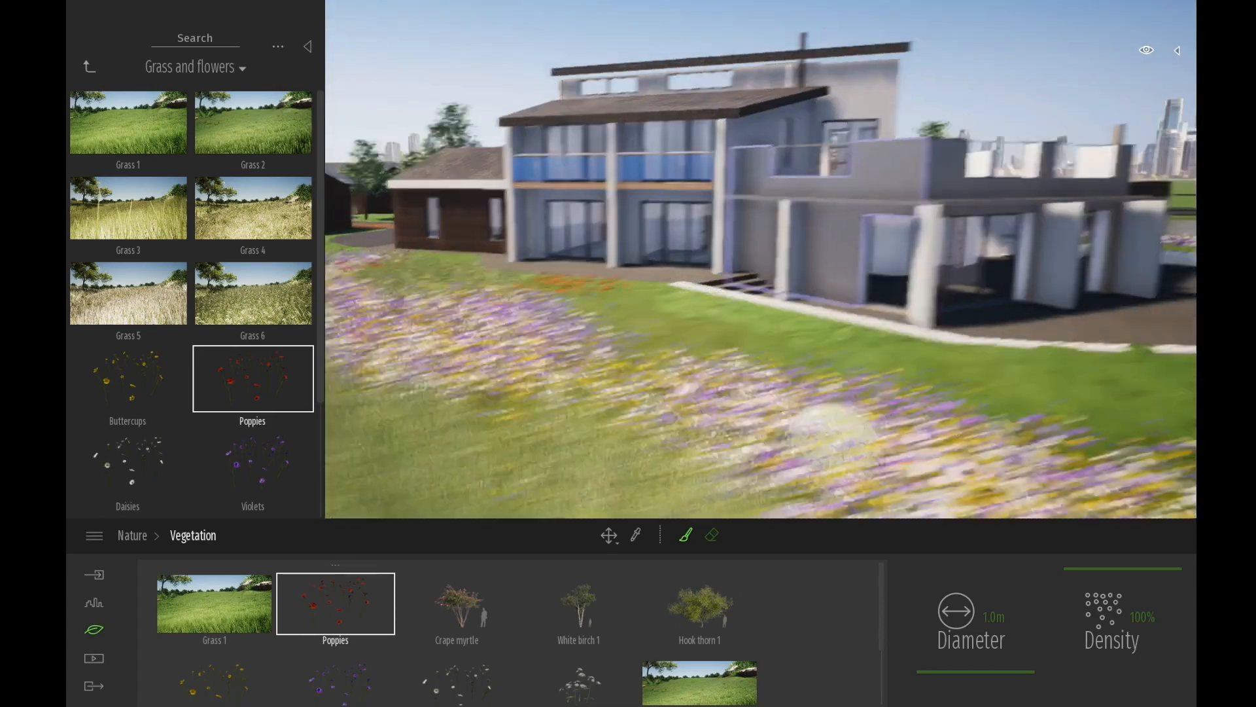
middle_click_drag(834, 425, 967, 412)
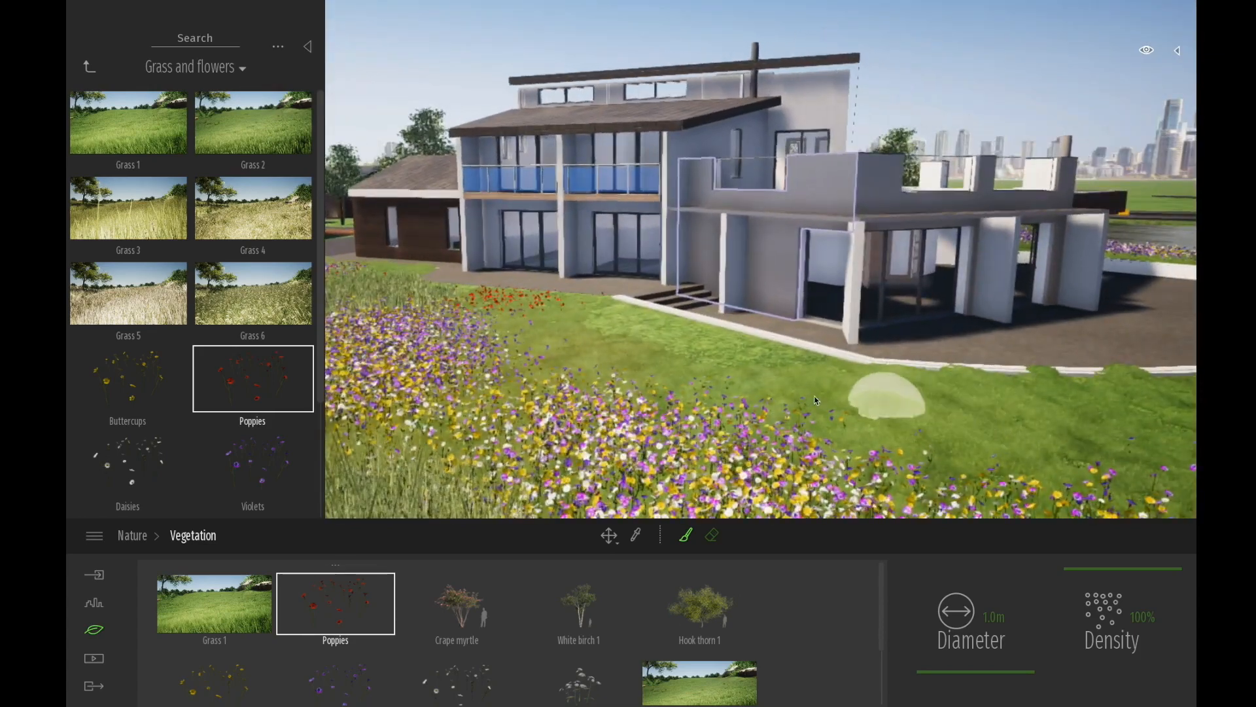
mouse_move(636, 388)
left_mouse_down()
mouse_move(785, 399)
mouse_move(933, 451)
mouse_move(1165, 469)
left_mouse_up()
middle_click_drag(1017, 462, 886, 445)
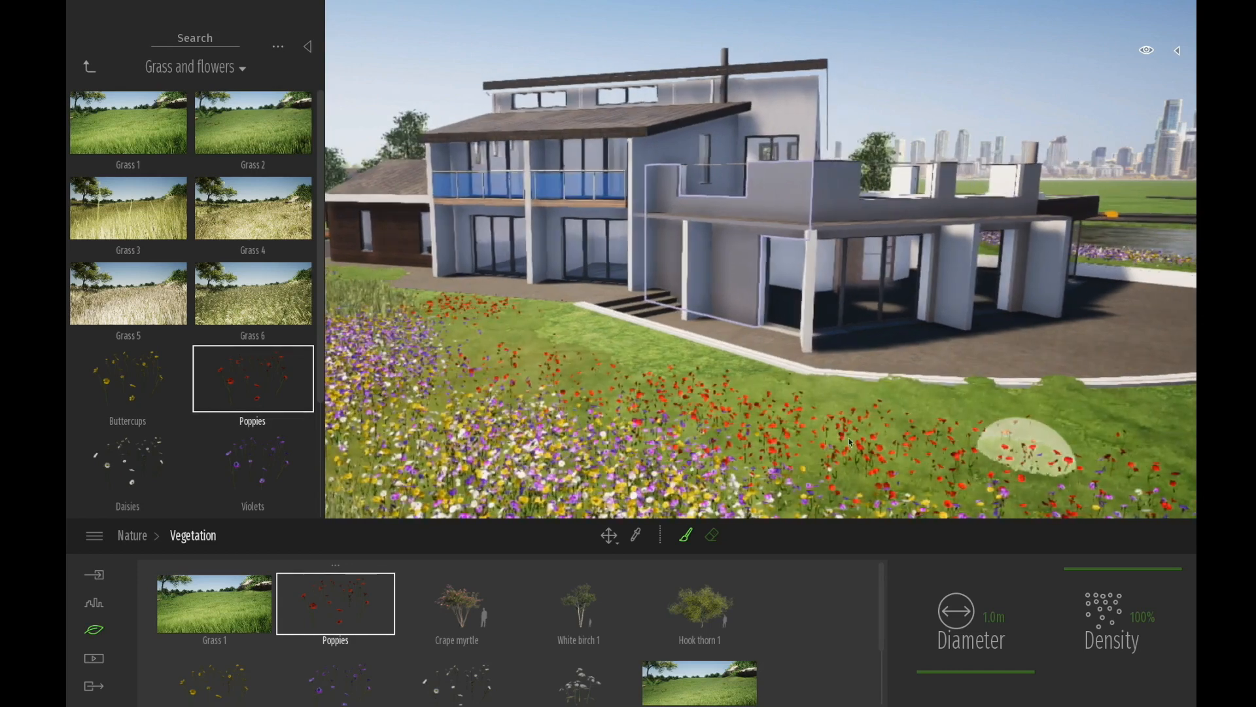
mouse_move(780, 355)
middle_mouse_down()
mouse_move(947, 336)
mouse_move(874, 343)
middle_mouse_up()
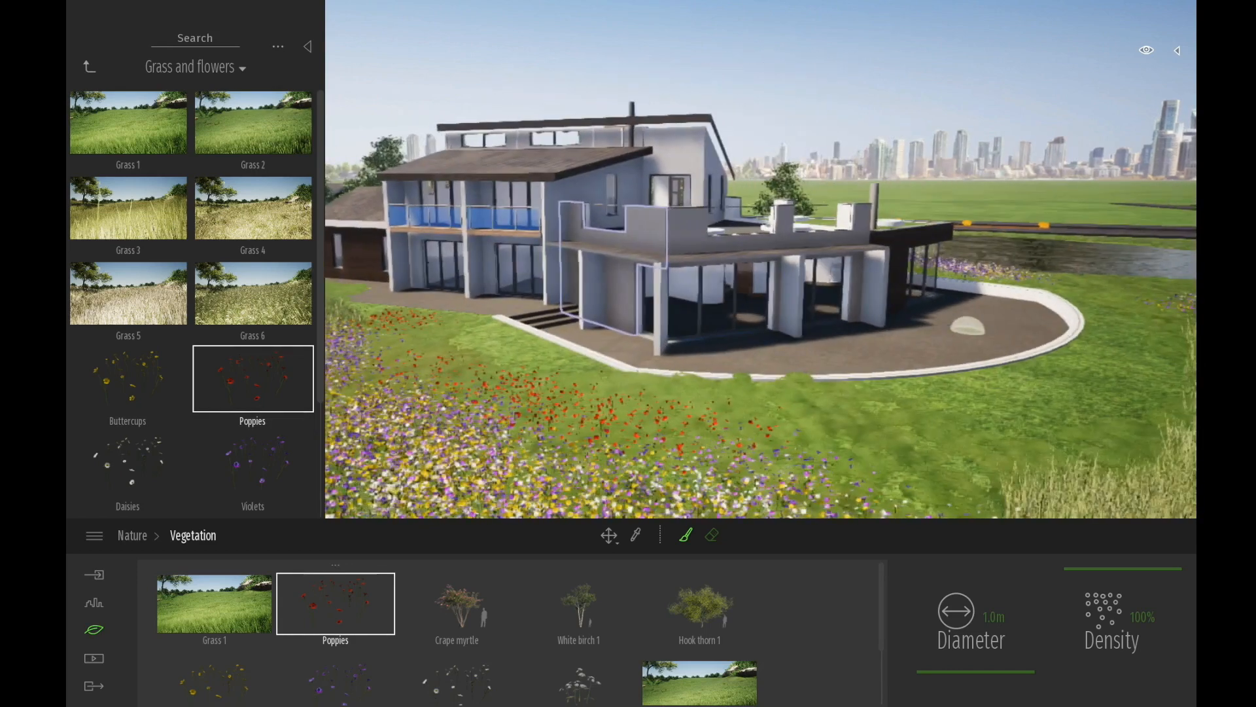
Step: Open the bushes collection and place a row of Cinnamon ferns on the lawn near the terrace steps
left_click(91, 65)
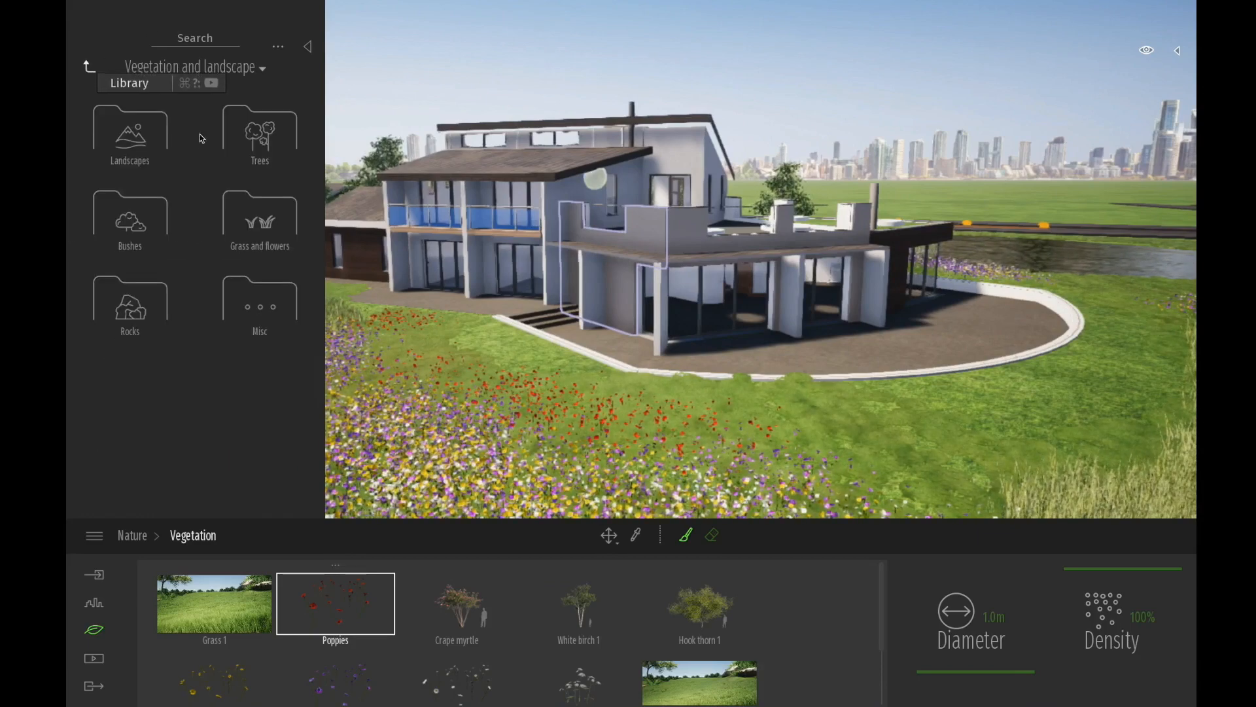
left_click(163, 225)
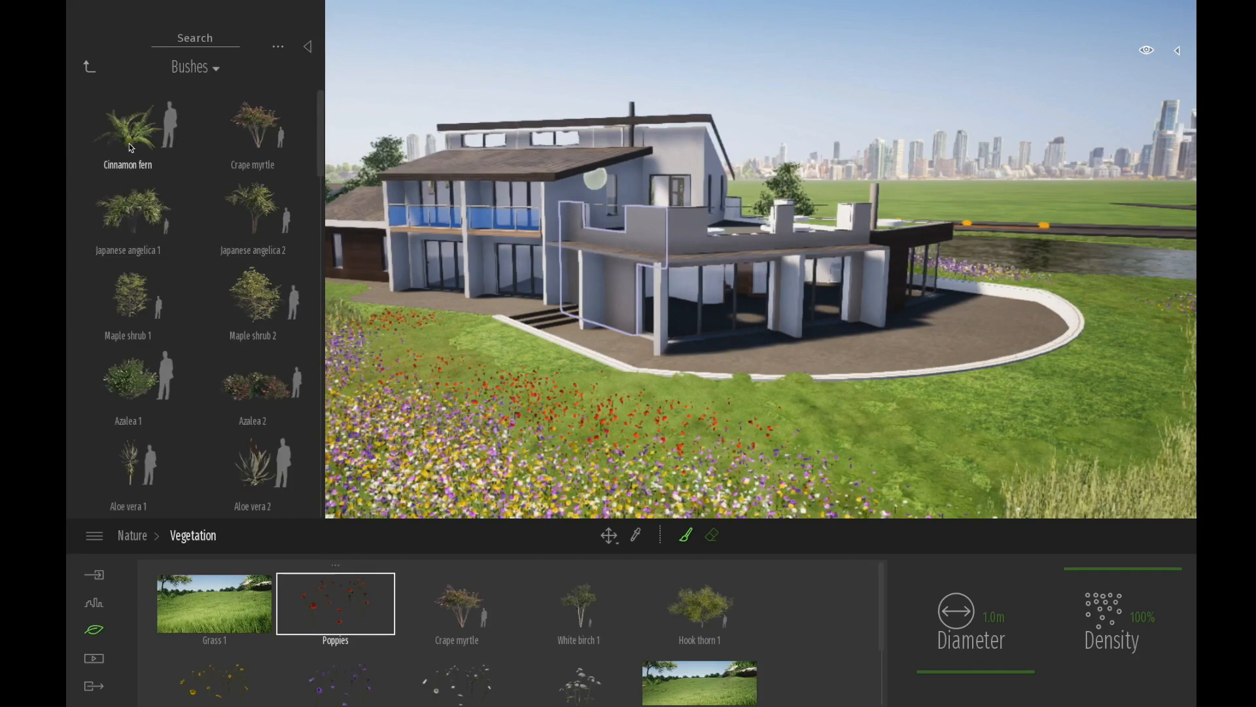
left_click_drag(129, 145, 603, 483)
mouse_move(498, 373)
left_mouse_down()
mouse_move(485, 344)
mouse_move(494, 352)
left_mouse_up()
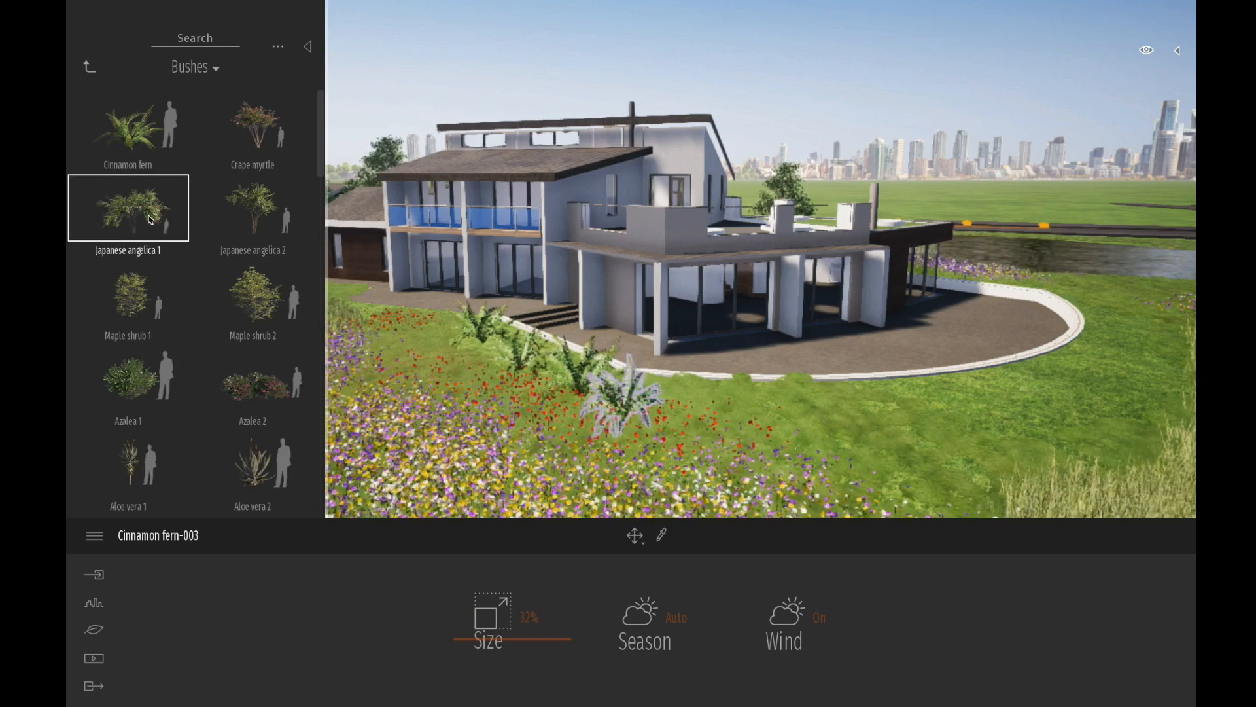
Step: Select Cinnamon fern, Crape myrtle, Japanese angelica 2, both Maple shrubs and both Azaleas, and scatter them across the meadow in front of the terrace
left_click(245, 298)
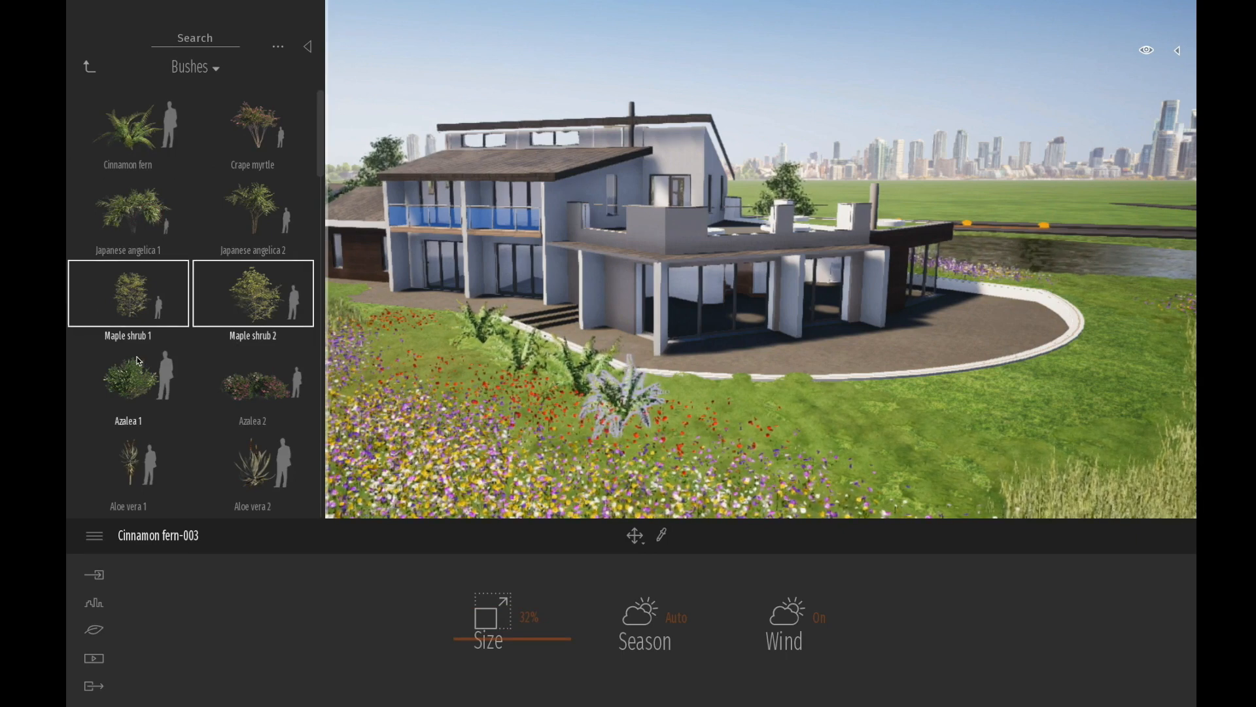
left_click(150, 389)
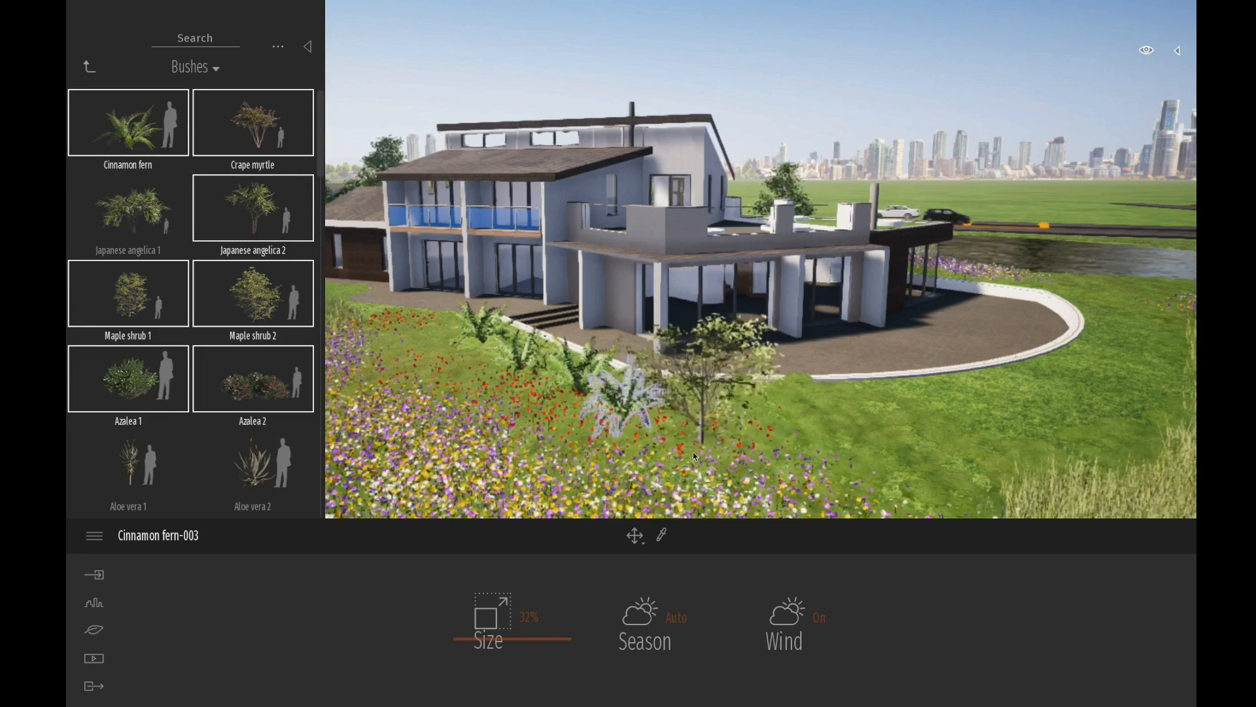
left_click(462, 452)
left_click(521, 474)
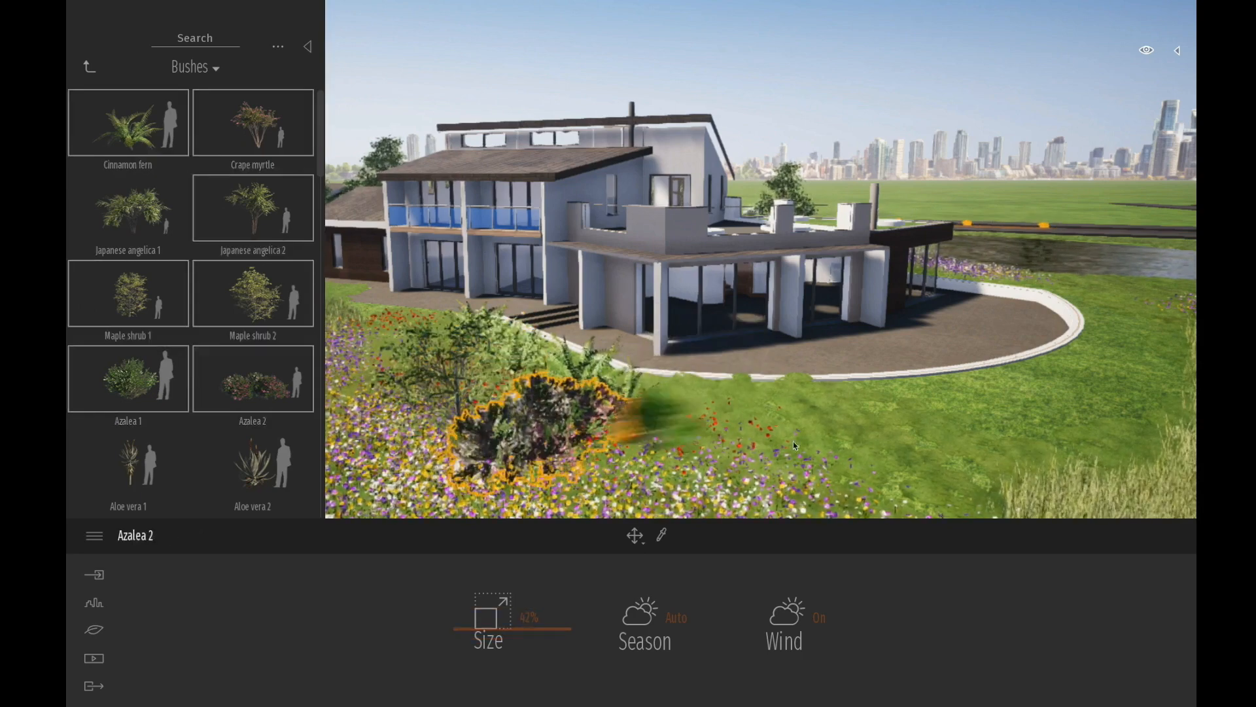
left_click(830, 487)
left_click(719, 458)
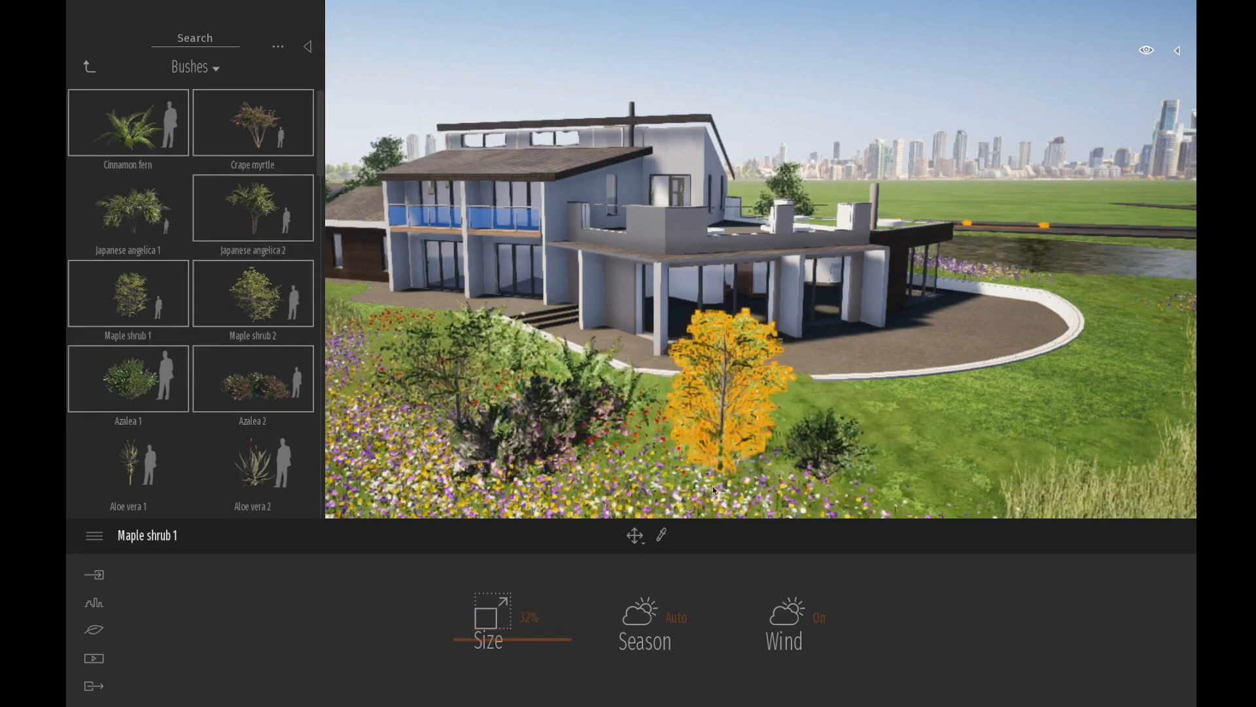
left_click(704, 494)
left_click(938, 486)
left_click(1028, 470)
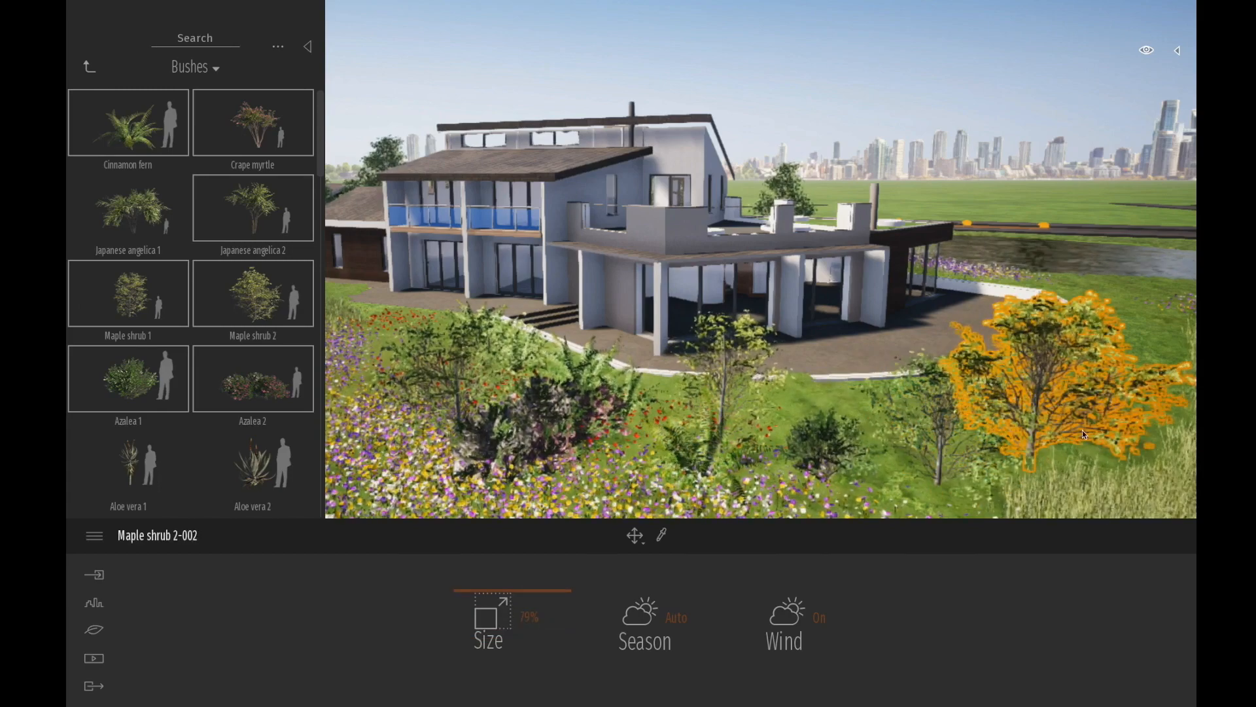
Step: Scatter more of the mixed bushes through the tall grass beyond the curved terrace
middle_click_drag(1116, 397, 1072, 398)
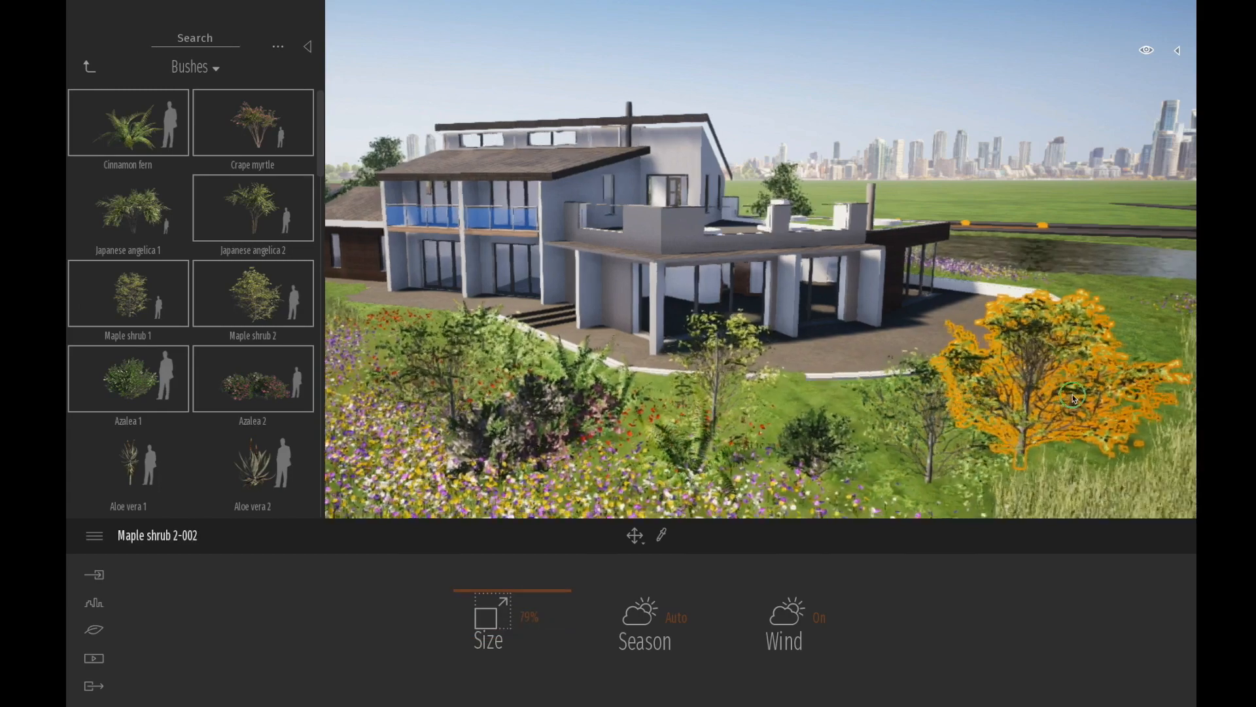
right_click_drag(1072, 395, 1085, 392)
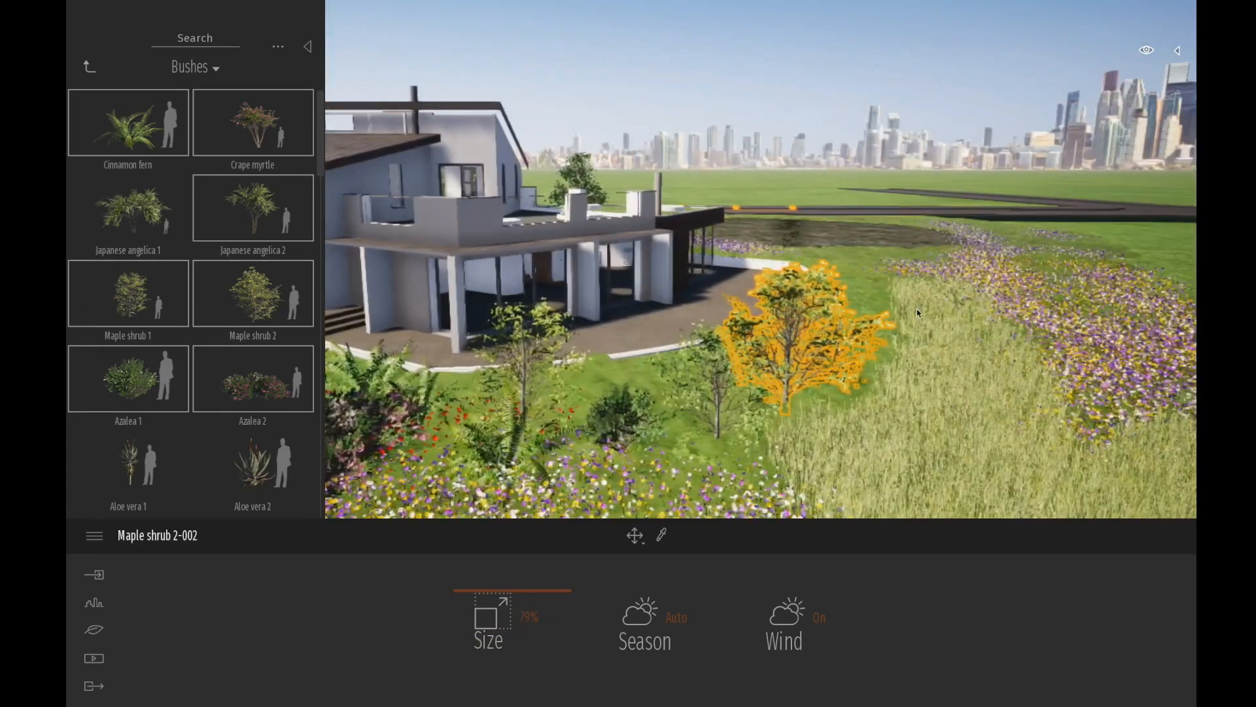
left_click(888, 303)
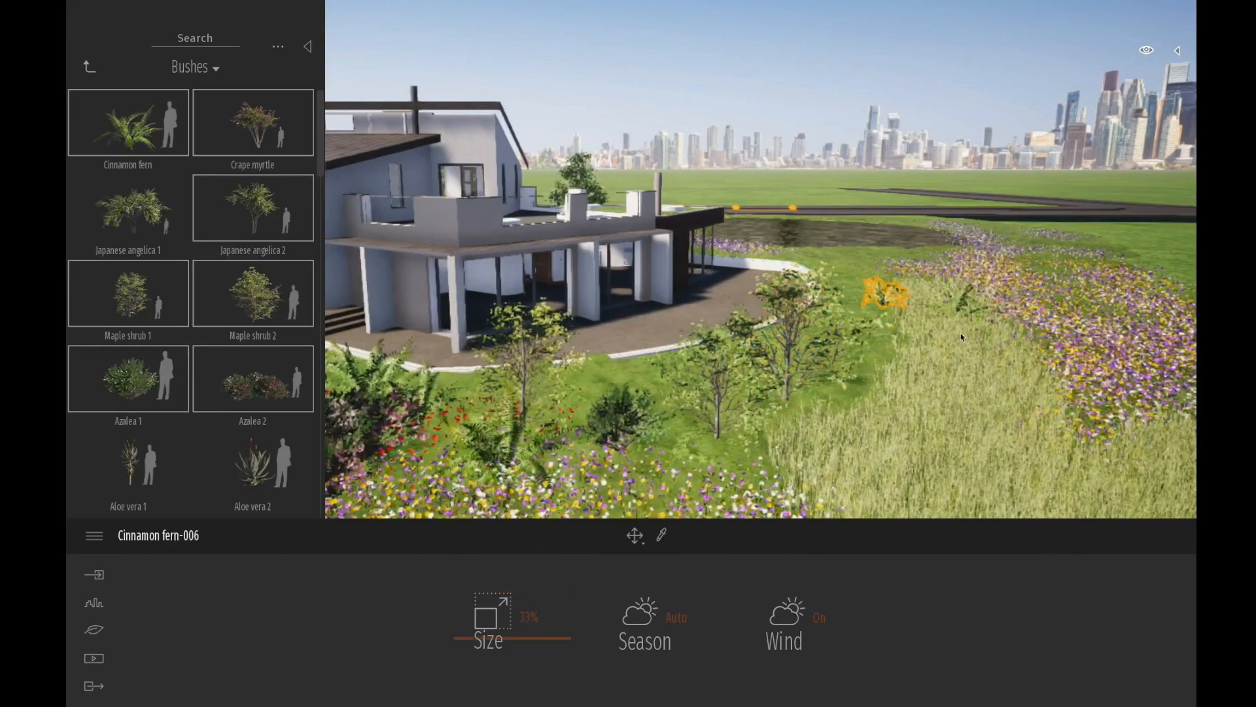
left_click(961, 335)
left_click(987, 344)
left_click(1049, 406)
left_click(903, 337)
left_click(957, 382)
left_click(884, 410)
left_click(818, 460)
Step: Add one more bush on the lawn near the terrace steps and another beyond the far curve of the terrace
middle_click_drag(779, 458, 778, 461)
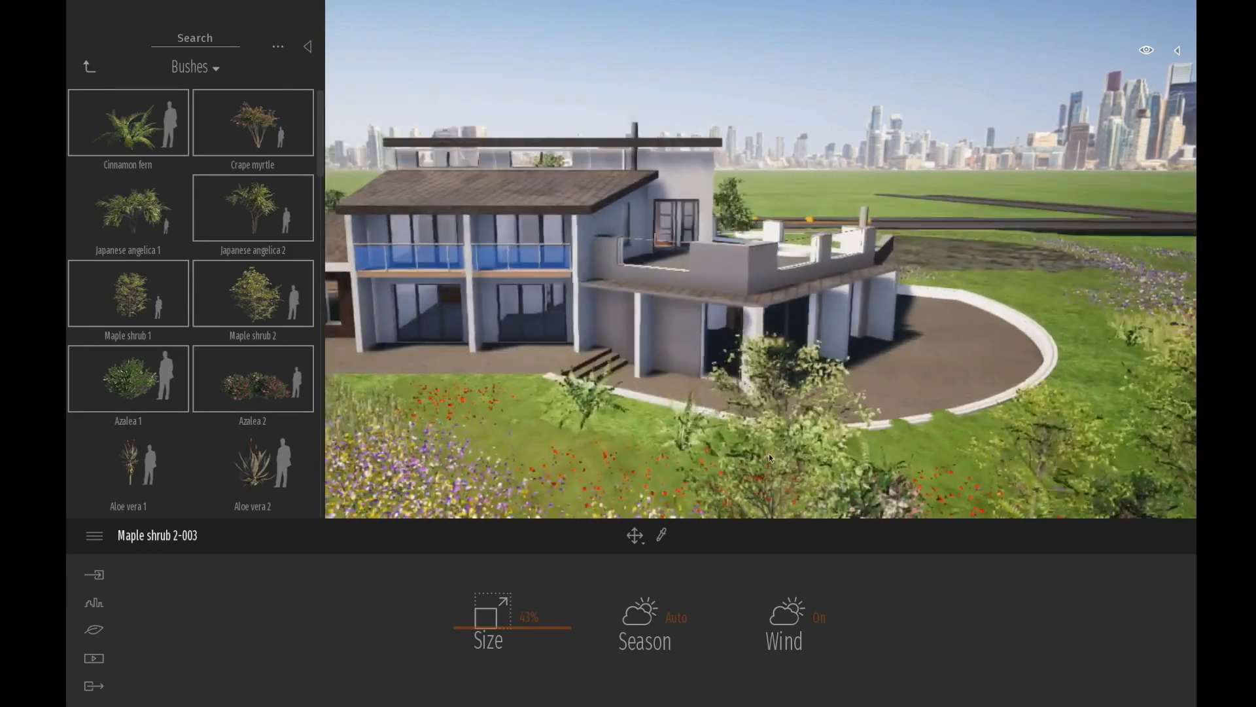
left_click(535, 476)
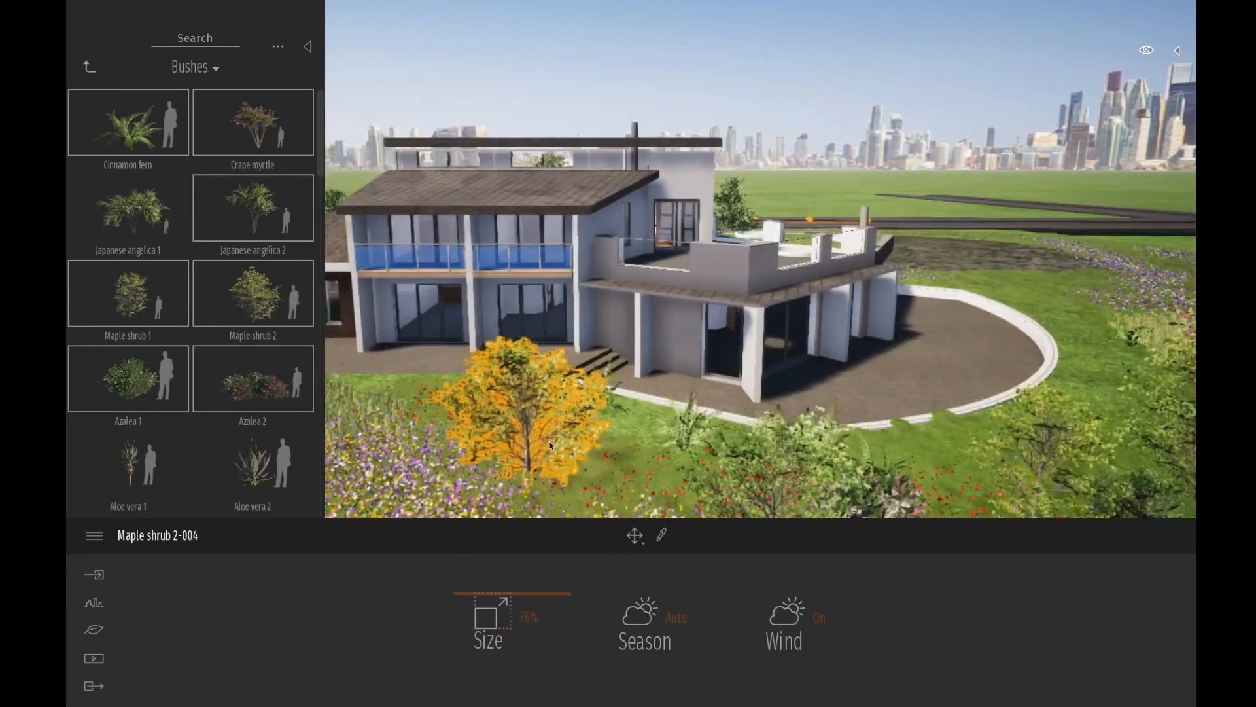
left_click(1040, 308)
Step: Place a Rock 1 boulder in the wildflowers beside the bush in front of the balcony facade
left_click(90, 67)
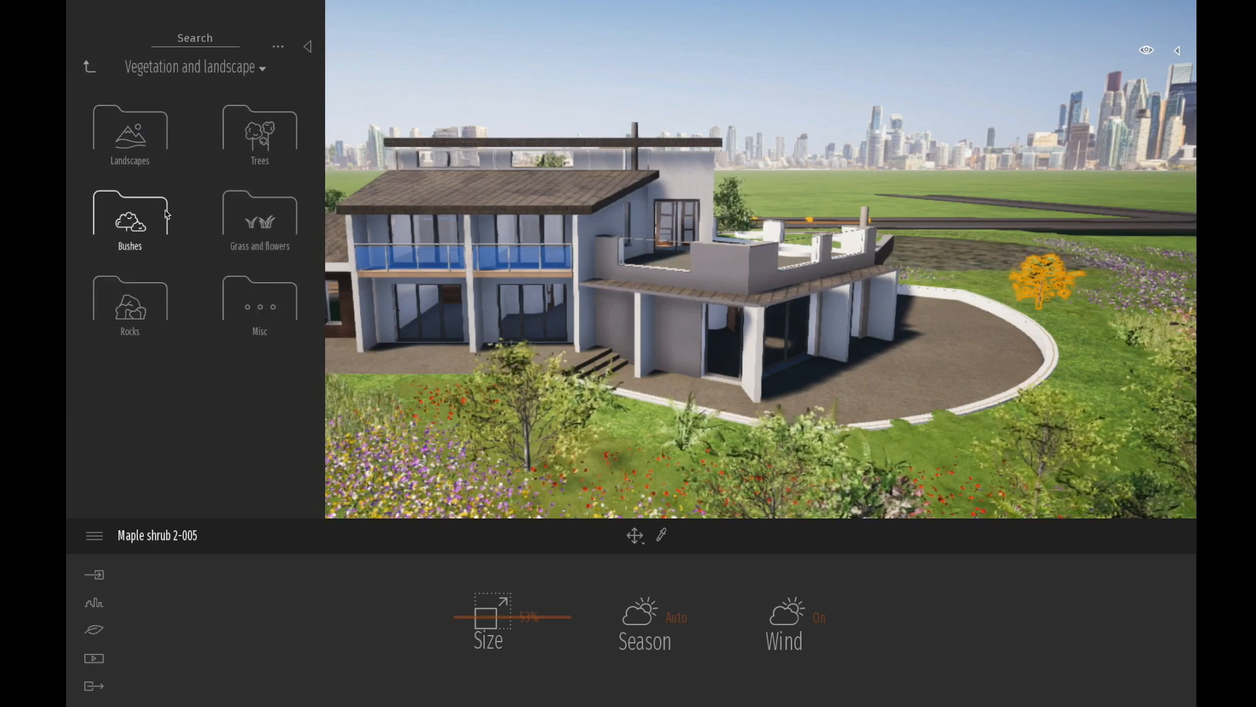
left_click(134, 302)
left_click(129, 122)
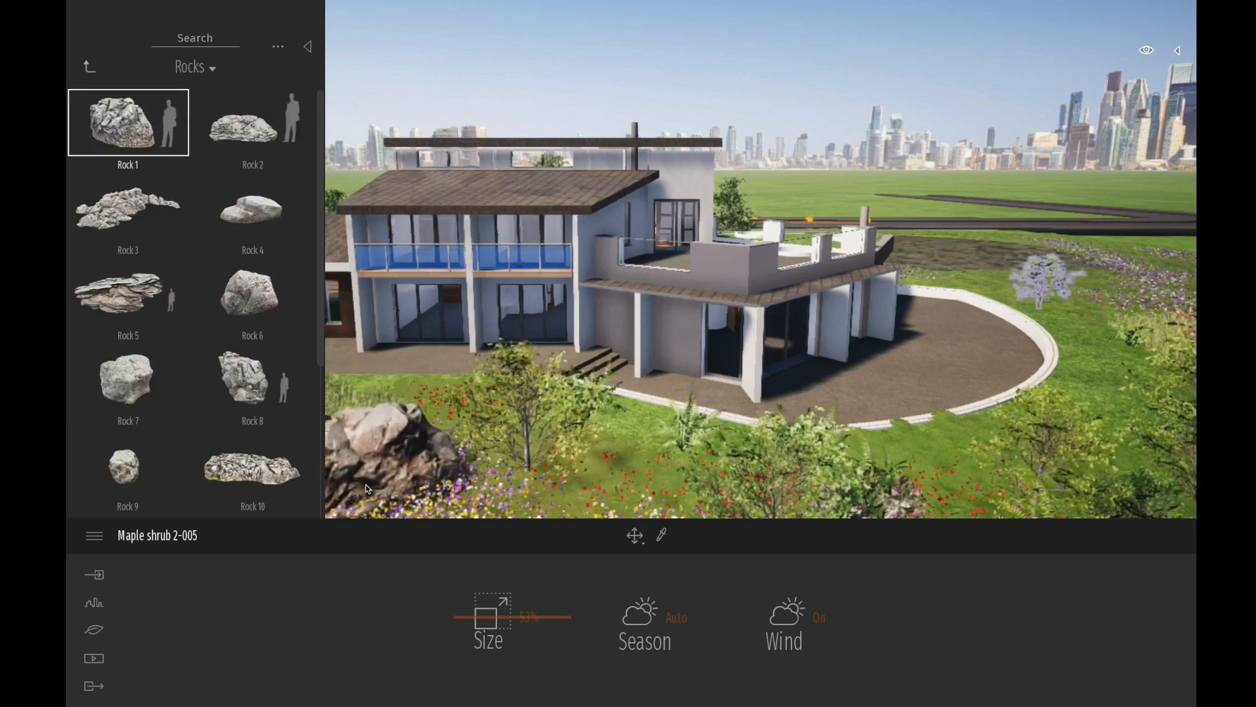
middle_click_drag(610, 416, 612, 421)
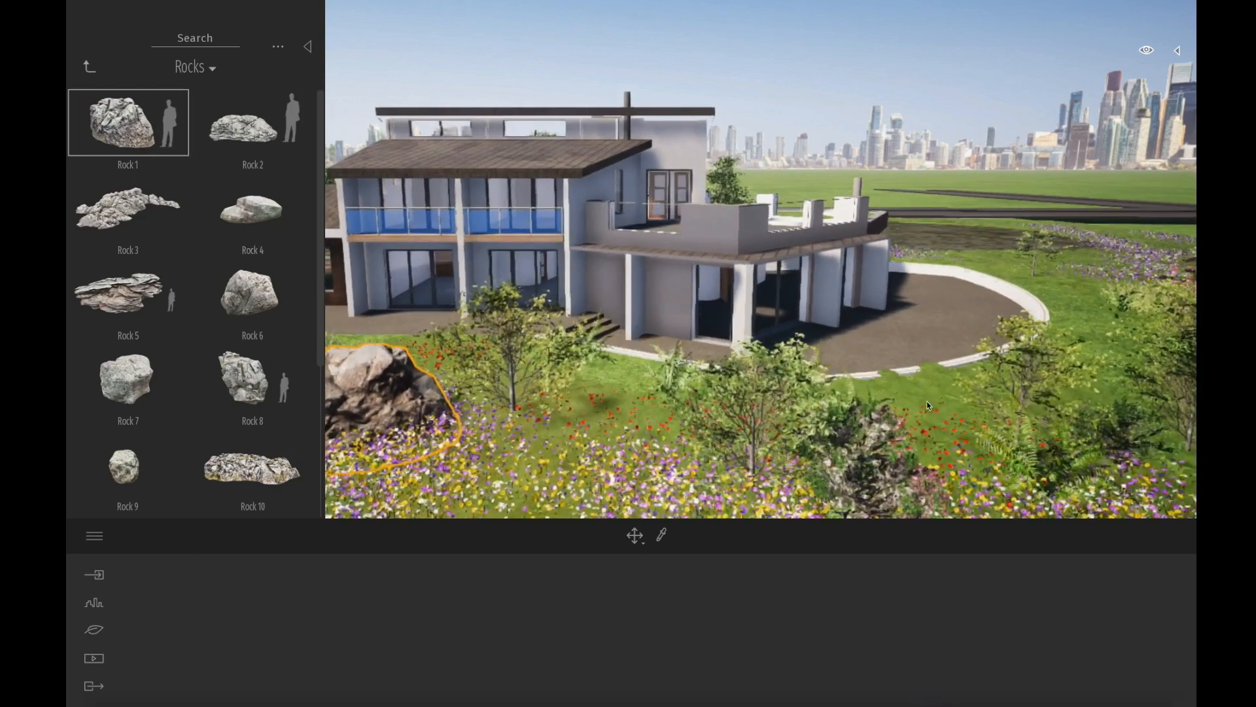
Step: Place a few Rock 4 stones on the lawn along the white edging of the curved terrace
left_click(269, 216)
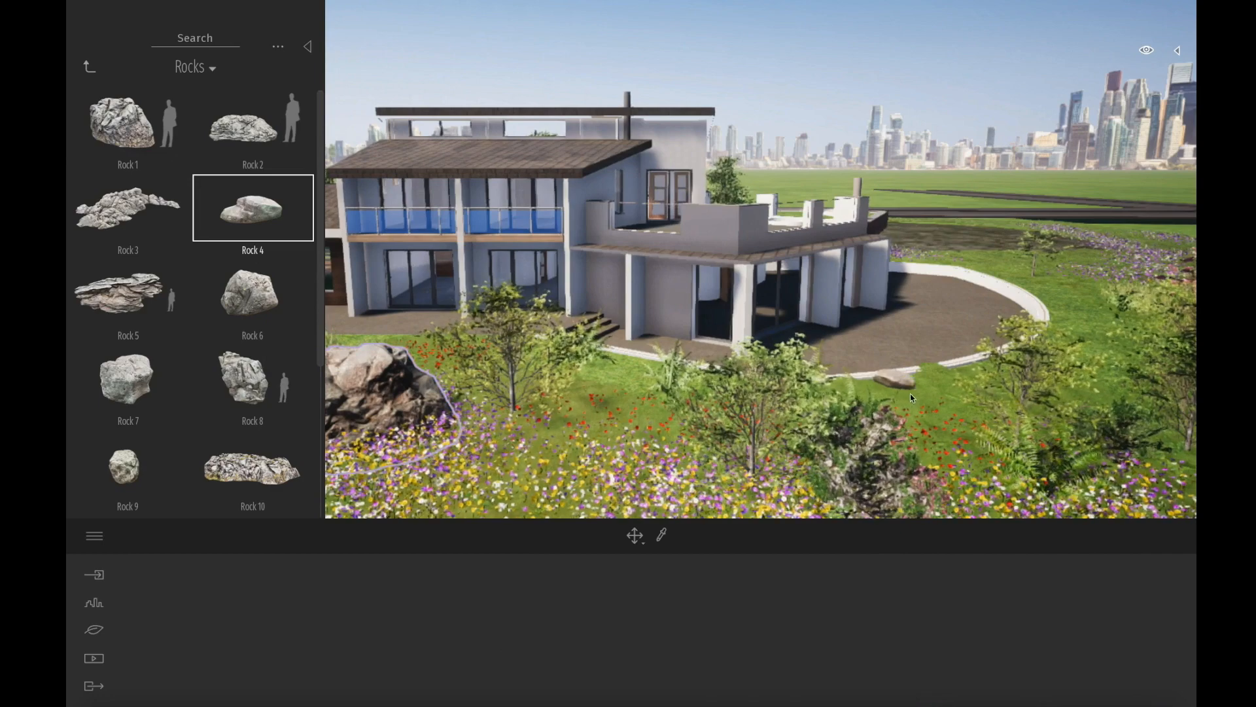
left_click(925, 402)
left_click(954, 384)
left_click(971, 399)
Step: Place a tight cluster of Rock 4 stones on the near bank of the pond
middle_click_drag(1069, 363, 1123, 285)
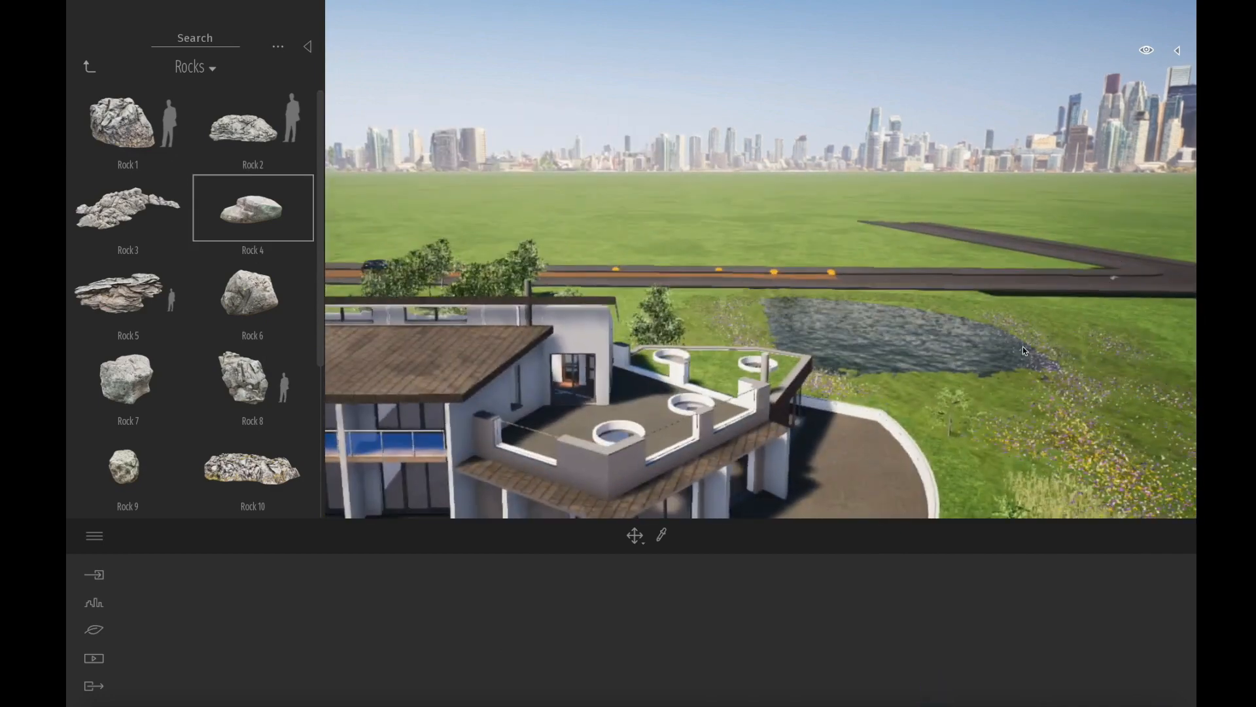
scroll(979, 383, "up", 3)
scroll(1028, 431, "up", 3)
middle_click_drag(1045, 419, 1072, 430)
scroll(1063, 422, "up", 3)
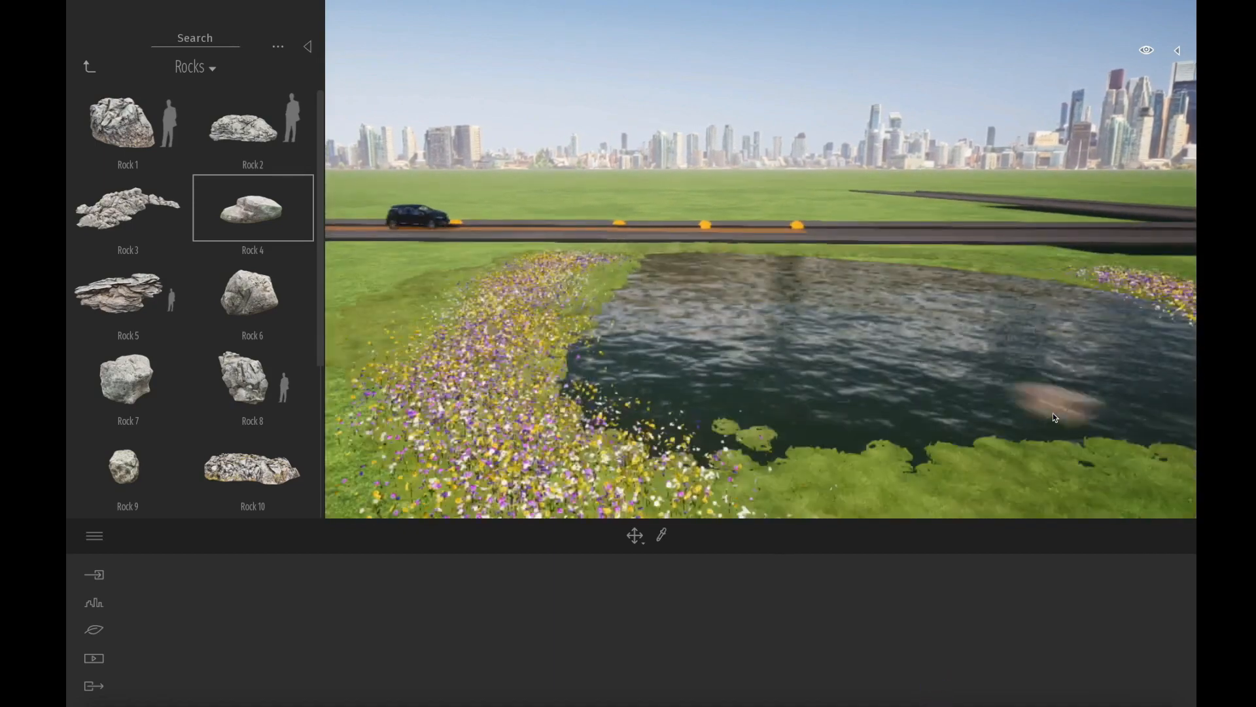
left_click(1099, 458)
left_click(979, 458)
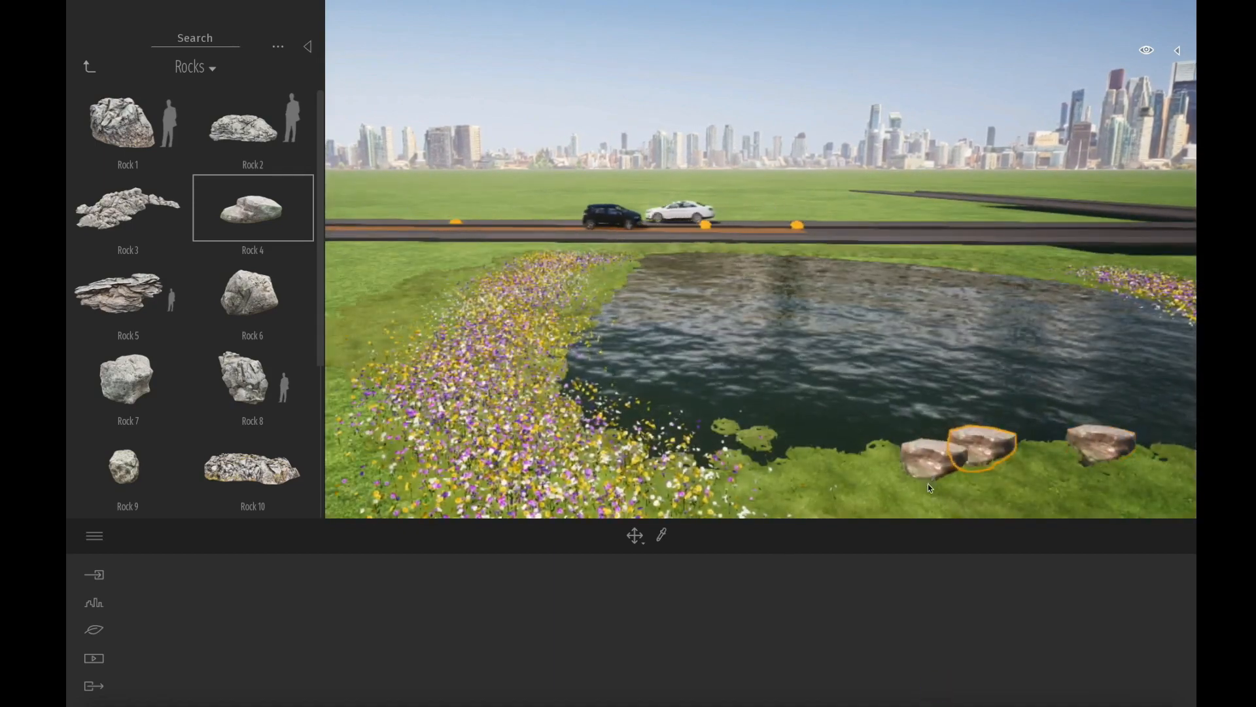
left_click(962, 486)
left_click(1007, 475)
left_click(1057, 462)
left_click(1074, 482)
left_click(1022, 488)
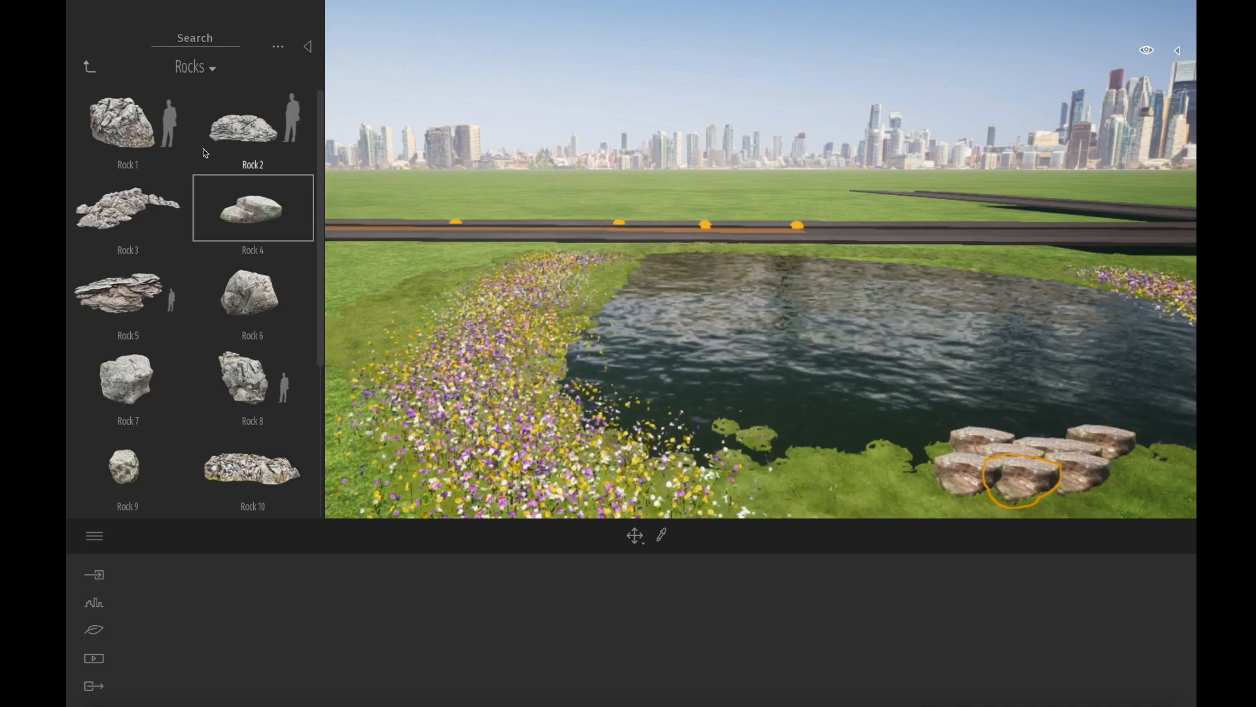
Step: Place a large Rock 1 boulder next to the stone cluster on the pond bank
left_click(125, 122)
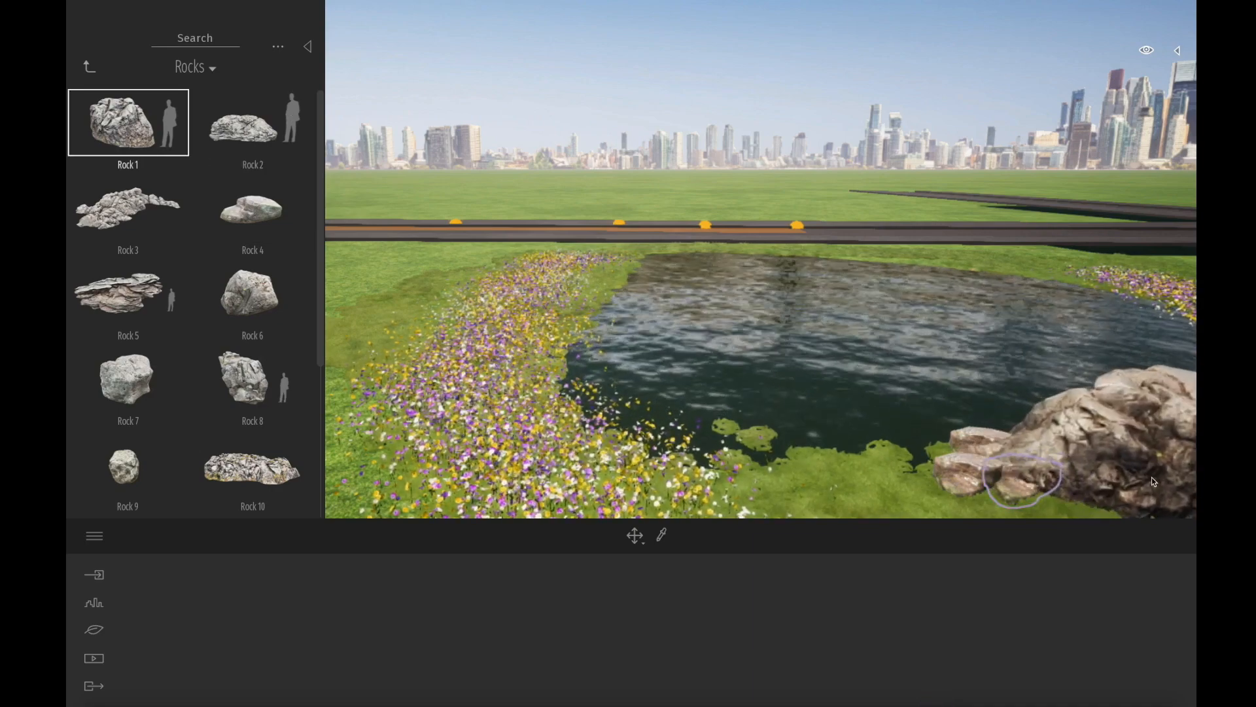
left_click(1152, 476)
middle_click_drag(972, 478, 972, 457)
key("e")
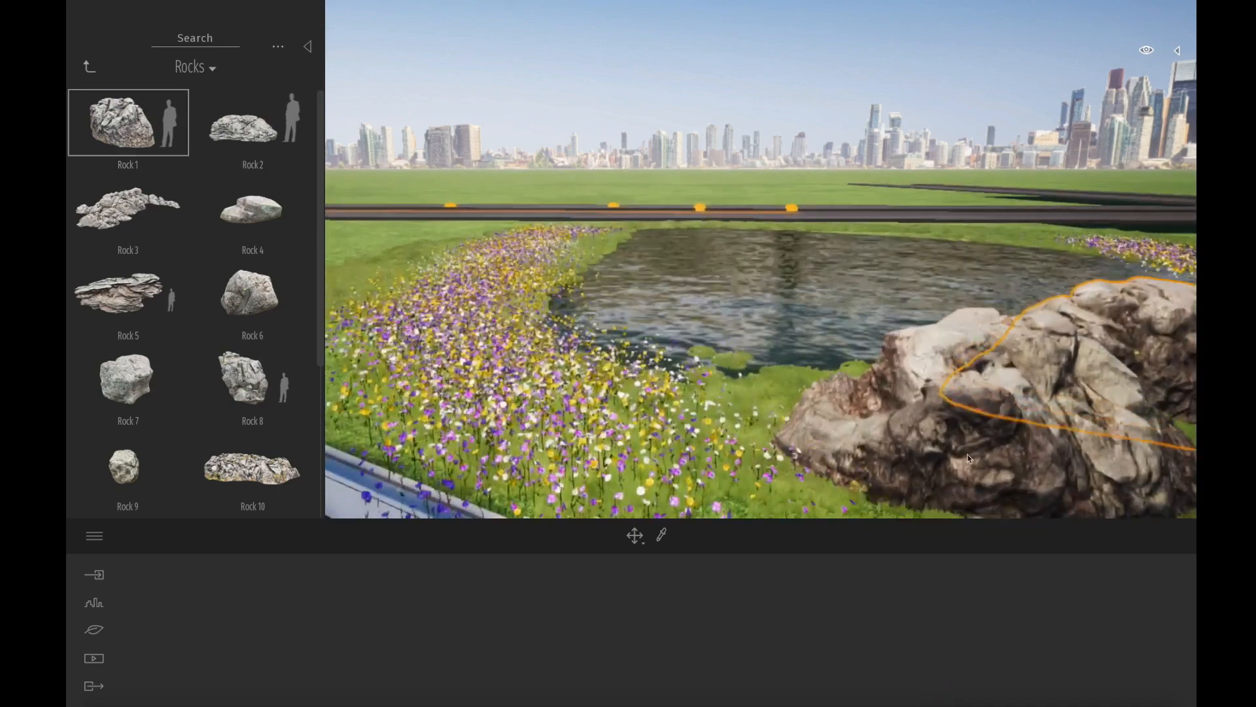
Step: Plant a row of Broom snakeweed 2 along the near pond bank, in front of the rocks and across the grass
left_click(90, 67)
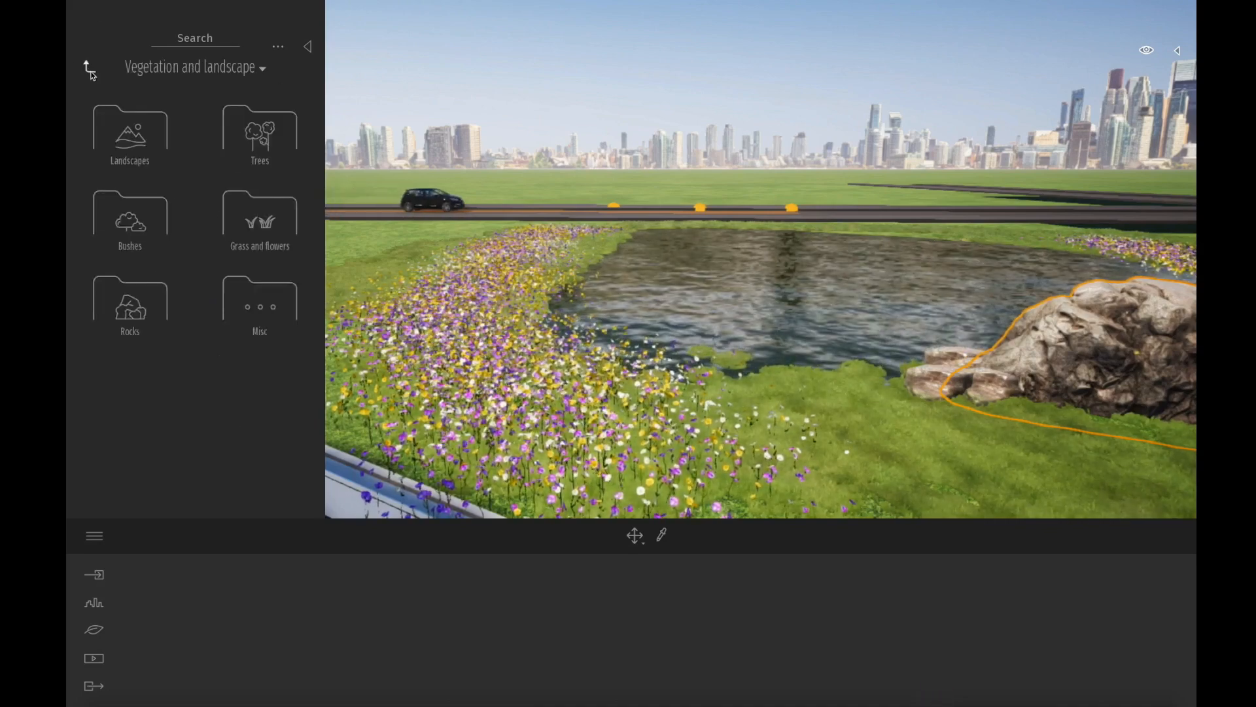
left_click(134, 220)
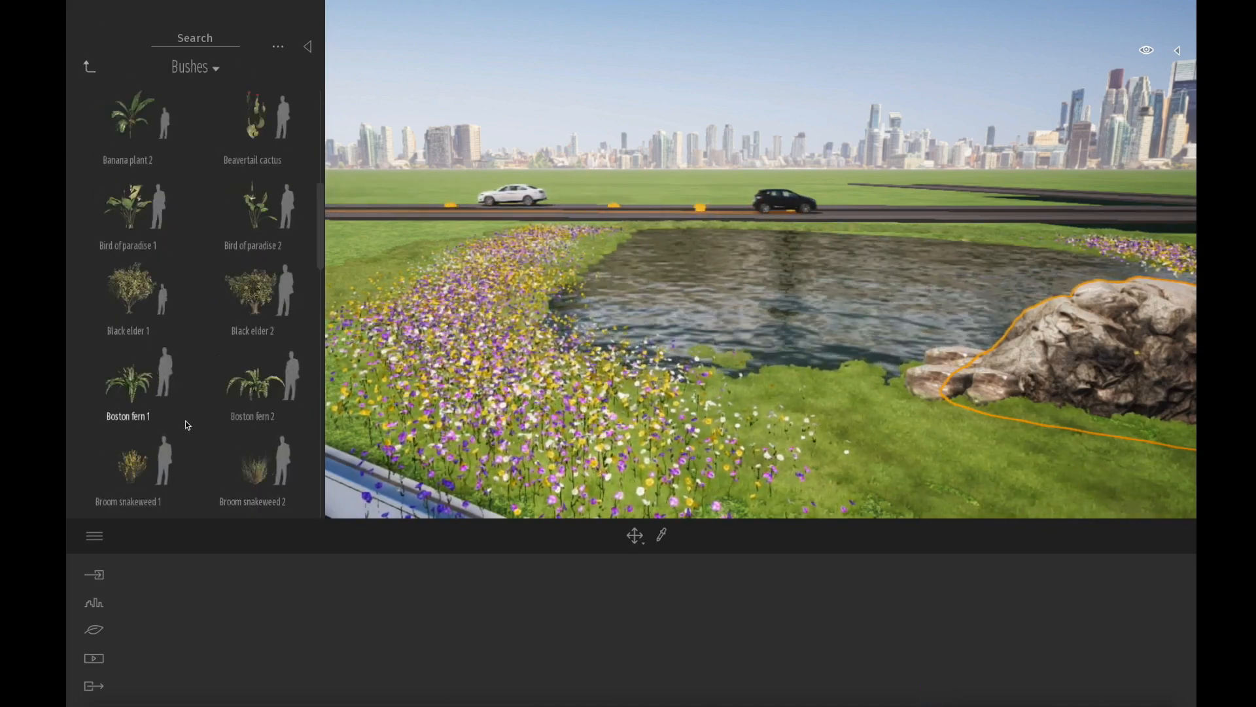
scroll(148, 403, "down", 5)
left_click(253, 460)
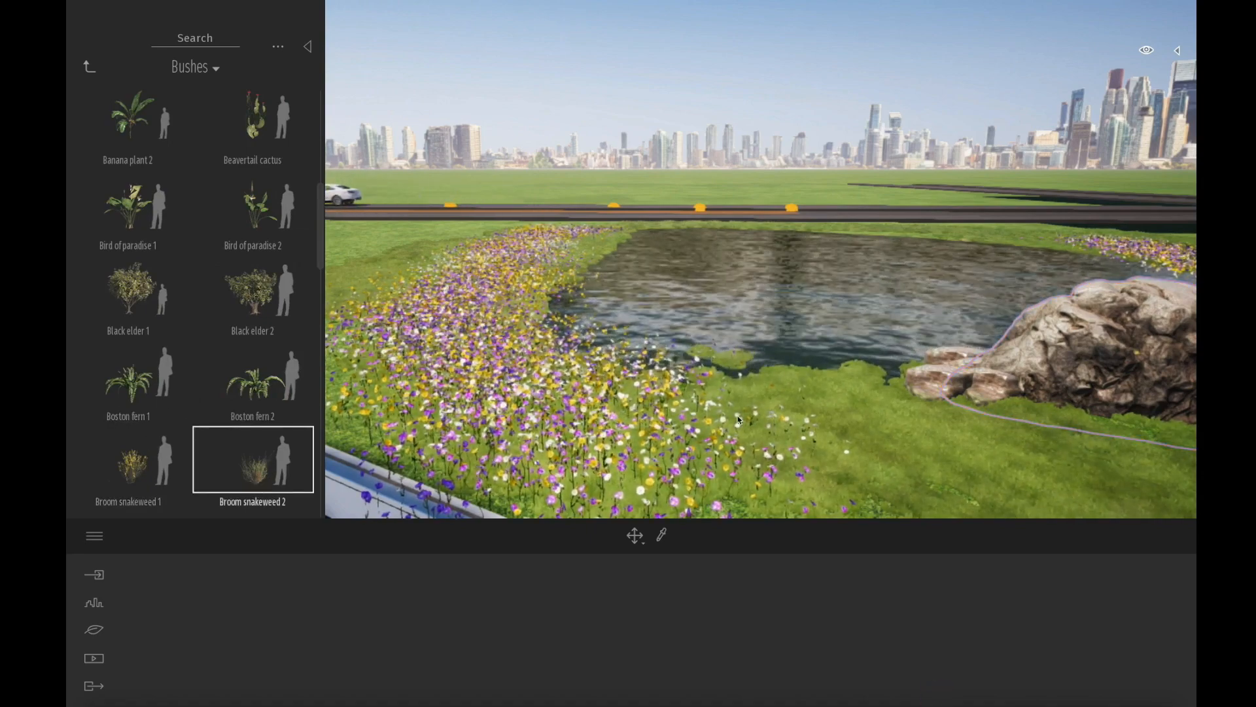
left_click(945, 411)
left_click(1004, 406)
left_click(1043, 412)
left_click(1070, 417)
left_click(910, 412)
left_click(842, 409)
left_click(772, 407)
Step: Plant three more Broom snakeweed 2 along the pond edge bordering the wildflower strip
middle_click_drag(625, 403, 668, 504)
left_click(580, 344)
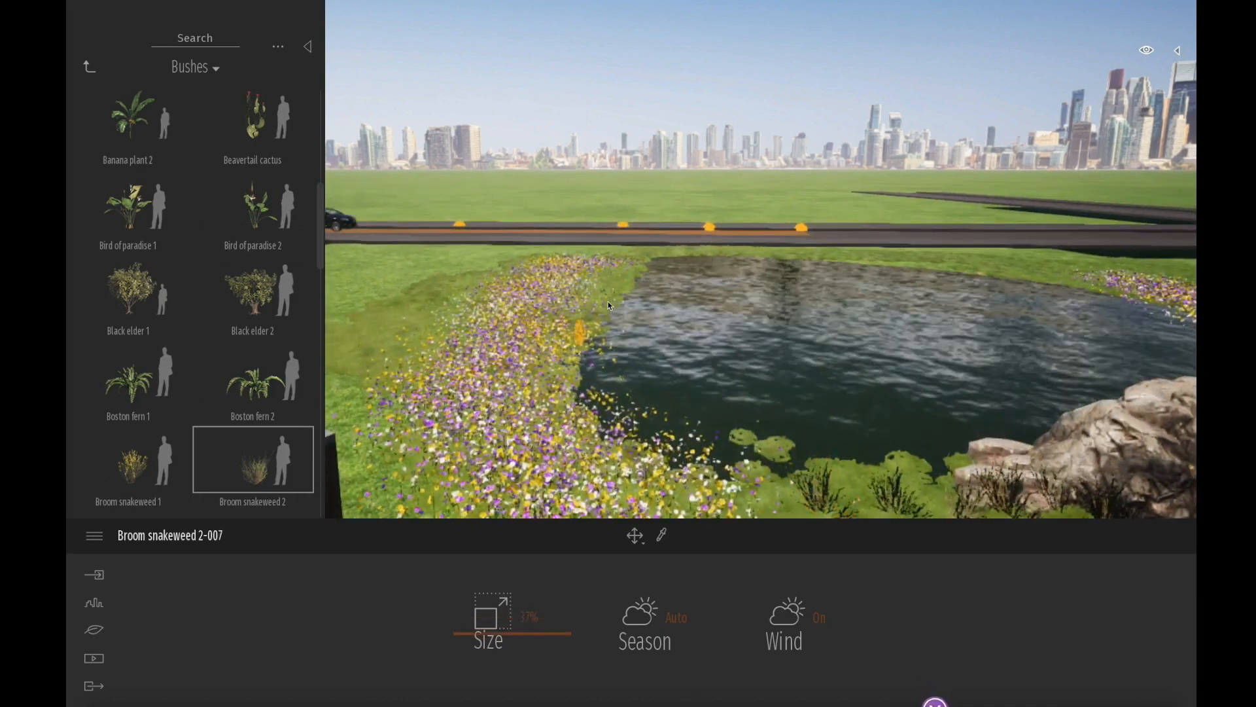
left_click(609, 303)
left_click(628, 270)
Step: Find Lotus 1 in the bushes collection and scatter ten of them across the pond's water surface
scroll(135, 347, "down", 5)
scroll(135, 347, "down", 5)
left_click(135, 347)
left_click(142, 414)
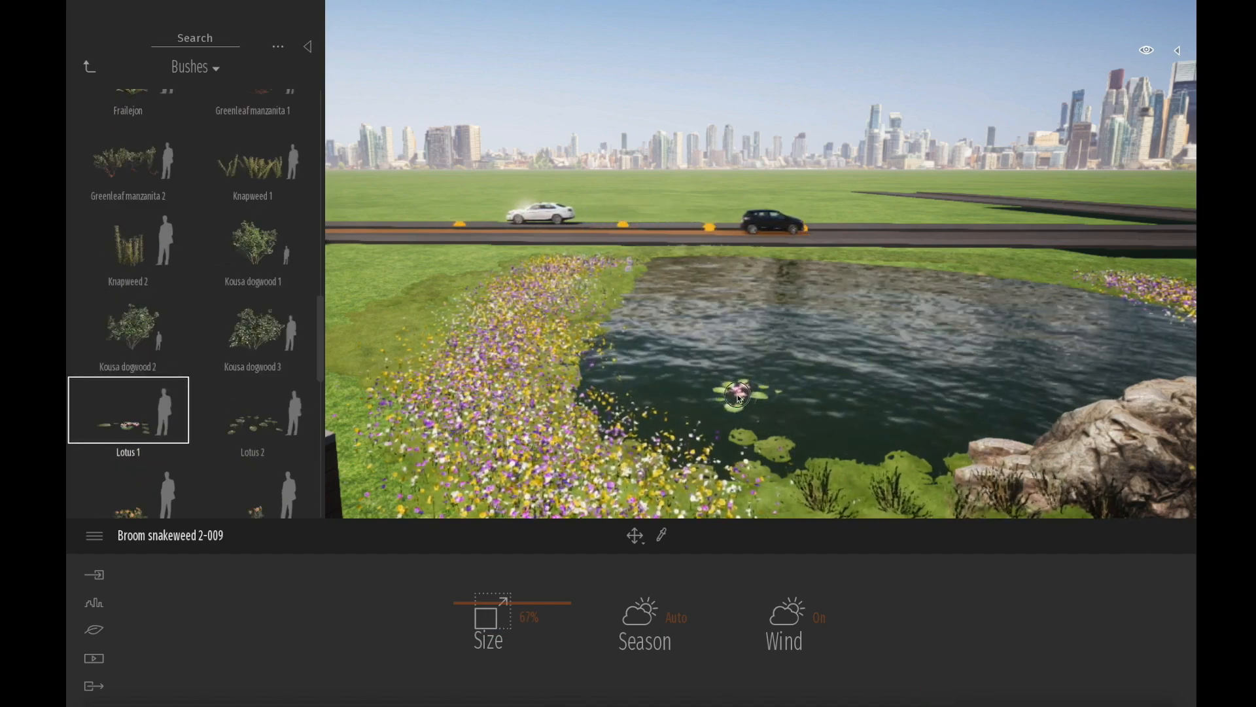
left_click(739, 387)
left_click(775, 328)
left_click(974, 370)
left_click(968, 303)
left_click(804, 291)
left_click(718, 289)
left_click(691, 370)
left_click(811, 409)
left_click(895, 422)
left_click(872, 386)
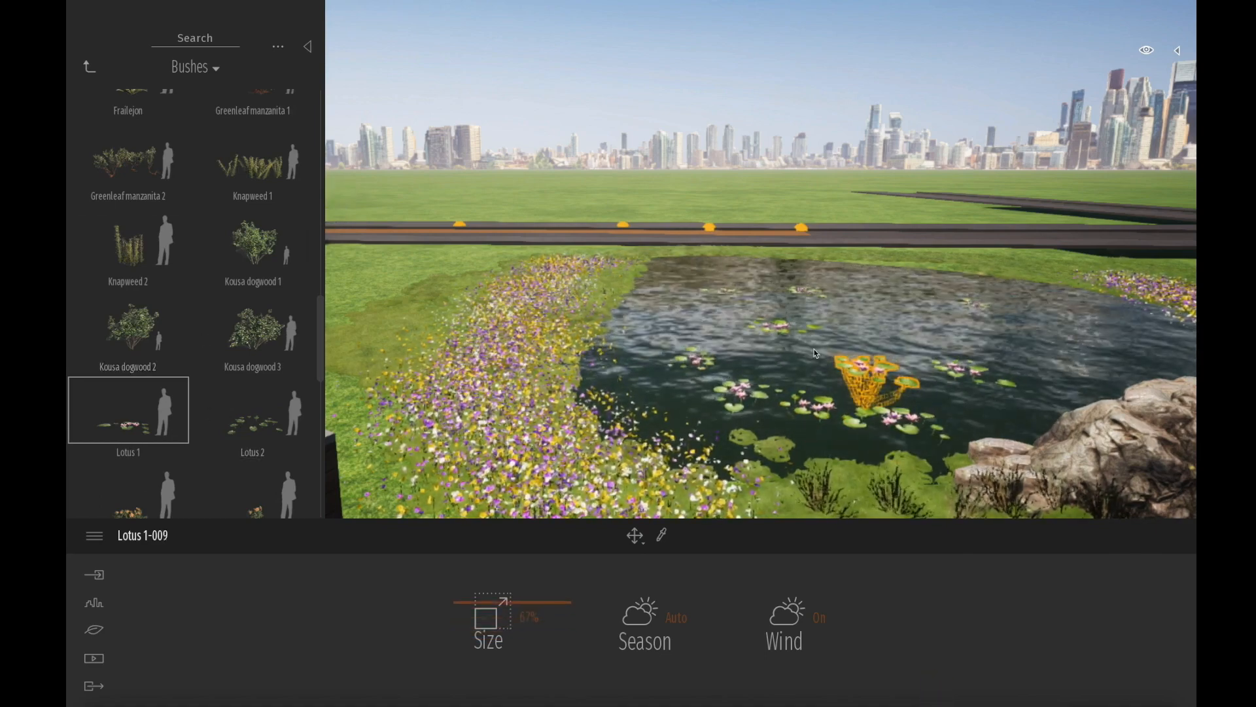
Step: Scatter several Lotus 2 plants across the open water in the far half of the pond
left_click(253, 410)
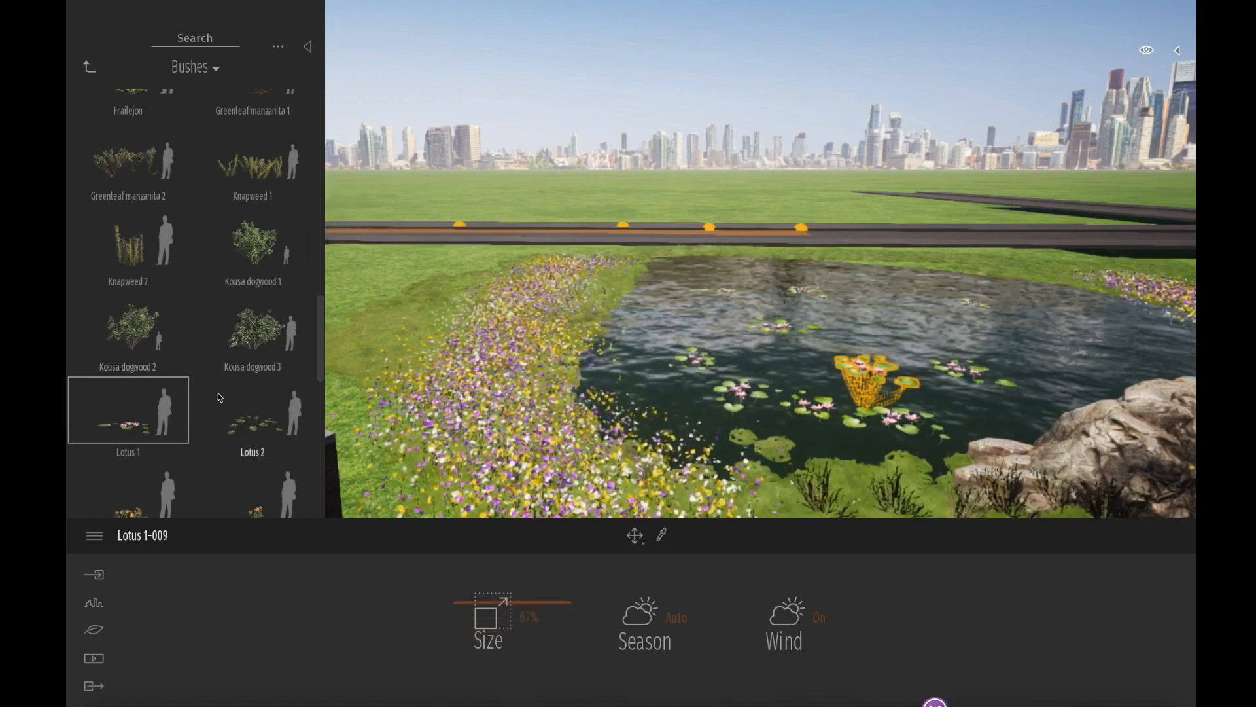
left_click(891, 327)
left_click(1053, 331)
left_click(899, 296)
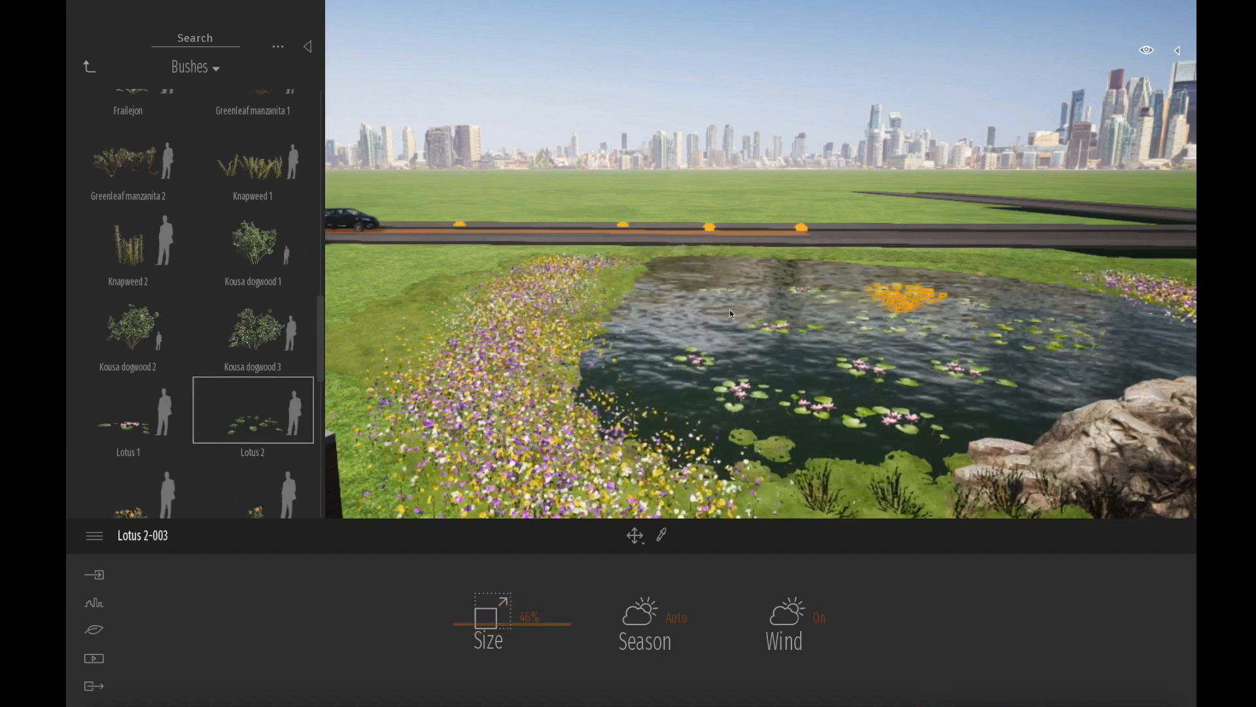
Step: Save the project in the Walton lane folder
key("super+s")
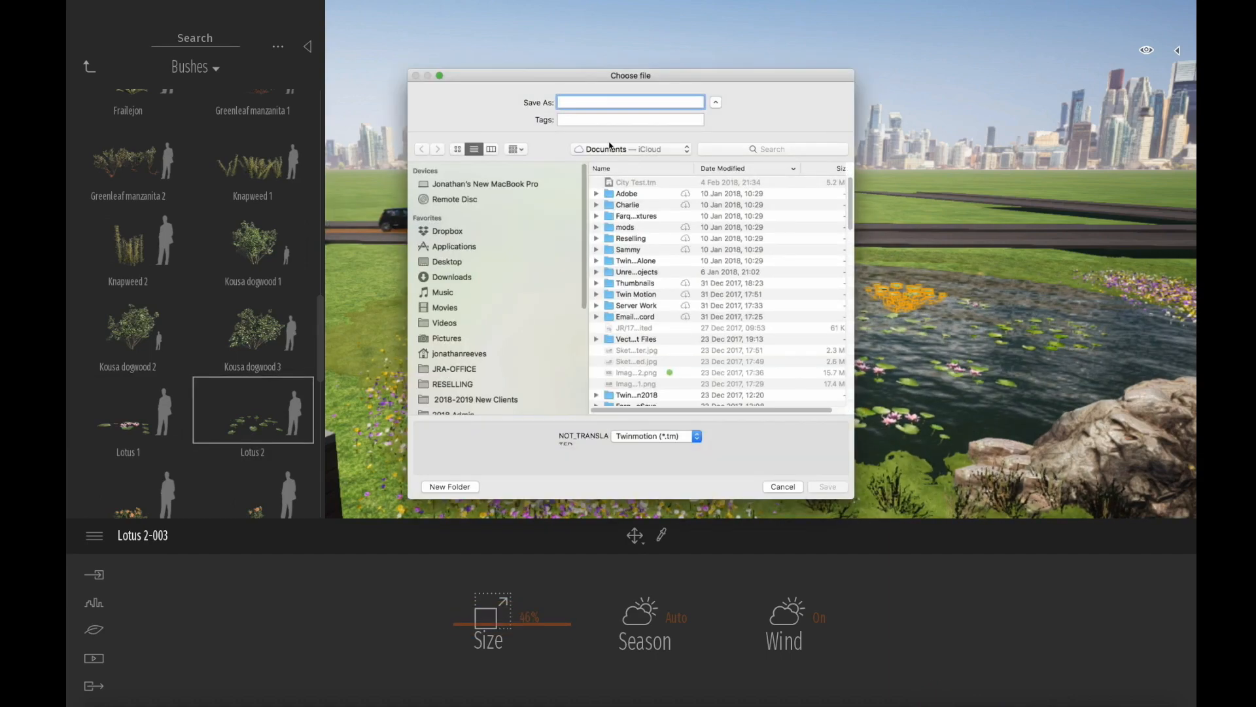
left_click(629, 149)
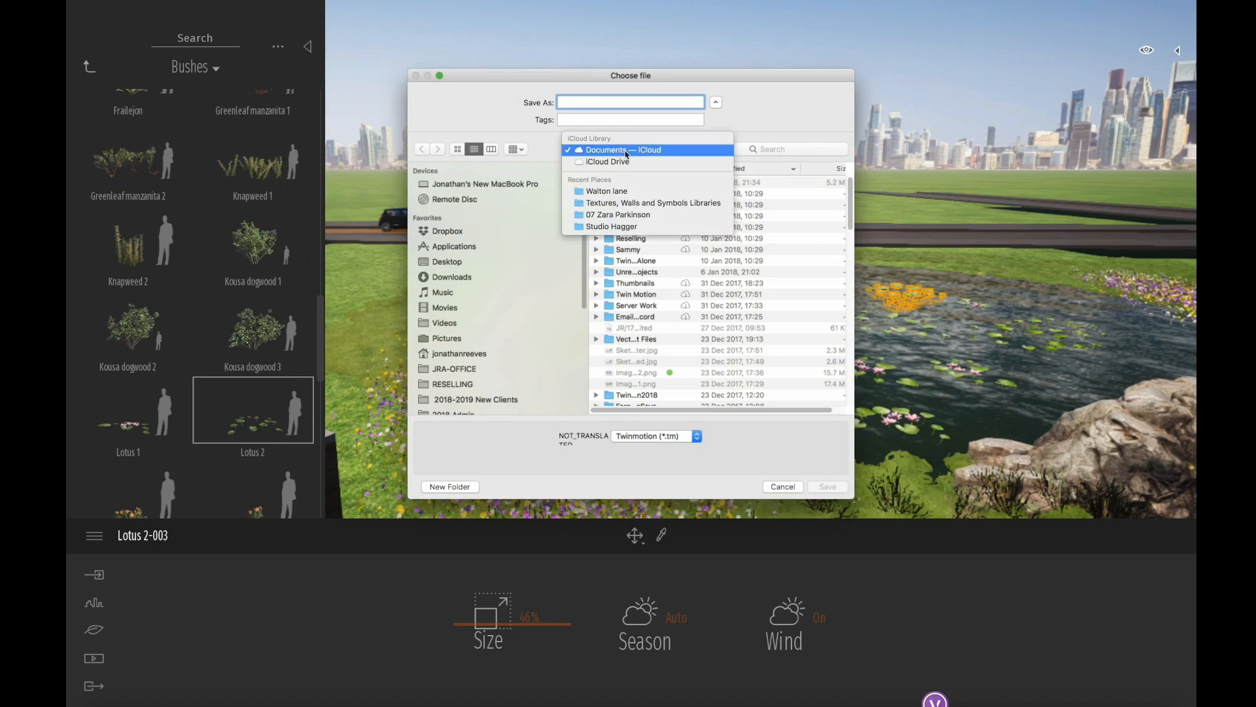
left_click(620, 191)
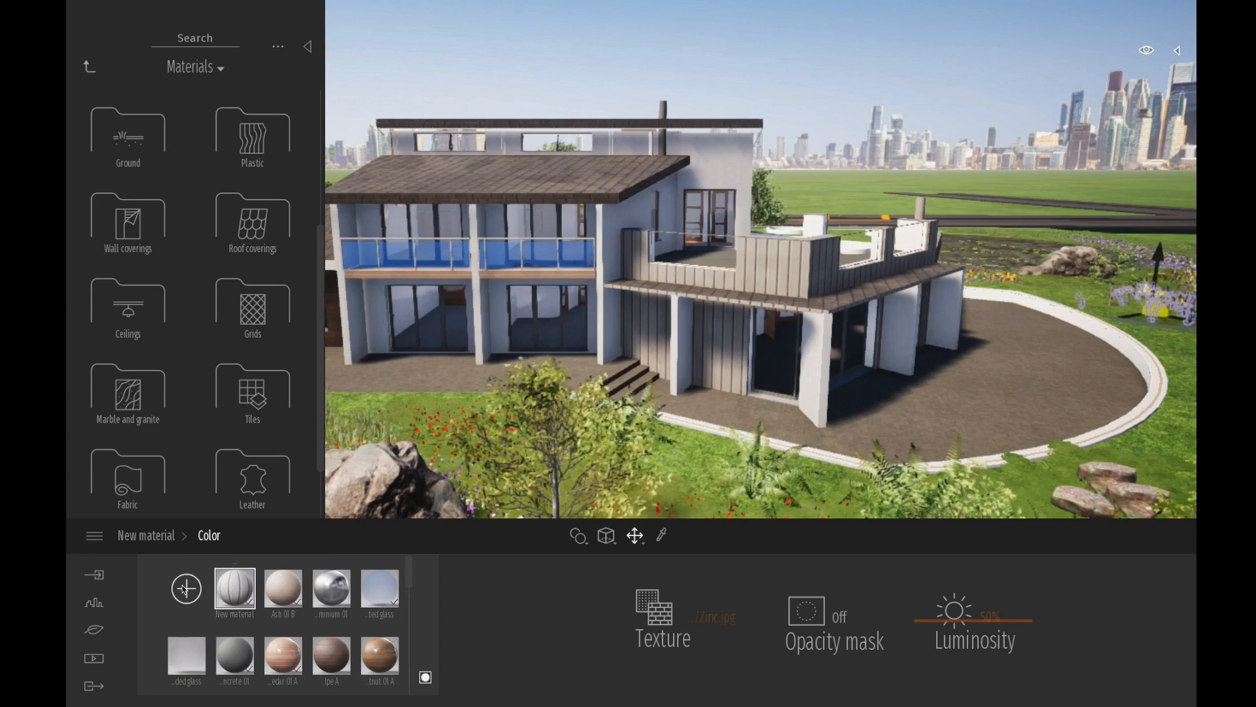
Step: Create a new white material (FFFFFF) for the terrace parapet and ground-floor cladding walls
left_click(186, 589)
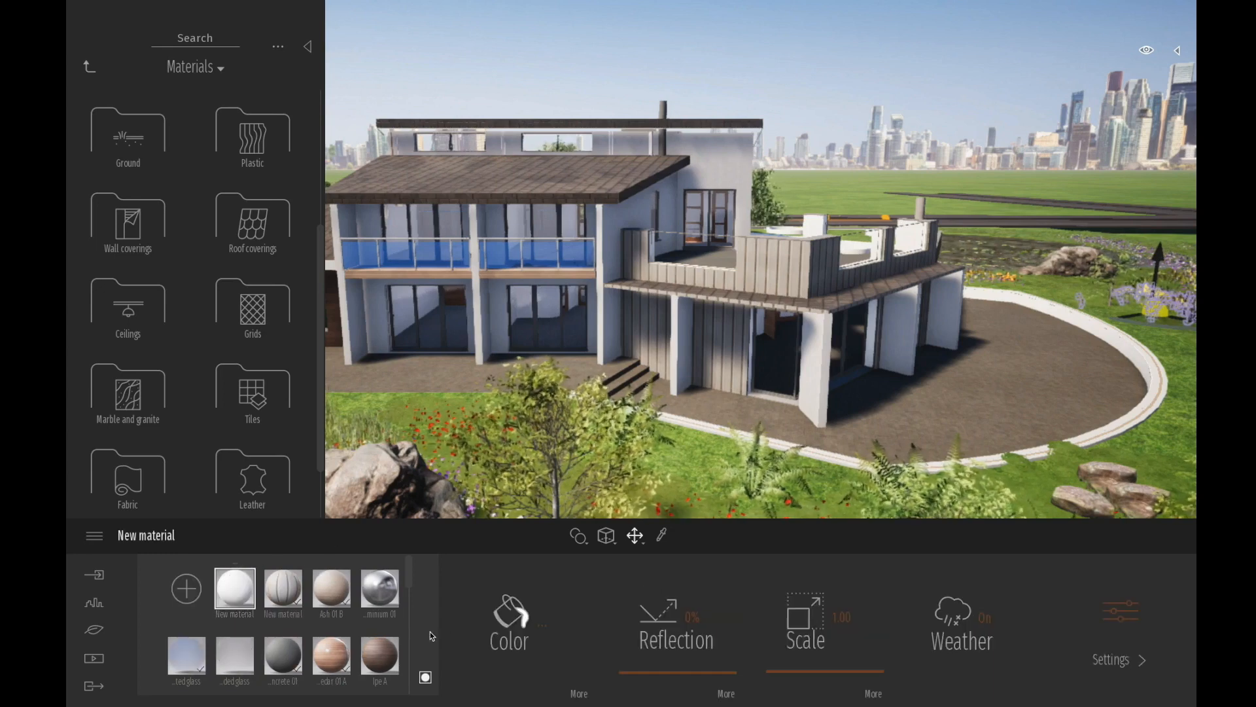
left_click(543, 626)
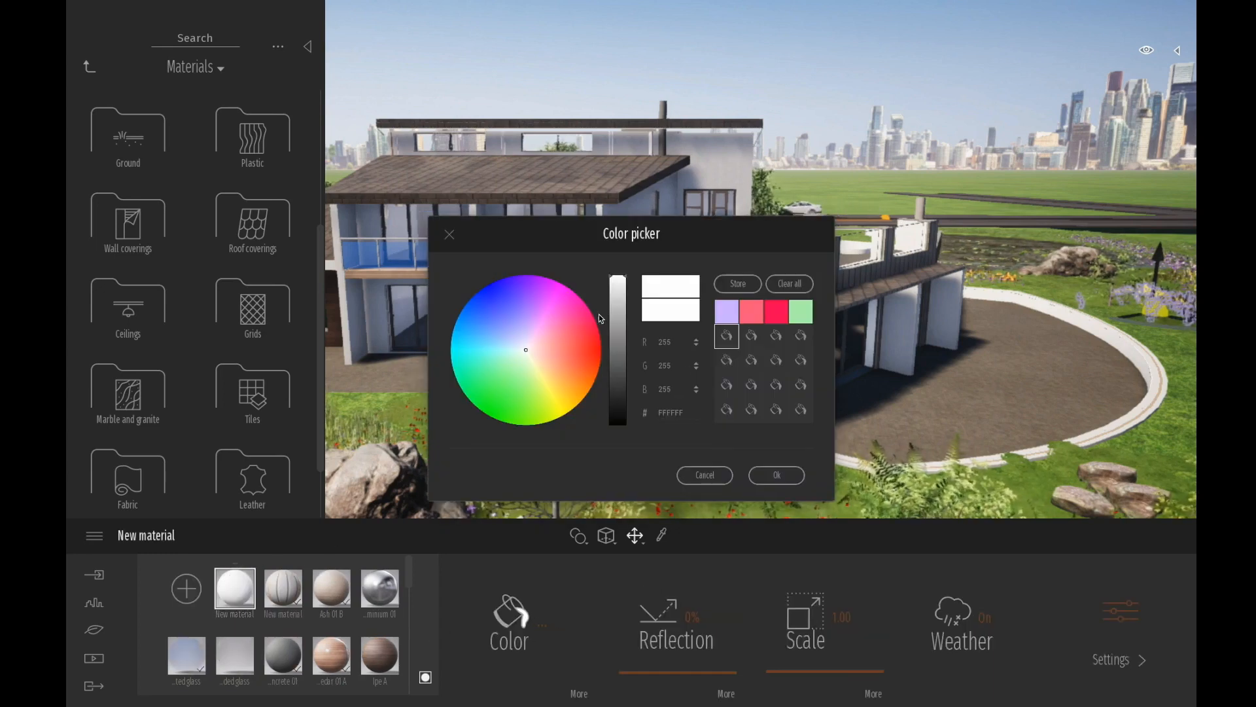
left_click(764, 481)
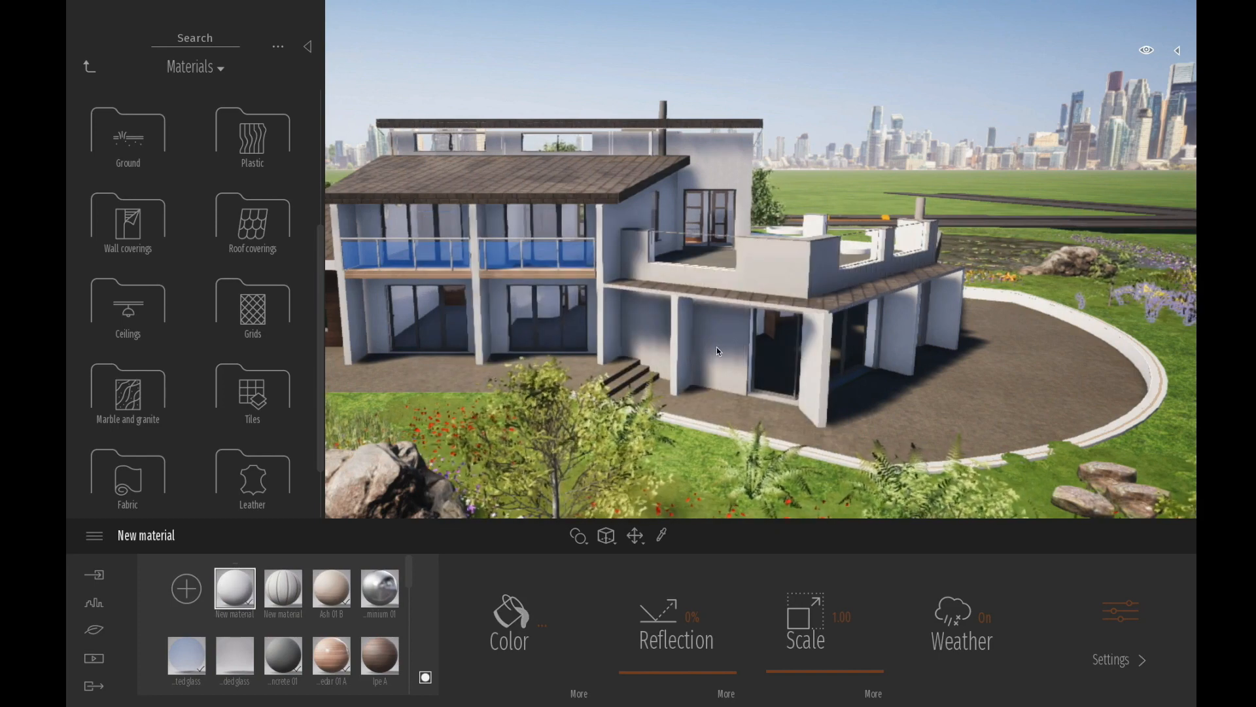
Step: Compare the zinc images in the Textures folder and load Zinc Cladding Randon as the new material's colour texture
left_click(578, 694)
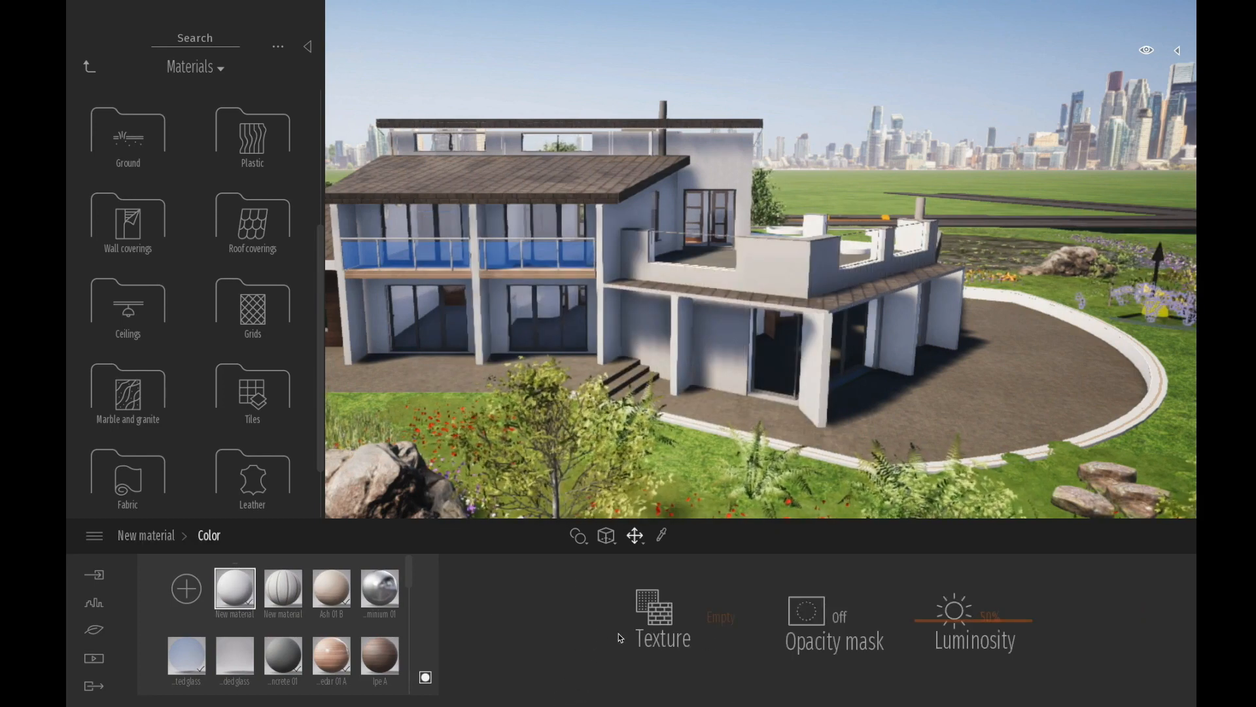
left_click(713, 620)
left_click(676, 525)
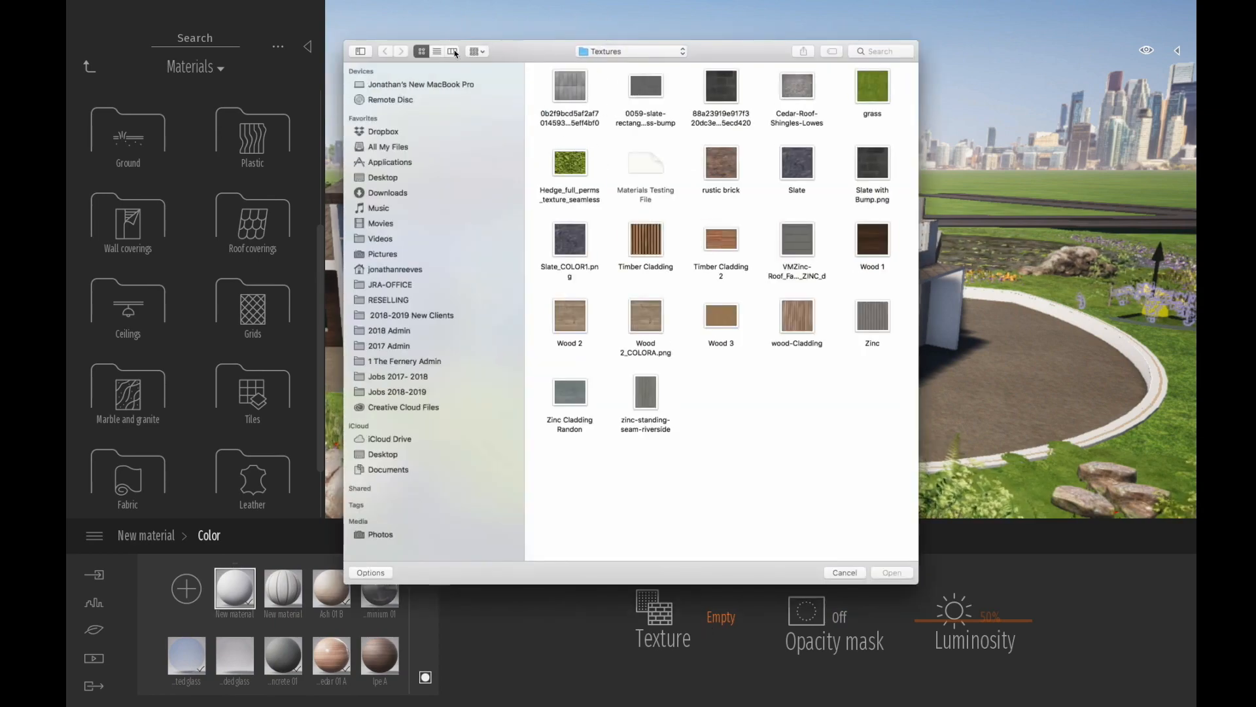
key("space")
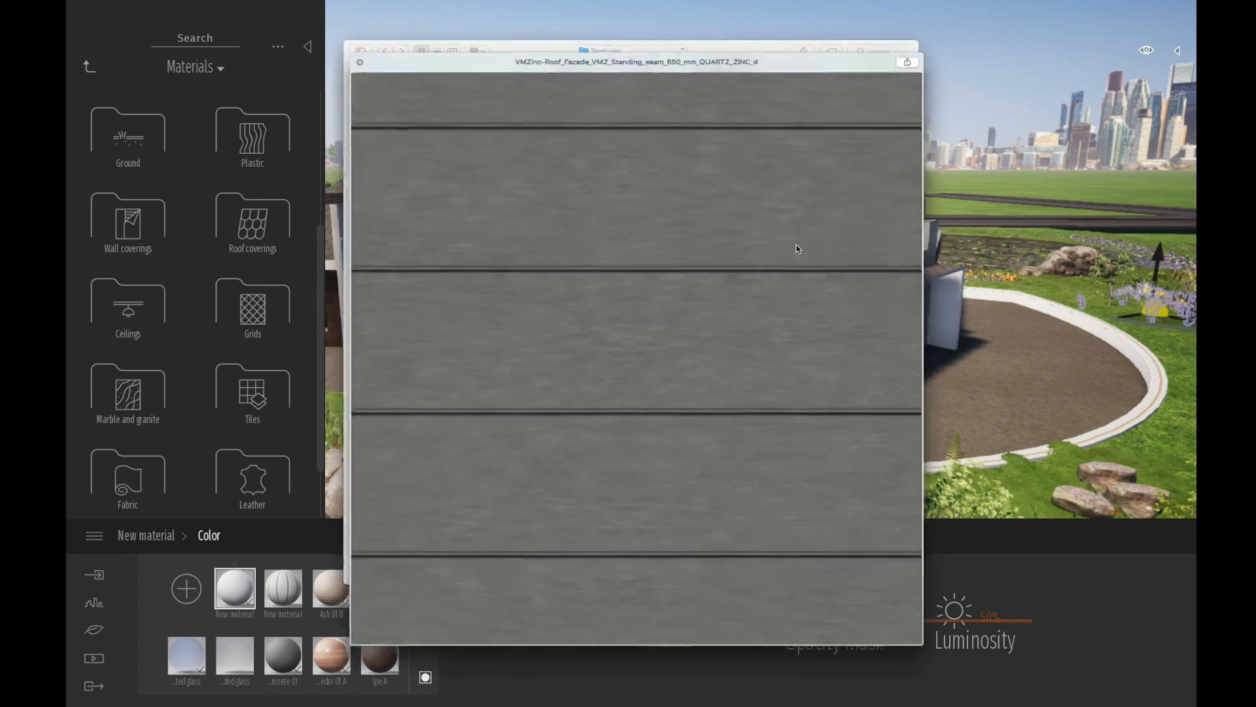
key("space")
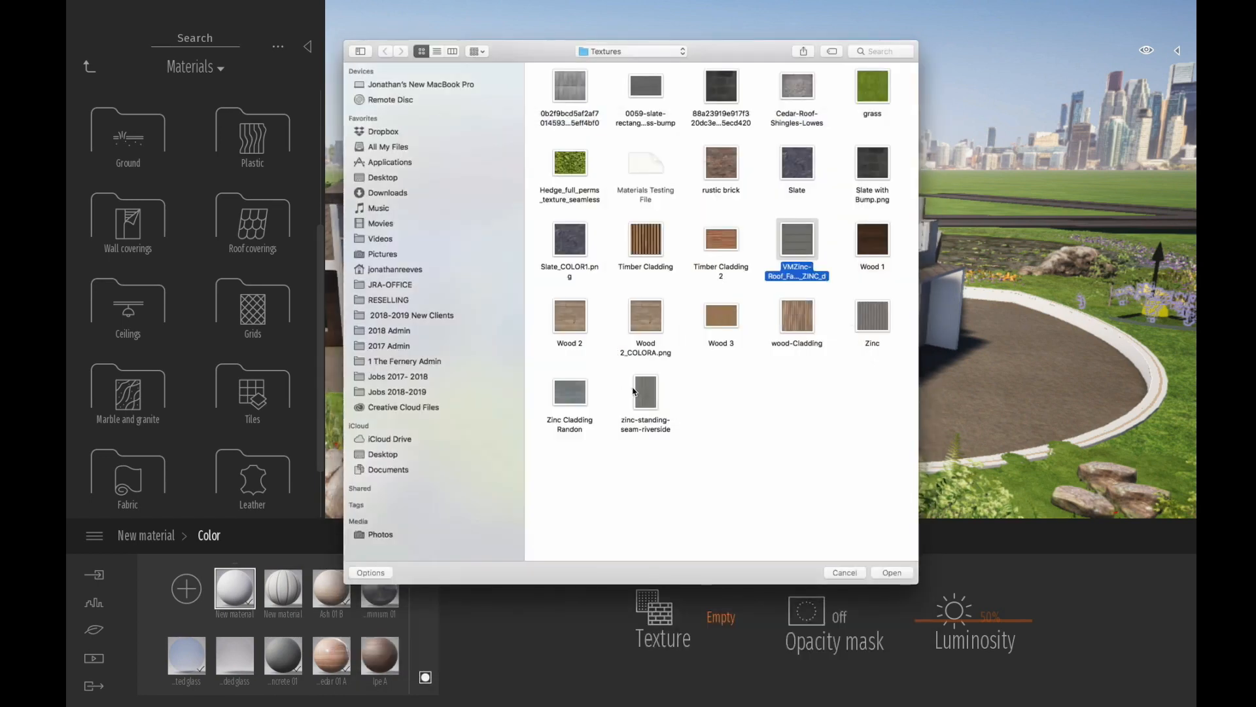
key("space")
key("space")
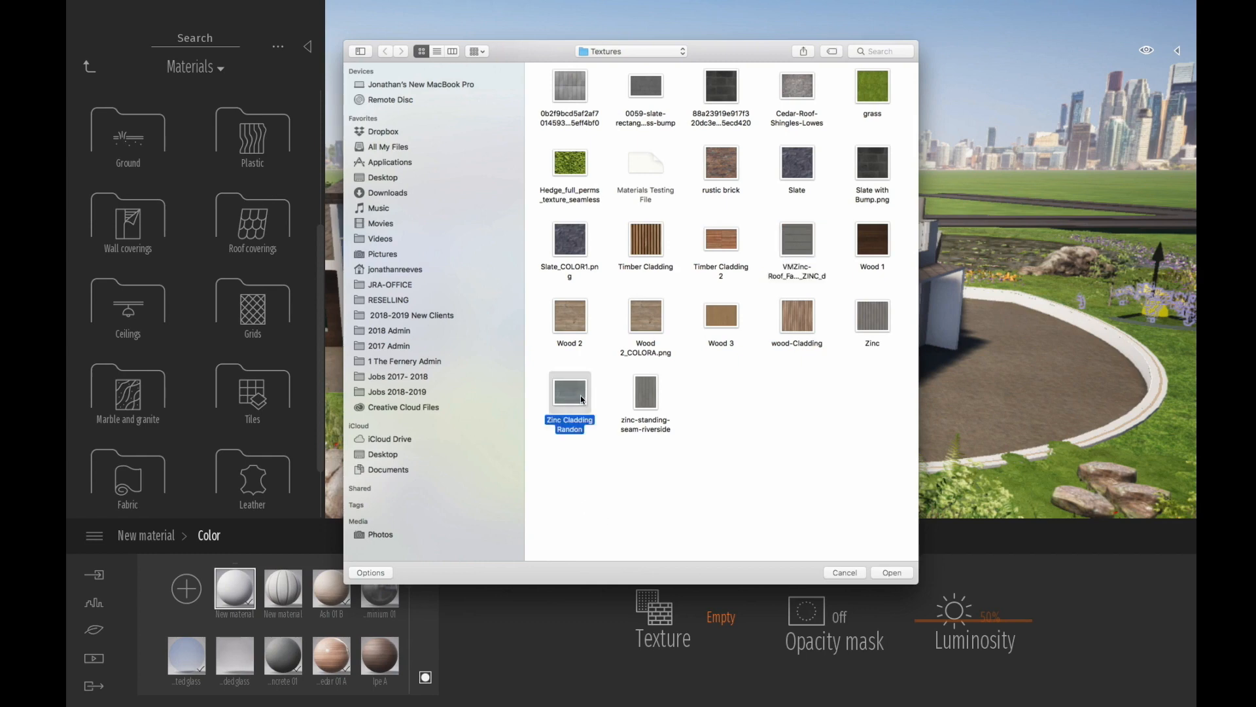
key("space")
key("space")
left_click(875, 573)
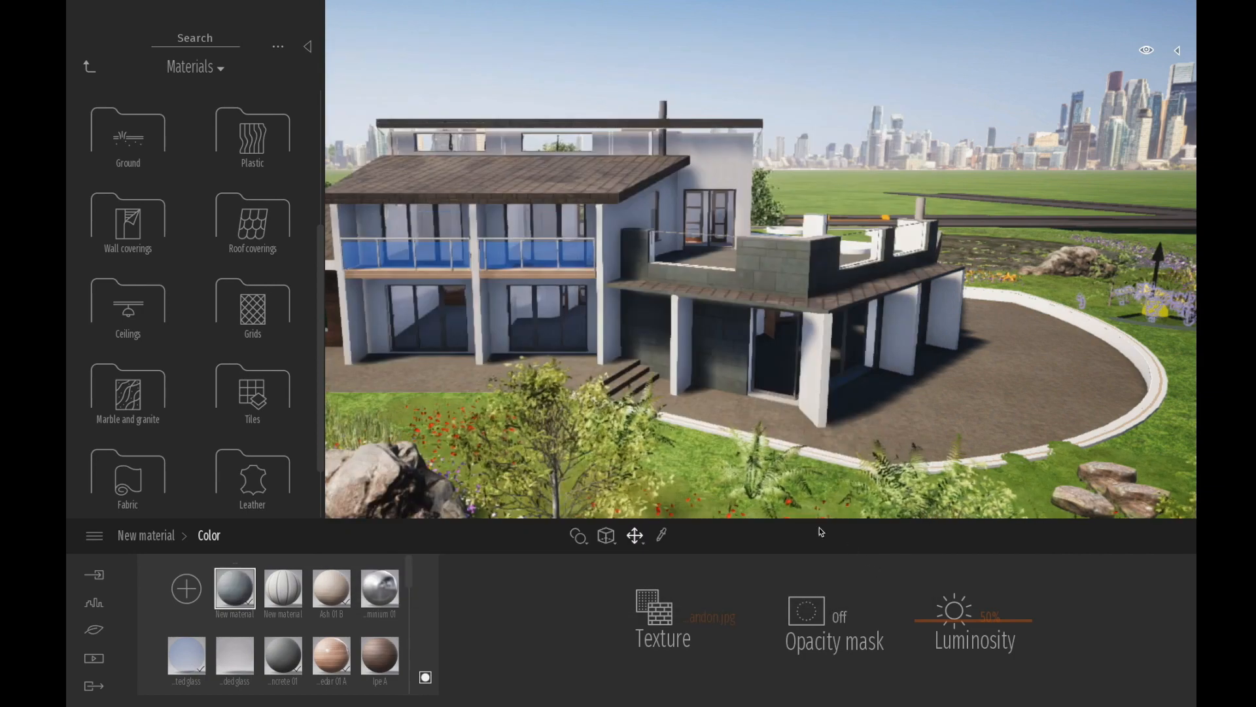
Step: Place four Group02 character groups on the paving around the house, from the circular patio to the glazed doors
scroll(807, 432, "up", 3)
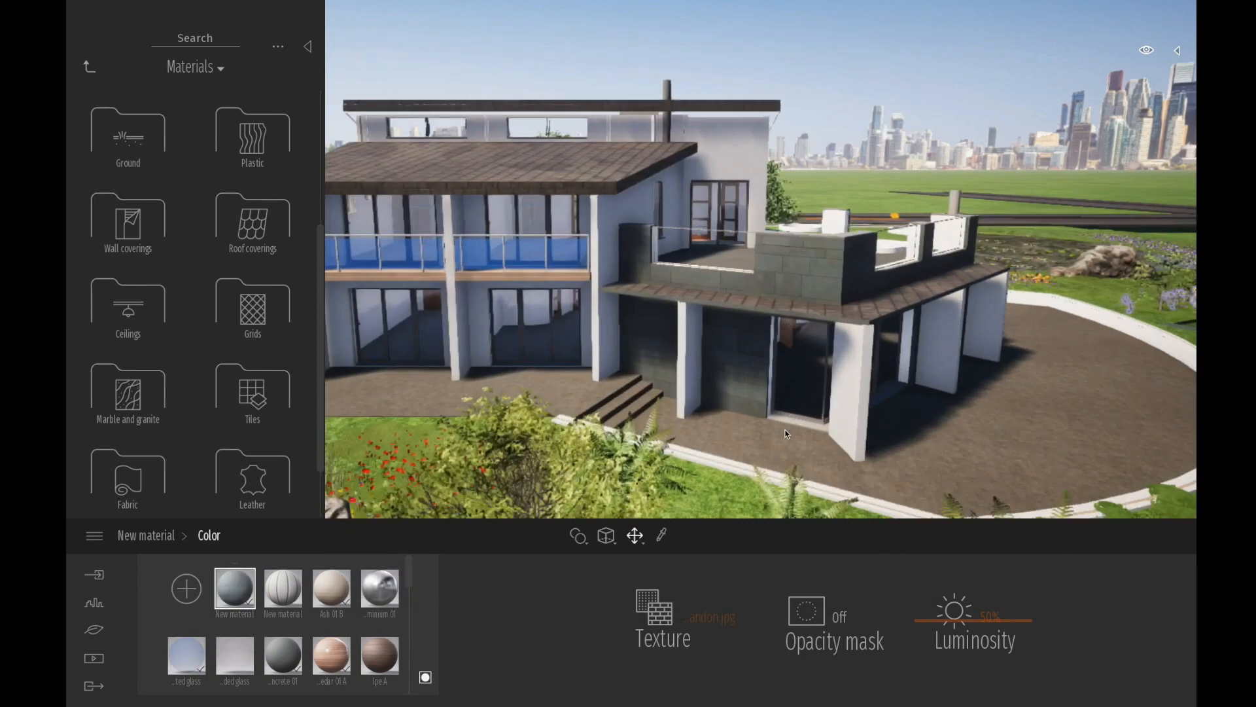
middle_click_drag(807, 432, 726, 462)
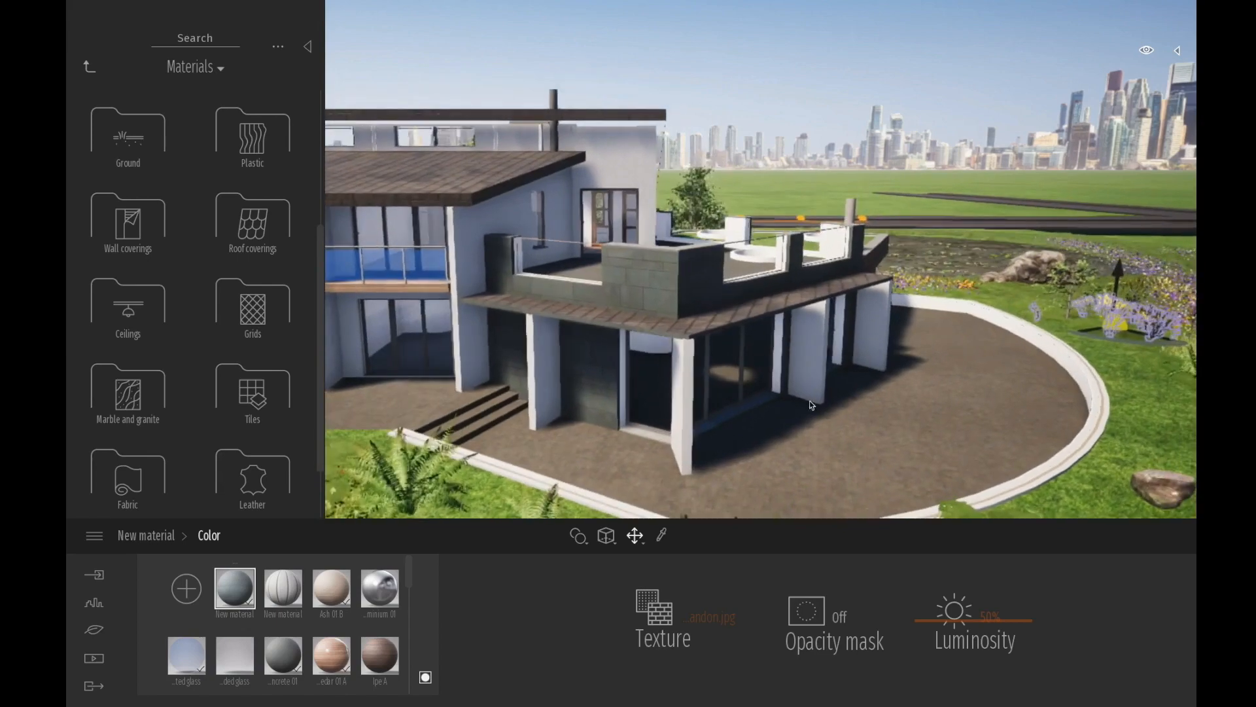
scroll(627, 333, "up", 5)
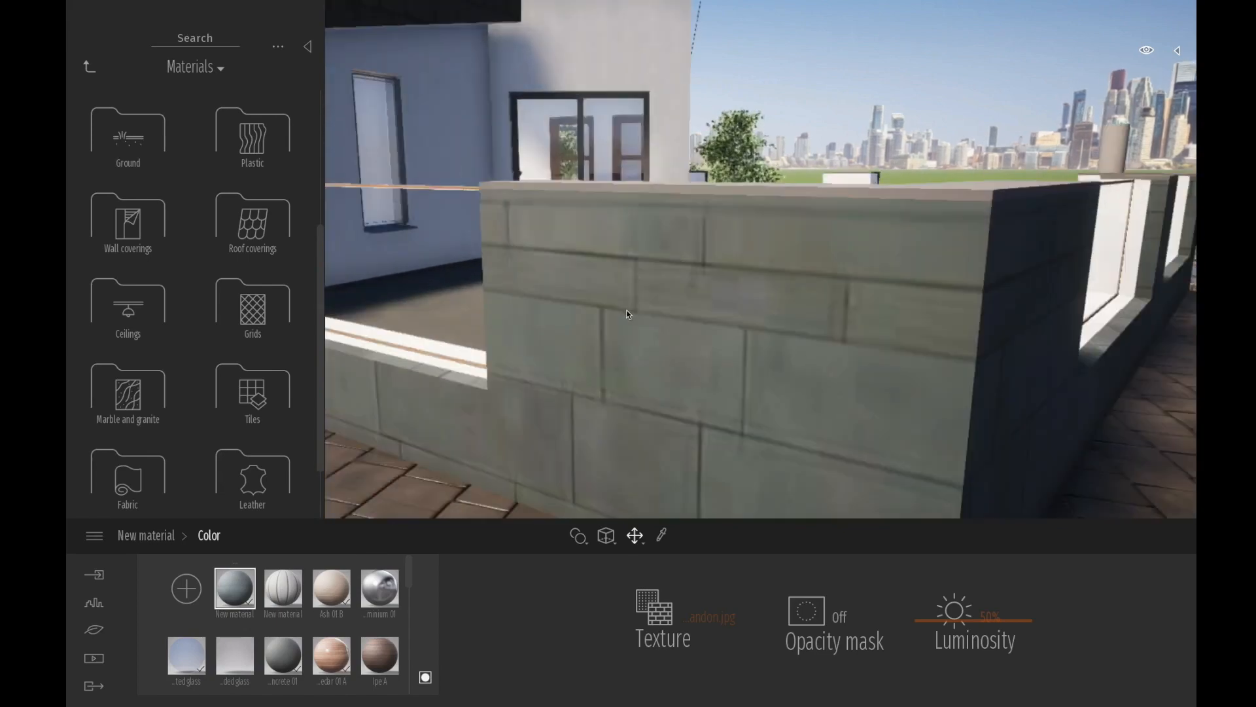
scroll(624, 313, "down", 5)
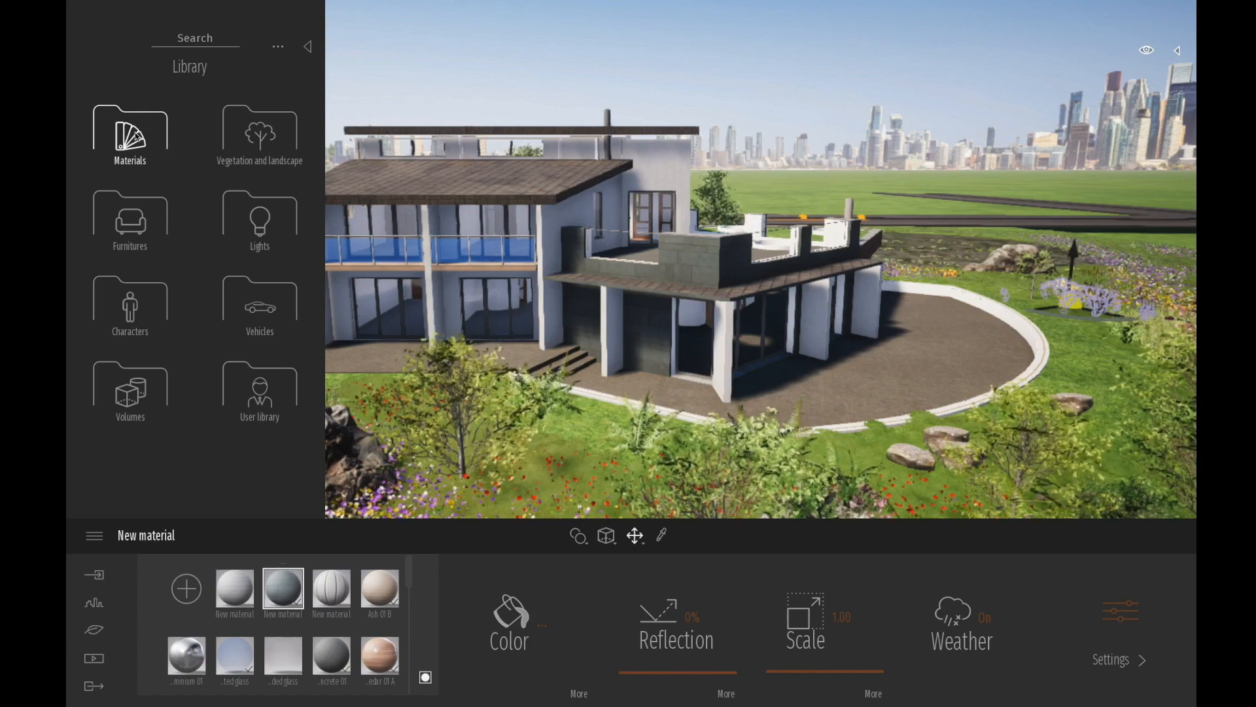
left_click(132, 306)
left_click(281, 145)
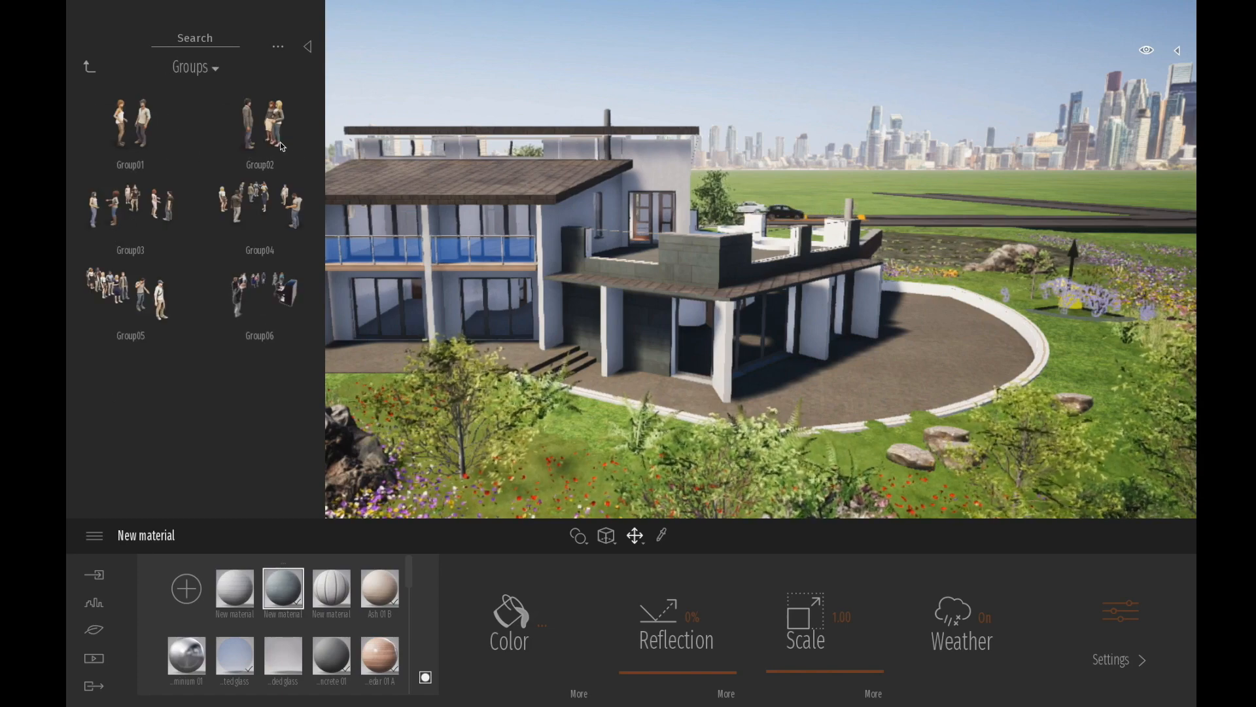
left_click(960, 337)
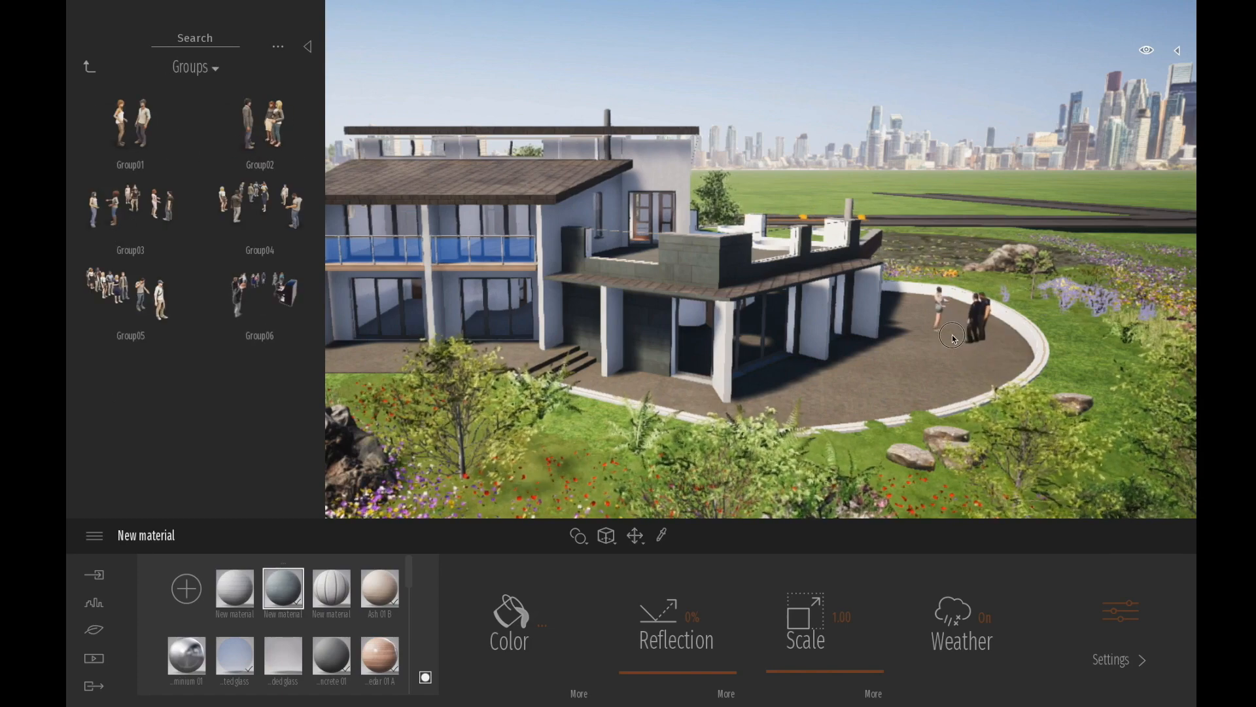
left_click(259, 136)
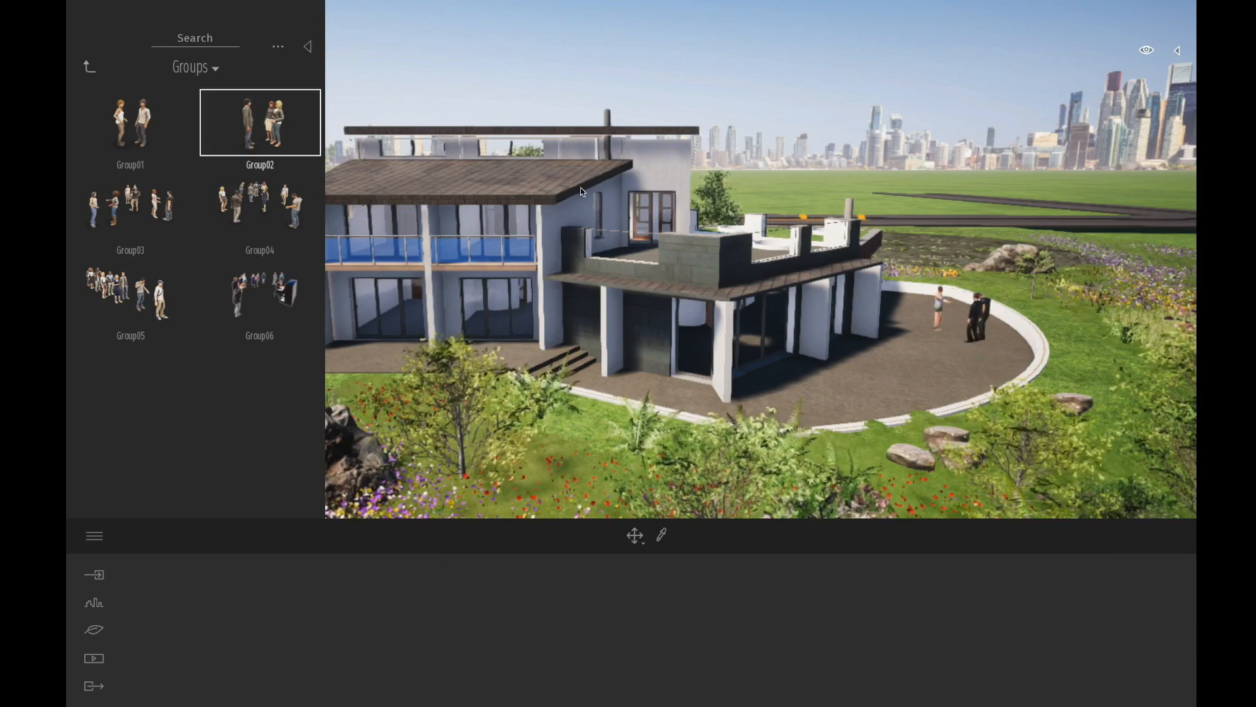
left_click(845, 395)
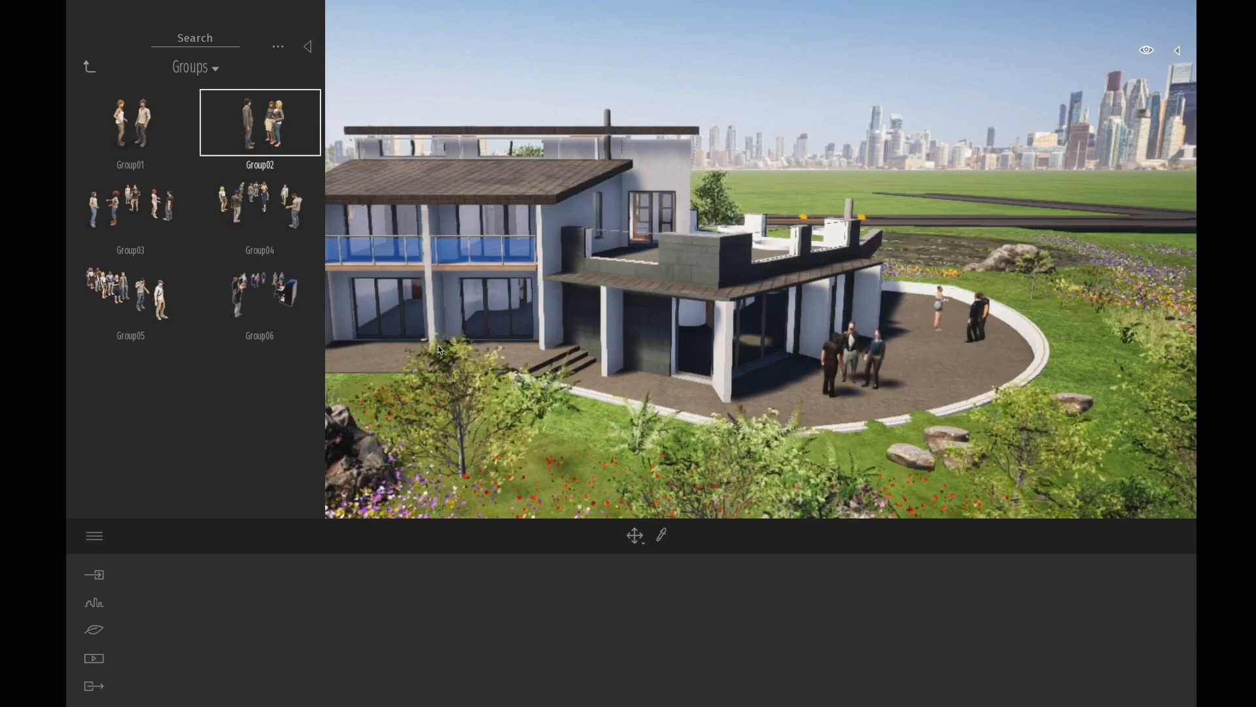
left_click(362, 356)
left_click(648, 388)
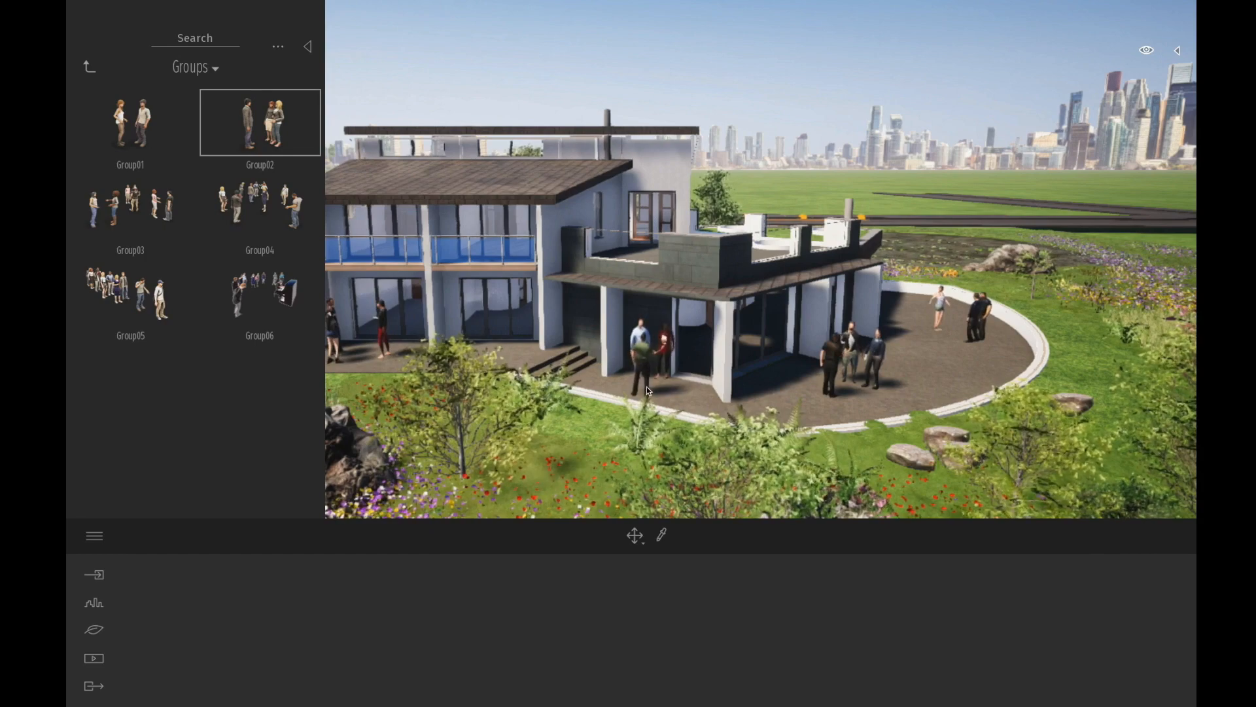
Step: Add another Group02 of people inside the glazed ground-floor room
scroll(743, 363, "up", 5)
scroll(721, 464, "up", 8)
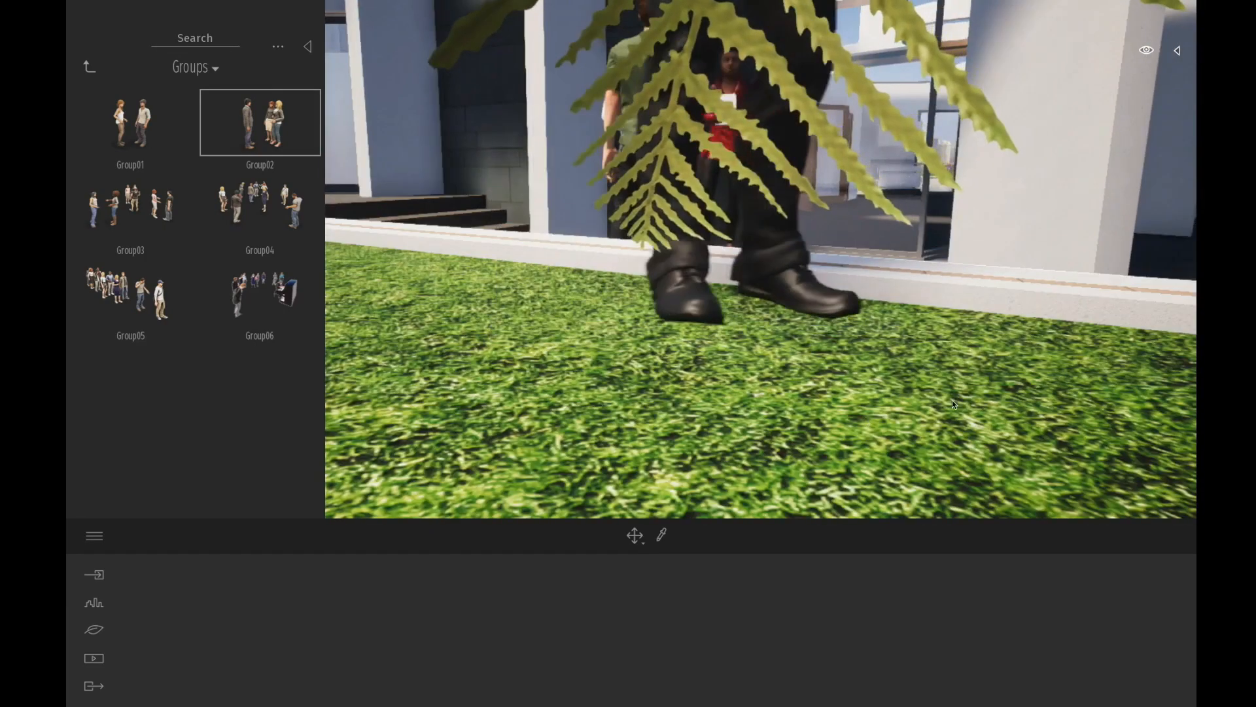
scroll(952, 403, "up", 5)
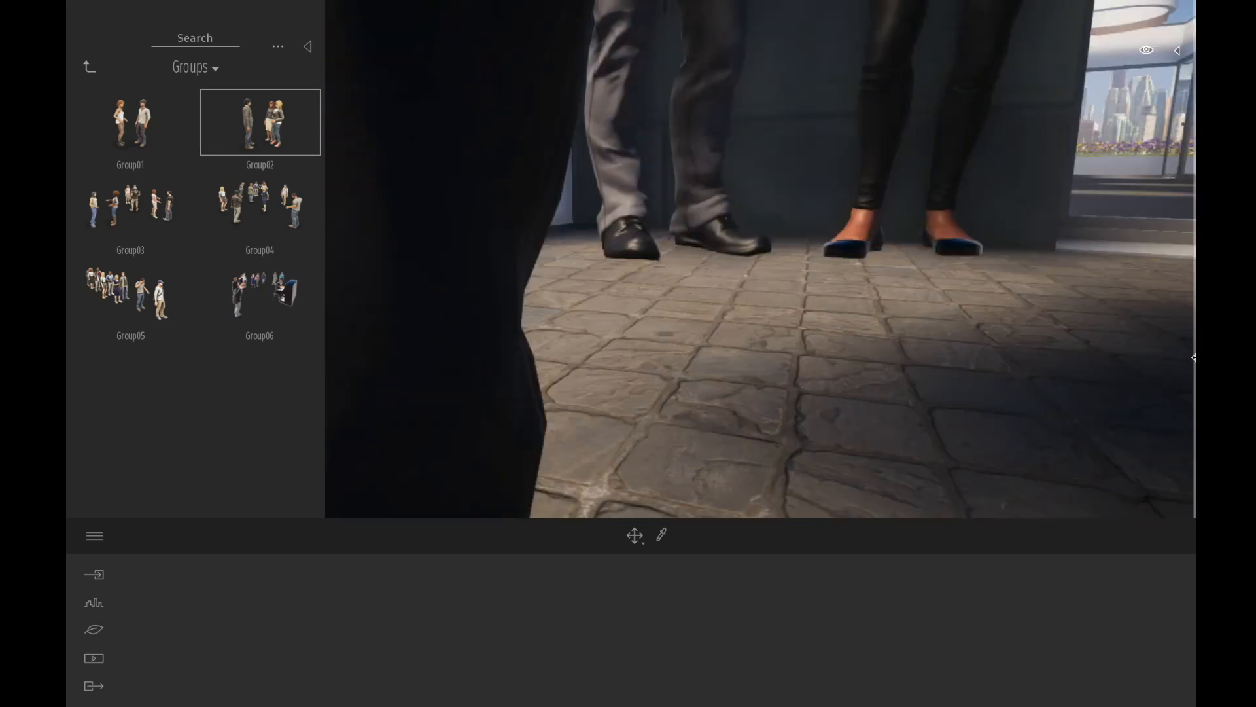
scroll(1147, 334, "up", 6)
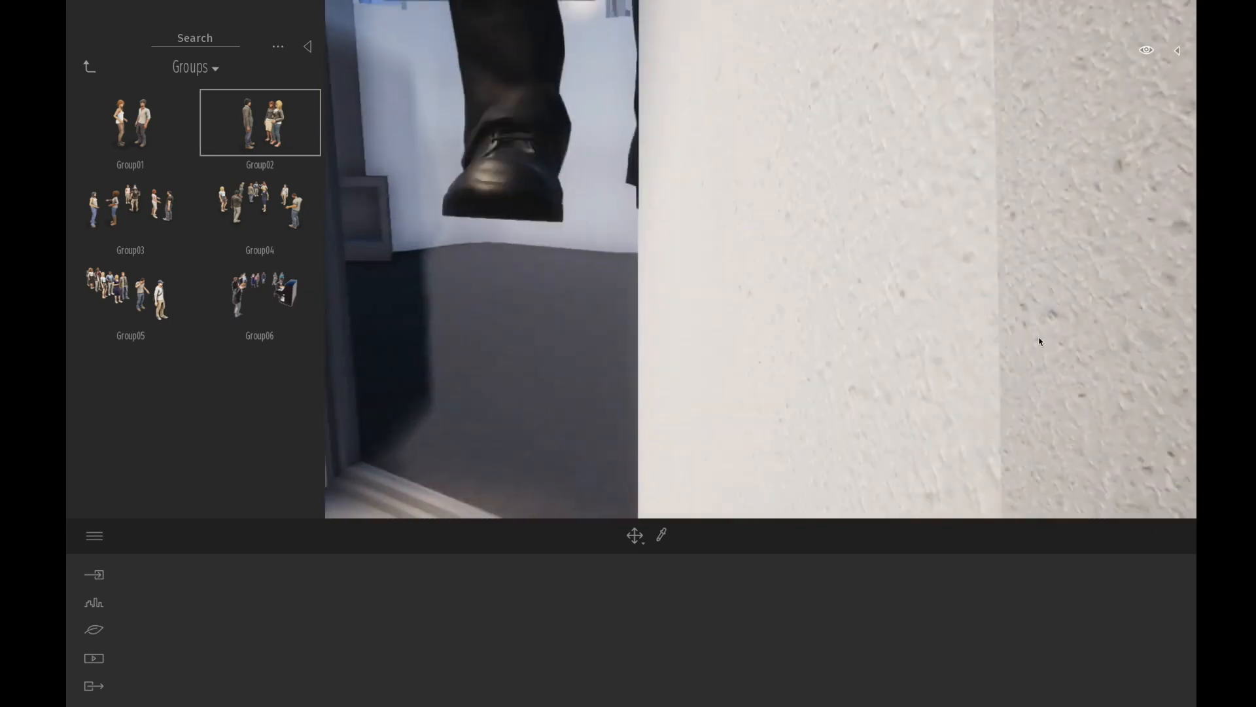
scroll(581, 413, "up", 3)
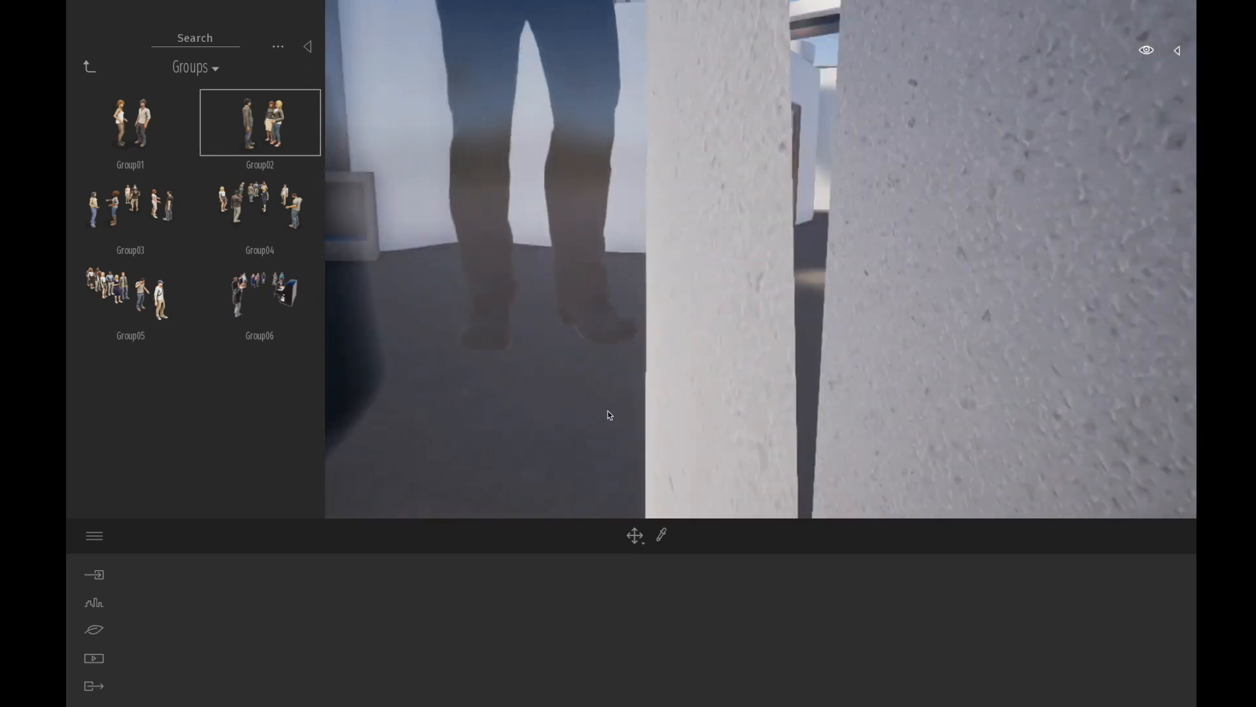
scroll(992, 317, "down", 6)
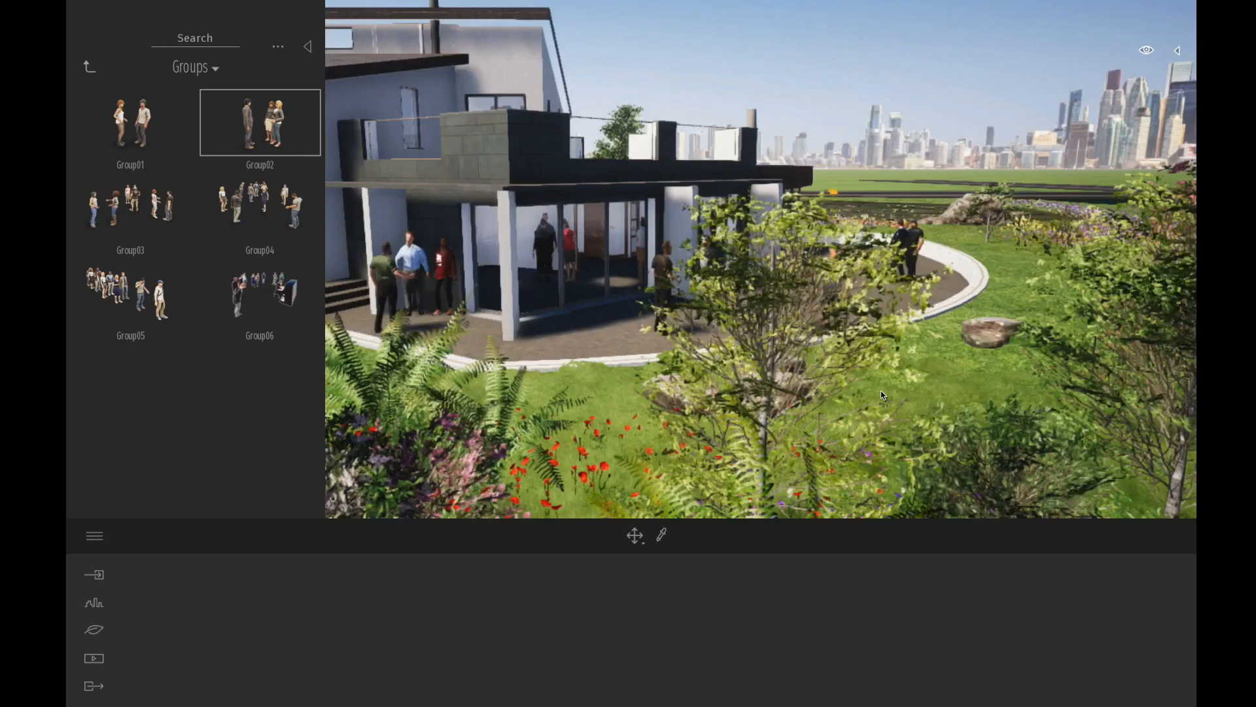
Step: Place the human character Adrian and two Alice characters on the roof terrace
scroll(871, 384, "down", 3)
middle_click_drag(857, 376, 663, 384)
scroll(622, 283, "up", 1)
middle_click_drag(687, 268, 683, 383)
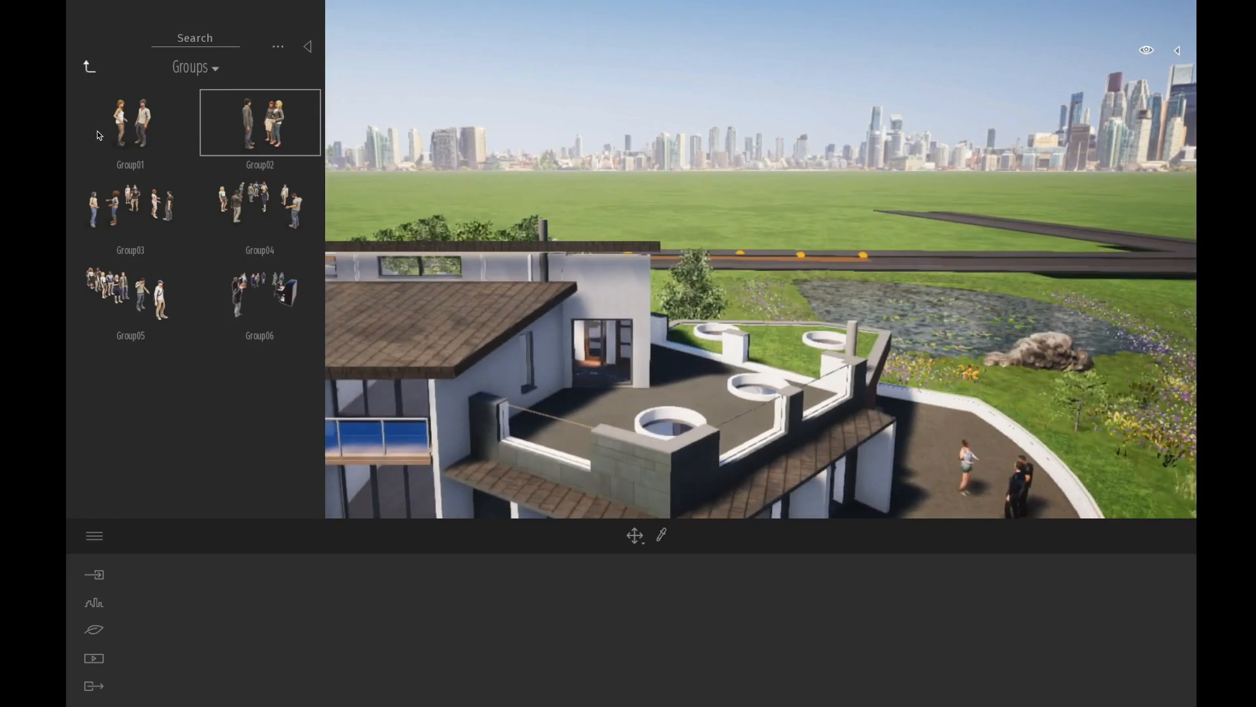
left_click(83, 76)
left_click(133, 138)
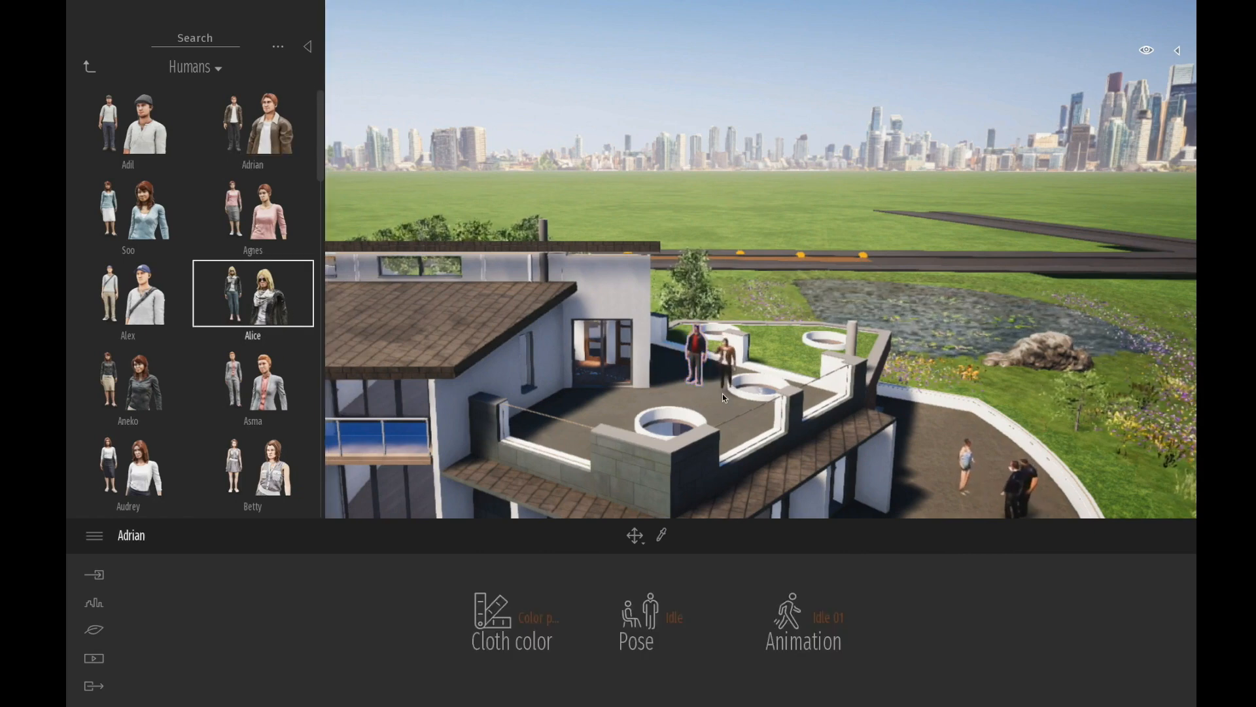
left_click(717, 416)
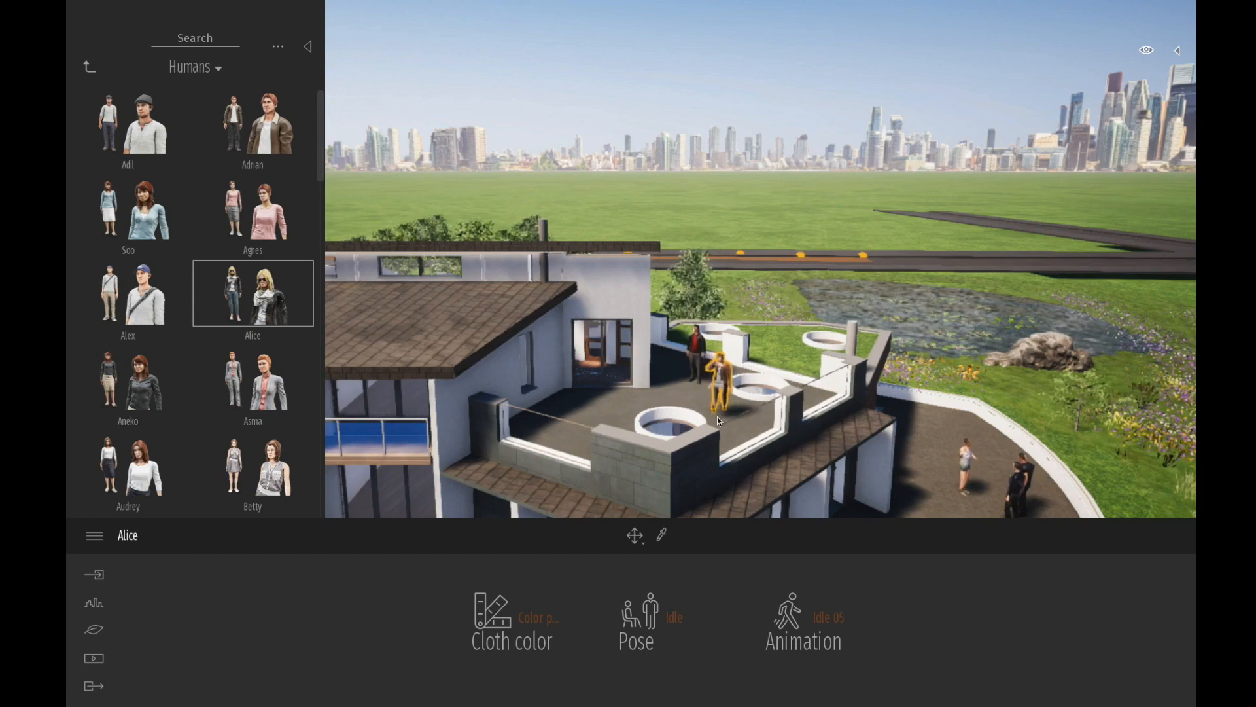
left_click(611, 408)
Step: Move the second Alice from the terrace door closer to Adrian and turn her toward the other two figures
scroll(630, 401, "up", 5)
middle_click_drag(623, 320, 536, 337)
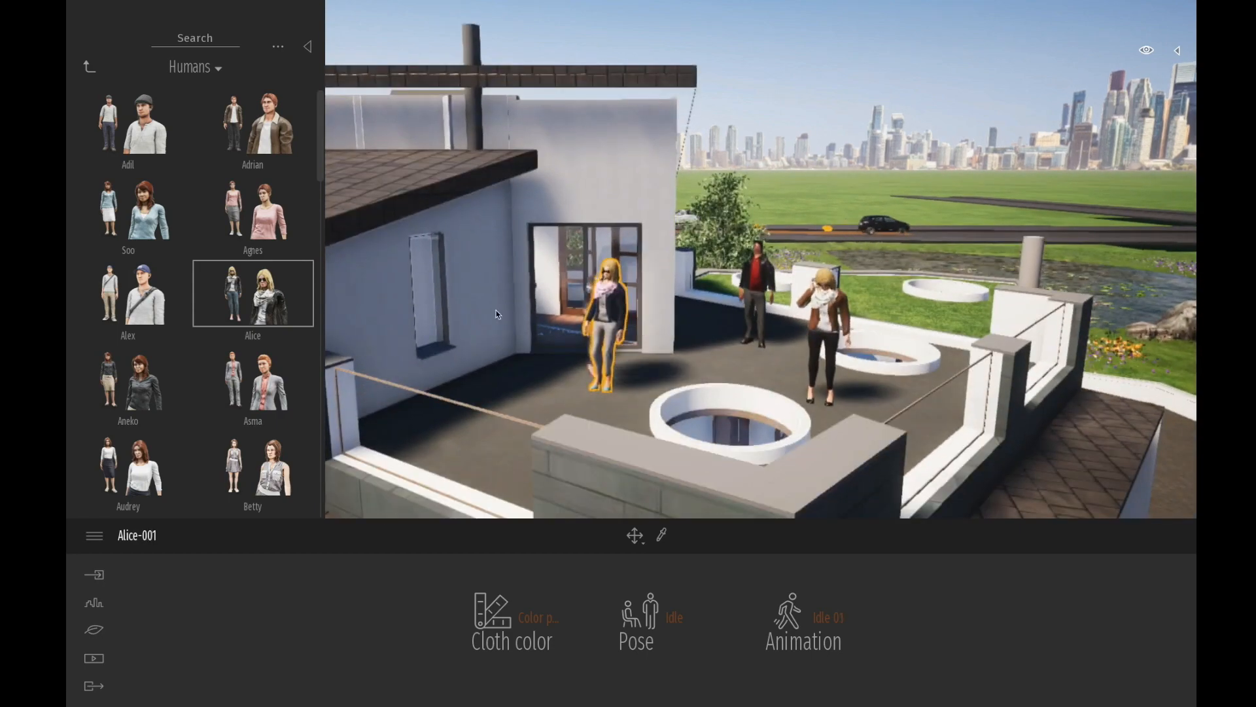
left_click(91, 67)
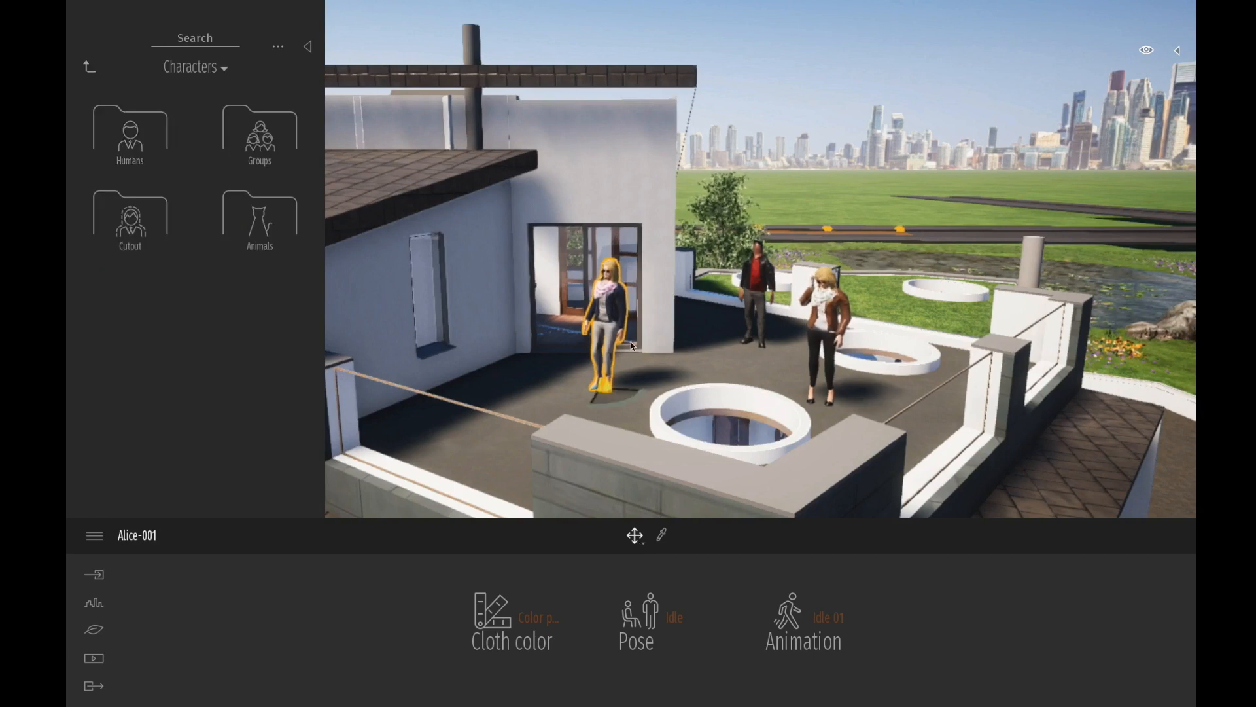
left_click_drag(618, 394, 818, 378)
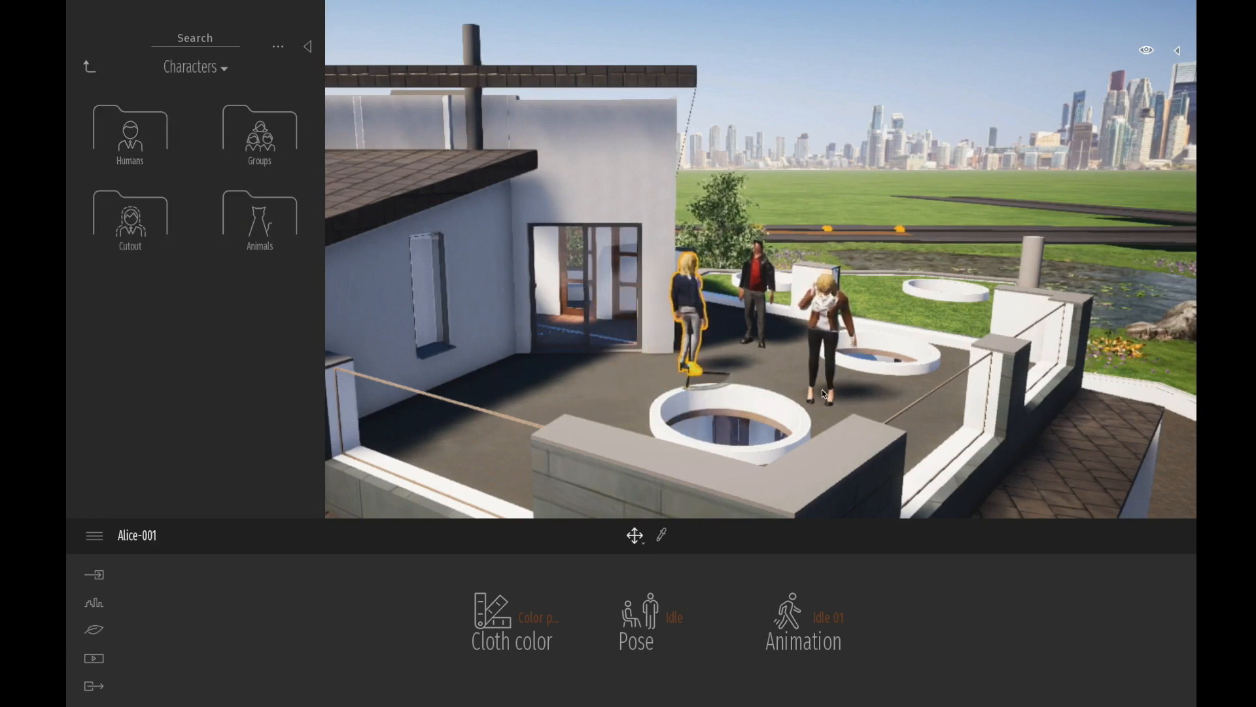
Step: Move the Alice character in the brown jacket next to the other two people on the roof terrace and rotate her
left_click(828, 397)
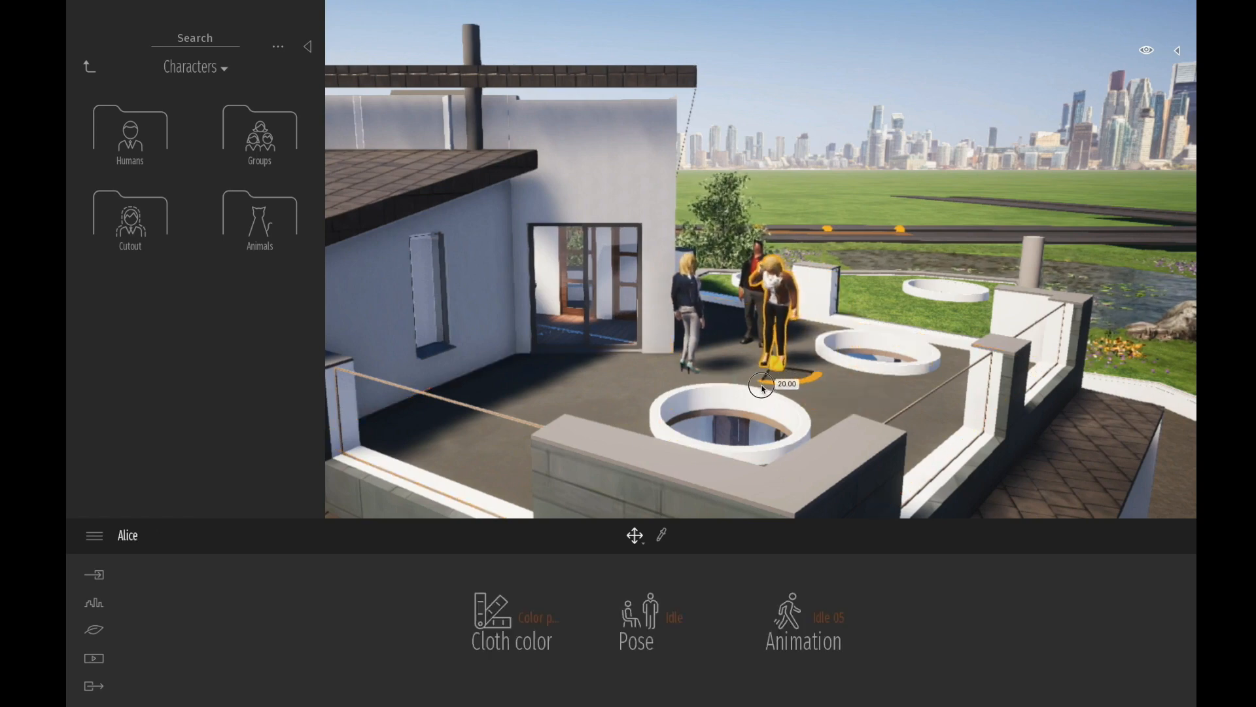
middle_click_drag(497, 373, 705, 360)
scroll(705, 360, "down", 3)
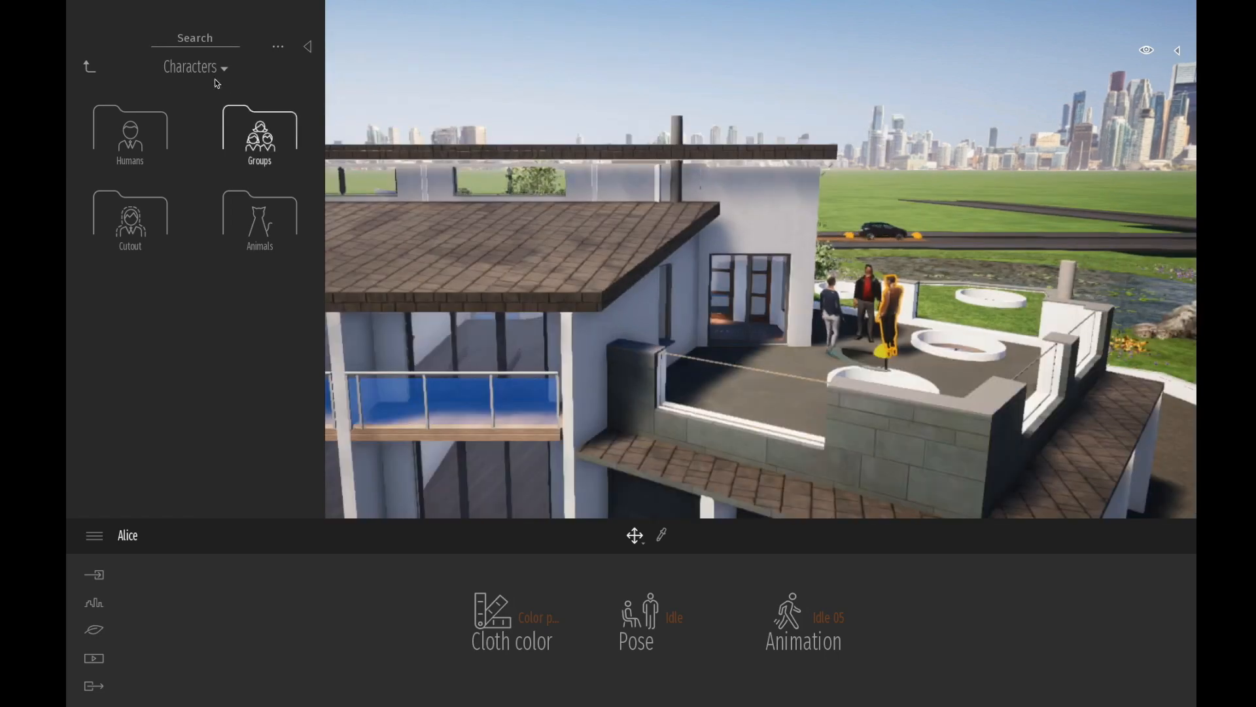
Step: Place the Aneko character from the Humans library on the house's upper-floor balcony
left_click(135, 144)
middle_click_drag(537, 405, 507, 484)
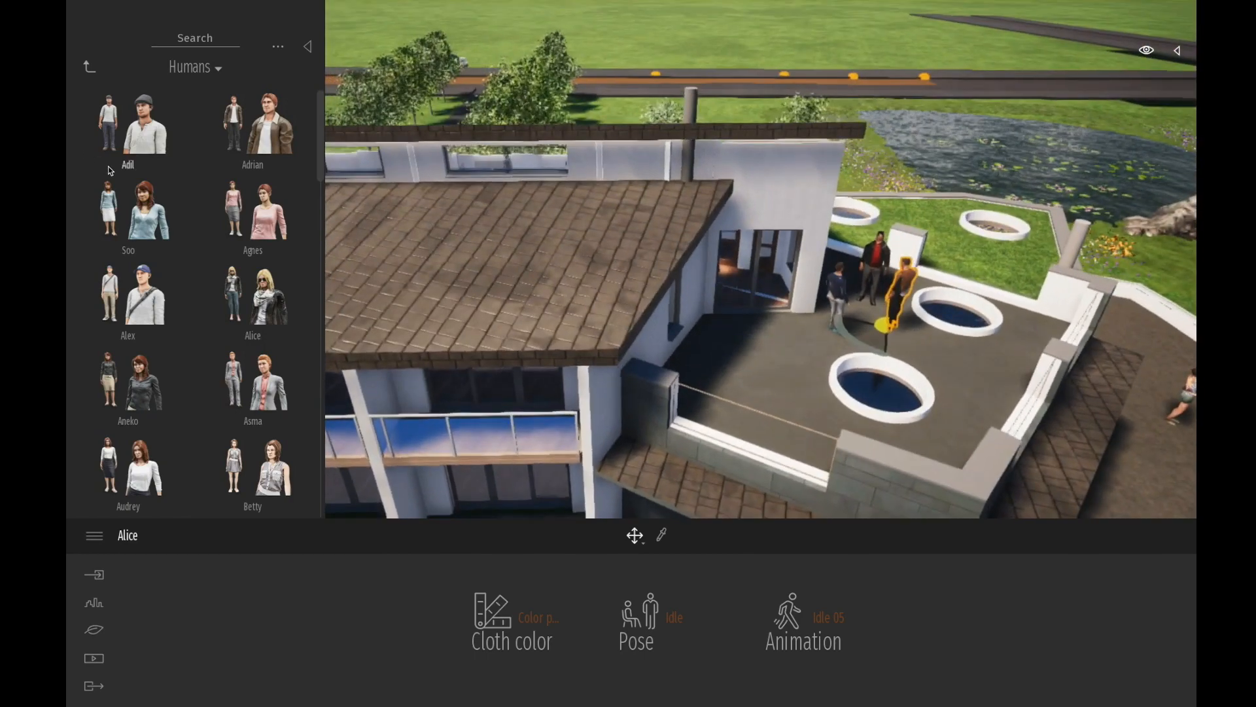
scroll(524, 469, "up", 8)
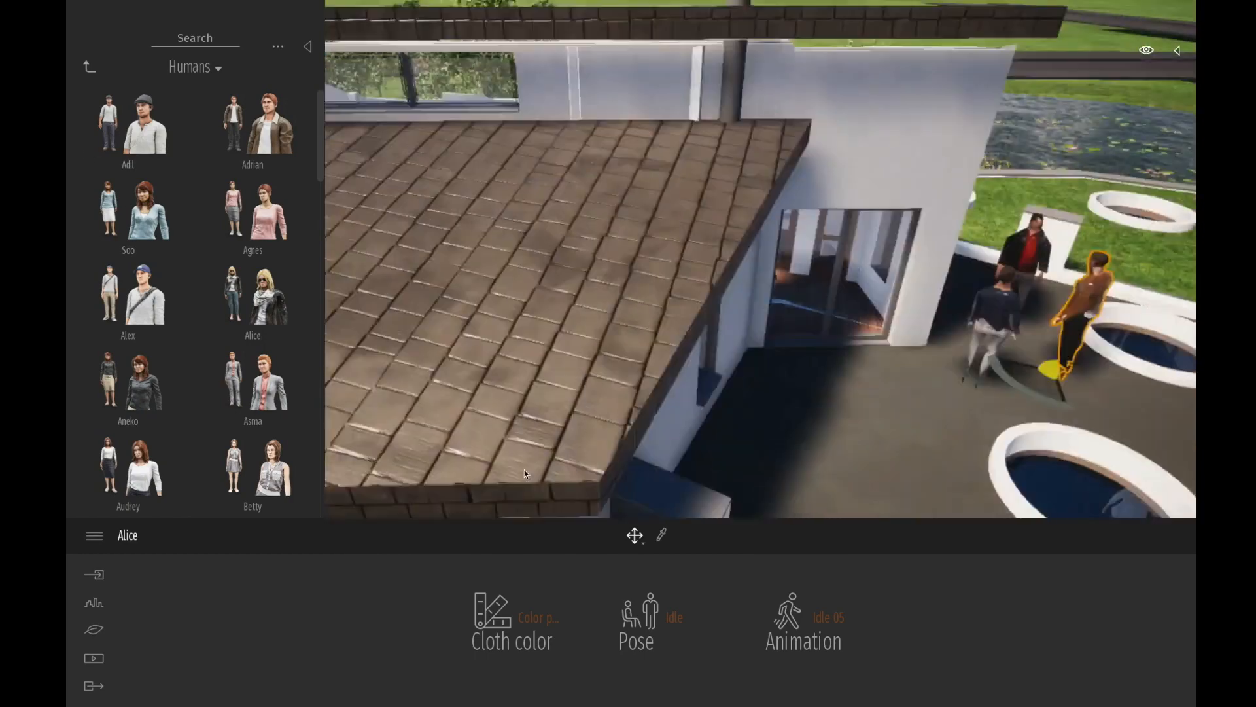
mouse_move(521, 464)
middle_mouse_down()
mouse_move(520, 327)
mouse_move(517, 465)
middle_mouse_up()
scroll(517, 465, "up", 6)
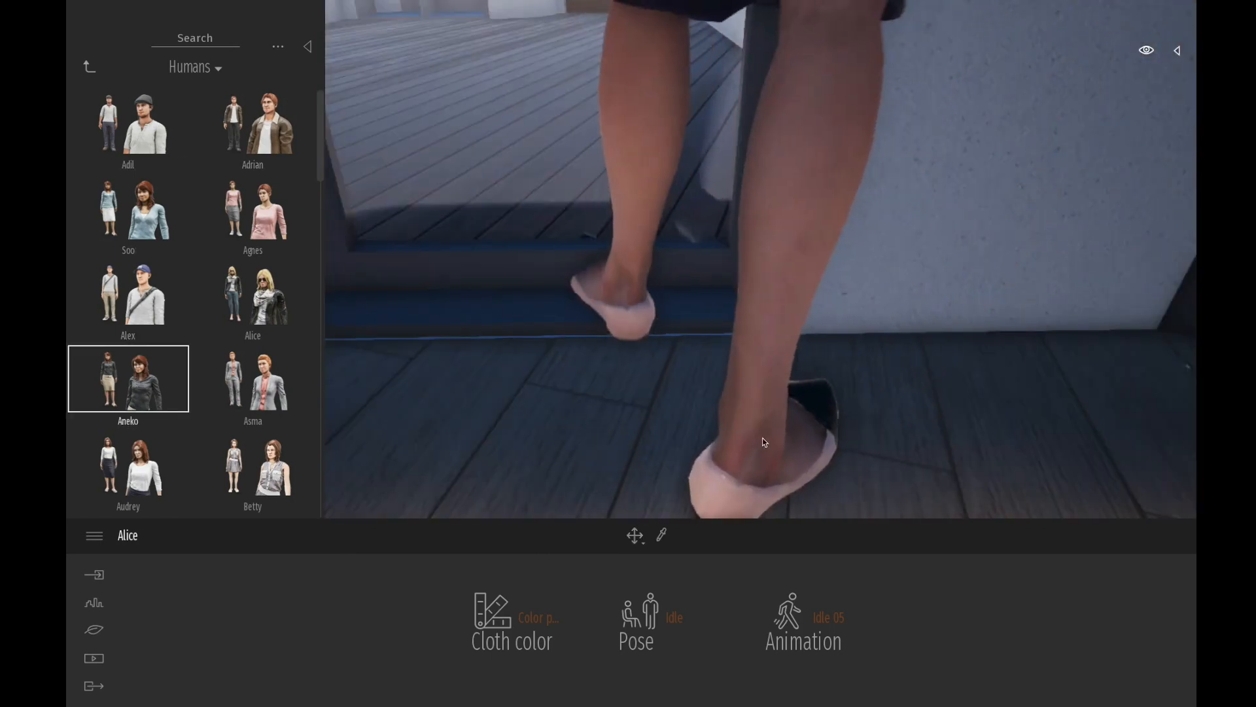
left_click(762, 437)
Step: Place the Agnes character on the upper floor at the balcony's glass doors
scroll(461, 257, "down", 6)
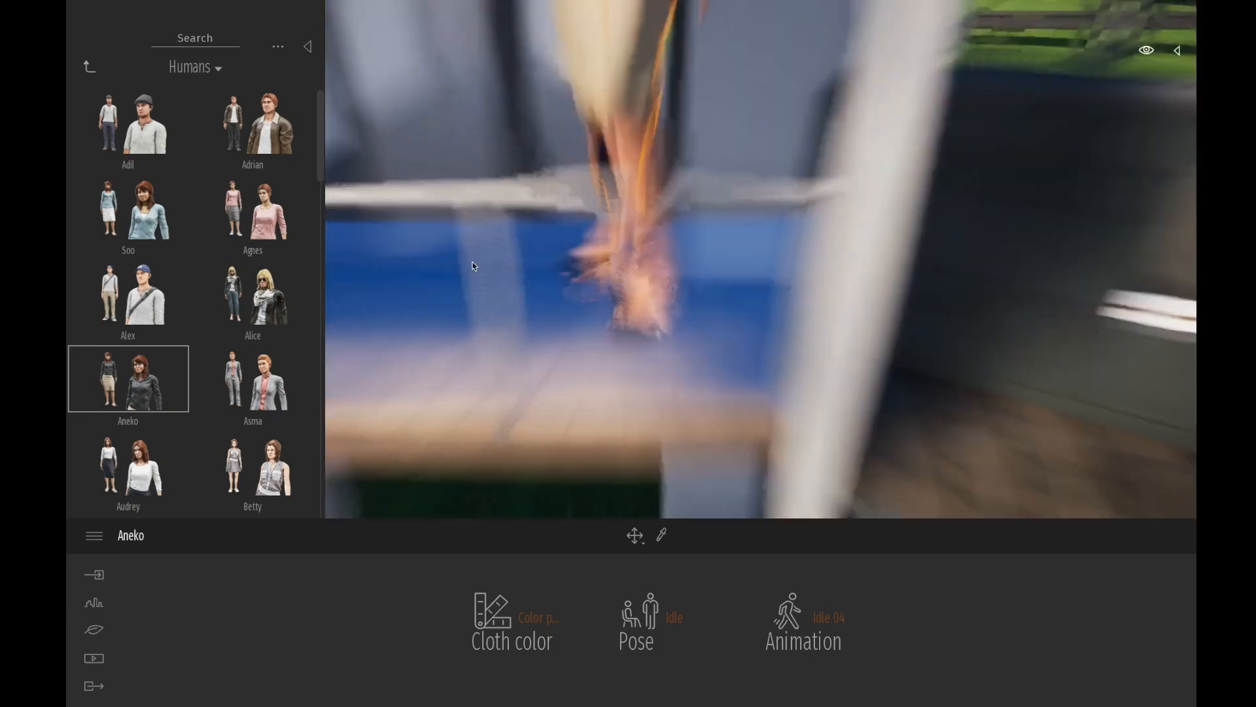
right_click_drag(516, 290, 489, 293)
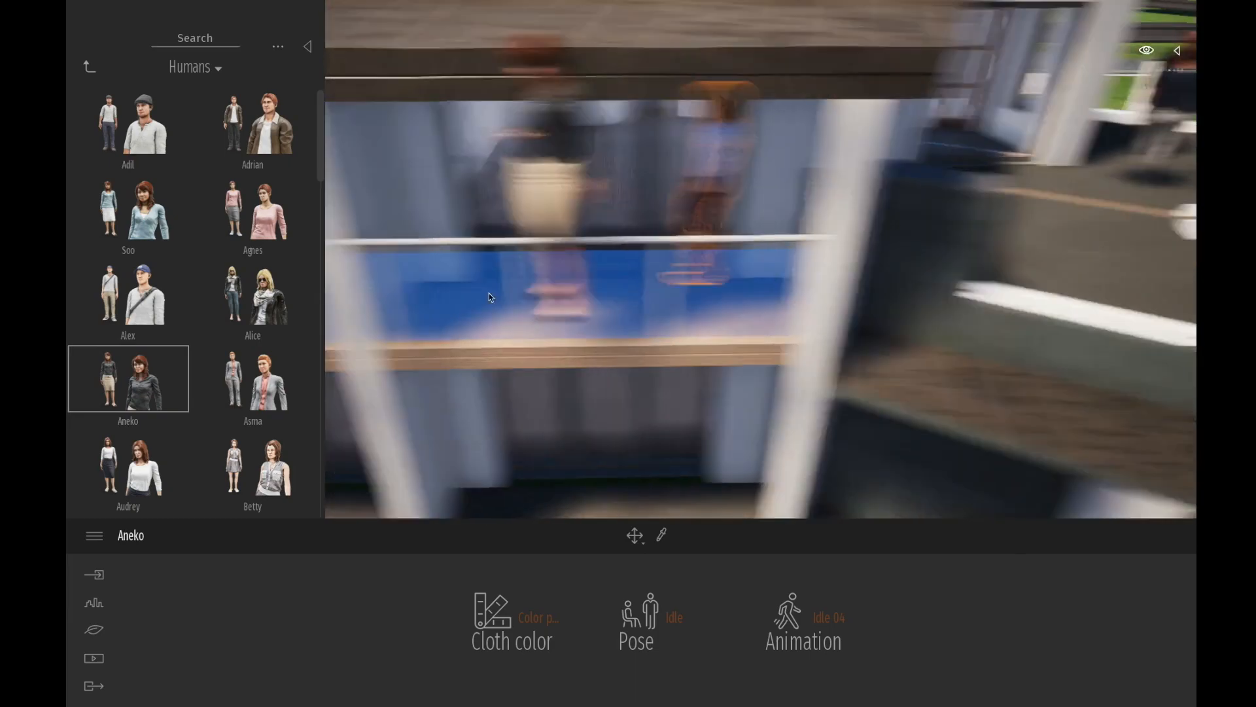
mouse_move(489, 292)
middle_mouse_down()
mouse_move(460, 290)
mouse_move(472, 293)
middle_mouse_up()
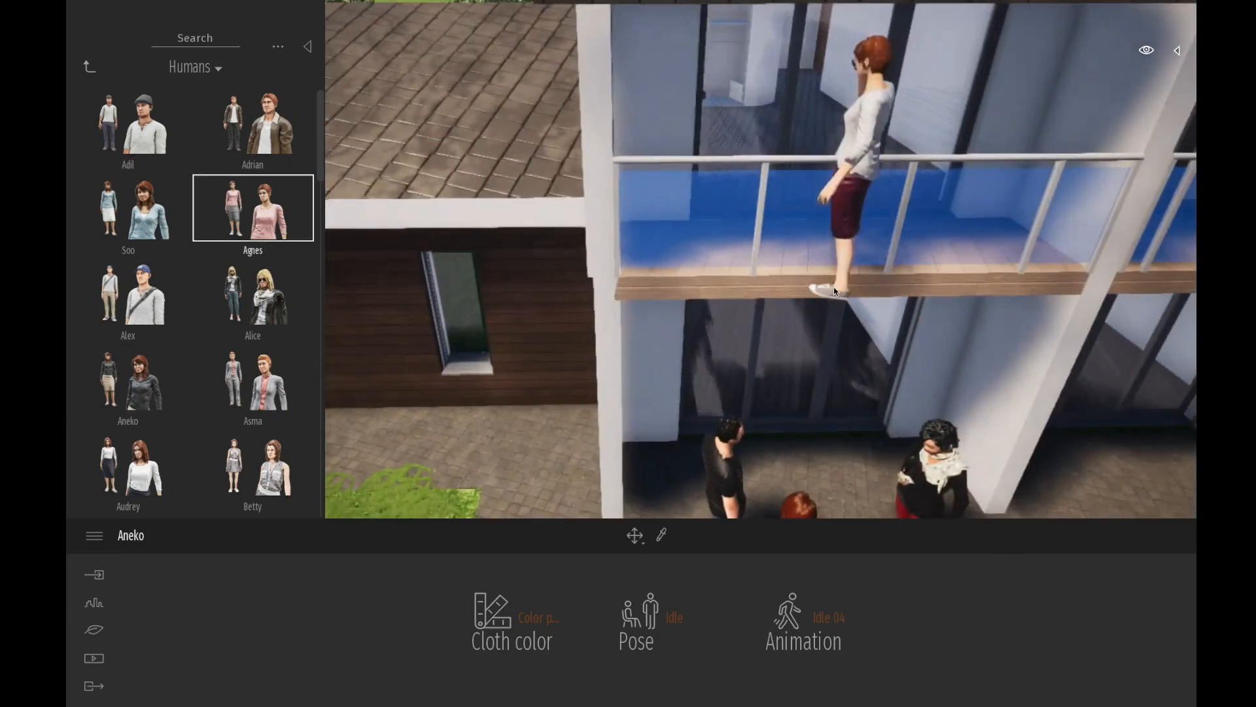
scroll(833, 287, "up", 8)
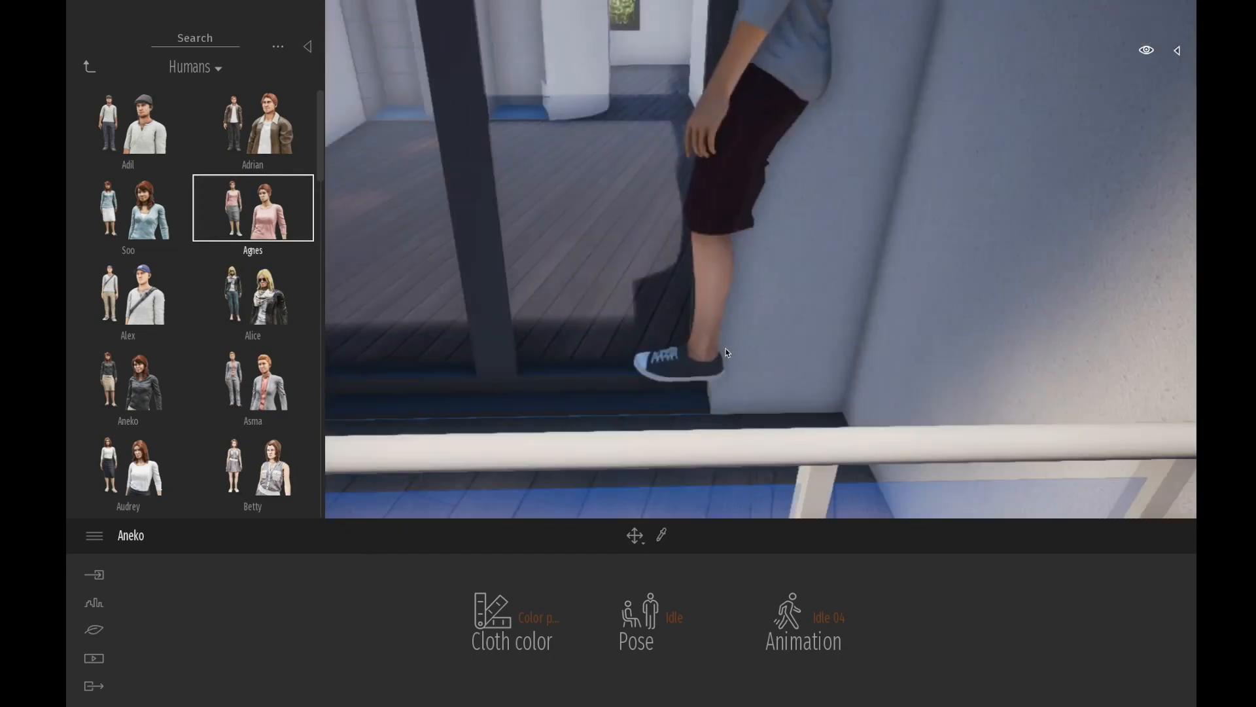
scroll(688, 367, "down", 6)
scroll(684, 383, "up", 5)
left_click(682, 378)
scroll(793, 348, "down", 6)
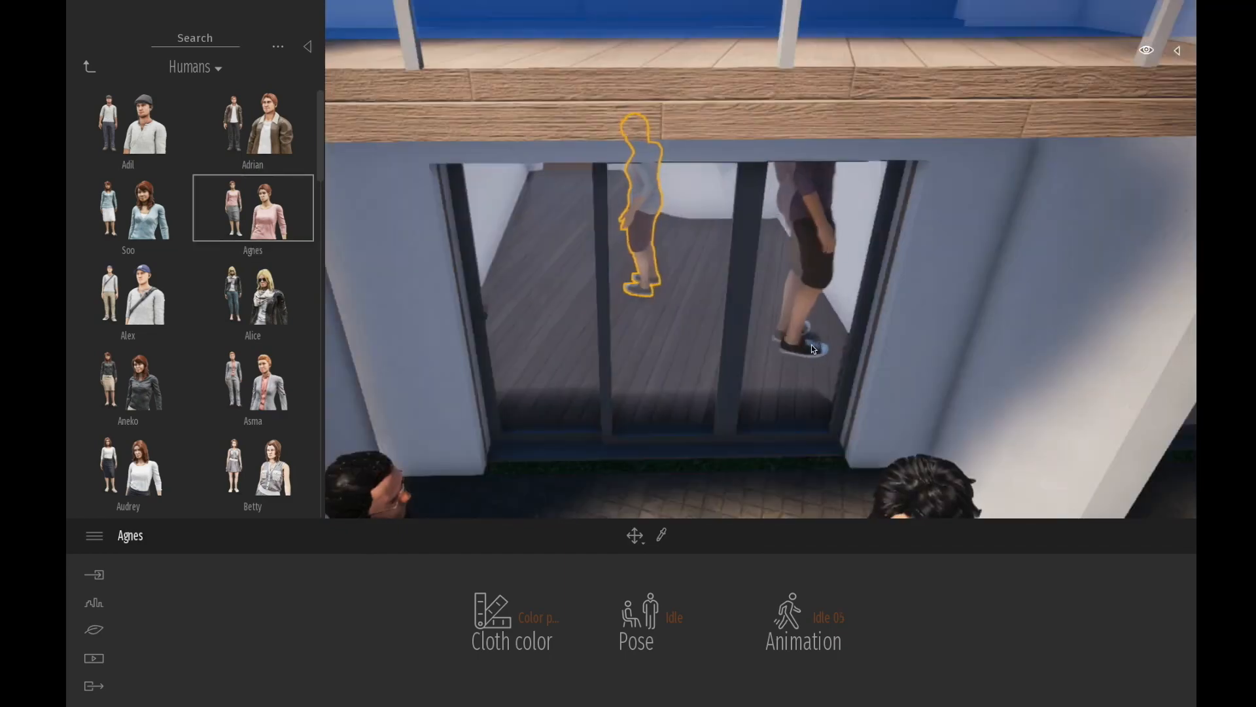
Step: Try a second Agnes character on the upper balcony, and delete her again
scroll(814, 333, "down", 6)
scroll(774, 226, "up", 3)
scroll(700, 295, "up", 6)
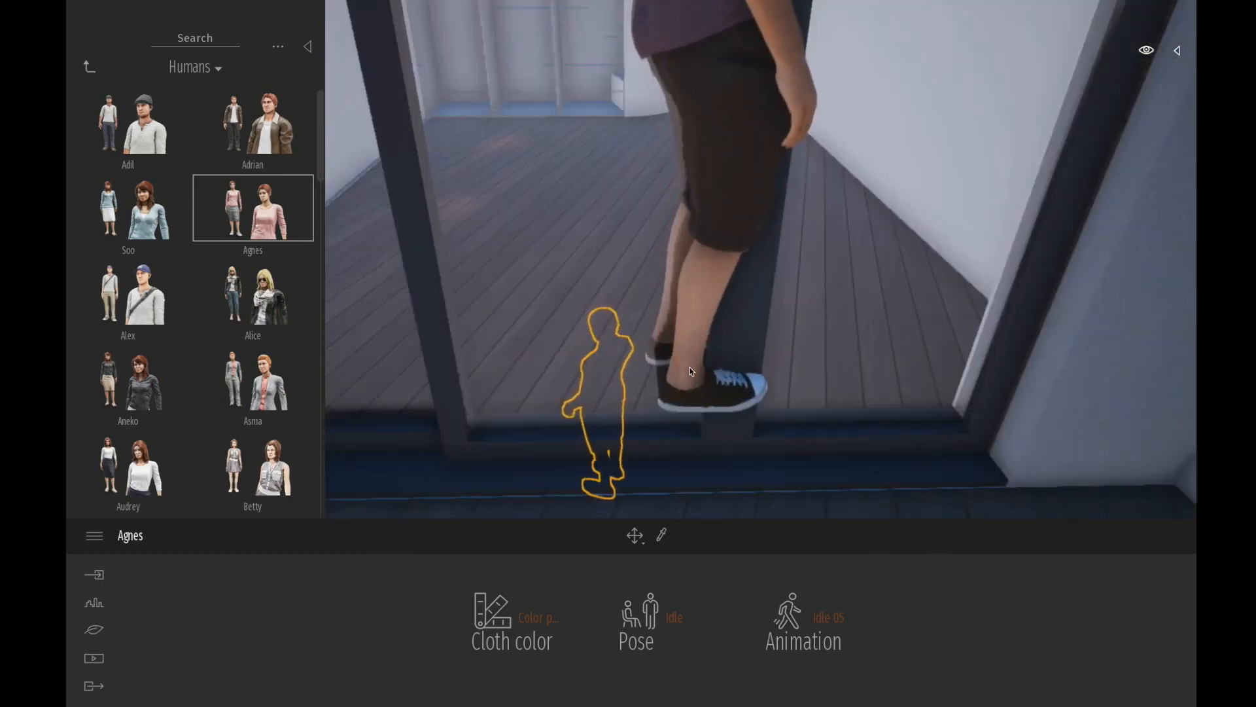
scroll(689, 371, "up", 6)
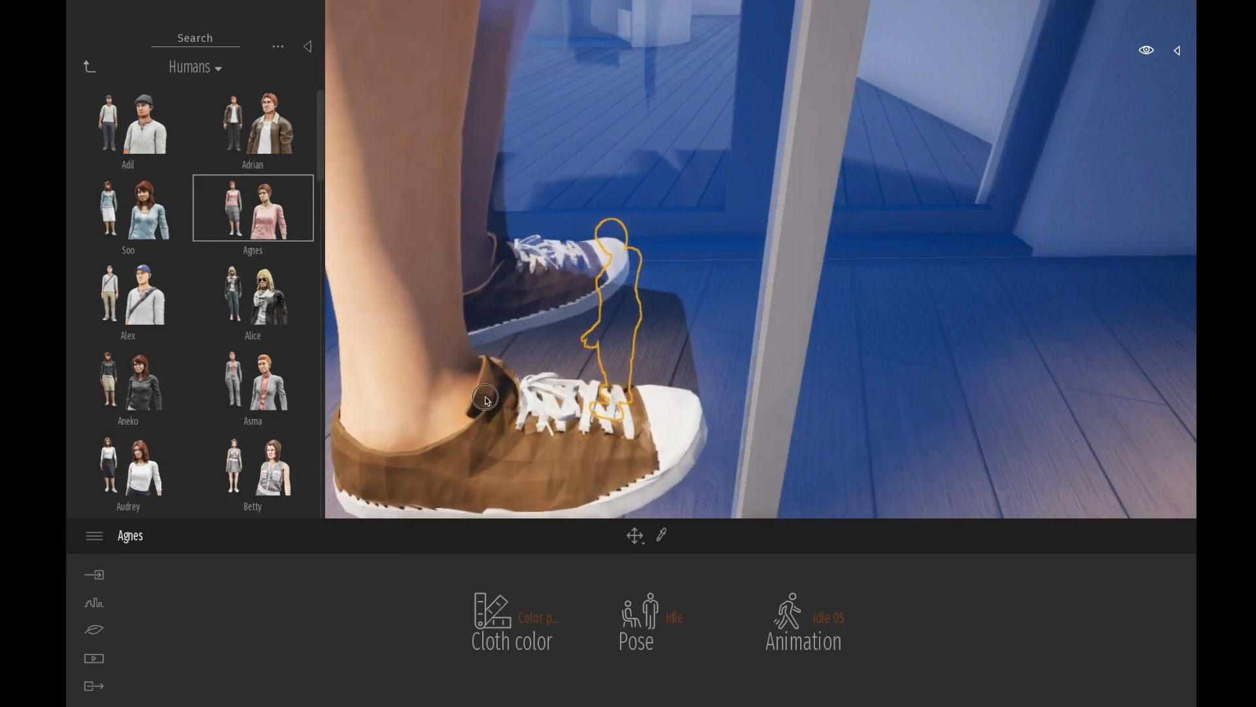
left_click(485, 399)
scroll(517, 402, "down", 8)
right_click_drag(723, 356, 734, 430)
middle_click_drag(734, 426, 668, 395)
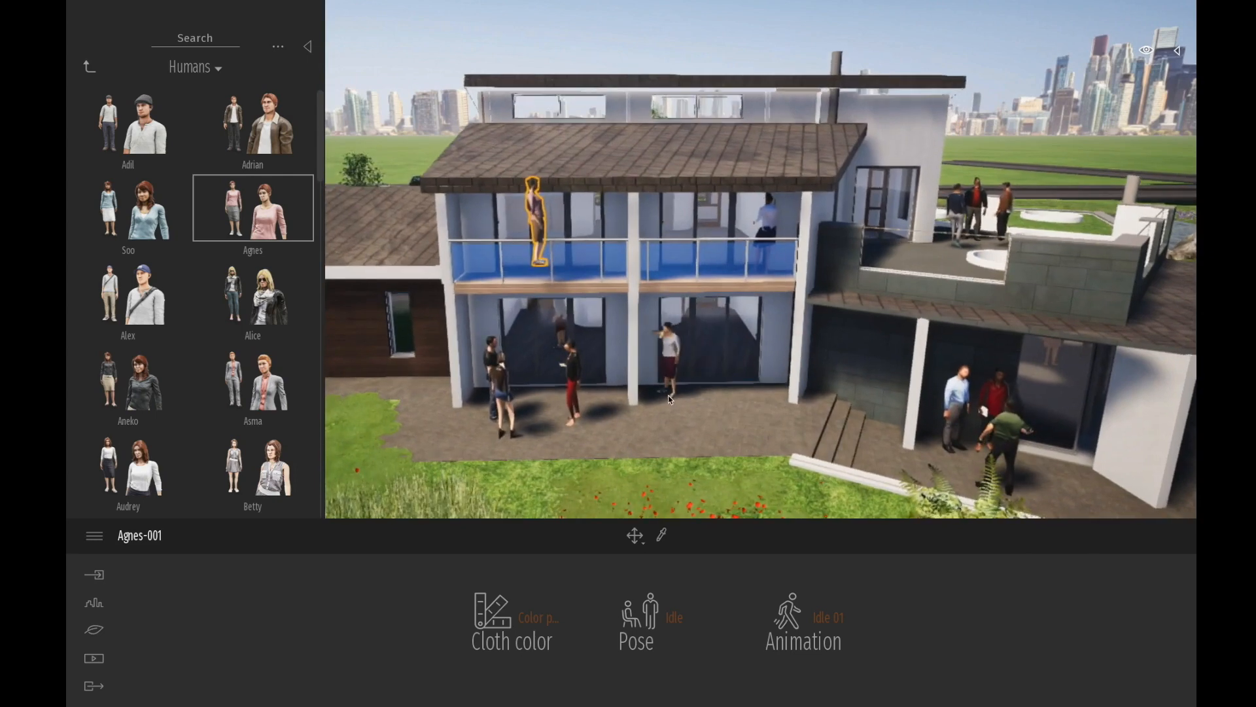
key("Delete")
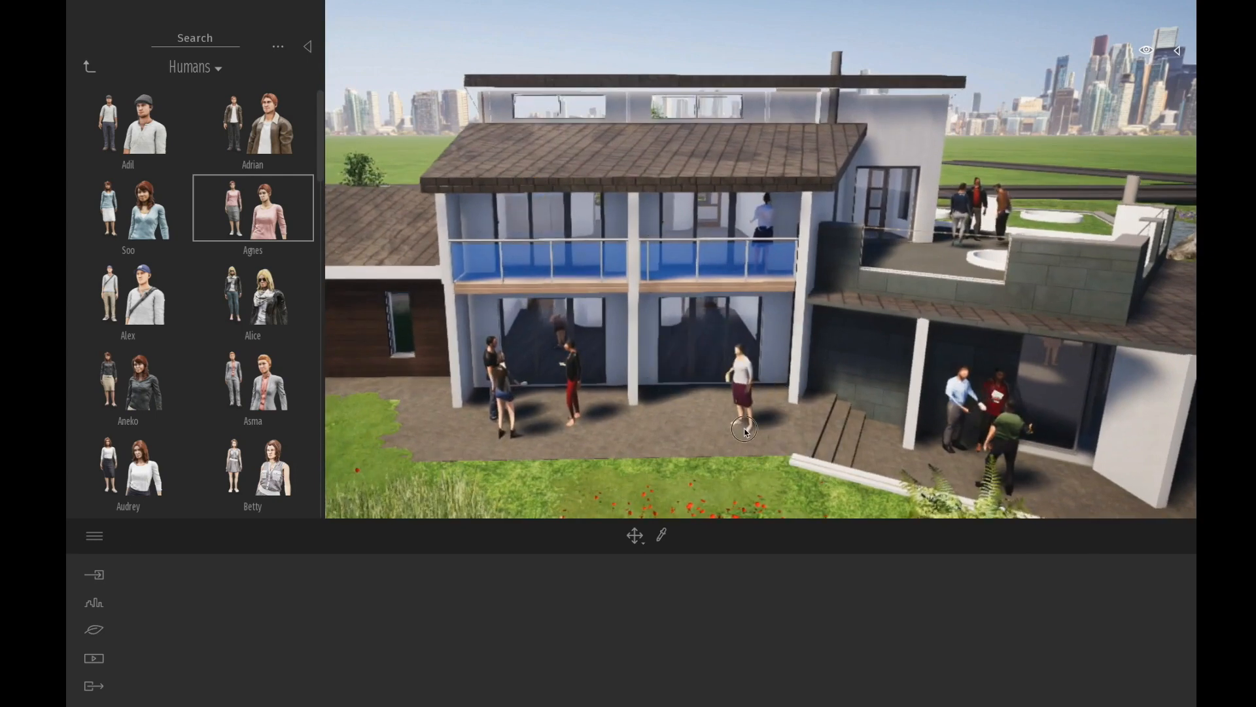
Step: Place another Agnes and the Louise character together on the ground-floor patio in front of the house
scroll(269, 472, "down", 10)
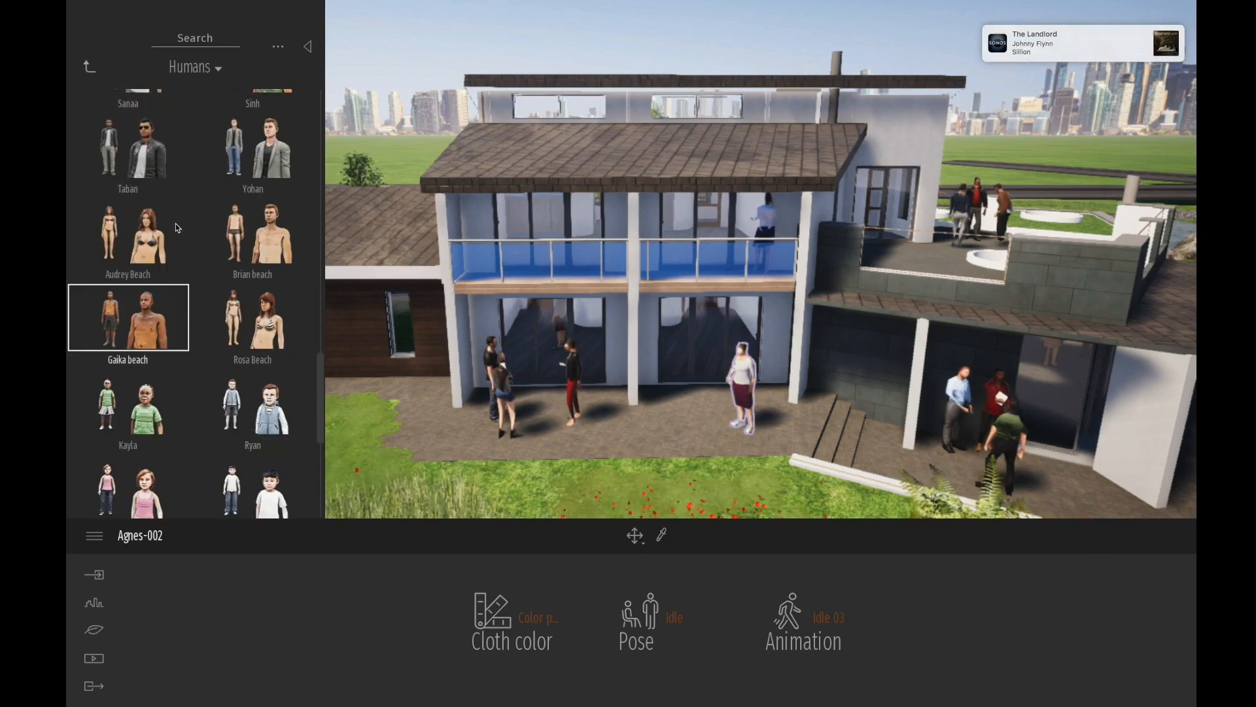
scroll(172, 270, "down", 5)
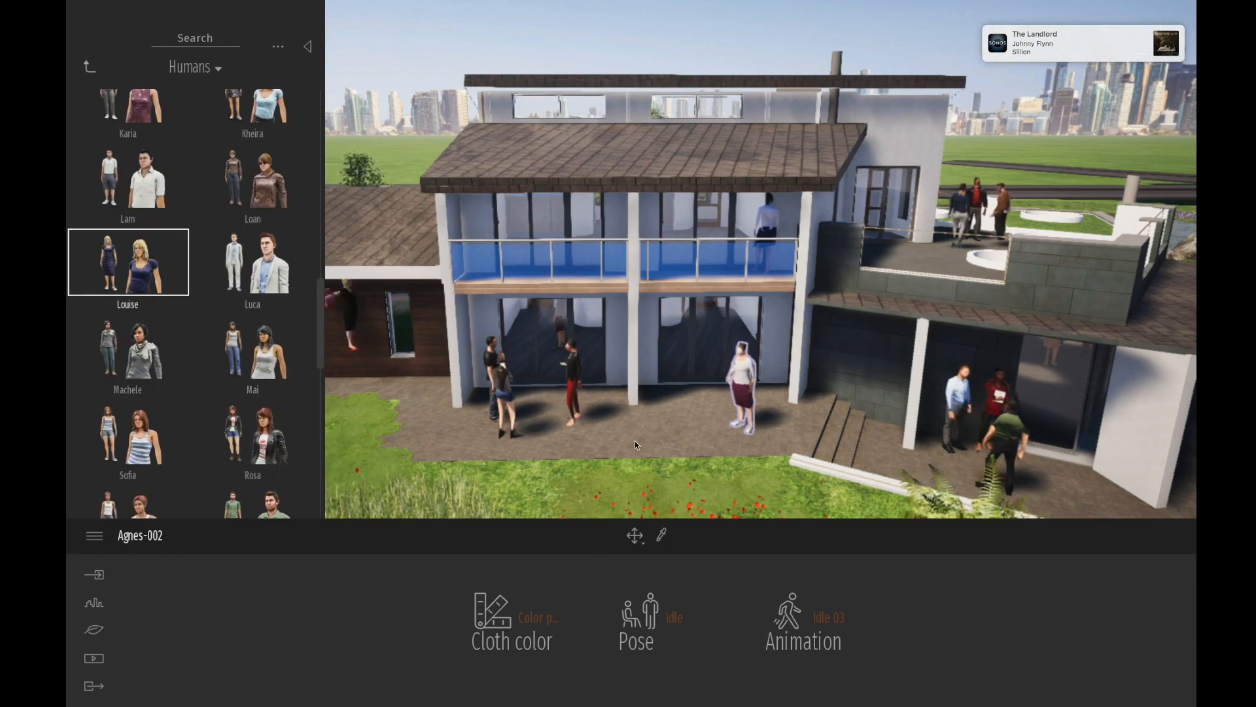
left_click(681, 431)
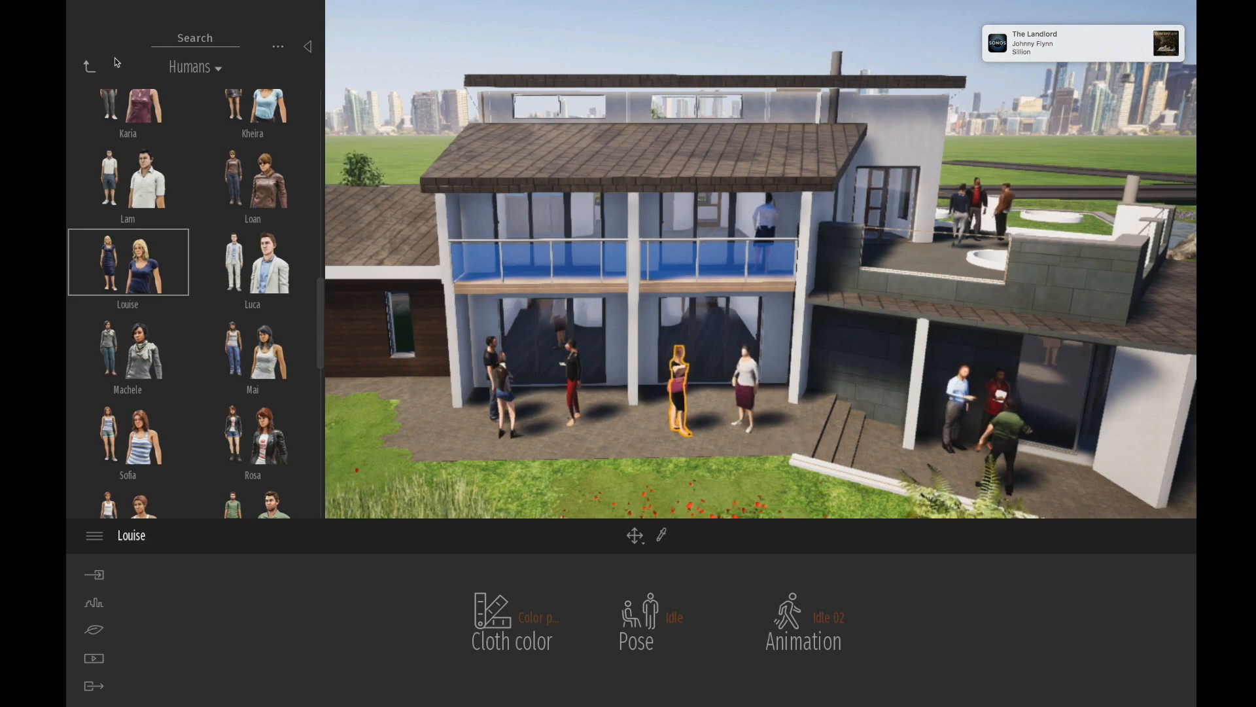
Step: Place Felix cats from the Animals library on the front patio and on the round terrace beside the standing group
left_click(87, 68)
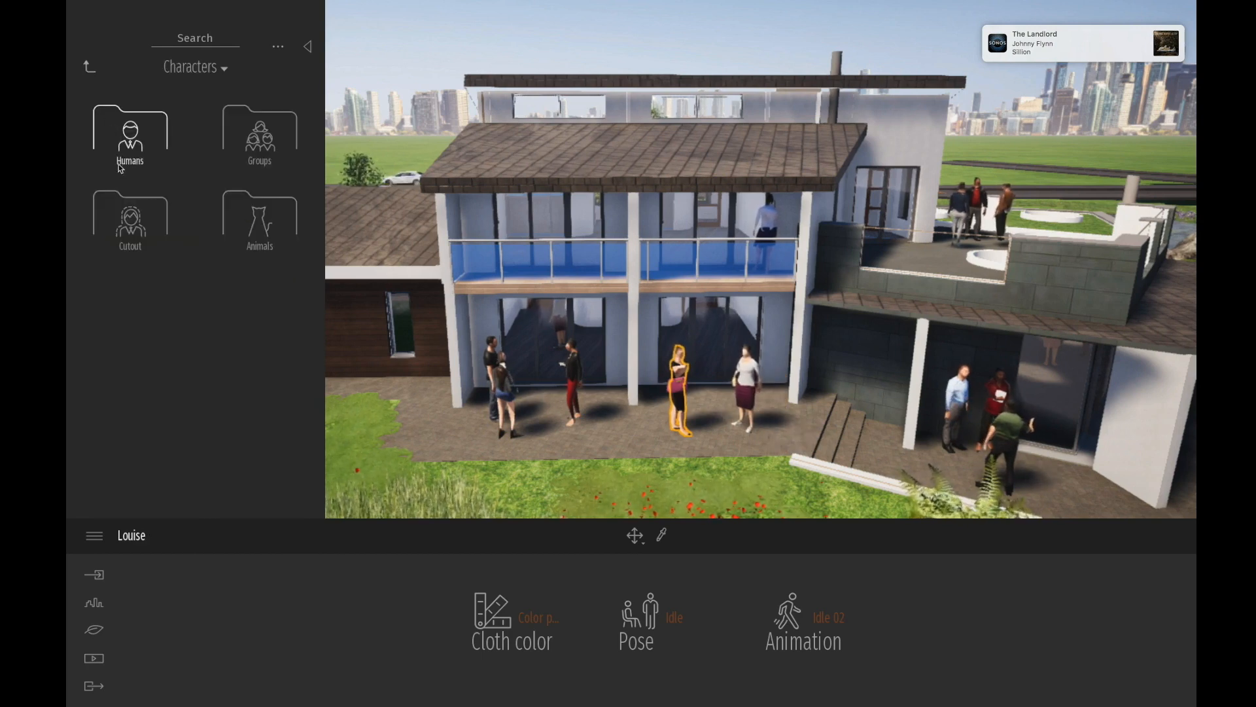
left_click(251, 220)
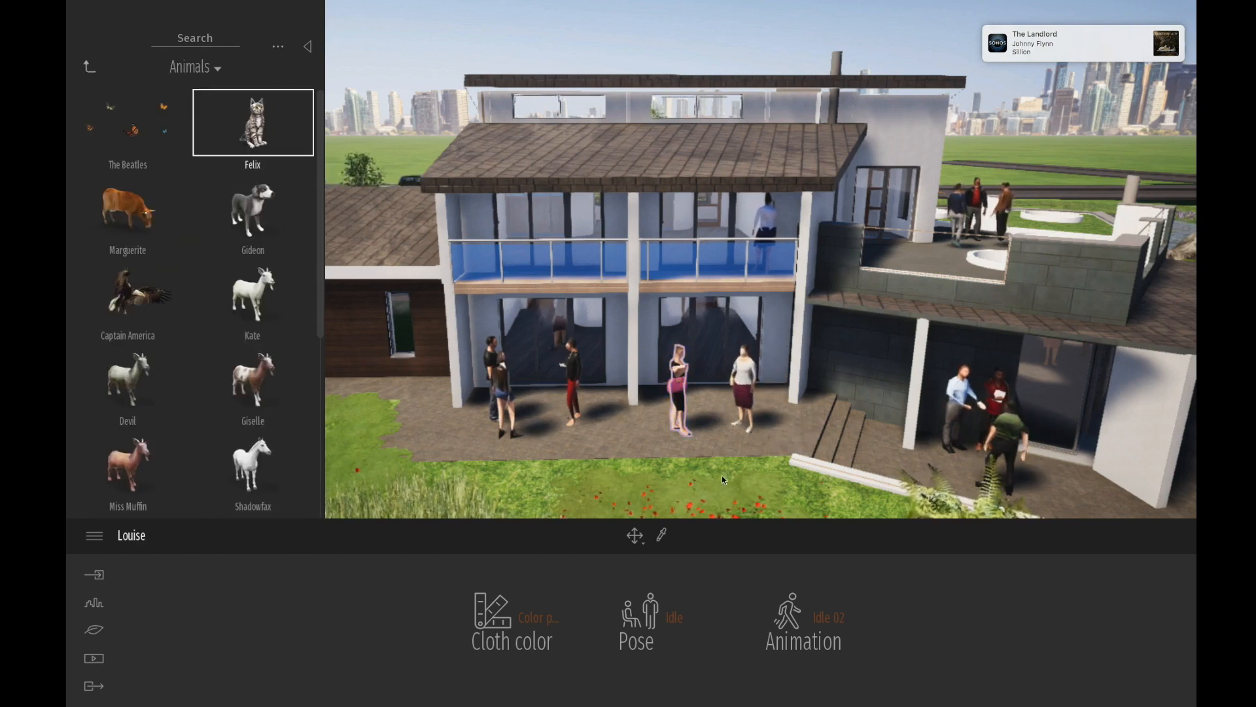
left_click(628, 435)
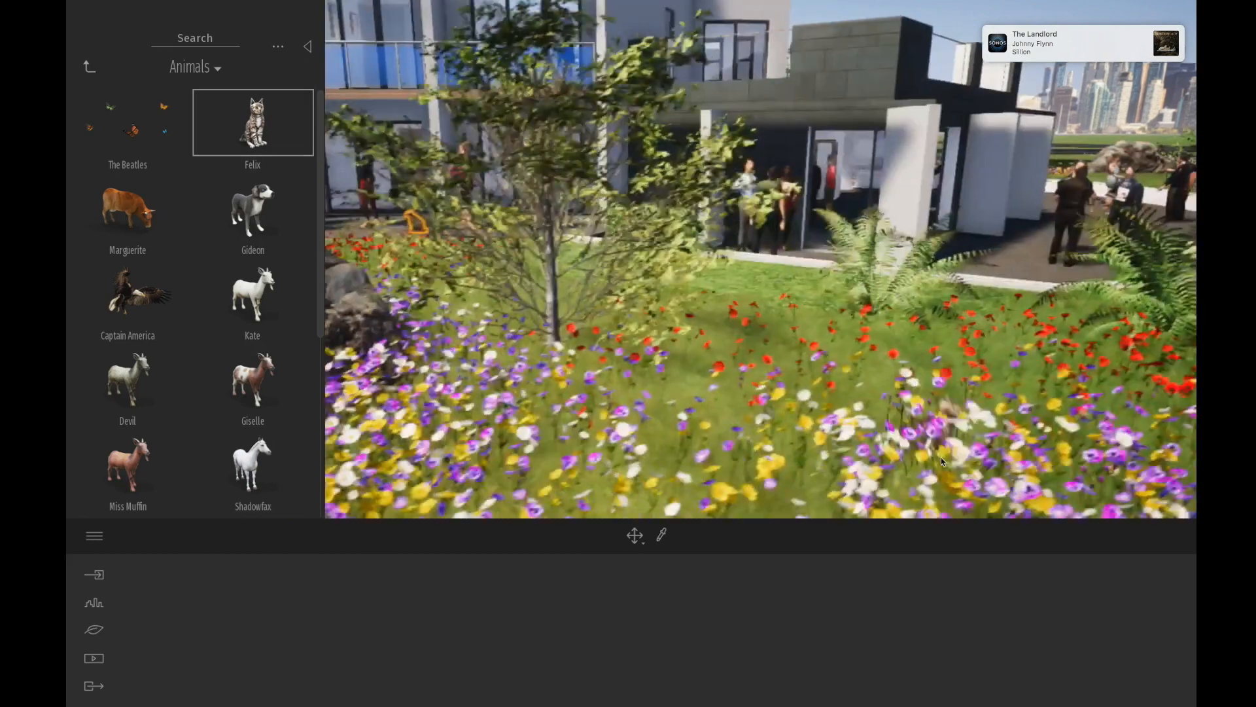
key("d")
key("e")
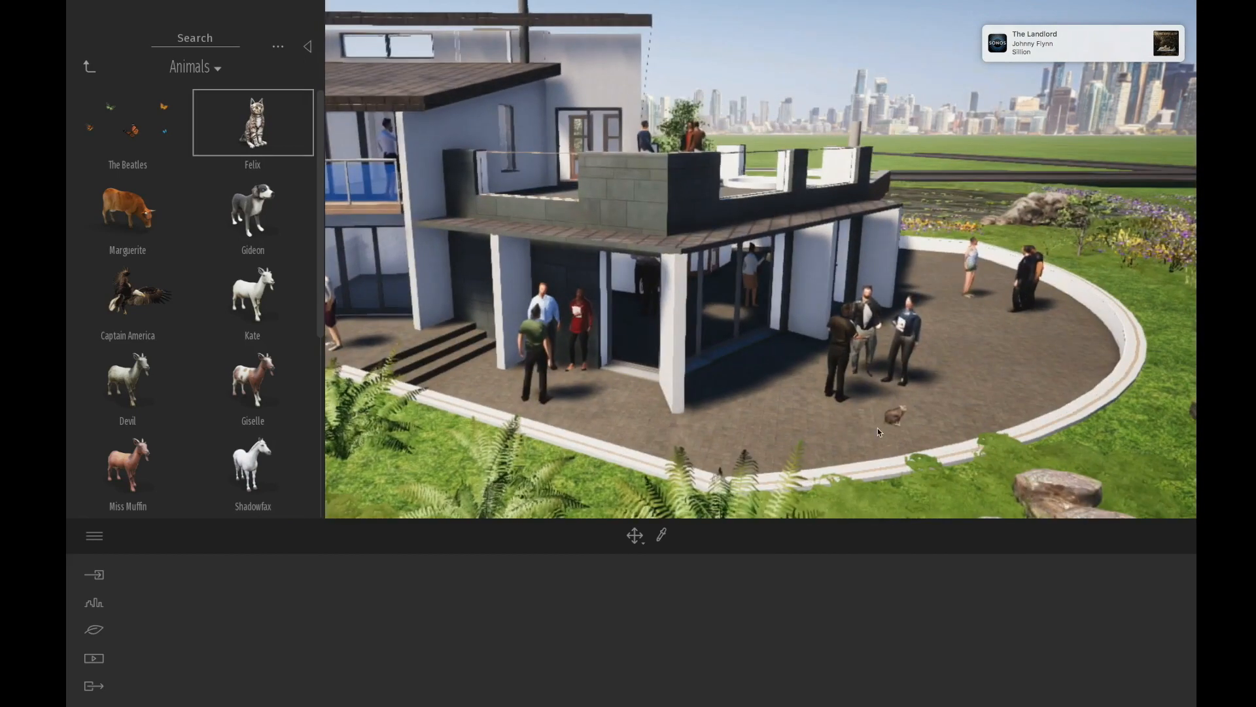
left_click(820, 423)
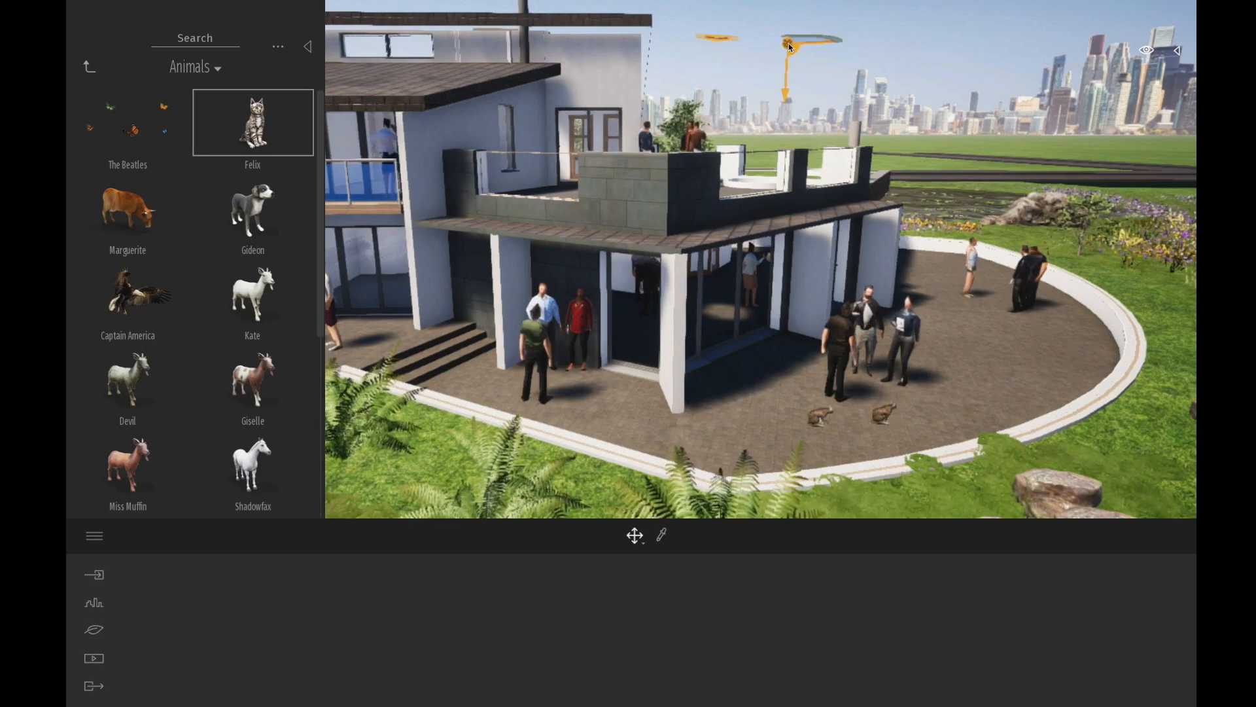
Step: Place several The Beatles butterfly groups around the garden in front of the house
middle_click_drag(732, 346, 602, 255)
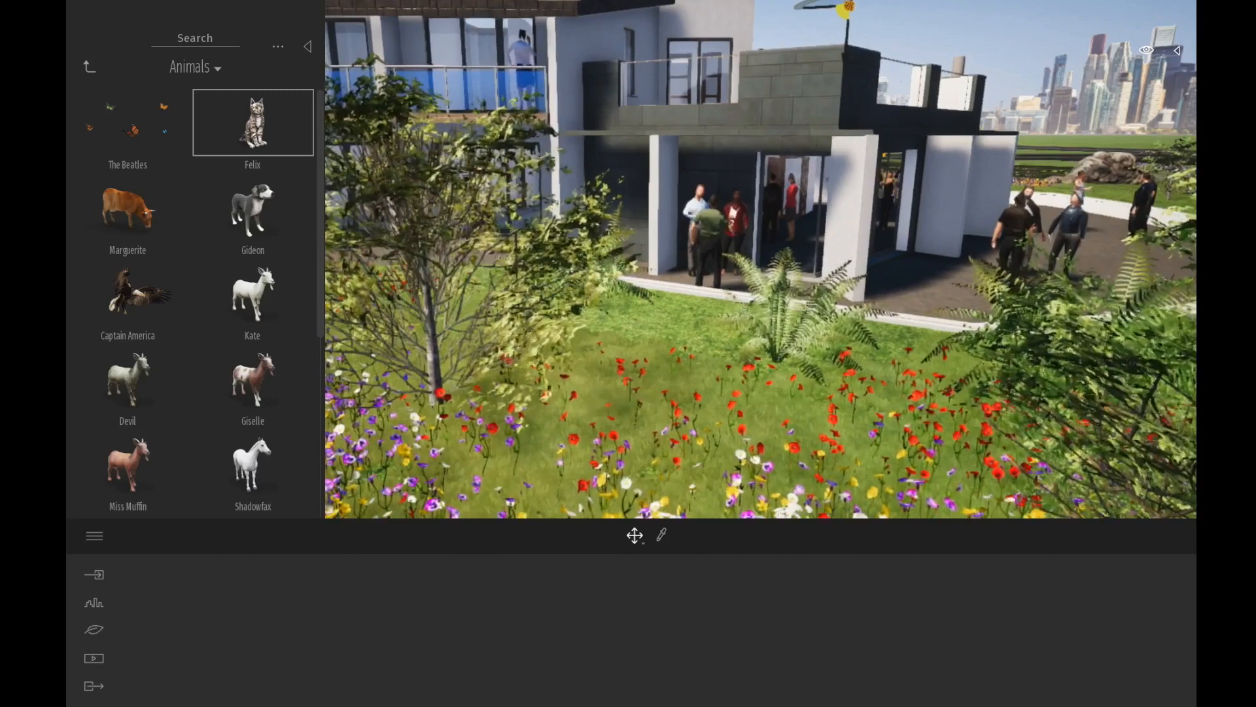
right_click_drag(601, 255, 533, 196)
left_click(135, 130)
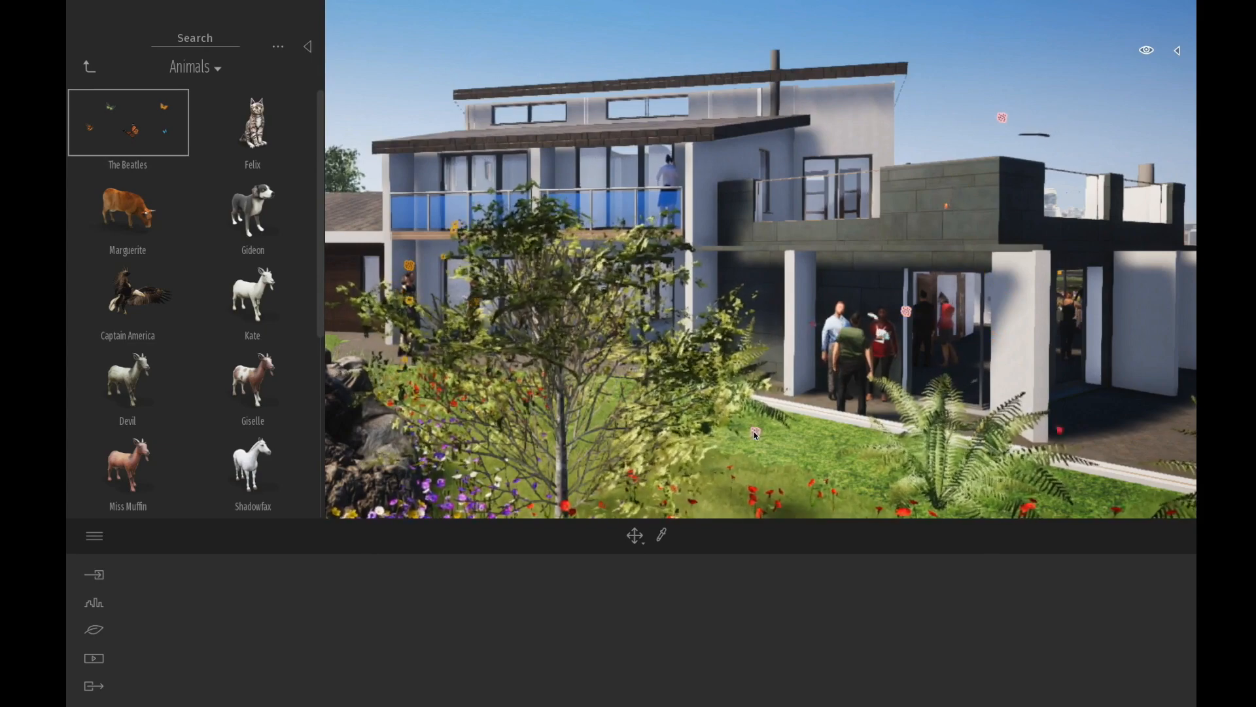
key("d")
Step: Place a Mine, Mine, Mine! seagull flock in the sky above the house roof
middle_click_drag(853, 379, 818, 366)
scroll(816, 364, "down", 5)
middle_click_drag(712, 335, 772, 370)
scroll(157, 248, "down", 5)
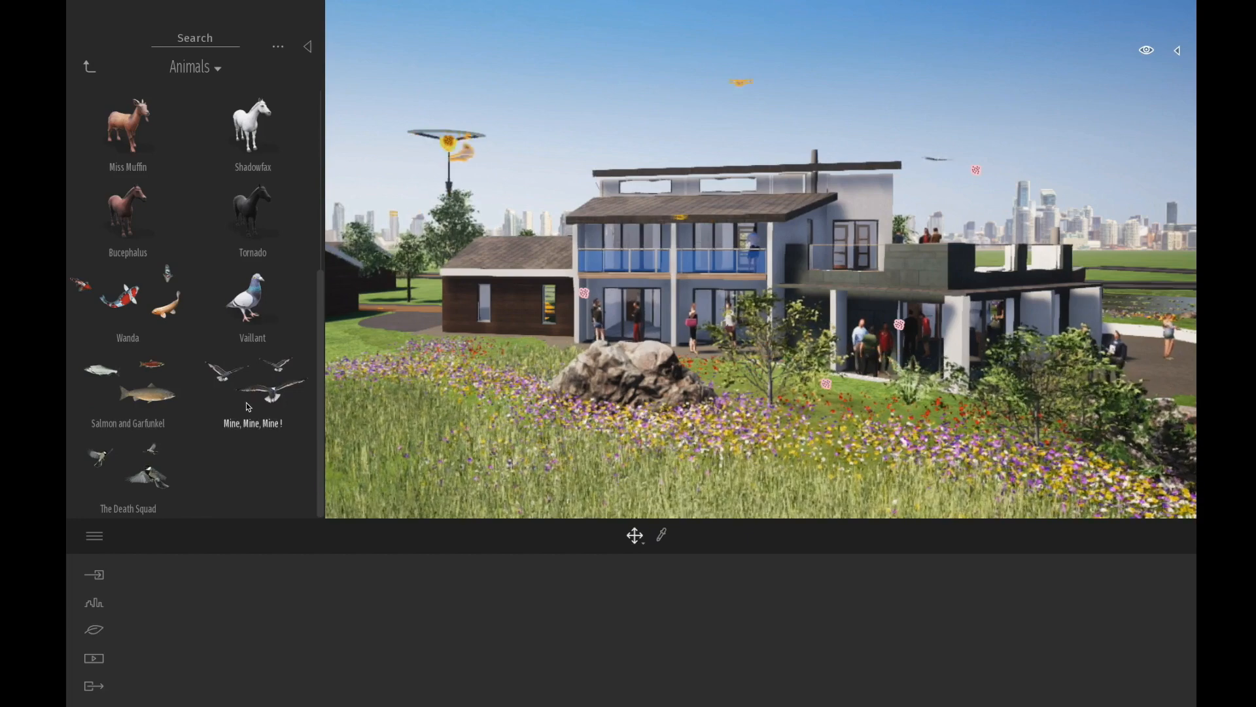
left_click_drag(216, 432, 844, 124)
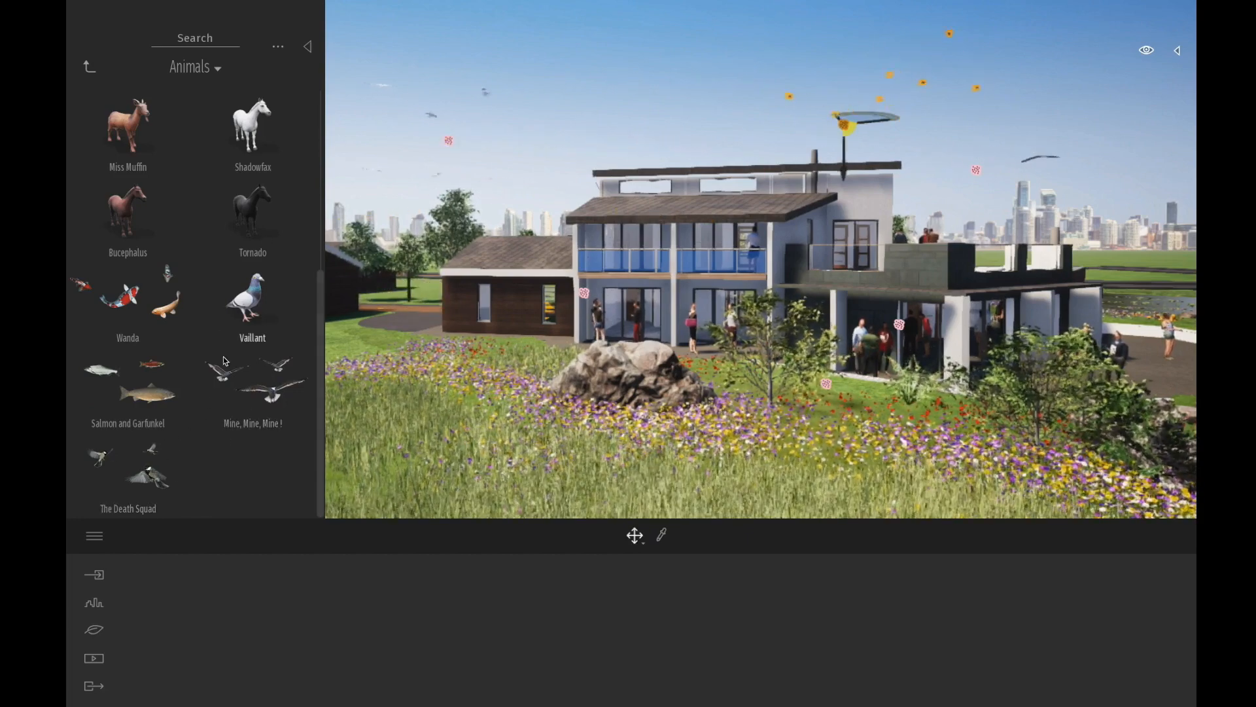
Step: Place the brown Bucephalus horse among the flowers at the edge of the lily pond
middle_click_drag(1138, 357, 1195, 326)
scroll(956, 439, "up", 4)
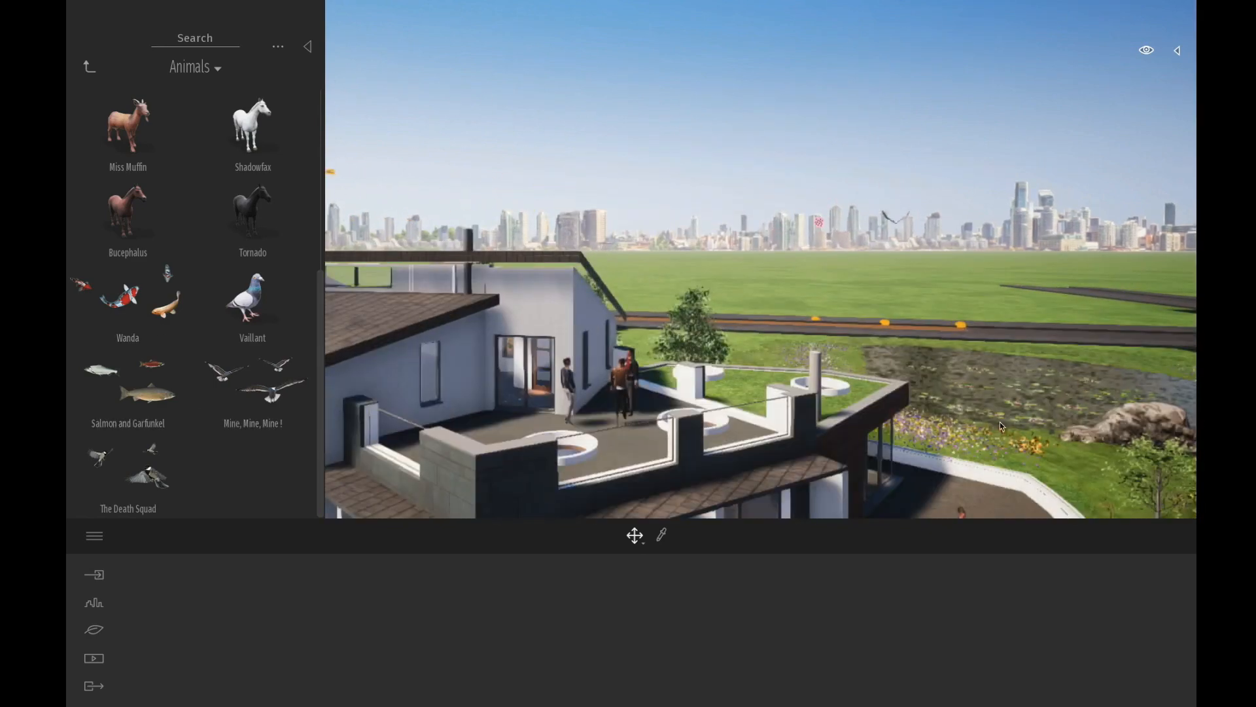
middle_click_drag(958, 472, 1076, 495)
scroll(1021, 463, "up", 3)
scroll(1076, 495, "up", 4)
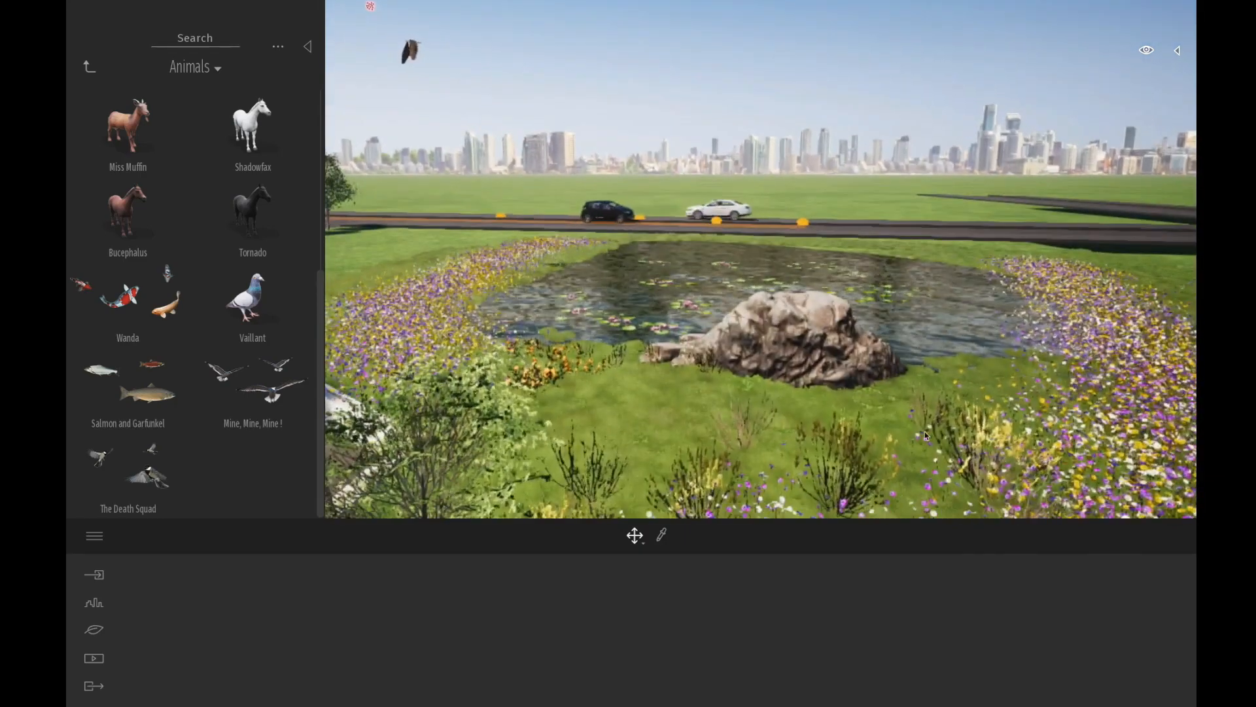
scroll(835, 388, "up", 5)
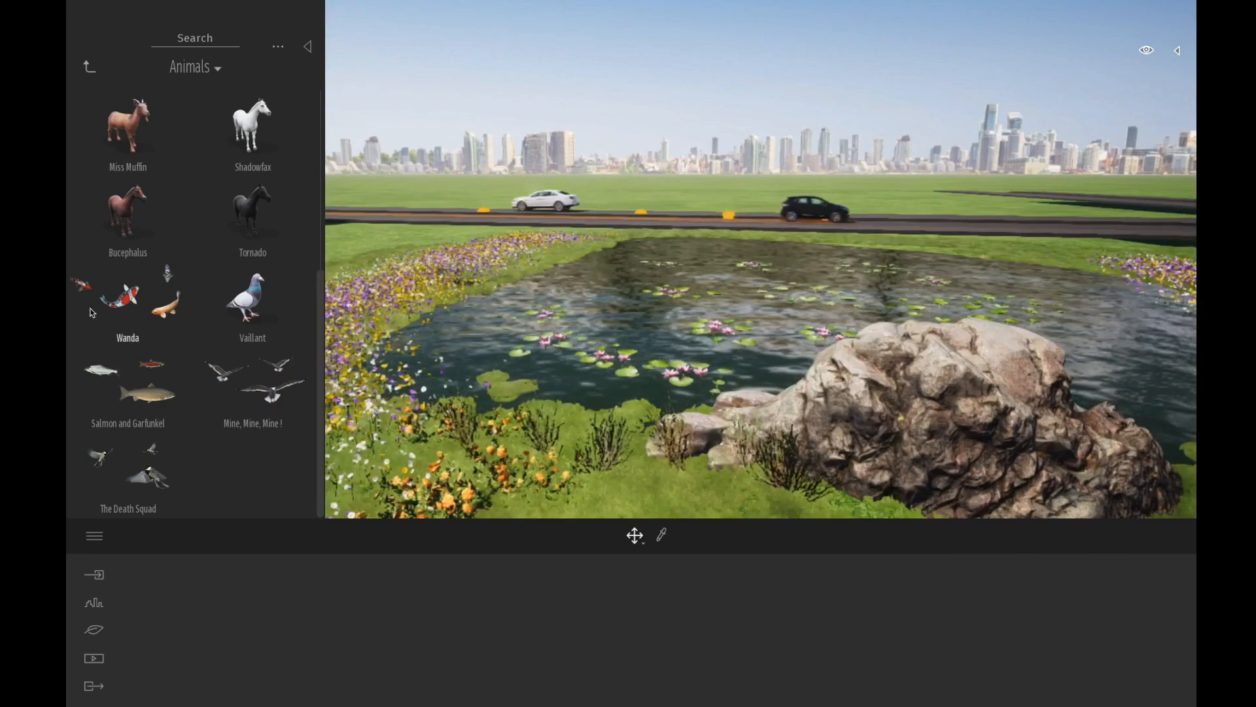
left_click_drag(128, 211, 417, 309)
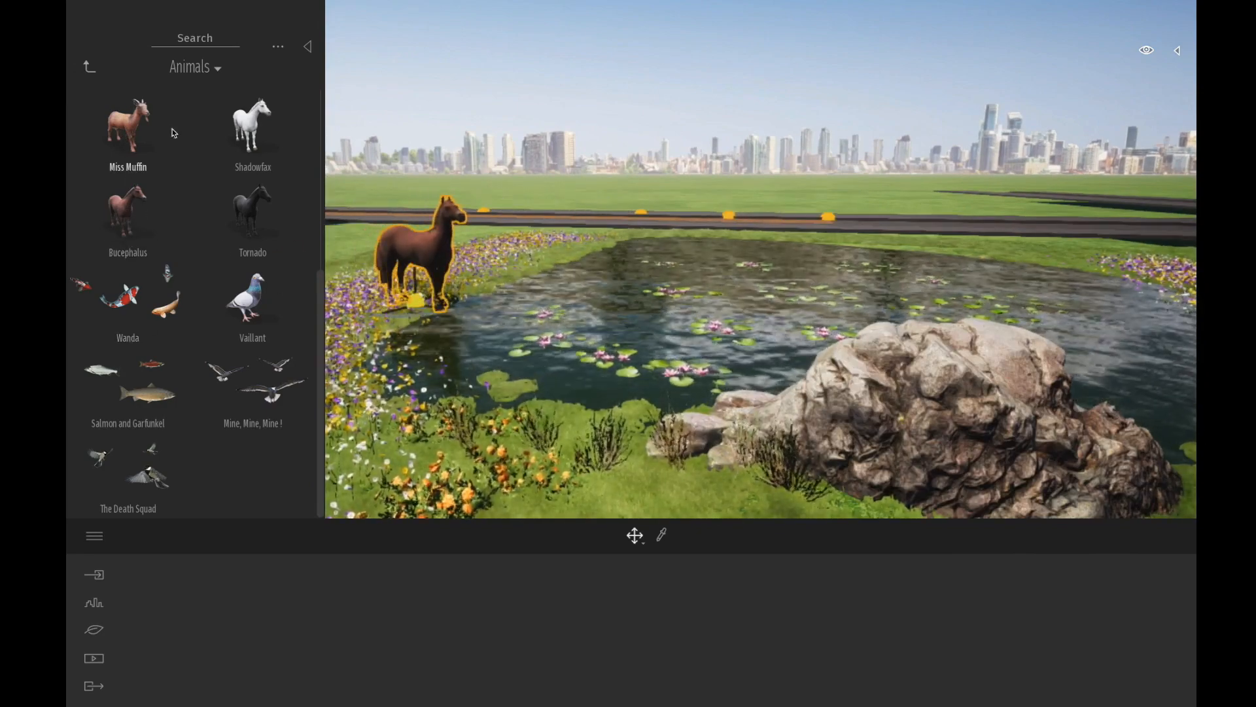
Step: Place four Vaillant pigeons in a small cluster on the grass in front of the pond
left_click_drag(246, 301, 636, 483)
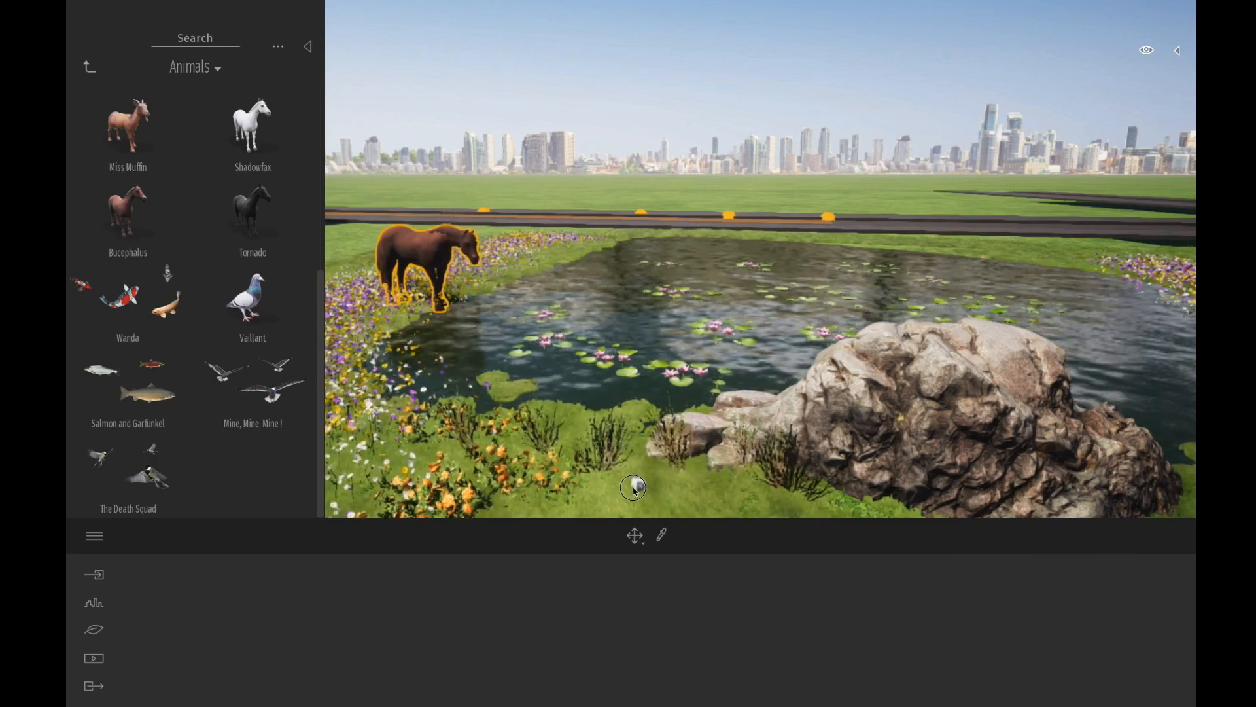
left_click_drag(253, 311, 678, 478)
left_click(612, 488)
left_click(636, 461)
Step: Place a Wanda koi group in the open water of the lily pond and lower it slightly beneath the surface
left_click(182, 268)
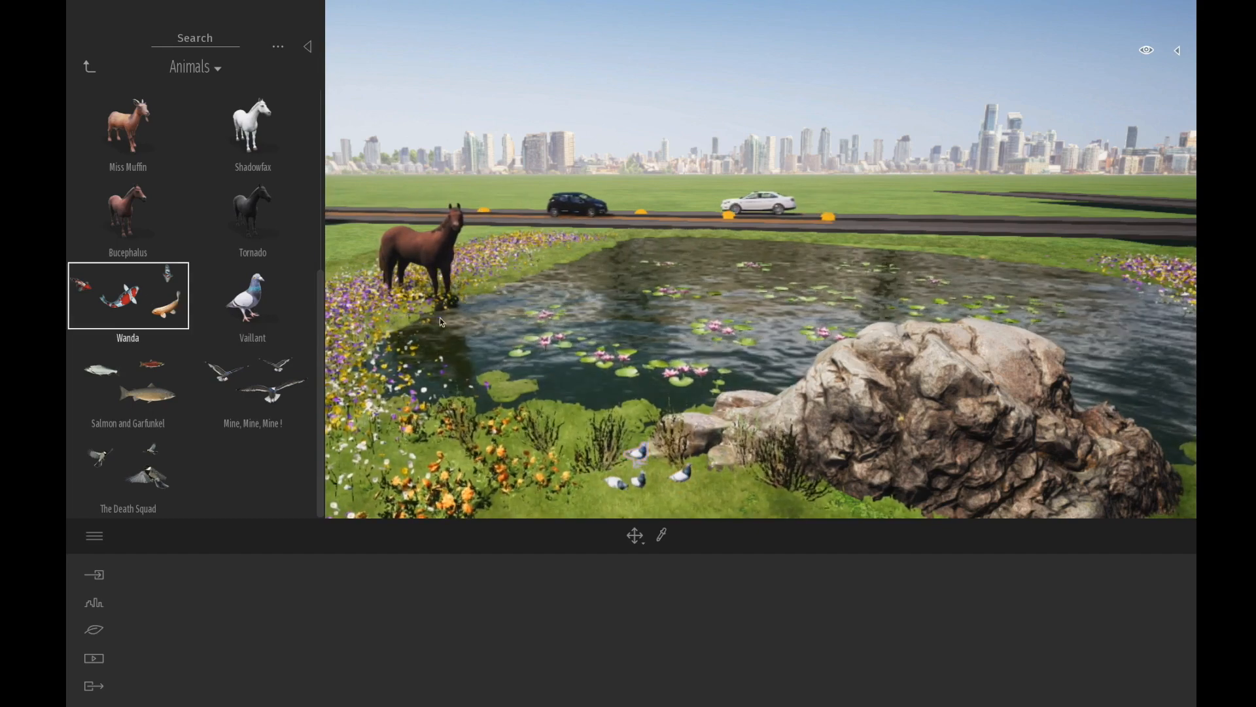
scroll(638, 359, "up", 3)
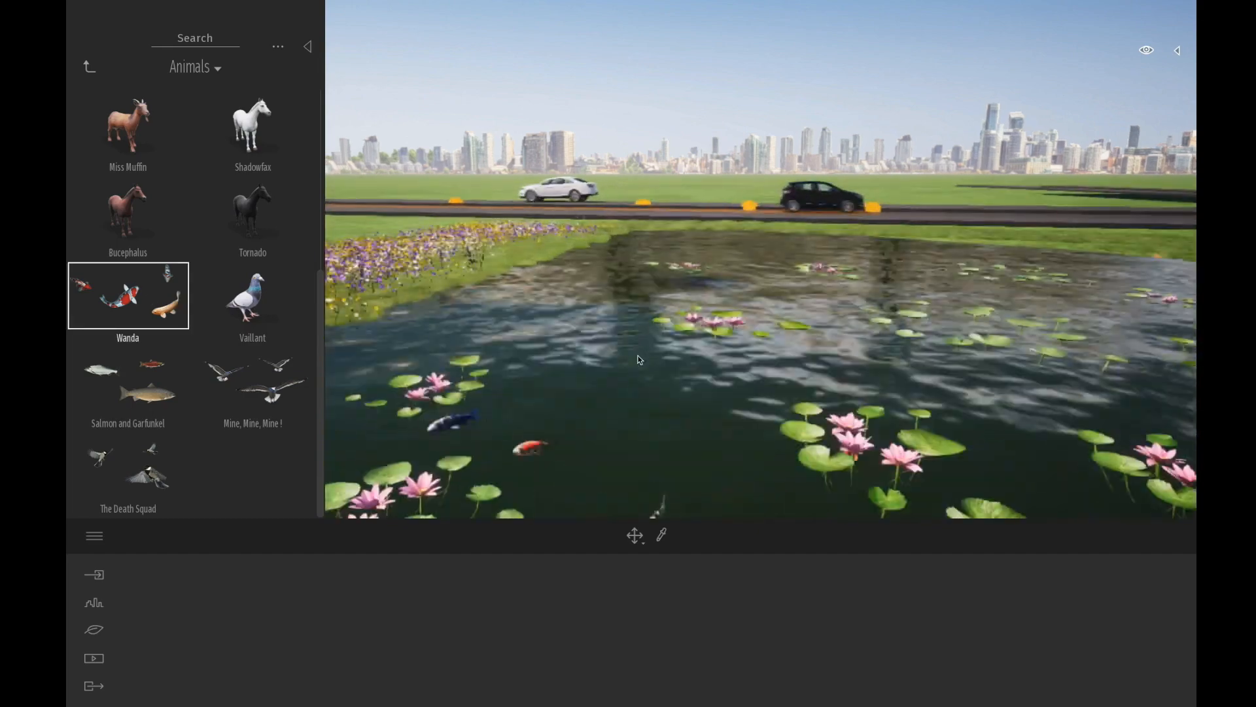
left_click(646, 380)
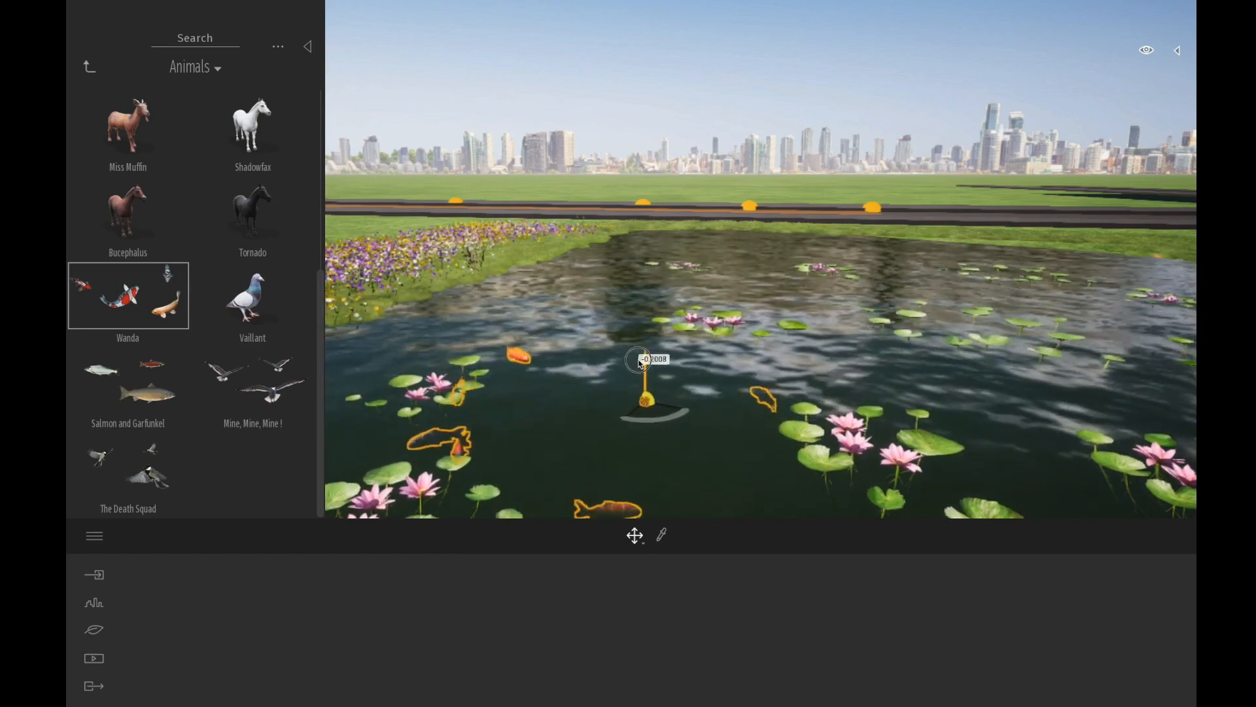
Step: Duplicate the koi as two instances at 0.96 m spacing, and add one more instance of the fish farther across the pond
left_click_drag(742, 406, 693, 379)
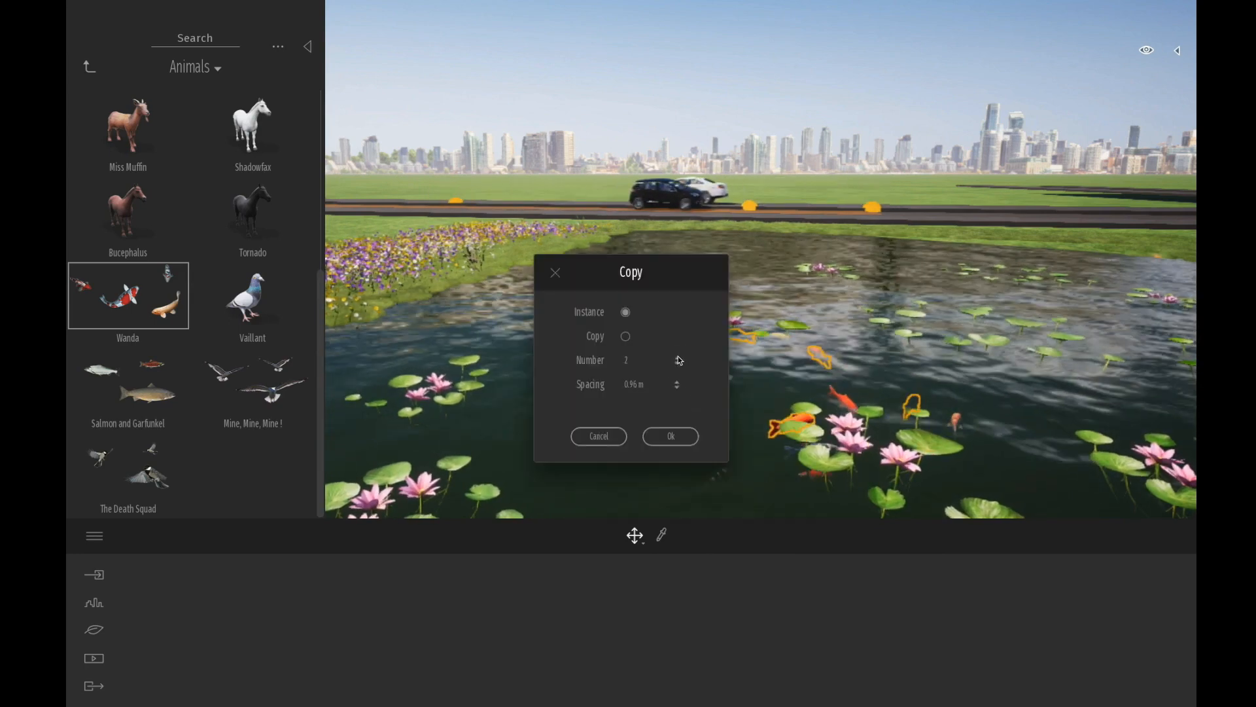
left_click(670, 435)
left_click_drag(615, 368, 778, 333)
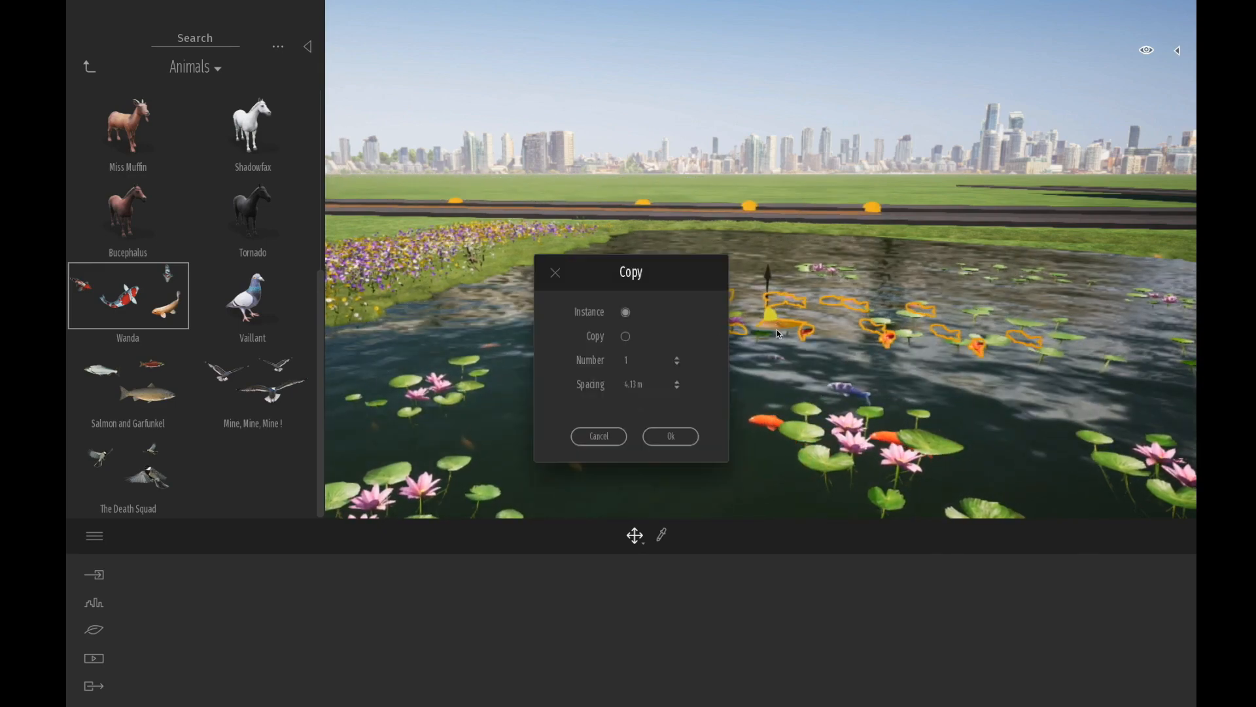
left_click(672, 437)
scroll(704, 427, "up", 2)
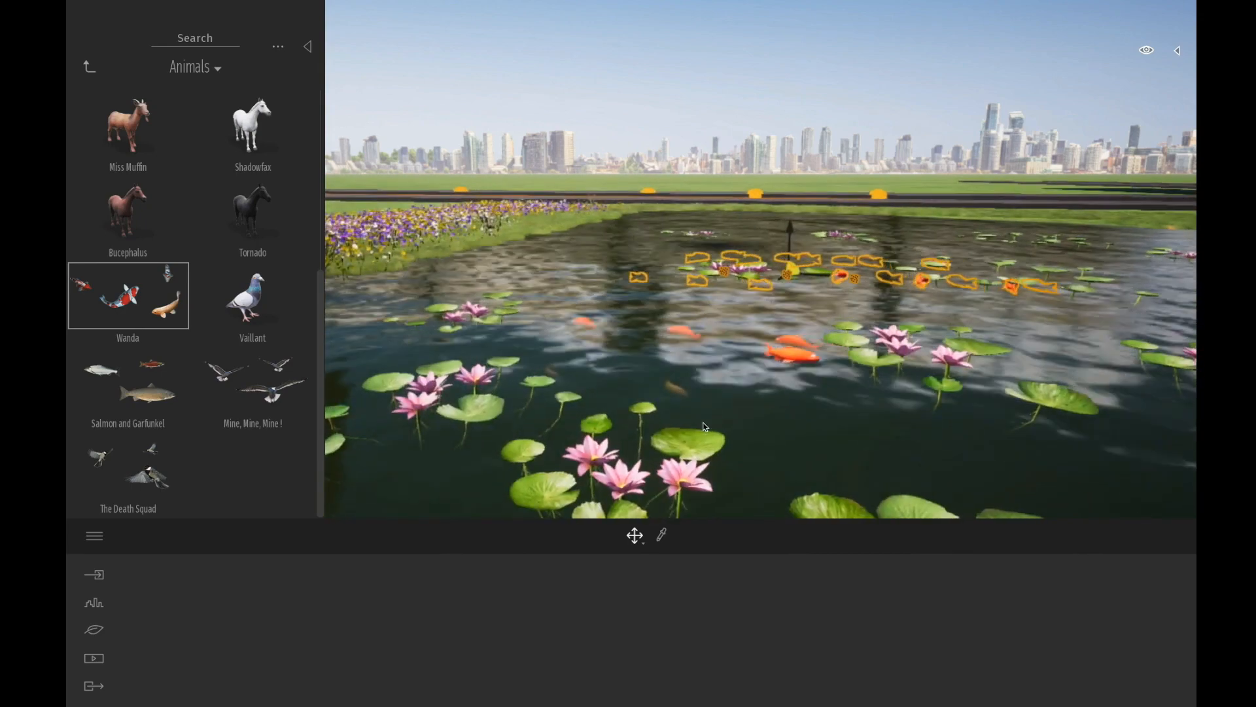
scroll(704, 427, "down", 3)
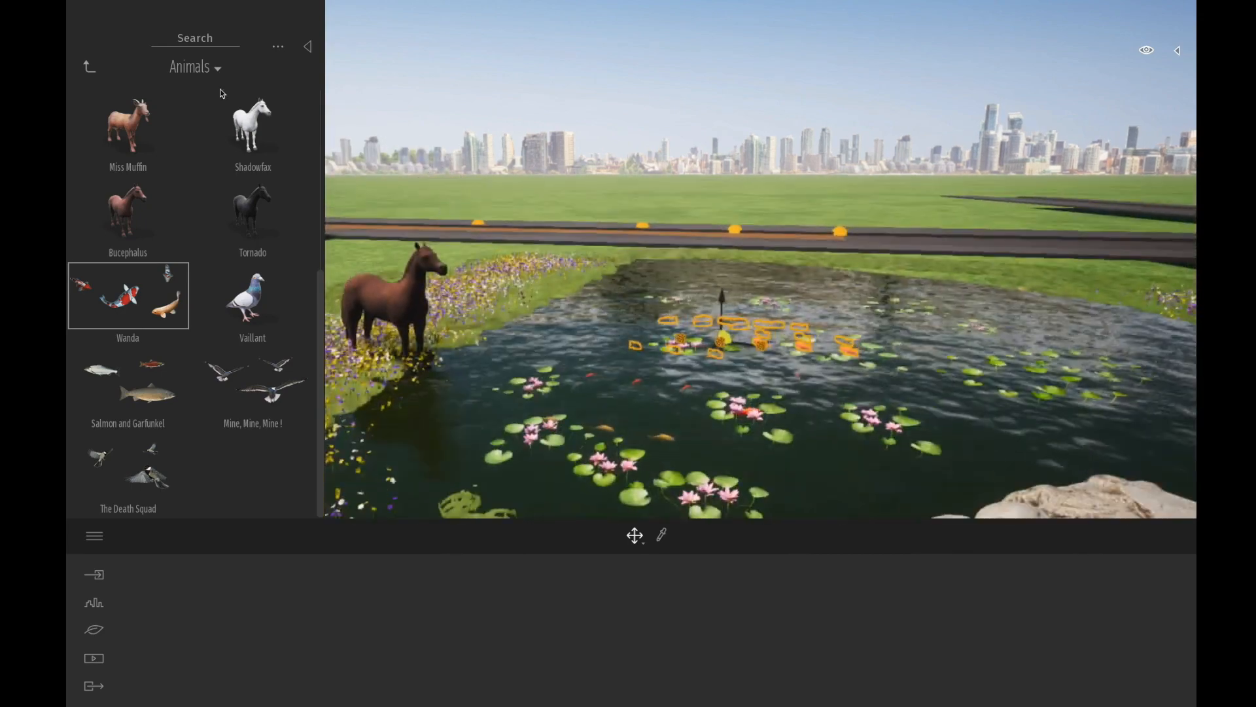
Step: Place two The Beatles butterfly groups over the lily pond
left_click(88, 67)
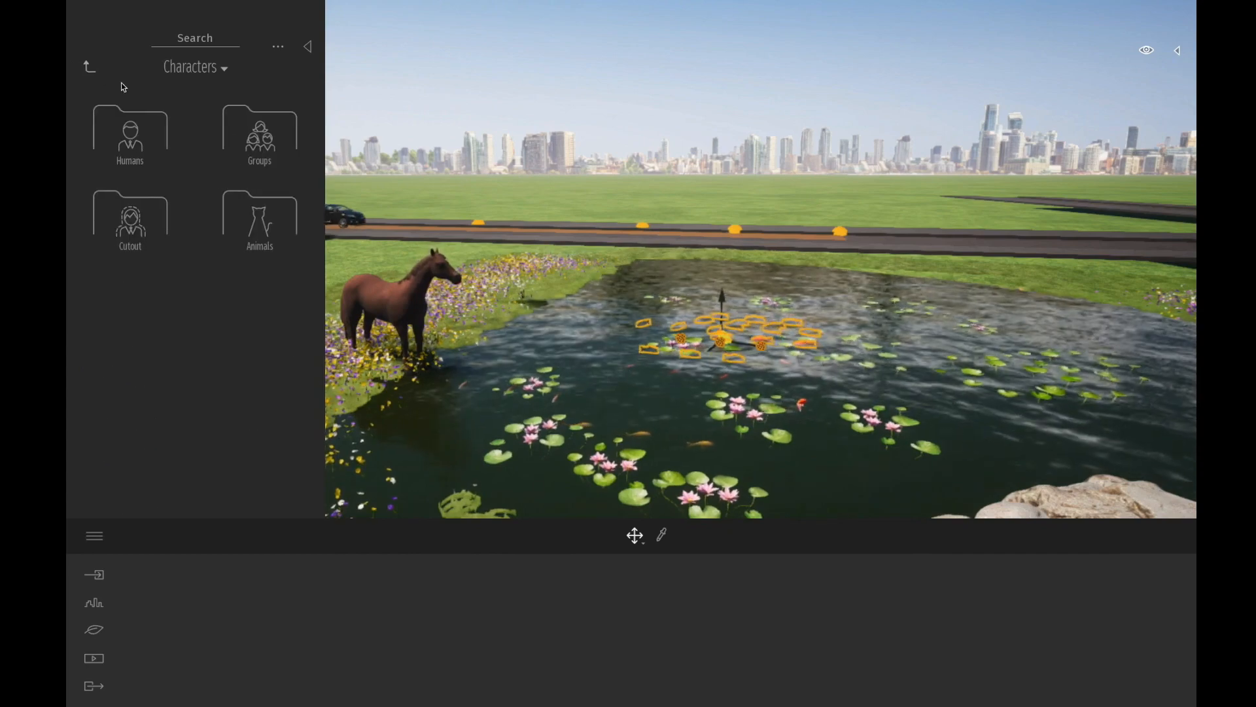
left_click(258, 219)
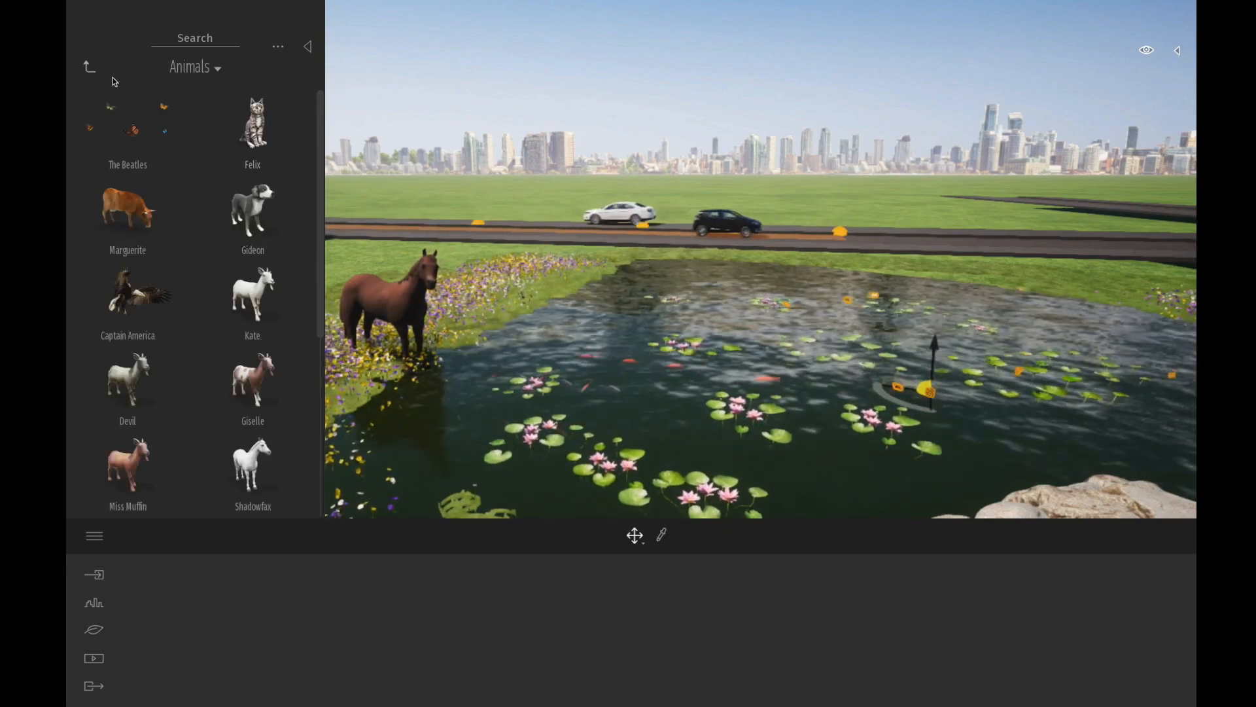
left_click(541, 379)
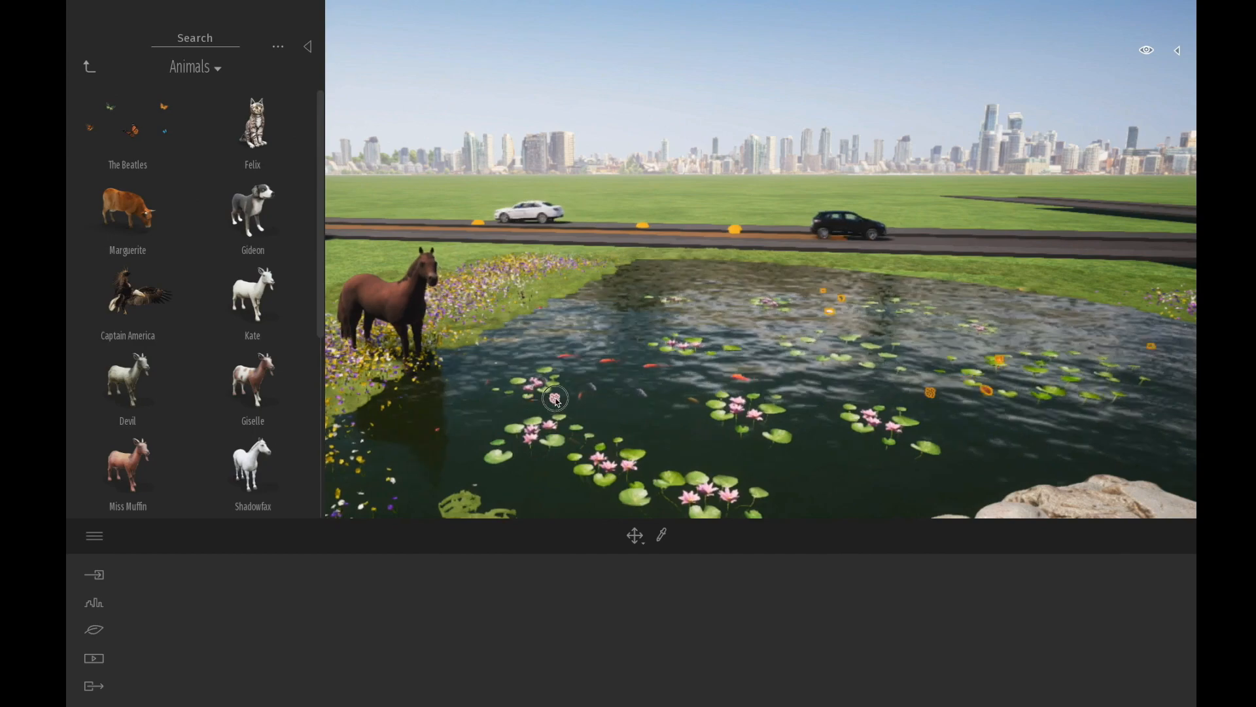
left_click(88, 68)
Step: Change the scene's background picture to Countryside
left_click(96, 578)
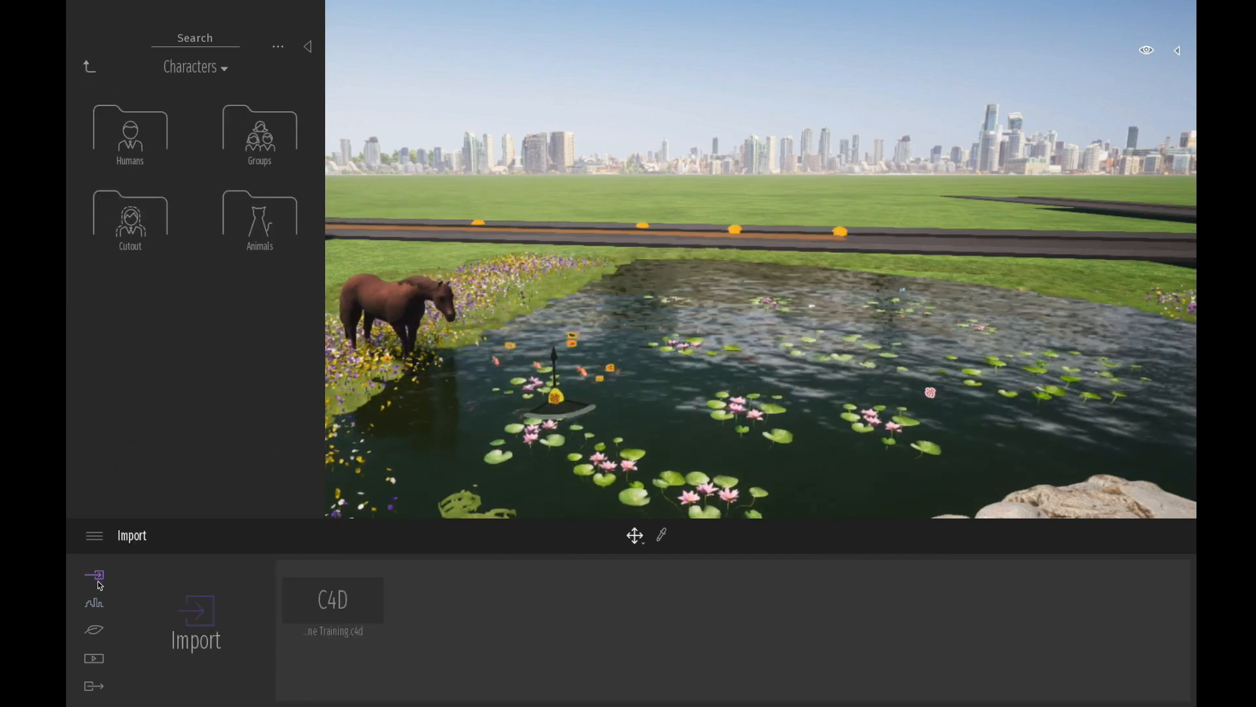
left_click(94, 602)
left_click(284, 616)
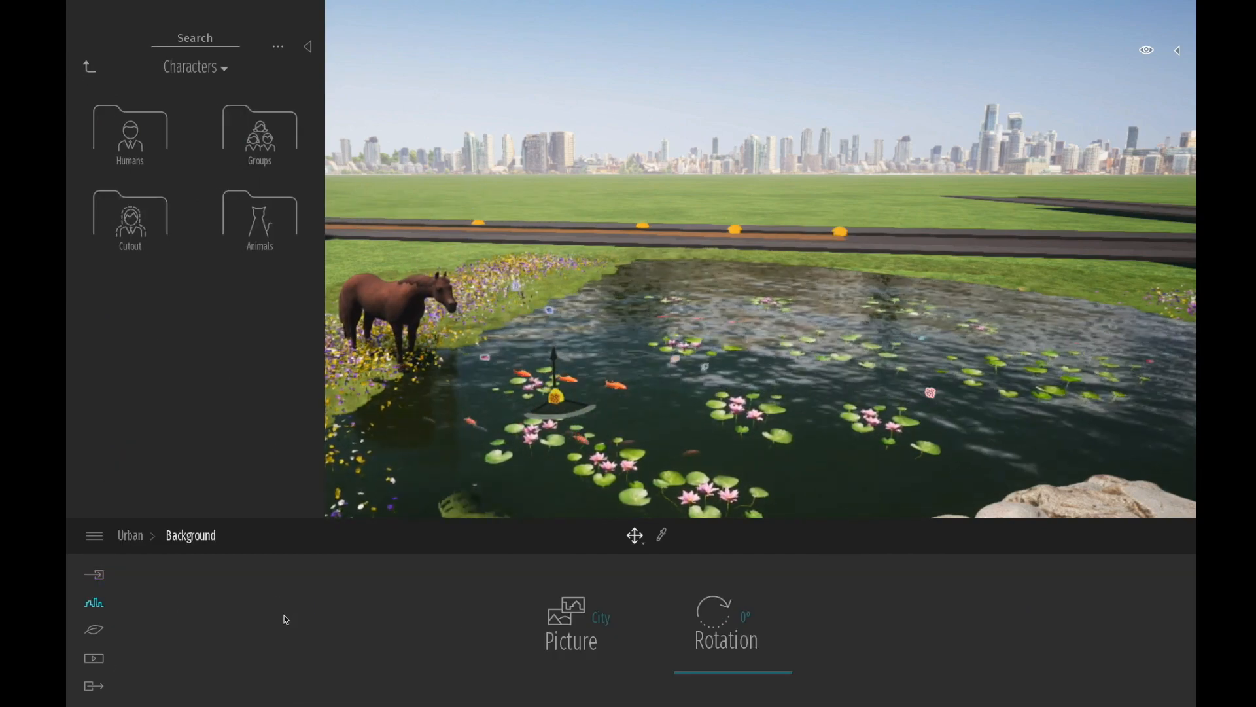
left_click(593, 604)
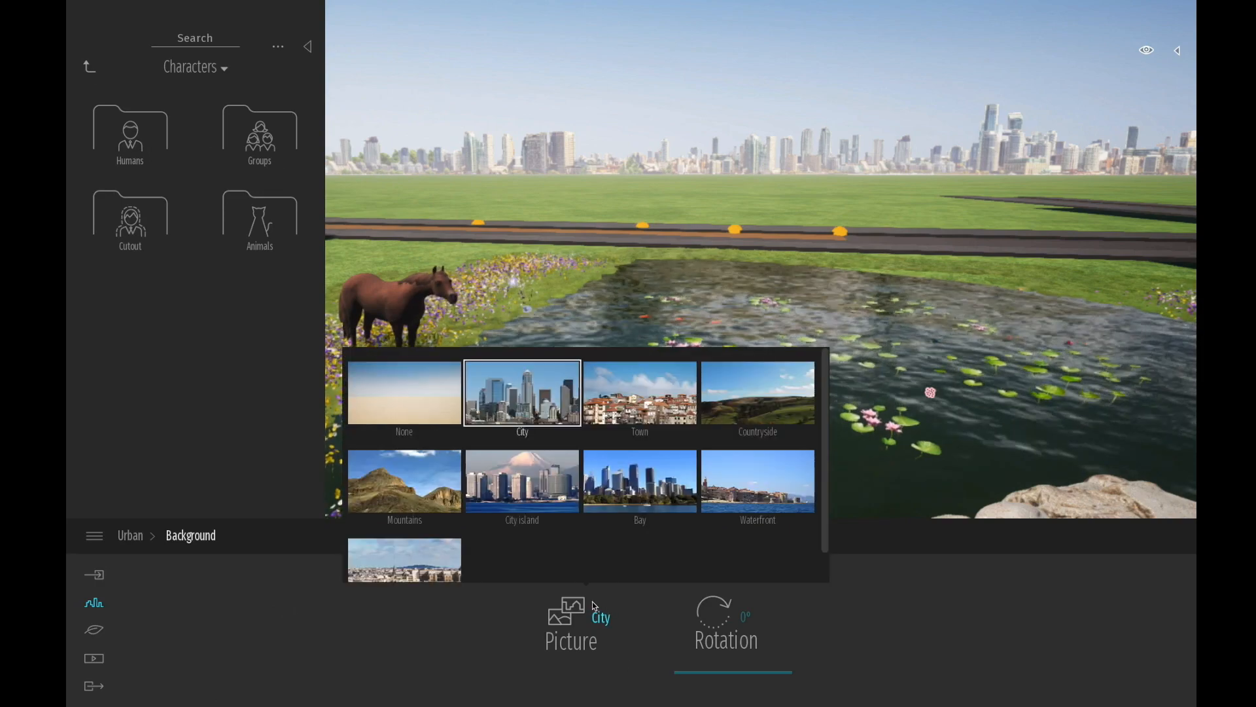
left_click(764, 410)
middle_click_drag(763, 320, 813, 348)
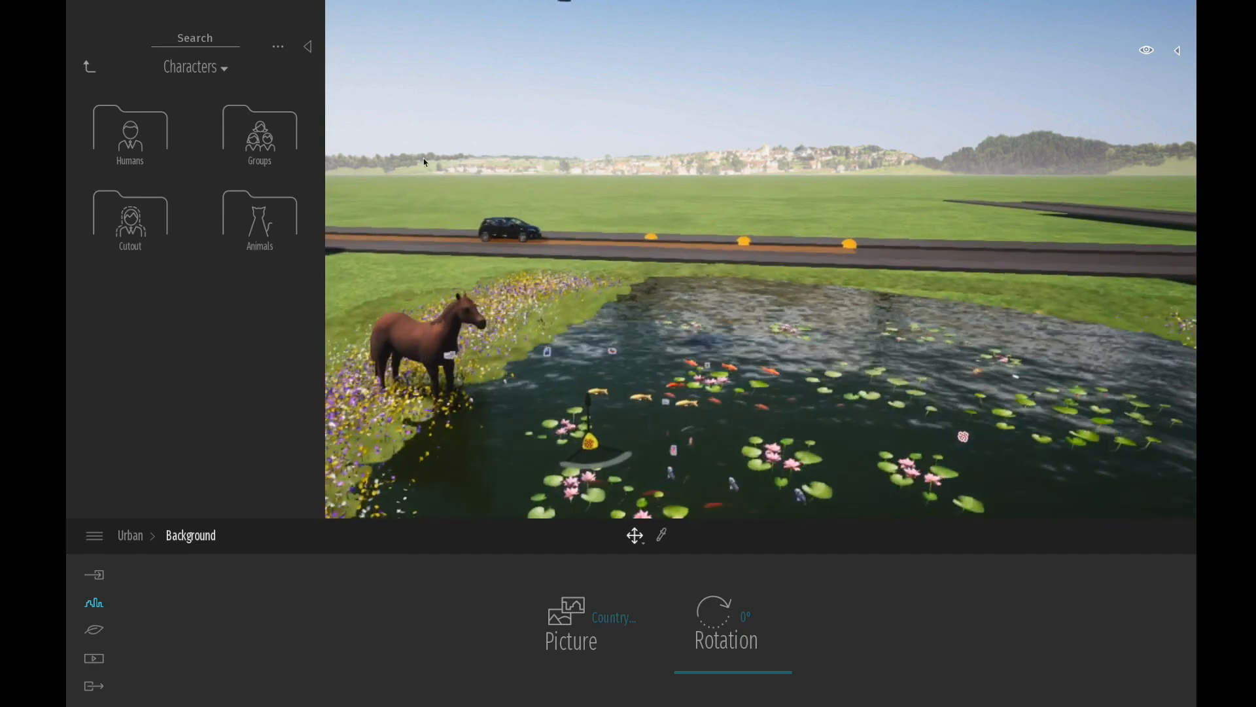
Step: Look through the grass, flower and bush collections in the vegetation library for roadside planting
left_click(89, 68)
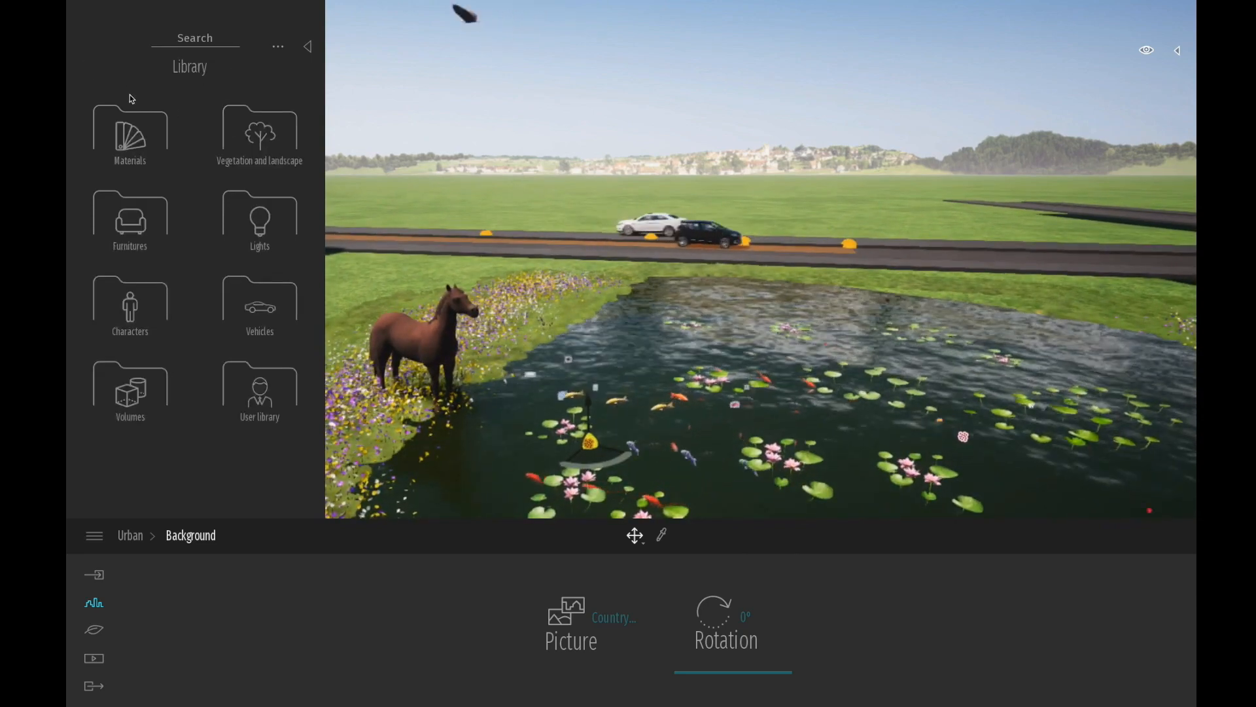
left_click(259, 130)
middle_click_drag(912, 214, 881, 280)
left_click(260, 234)
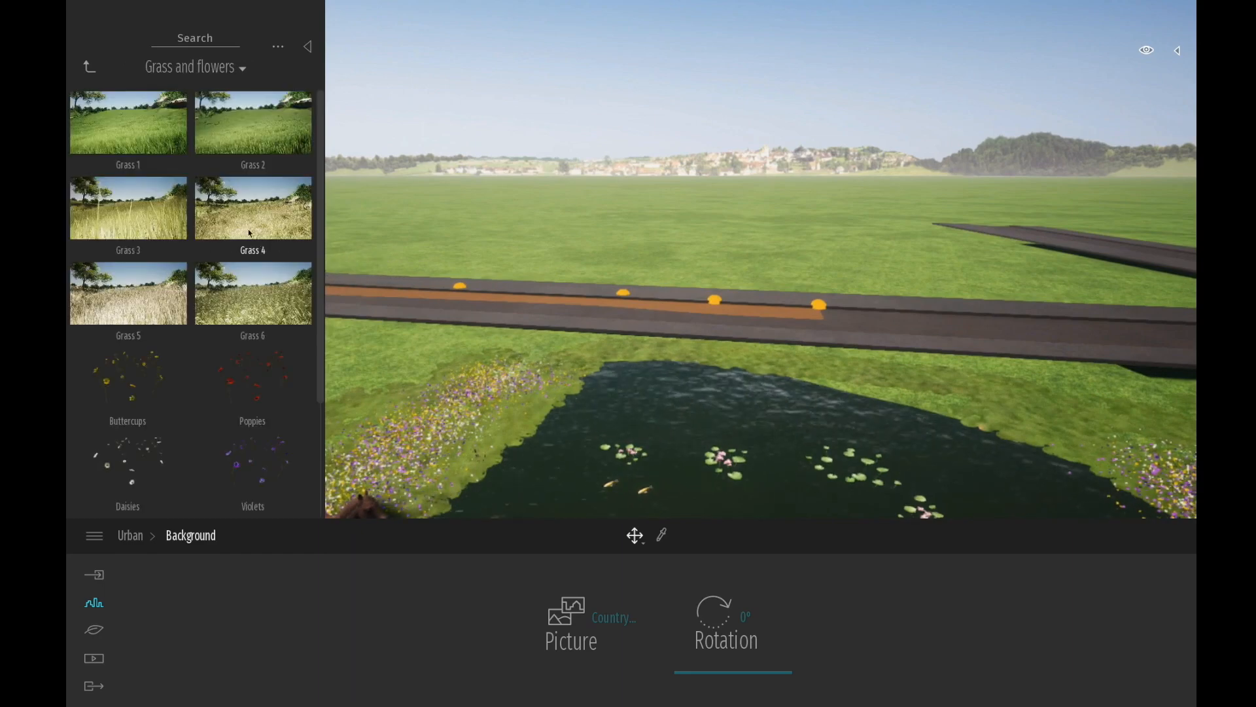
left_click(87, 66)
left_click(137, 239)
scroll(256, 300, "down", 5)
left_click_drag(321, 363, 317, 555)
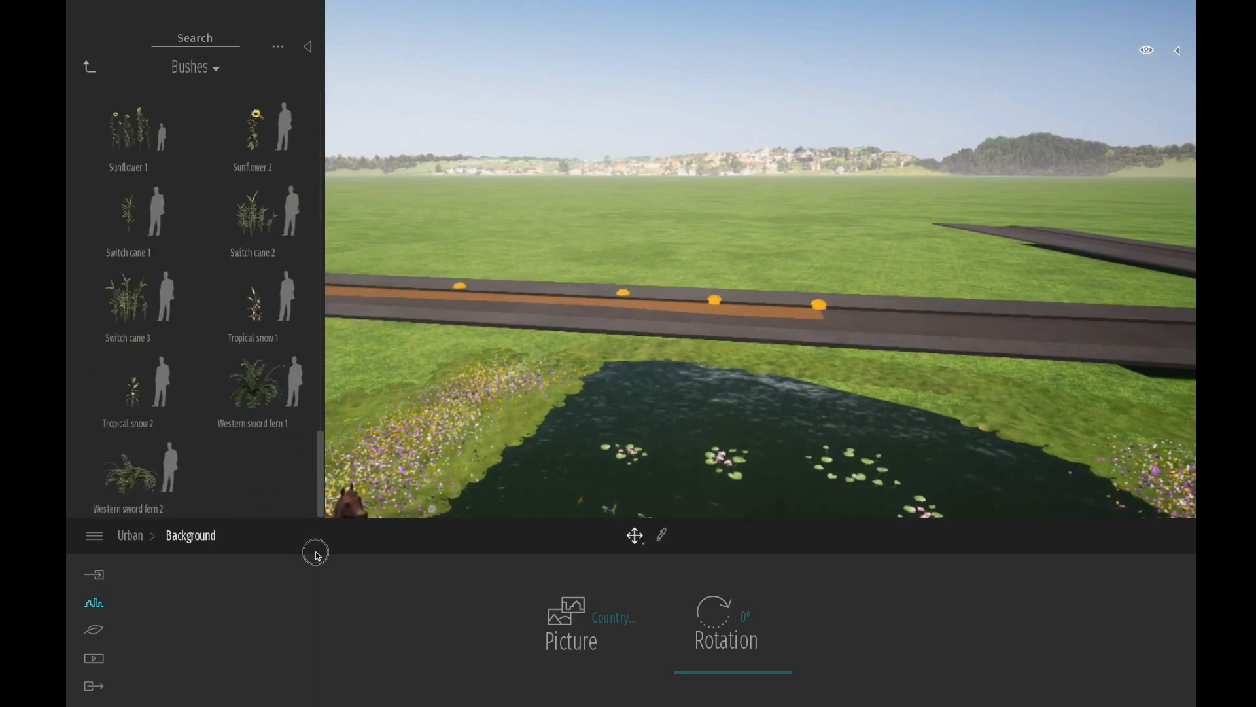
left_click_drag(320, 449, 327, 83)
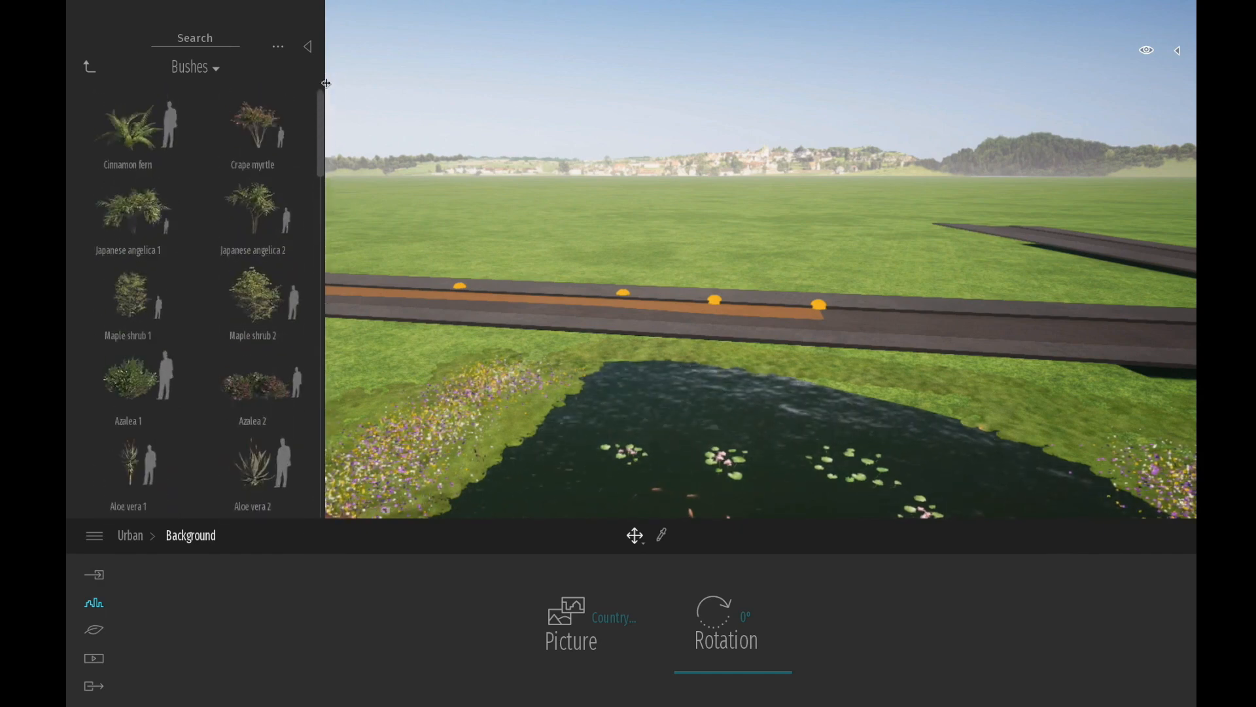
left_click(89, 68)
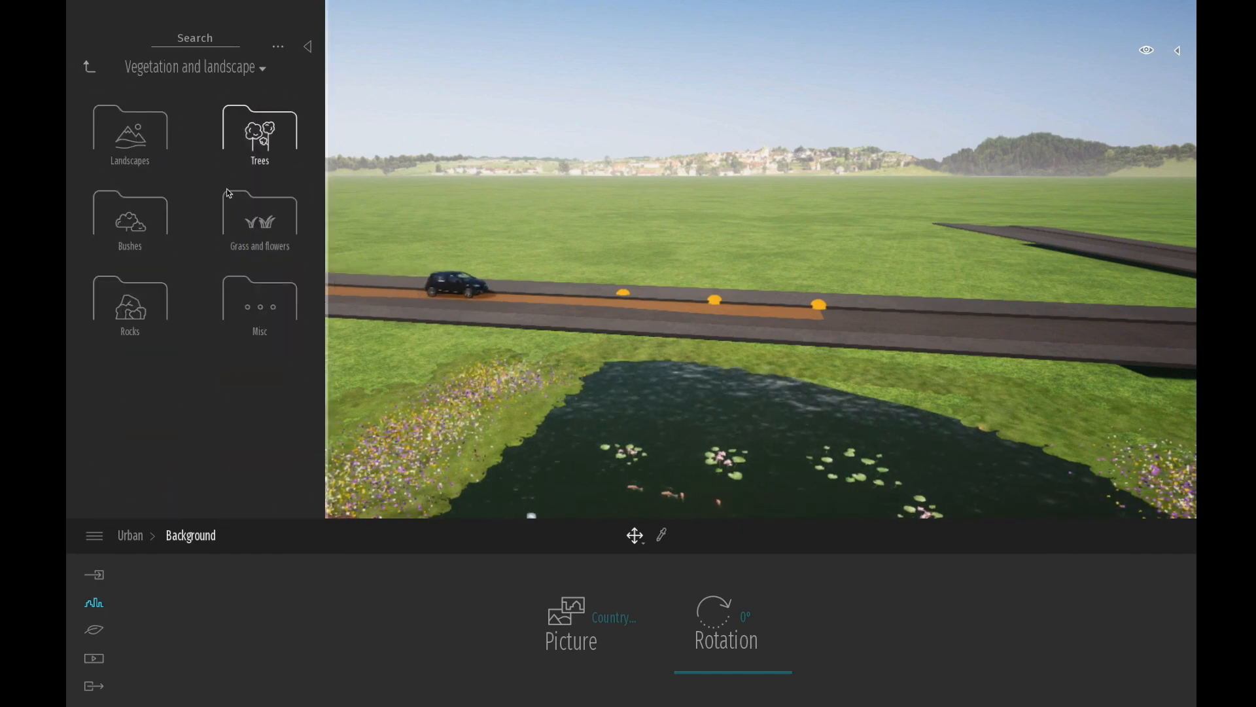
Step: Place a Laurel hedge on the far edge of the road behind the pond and align it with the road
left_click(273, 312)
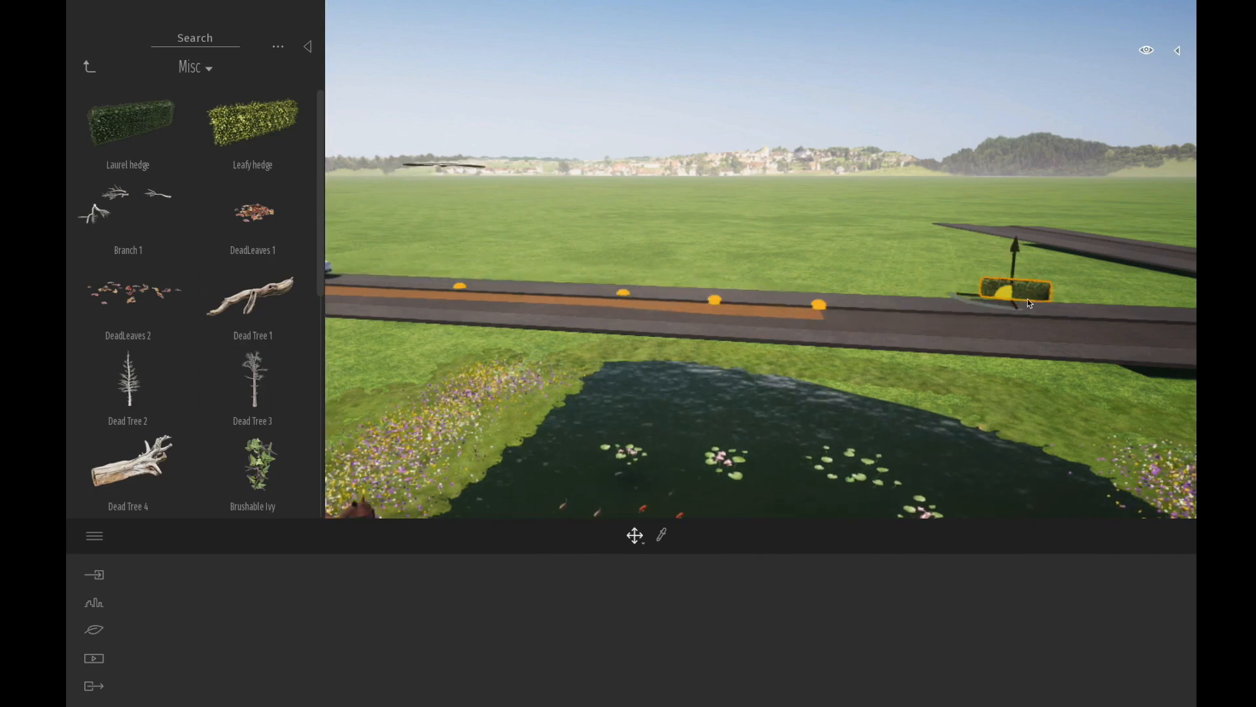
scroll(999, 414, "up", 4)
middle_click_drag(1069, 423, 968, 327)
middle_click_drag(1099, 377, 1076, 433)
middle_click_drag(922, 357, 914, 392, "shift")
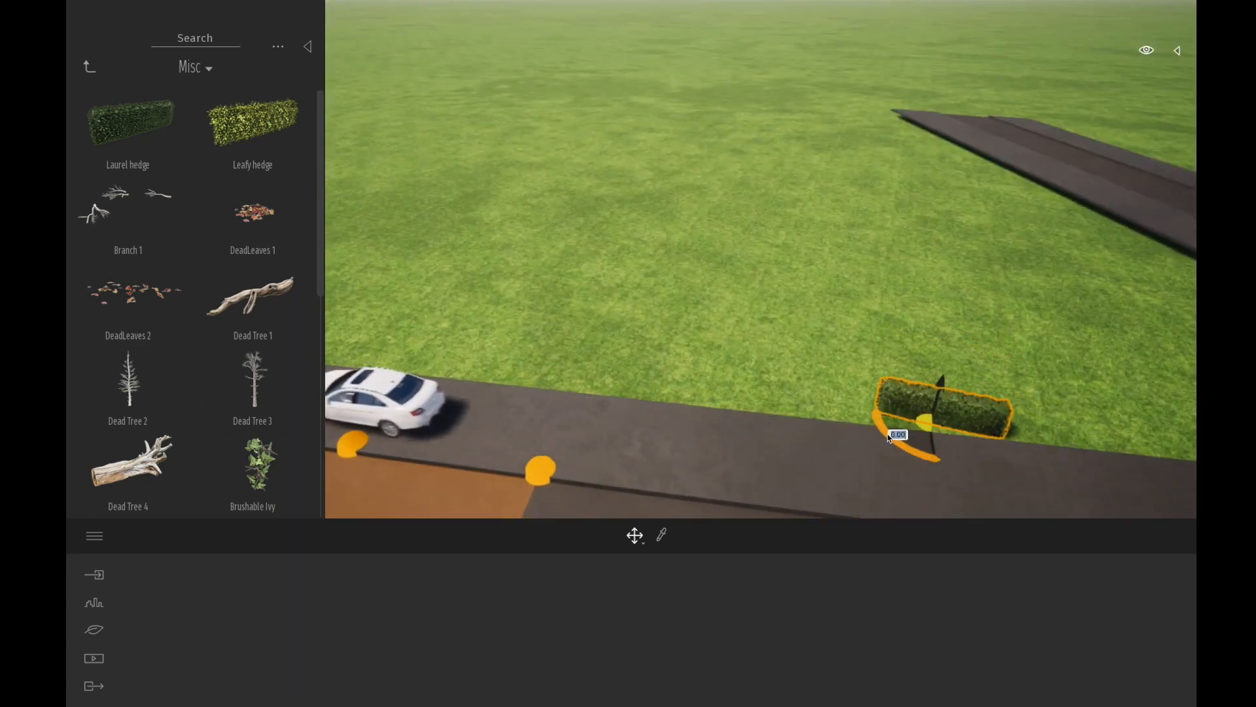
left_click_drag(908, 440, 905, 445)
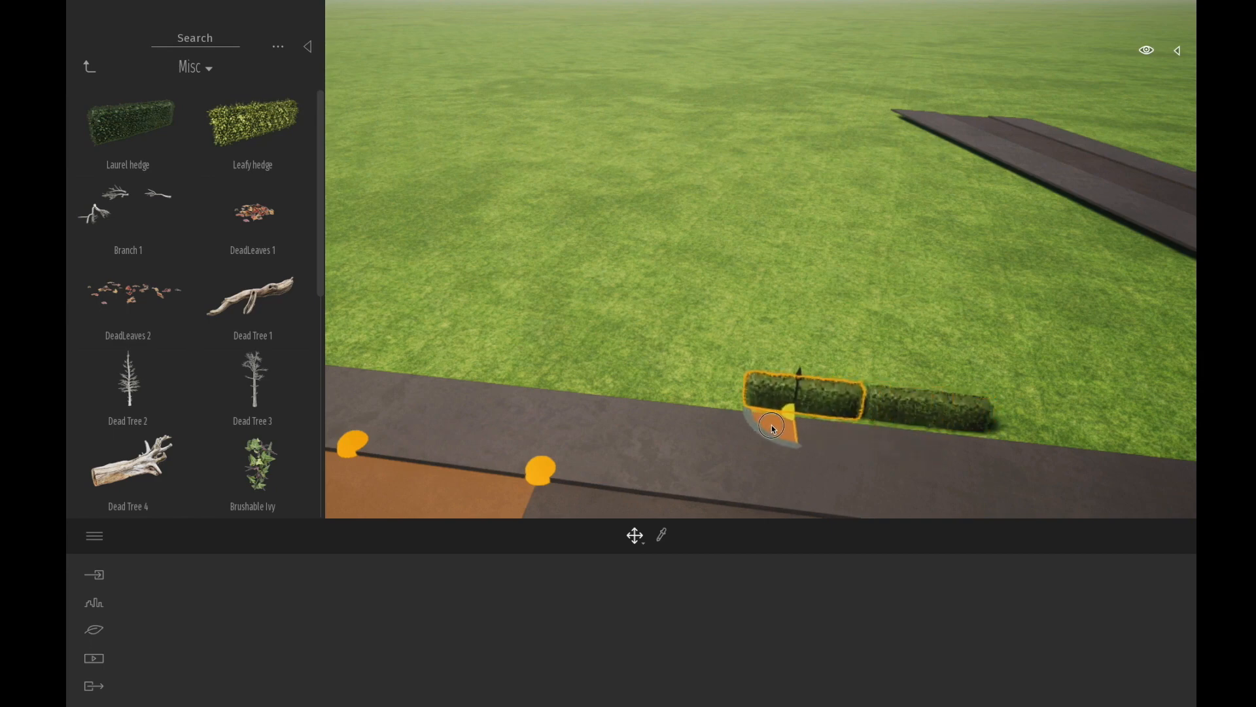
Step: Array the laurel hedge as instances in a row along the far side of the road, spaced 4.3 m apart
left_click_drag(771, 425, 771, 424, "shift")
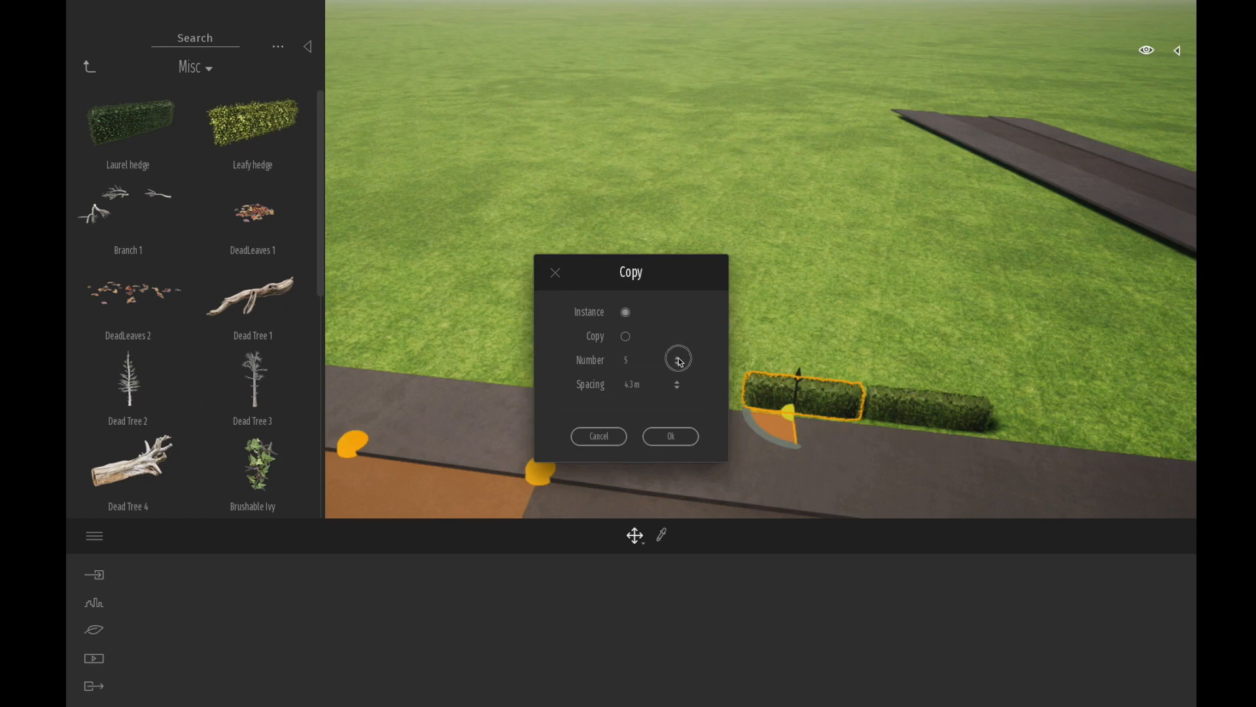
left_click(674, 436)
scroll(676, 437, "down", 5)
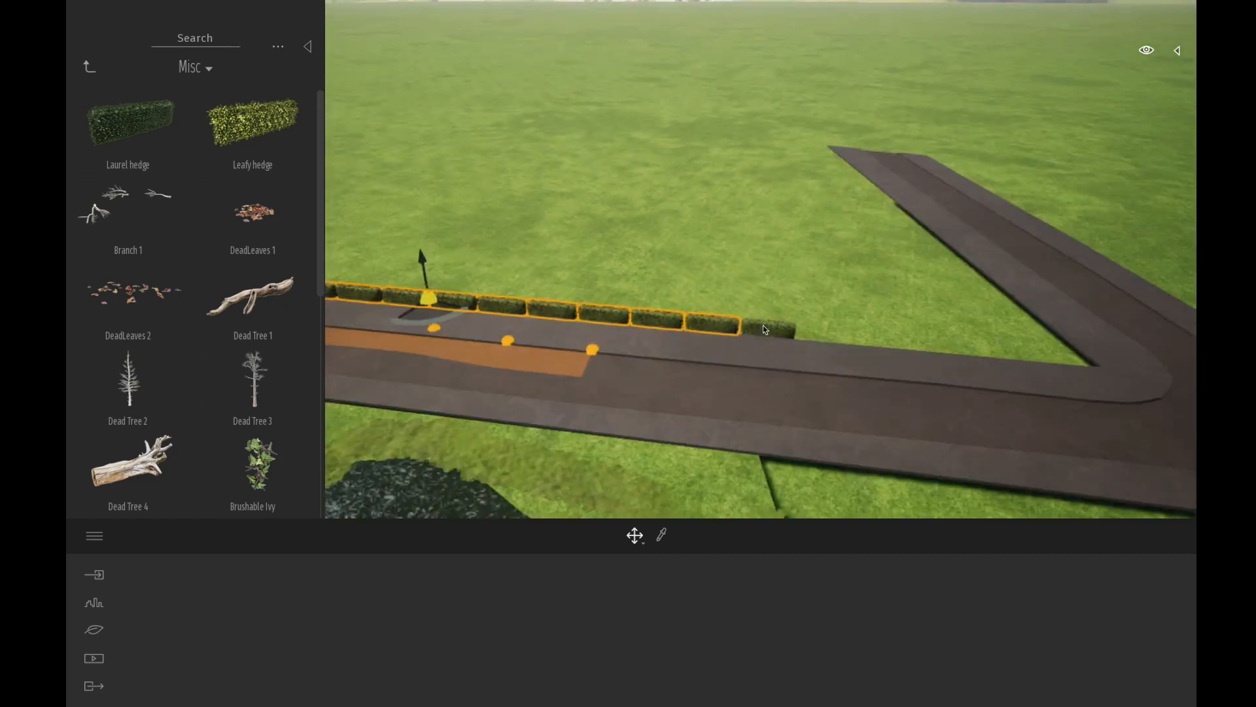
Step: Select every Laurel hedge in the row and copy them as one instance set, 14.74 m across to the pond side of the road
left_click(763, 328)
mouse_move(1176, 28)
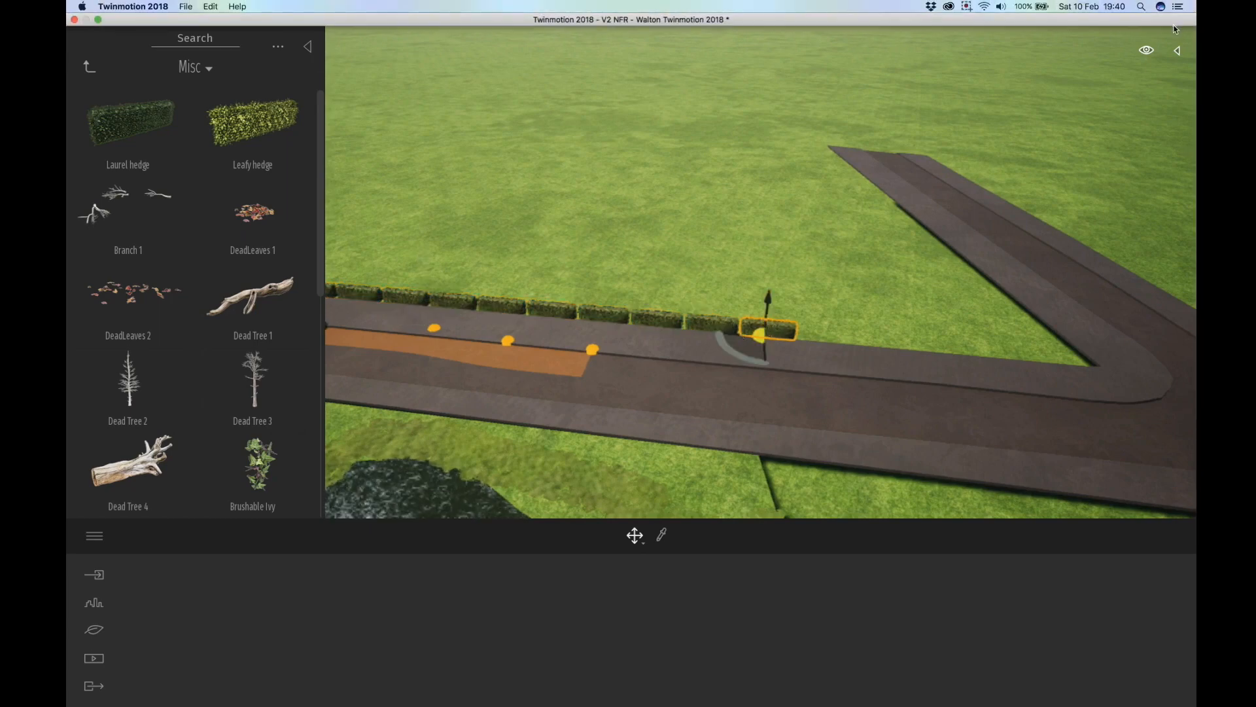
left_click(1181, 51)
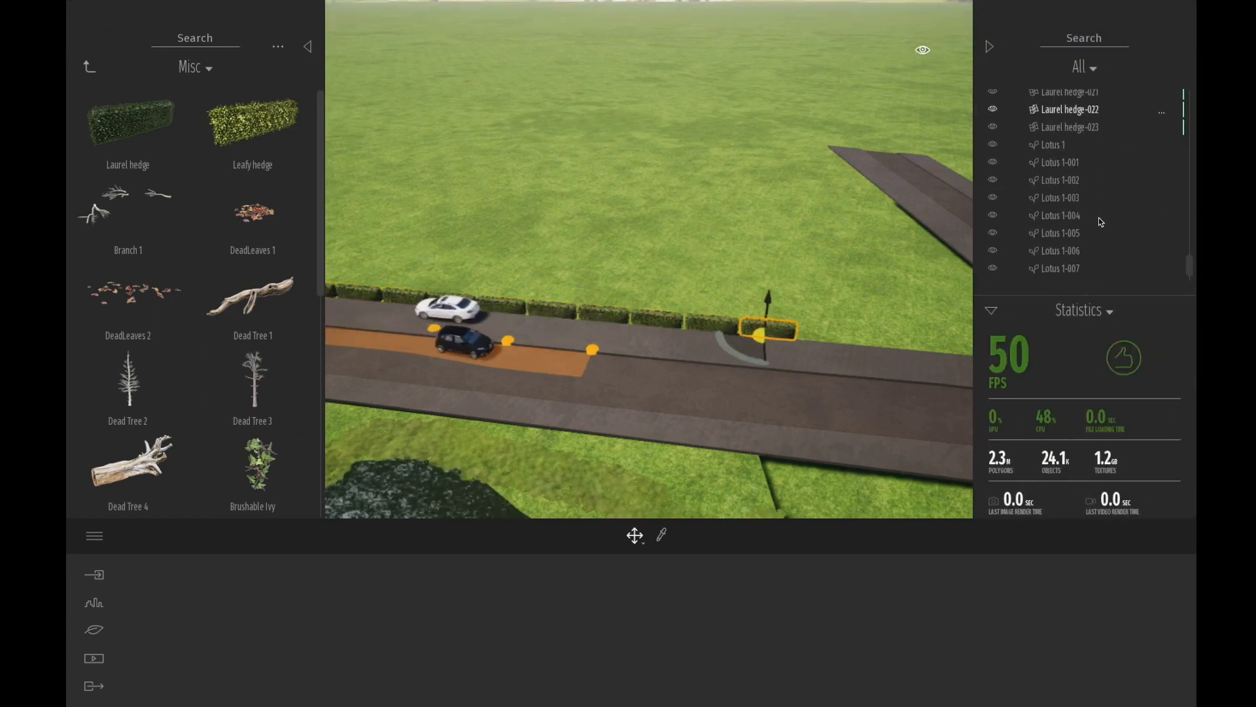
scroll(1105, 164, "up", 3)
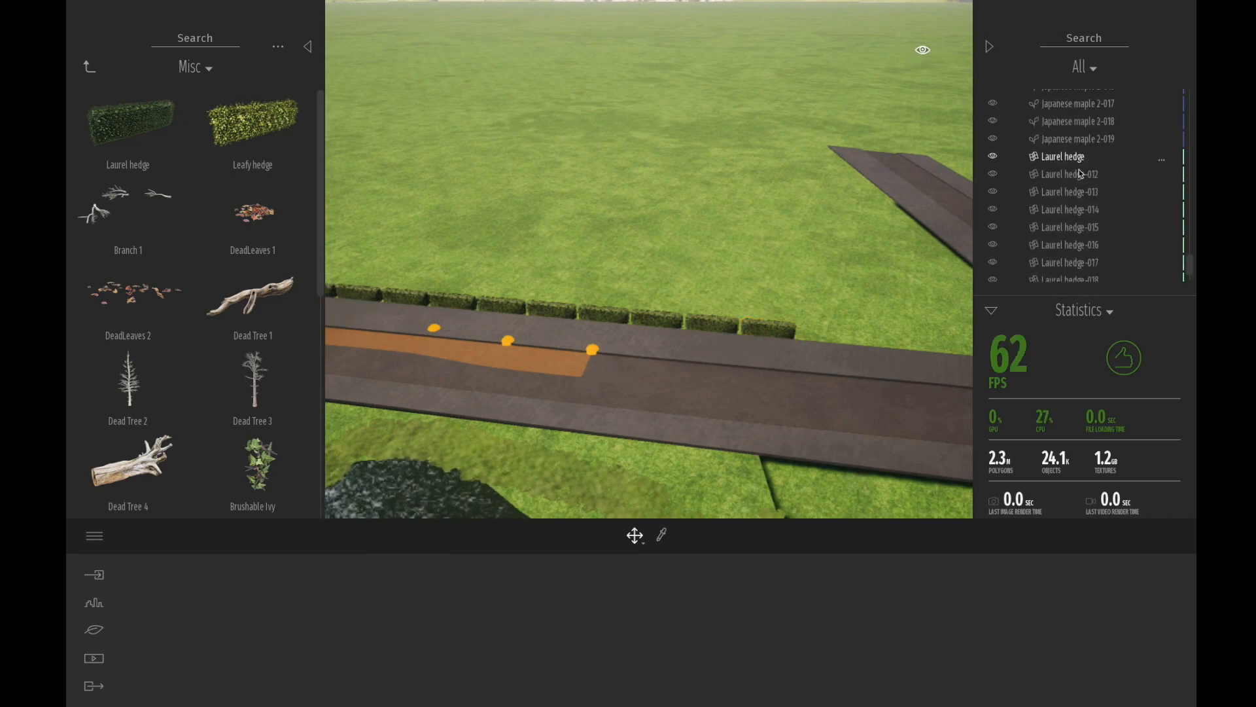
left_click(1067, 158, "shift")
scroll(708, 312, "down", 1)
scroll(709, 316, "down", 2)
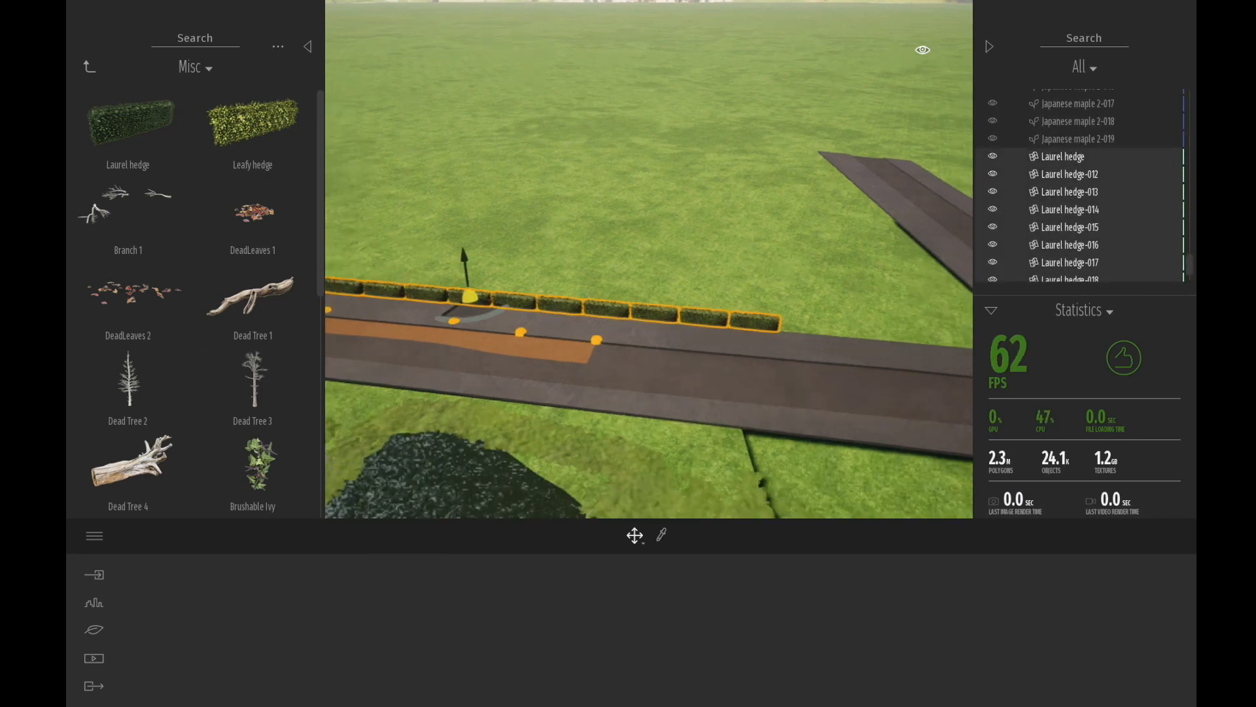
middle_click_drag(552, 233, 586, 230)
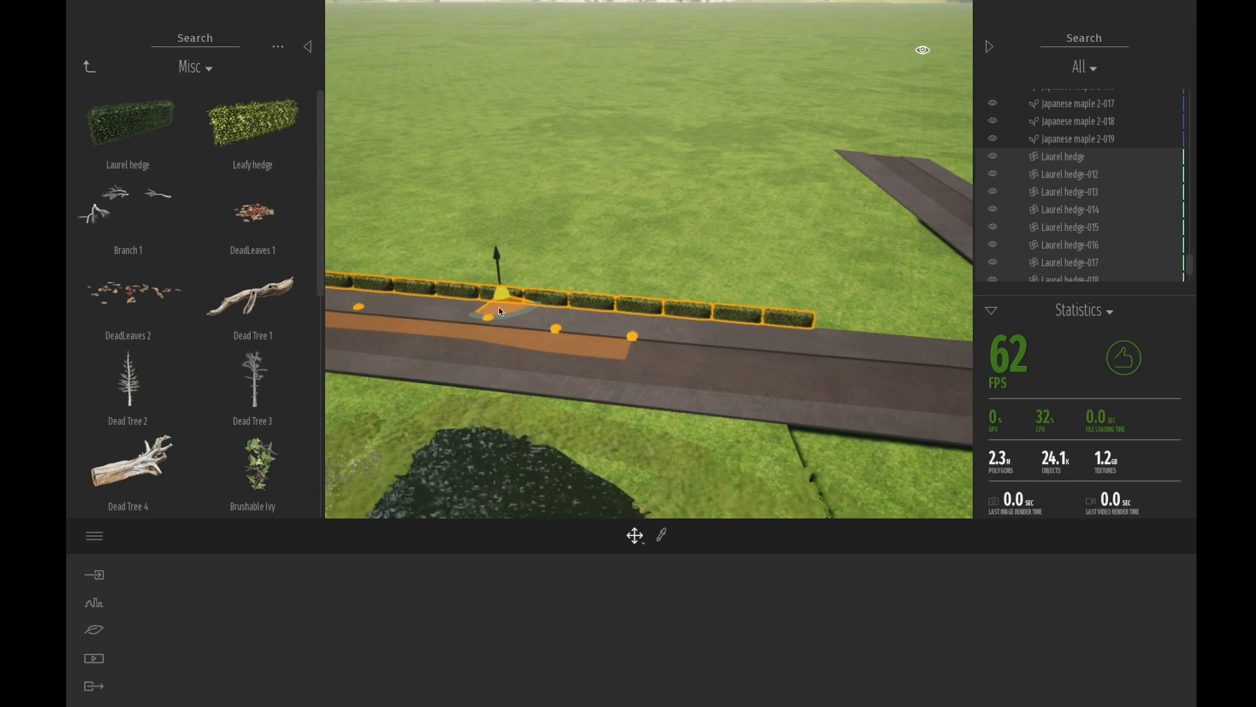
left_click_drag(498, 307, 469, 427)
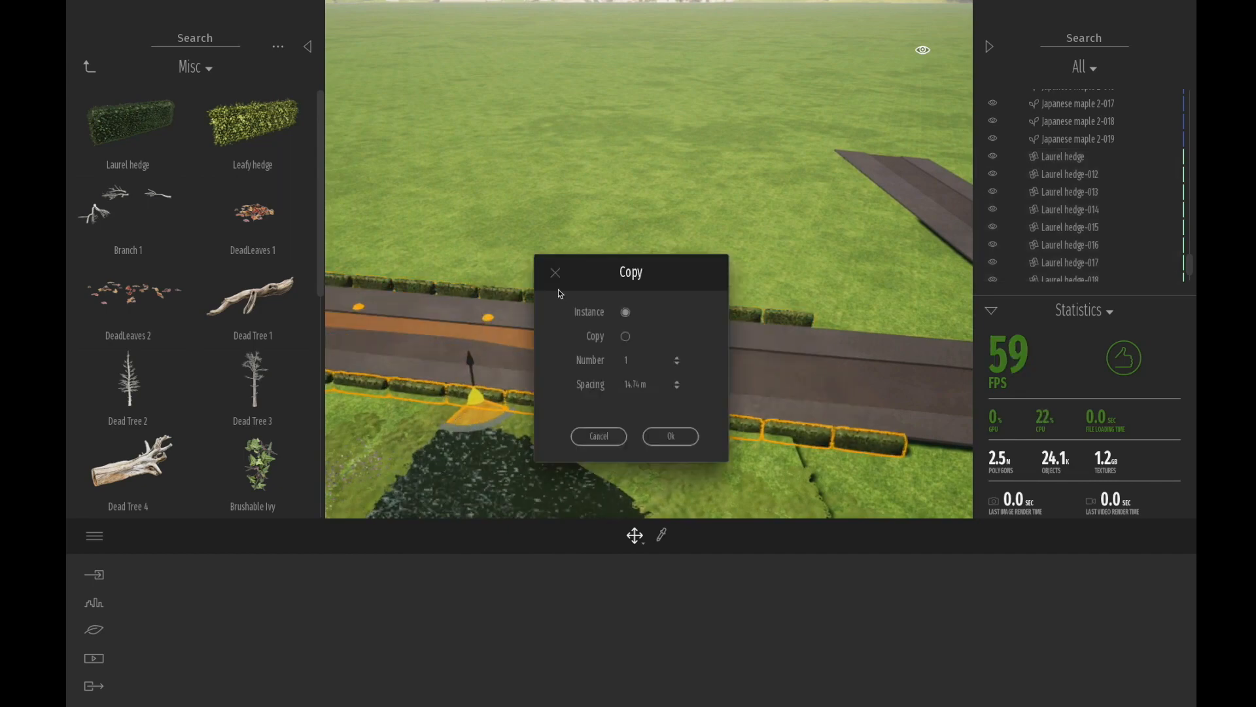
left_click(671, 438)
Step: Copy the pond-side hedge row as one instance set across to the far side of the road, beyond the driveway entrance
middle_click_drag(421, 348, 716, 322)
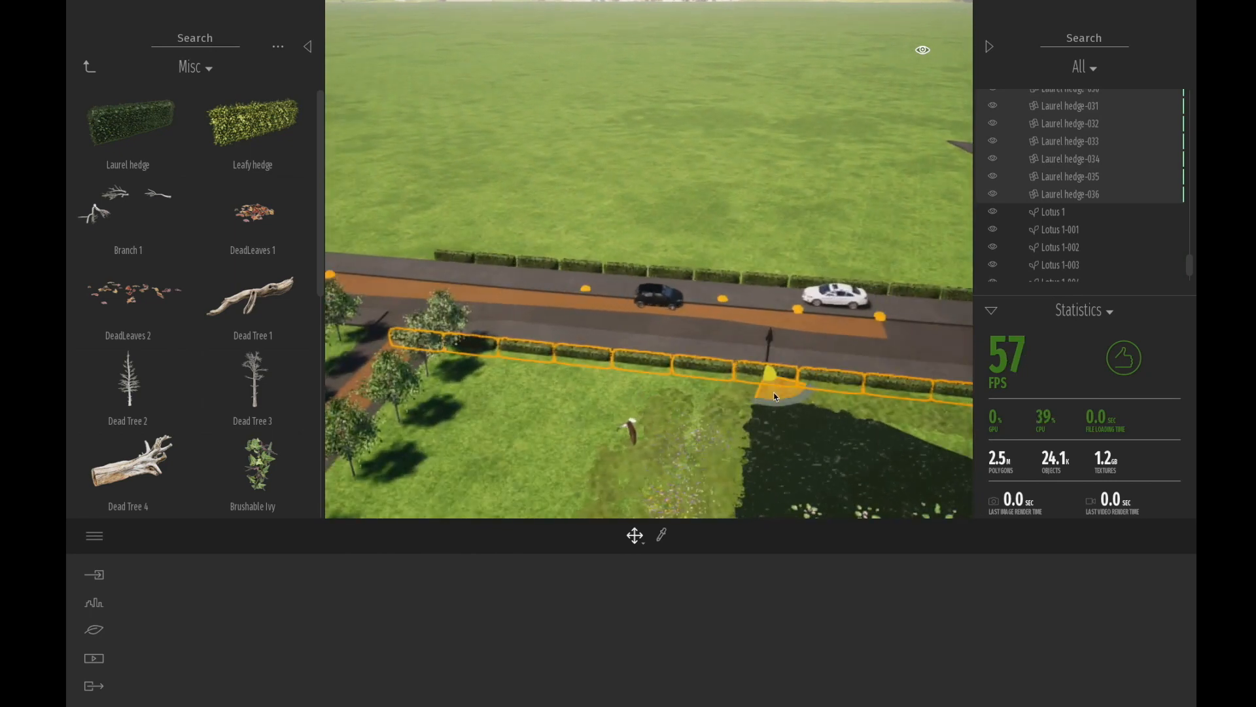
left_click_drag(775, 397, 317, 252)
left_click(671, 435)
Step: Move the copied hedge row closer to the far road edge, toward the end of the first row
middle_click_drag(437, 234, 569, 285)
left_click_drag(441, 295, 395, 243)
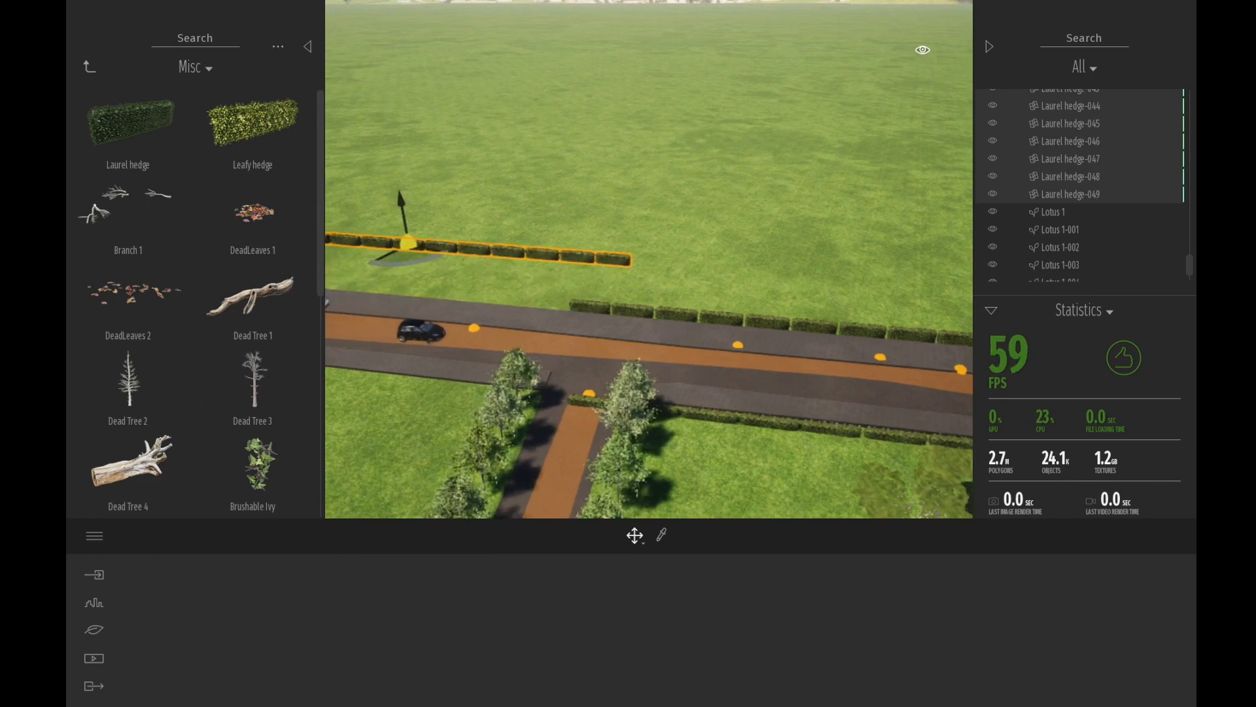
middle_click_drag(585, 273, 648, 285)
scroll(514, 327, "up", 3)
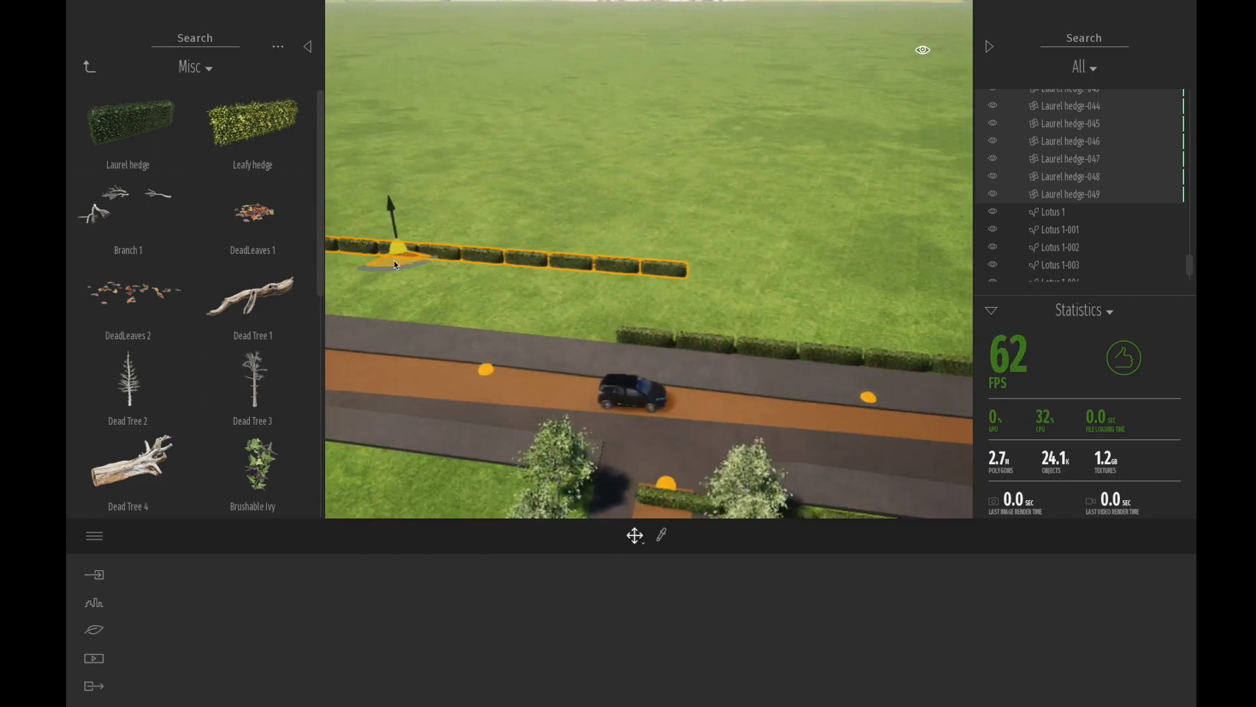
left_click_drag(394, 264, 363, 291)
middle_click_drag(598, 258, 674, 244)
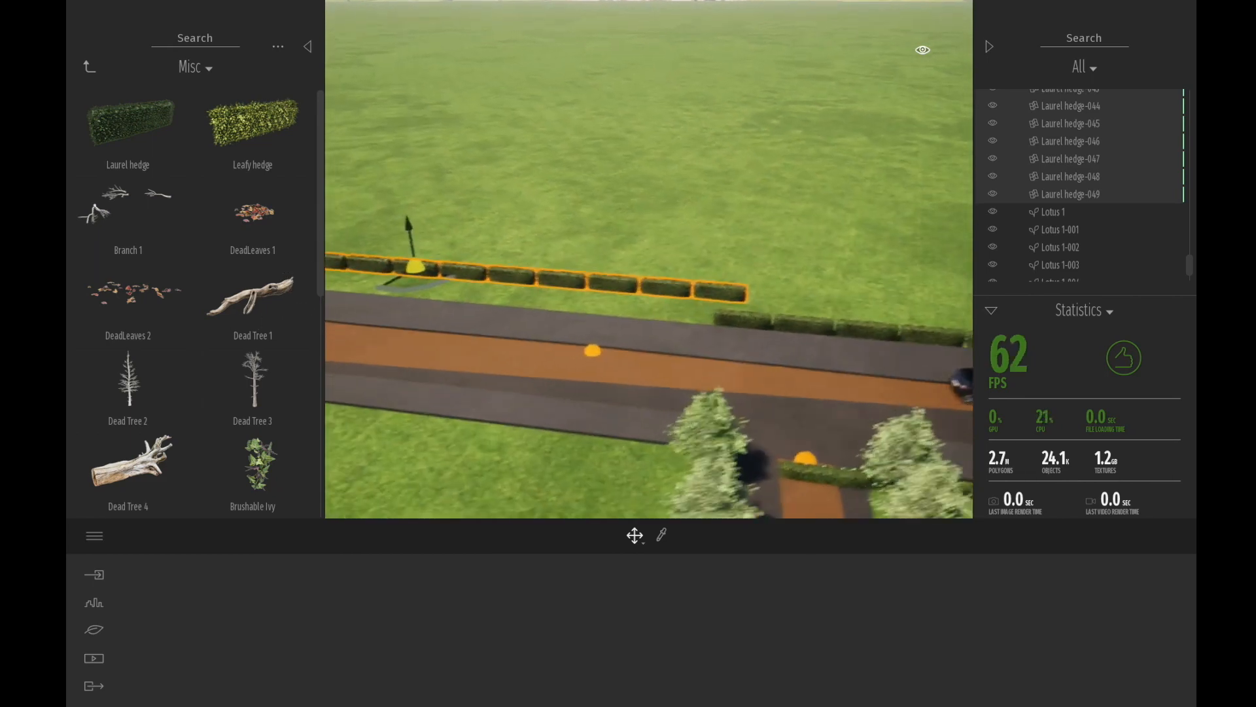
Step: Copy the hedge row as one instance set, 14.82 m across to the house side of the road, and shift it along to clear the driveway
left_click(988, 48)
left_click_drag(426, 290, 374, 445)
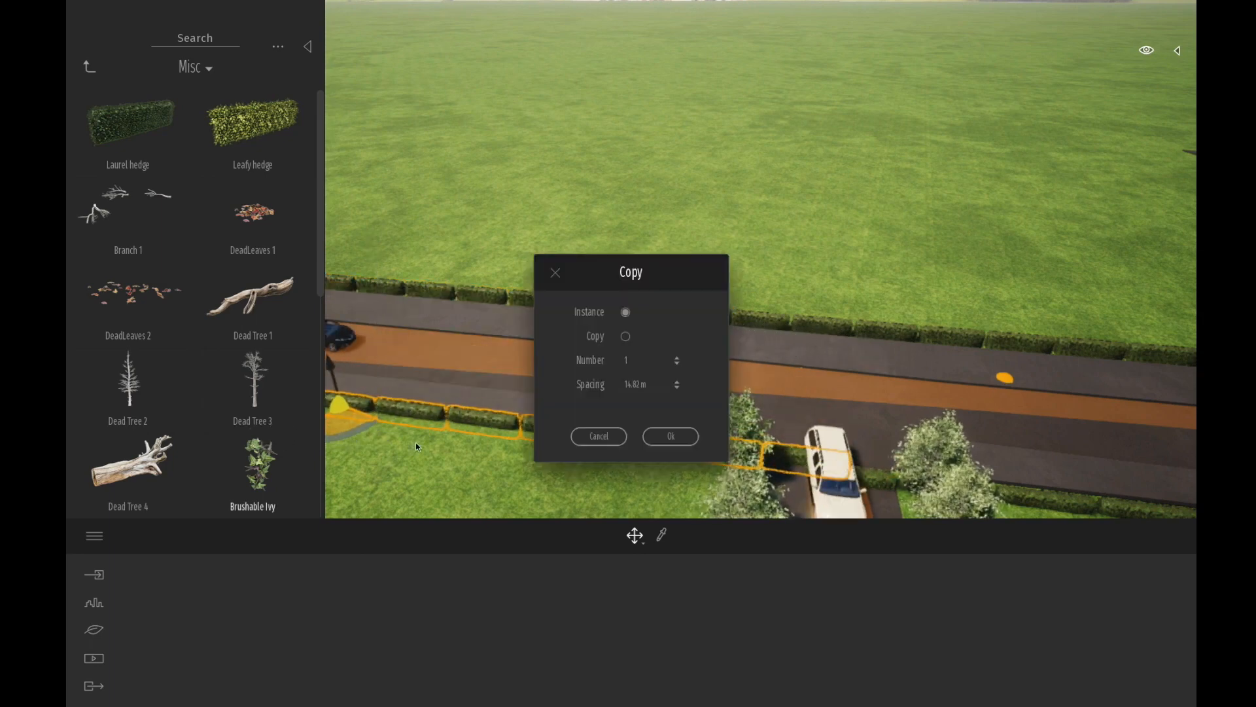
left_click(670, 437)
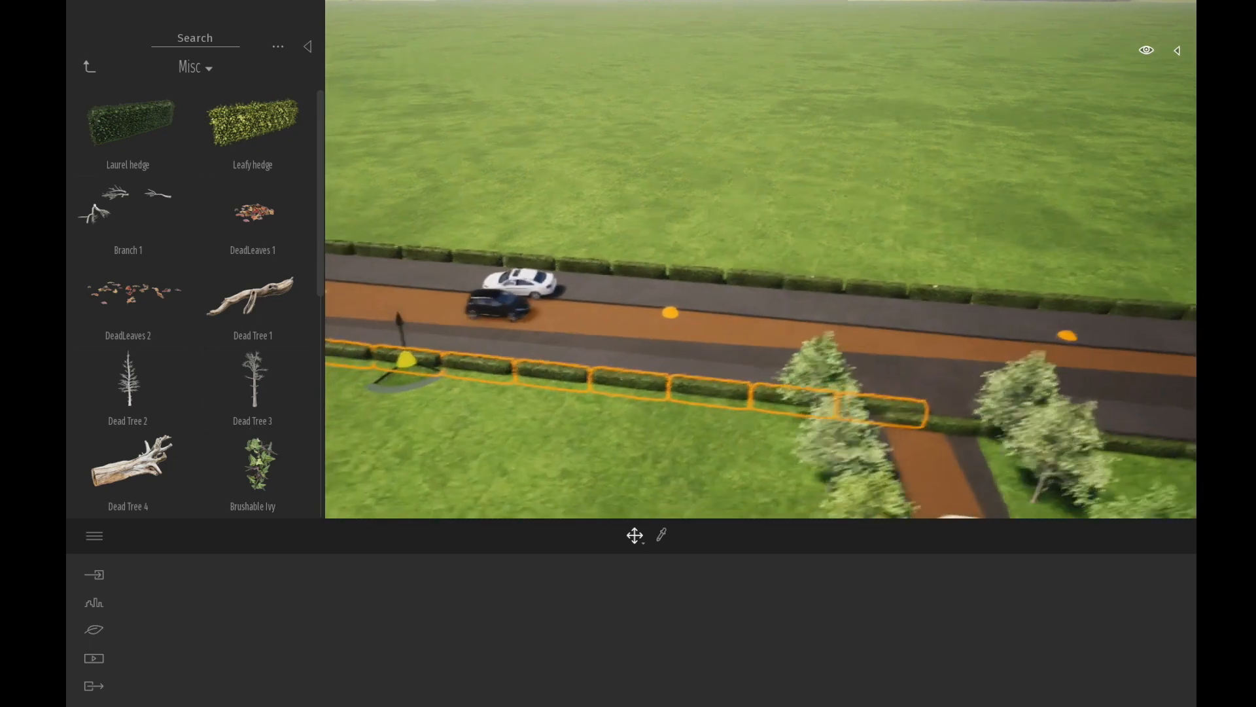
left_click_drag(442, 380, 351, 357)
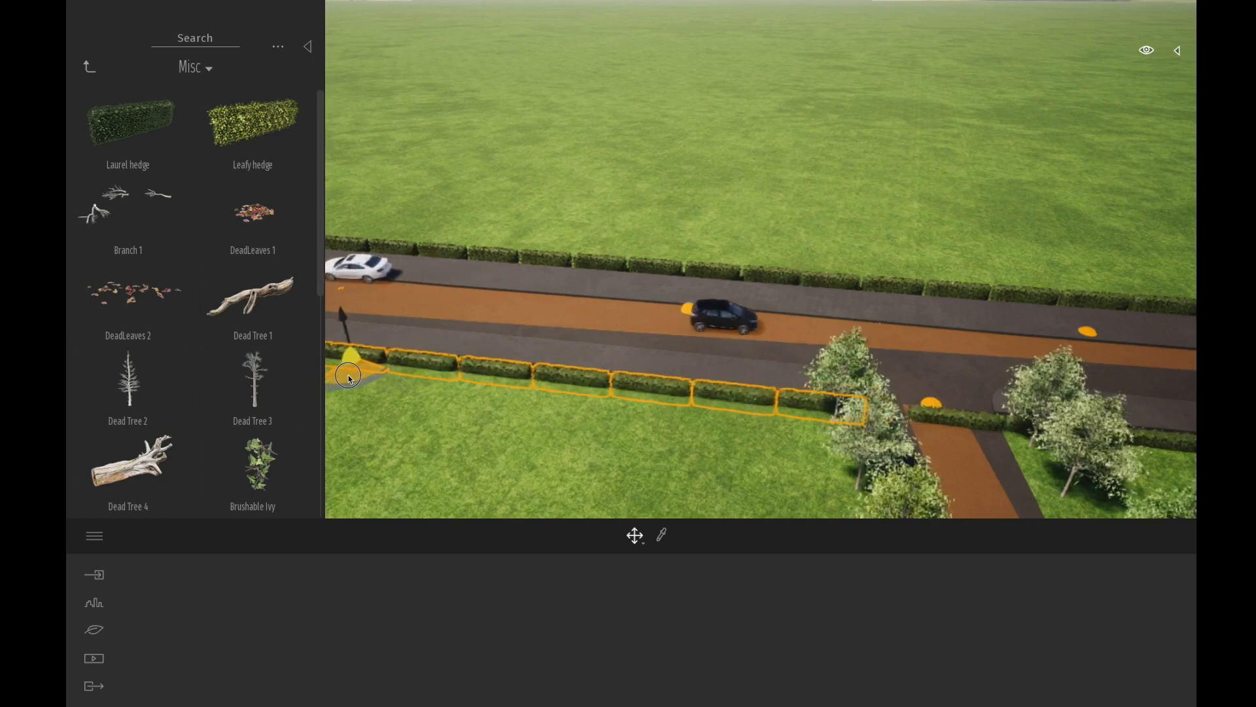
Step: Delete the single laurel hedge blocking the driveway entrance
left_click(964, 425)
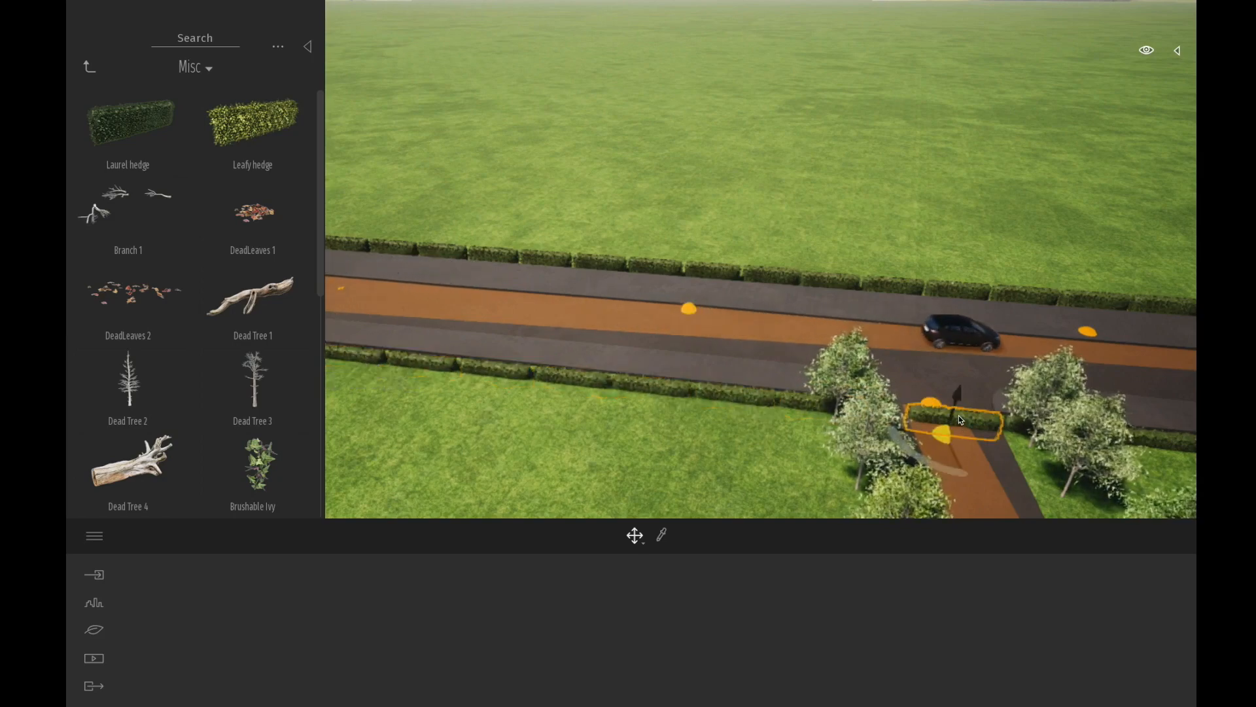
middle_click_drag(844, 498, 757, 347)
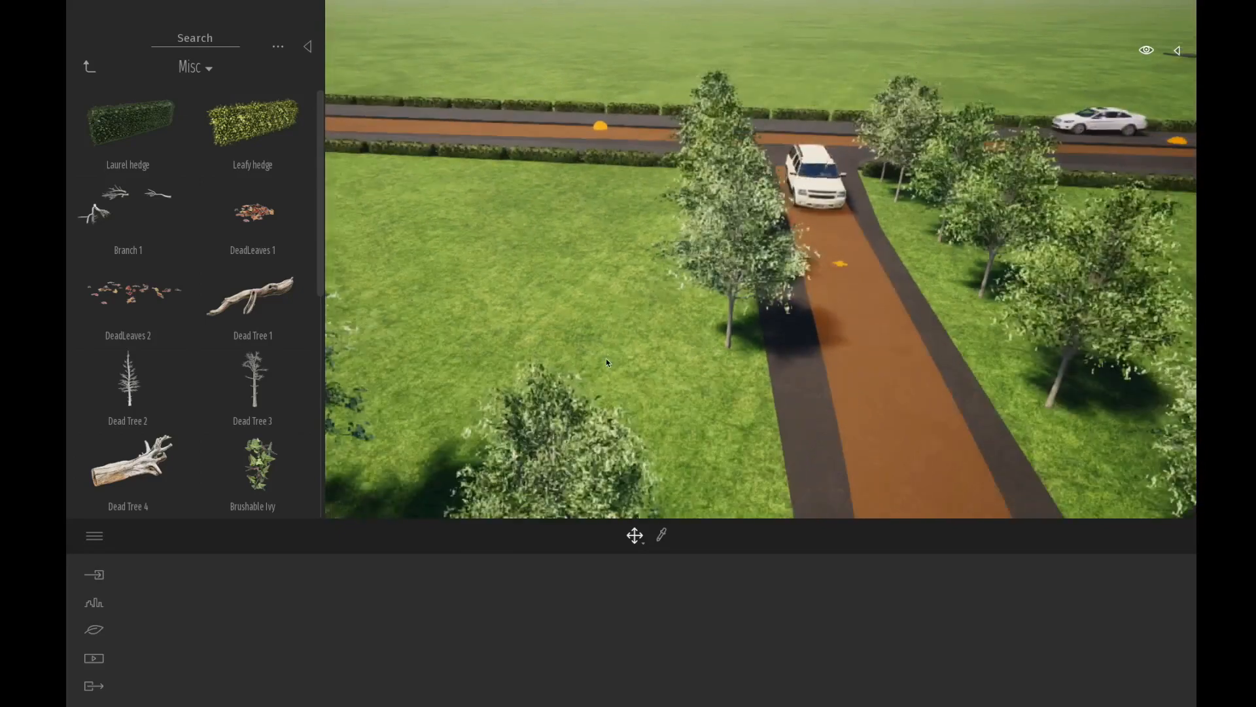
Step: Paint Grass 1 over the lawns on both sides of the driveway with a brush diameter of 10.5 m
left_click(89, 66)
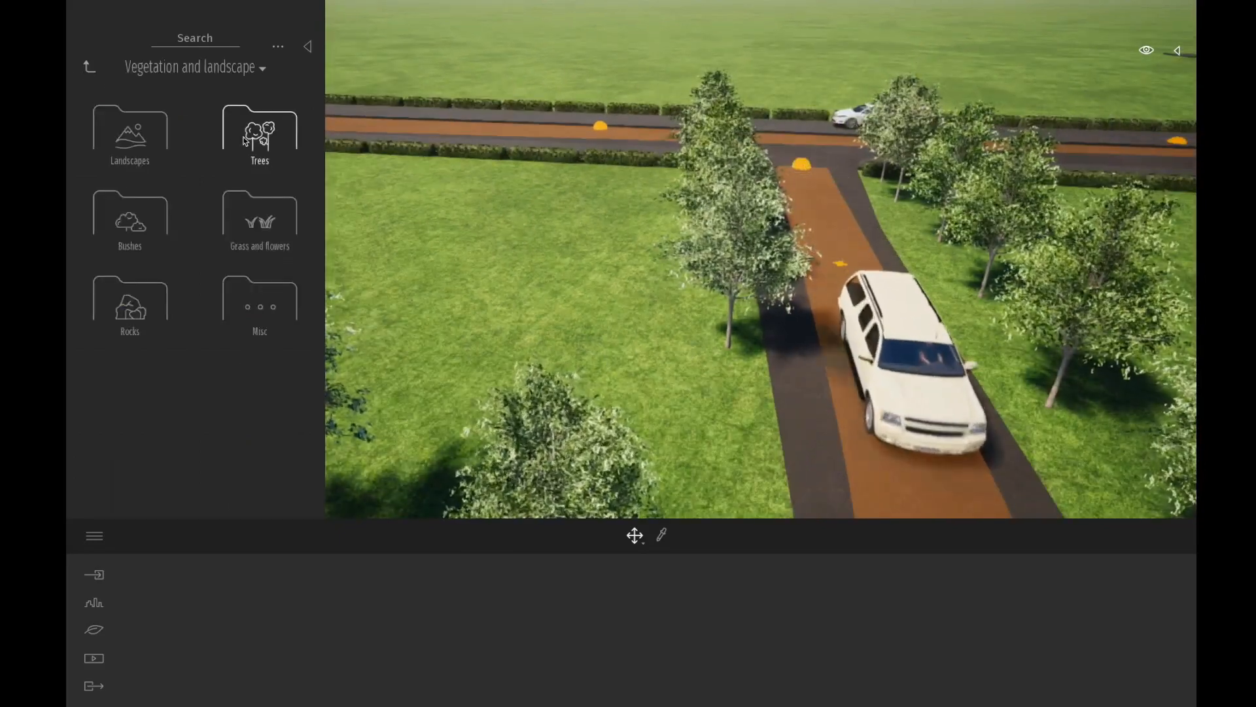
left_click(255, 219)
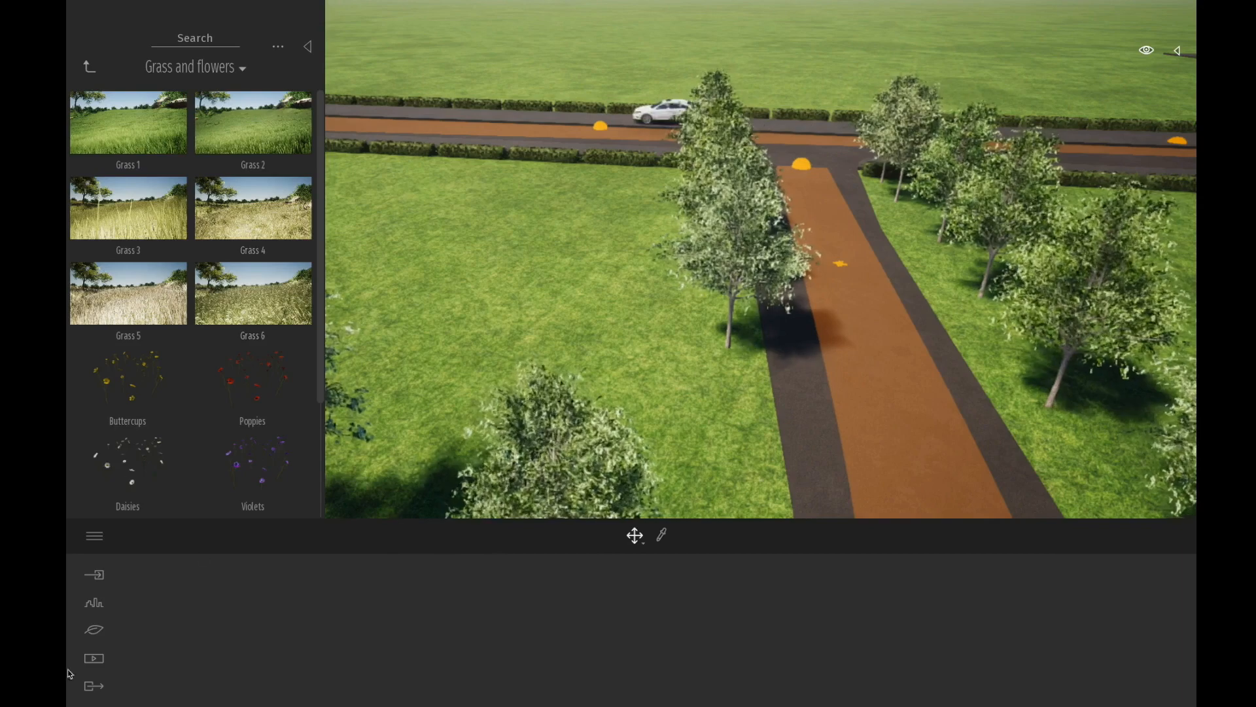
left_click(93, 629)
left_click(715, 633)
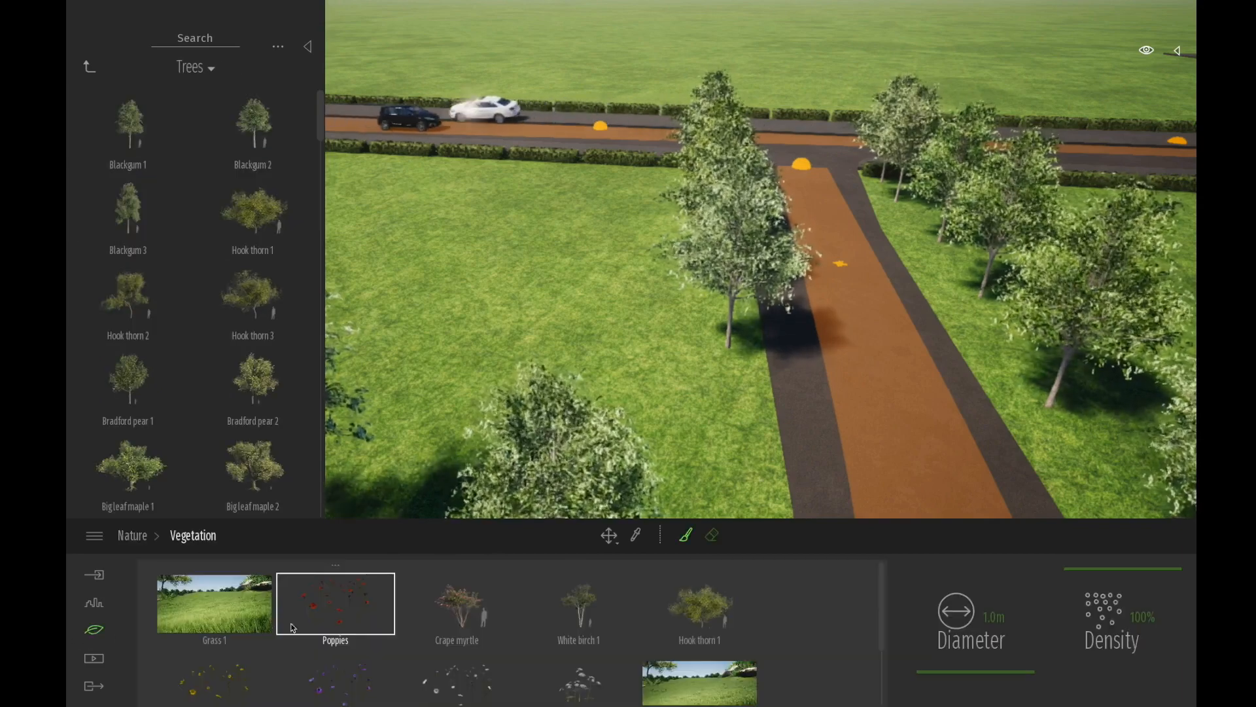
left_click(222, 609)
left_click_drag(999, 673, 999, 669)
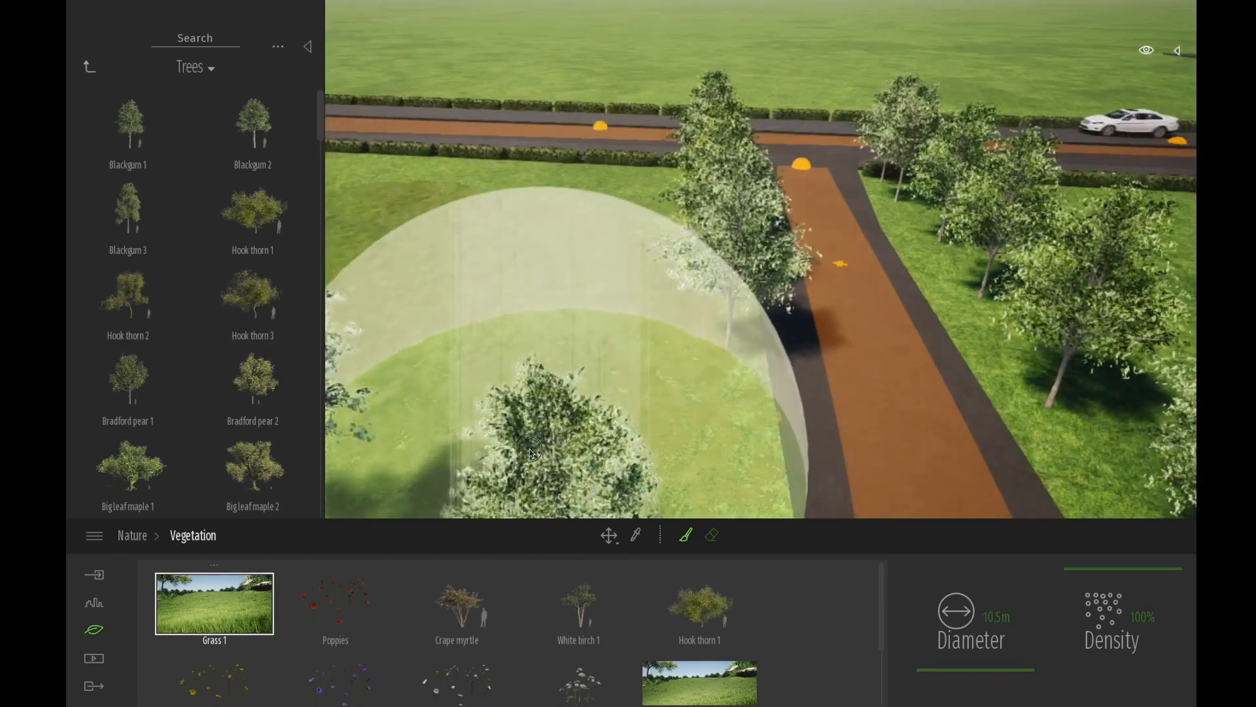
key("d")
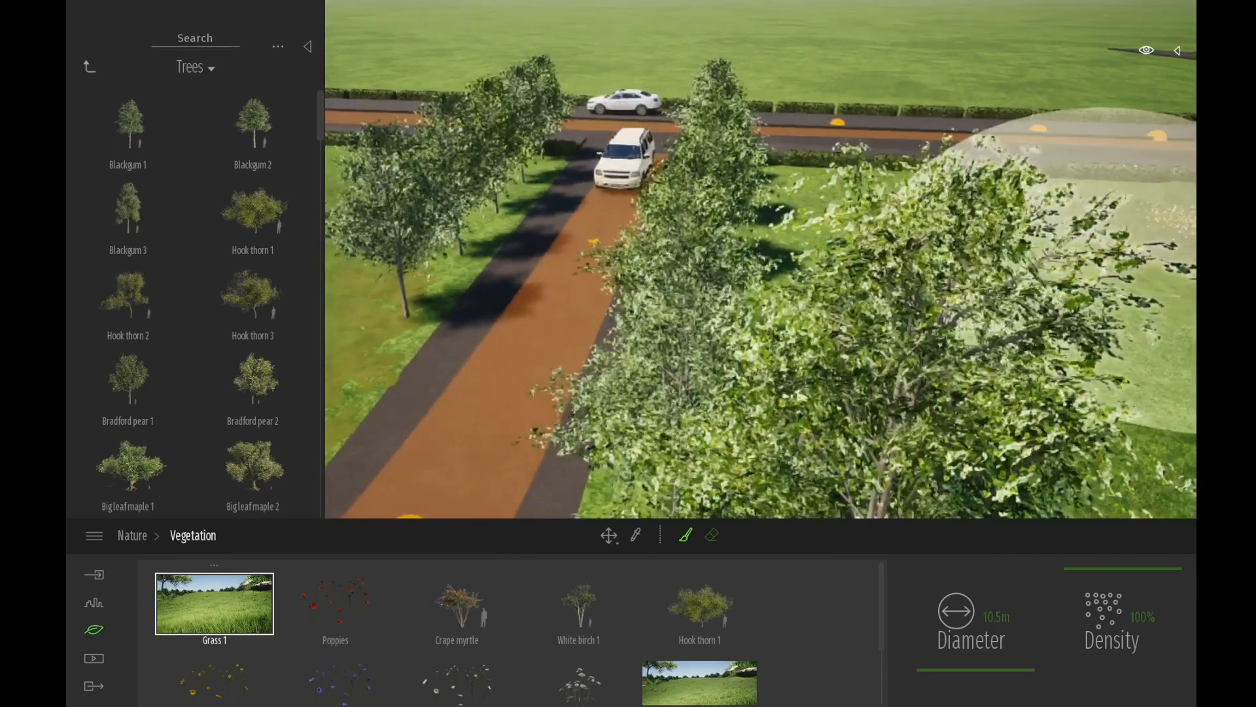
key("d")
right_click_drag(1057, 306, 993, 306)
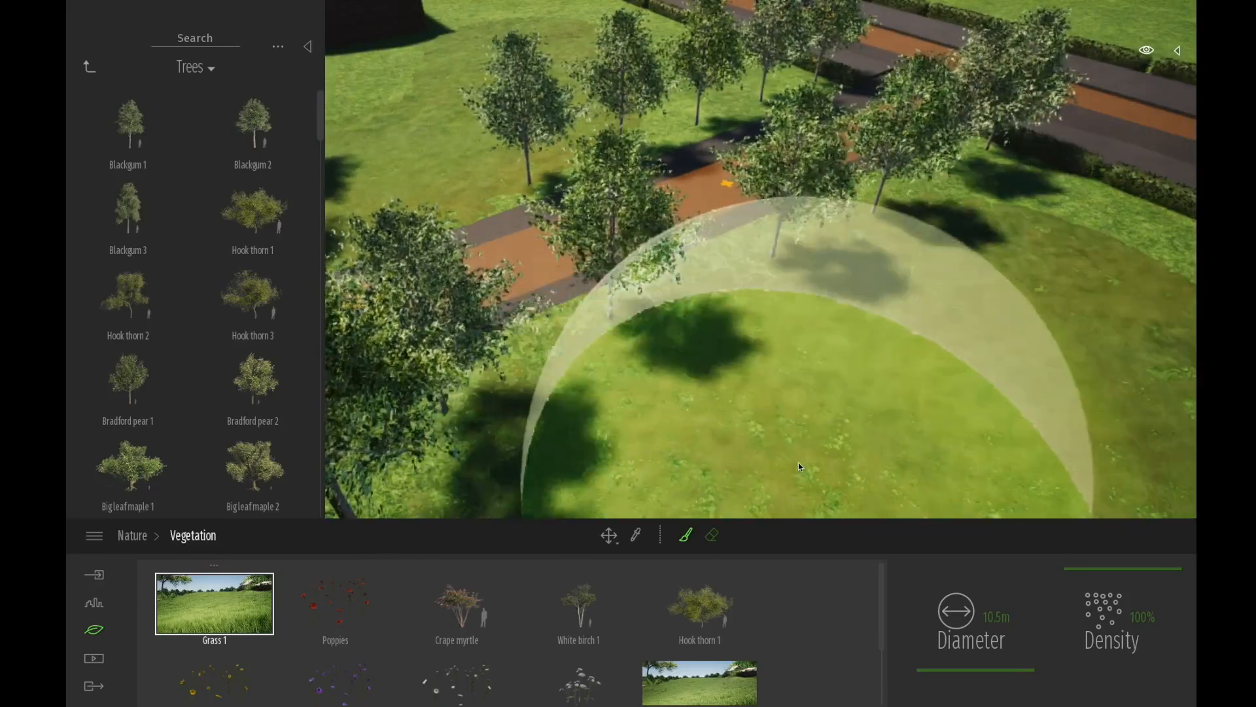
Step: Examine the planting from the driveway lawns over the house terraces to the pond
key("s")
key("a")
key("d")
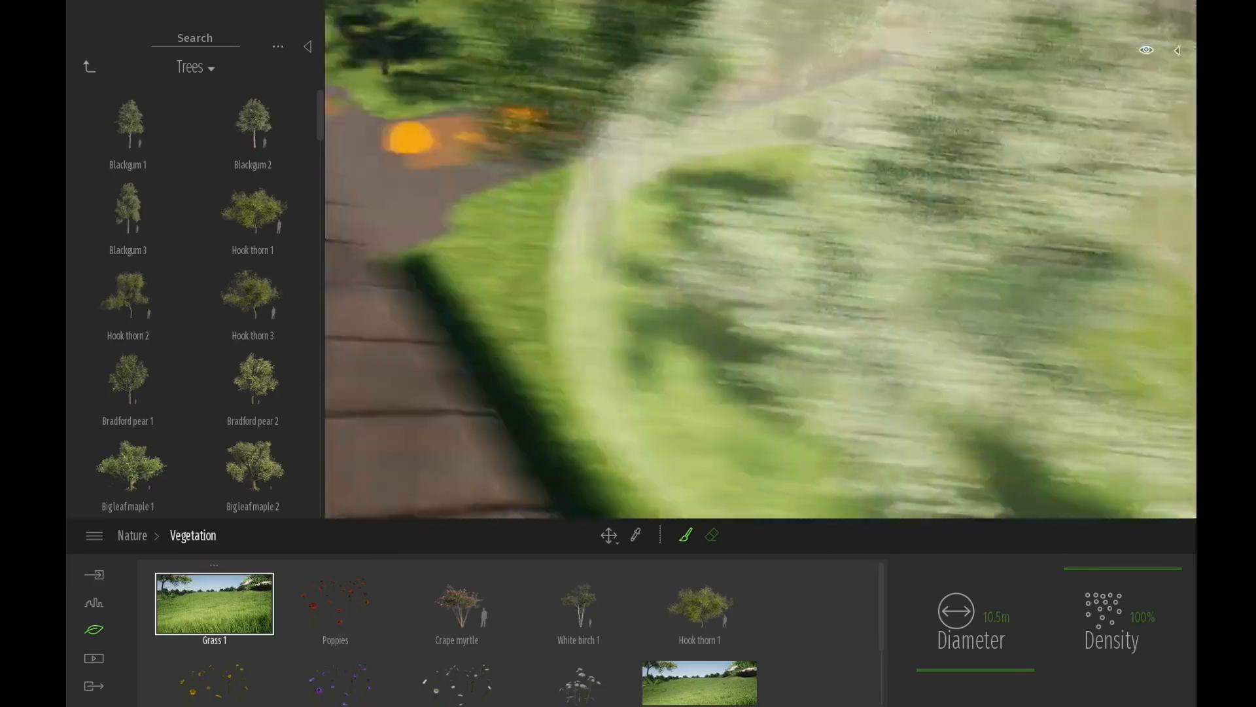
key("a")
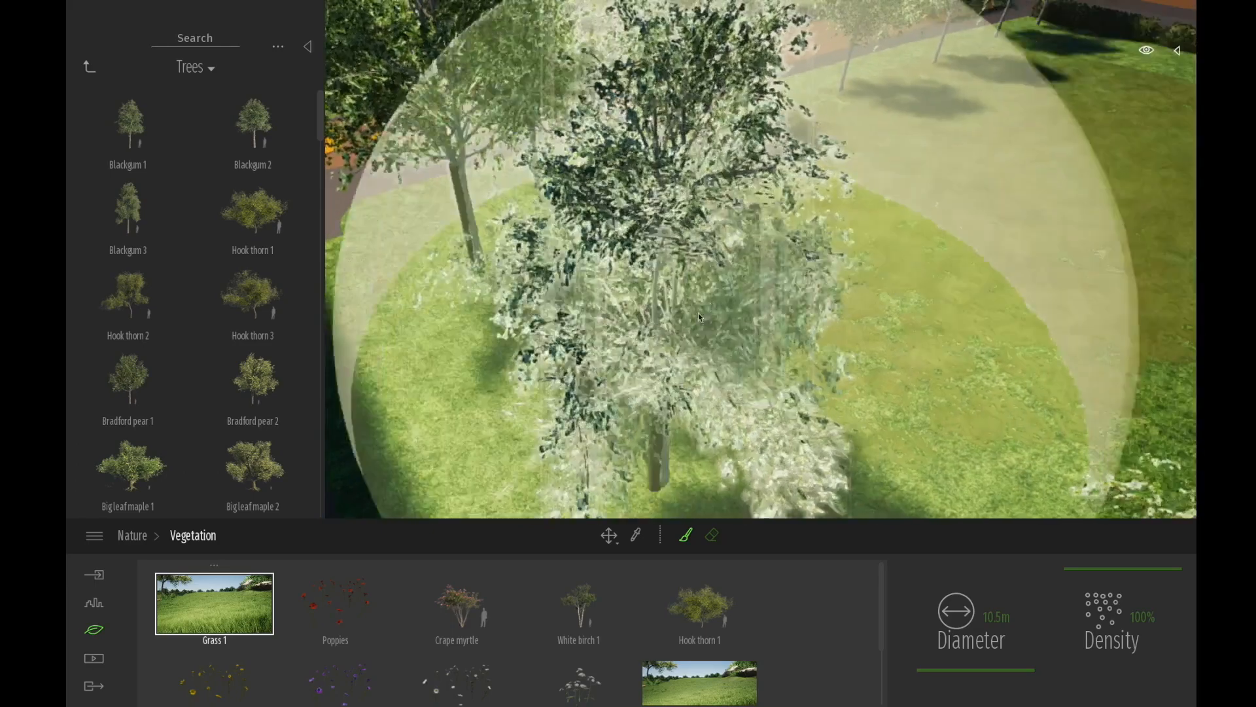
key("a")
key("s")
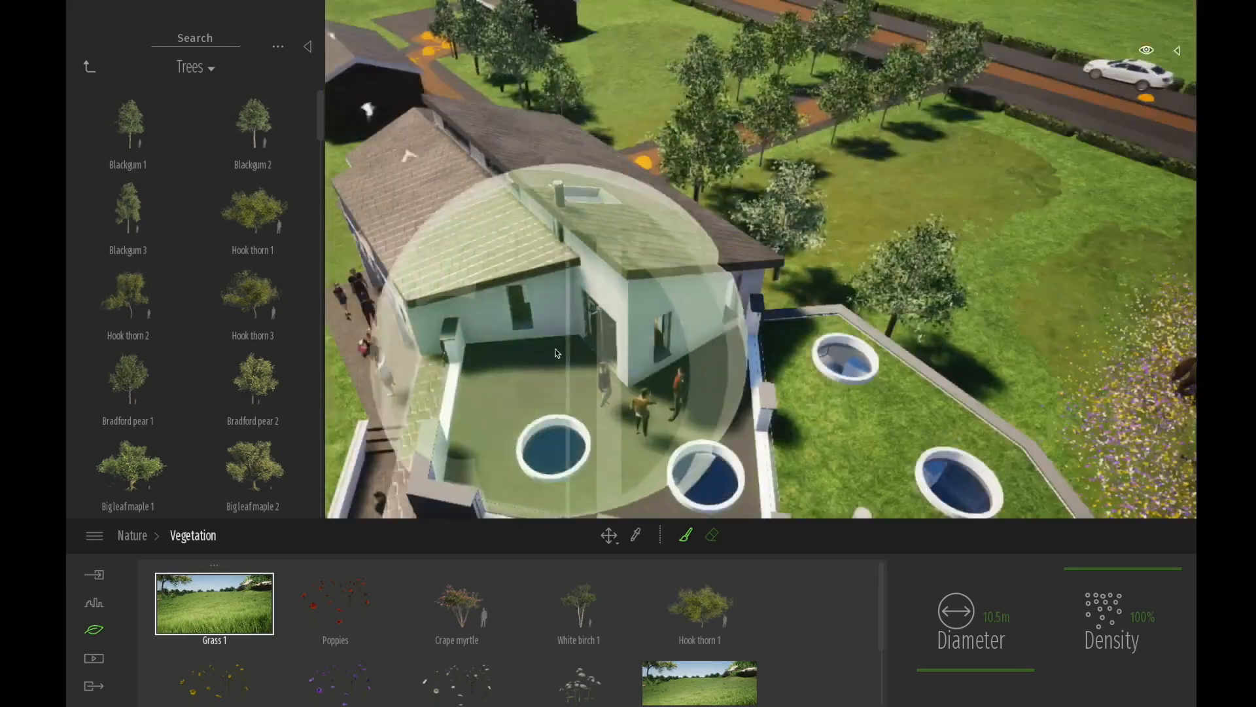
key("a")
right_click_drag(445, 389, 550, 295)
key("q")
middle_click_drag(556, 340, 497, 379)
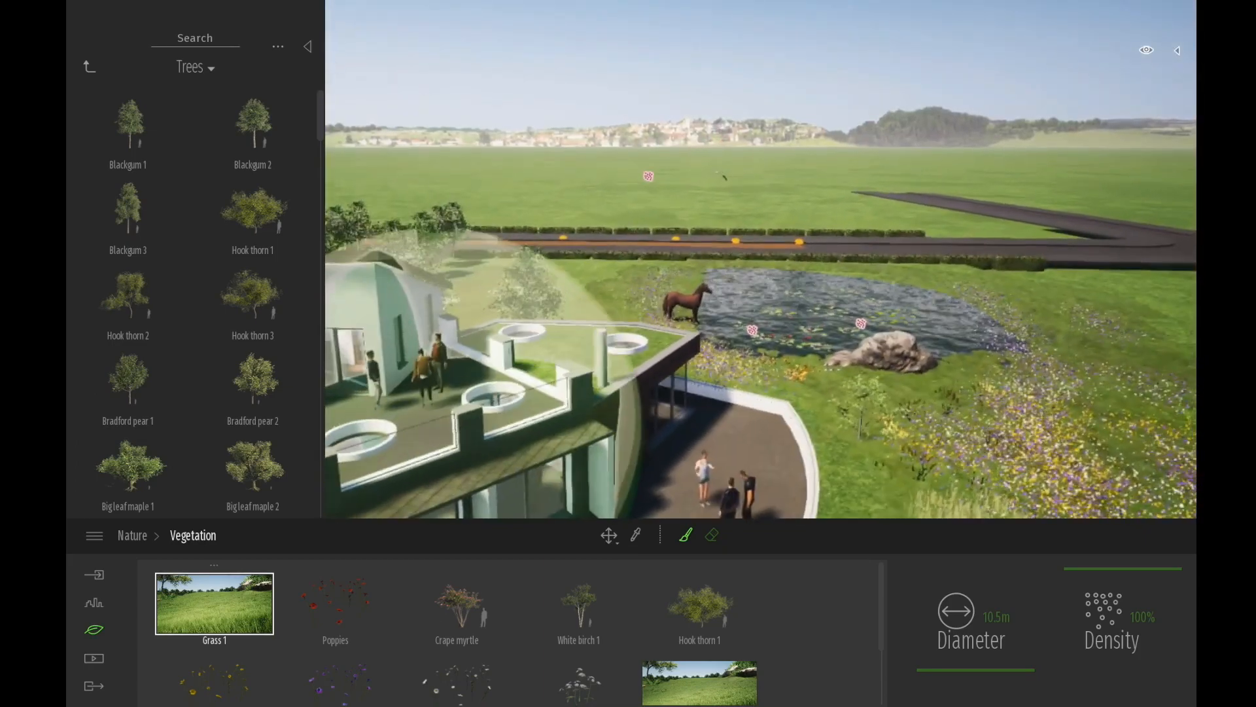
middle_click_drag(1024, 324, 942, 395)
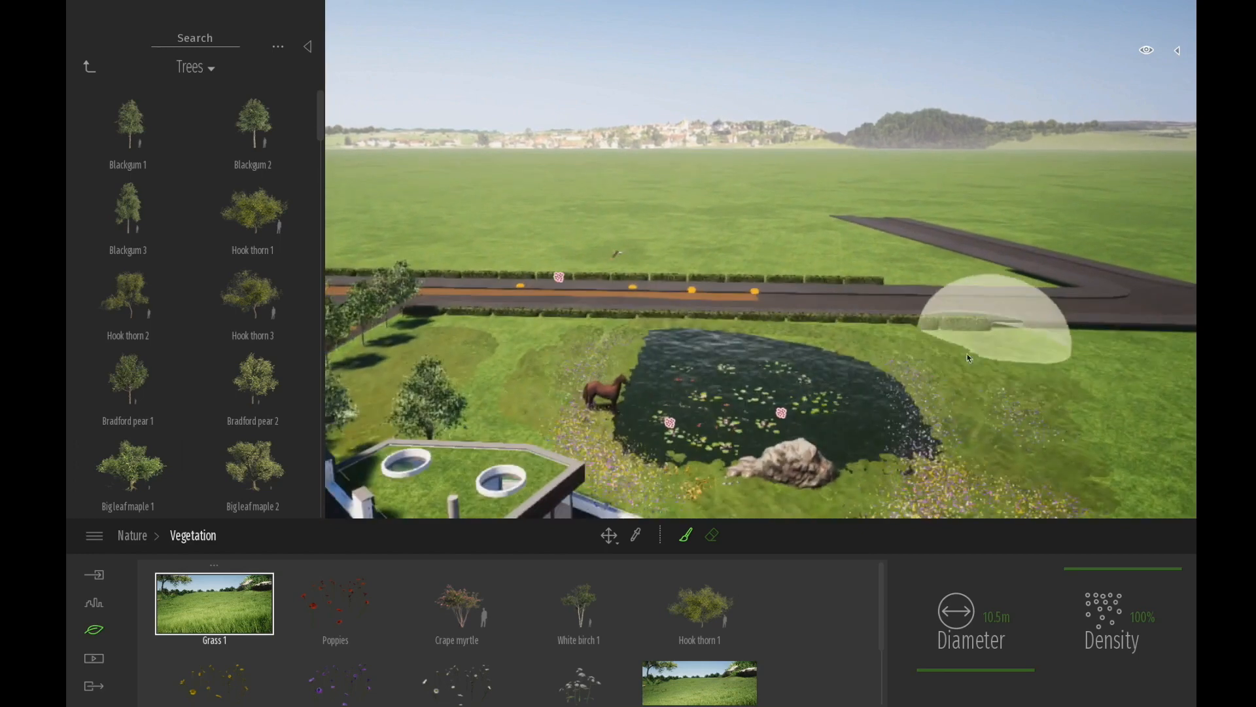
Step: Paint Crape myrtle, White birch 1 and Hook thorn 1 together around the pond's banks with a 3 m brush
scroll(906, 457, "up", 3)
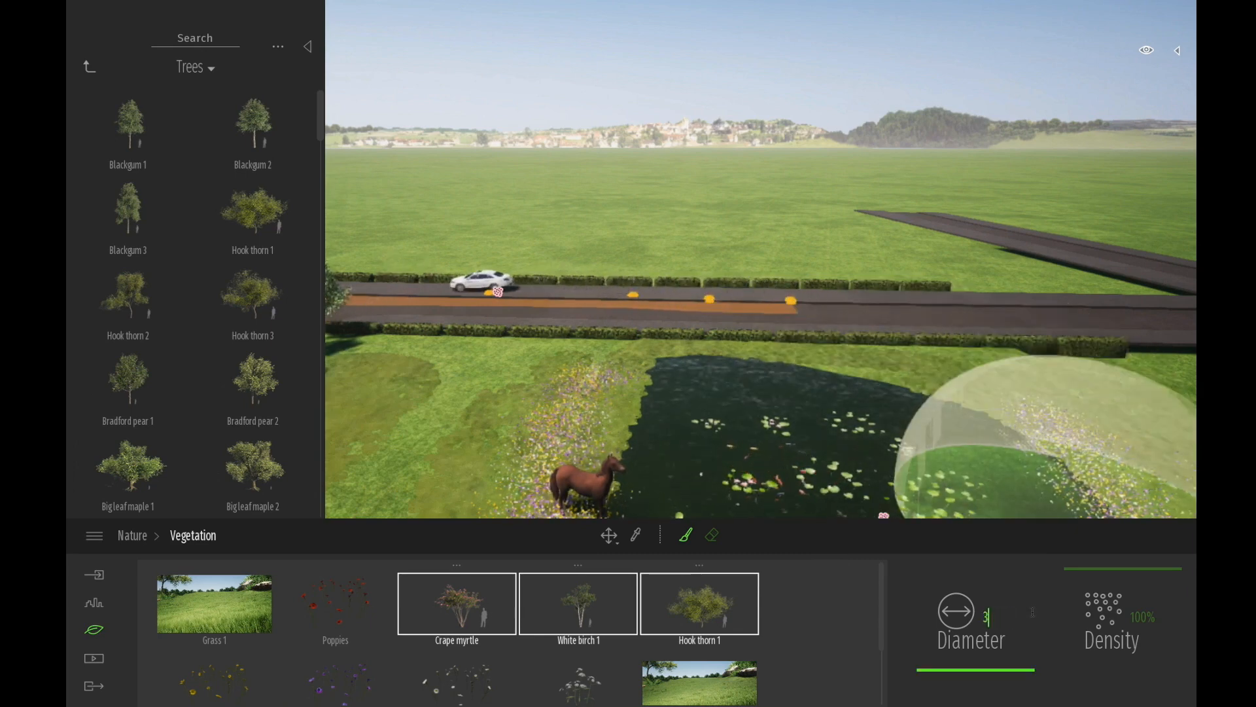
key("Return")
mouse_move(1126, 472)
left_mouse_down()
mouse_move(1099, 445)
mouse_move(1034, 431)
left_mouse_up()
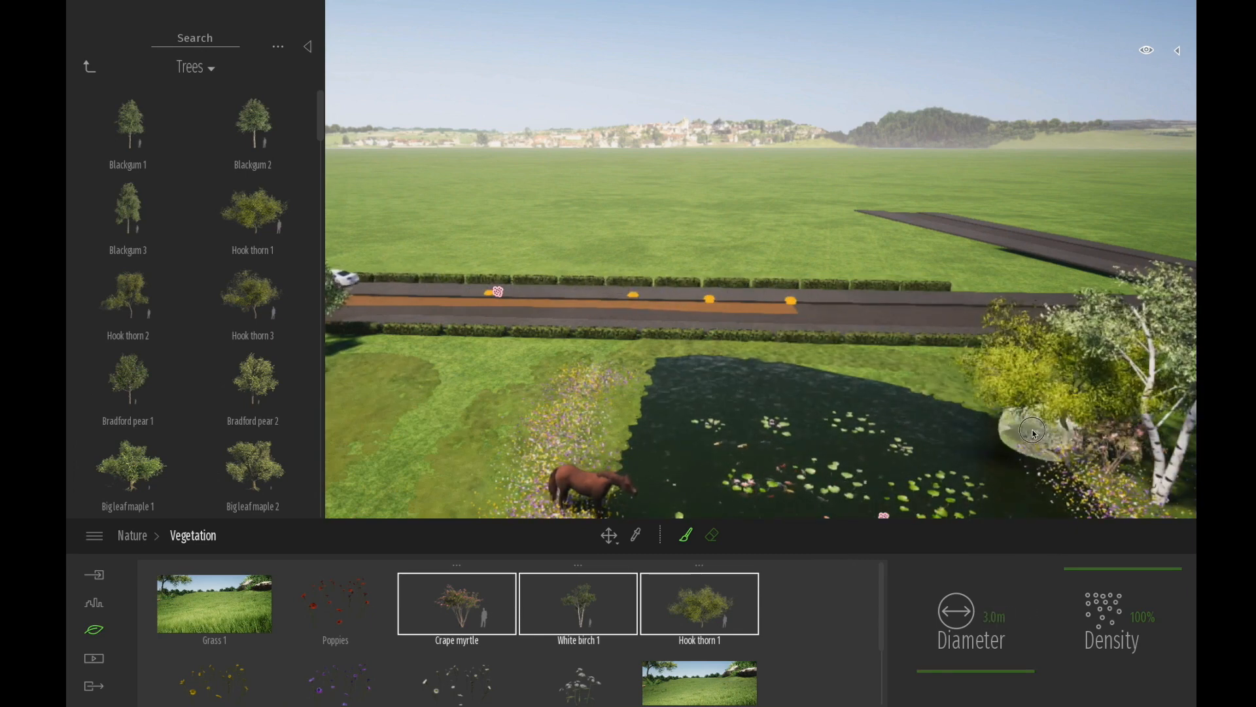
left_click_drag(623, 359, 892, 354)
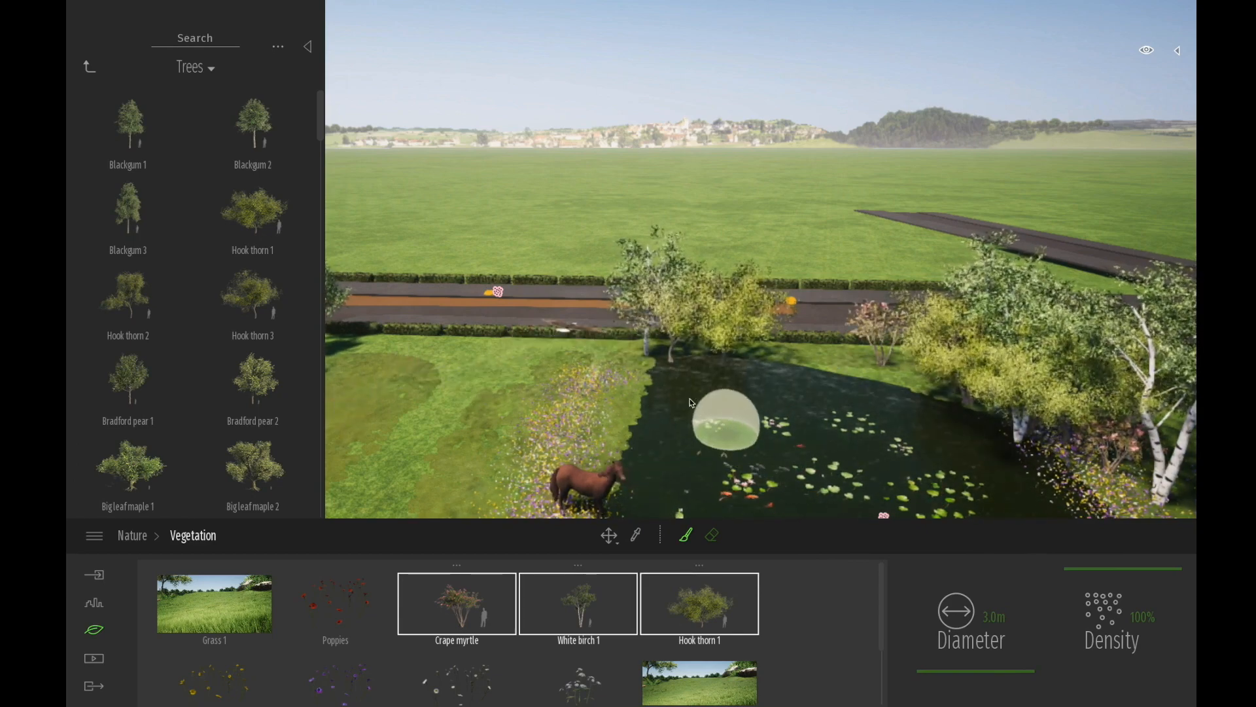
left_click_drag(639, 362, 590, 410)
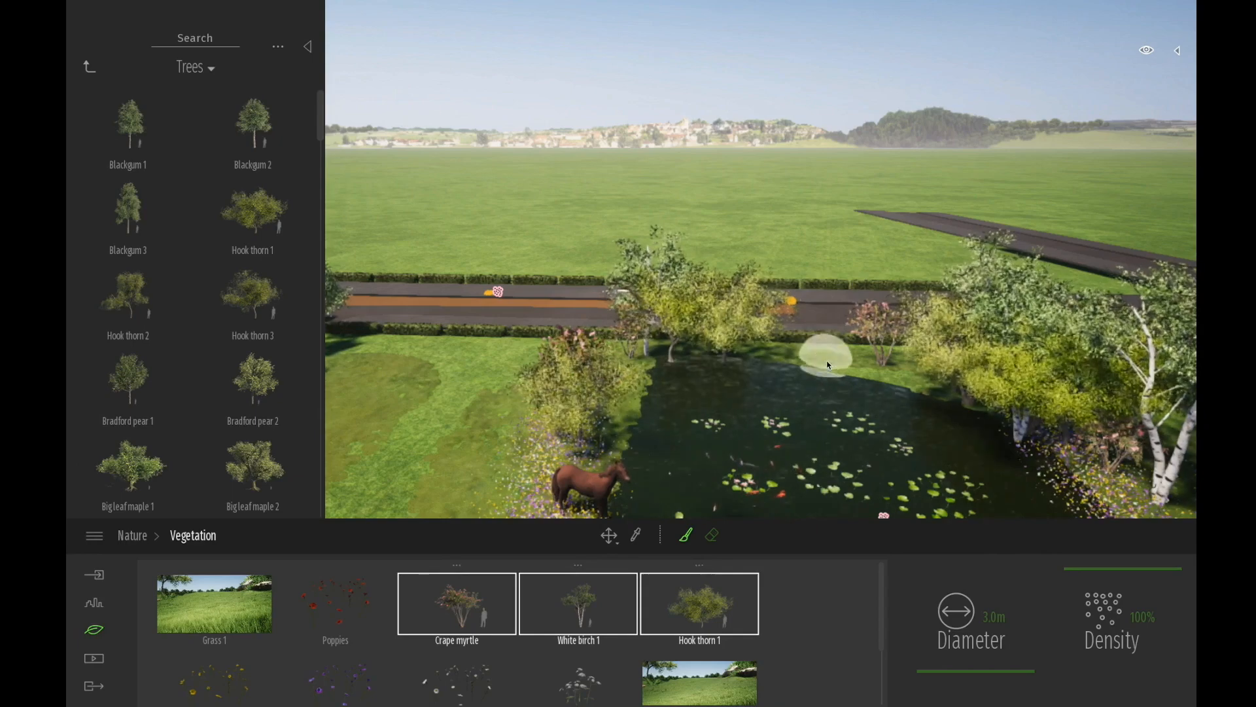
left_click_drag(827, 361, 892, 363)
Step: Add the bushes Japanese angelica 1, Maple shrub 2 and Azalea 1 to the vegetation paint palette
left_click(90, 67)
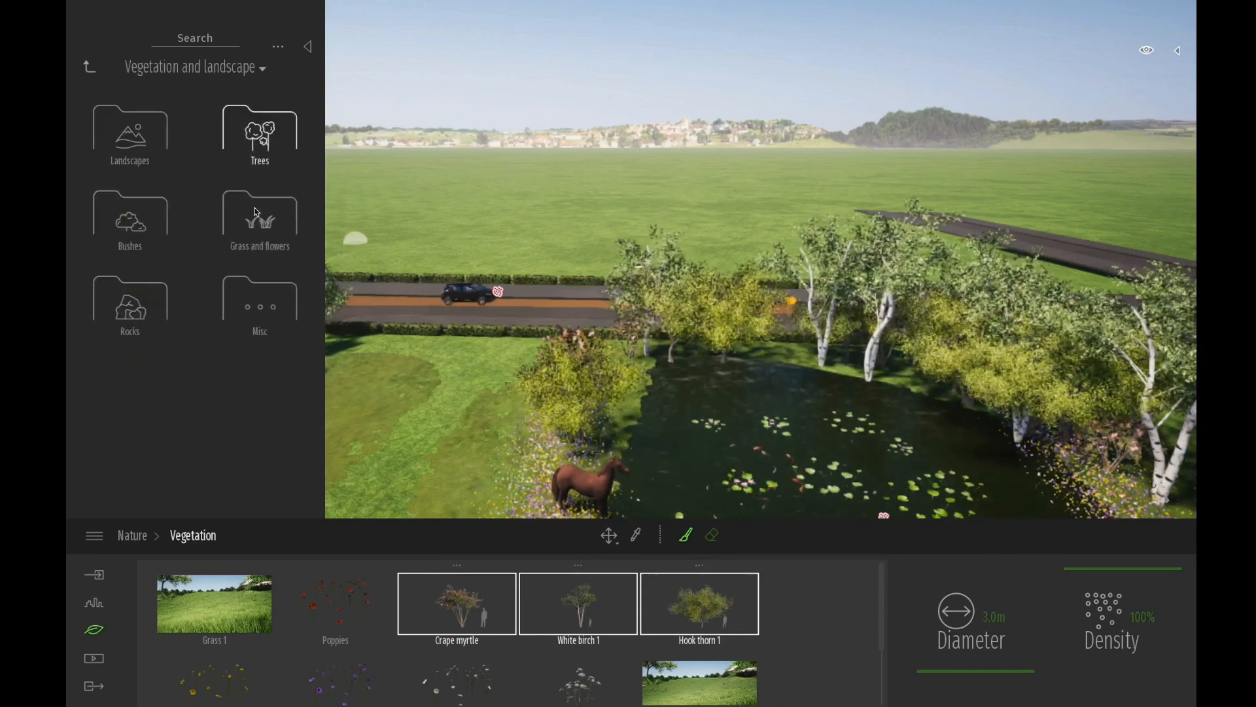
left_click(256, 213)
left_click(90, 66)
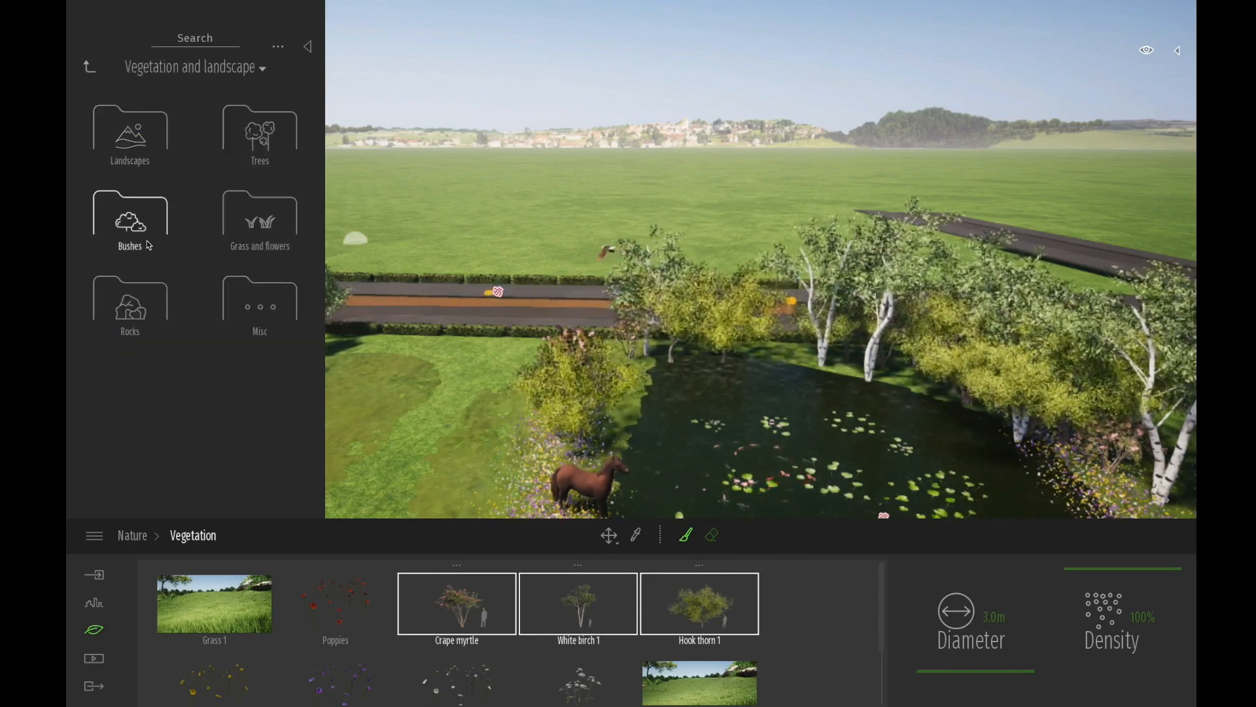
left_click(148, 241)
left_click(744, 689)
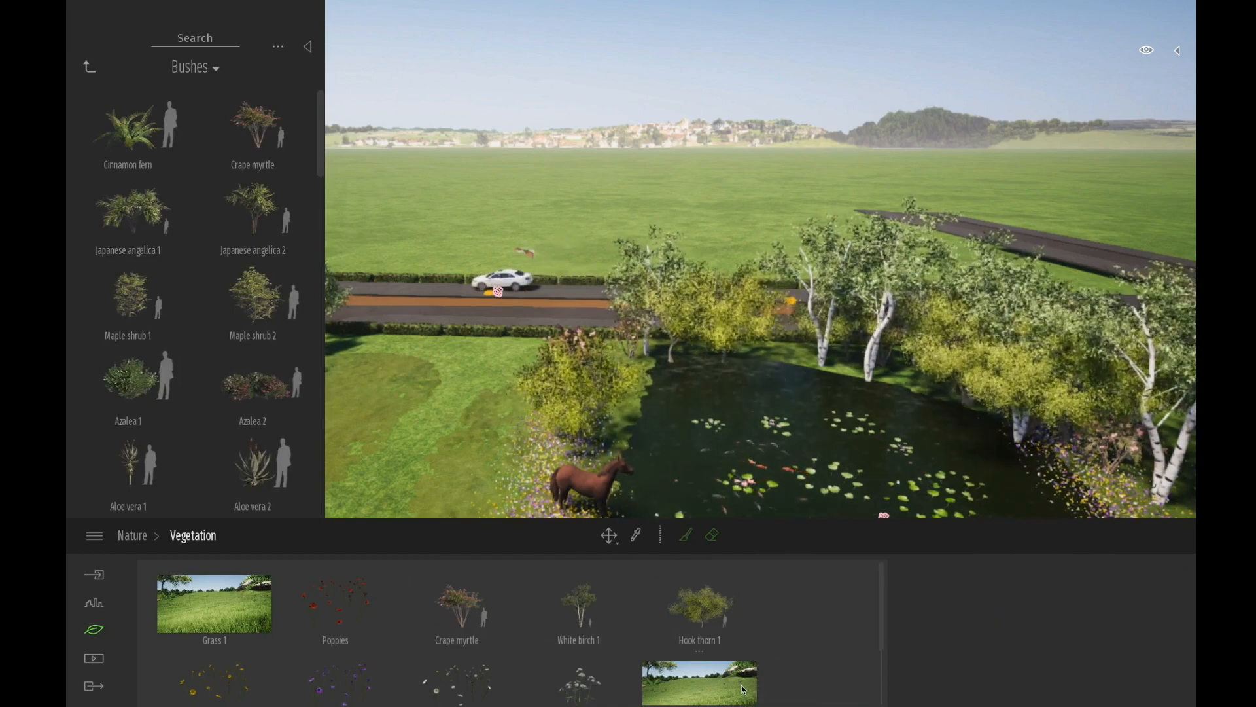
scroll(744, 689, "down", 2)
left_click_drag(256, 298, 467, 695)
left_click_drag(129, 379, 577, 660)
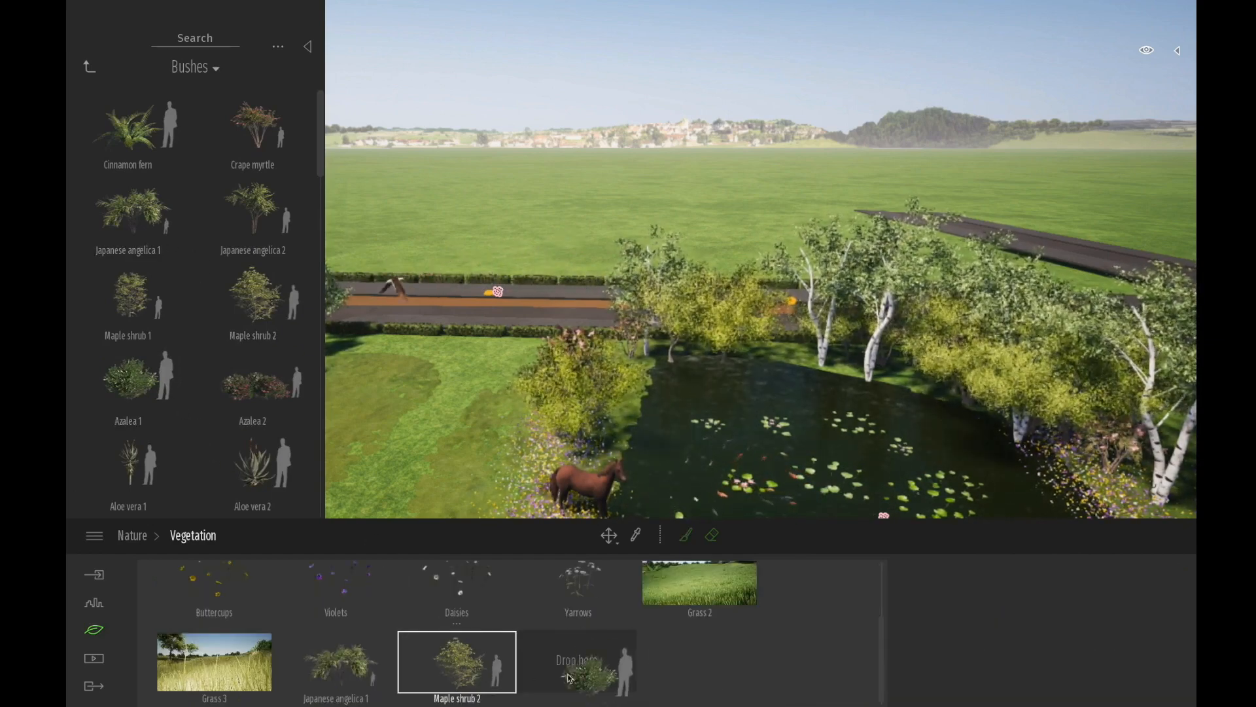
Step: Paint Japanese angelica 1, Maple shrub 2 and Azalea 1 together behind the horse and along the pond bank beyond the large boulder
left_click(376, 671)
left_click(487, 672, "ctrl")
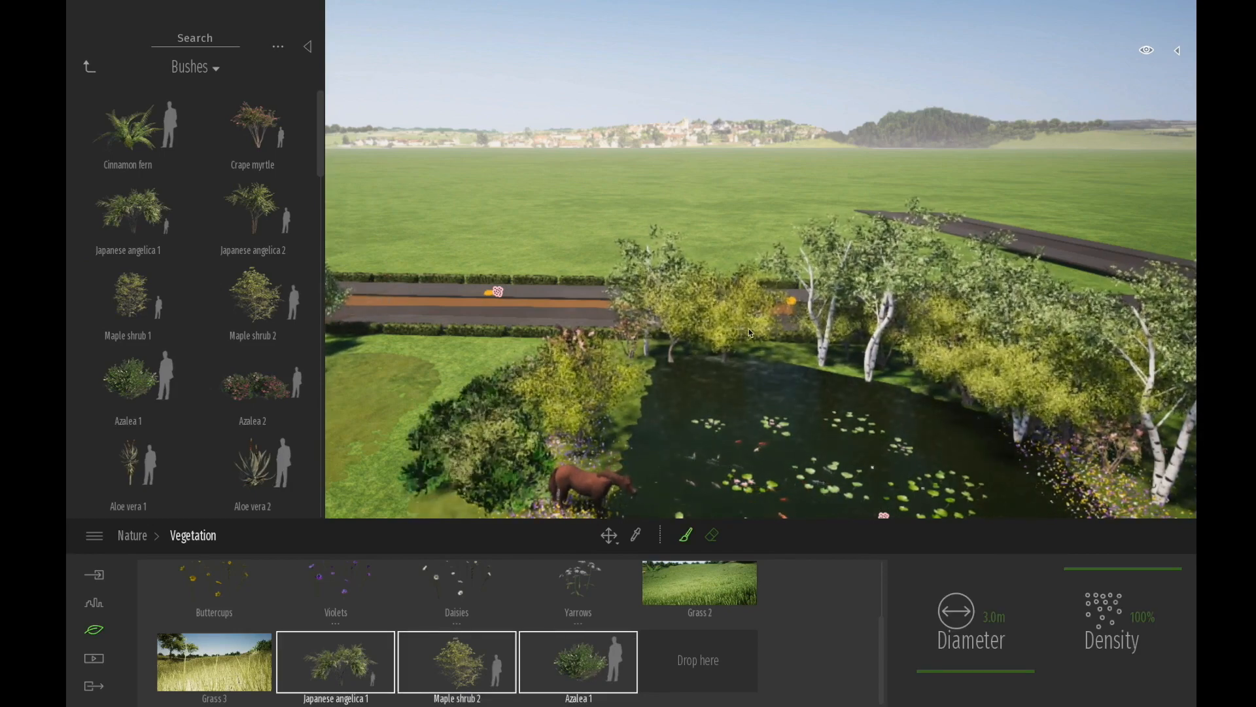
key("q")
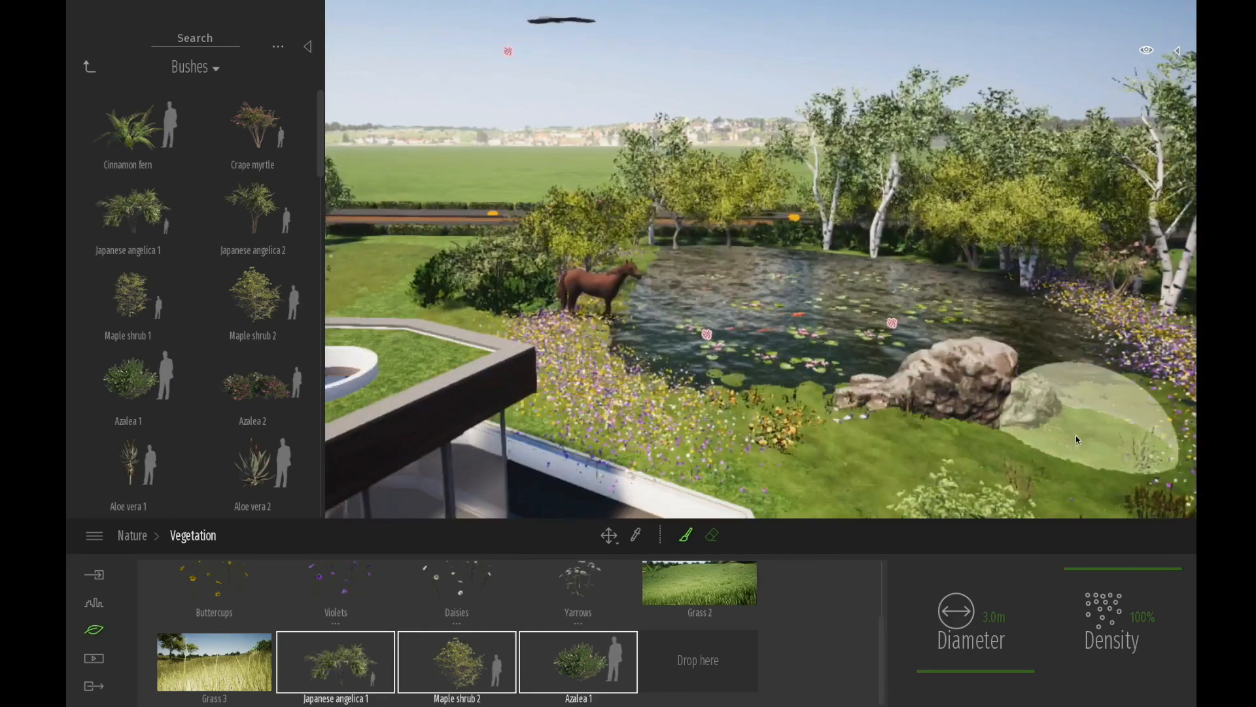
key("d")
left_click(1069, 441)
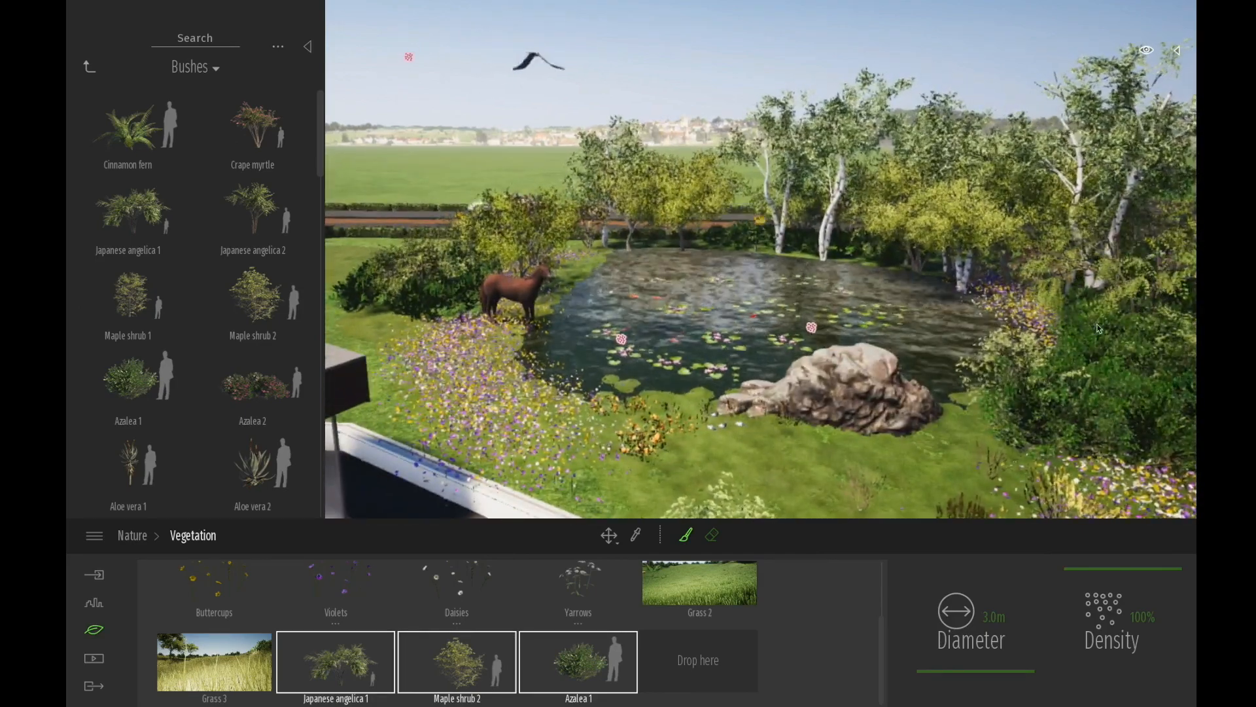
key("a")
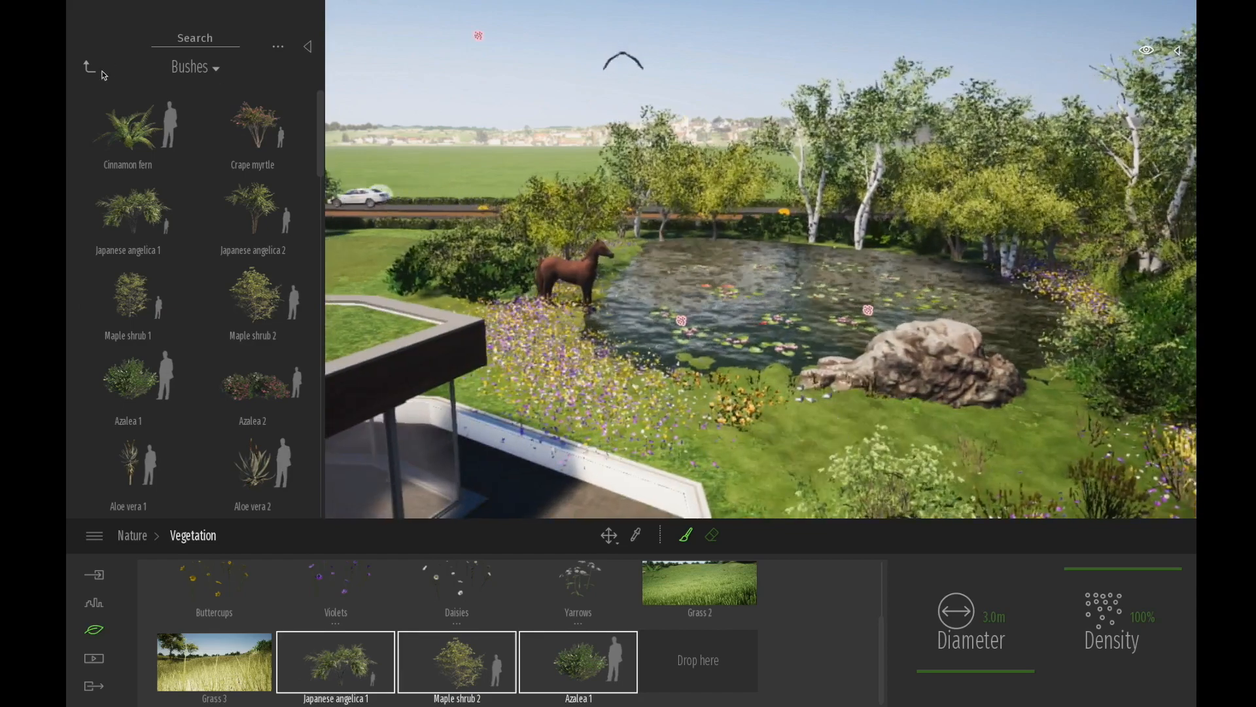
Step: Place Rock 3 beside the large boulder at the pond's edge
left_click(92, 66)
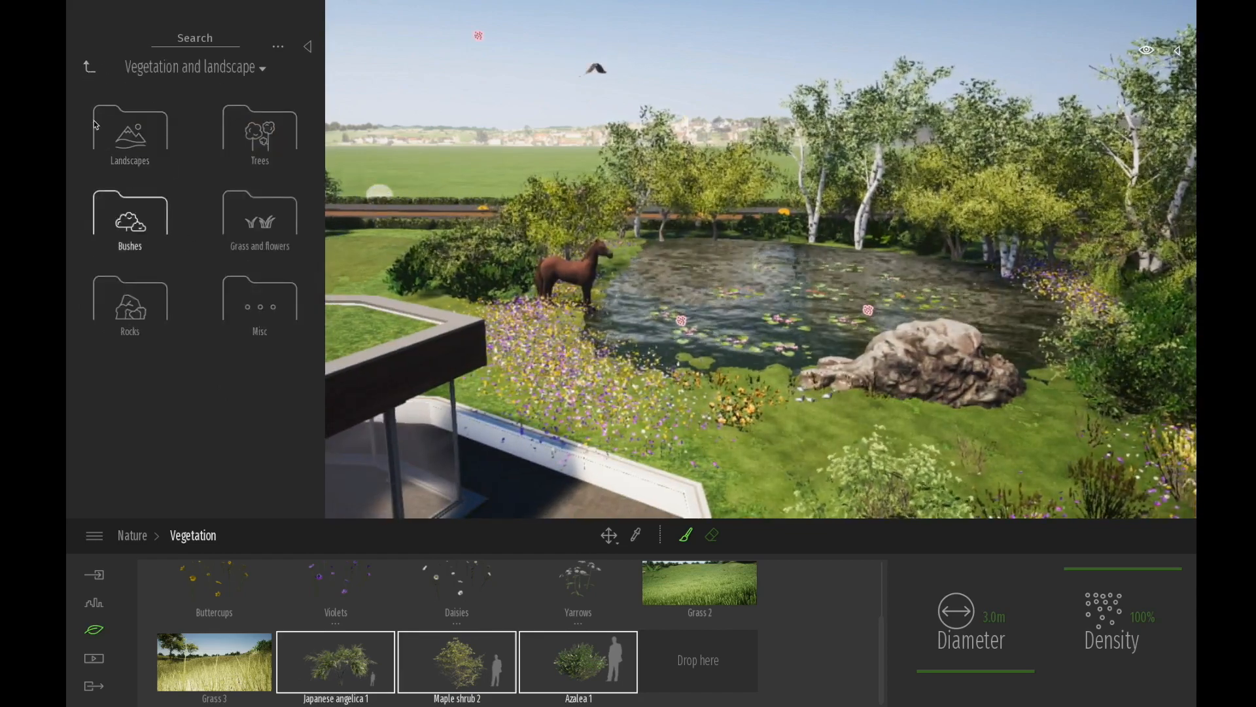
left_click(129, 302)
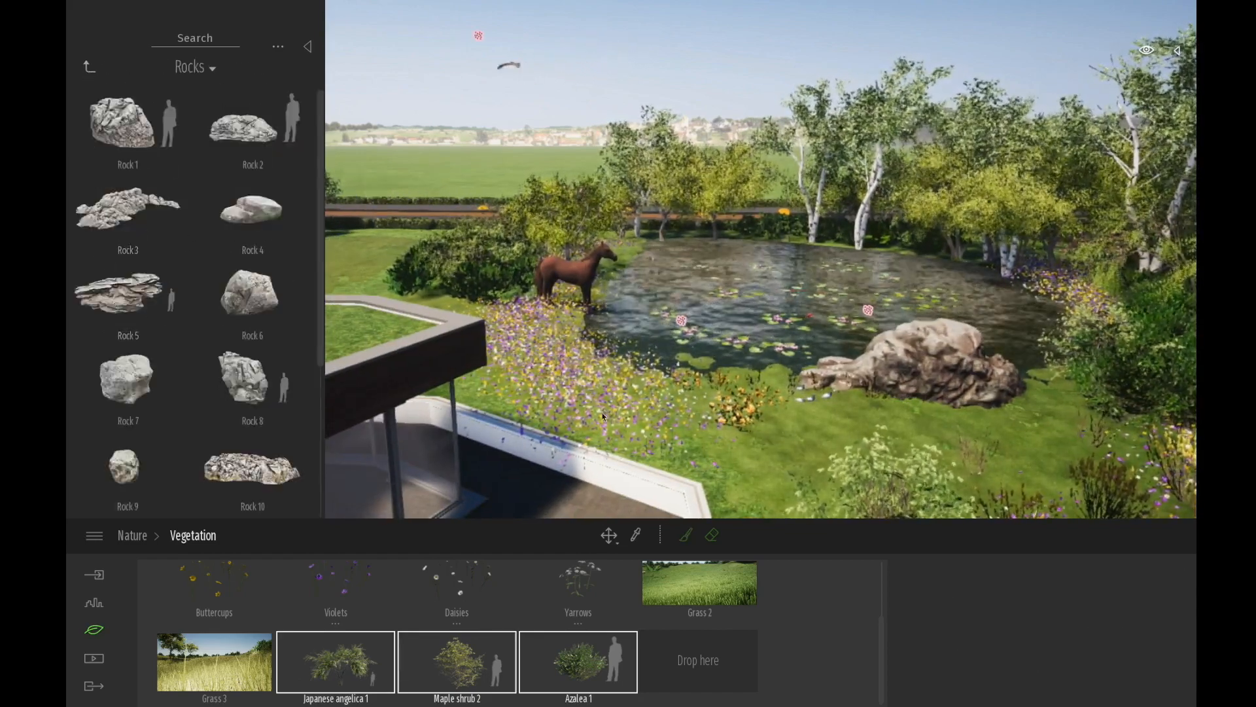
key("Escape")
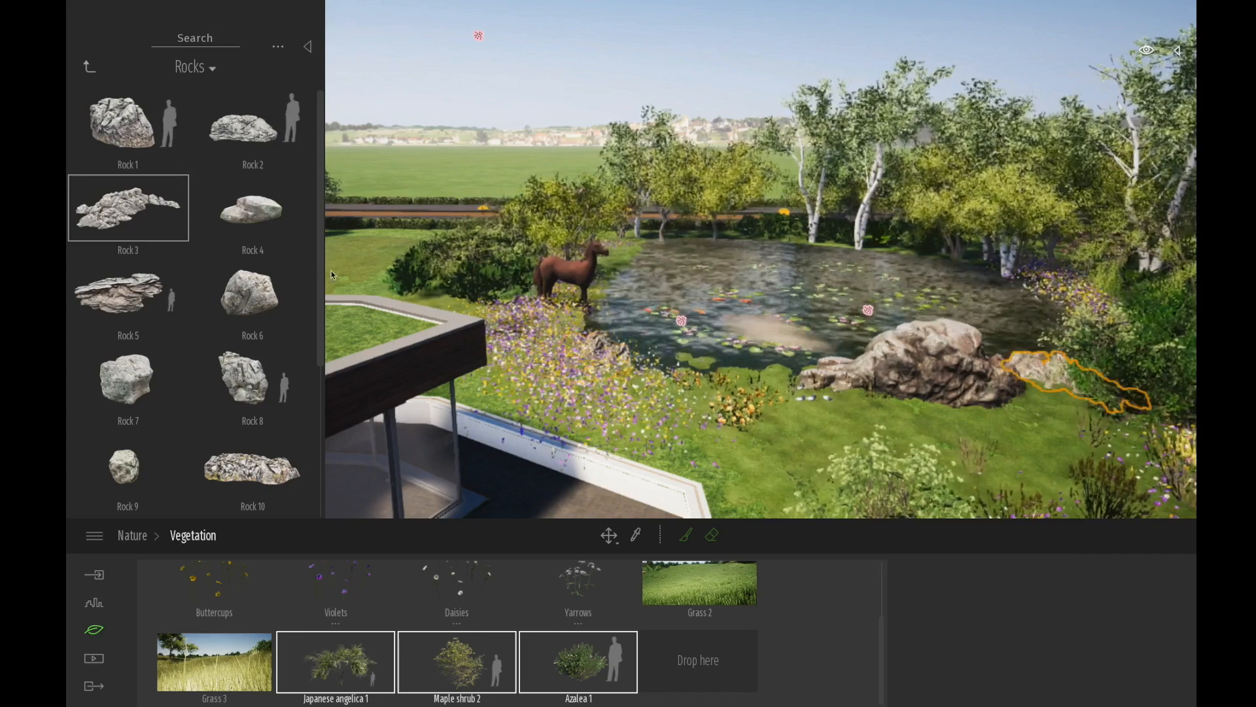
Step: Place patches of DeadLeaves 2 on the paved terrace near the standing people
left_click(95, 72)
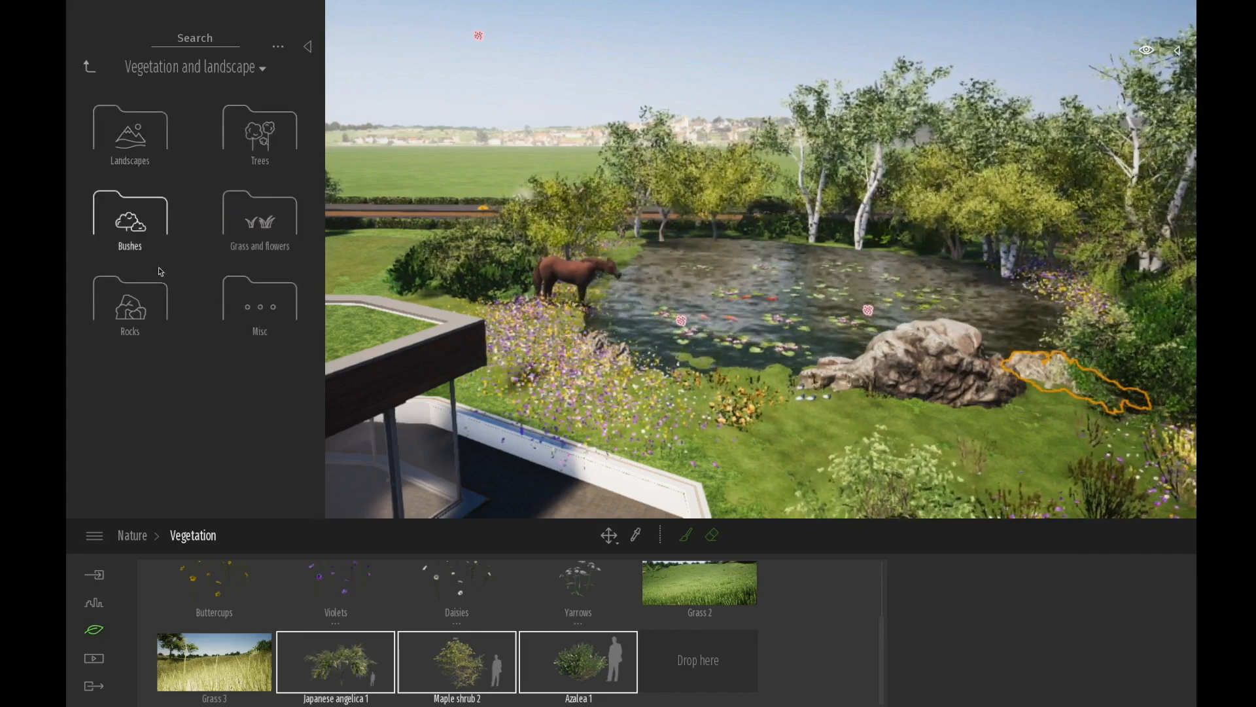
left_click(256, 318)
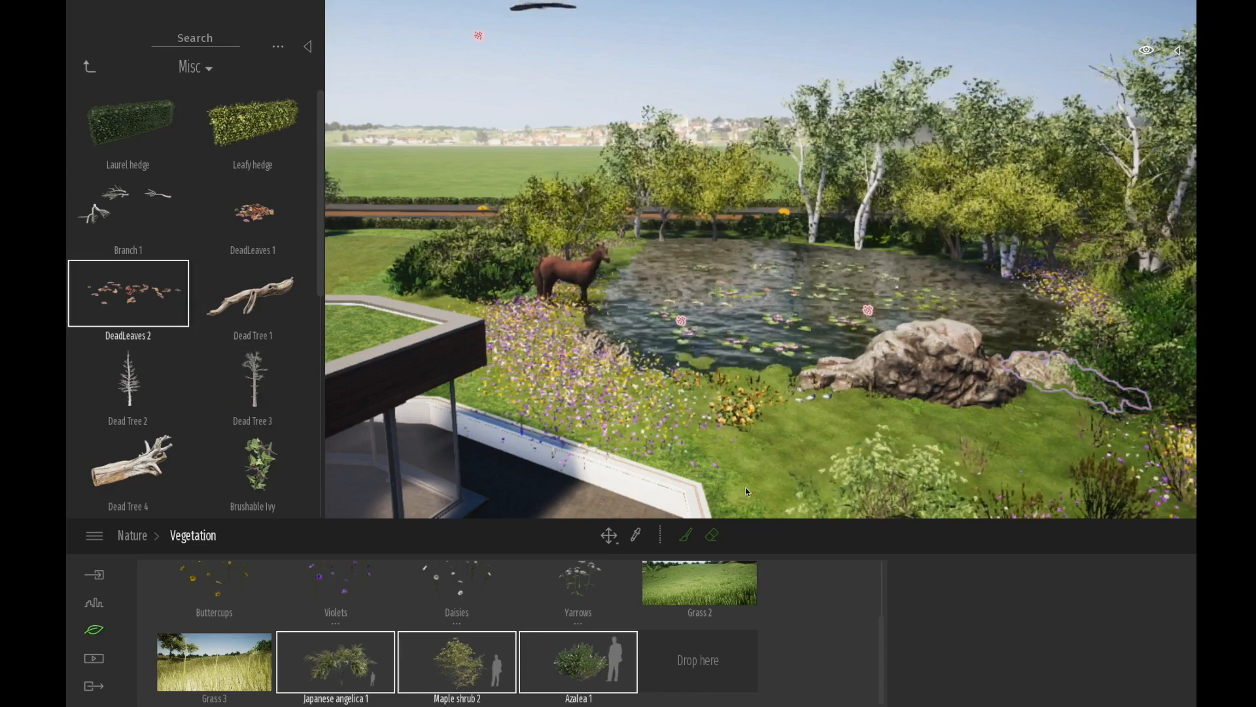
middle_click_drag(617, 471, 630, 466)
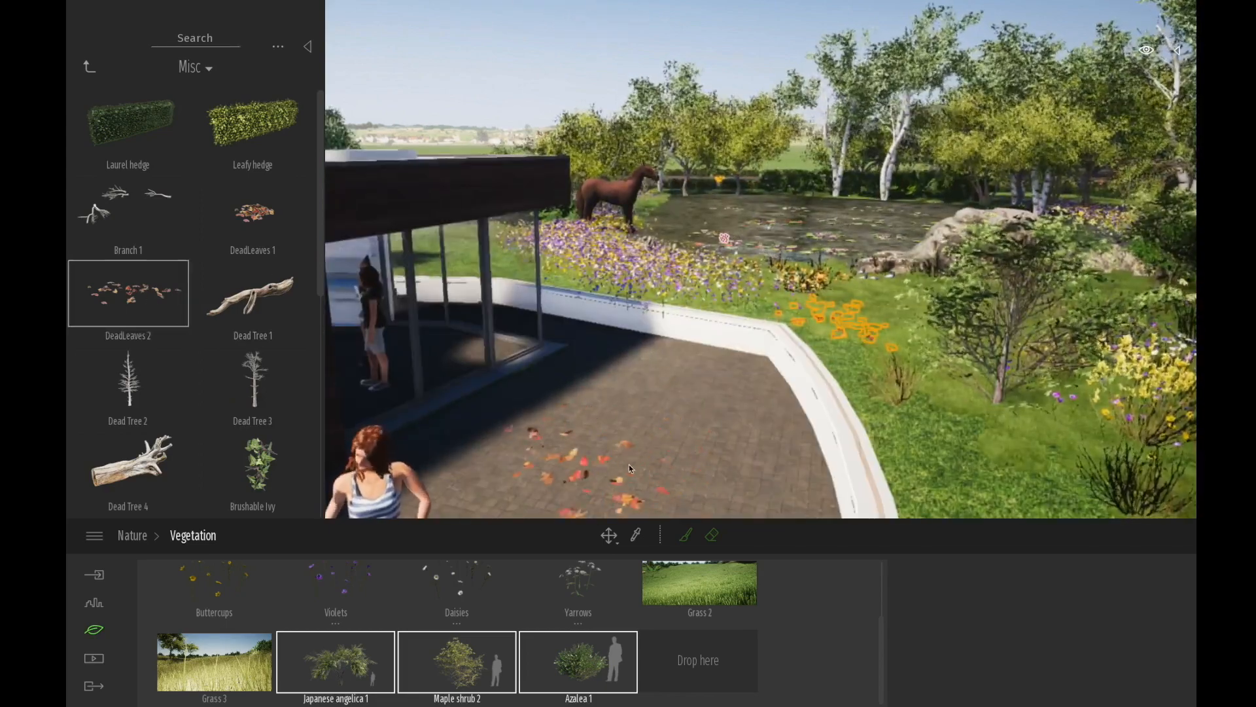
left_click(630, 467)
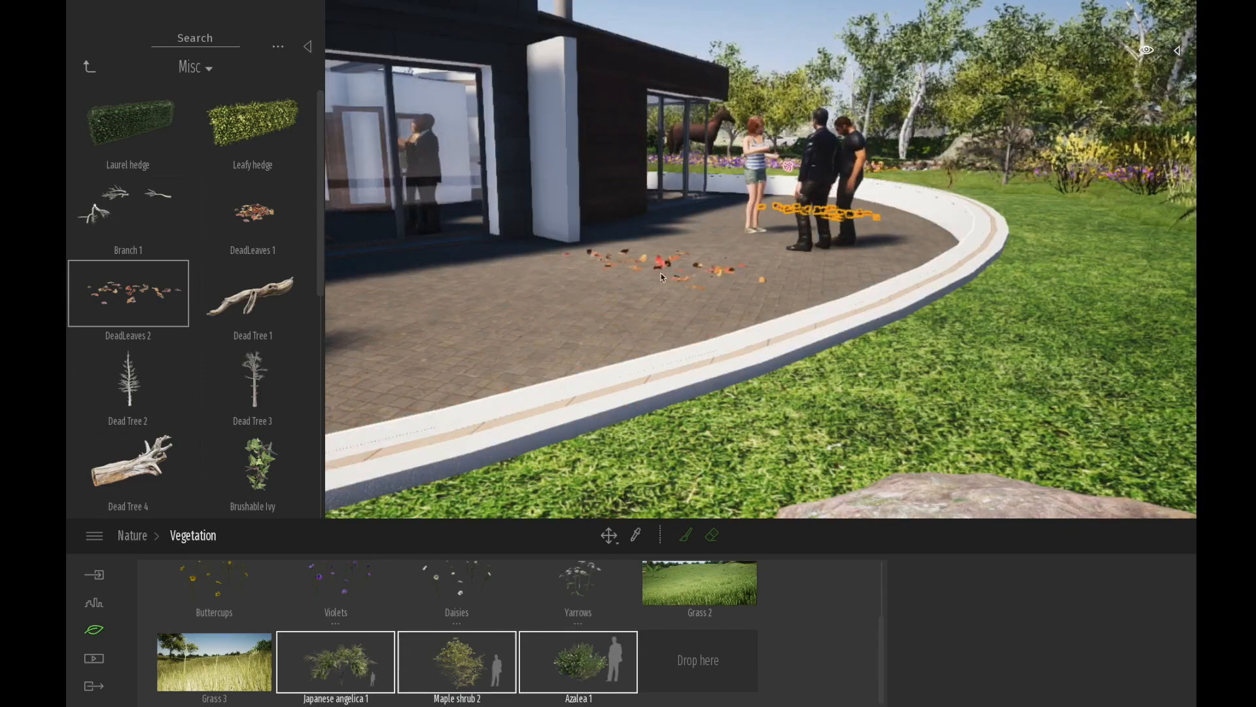
Step: Place another patch of DeadLeaves 2 on the open terrace paving closer to the glass doors
left_click(633, 284)
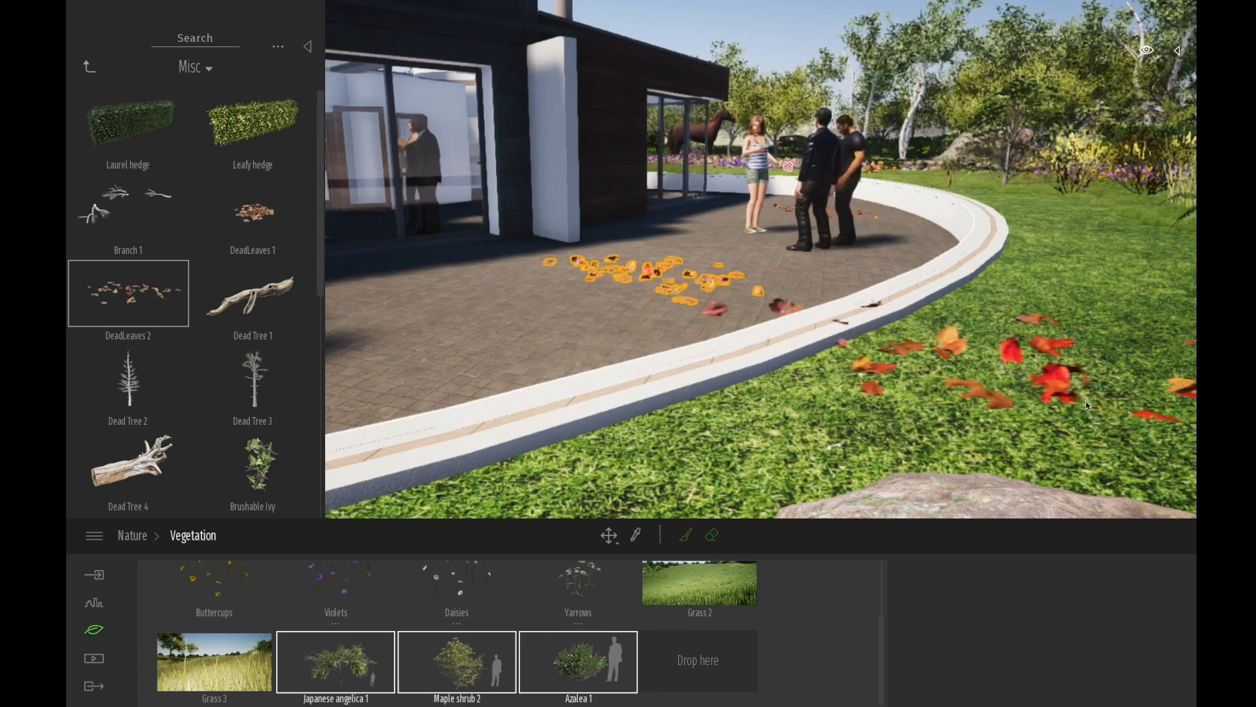
Step: Paint Grass 2 over the lawn around the boulder and along the terrace wall, using a 2 m brush diameter
left_click(705, 587)
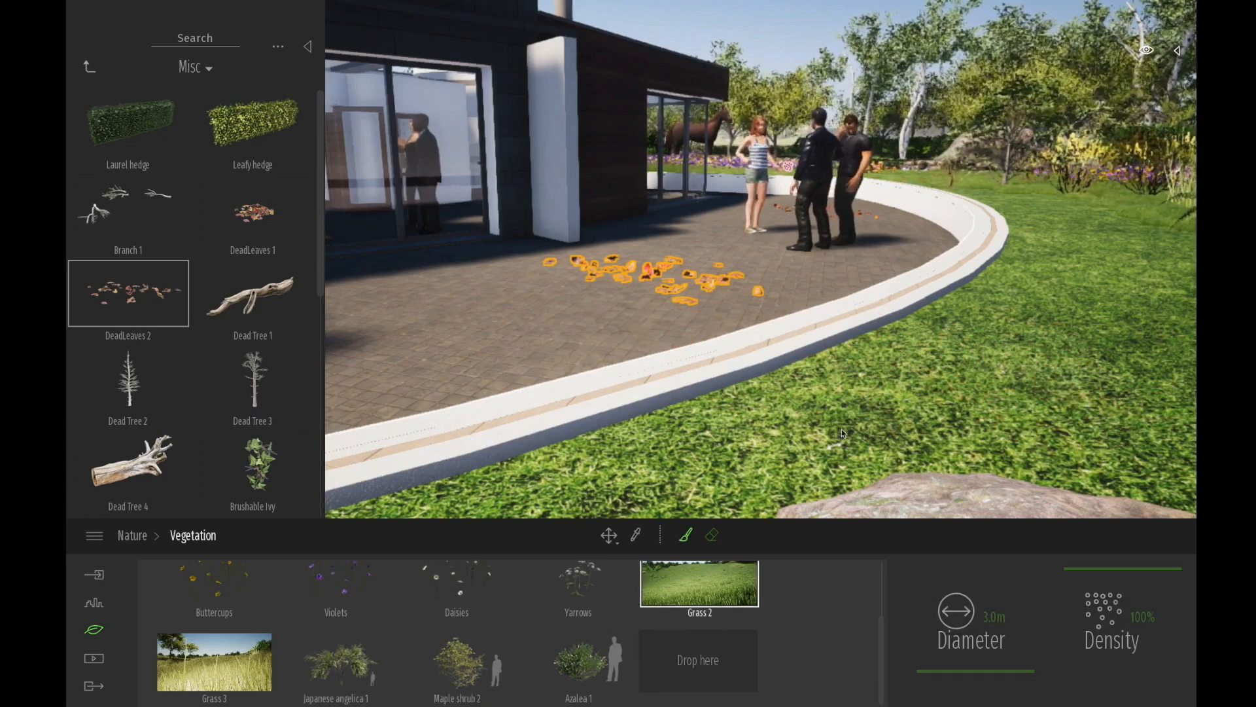
scroll(894, 396, "down", 5)
scroll(894, 398, "up", 3)
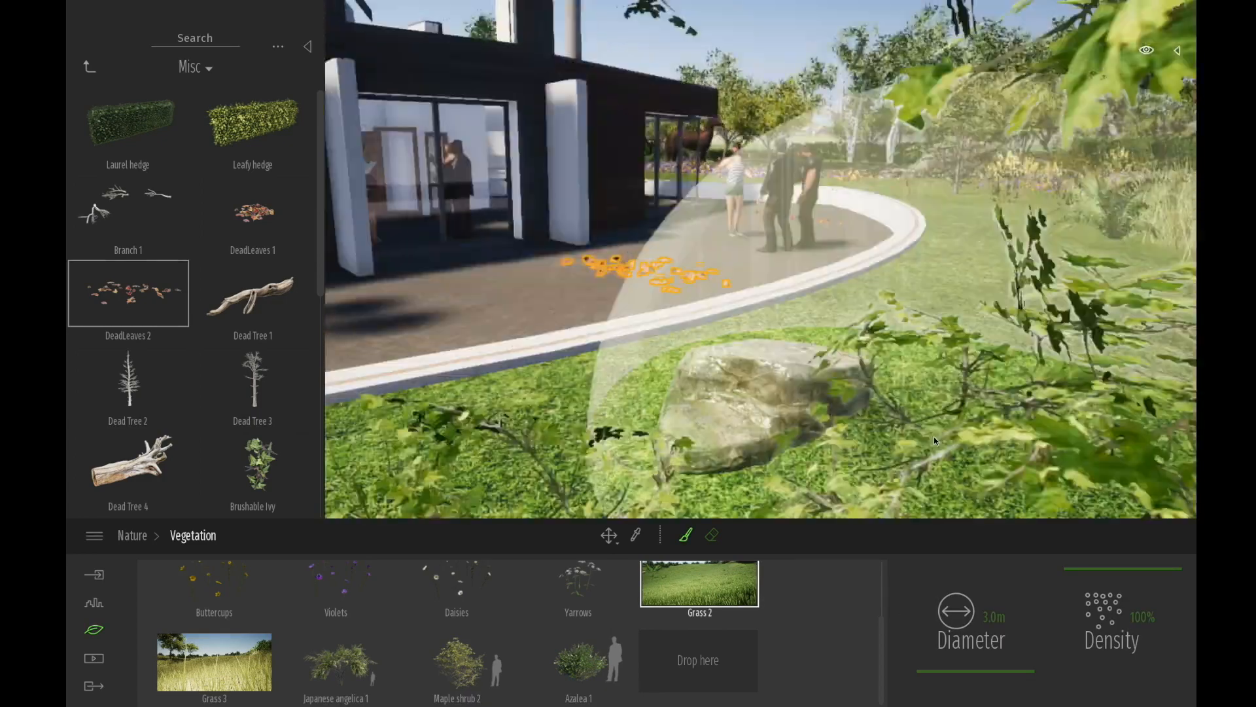
left_click_drag(980, 672, 978, 668)
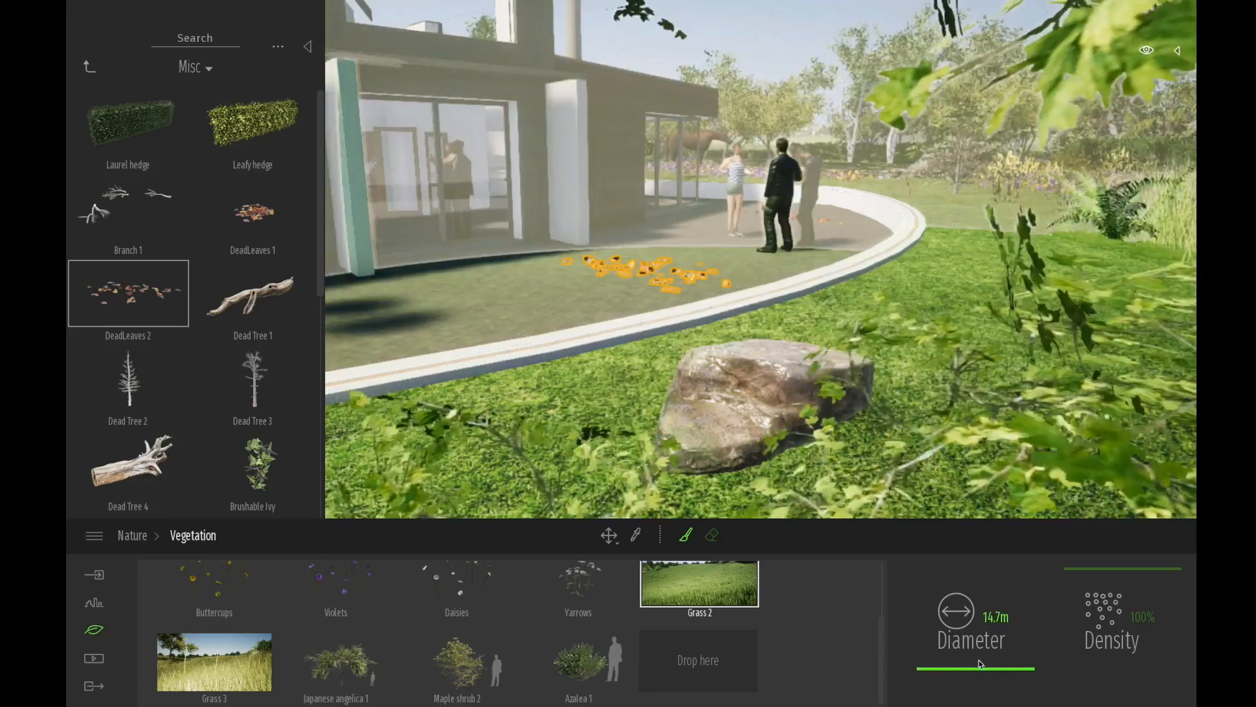
left_click(1002, 617)
type("3")
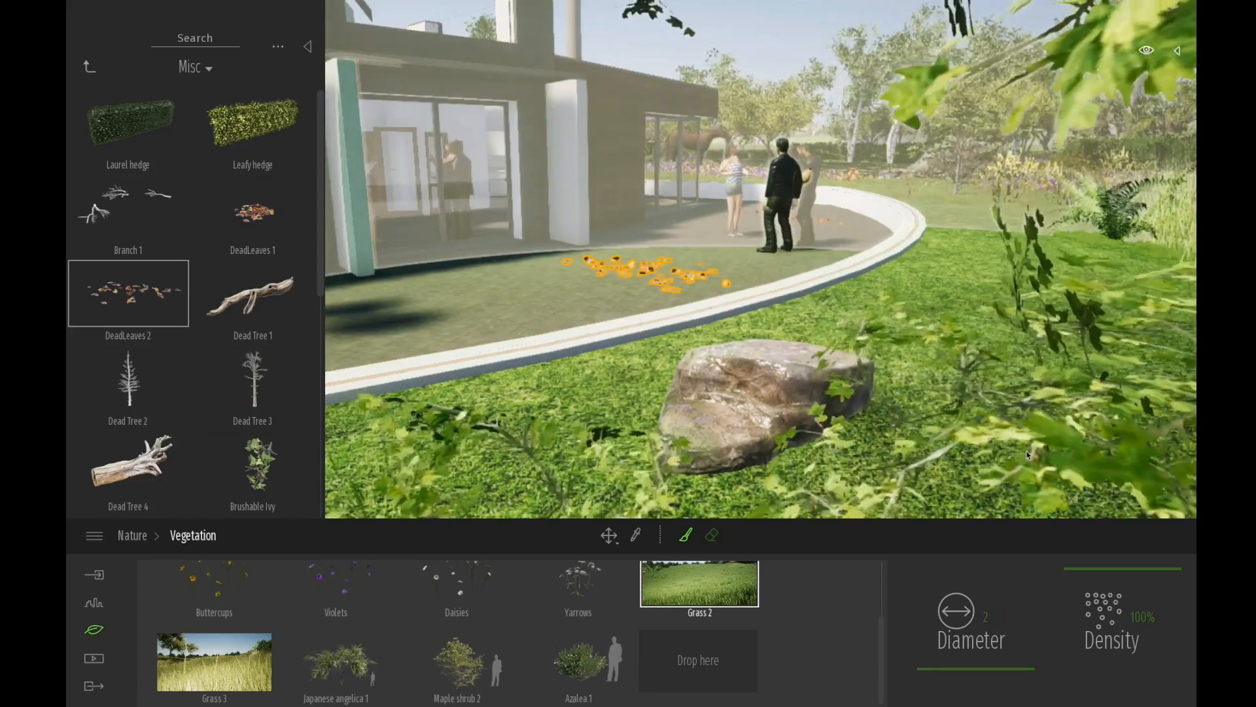
key("Return")
scroll(1052, 258, "up", 2)
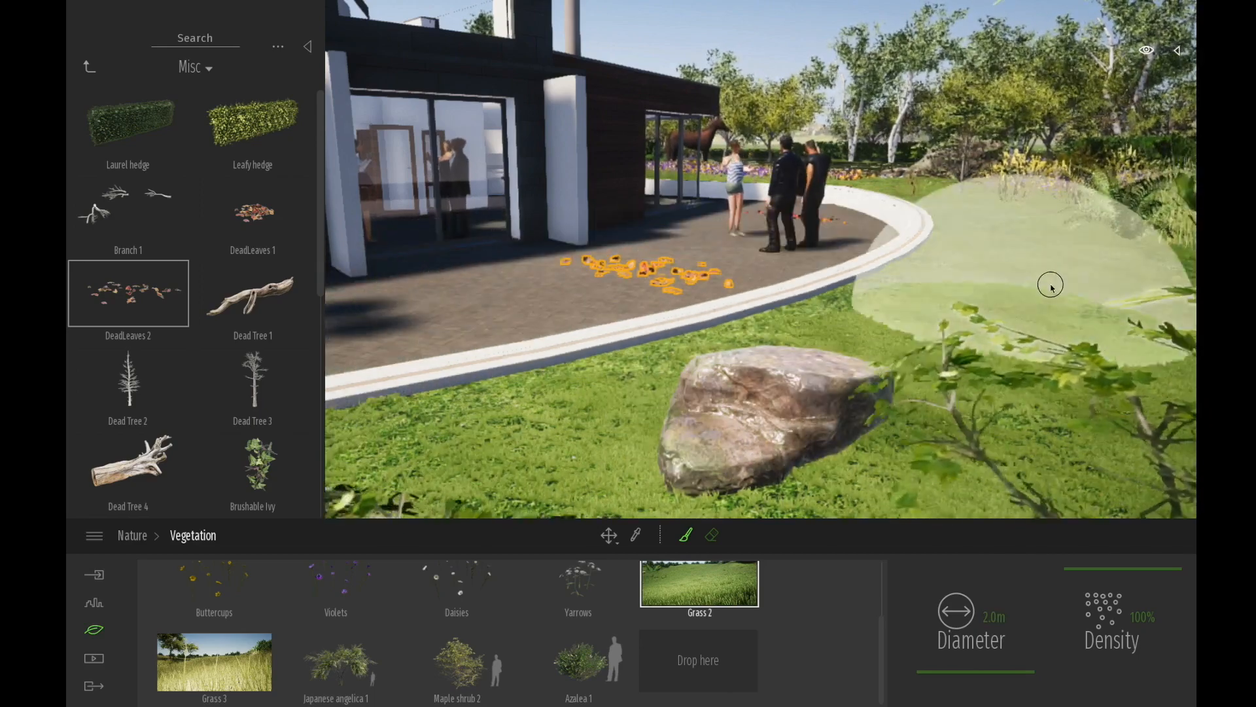
middle_click_drag(978, 217, 1070, 191)
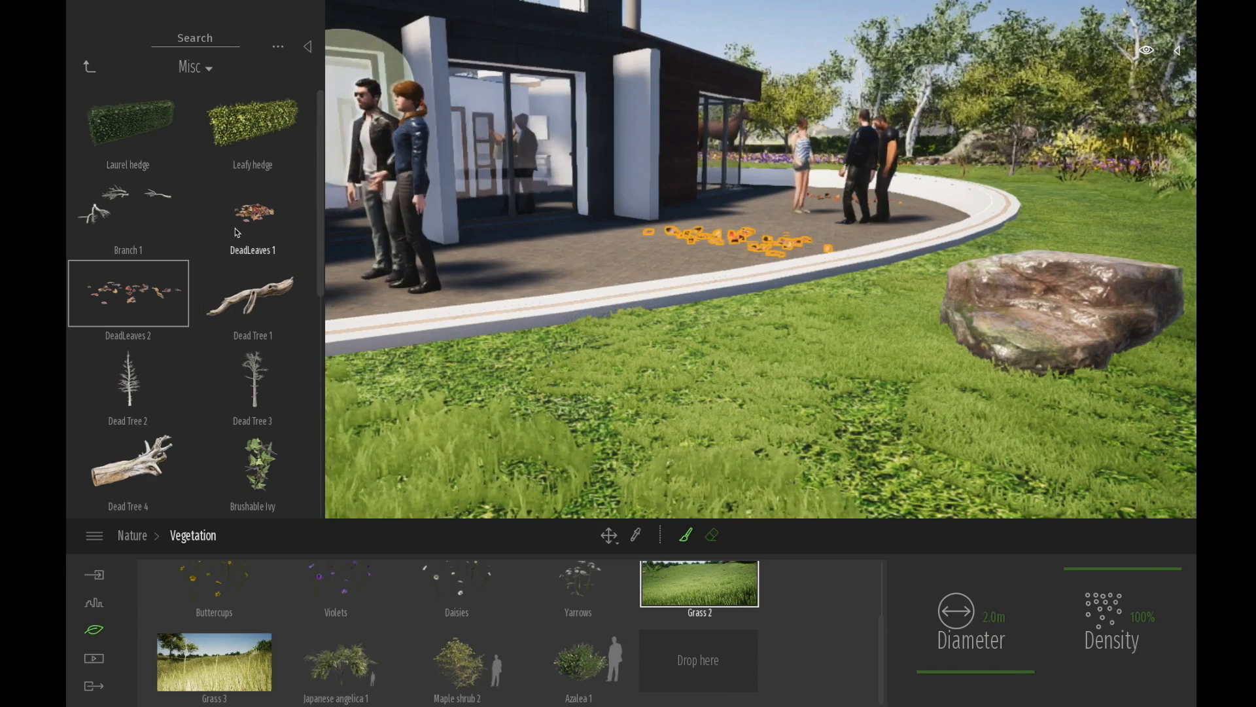
Step: Place a pile of DeadLeaves 1 on the terrace beside the standing couple
left_click_drag(255, 220, 490, 273)
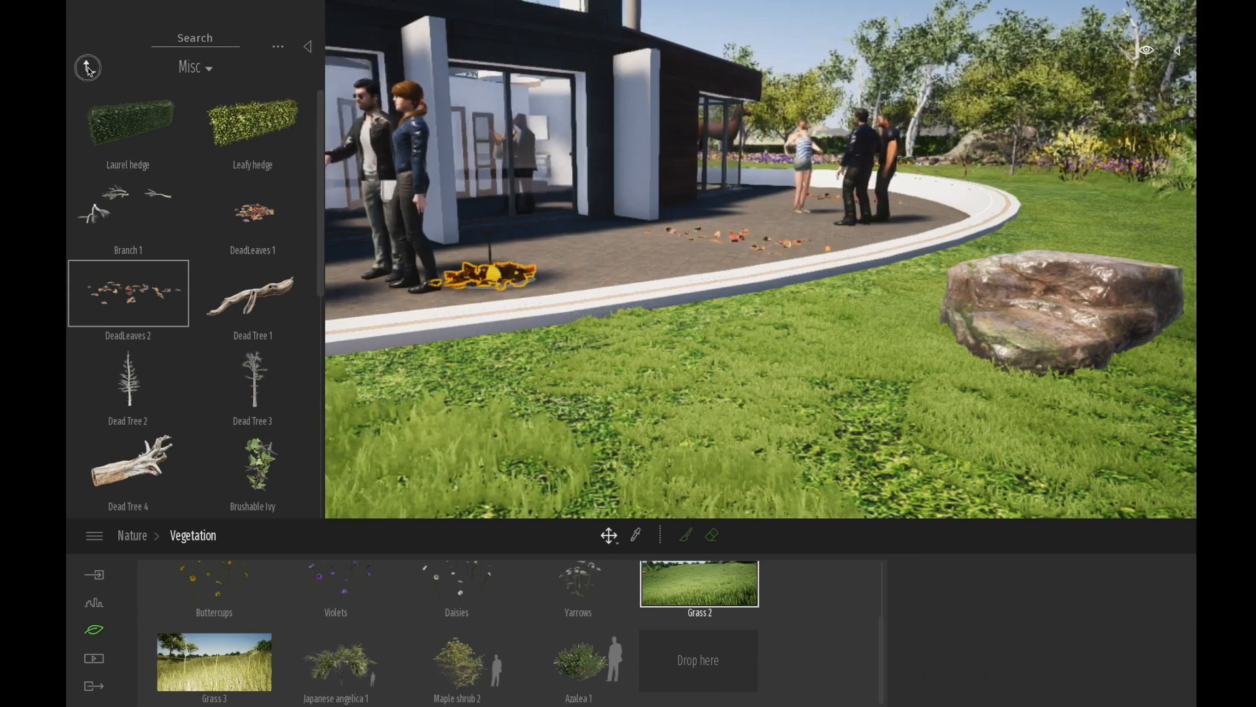
Step: Place several Broom snakeweed 3 bushes on the lawn between the curved terrace wall and the tall grass
left_click(88, 68)
left_click(136, 234)
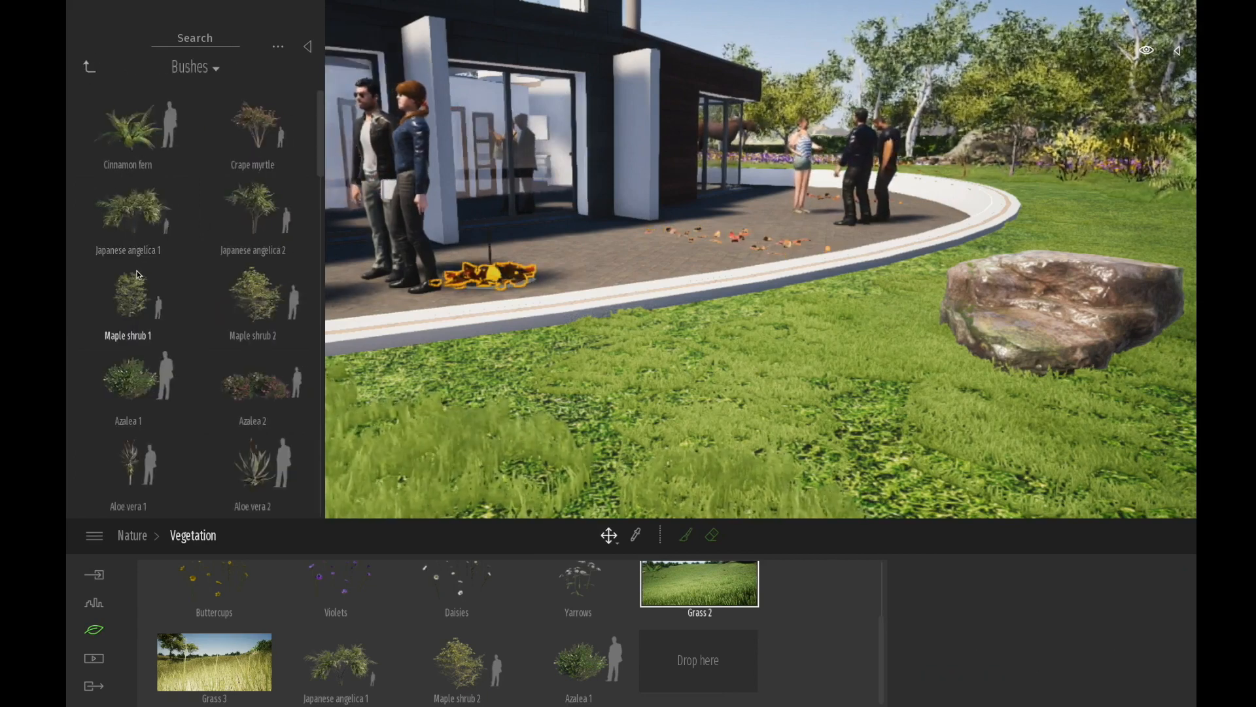
scroll(138, 274, "down", 5)
left_click_drag(128, 399, 422, 389)
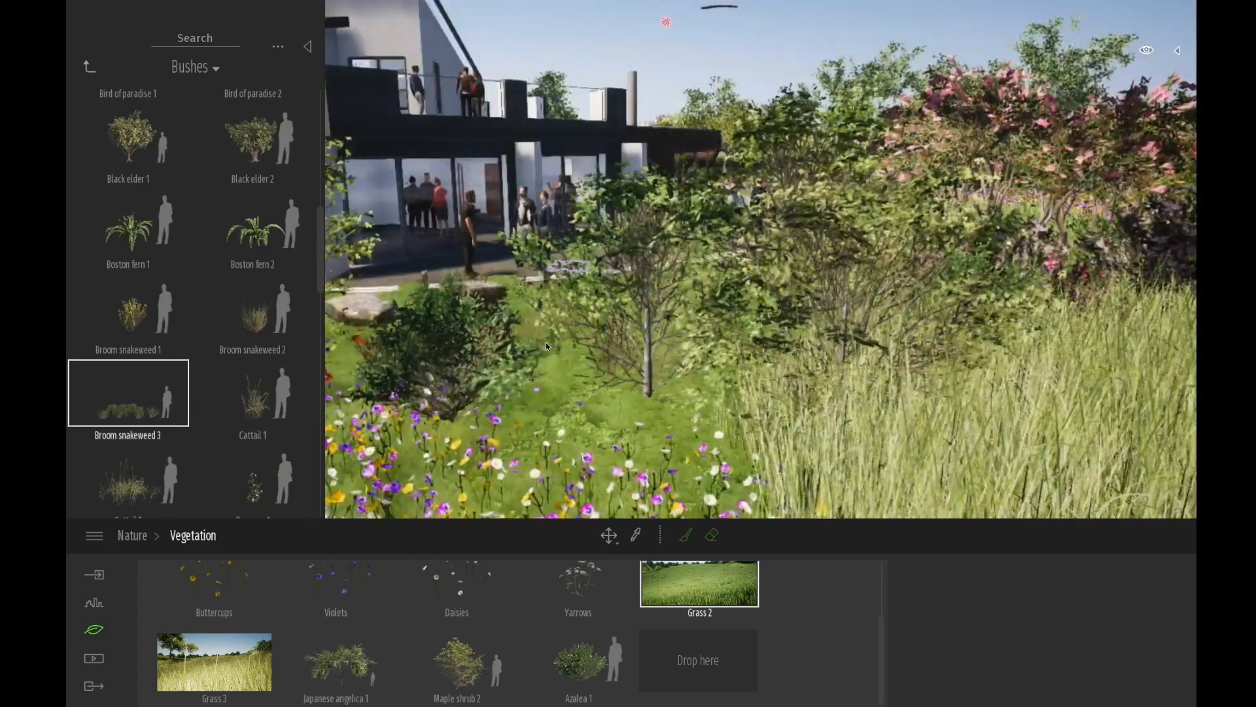
middle_click_drag(546, 346, 484, 510)
scroll(887, 343, "up", 2)
scroll(941, 367, "down", 4)
scroll(941, 367, "down", 3)
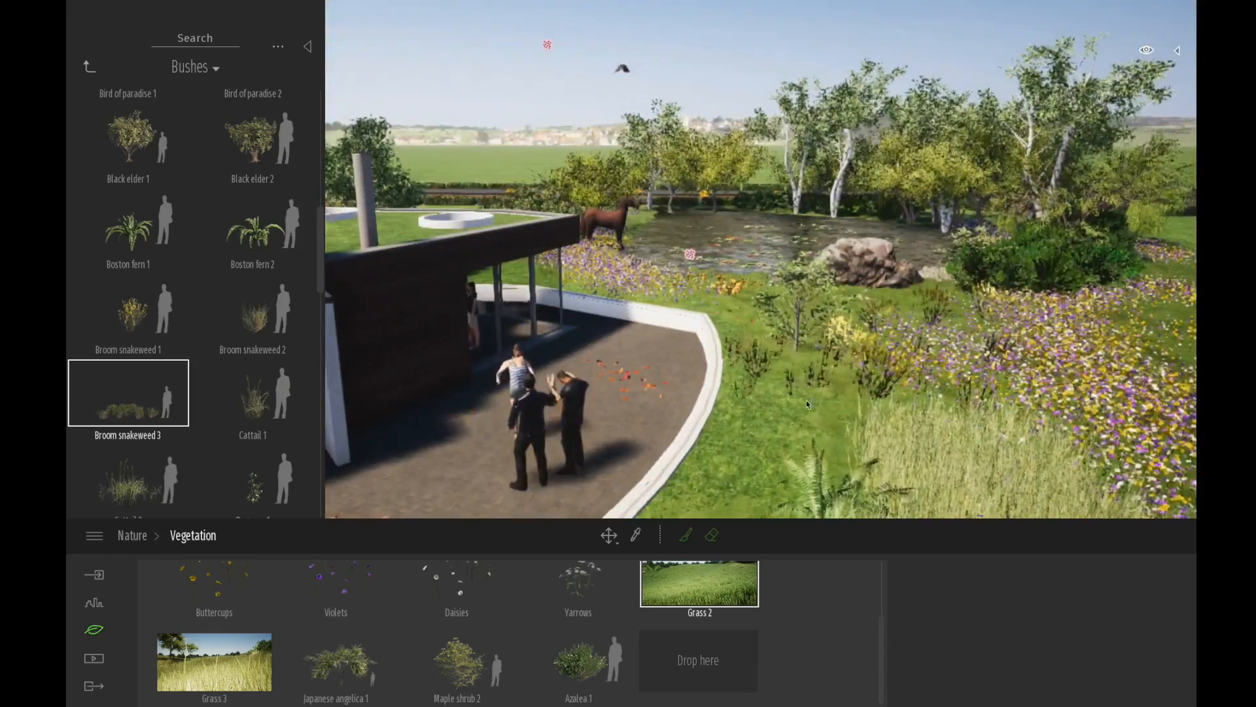
left_click(836, 438)
left_click(831, 485)
middle_click_drag(822, 454, 851, 435)
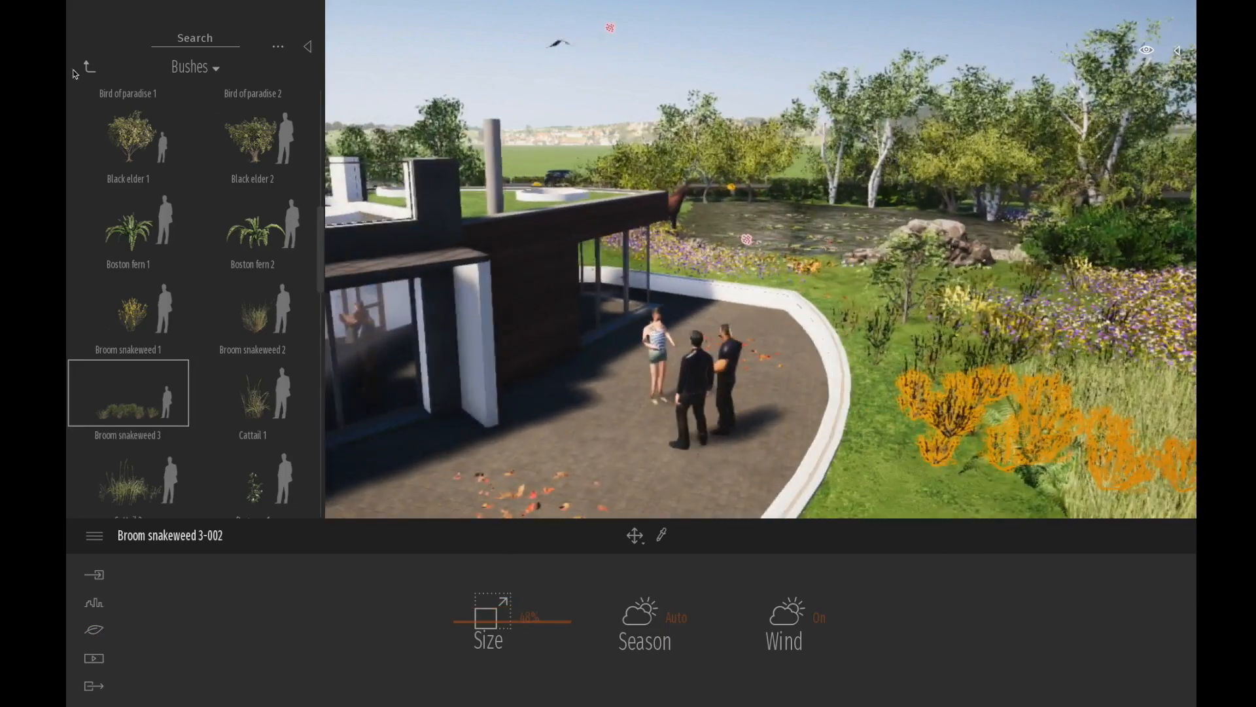
Step: Place the Archimeda table and chairs from the living room furniture on the terrace near the standing group
left_click(89, 66)
left_click(88, 66)
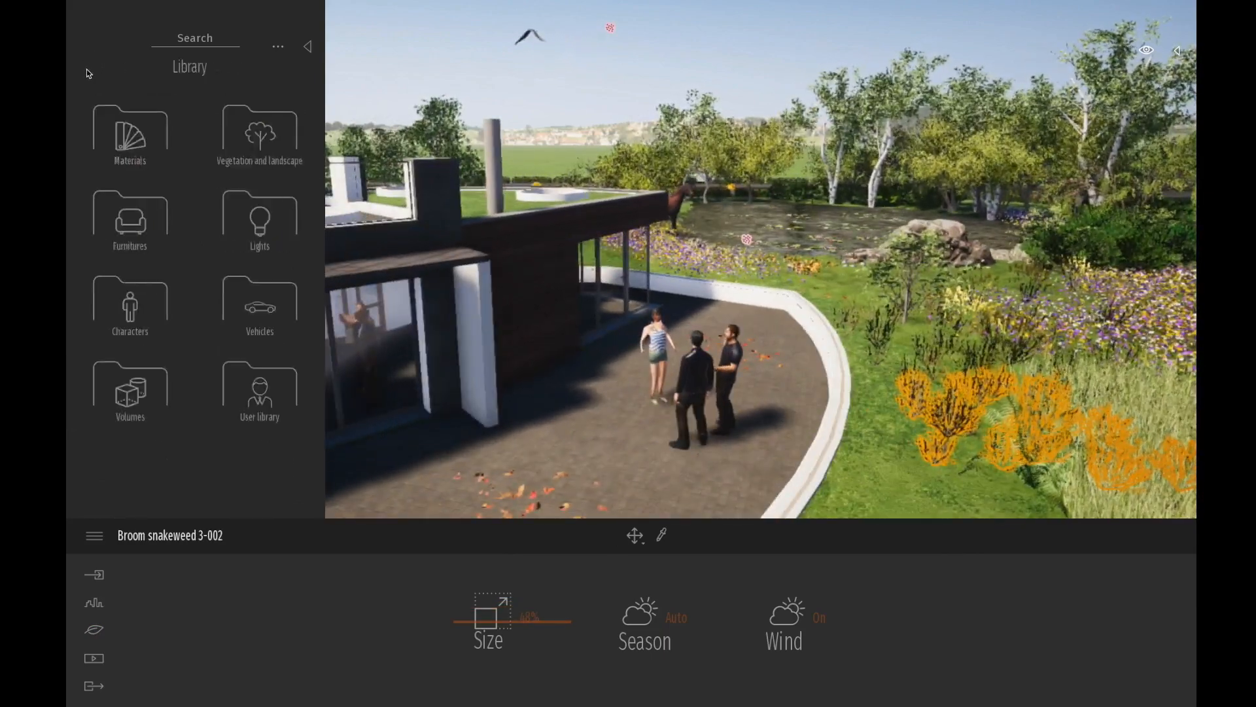
left_click(135, 222)
left_click(145, 147)
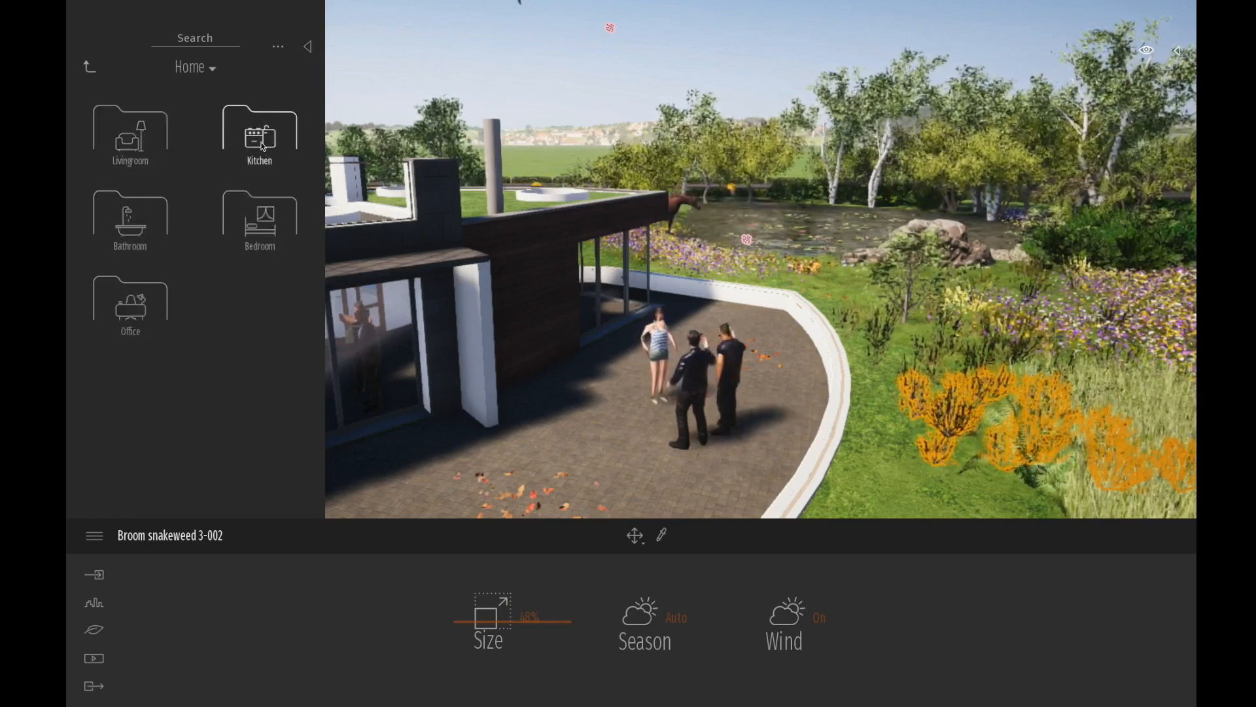
left_click(238, 142)
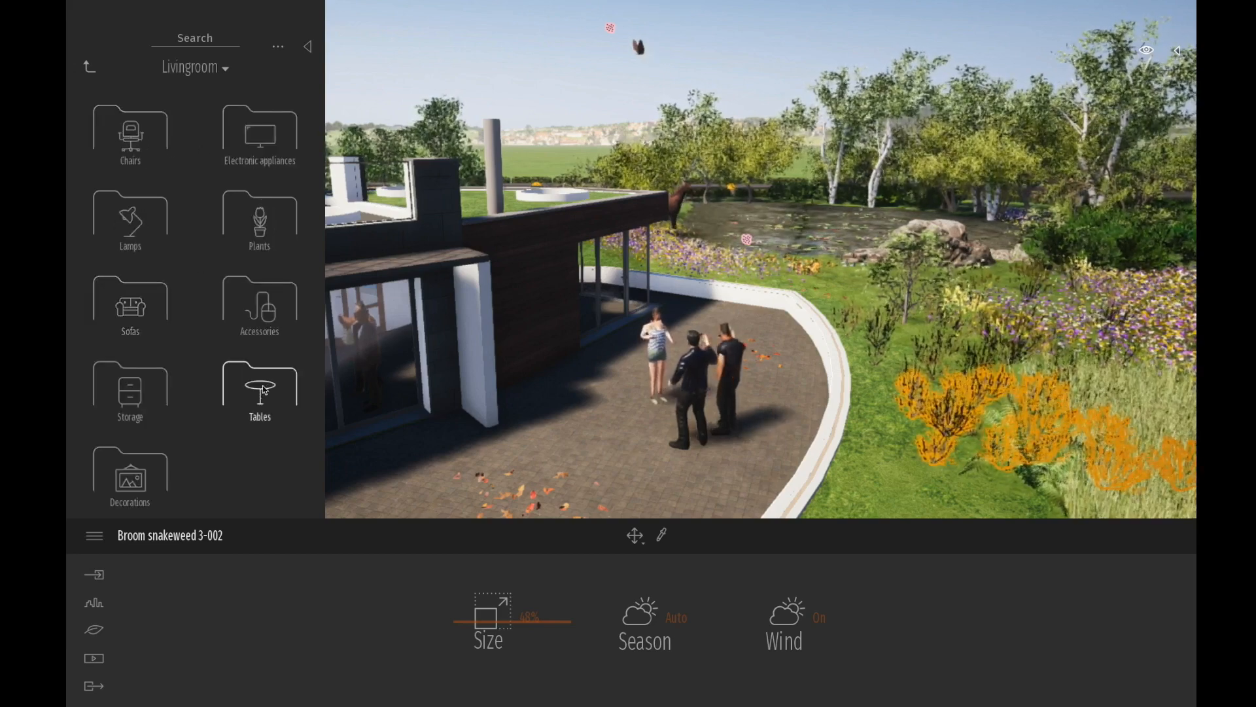
left_click(261, 390)
left_click(128, 208)
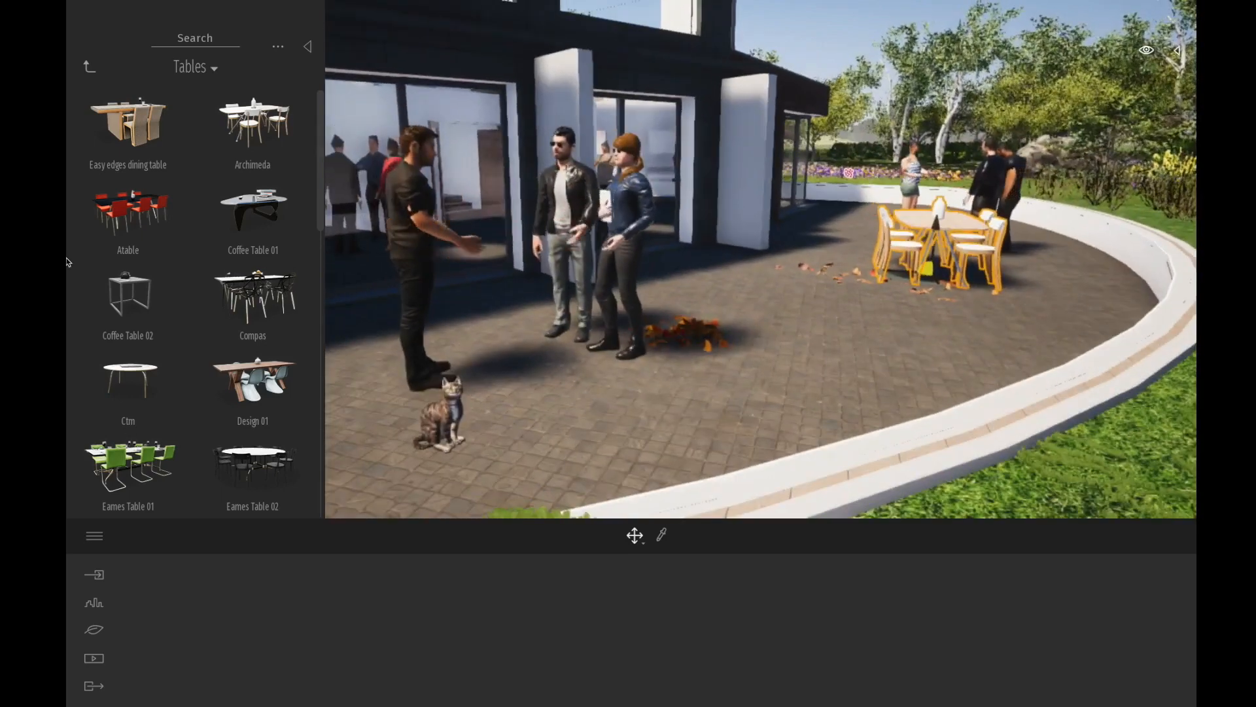
scroll(195, 393, "down", 3)
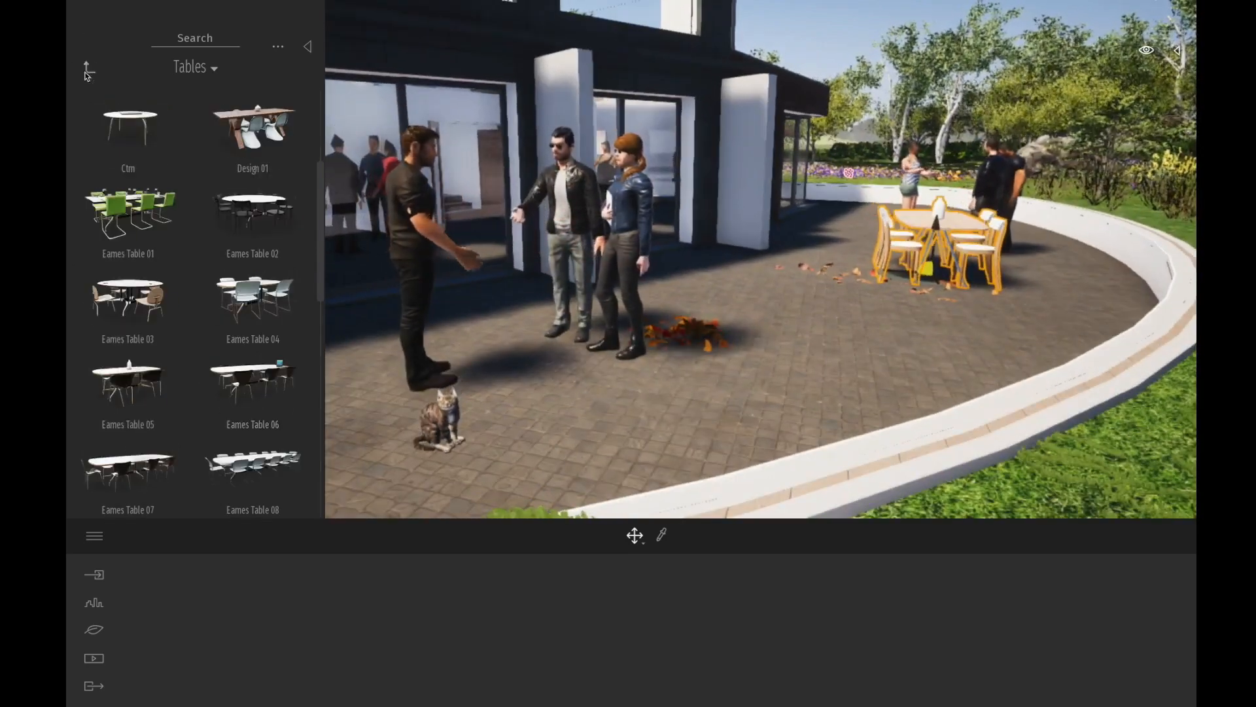
left_click(86, 72)
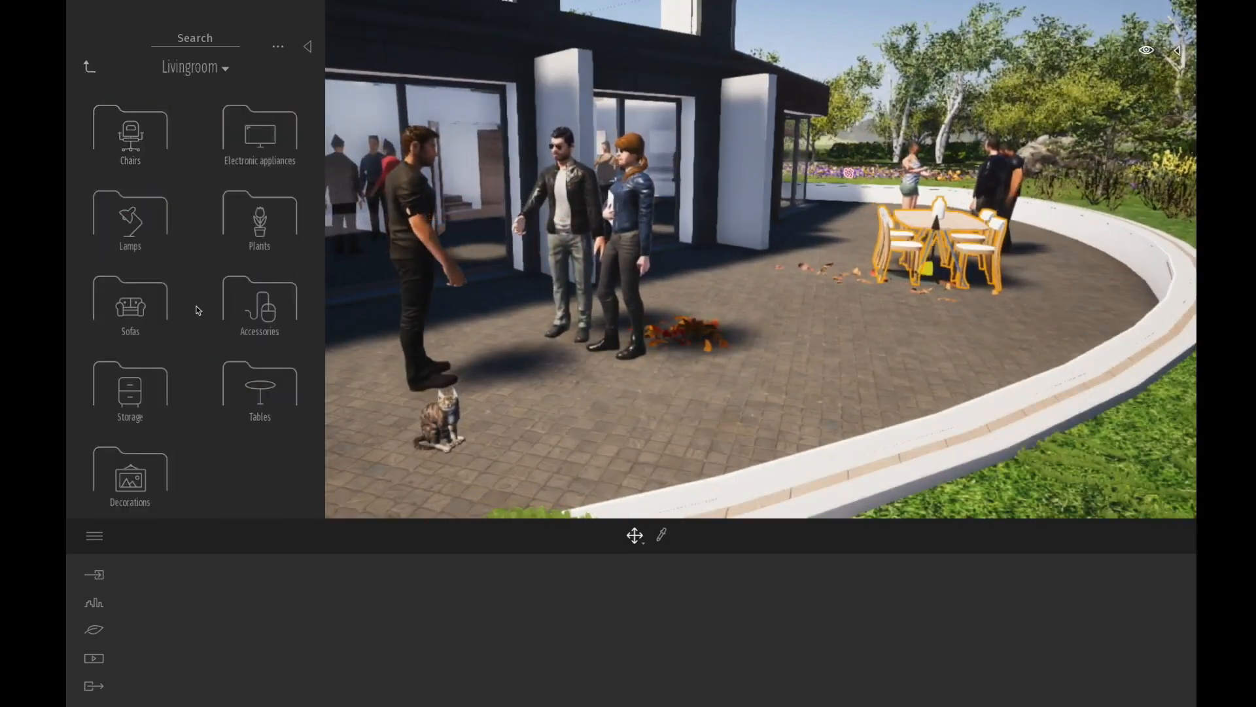
left_click(85, 72)
left_click(82, 61)
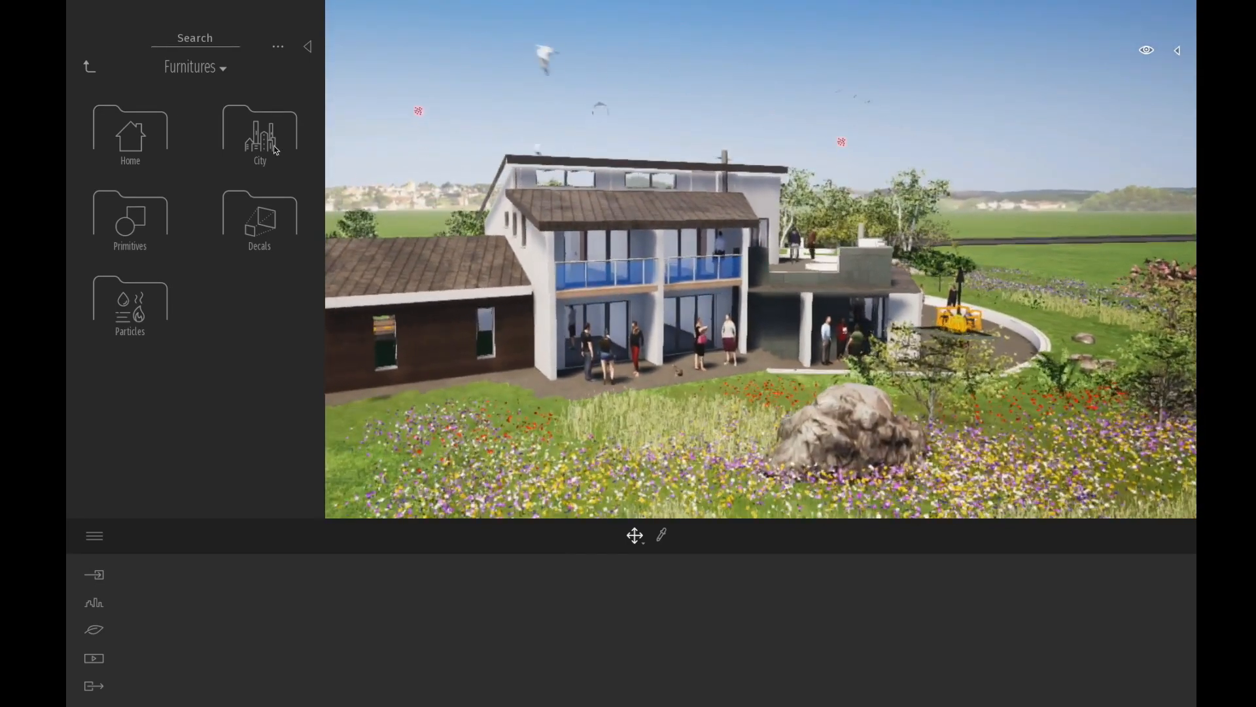
left_click(94, 575)
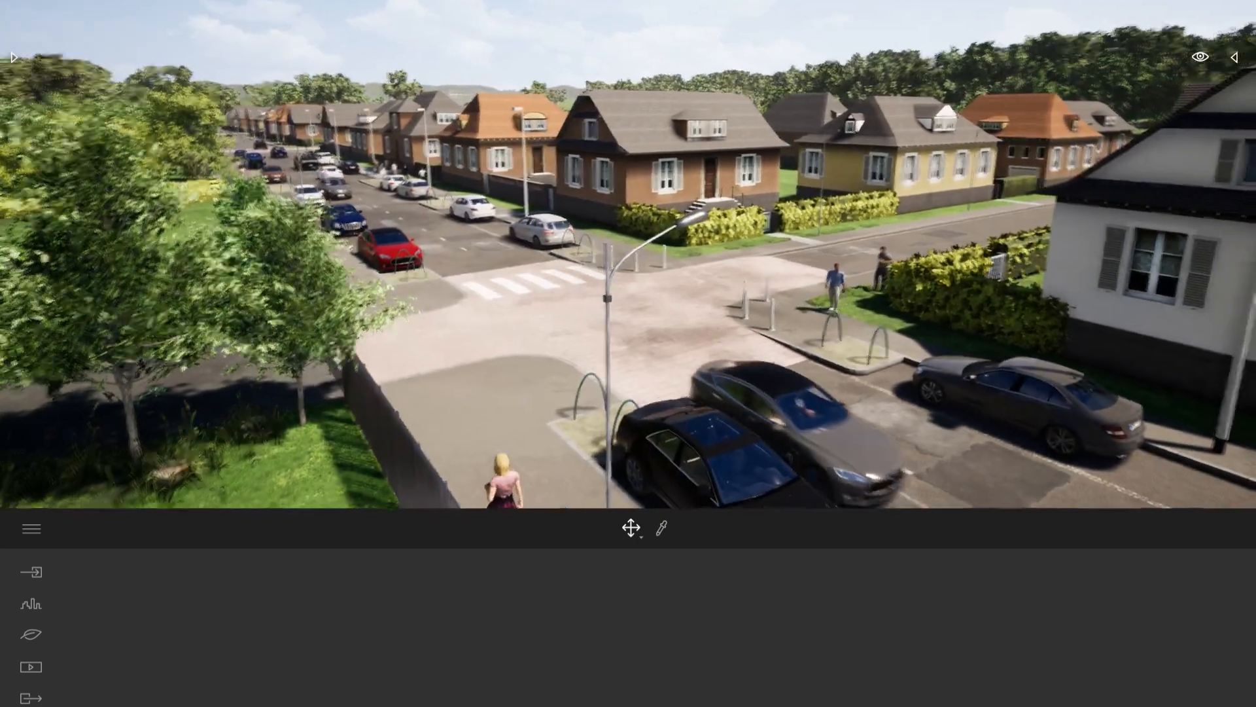
key("w")
right_click_drag(851, 260, 811, 261)
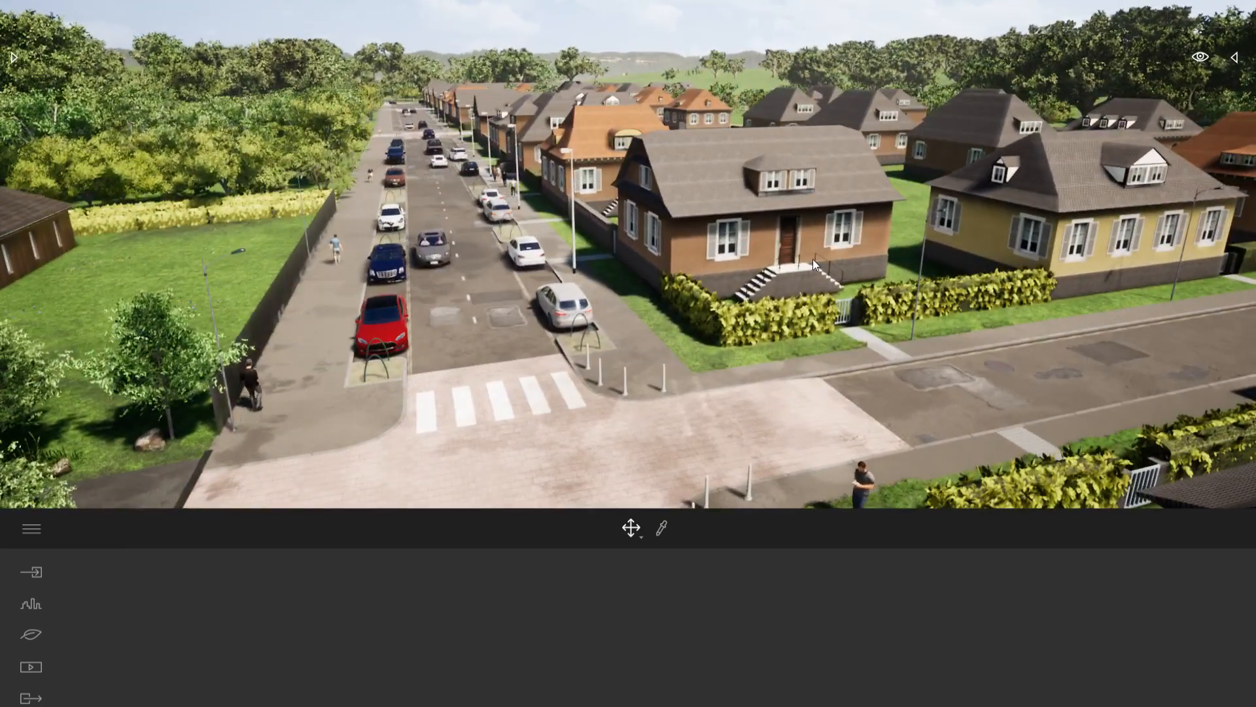
middle_click_drag(814, 259, 686, 284, "shift")
middle_click_drag(837, 261, 559, 261, "shift")
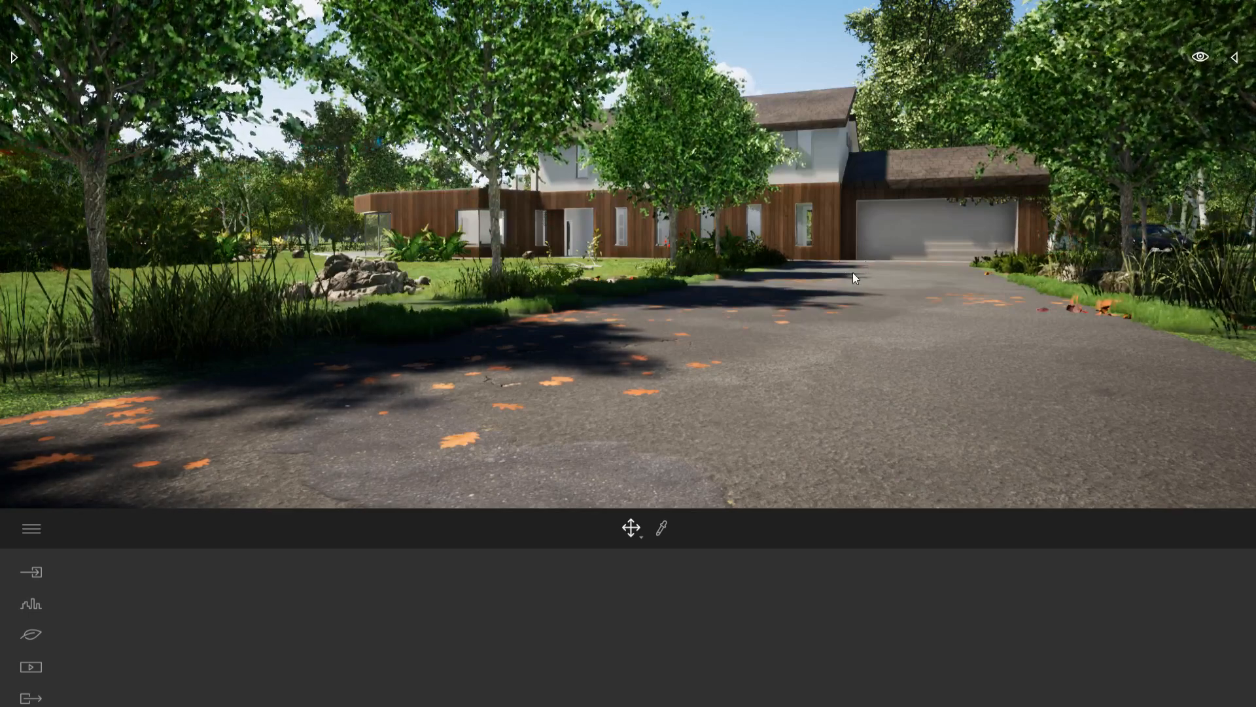
Step: Open the weather settings for the house driveway scene and change the weather to rain
left_click(33, 635)
left_click(491, 628)
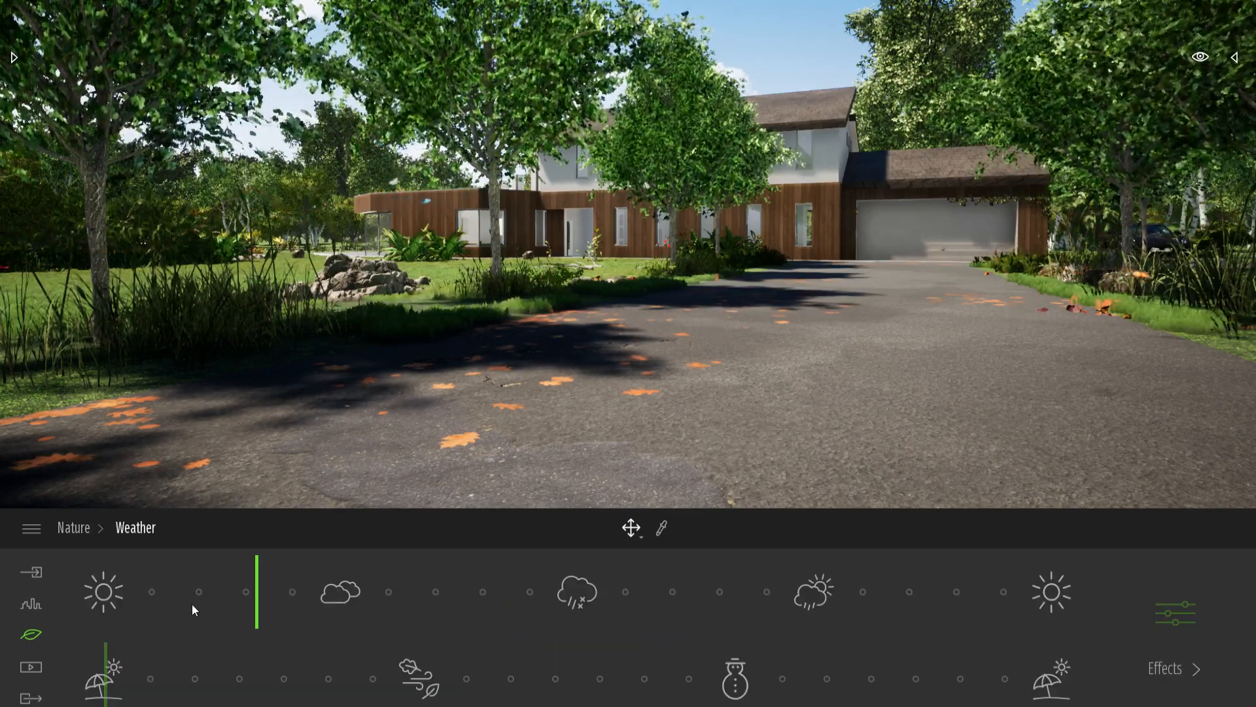
right_click_drag(902, 329, 831, 302)
key("w")
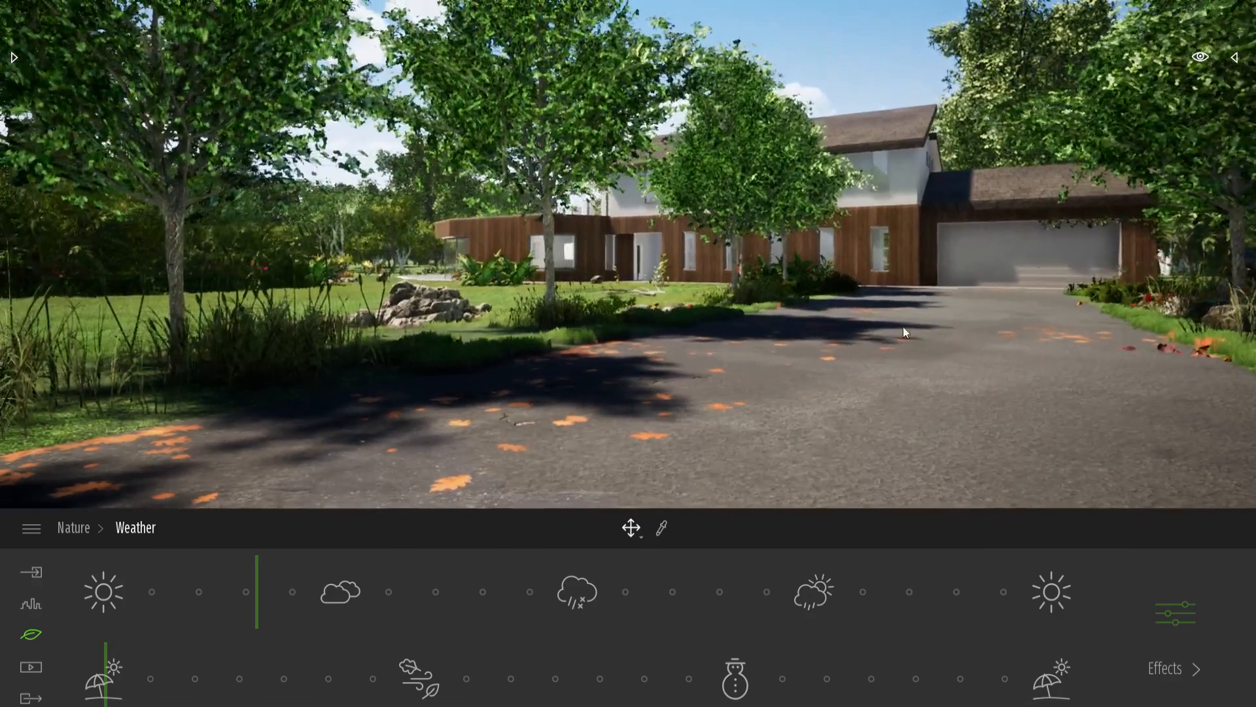
mouse_move(258, 587)
left_mouse_down()
mouse_move(418, 597)
mouse_move(573, 587)
left_mouse_up()
mouse_move(786, 396)
right_mouse_down()
mouse_move(813, 453)
mouse_move(843, 416)
mouse_move(810, 408)
right_mouse_up()
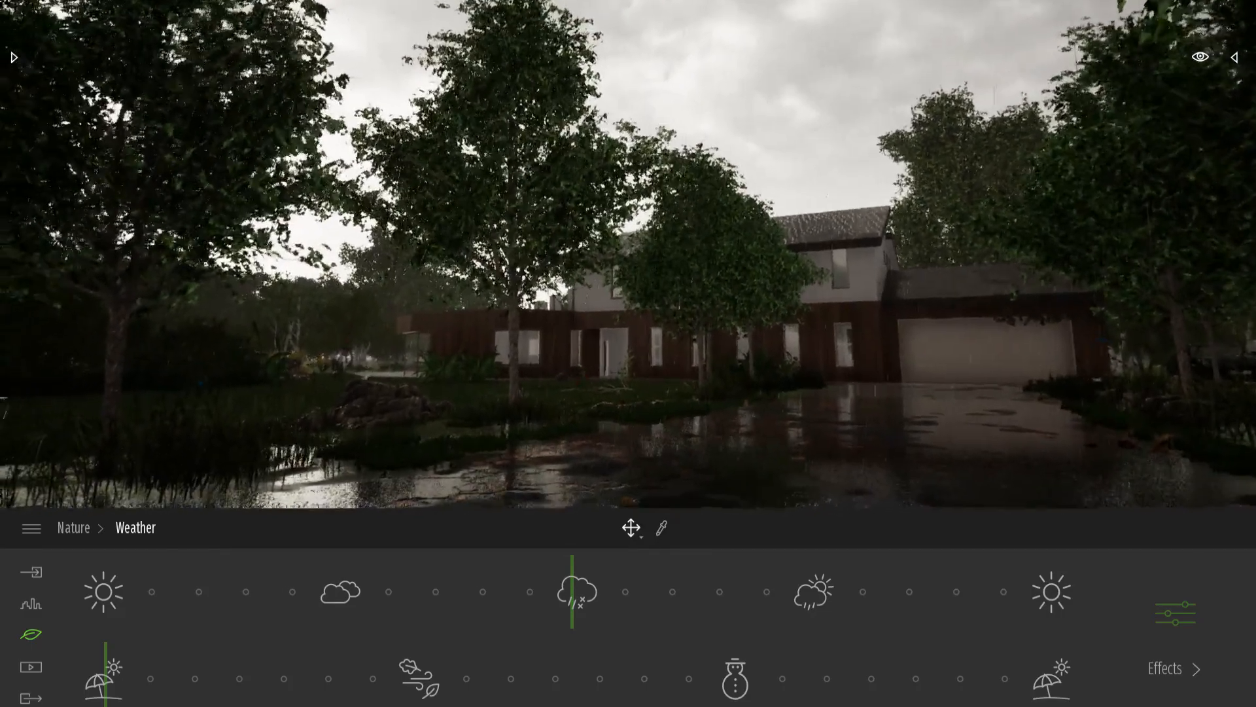
Step: Change the weather from rain to mostly sunny and set the season to autumn
left_click_drag(513, 591, 220, 591)
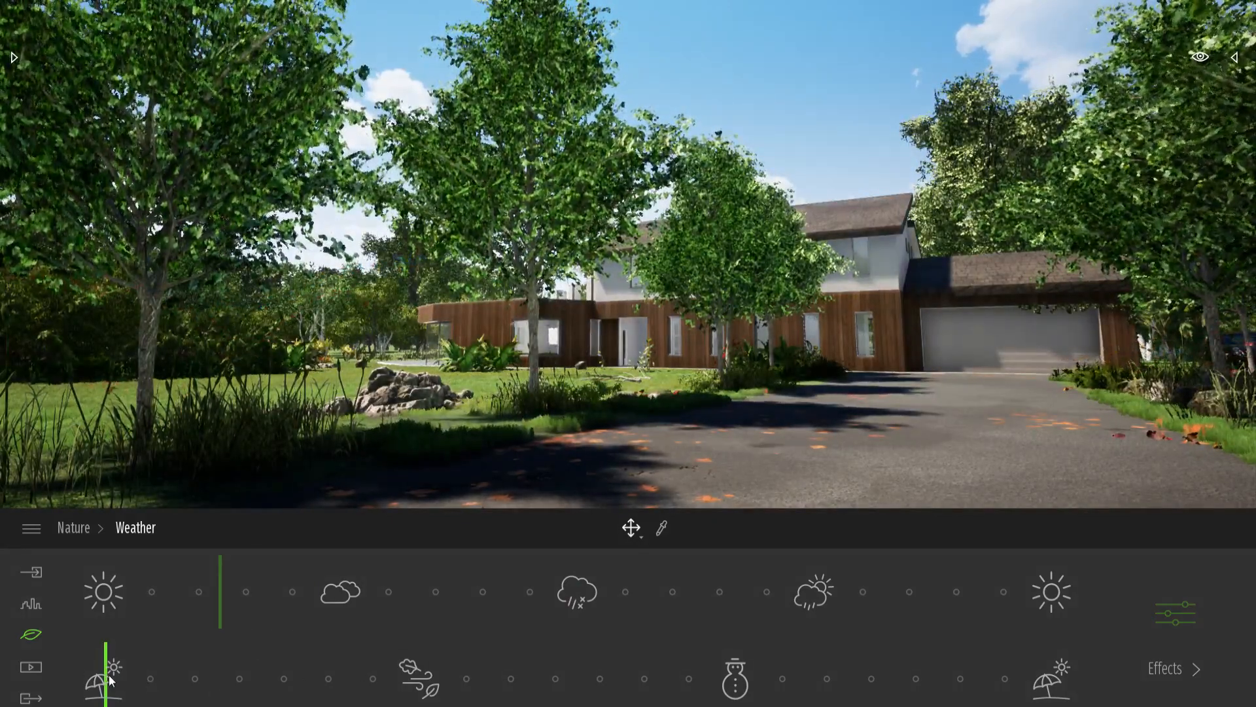
left_click_drag(119, 671, 409, 680)
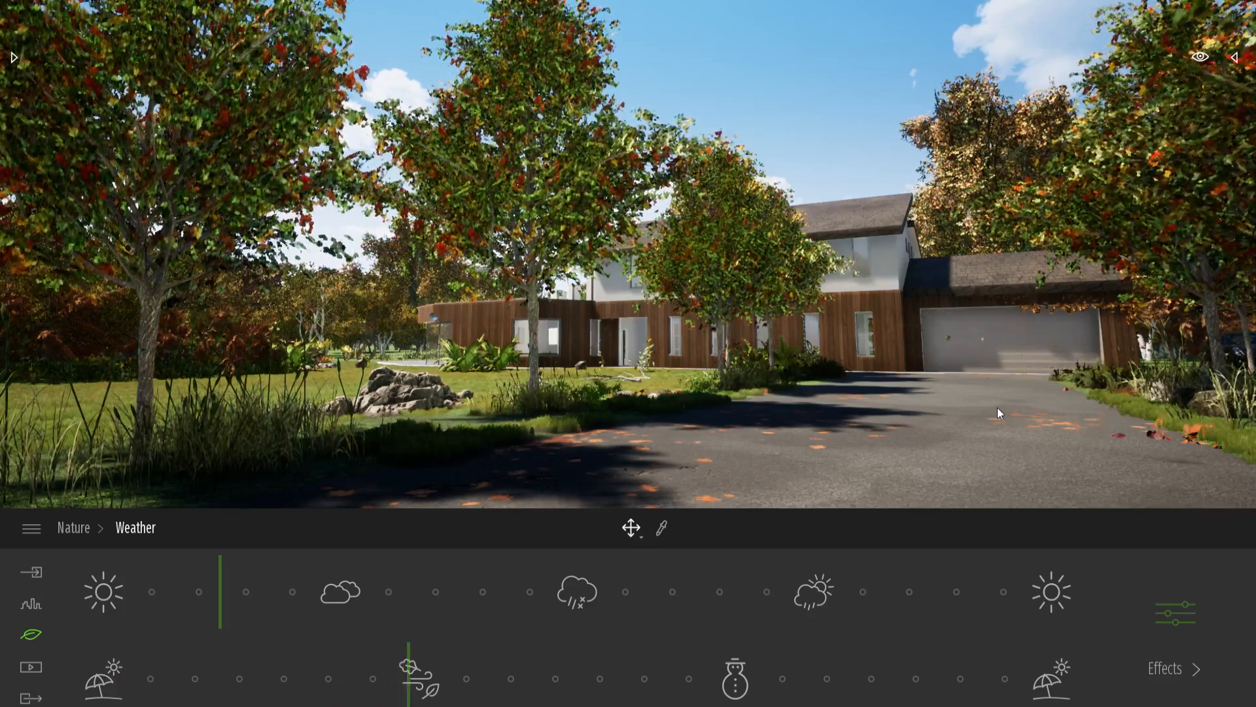
right_click_drag(997, 407, 1236, 402)
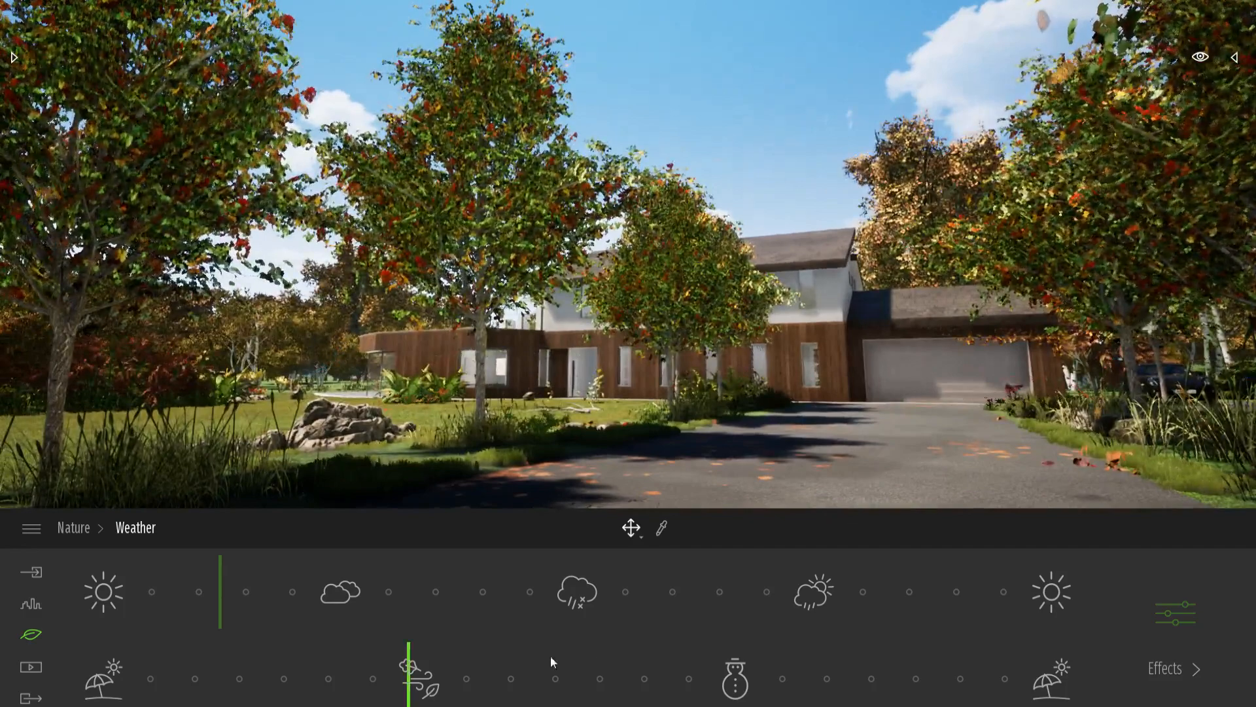
Step: Set the season to winter and change the weather to precipitation for falling snow over the house
left_click_drag(435, 665, 743, 688)
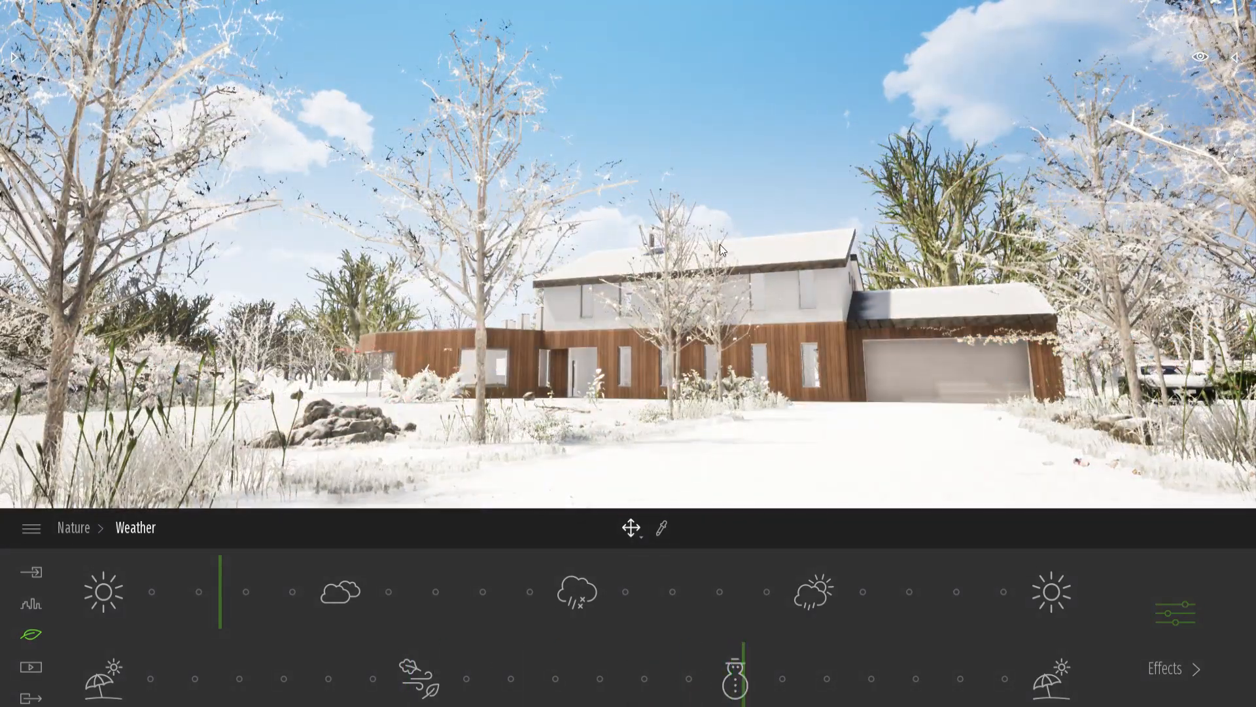
mouse_move(720, 245)
right_mouse_down()
mouse_move(556, 249)
mouse_move(721, 281)
right_mouse_up()
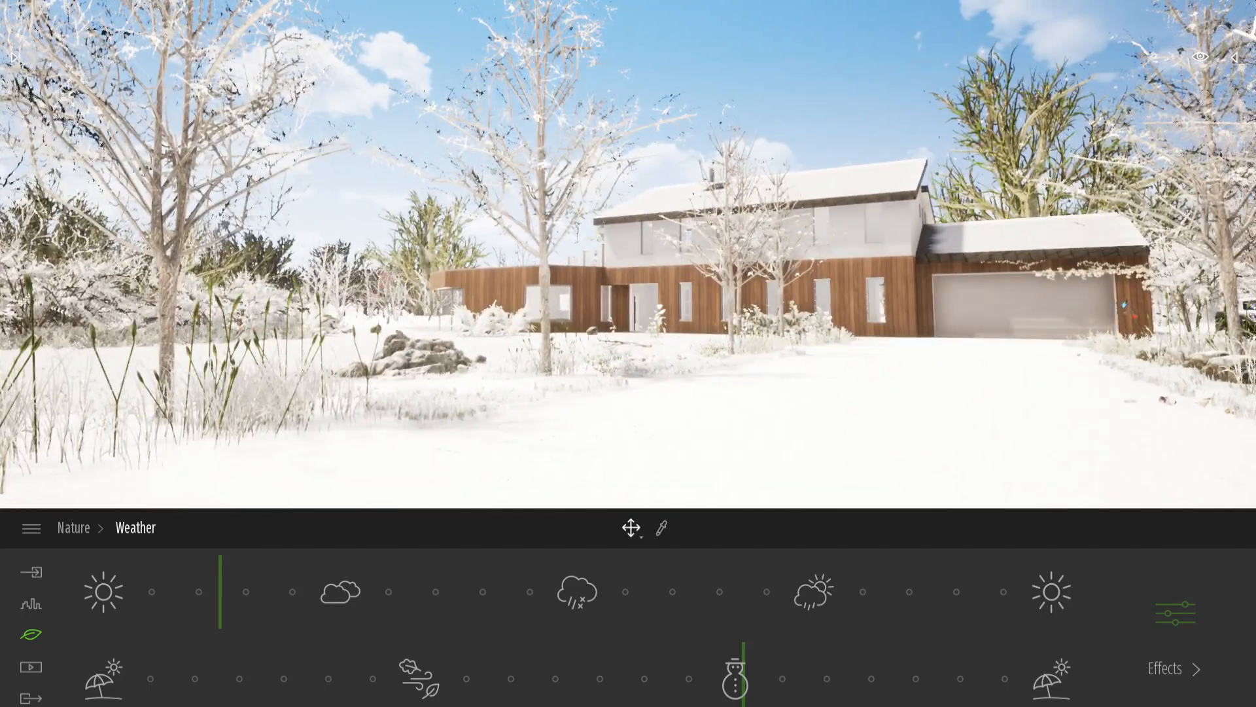
right_click_drag(675, 341, 685, 340)
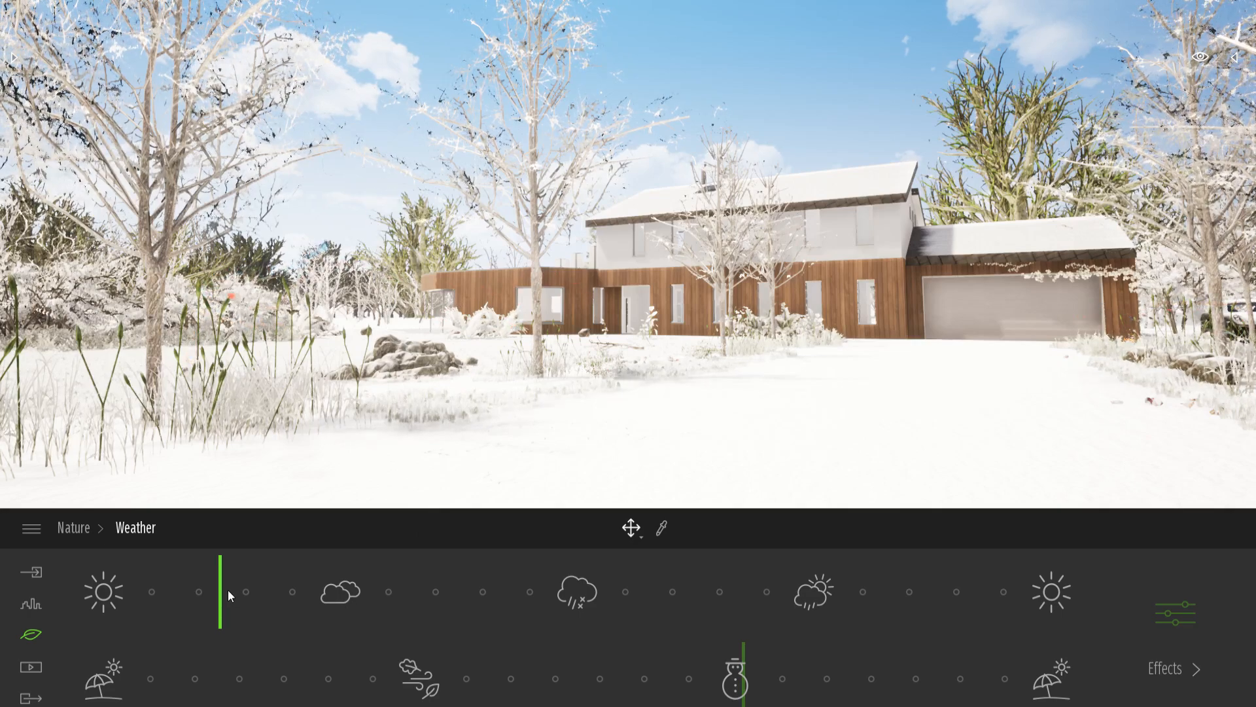
left_click_drag(220, 587, 584, 598)
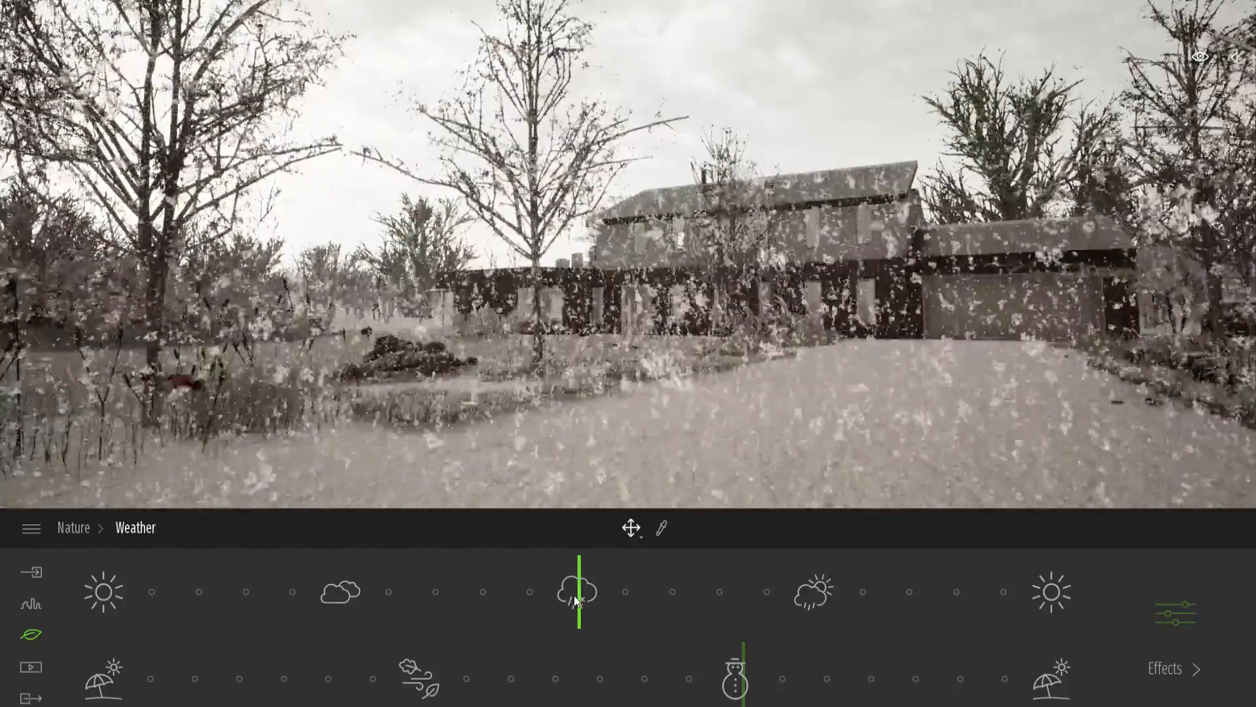
Step: Return the snowy scene to mostly sunny weather and the autumn season
left_click_drag(576, 601, 214, 572)
left_click_drag(735, 679, 425, 678)
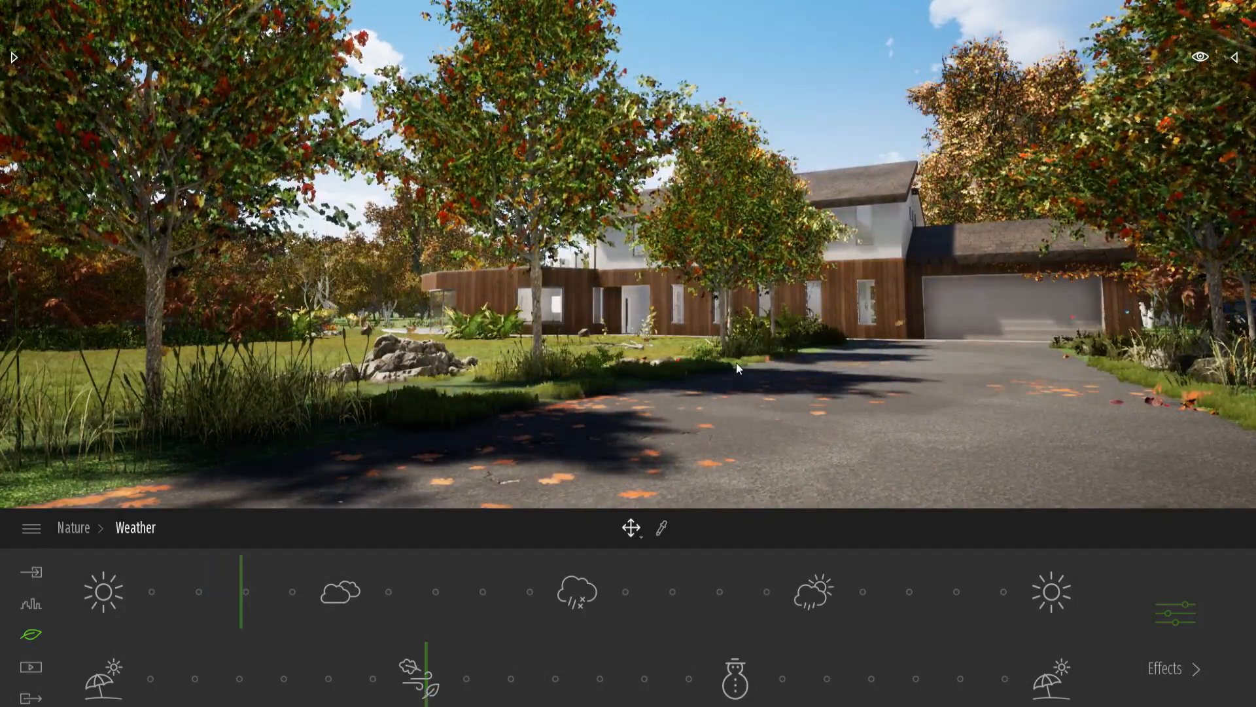
Step: Examine the autumn scene from the driveway around to the lily pond beside the house
mouse_move(739, 360)
middle_mouse_down()
mouse_move(955, 360)
mouse_move(752, 360)
middle_mouse_up()
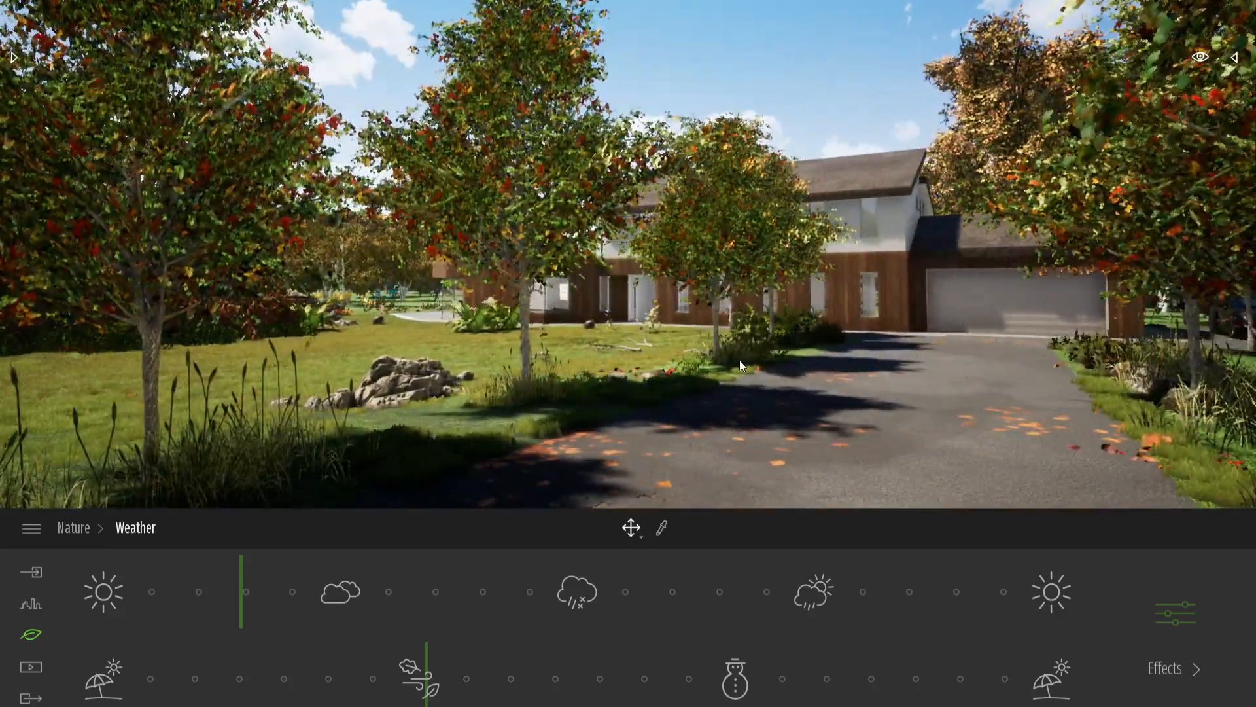
right_click_drag(757, 352, 840, 345)
key("w")
key("a")
key("w")
key("a")
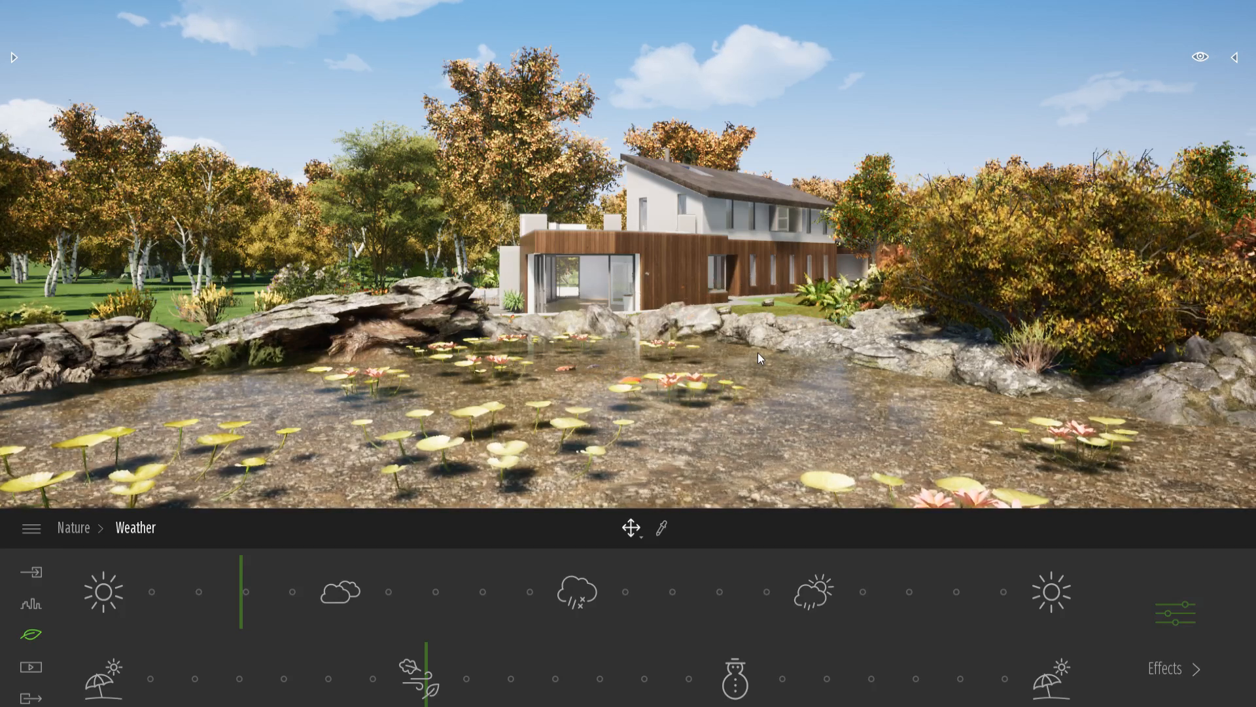
middle_click_drag(748, 349, 680, 289, "shift")
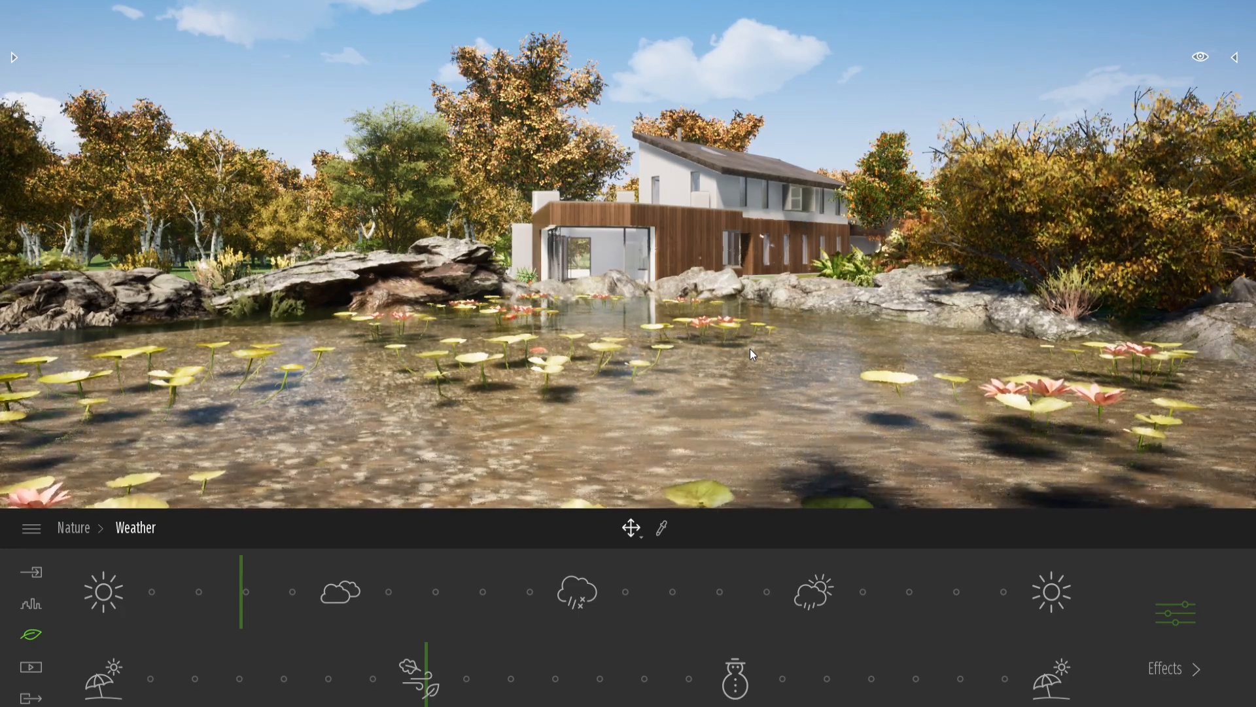
right_click_drag(749, 348, 714, 370)
middle_click_drag(713, 370, 818, 368, "shift")
middle_click_drag(742, 347, 751, 348, "shift")
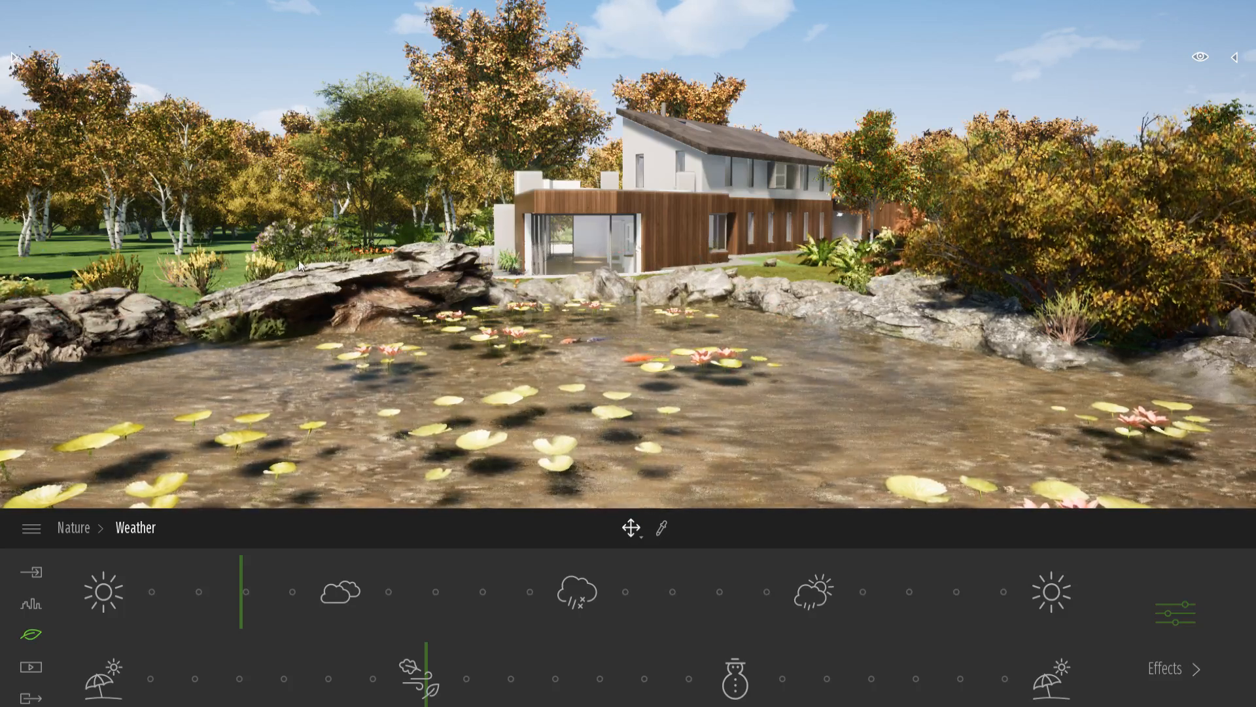
Step: Try the Maple 01 A and Redcedar 01 A woods on the house's timber cladding, settling on the Chestnut 01 A material
left_click(15, 58)
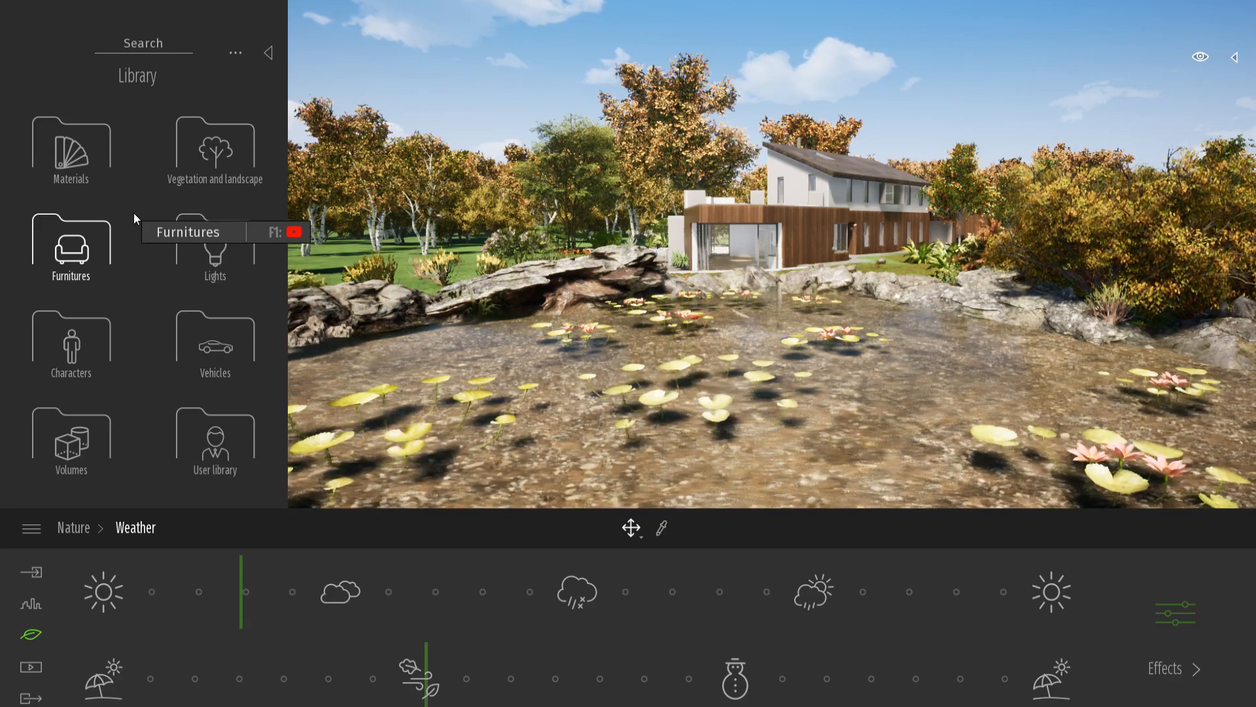
left_click(85, 143)
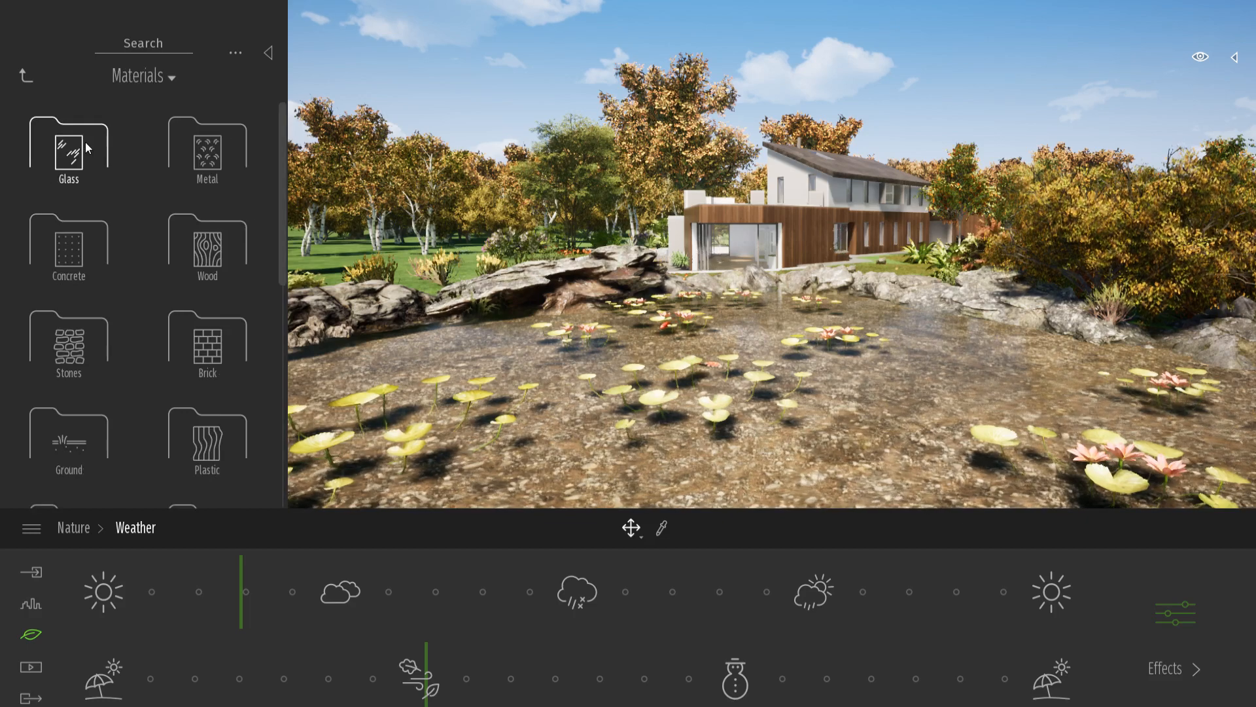
mouse_move(823, 349)
right_mouse_down()
mouse_move(822, 332)
mouse_move(838, 333)
mouse_move(827, 337)
right_mouse_up()
key("w")
left_click(229, 169)
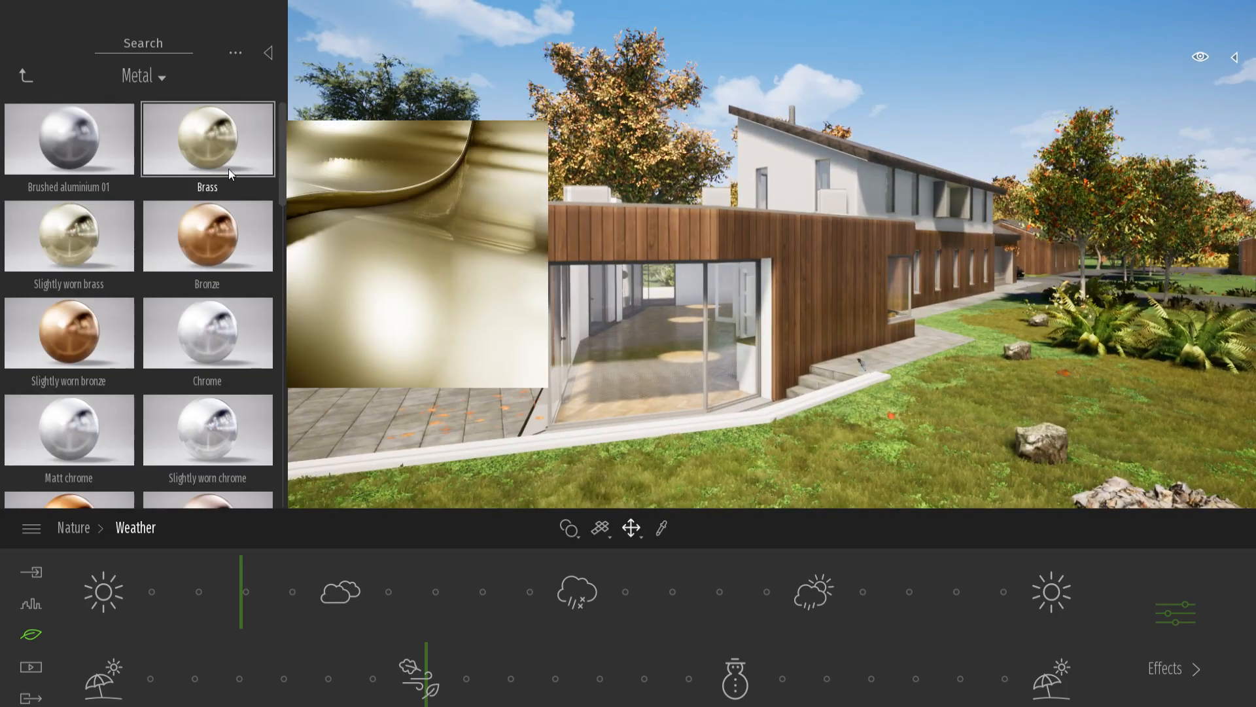
left_click(26, 75)
left_click(195, 255)
left_click_drag(195, 249, 507, 231)
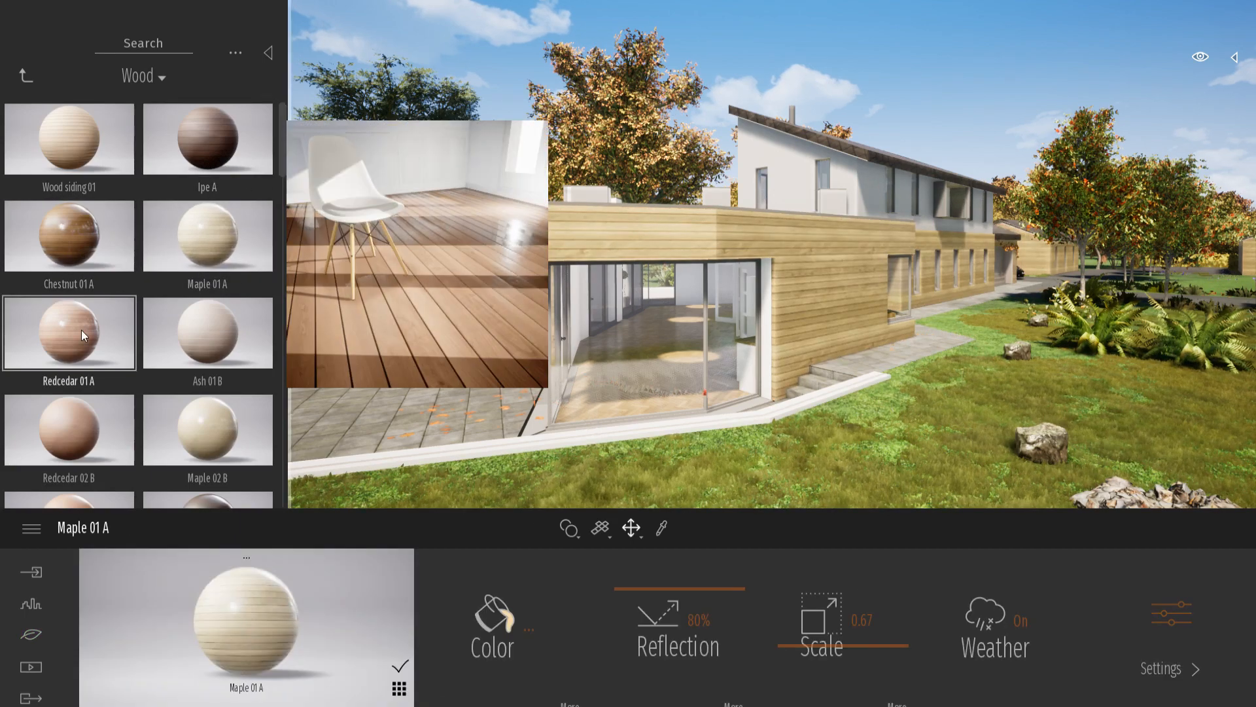
left_click_drag(68, 331, 614, 255)
left_click_drag(121, 240, 615, 255)
Step: Browse the library's vegetation, furniture, lights and user library categories, and close the library
left_click(28, 82)
left_click(27, 83)
left_click(215, 152)
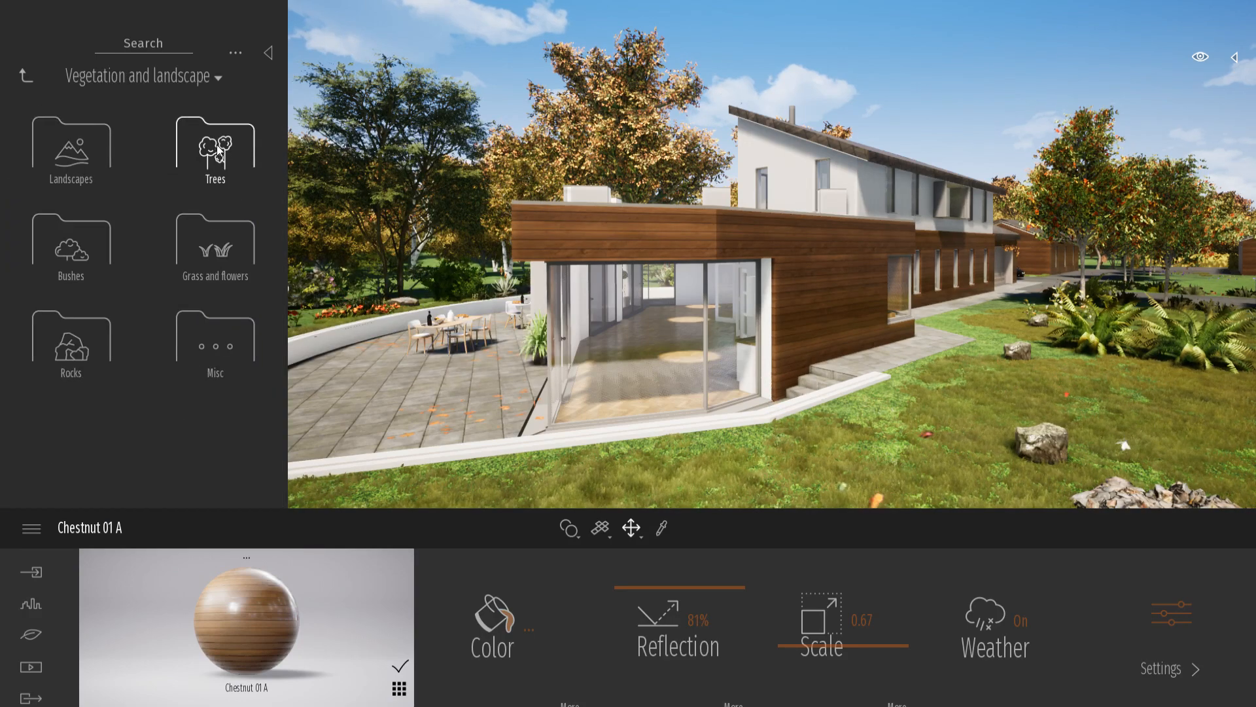
left_click(27, 76)
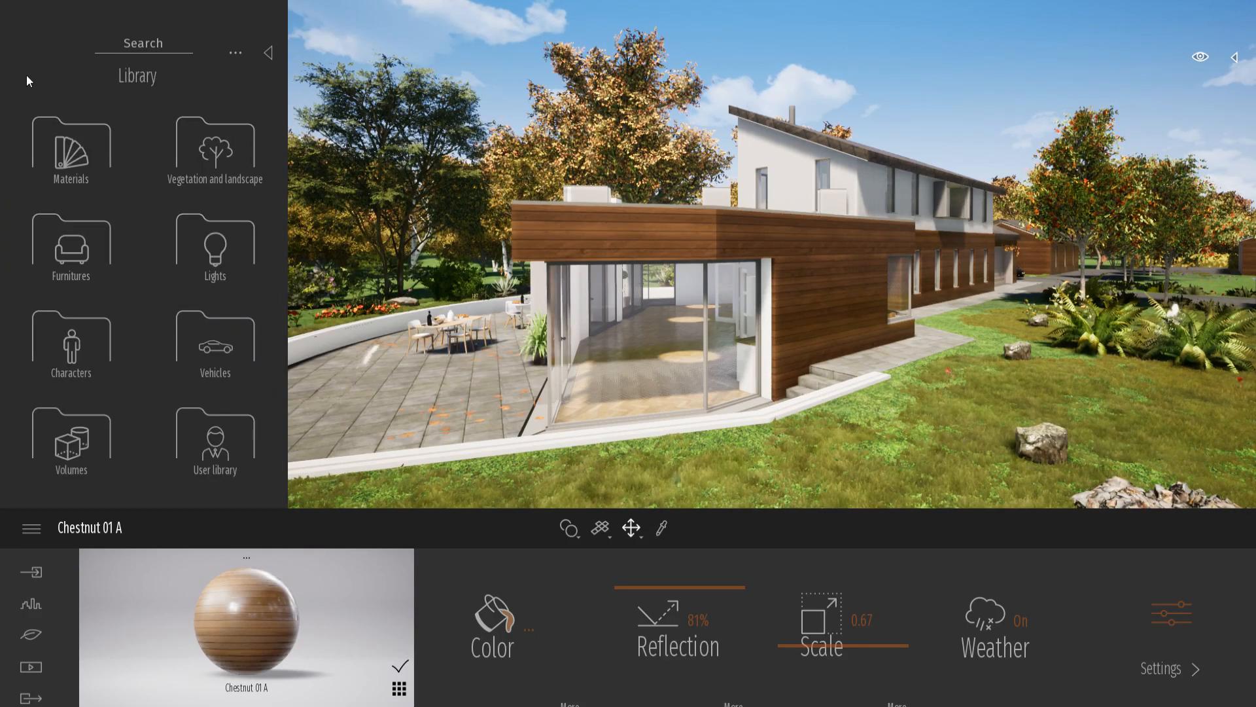
left_click(97, 251)
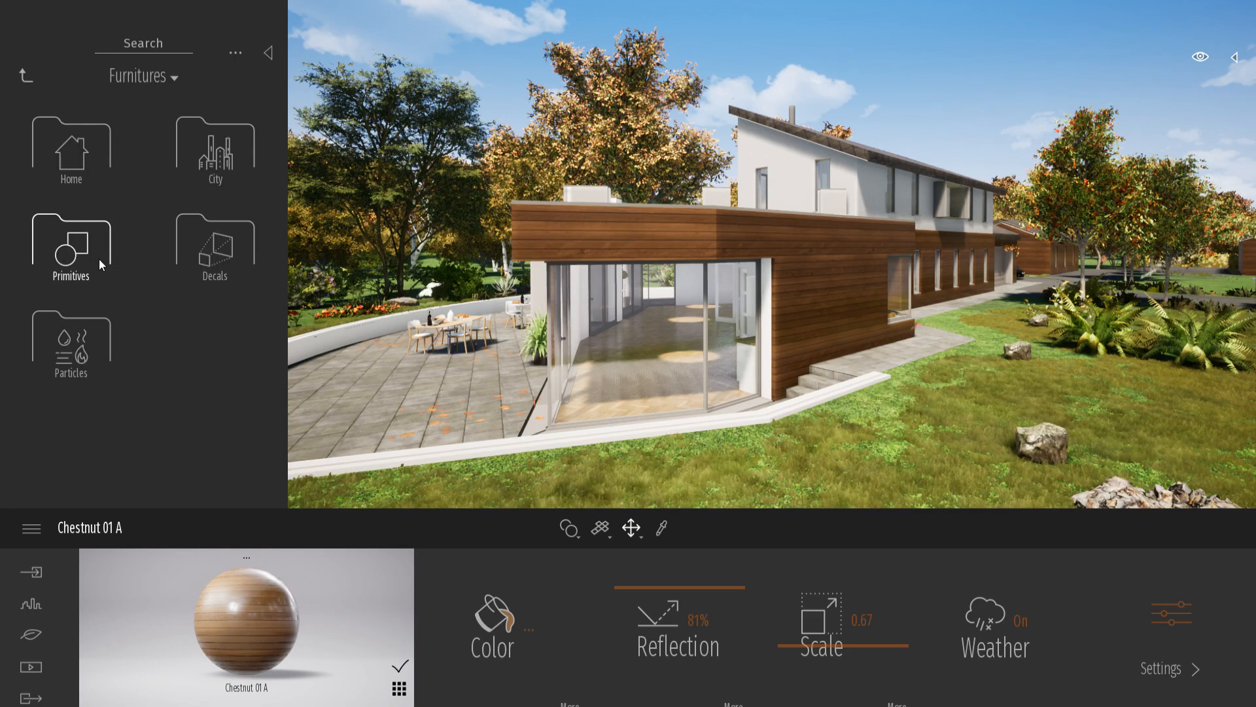
left_click(26, 77)
left_click(193, 250)
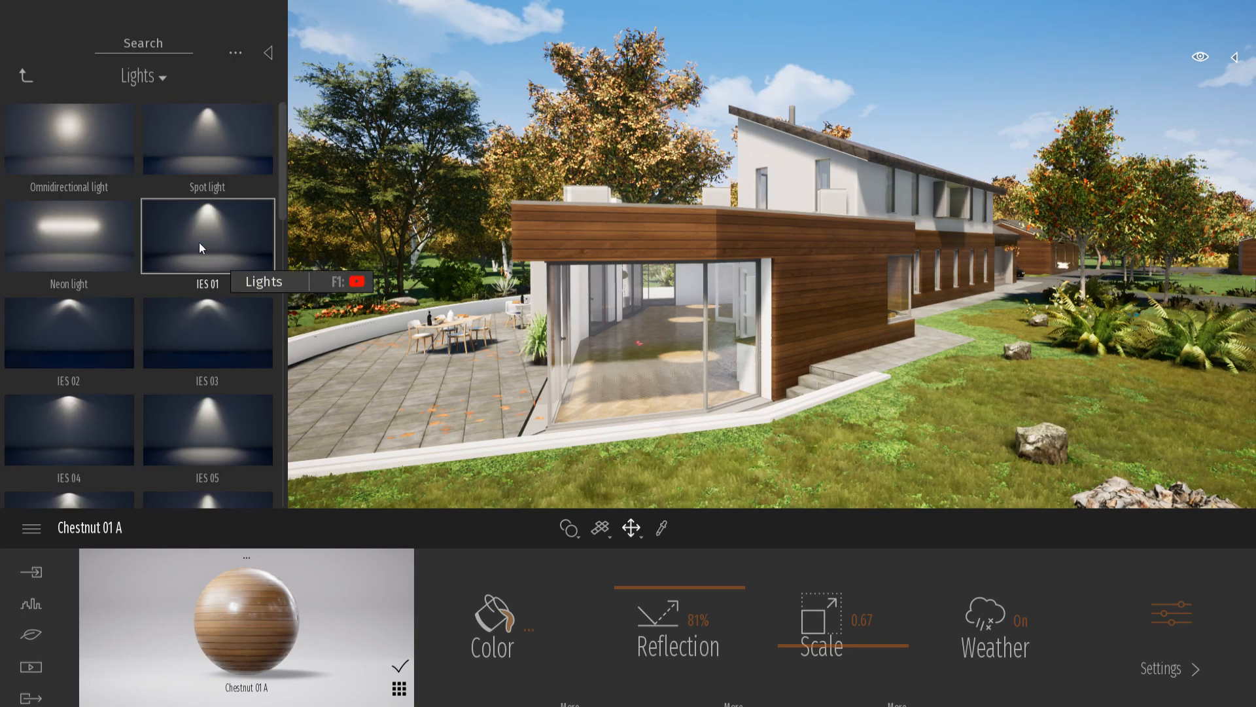
left_click(25, 77)
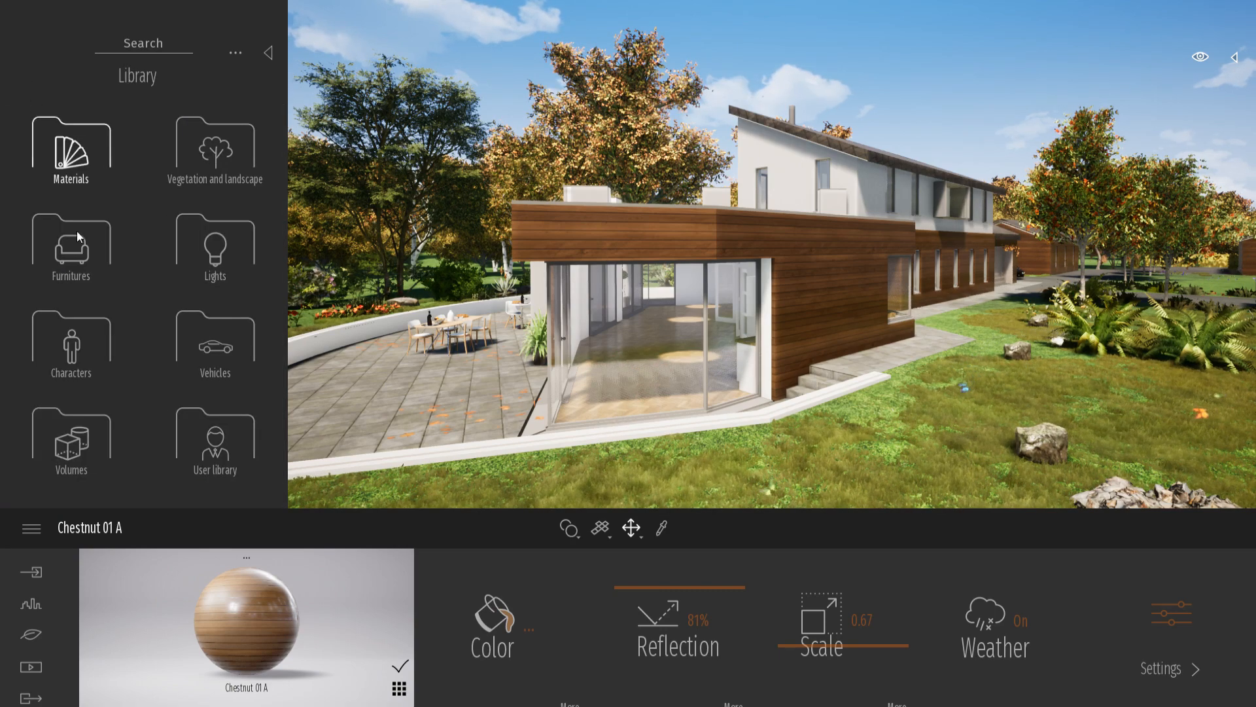
left_click(241, 449)
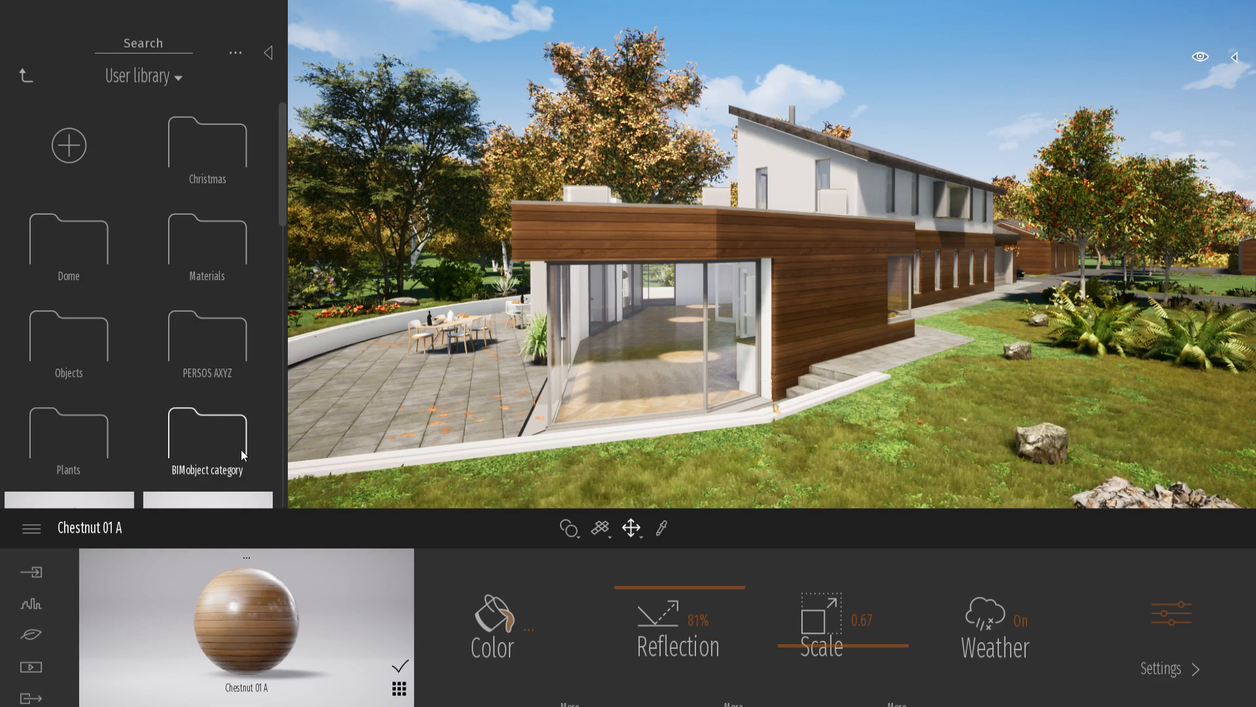
left_click(26, 75)
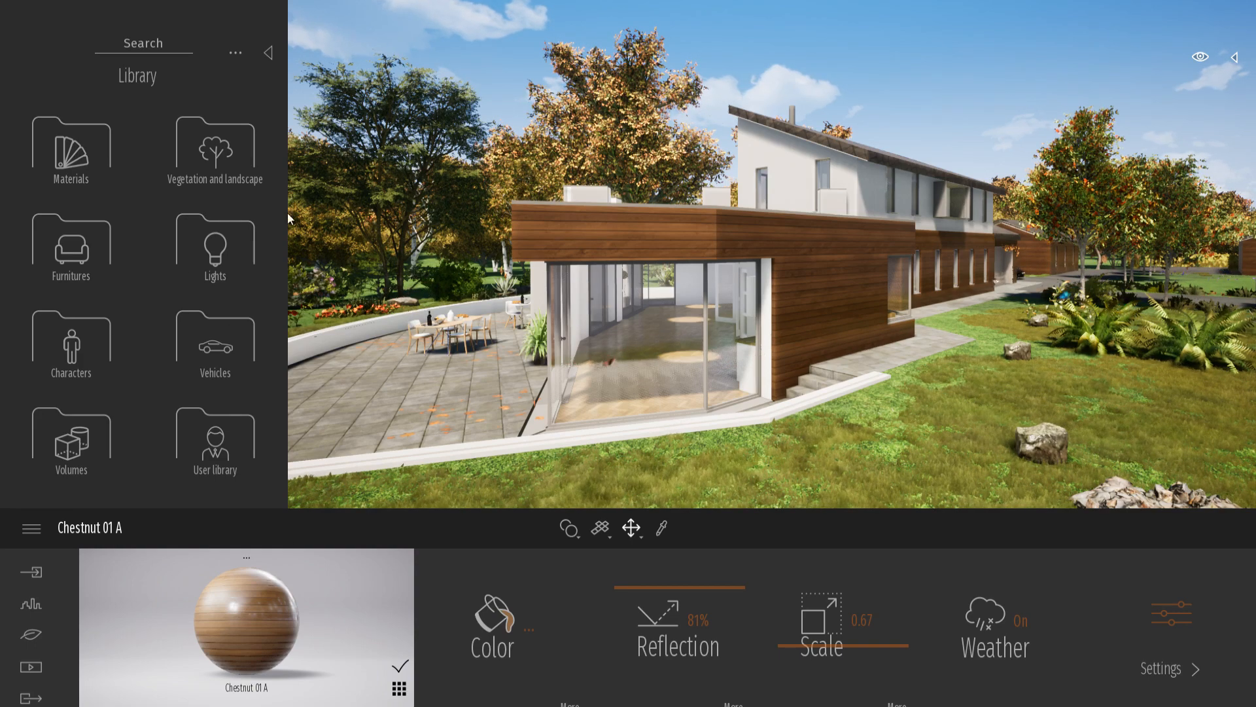
left_click(269, 54)
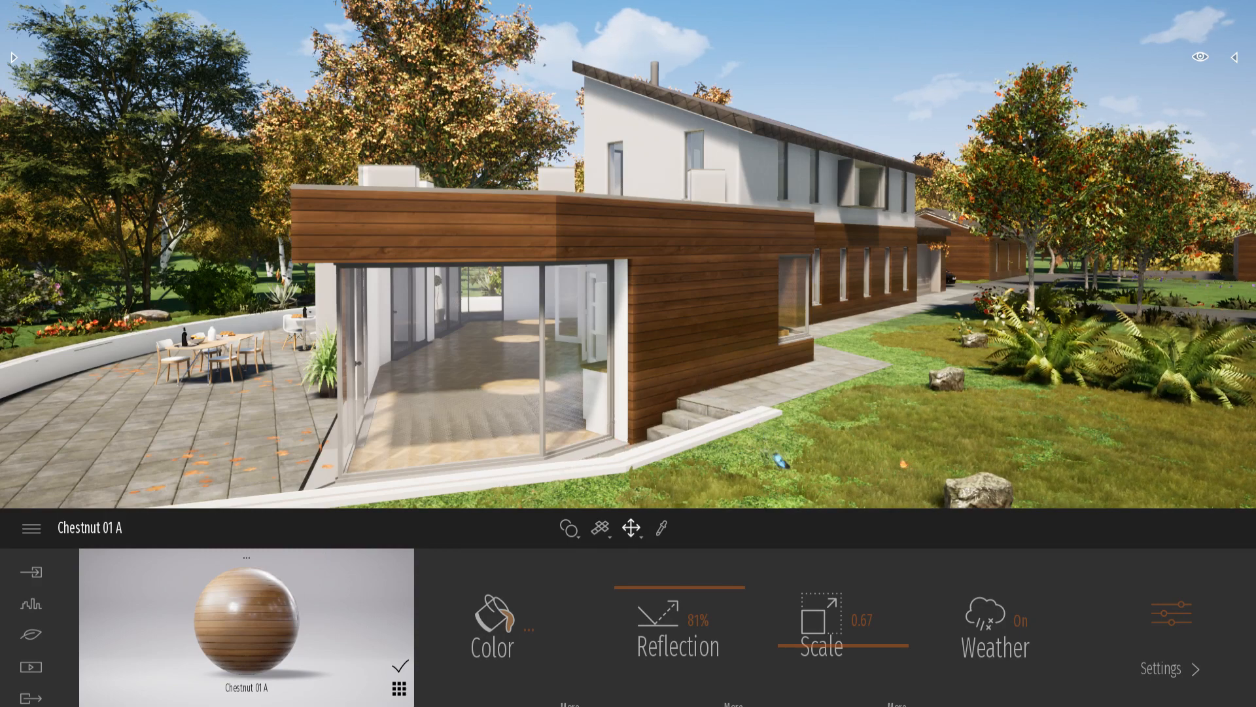
Step: Set the Chestnut 01 A cladding's scale to 0.97 and tint its colour a warm reddish brown
key("w")
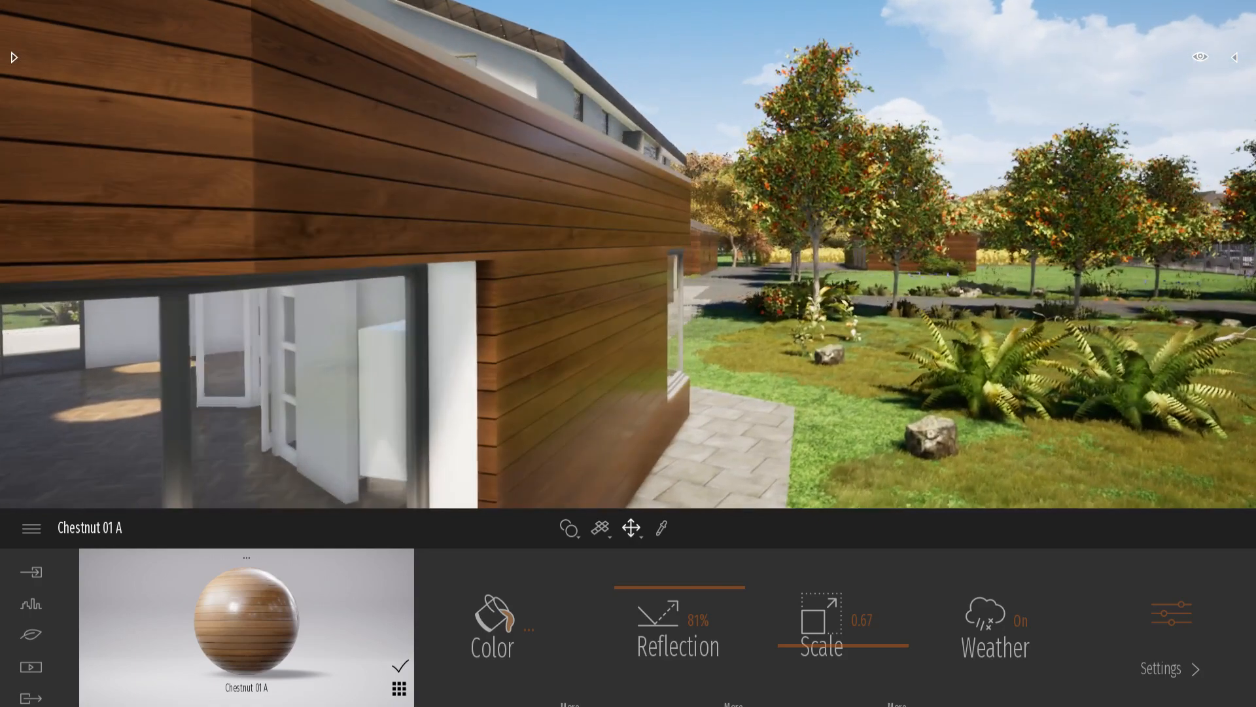
key("q")
mouse_move(830, 648)
left_mouse_down()
mouse_move(831, 602)
mouse_move(831, 630)
left_mouse_up()
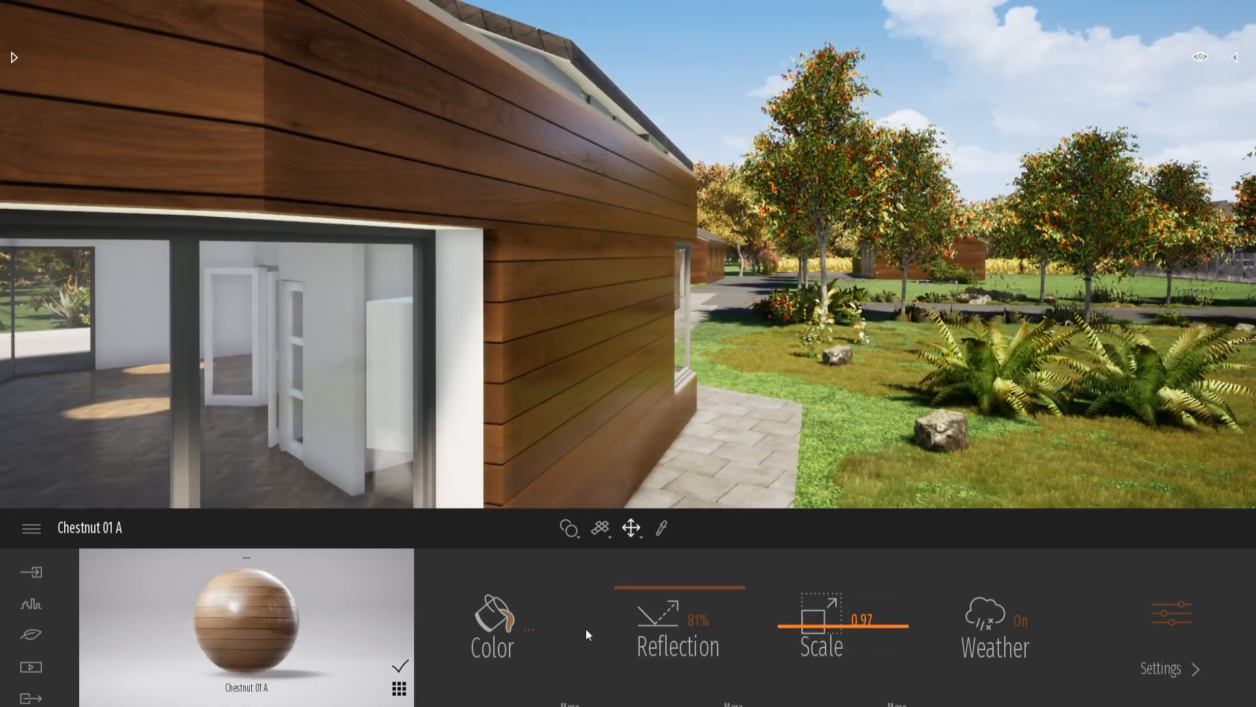
left_click(880, 266)
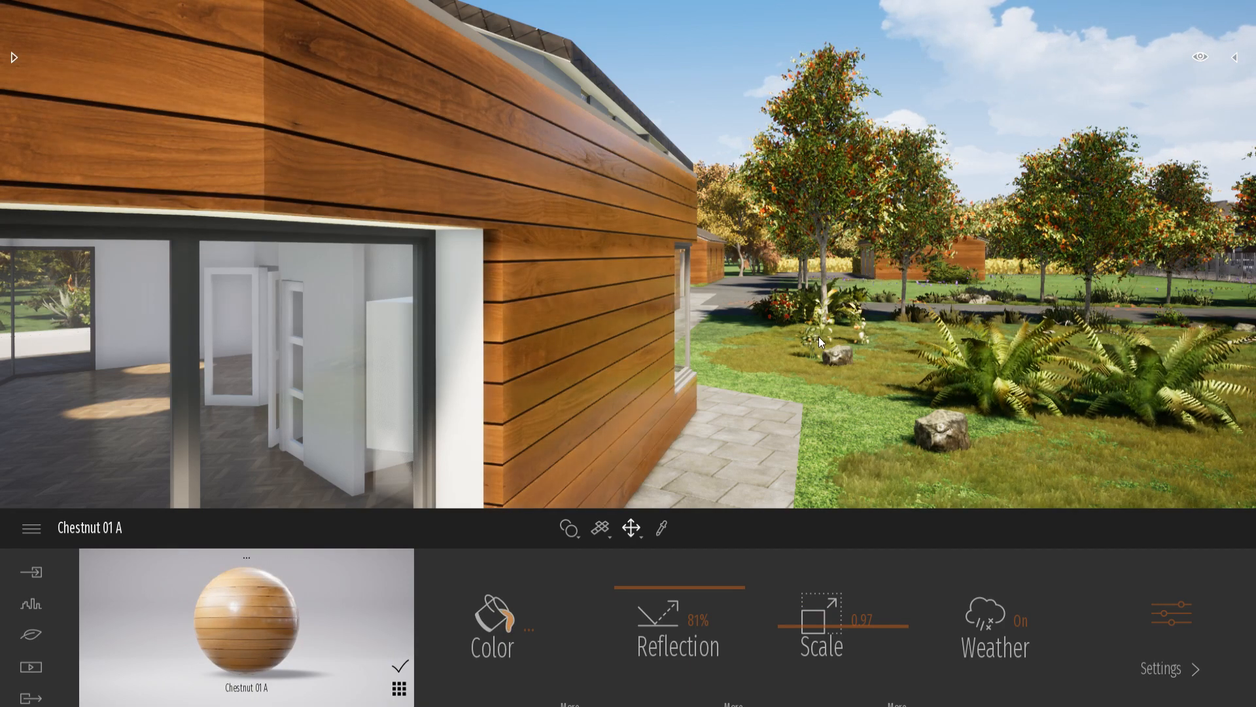
left_click(881, 311)
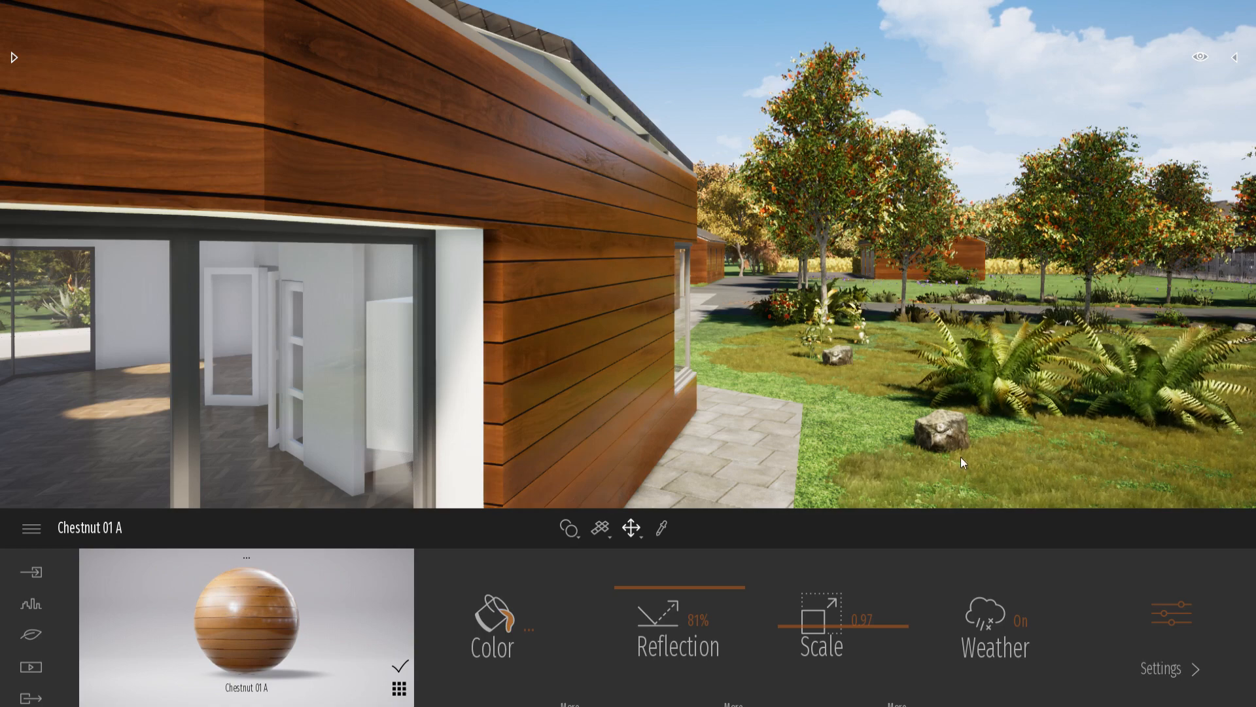
Step: Set the cladding material's reflection to 85% and check the sheen on the wall close up and from the garden
mouse_move(674, 601)
left_mouse_down()
mouse_move(679, 557)
mouse_move(685, 594)
left_mouse_up()
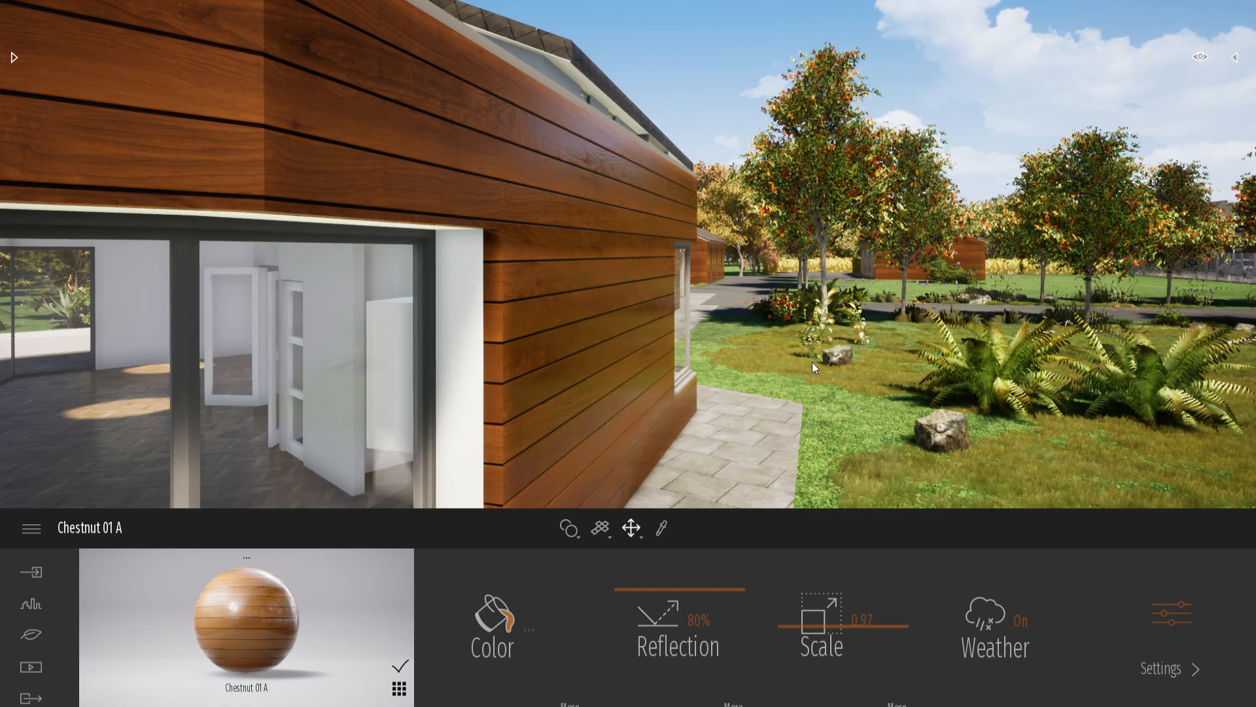
key("s")
key("a")
right_click_drag(811, 364, 880, 369)
key("w")
key("w")
mouse_move(667, 592)
left_mouse_down()
mouse_move(667, 603)
mouse_move(668, 569)
mouse_move(668, 583)
left_mouse_up()
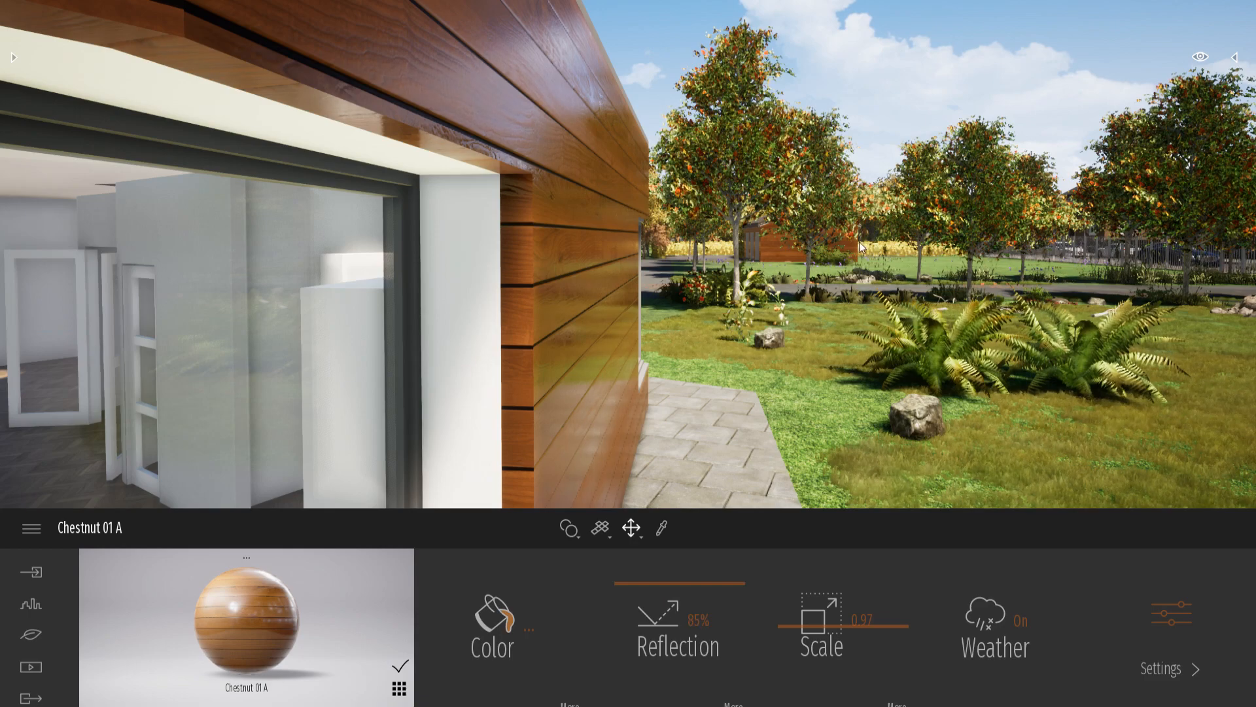
key("s")
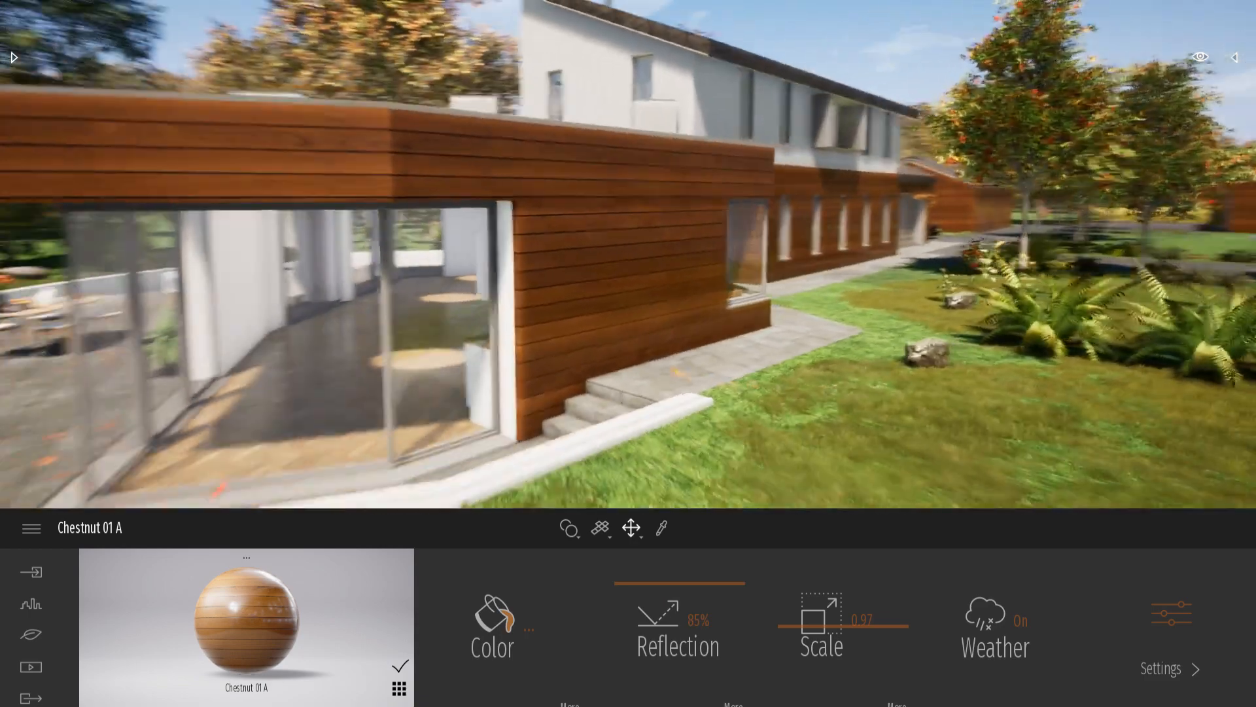
key("s")
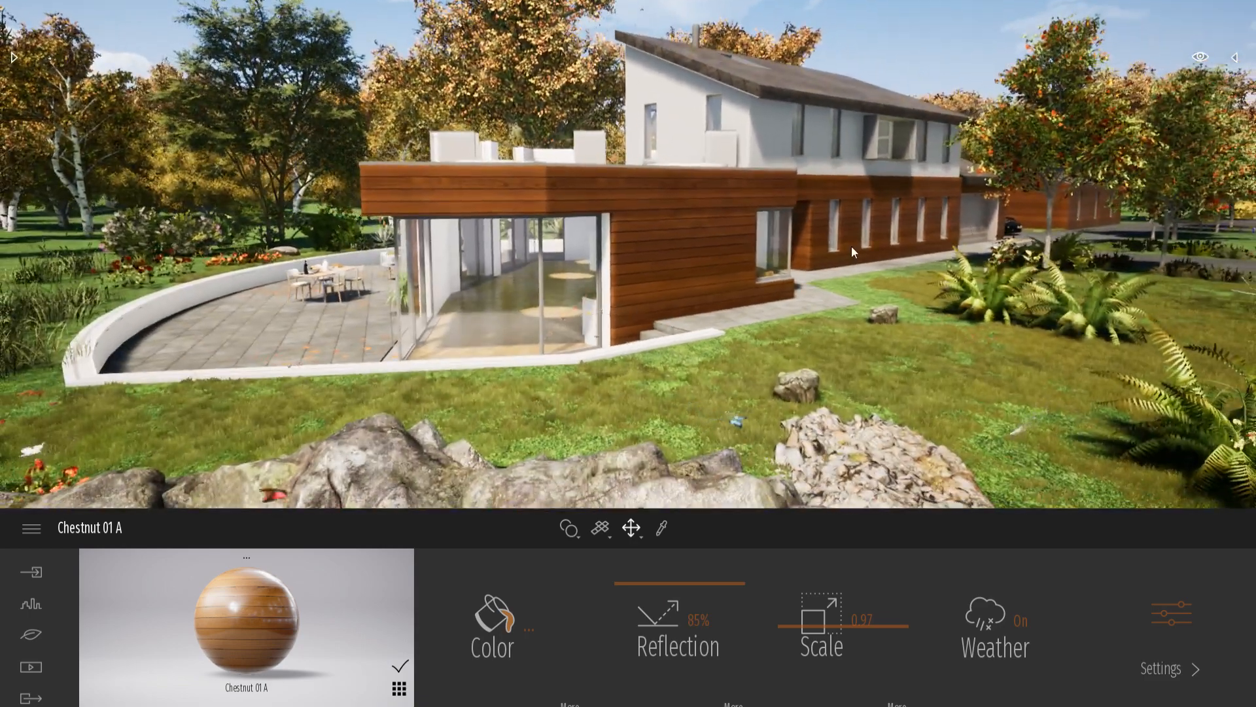
Step: Show the scenegraph from its first entry and collapse the Walton Lane Training.c4d folder
left_click(1236, 58)
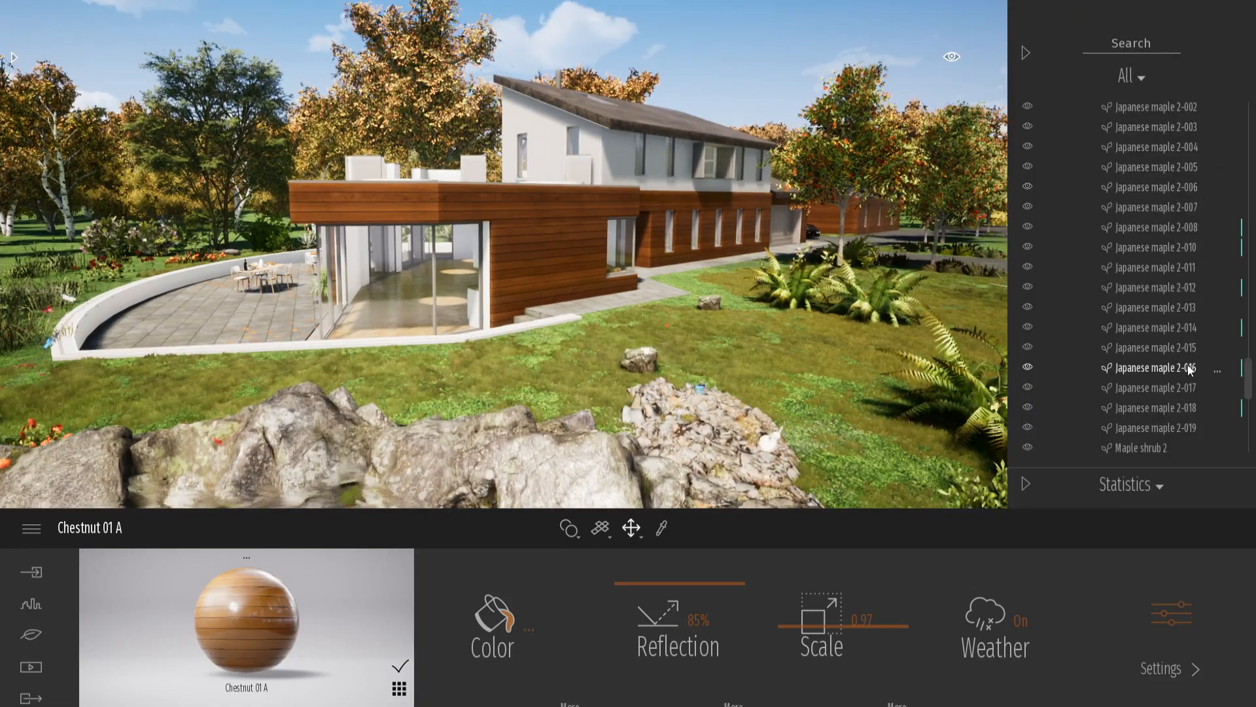
left_click_drag(1247, 374, 1251, 99)
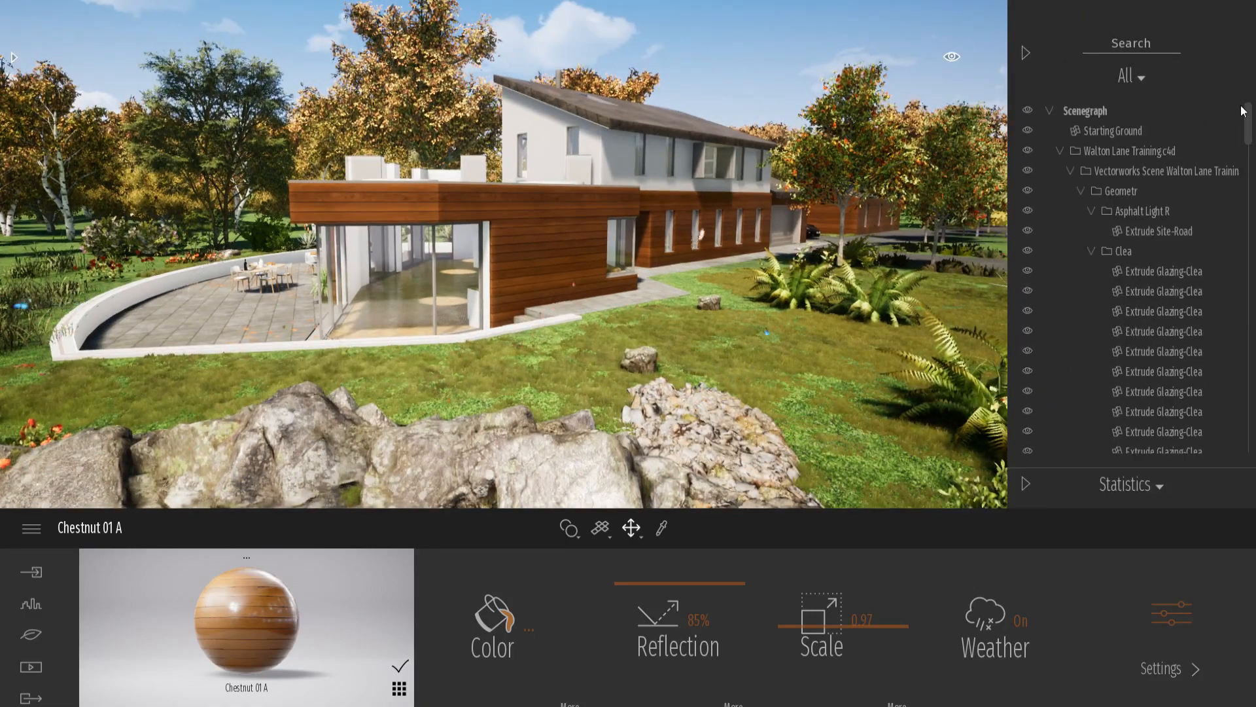
left_click(1060, 151)
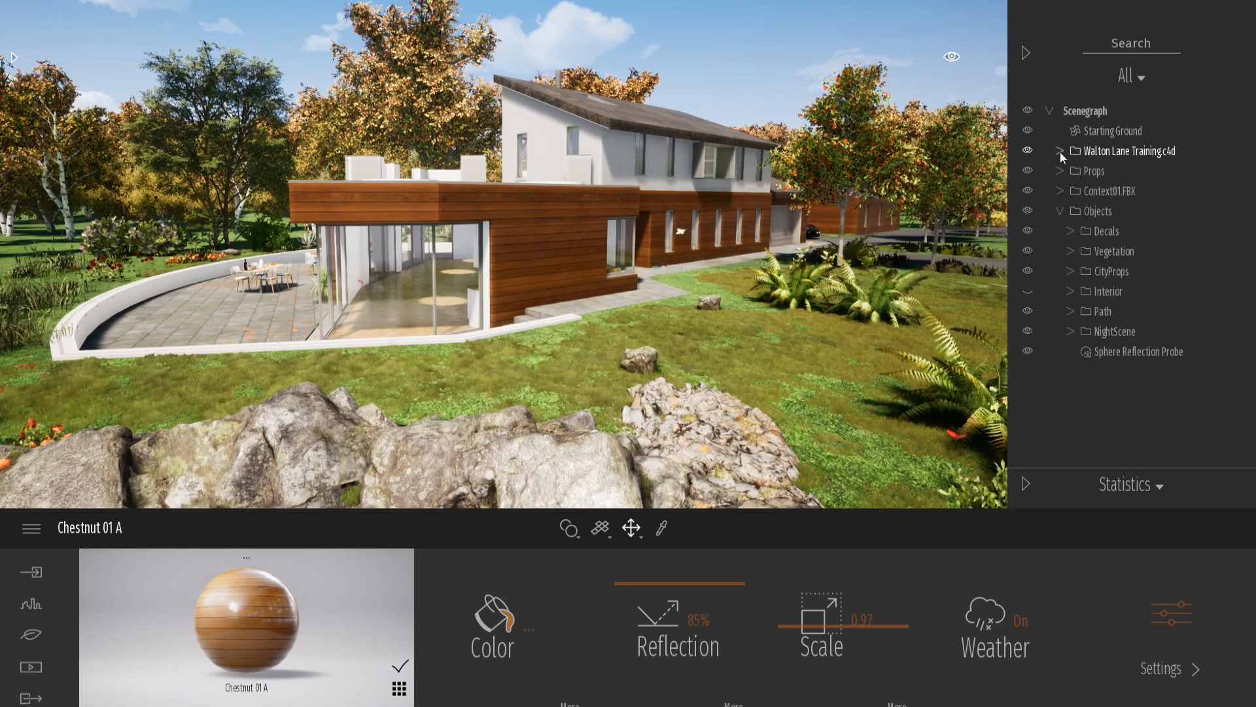
Step: Move to the street beyond the house and switch the Decals folder's visibility off and back on to compare the road surface
right_click_drag(856, 241, 1011, 309)
key("w")
key("e")
key("d")
key("w")
right_click_drag(798, 262, 746, 233)
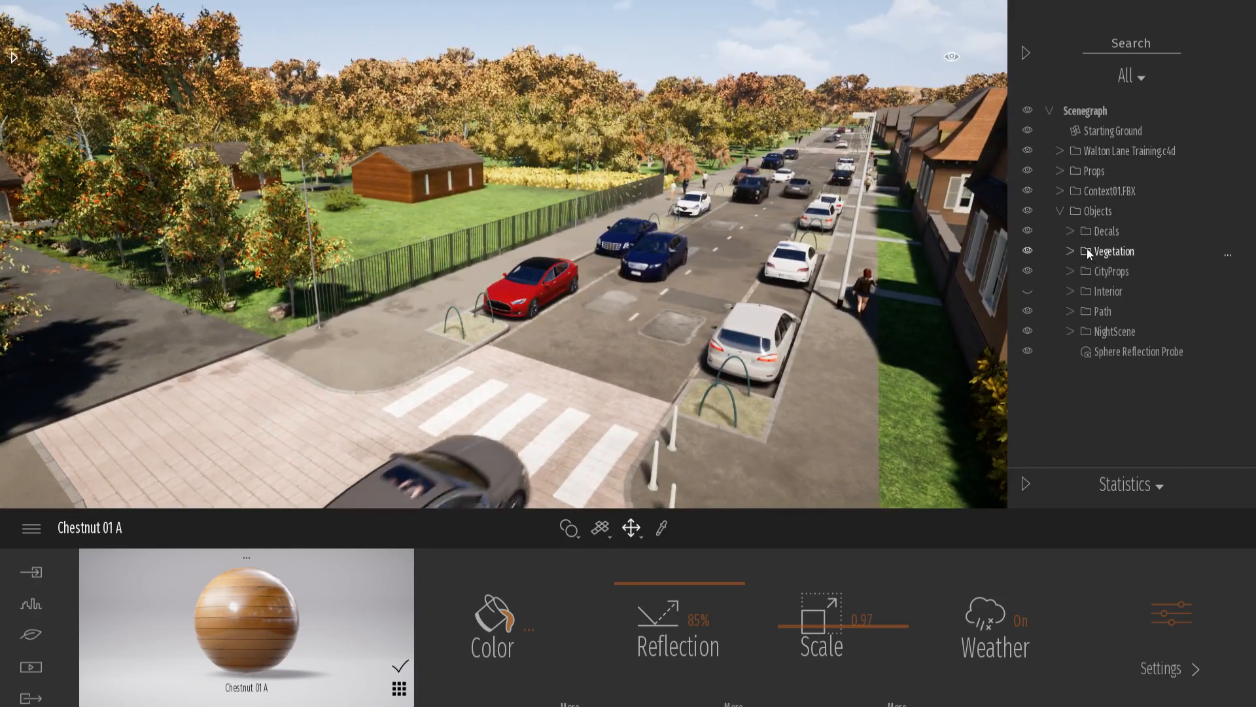
right_click_drag(863, 278, 923, 280)
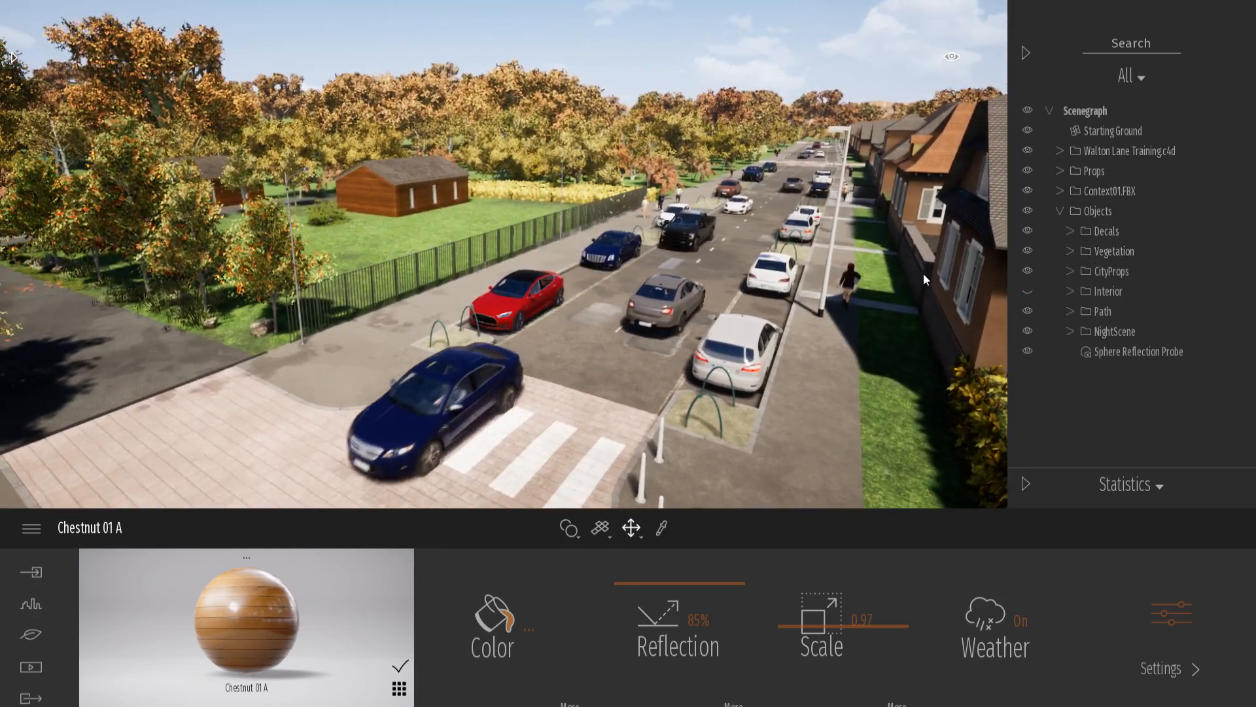
left_click(1111, 233)
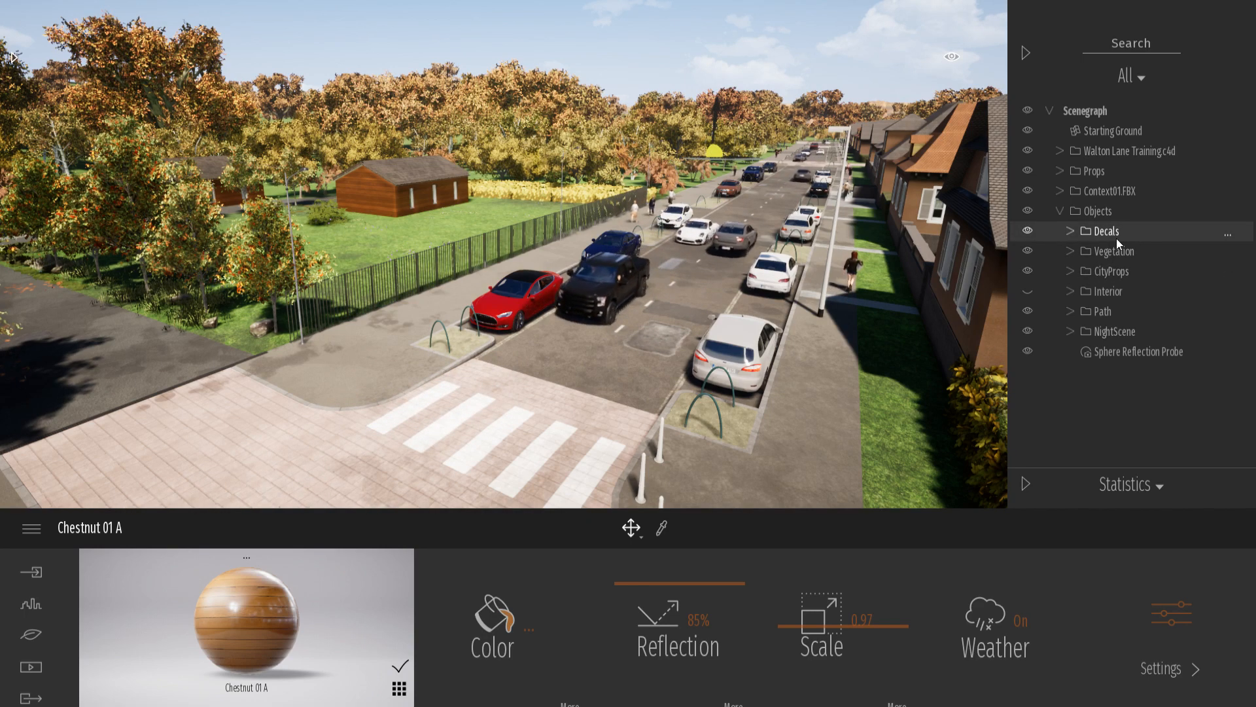
key("w")
right_click_drag(736, 311, 579, 249)
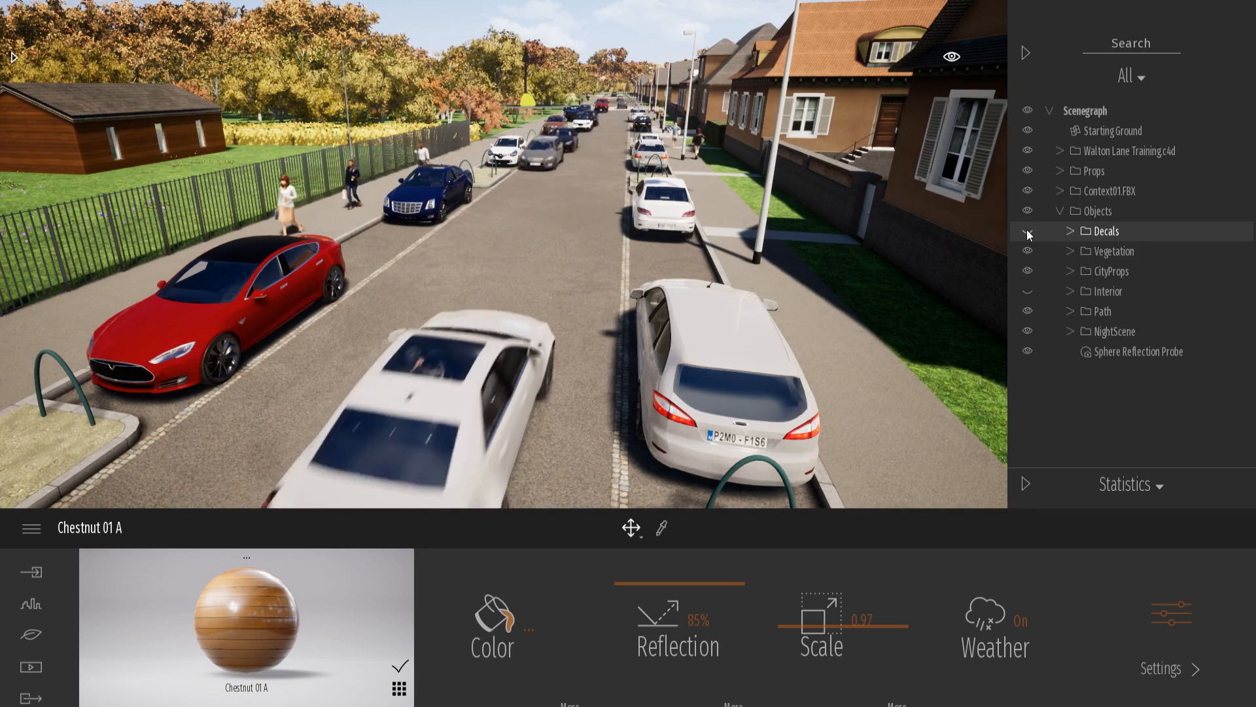
Step: Examine the neighbourhood from the paved street junction back to the lily pond beside the house
key("s")
right_click_drag(878, 286, 621, 278)
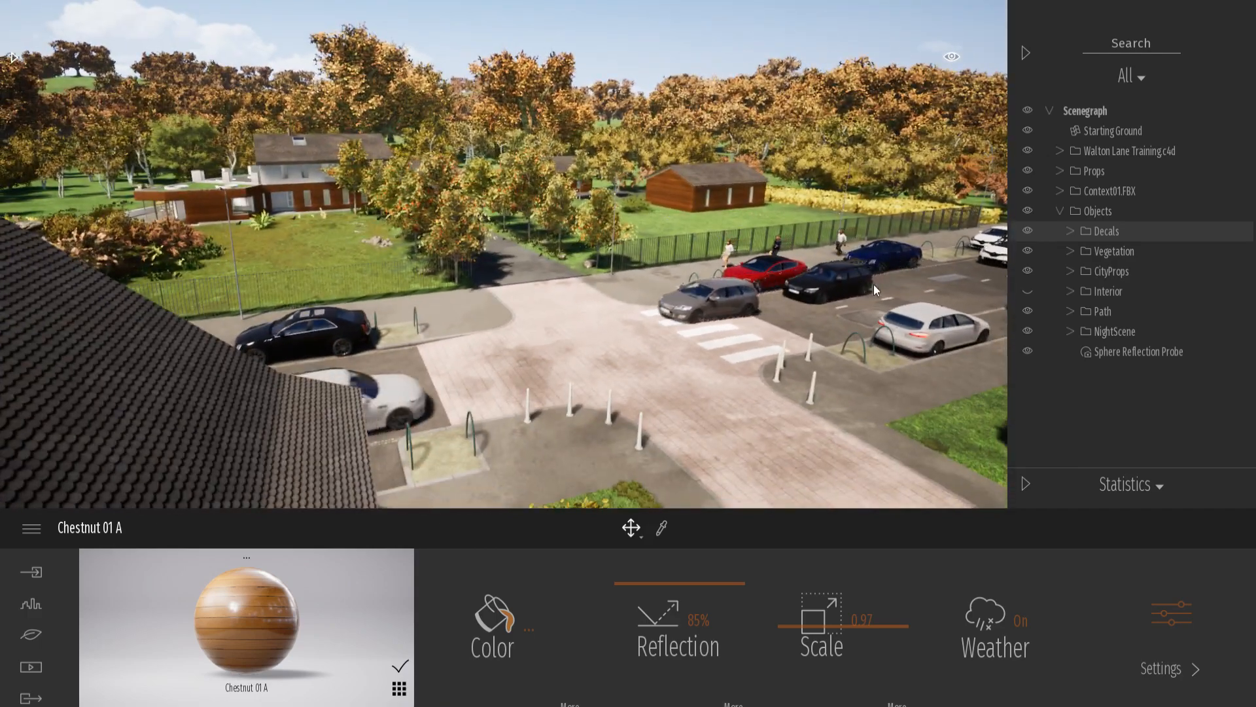
key("d")
right_click_drag(819, 293, 740, 294)
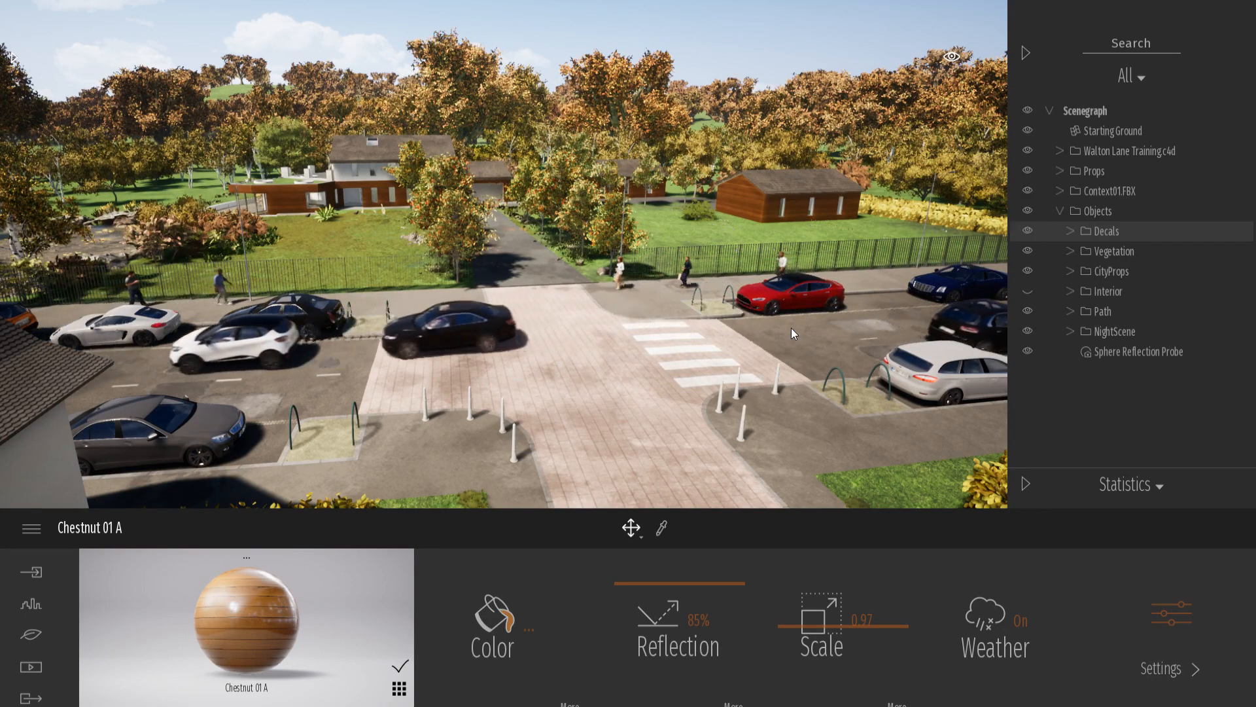
right_click_drag(792, 332, 619, 348)
key("w")
key("a")
key("d")
key("w")
key("a")
key("d")
key("w")
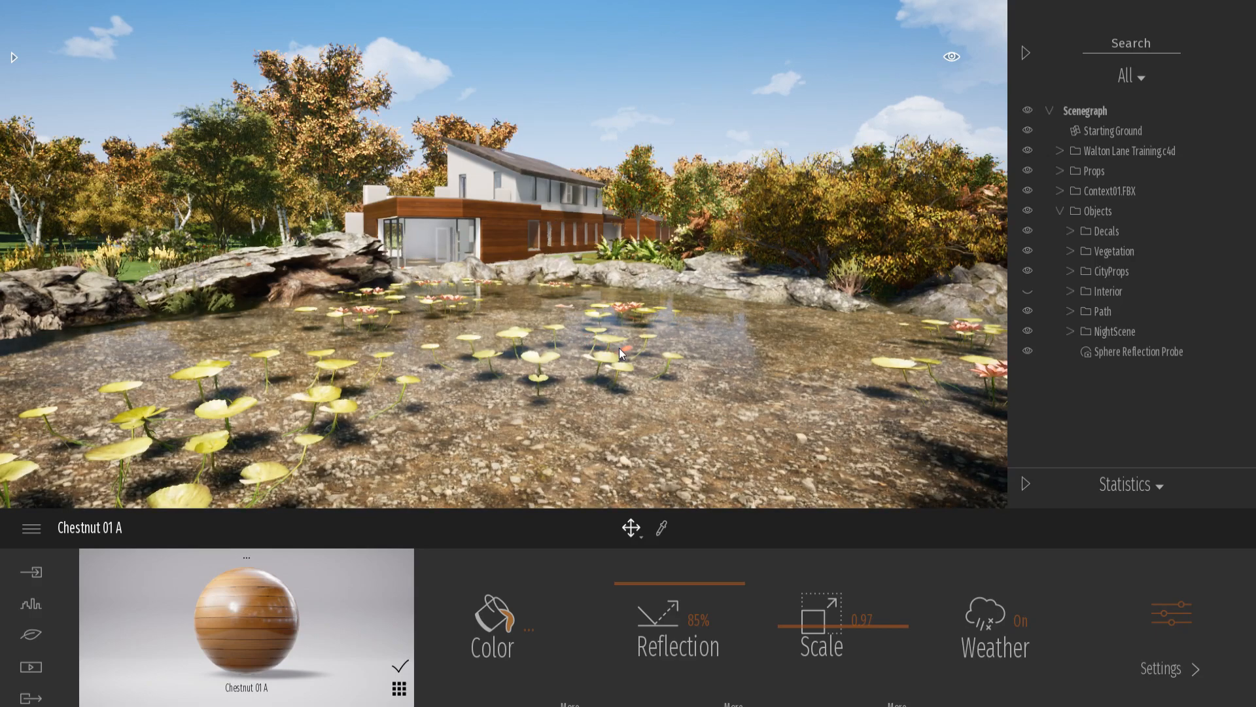
Step: Examine the empty living room inside the house and close the scenegraph
key("d")
mouse_move(619, 348)
right_mouse_down()
mouse_move(451, 347)
mouse_move(504, 399)
mouse_move(507, 415)
mouse_move(487, 422)
mouse_move(530, 278)
mouse_move(553, 259)
mouse_move(576, 262)
mouse_move(455, 259)
mouse_move(622, 353)
mouse_move(599, 343)
right_mouse_up()
key("d")
key("e")
key("w")
key("s")
key("s")
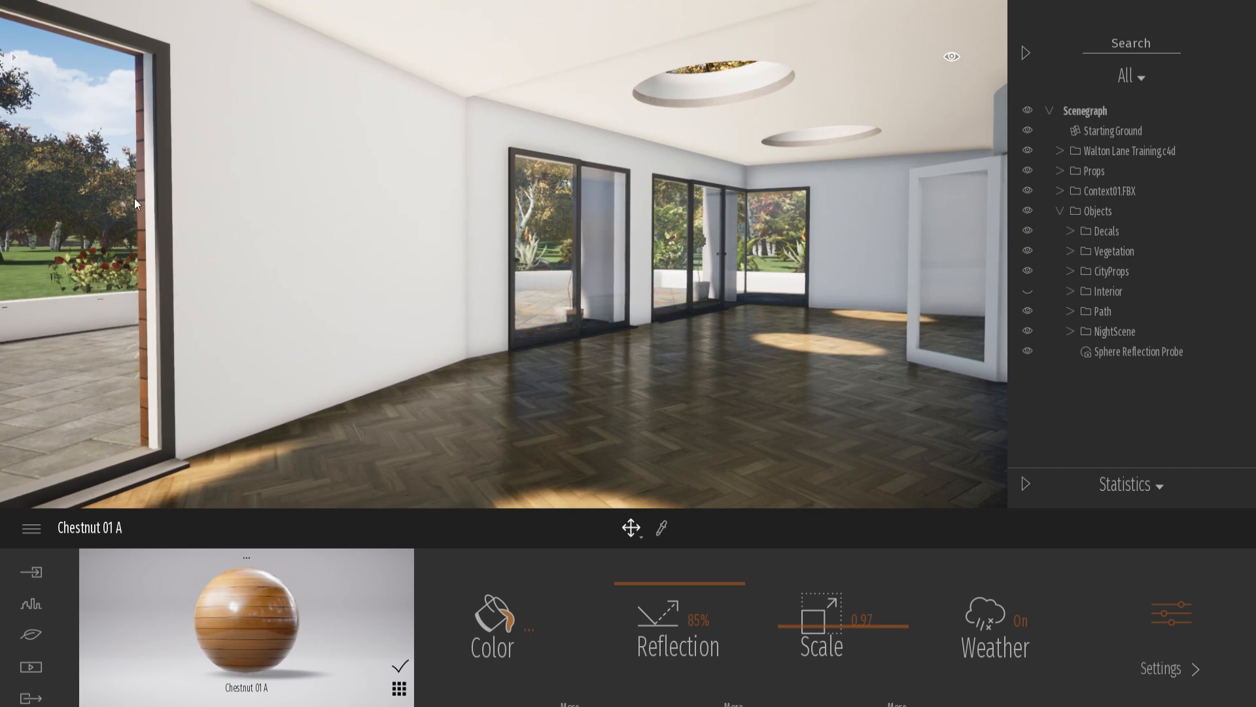
key("s")
right_click_drag(771, 235, 787, 256)
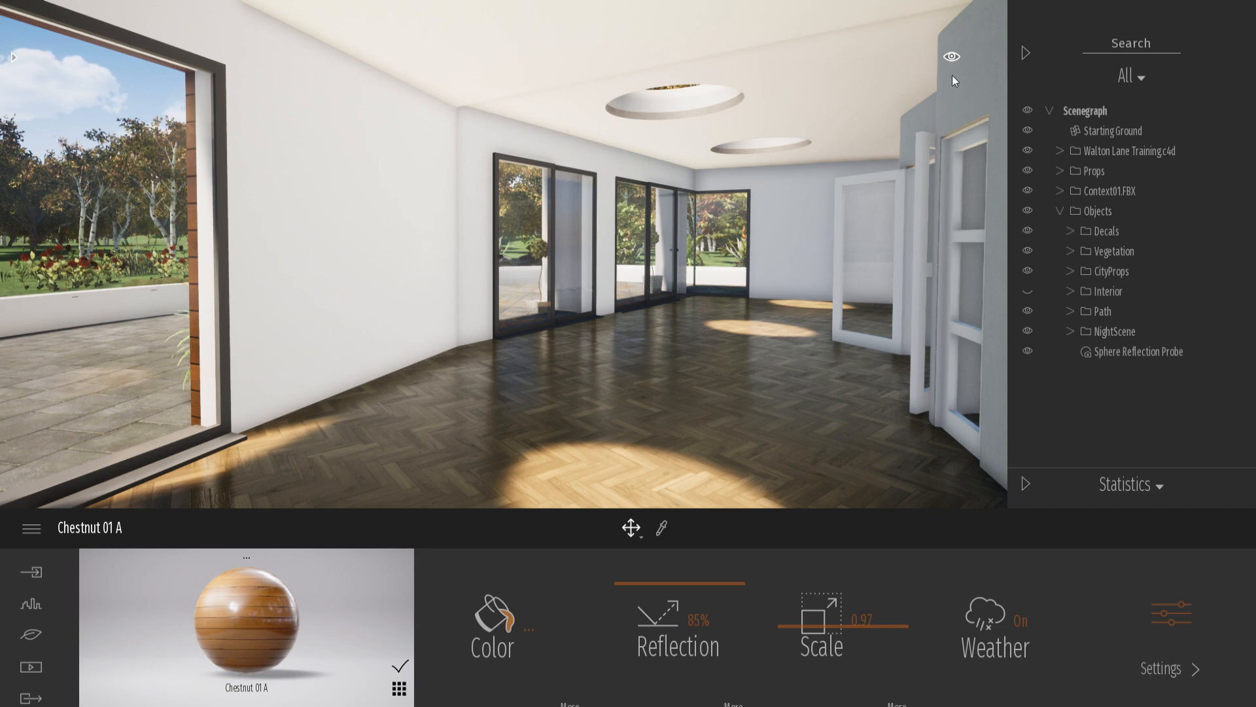
left_click(1026, 52)
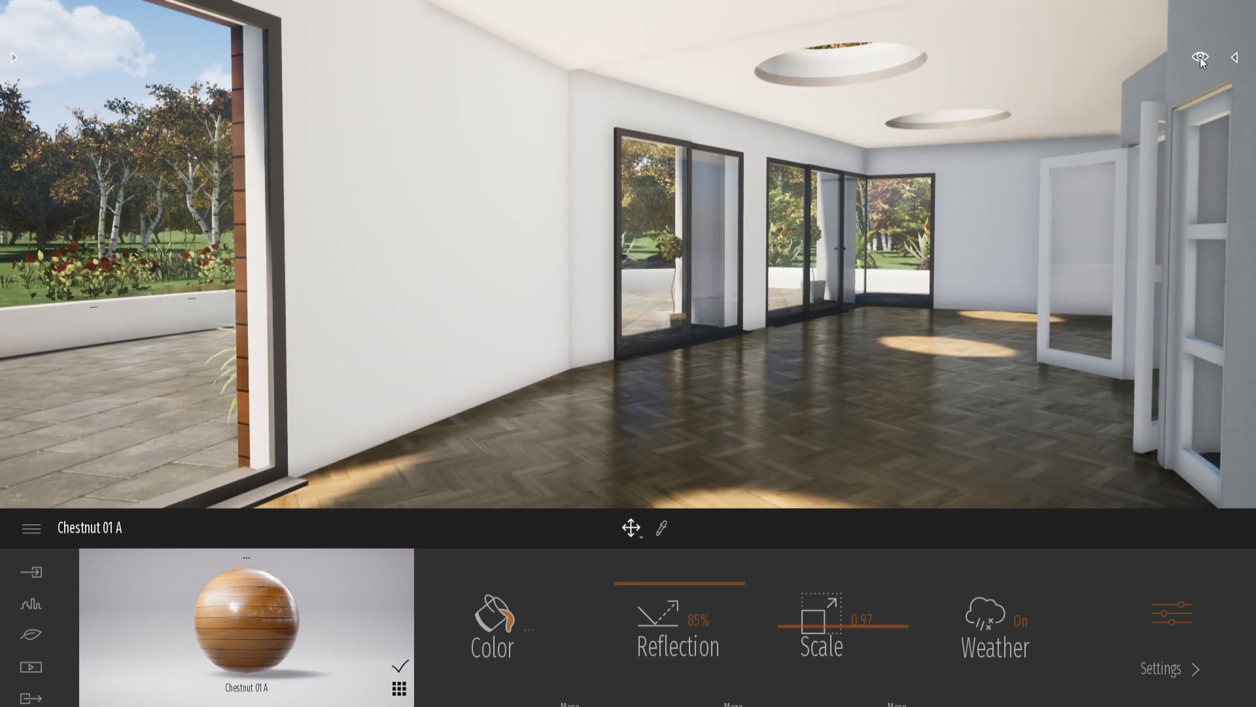
Step: Show the scene's location on the map in the Nature localization settings
mouse_move(1200, 56)
mouse_move(1147, 273)
left_mouse_down()
mouse_move(1144, 248)
mouse_move(1144, 281)
left_mouse_up()
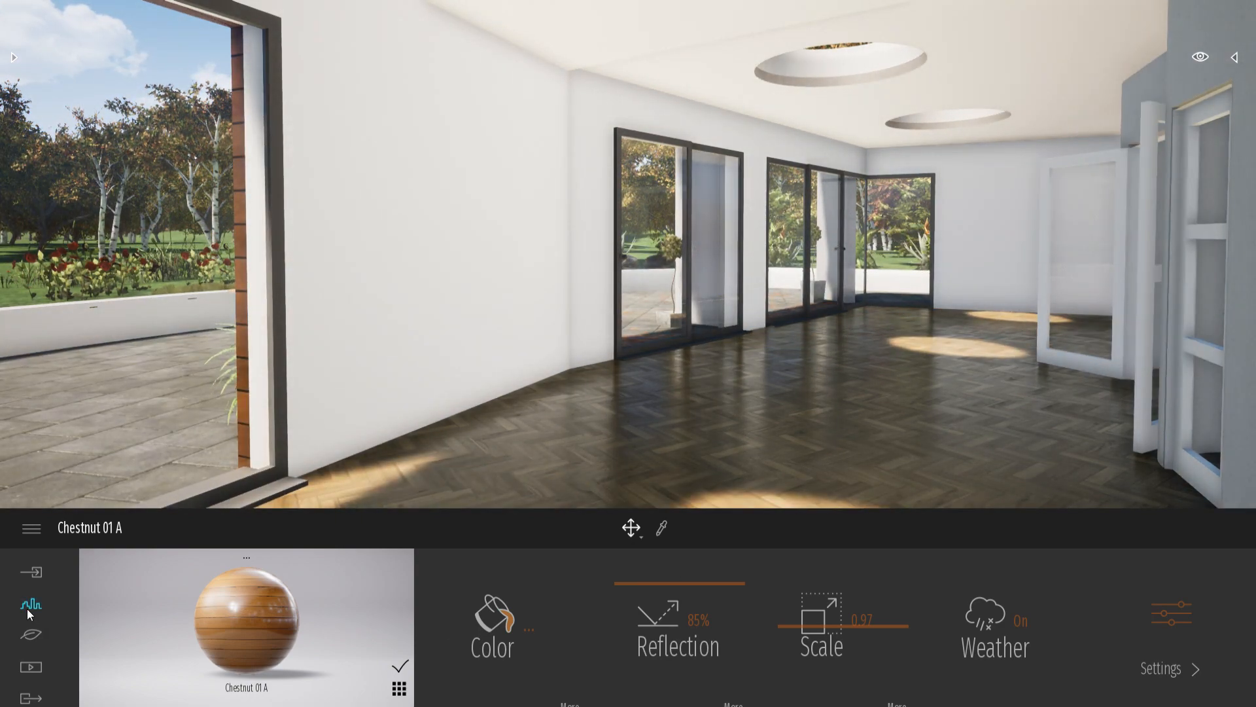
left_click(31, 634)
left_click(324, 633)
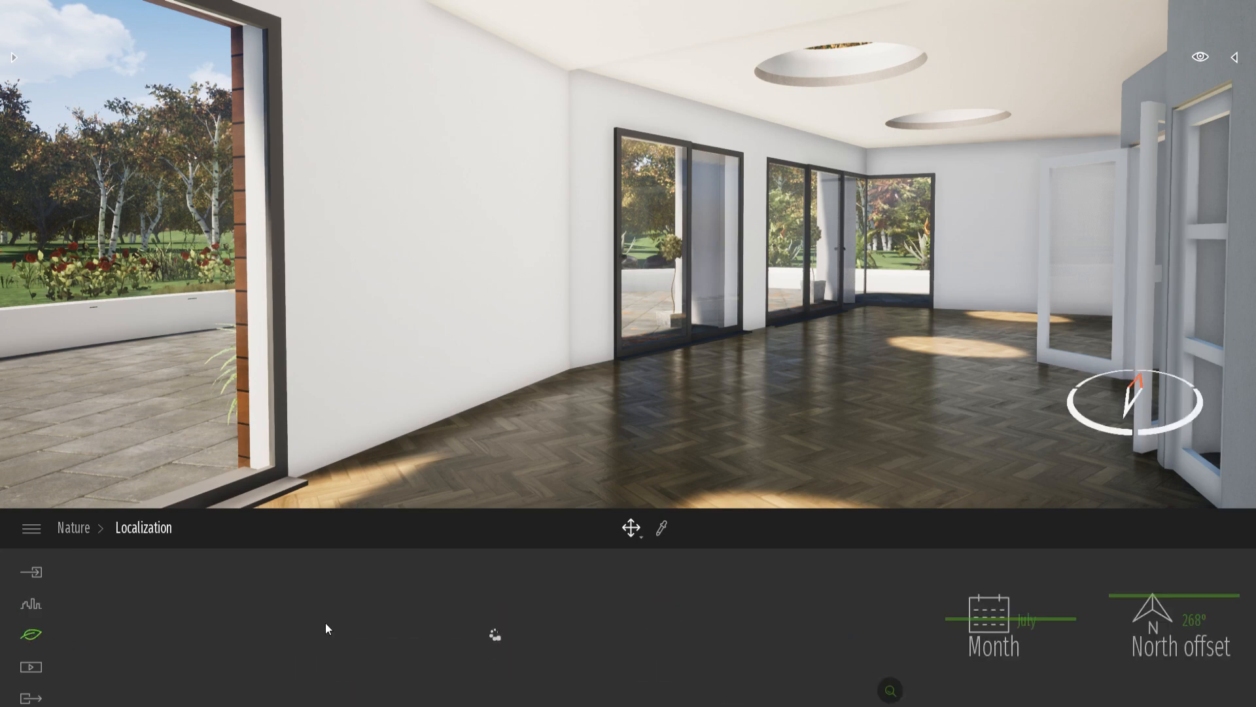
scroll(497, 635, "up", 3)
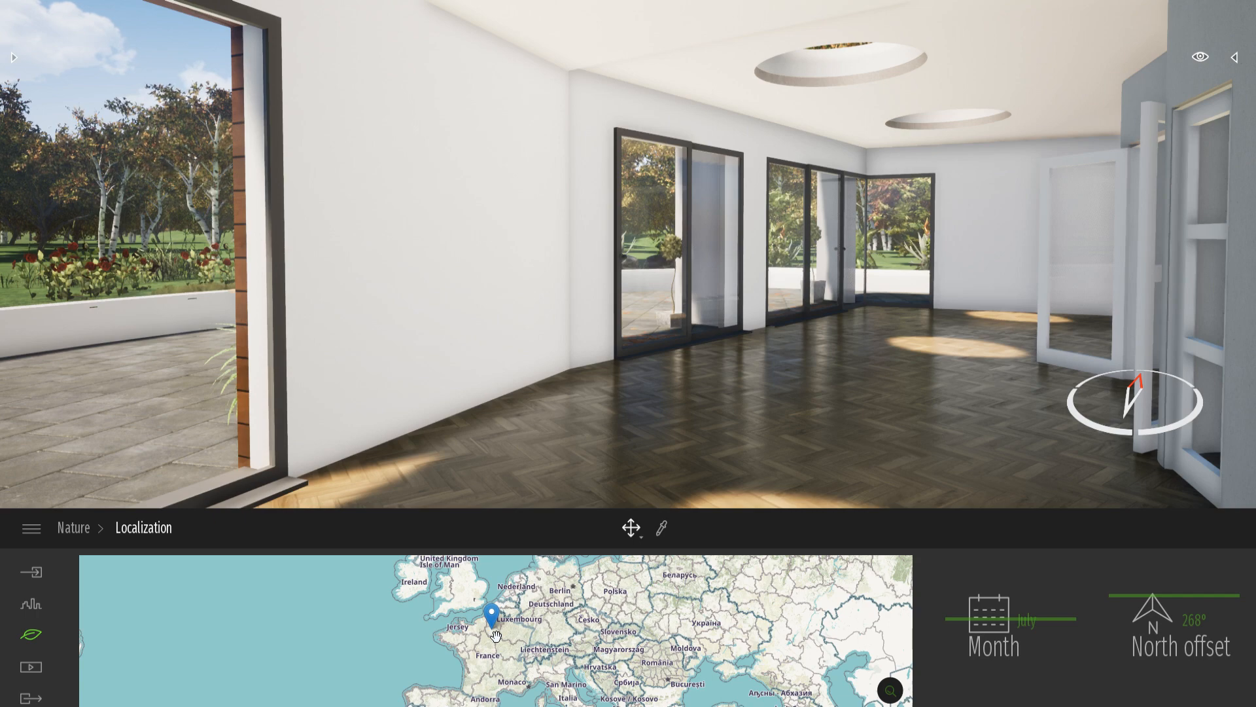
Step: Hang the Painting Coton 70x100 and Painting Coton 100x100 from the living room decorations library side by side on the white wall
left_click(15, 60)
left_click(73, 527)
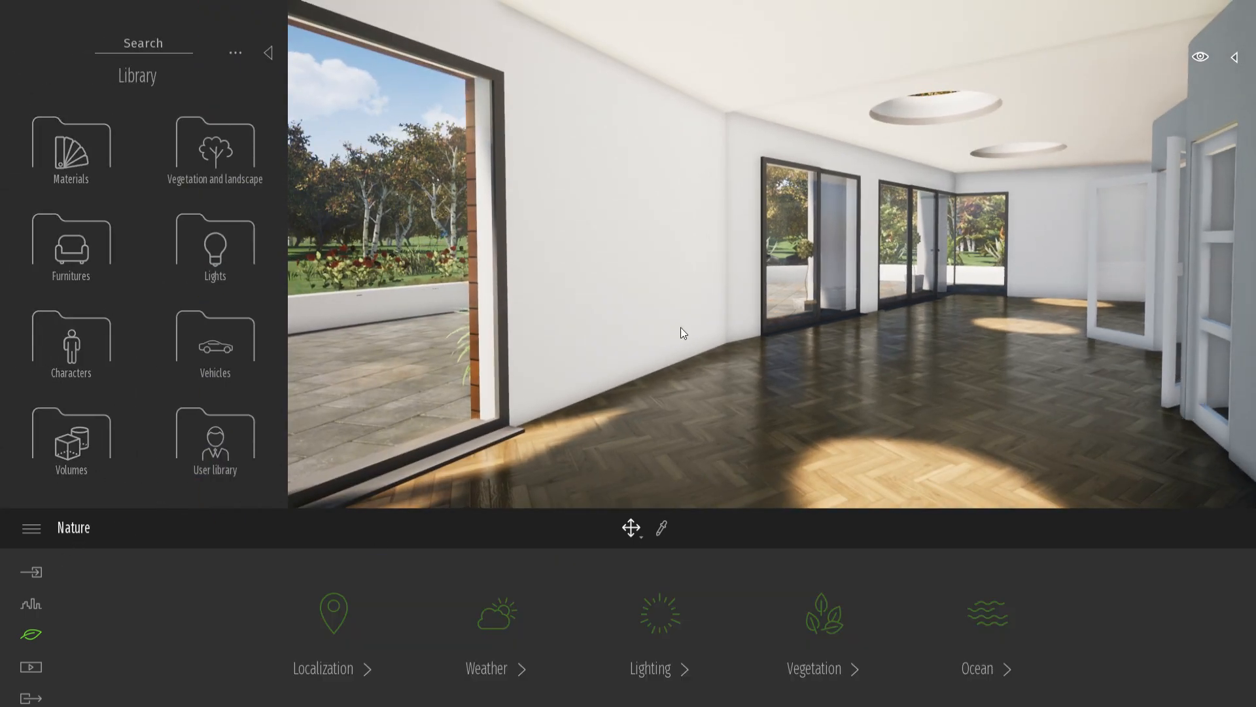
left_click(65, 245)
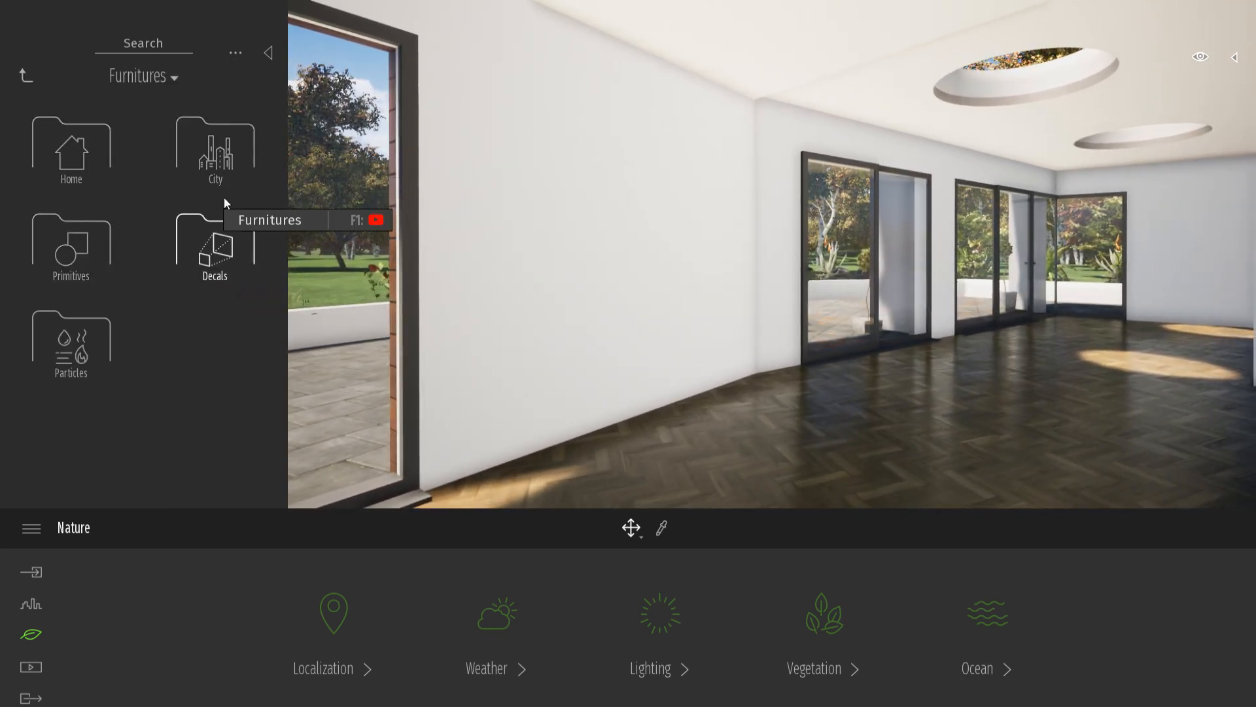
left_click(67, 146)
left_click(66, 144)
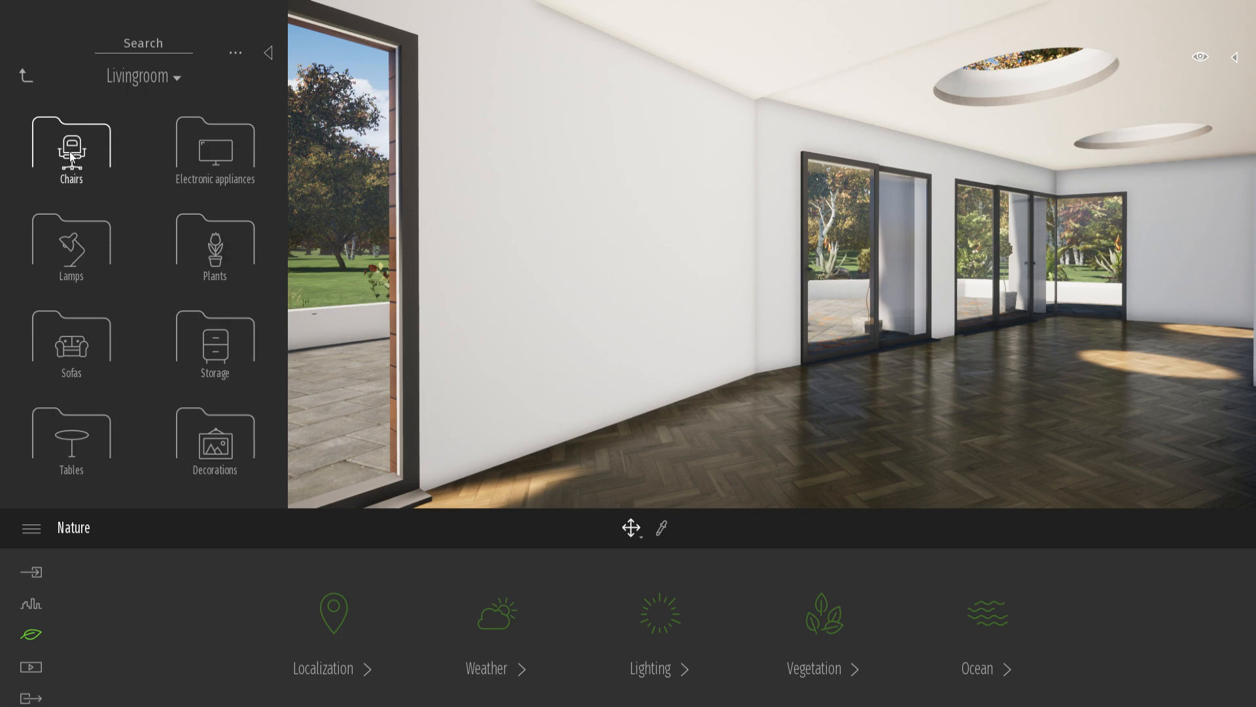
left_click(196, 444)
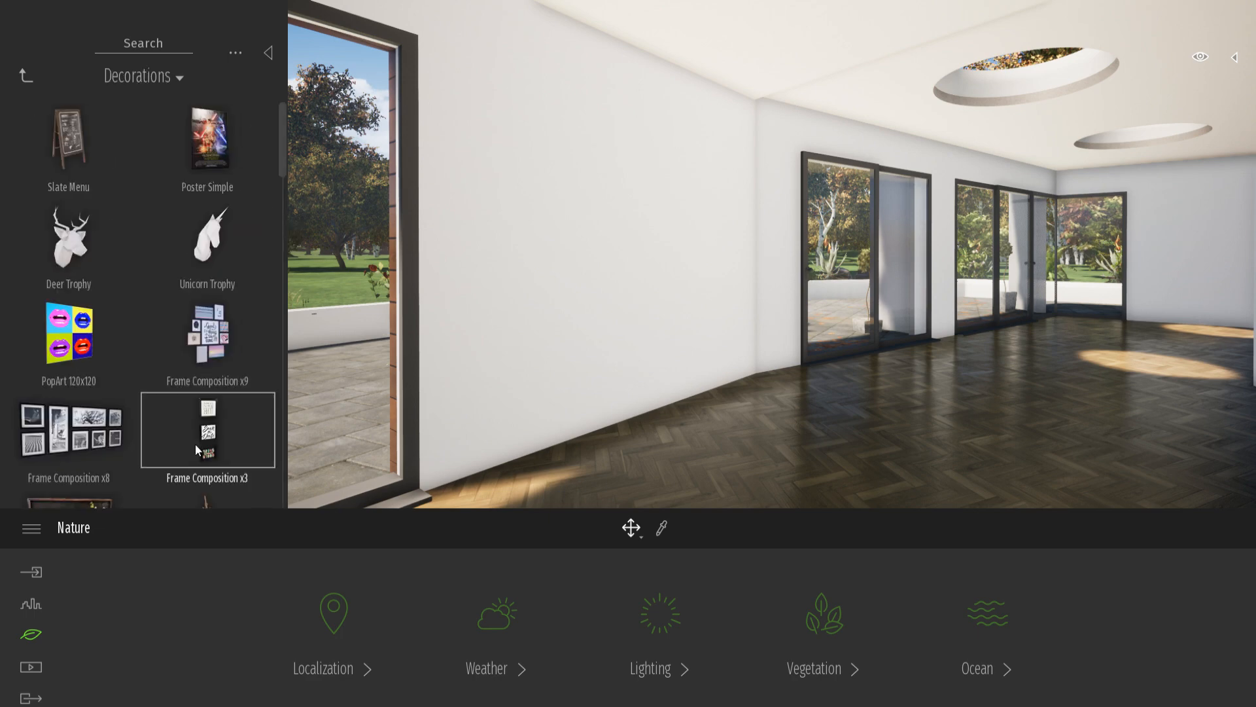
left_click_drag(280, 123, 286, 210)
mouse_move(216, 261)
left_mouse_down()
mouse_move(539, 225)
mouse_move(529, 221)
left_mouse_up()
mouse_move(207, 242)
left_mouse_down()
mouse_move(589, 273)
mouse_move(673, 226)
left_mouse_up()
key("Escape")
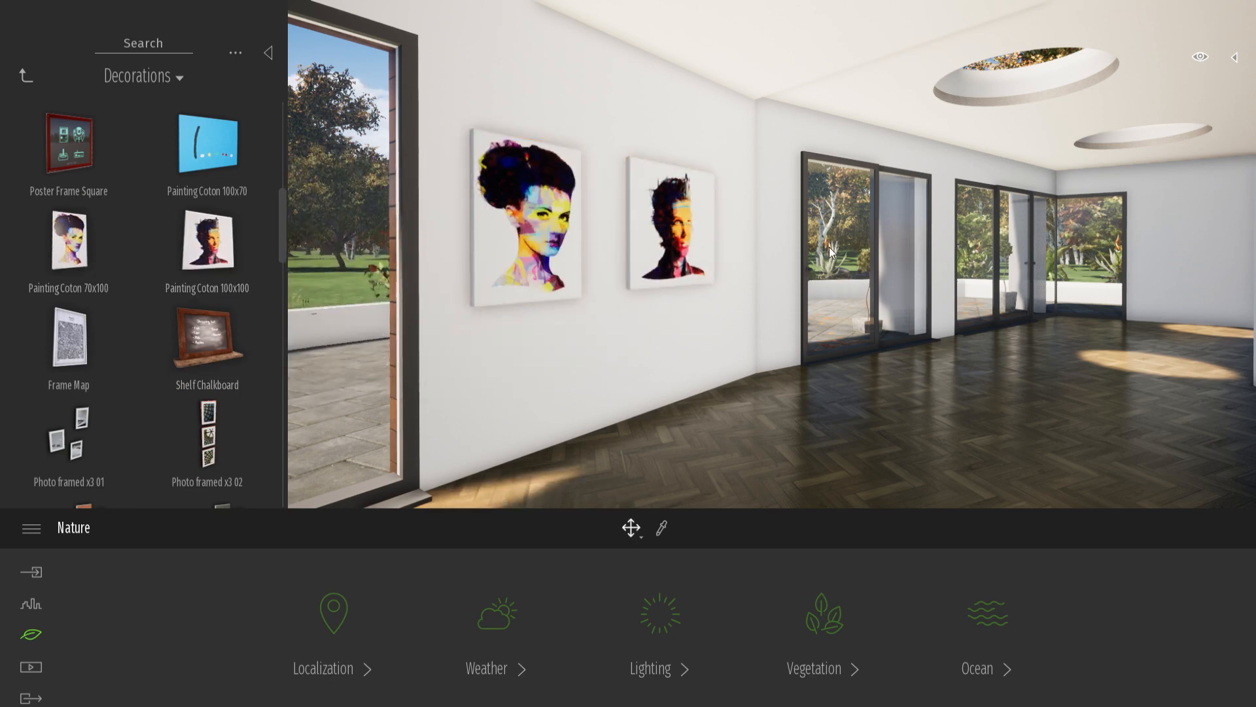
Step: Place the Carpet 180x140 from the decorations library on the parquet in the sunlit patch
right_click_drag(829, 246, 873, 263)
scroll(197, 307, "down", 10)
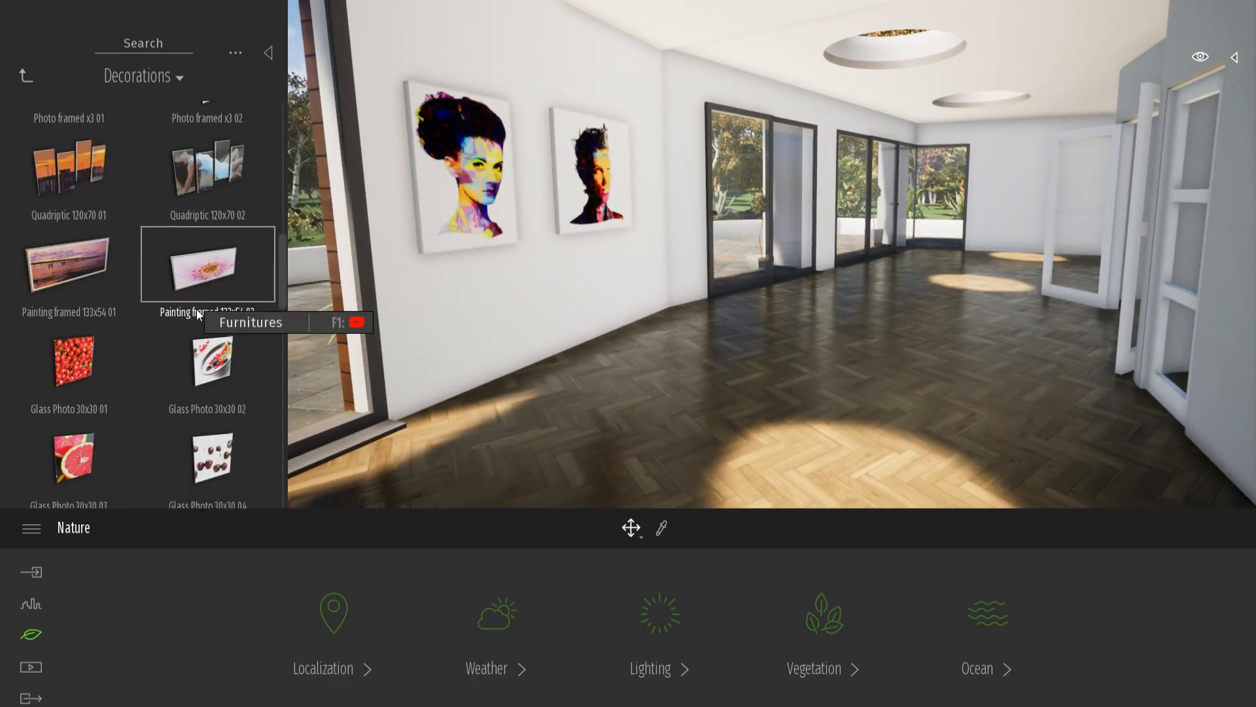
scroll(198, 306, "down", 12)
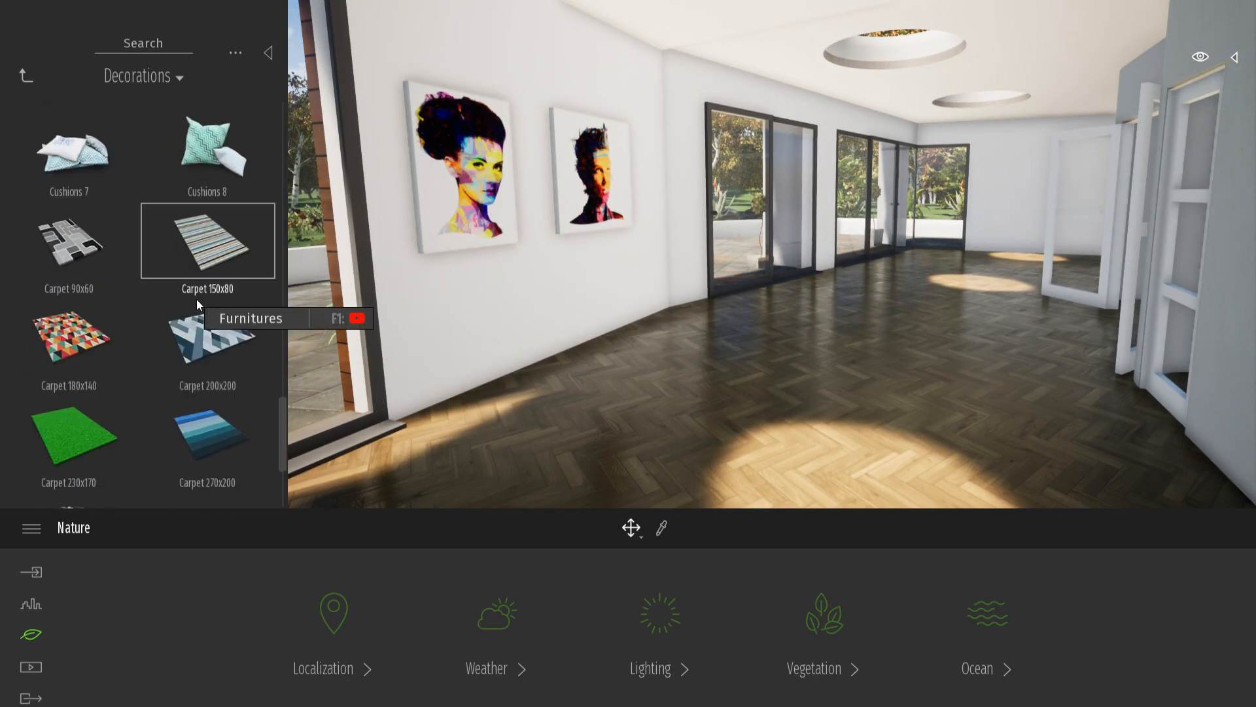
left_click_drag(117, 203, 877, 452)
right_click_drag(927, 364, 832, 331)
key("s")
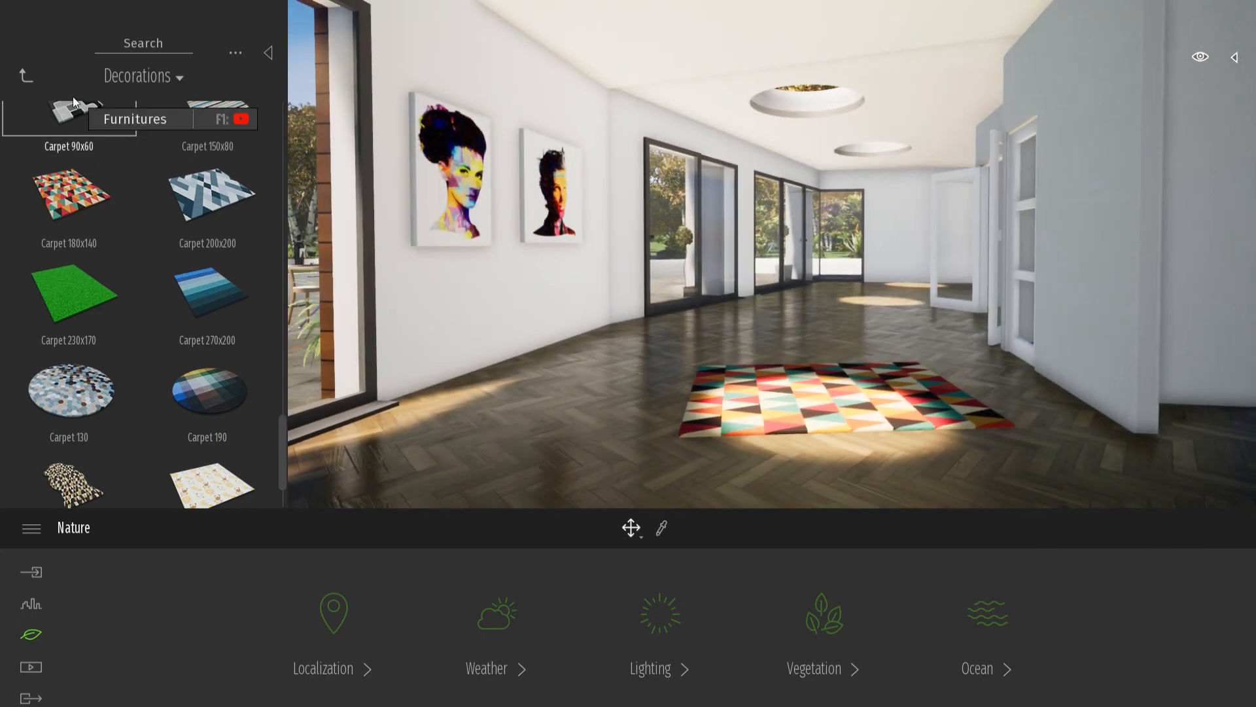
Step: Place a Kentia from the living room plants library beside the carpet, near the end of the grey partition wall
left_click(26, 75)
left_click(253, 265)
scroll(218, 286, "down", 1)
scroll(219, 288, "down", 5)
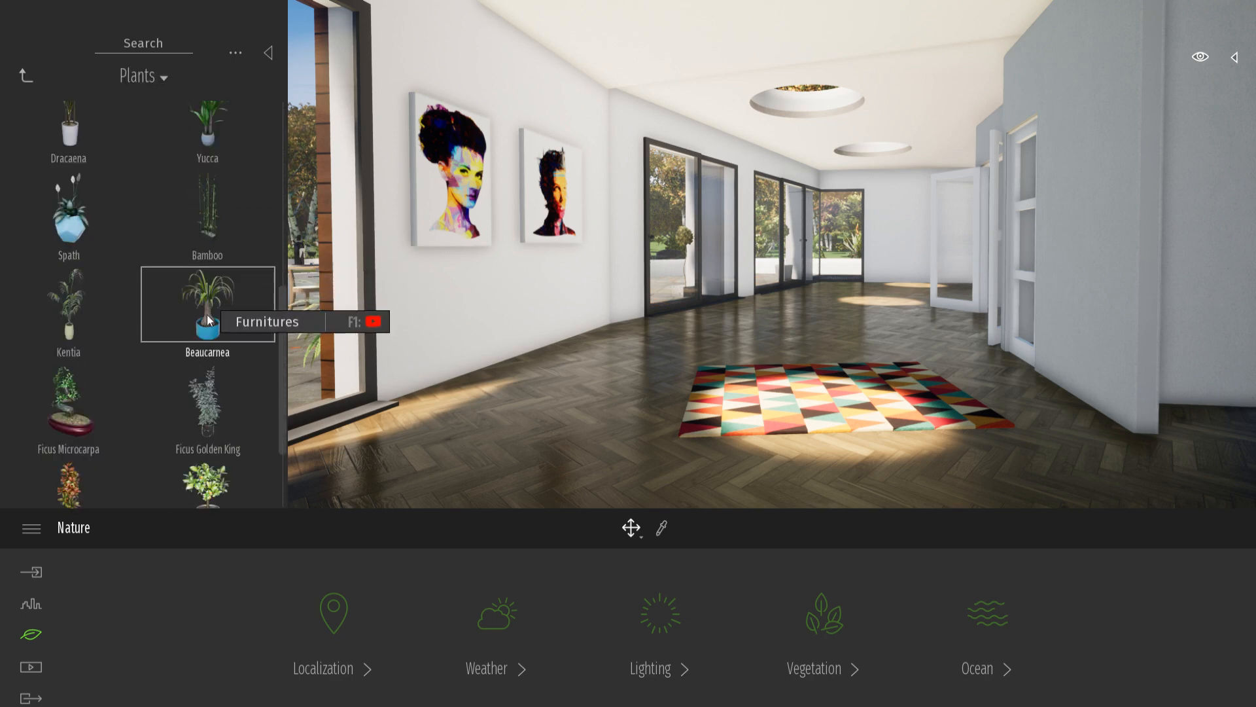
left_click_drag(65, 314, 1053, 450)
key("Escape")
right_click_drag(801, 314, 792, 283)
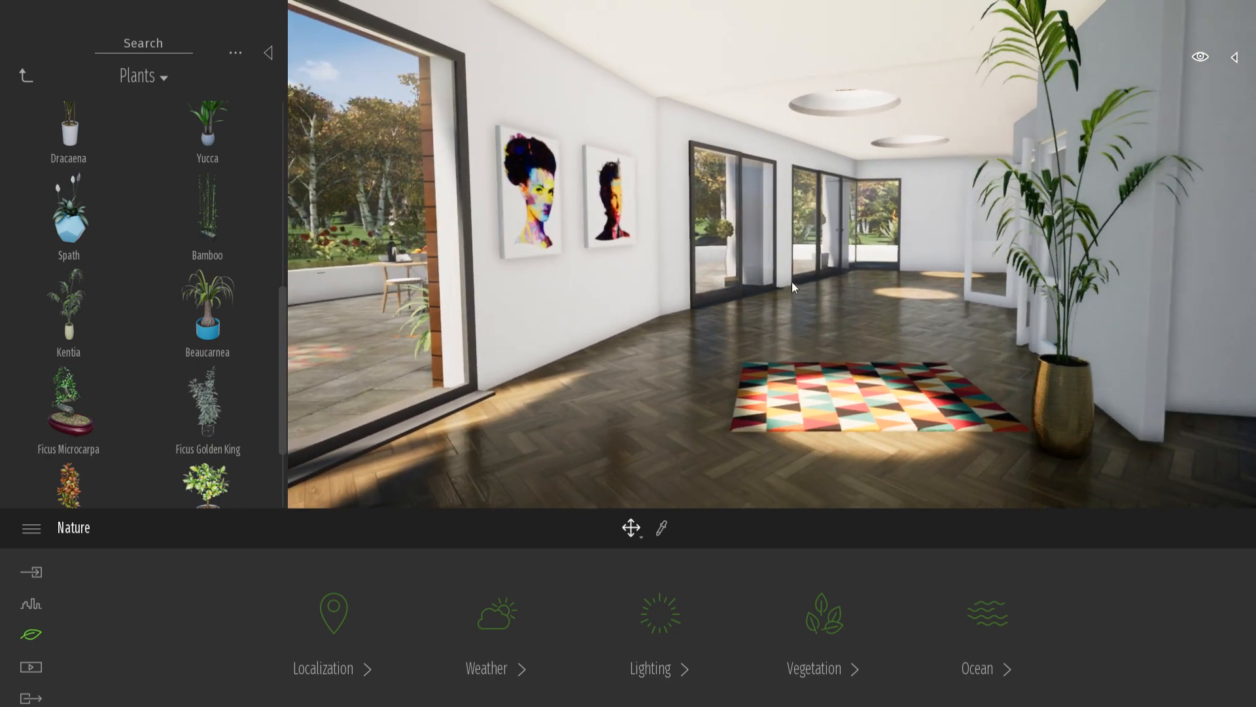
Step: Delete the two paintings, the Carpet 180x140 and the Kentia through the scenegraph
left_click(269, 52)
left_click(1235, 58)
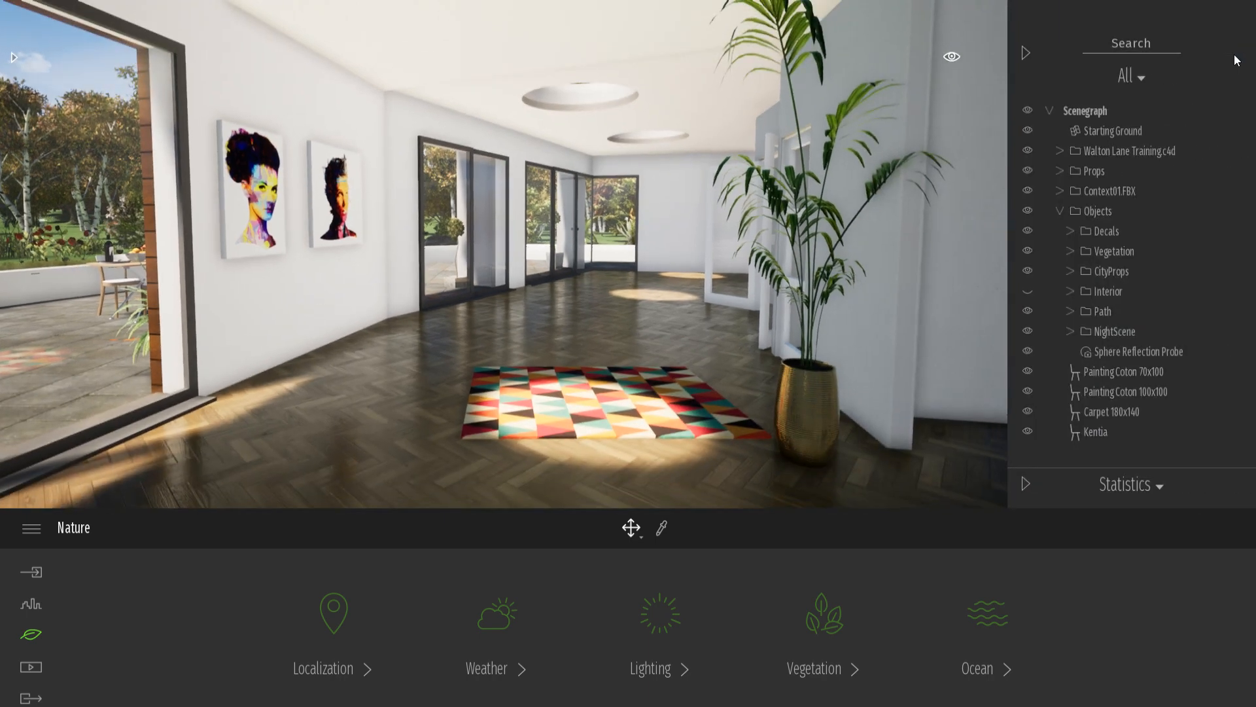
left_click(1099, 434)
left_click(1113, 372, "shift")
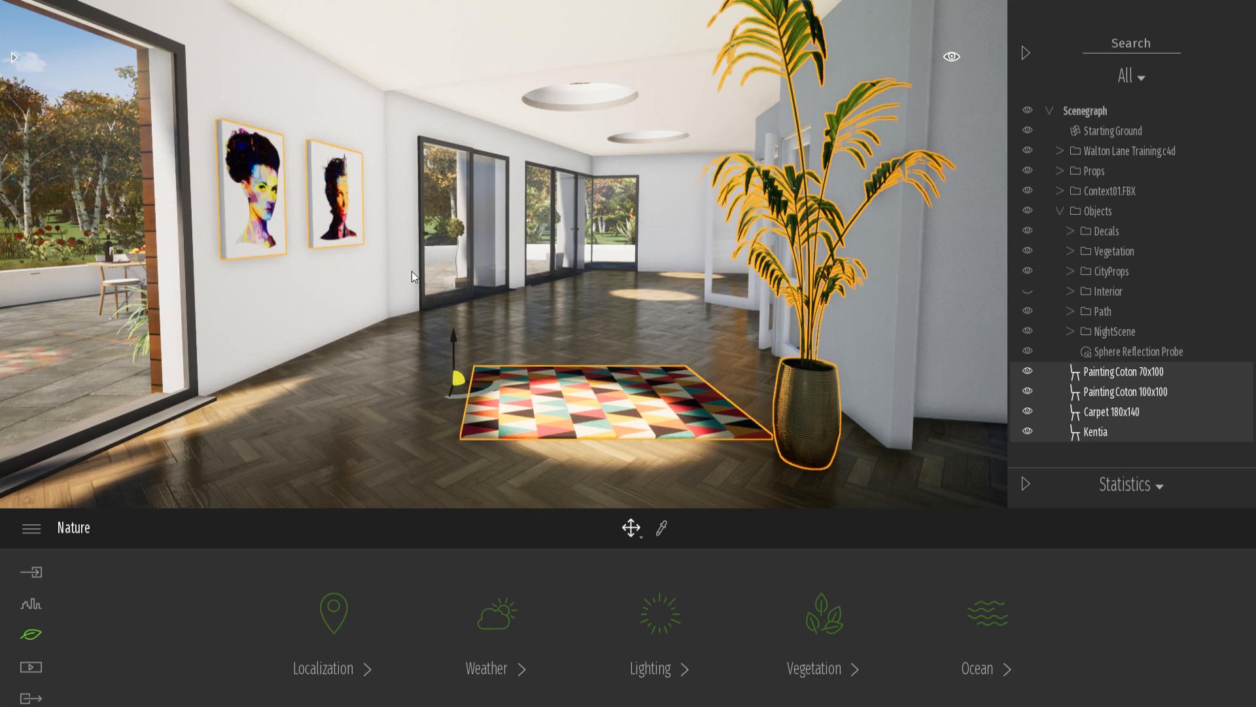
key("Delete")
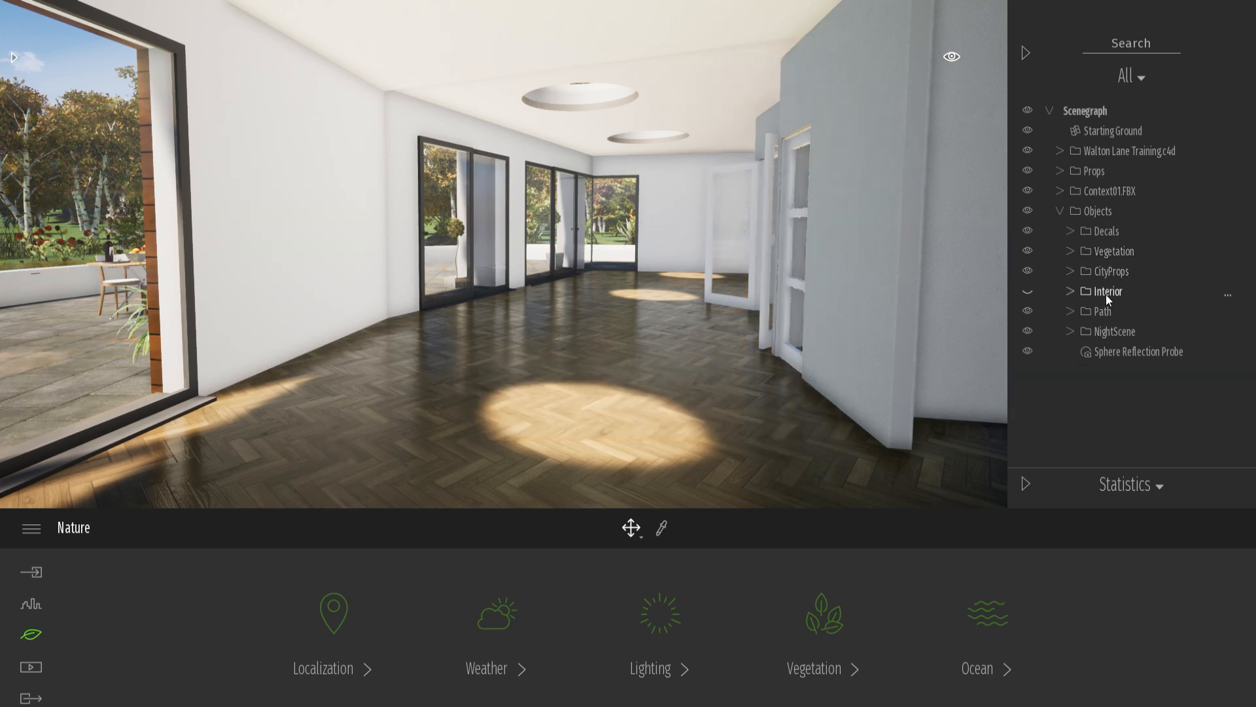
Step: Make the Interior folder visible to furnish the room and close the scenegraph
left_click(1028, 290)
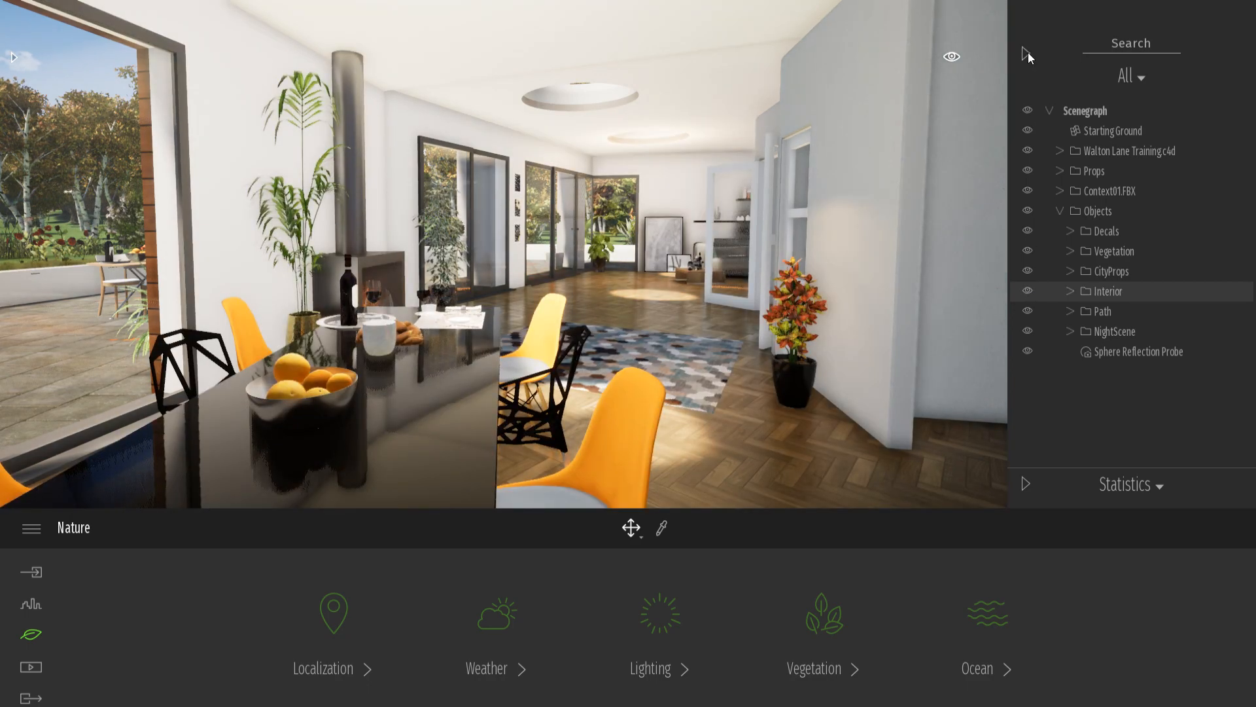
left_click(1025, 54)
scroll(737, 332, "up", 3)
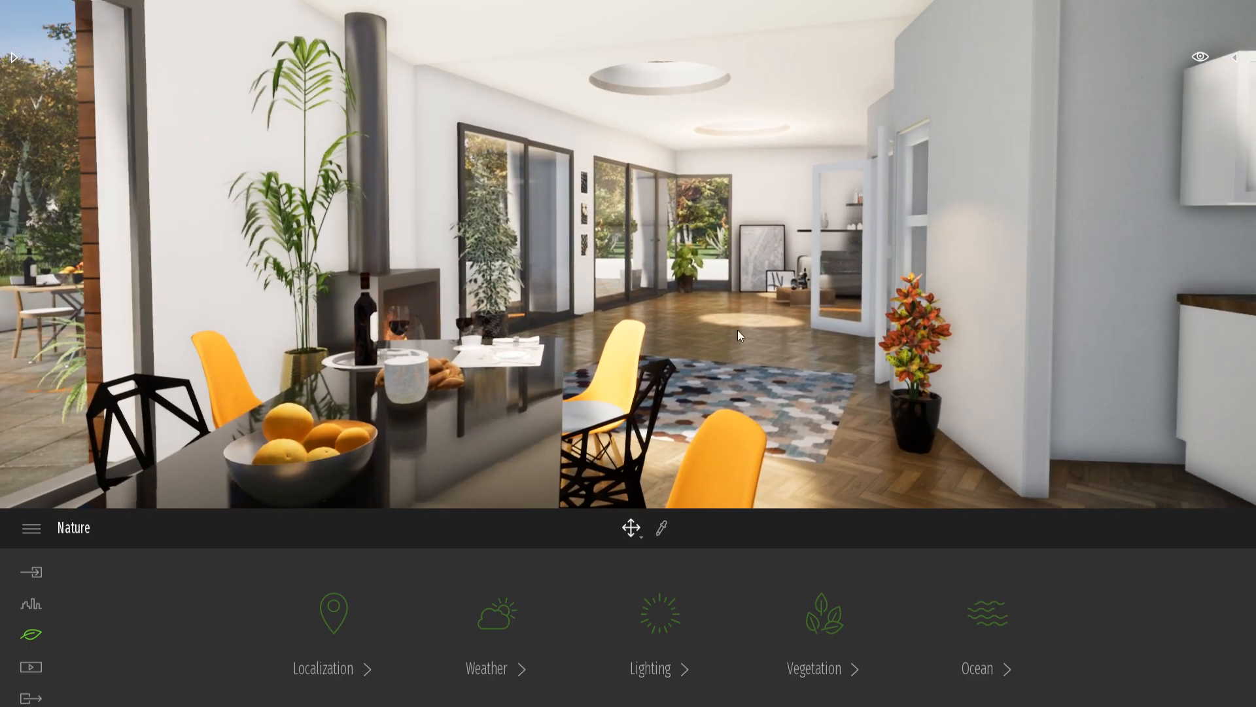
scroll(737, 323, "up", 5)
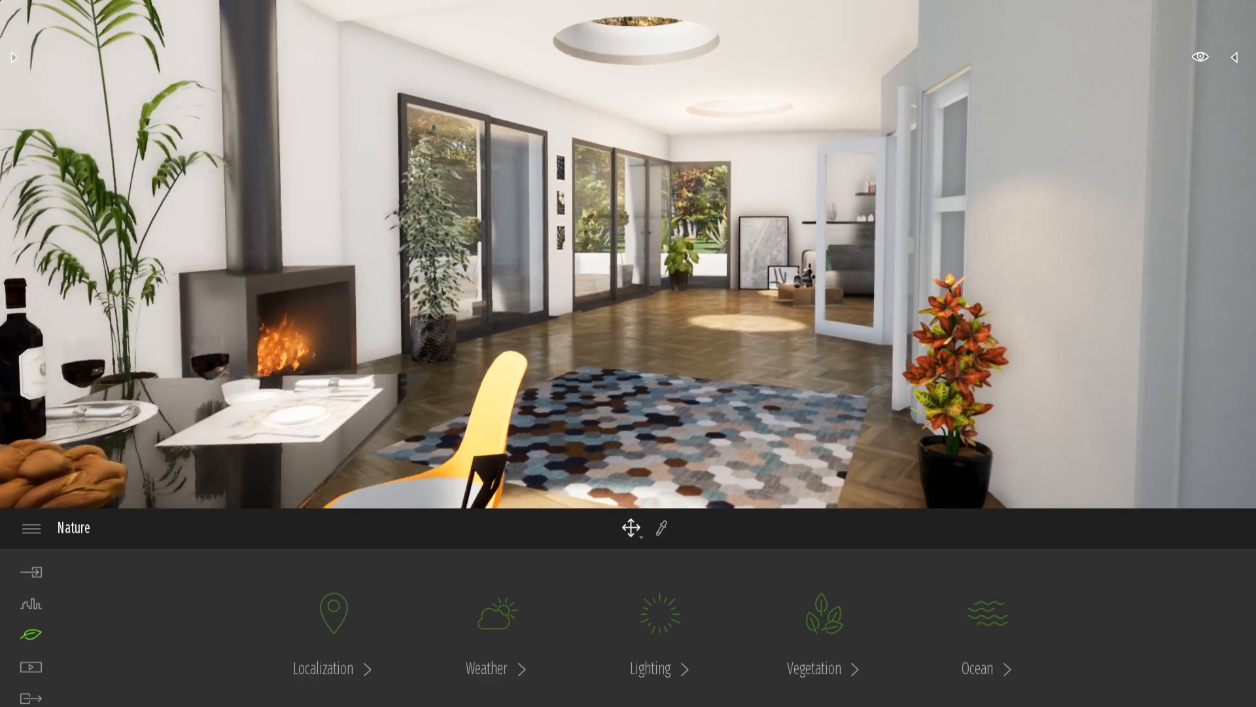
Step: Examine the furnished room around the fireplace, dining table and patterned rug
mouse_move(736, 323)
right_mouse_down()
mouse_move(595, 321)
mouse_move(756, 325)
right_mouse_up()
key("s")
key("w")
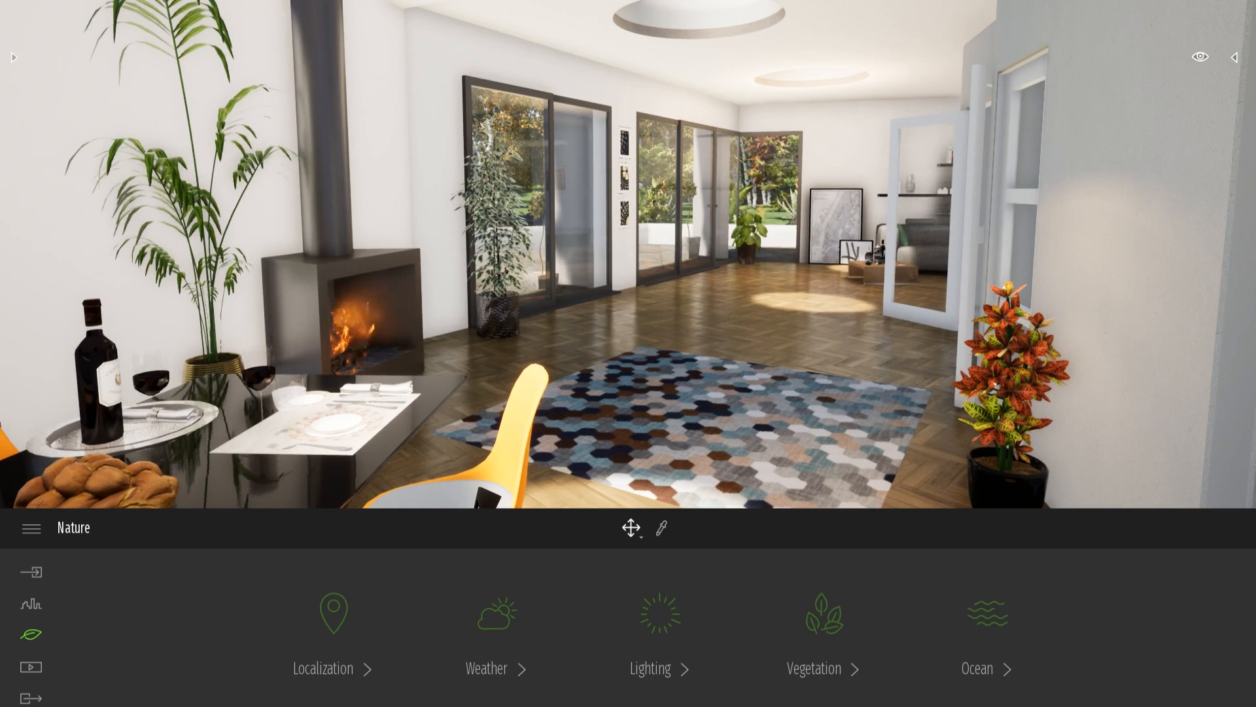
key("s")
mouse_move(756, 325)
right_mouse_down()
mouse_move(817, 325)
mouse_move(735, 323)
right_mouse_up()
key("a")
key("d")
key("w")
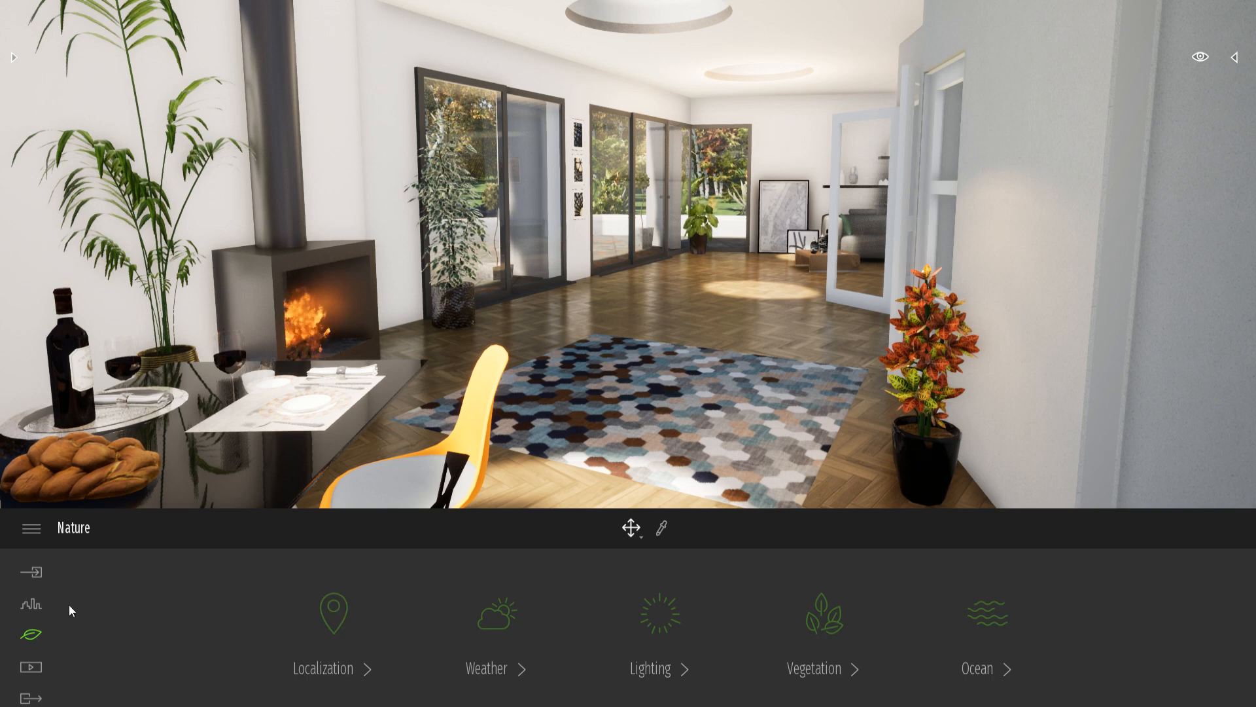
Step: Open the BIMobject tool in Urban and place the black leather armchair at the near edge of the hexagon-patterned rug
left_click(31, 607)
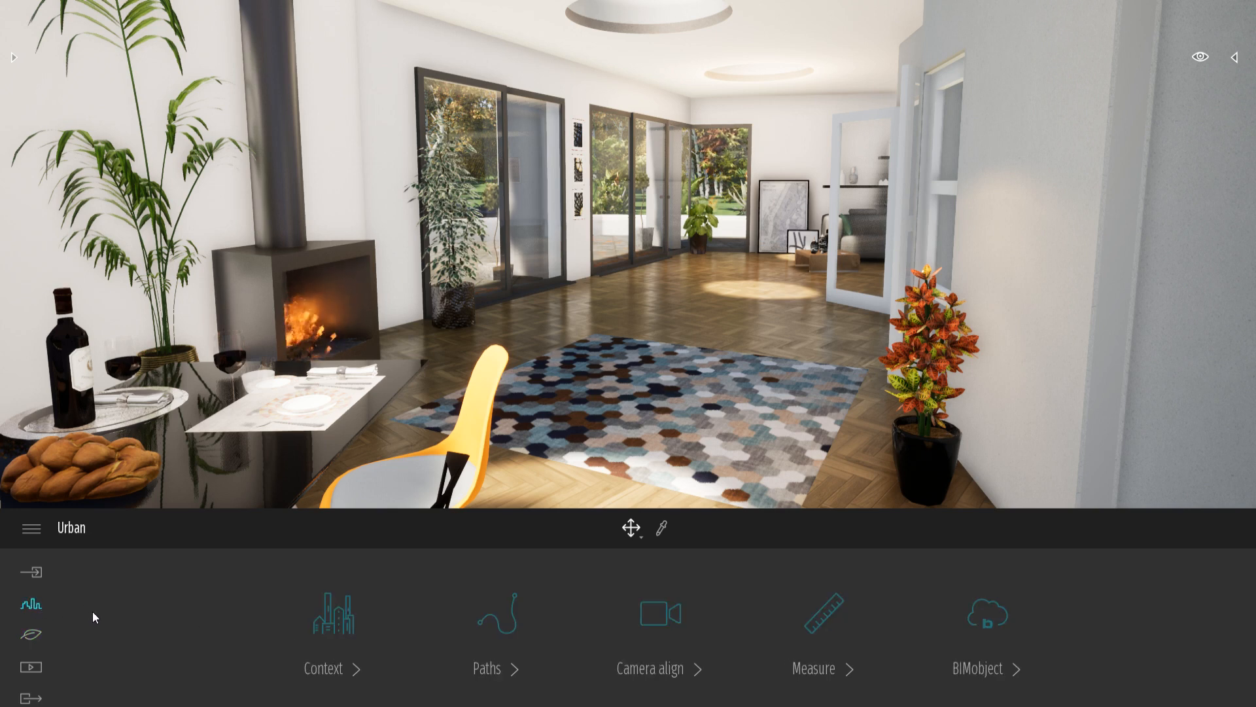
left_click(999, 619)
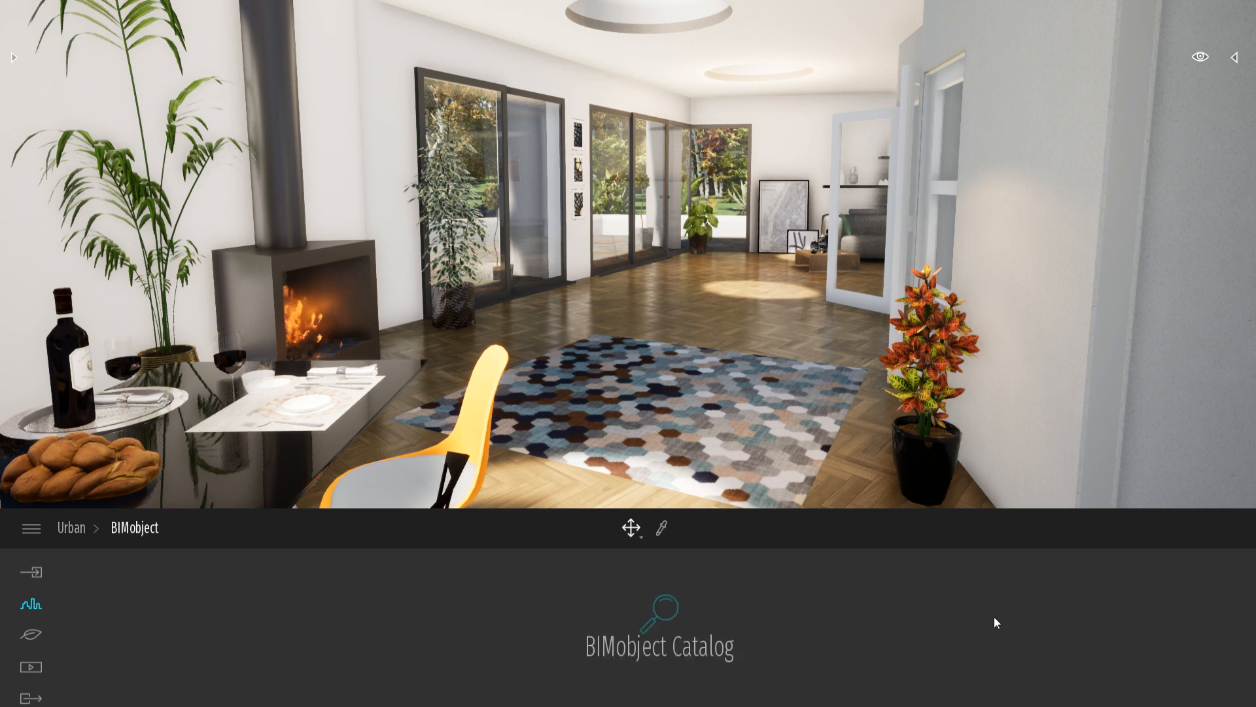
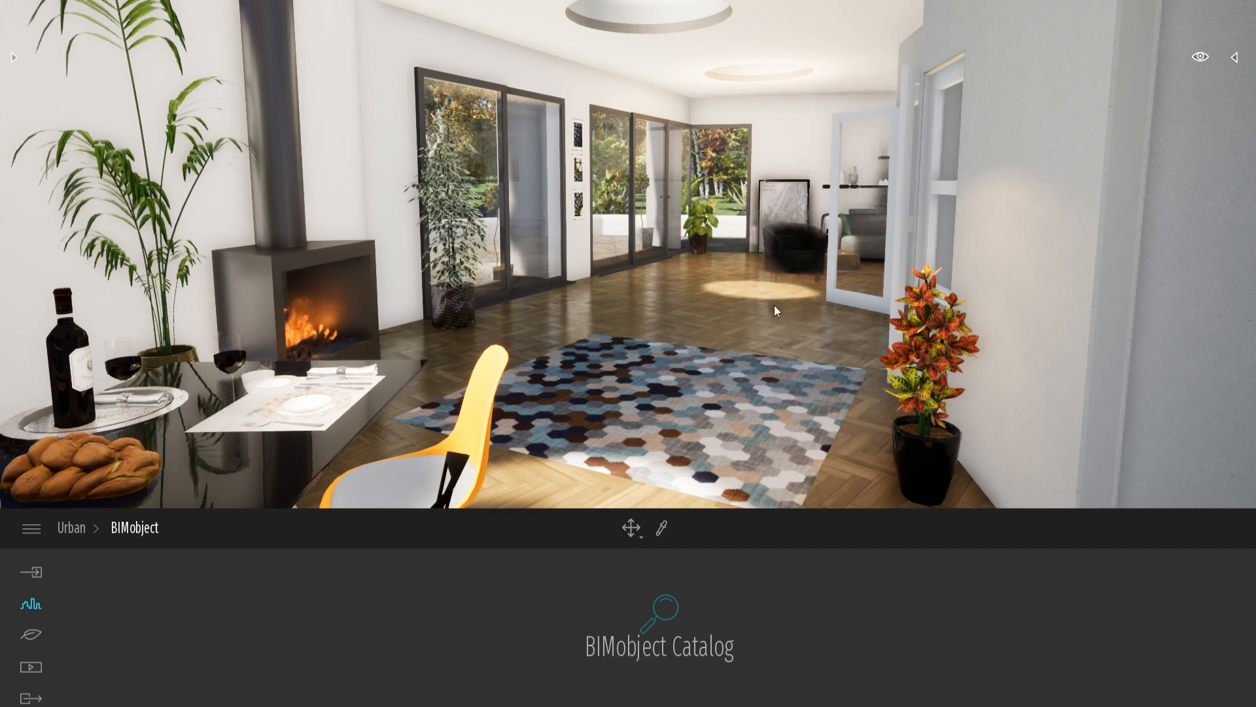
scroll(715, 407, "down", 3)
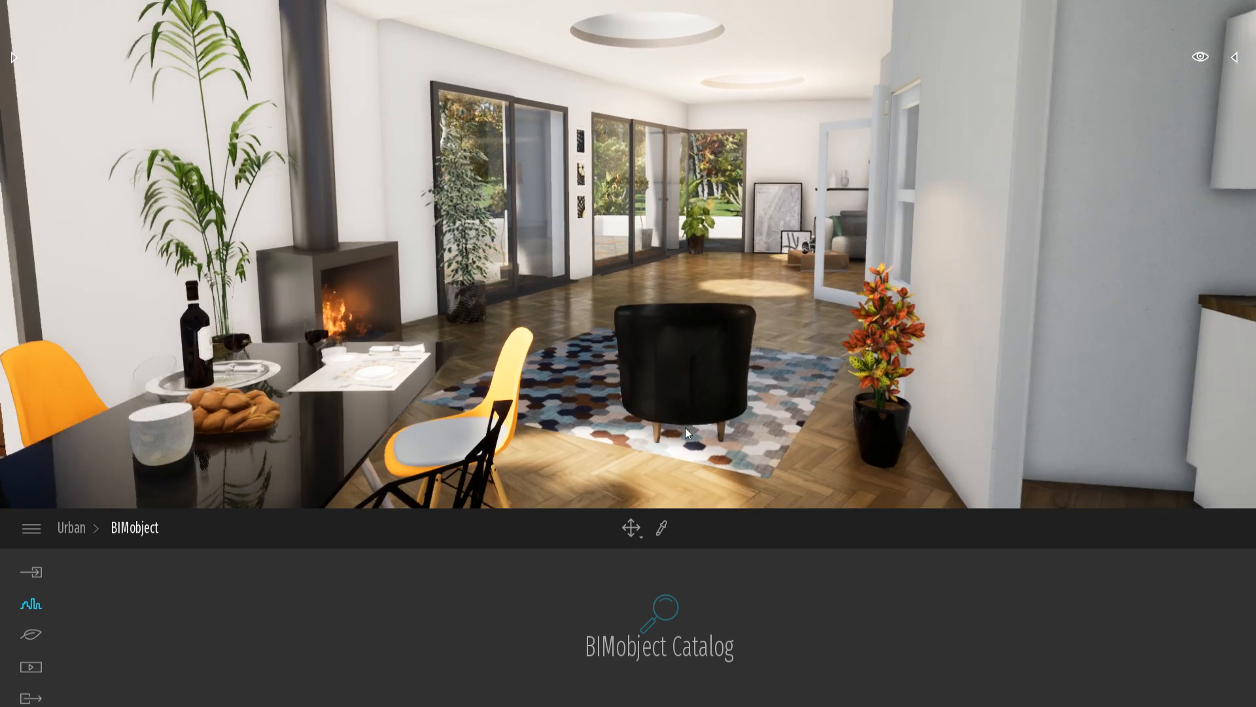
left_click(650, 456)
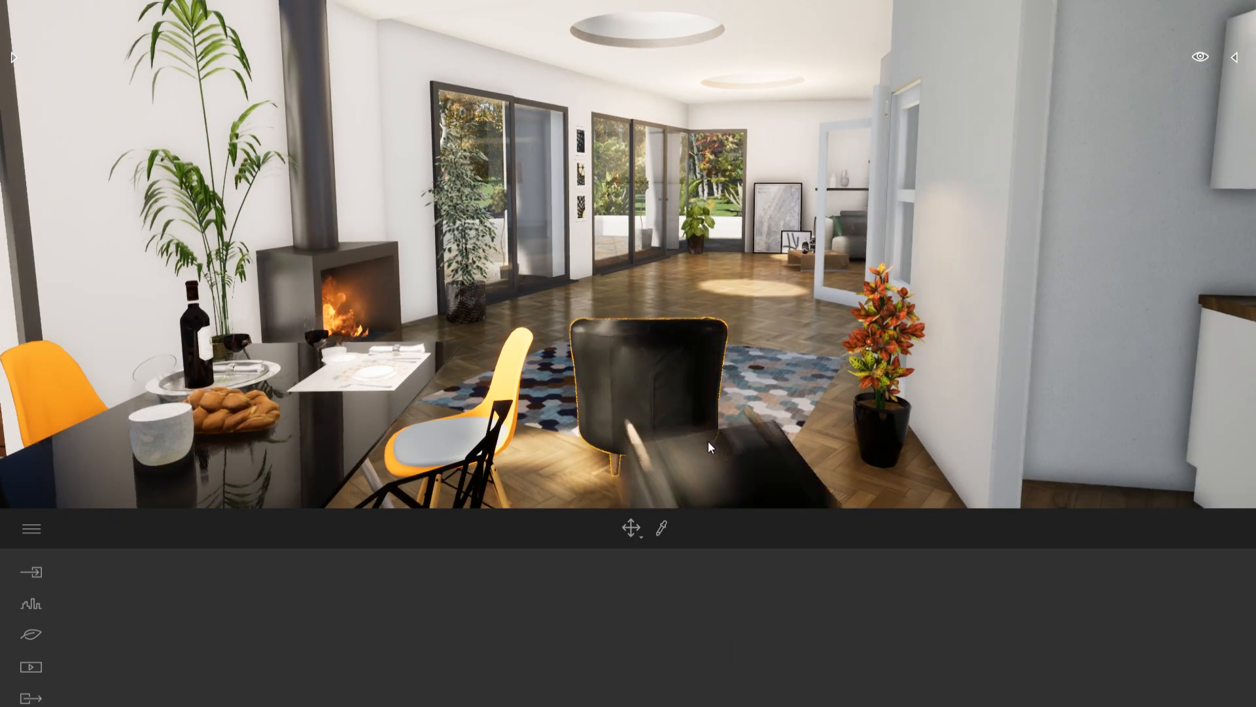
key("Escape")
Step: Rotate the black armchair so its seat faces the dining table side of the room
right_click_drag(761, 357, 743, 379)
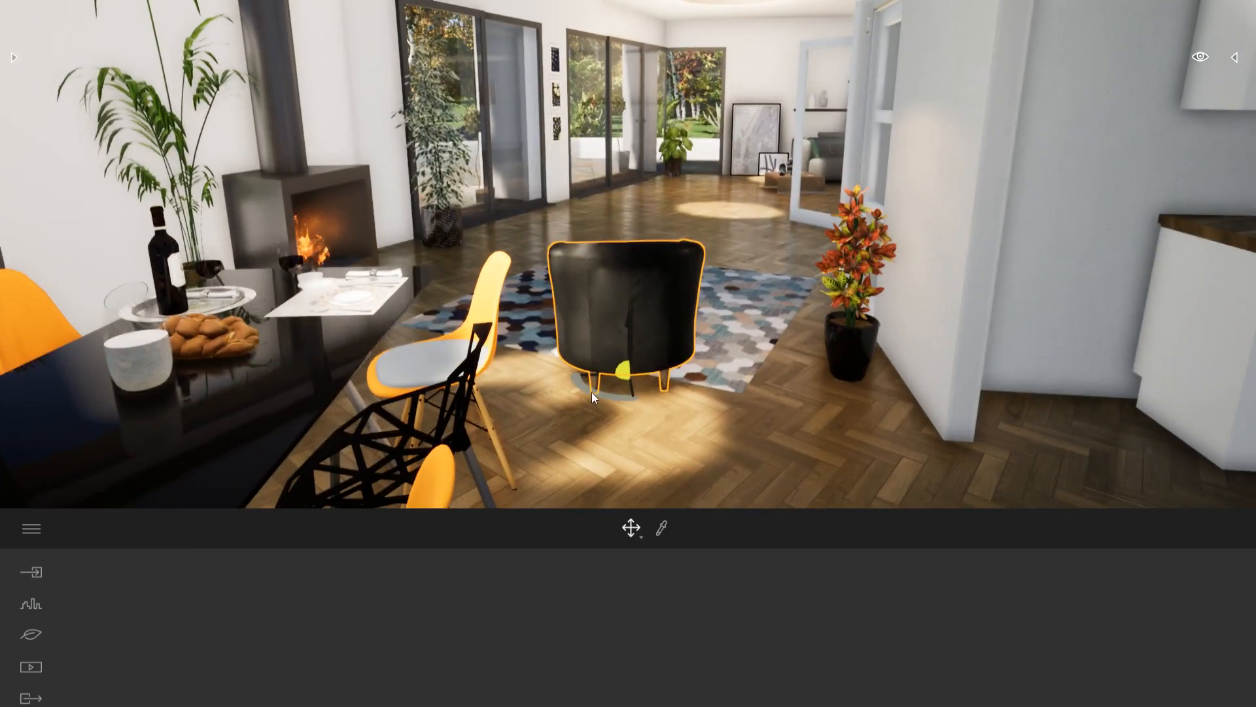
left_click_drag(593, 390, 715, 415)
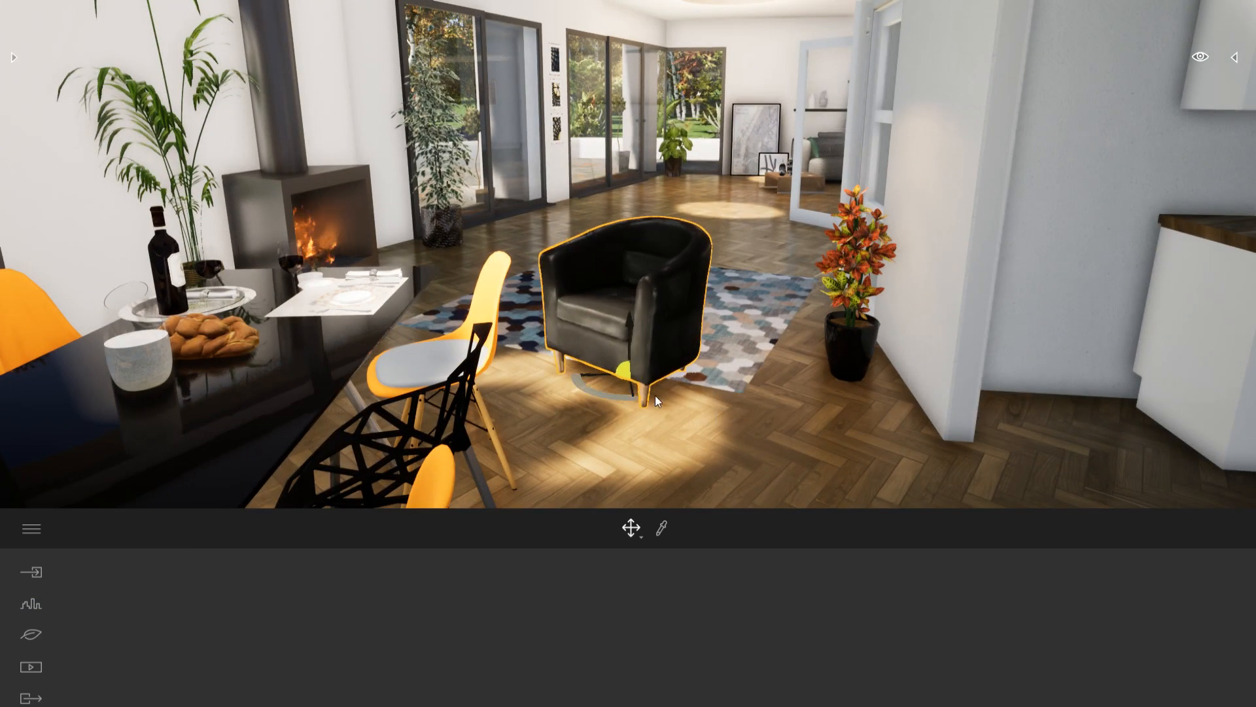
left_click_drag(614, 383, 615, 394)
key("Escape")
Step: Pick the armchair's black leather material and set its reflection to 82%
key("w")
right_click_drag(759, 364, 755, 332)
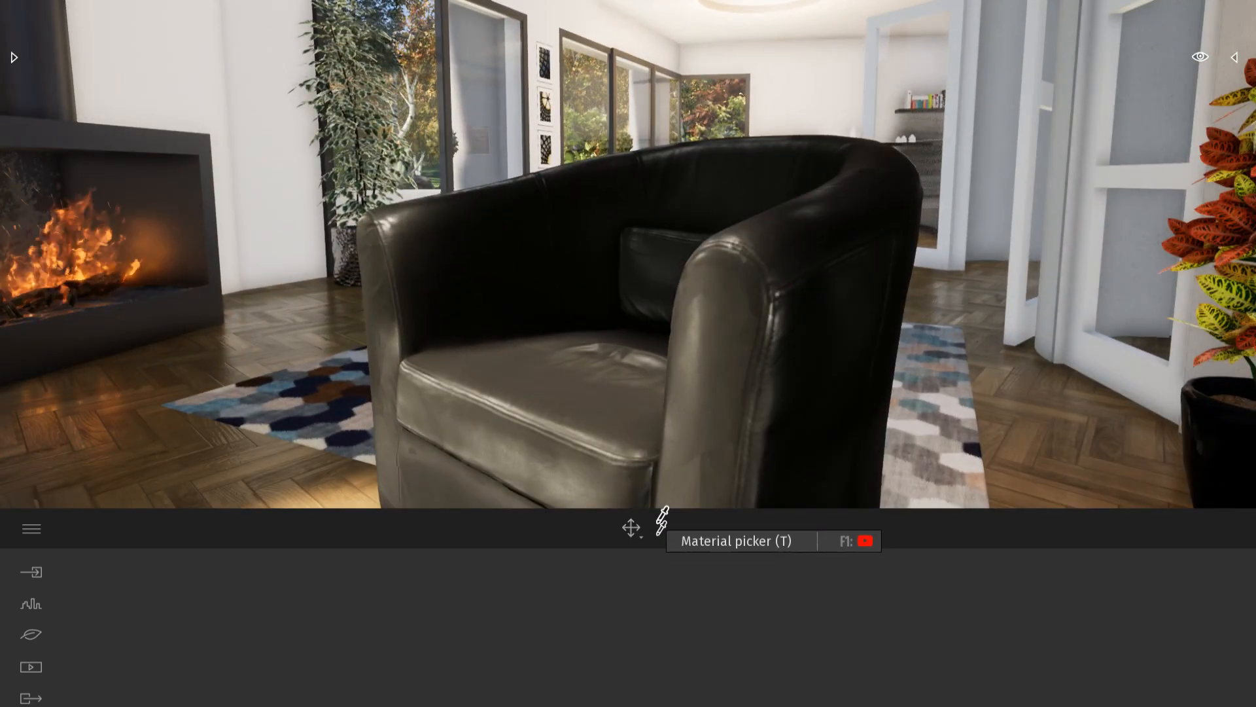
left_click(661, 528)
left_click(591, 432)
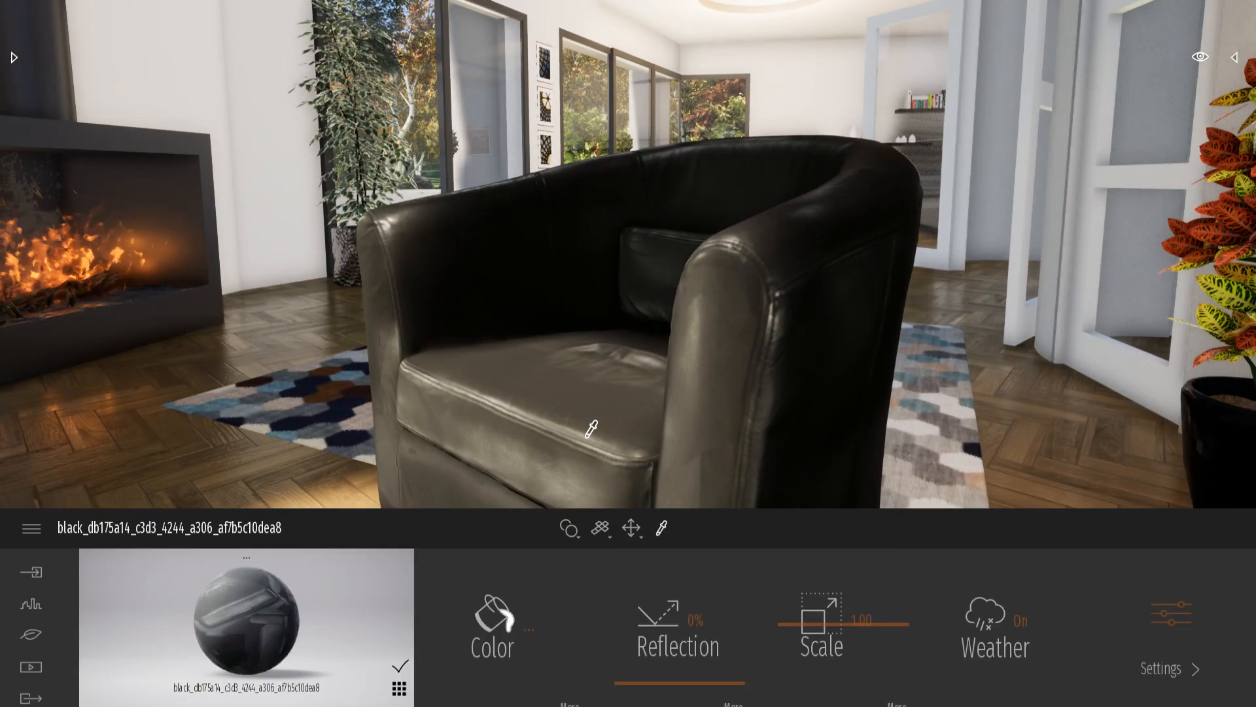
key("s")
right_click_drag(591, 432, 583, 453)
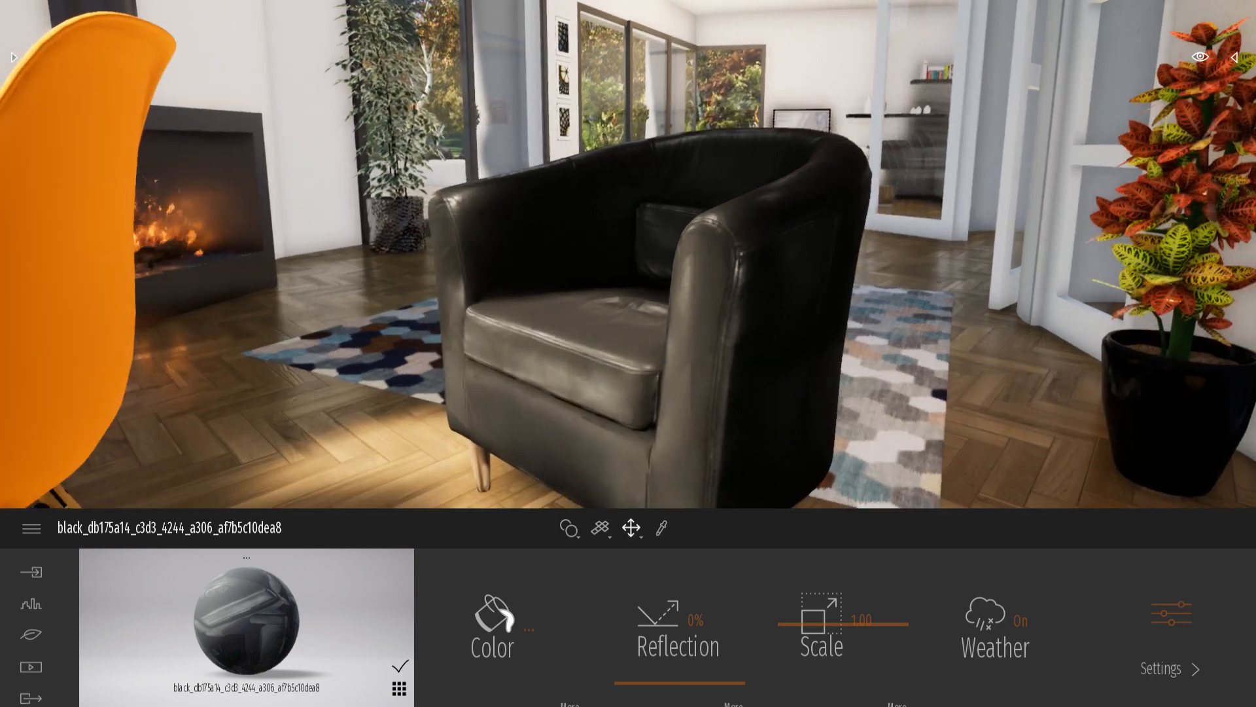
left_click_drag(689, 686, 703, 585)
Step: Show the content library and browse from the user library to its Lights category
middle_click_drag(661, 386, 654, 249, "shift")
key("s")
right_click_drag(628, 262, 720, 246)
key("w")
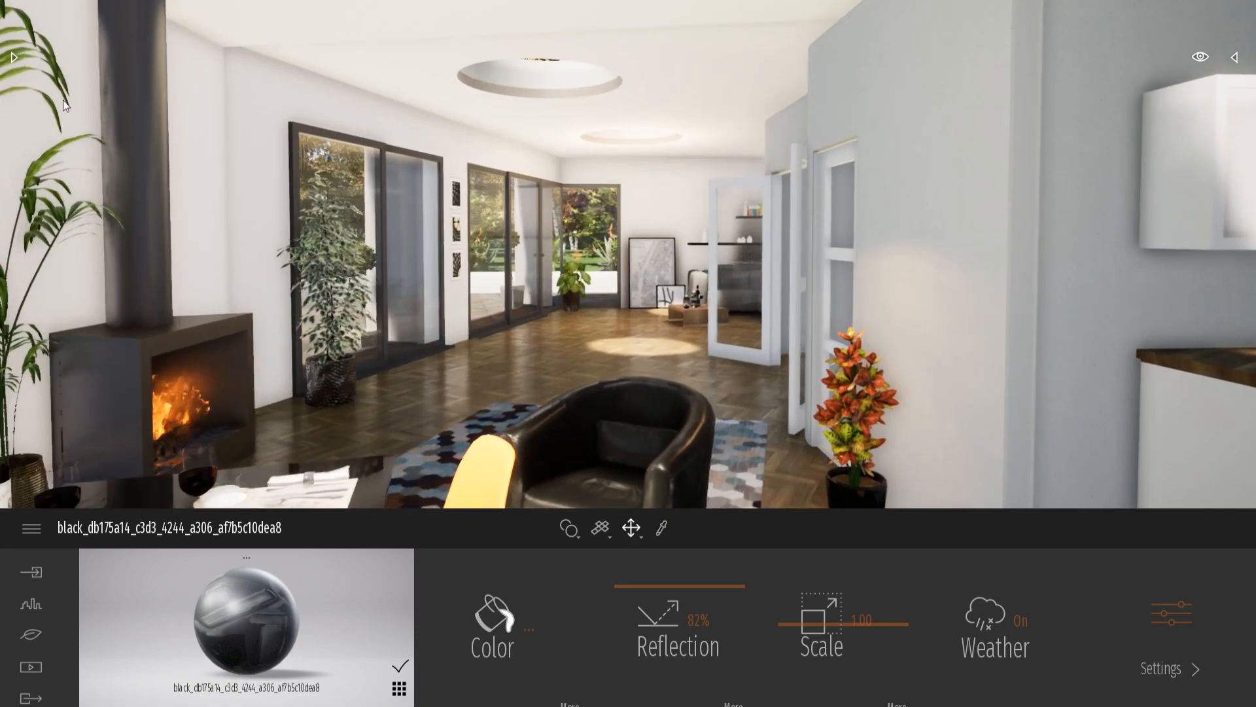
left_click(14, 57)
left_click(25, 77)
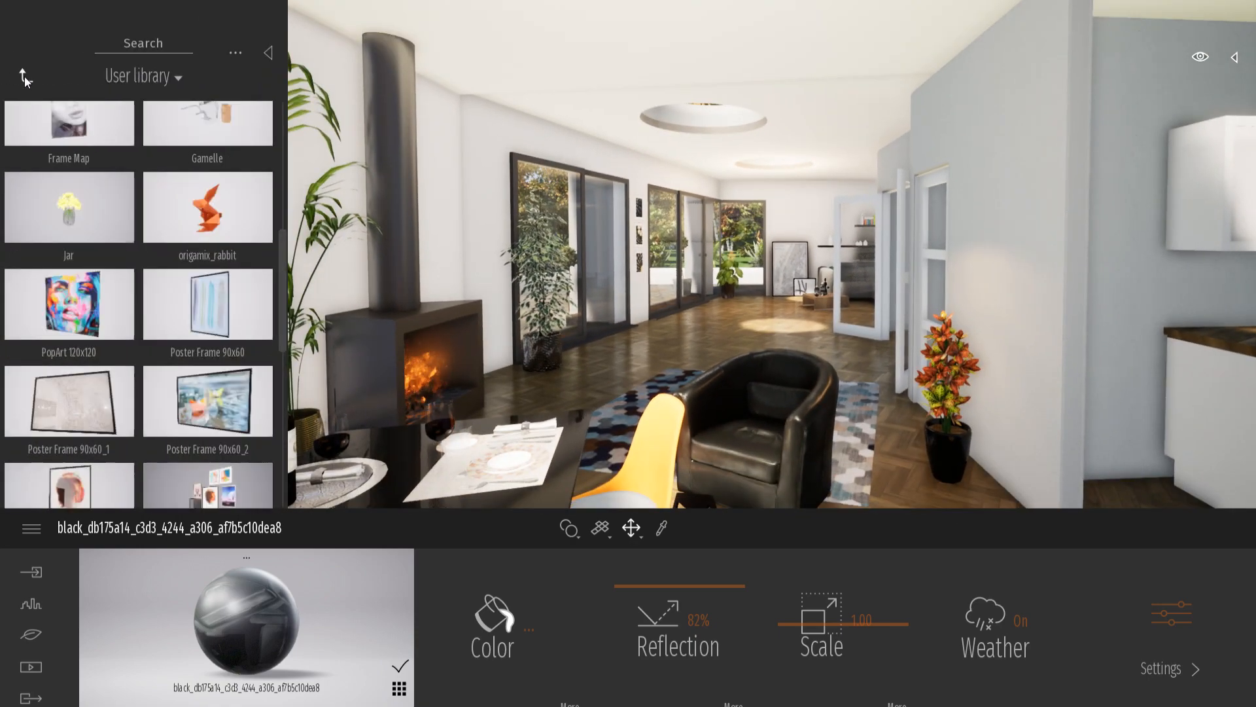
left_click(25, 76)
left_click(212, 252)
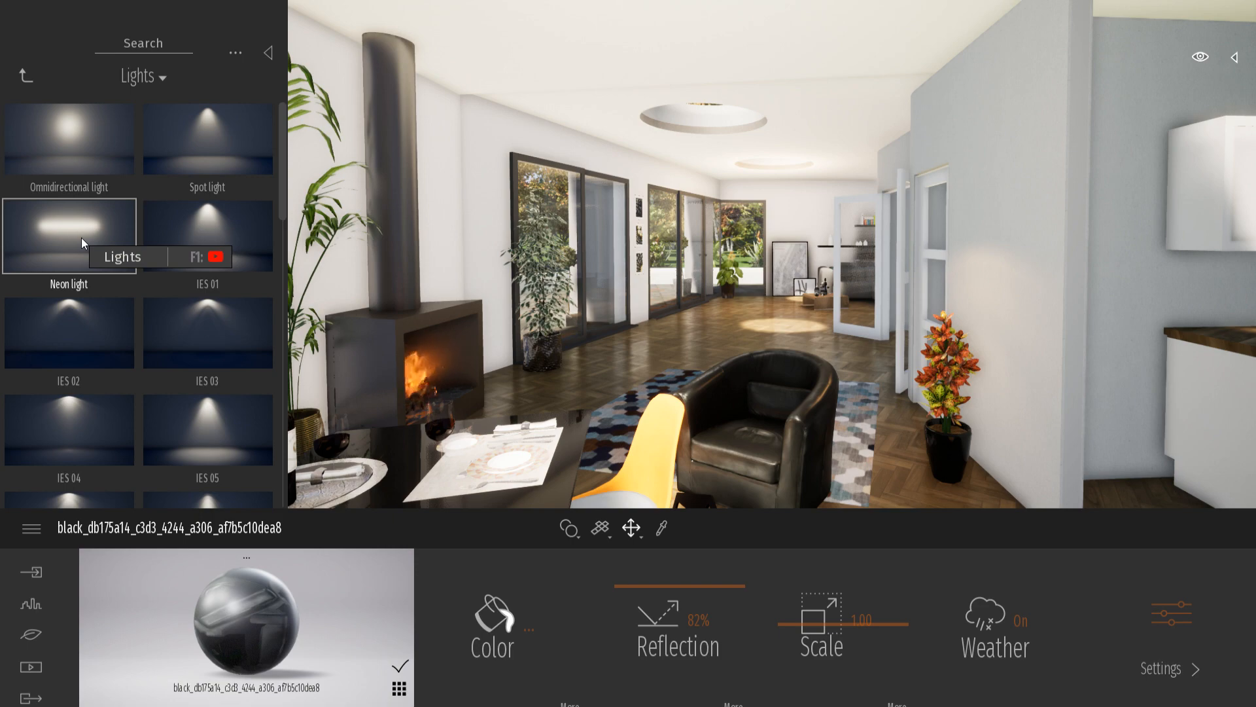
Step: Place an IES 09 light high on the grey partition wall beside the kitchen
right_click_drag(431, 275, 248, 302)
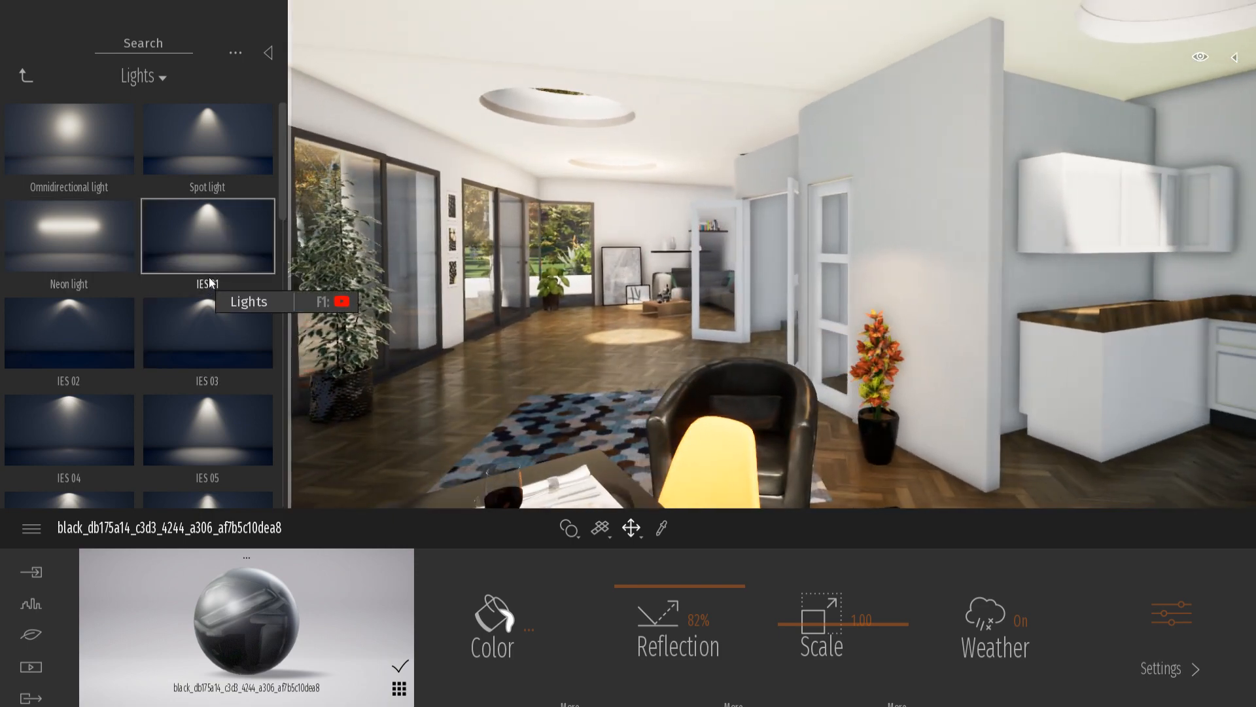
scroll(213, 285, "down", 3)
scroll(212, 284, "down", 1)
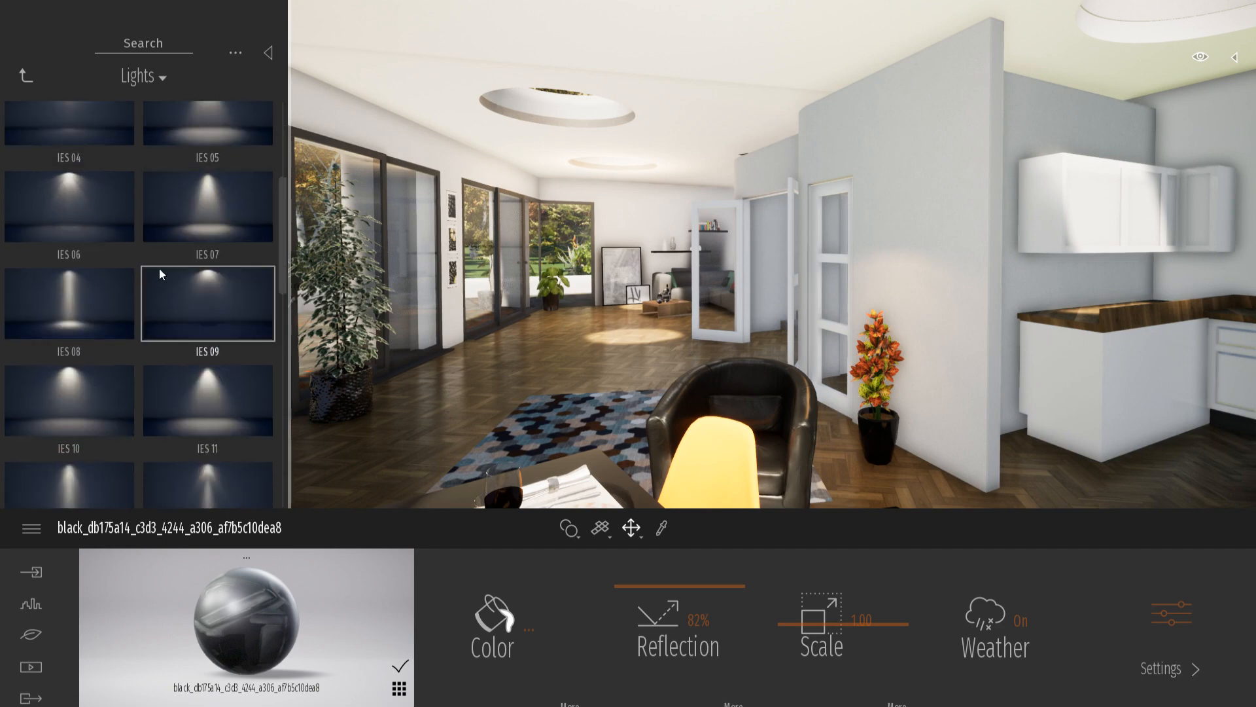
left_click_drag(186, 313, 933, 72)
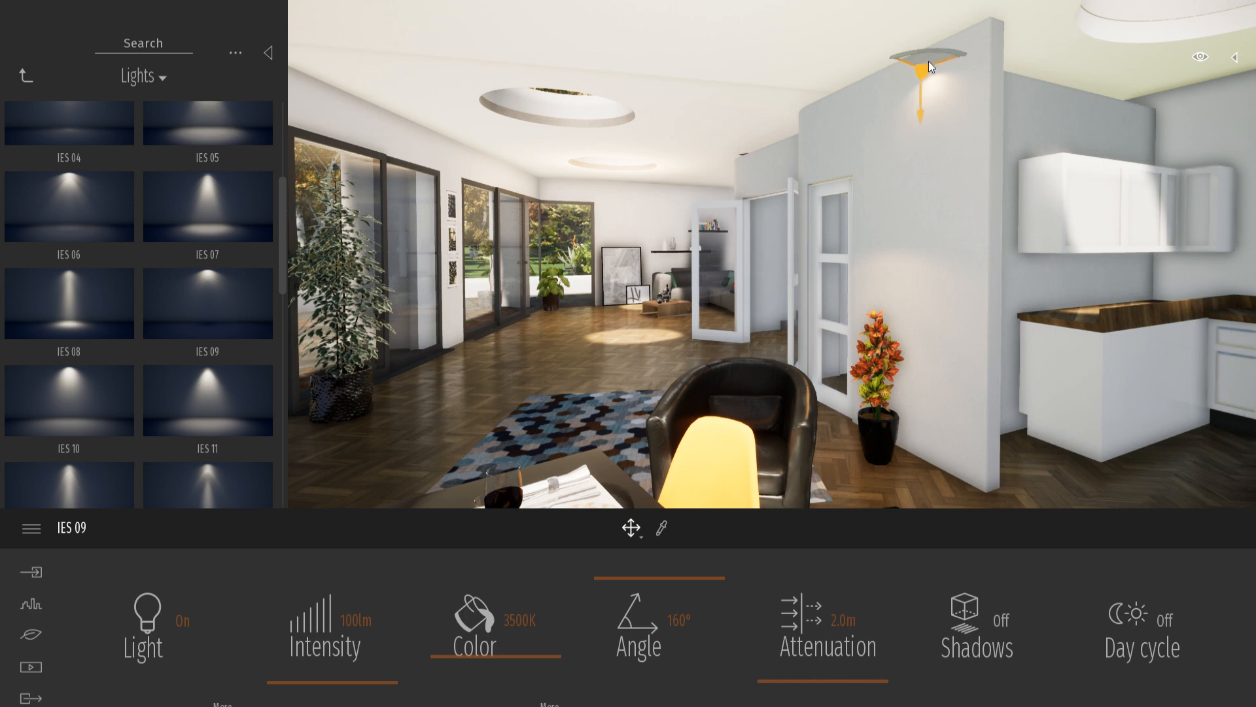
Step: Copy the IES 09 light along the grey wall towards the glazed door and adjust the copy's position
left_click_drag(932, 56, 822, 80)
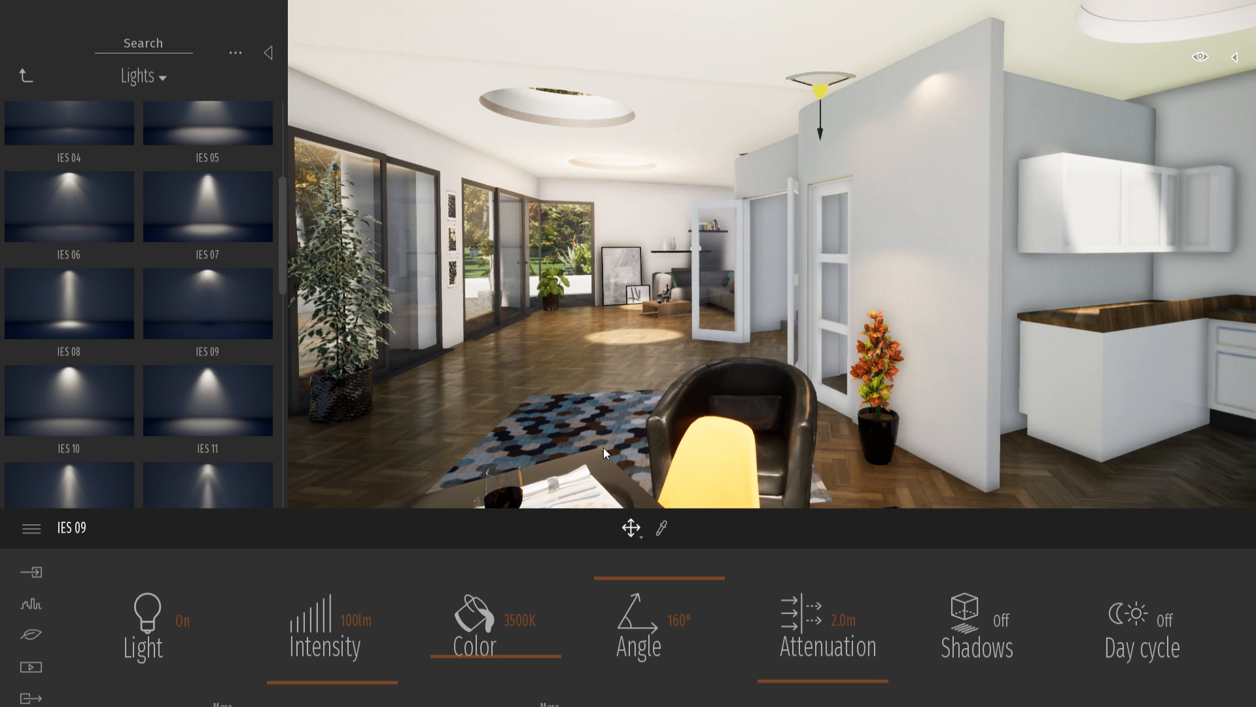
key("d")
right_click_drag(867, 332, 822, 37)
middle_click_drag(801, 87, 850, 155, "shift")
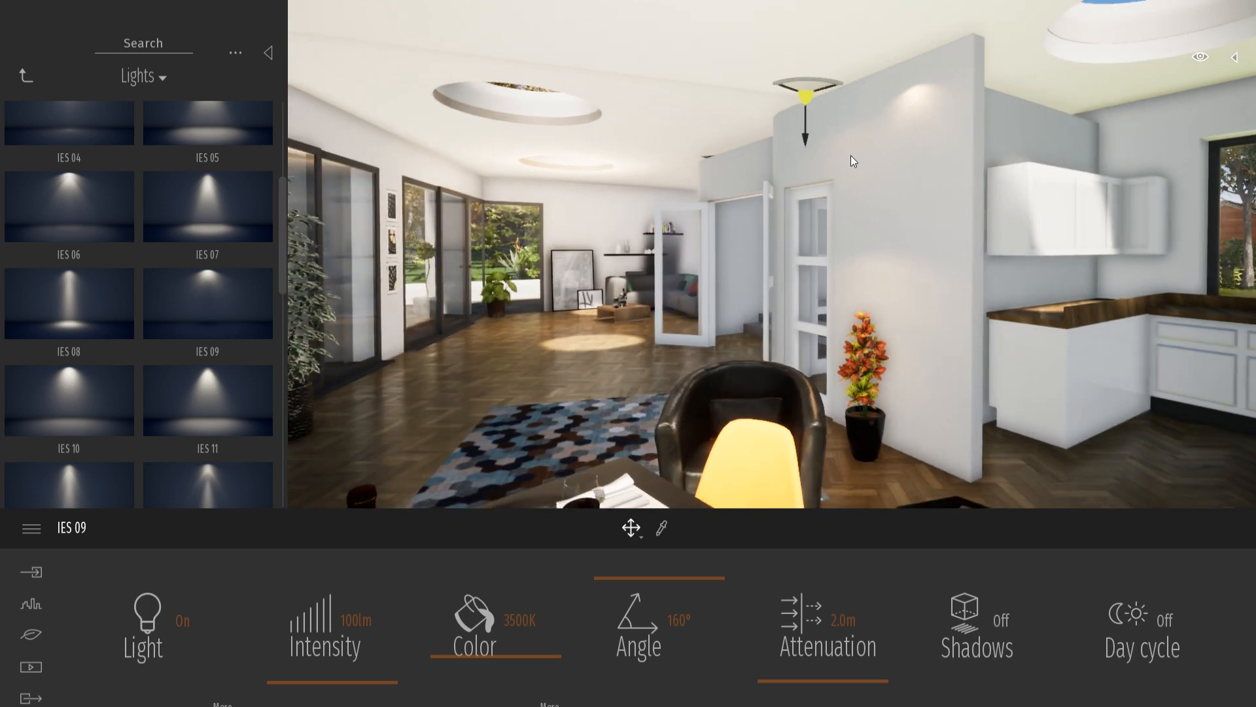
key("Tab")
mouse_move(794, 108)
left_mouse_down()
mouse_move(821, 106)
mouse_move(810, 111)
left_mouse_up()
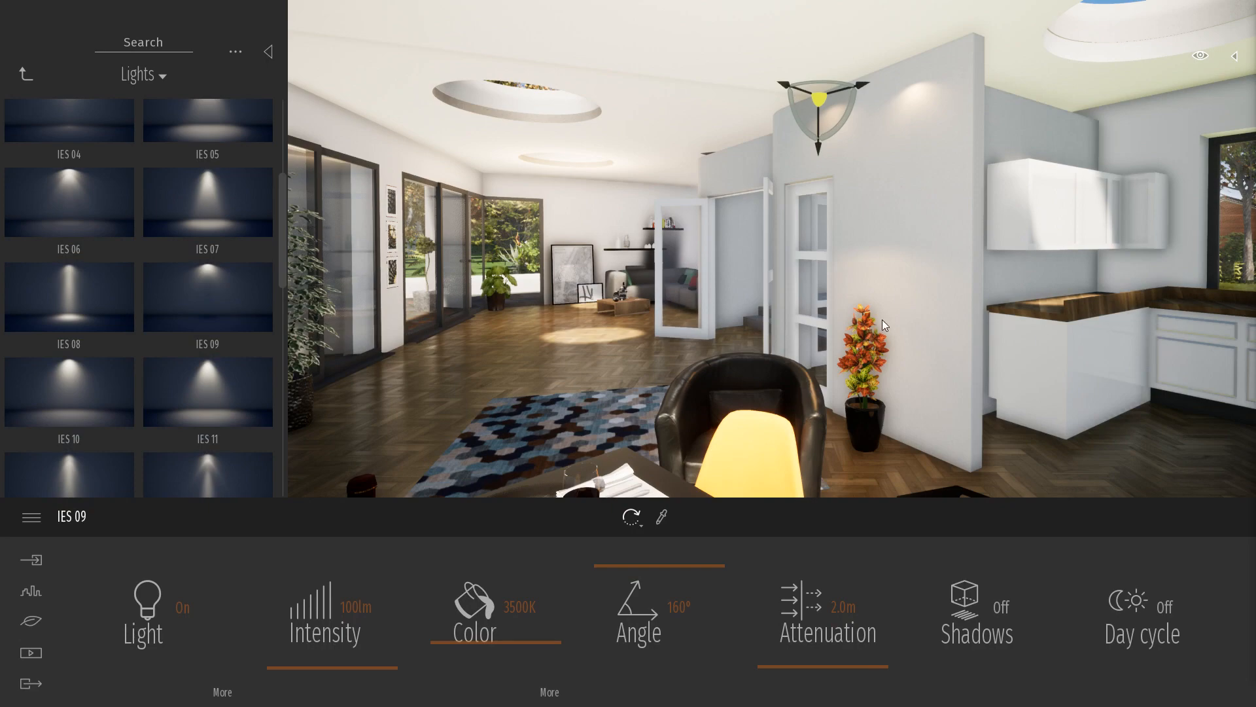
key("Escape")
Step: Open the BIMobject Catalog in Urban and filter the products by the Furniture category
right_click_drag(976, 245, 767, 245)
key("s")
key("a")
key("w")
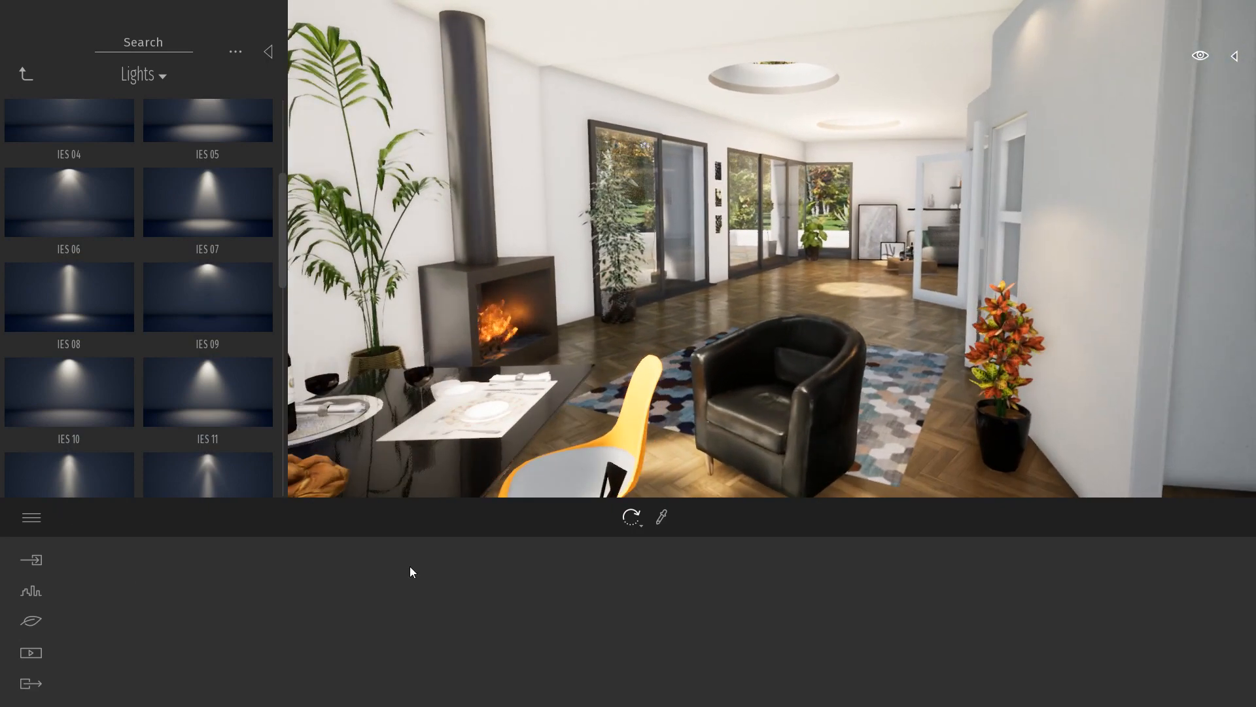
left_click(22, 596)
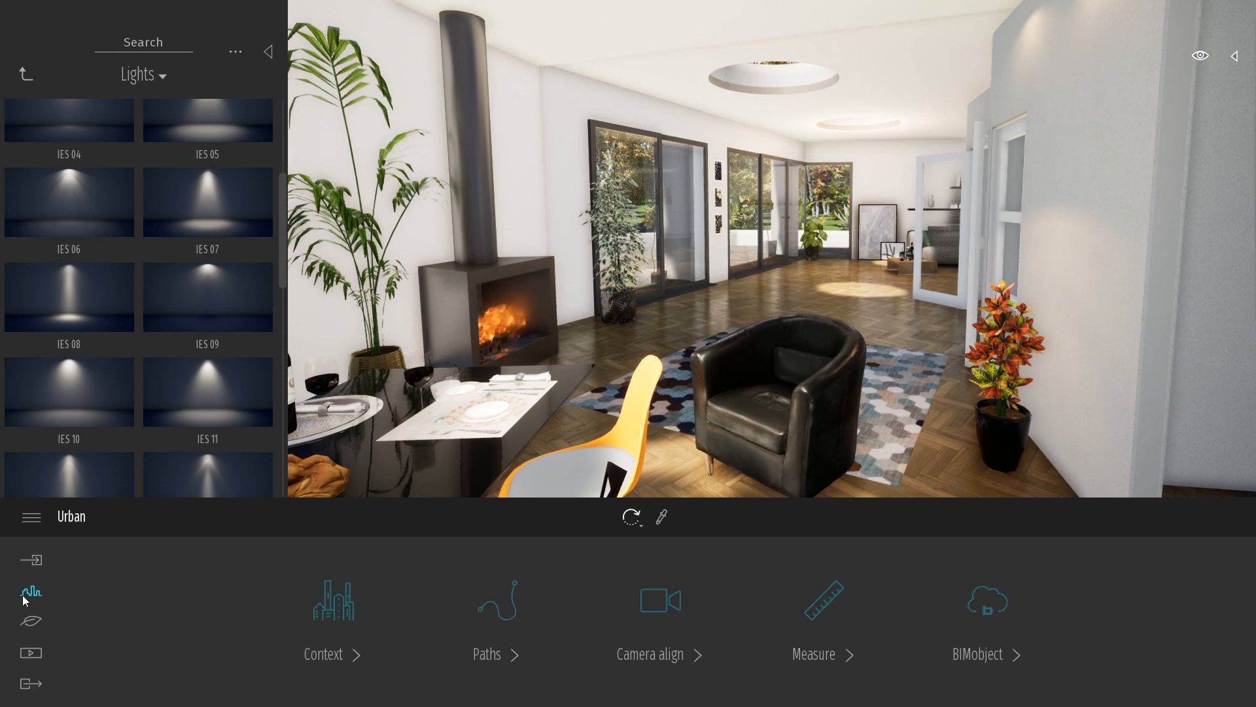
left_click(986, 603)
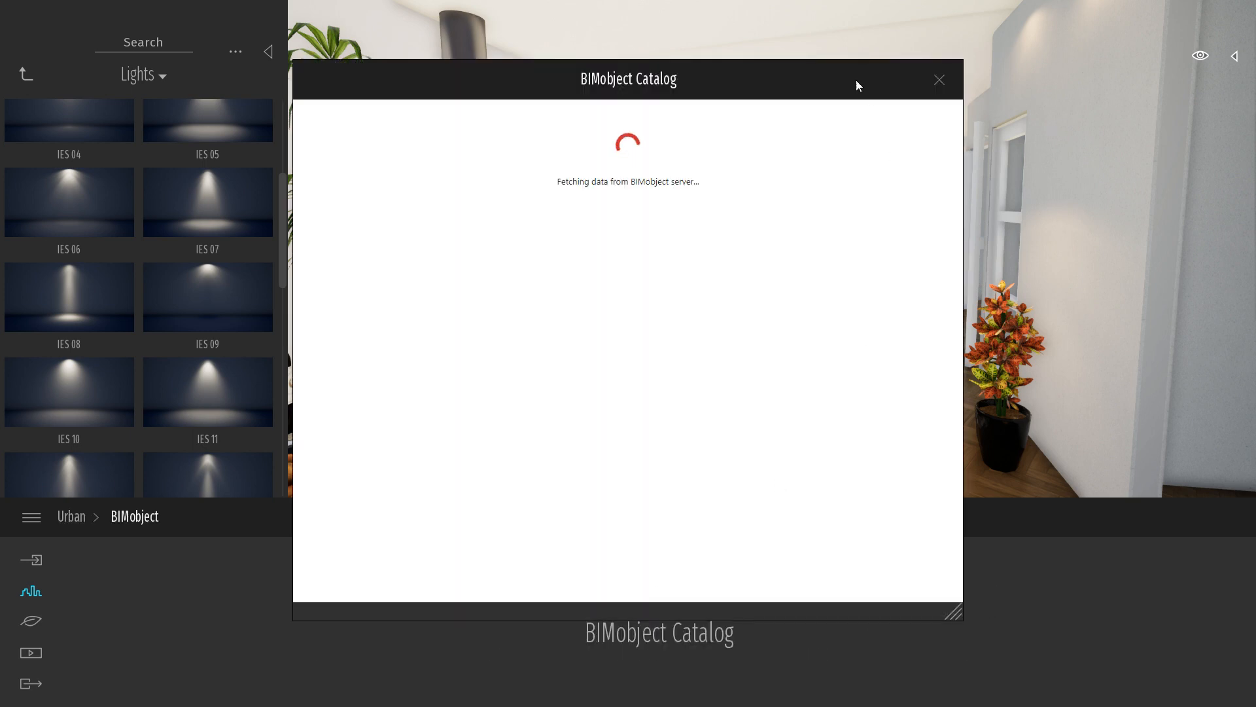
left_click_drag(857, 80, 865, 72)
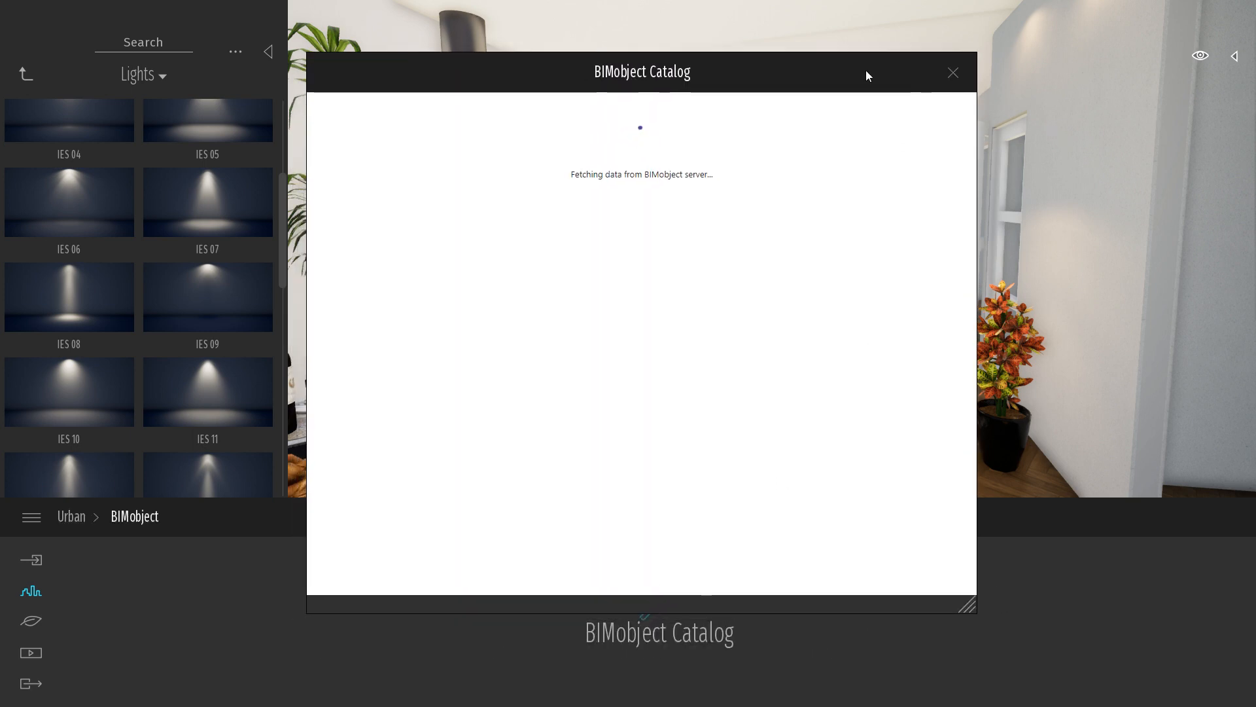
mouse_move(861, 72)
left_mouse_down()
mouse_move(871, 68)
mouse_move(838, 71)
left_mouse_up()
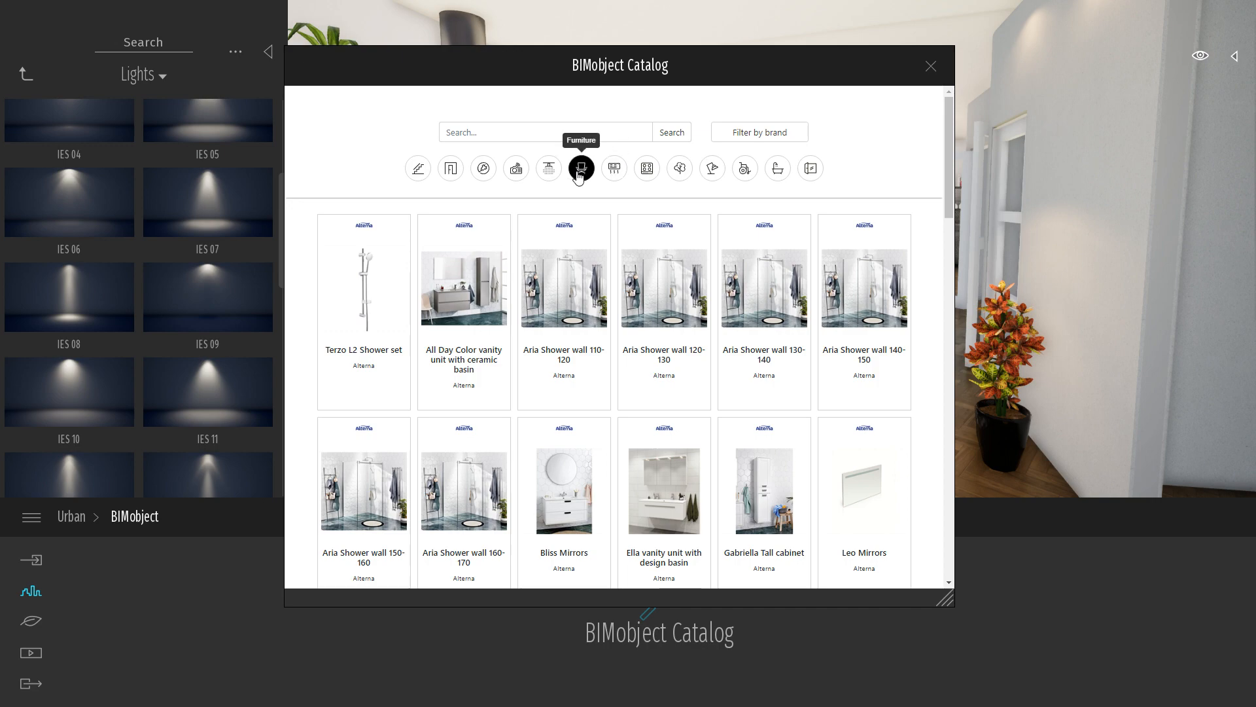
left_click(581, 170)
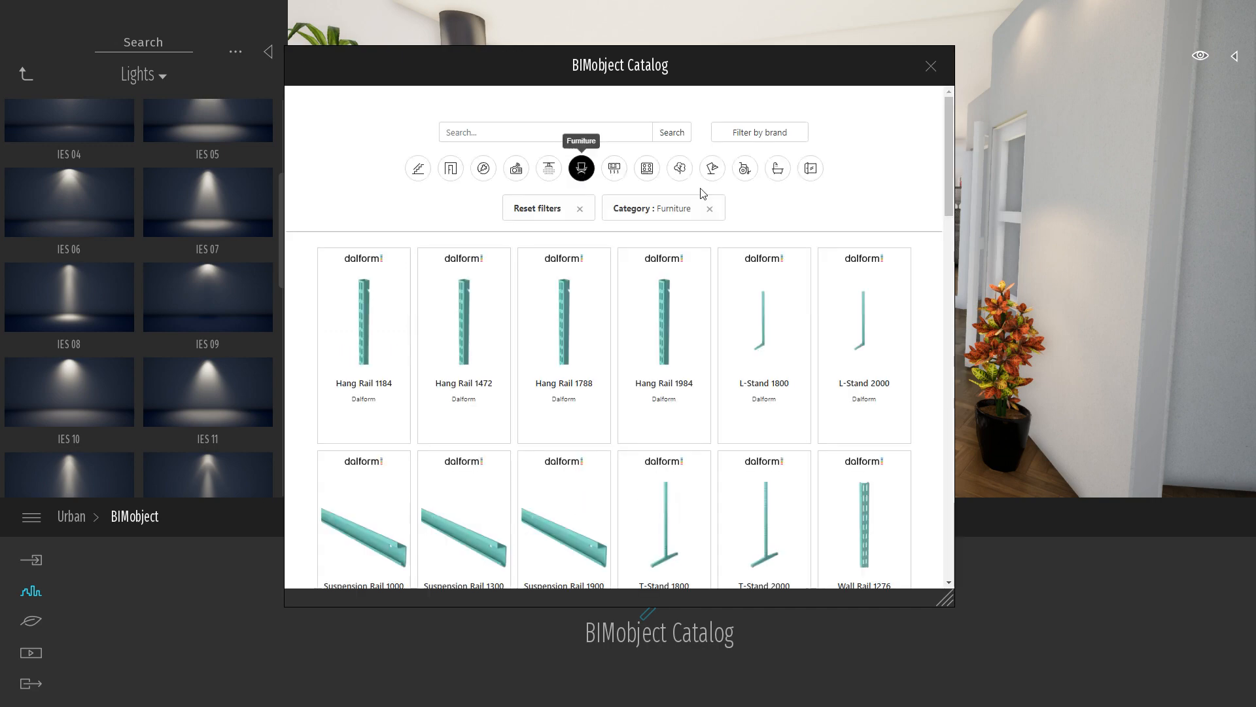
Step: Browse the Furniture products, search them for "poland" and look through the matching items
left_click_drag(951, 141, 936, 569)
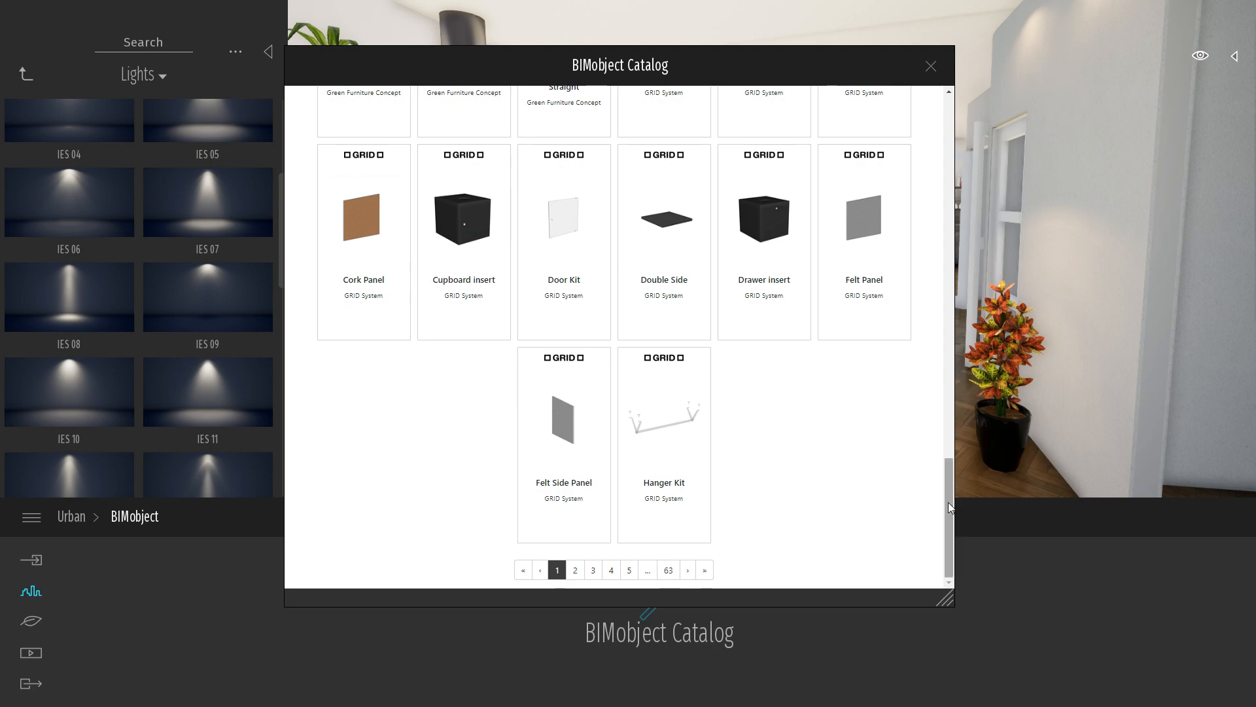
left_click_drag(948, 501, 948, 107)
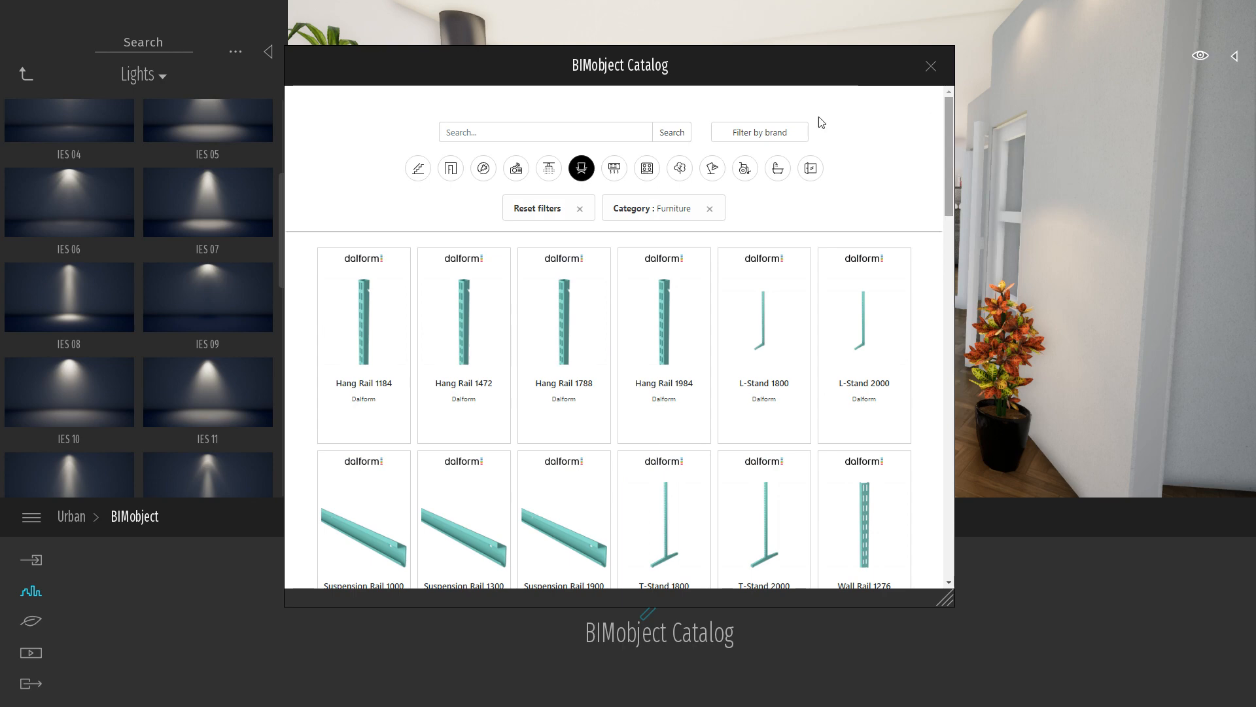
left_click(597, 132)
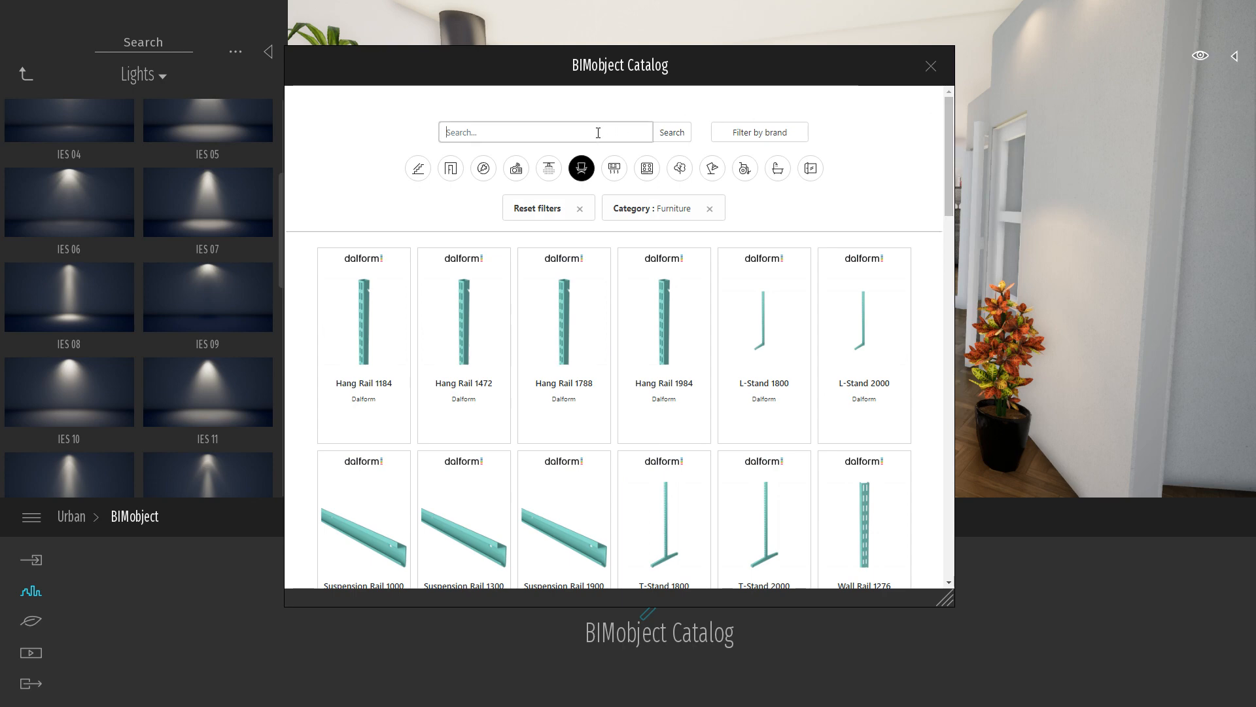
type("poland")
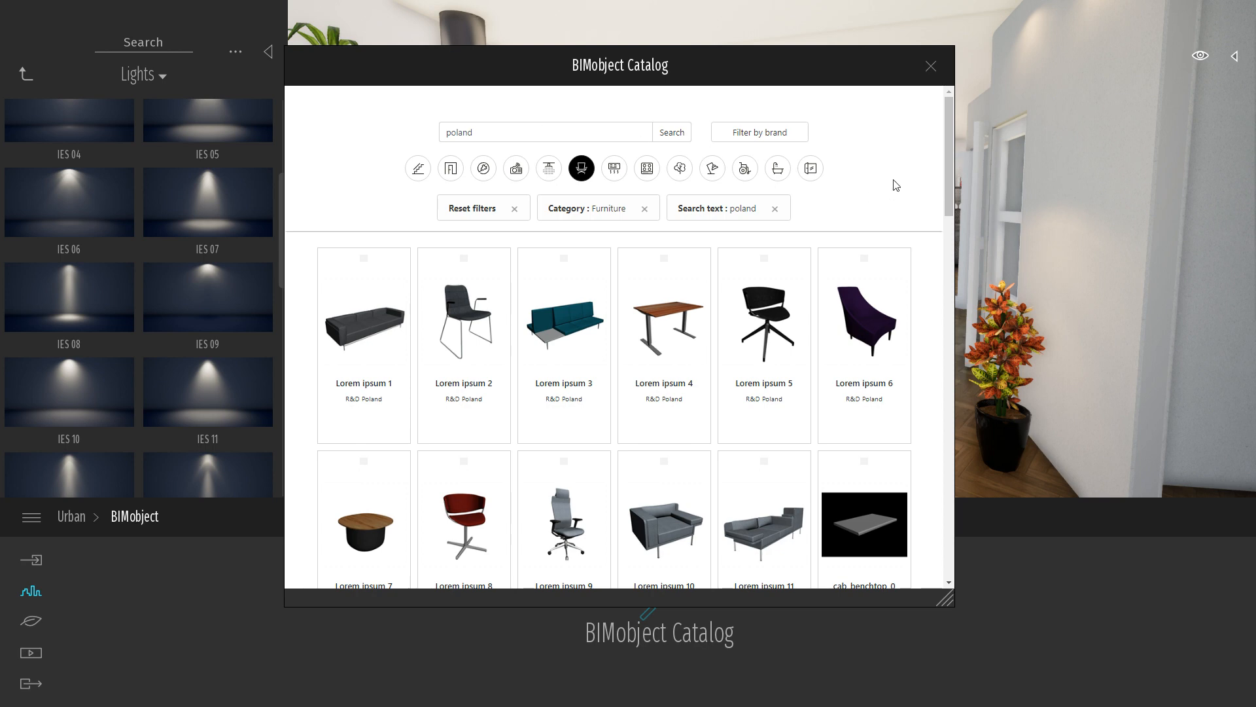
left_click_drag(949, 140, 943, 297)
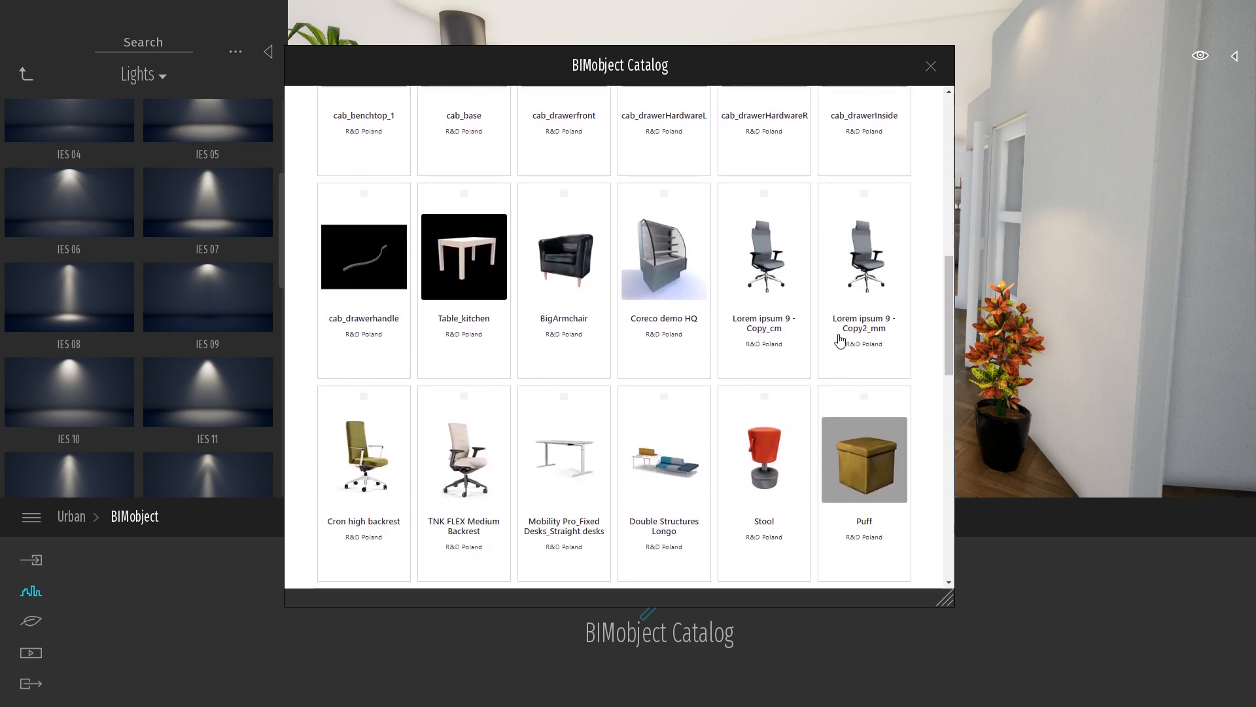
Step: Examine the BigArmchair product page and close the BIMobject Catalog
left_click(544, 236)
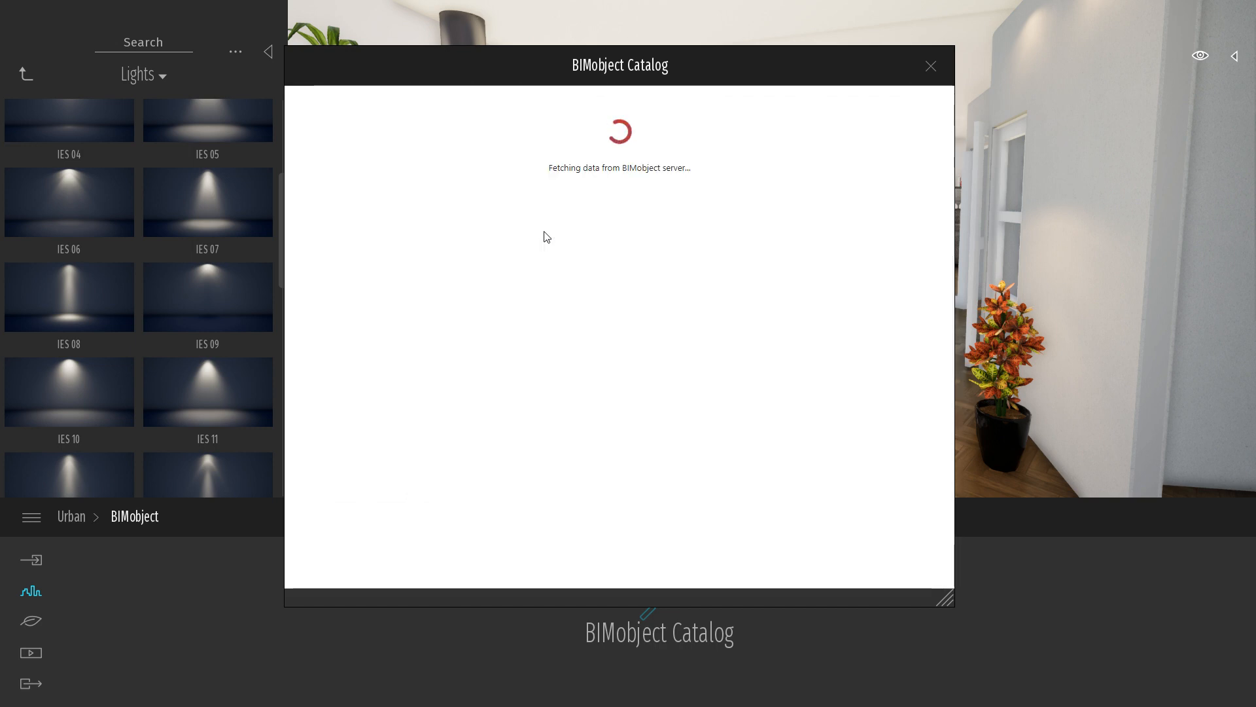
left_click_drag(824, 64, 840, 63)
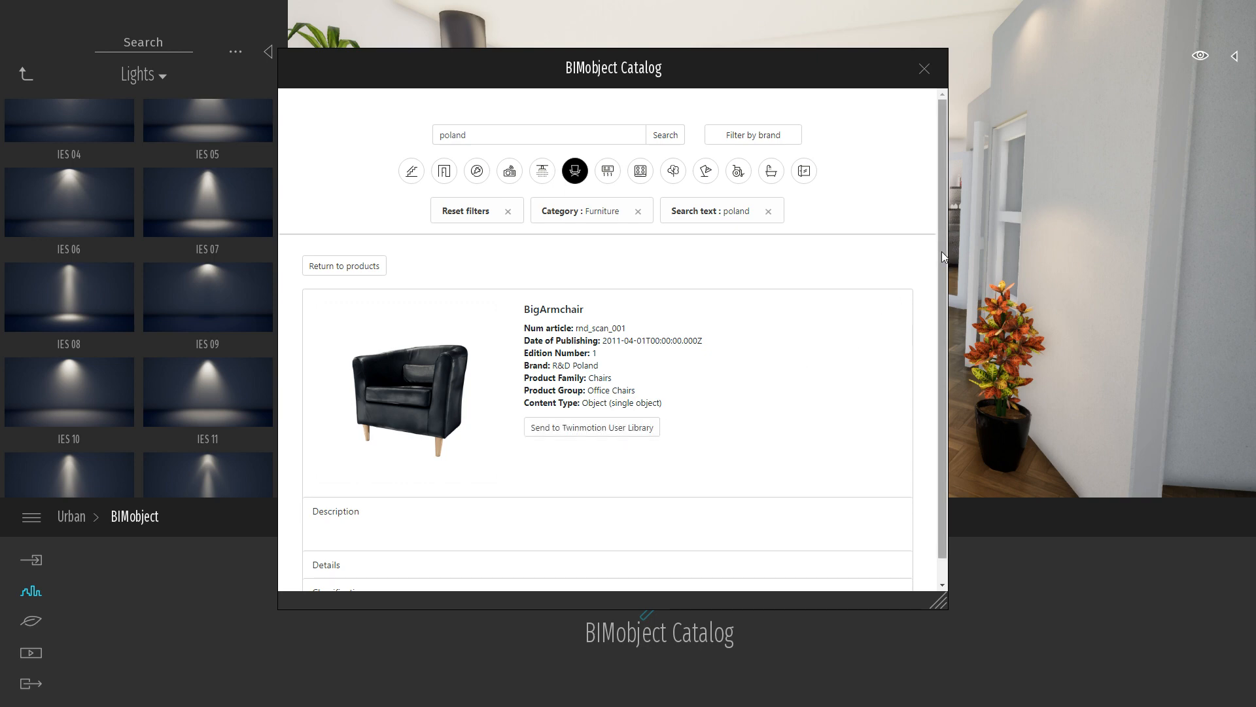
left_click_drag(941, 246, 942, 300)
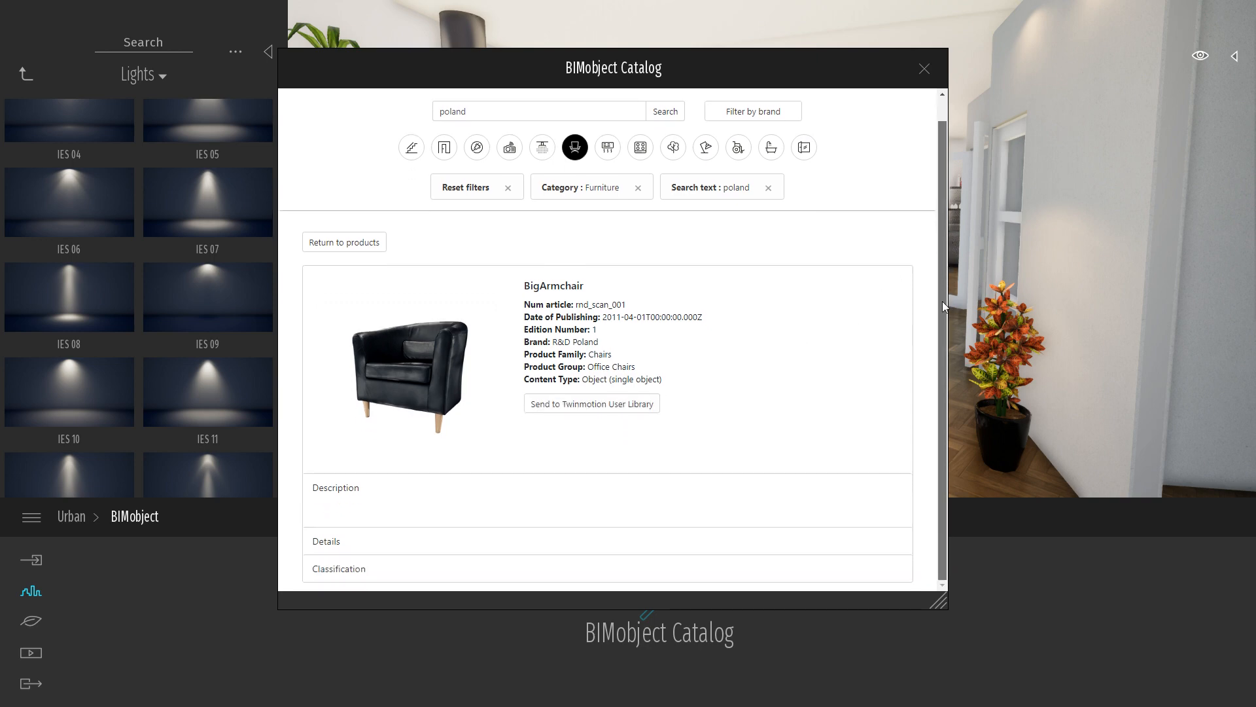
left_click(923, 68)
Step: Select the IES 09 light nearest the kitchen and set its intensity to 500 lm and its angle to 180°
right_click_drag(772, 249, 892, 170)
left_click(887, 187)
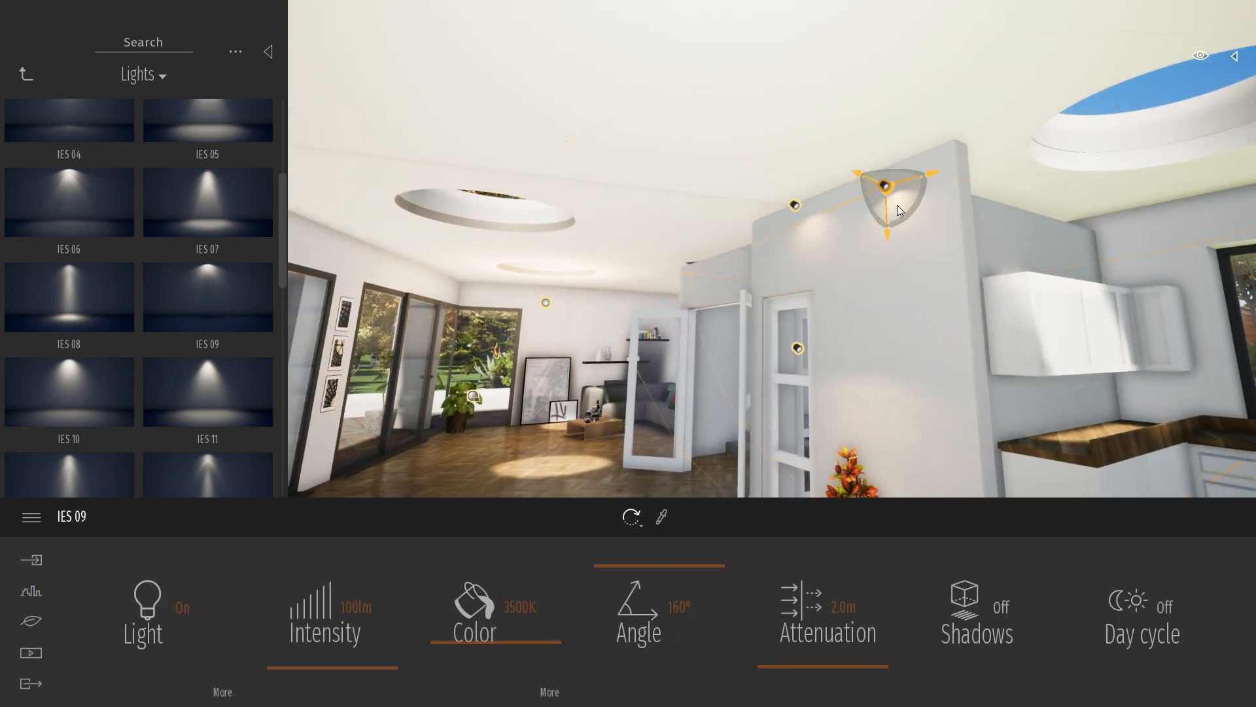
right_click_drag(916, 291, 937, 299)
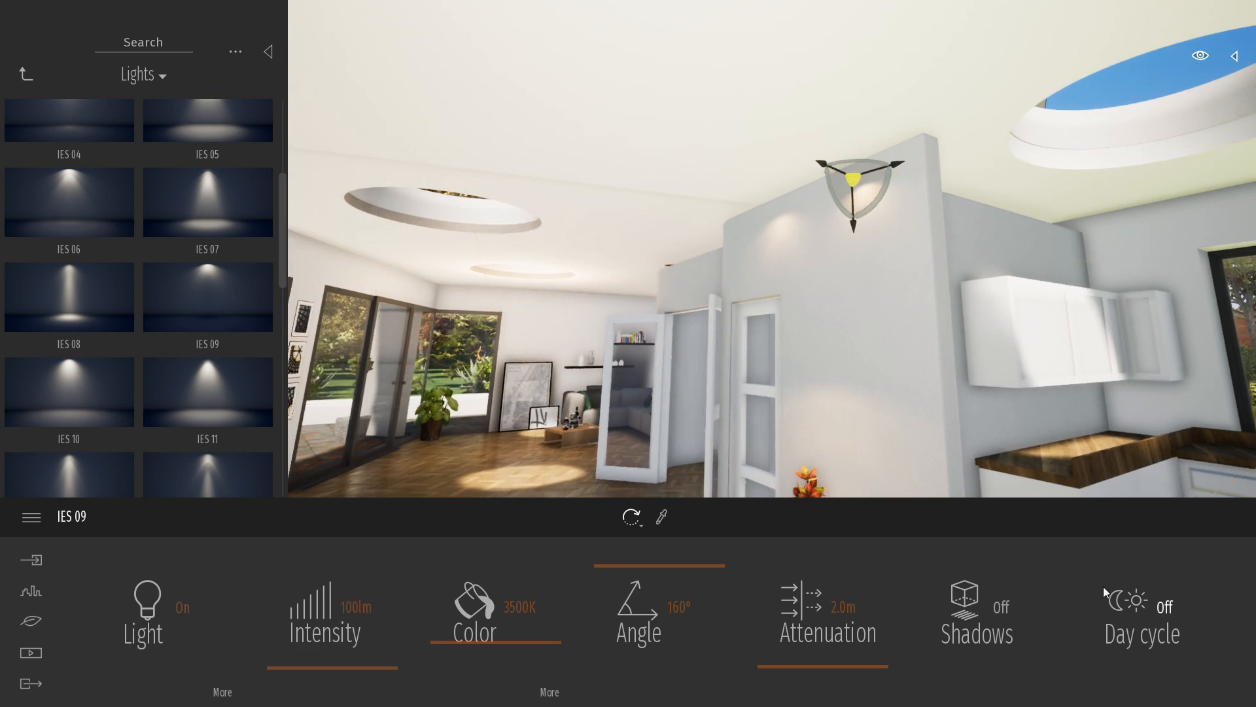
left_click(334, 665)
left_click(369, 600)
type("500")
key("Return")
mouse_move(620, 565)
left_mouse_down()
mouse_move(624, 581)
mouse_move(626, 549)
left_mouse_up()
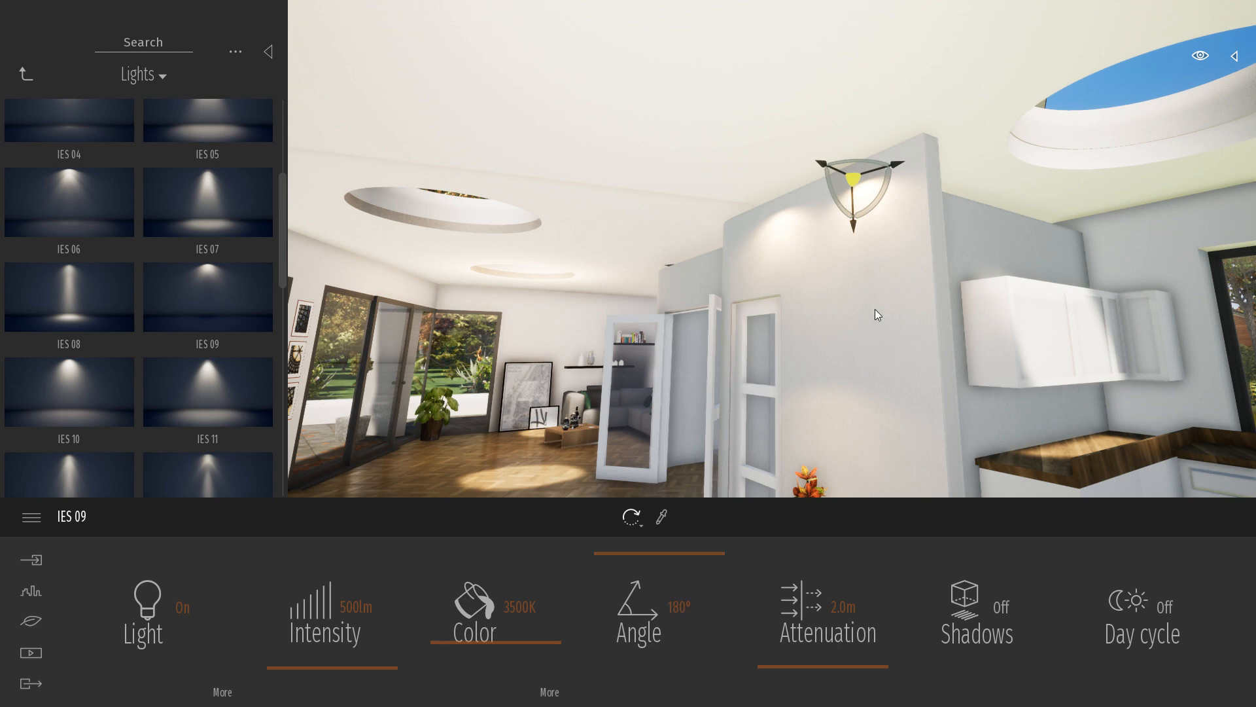
Step: Create a new media image of the living room with the fireplace, dining table and black armchair in view
left_click(920, 270)
mouse_move(921, 269)
right_mouse_down()
mouse_move(831, 320)
mouse_move(695, 345)
mouse_move(844, 327)
mouse_move(921, 268)
right_mouse_up()
key("s")
key("s")
key("a")
key("w")
key("e")
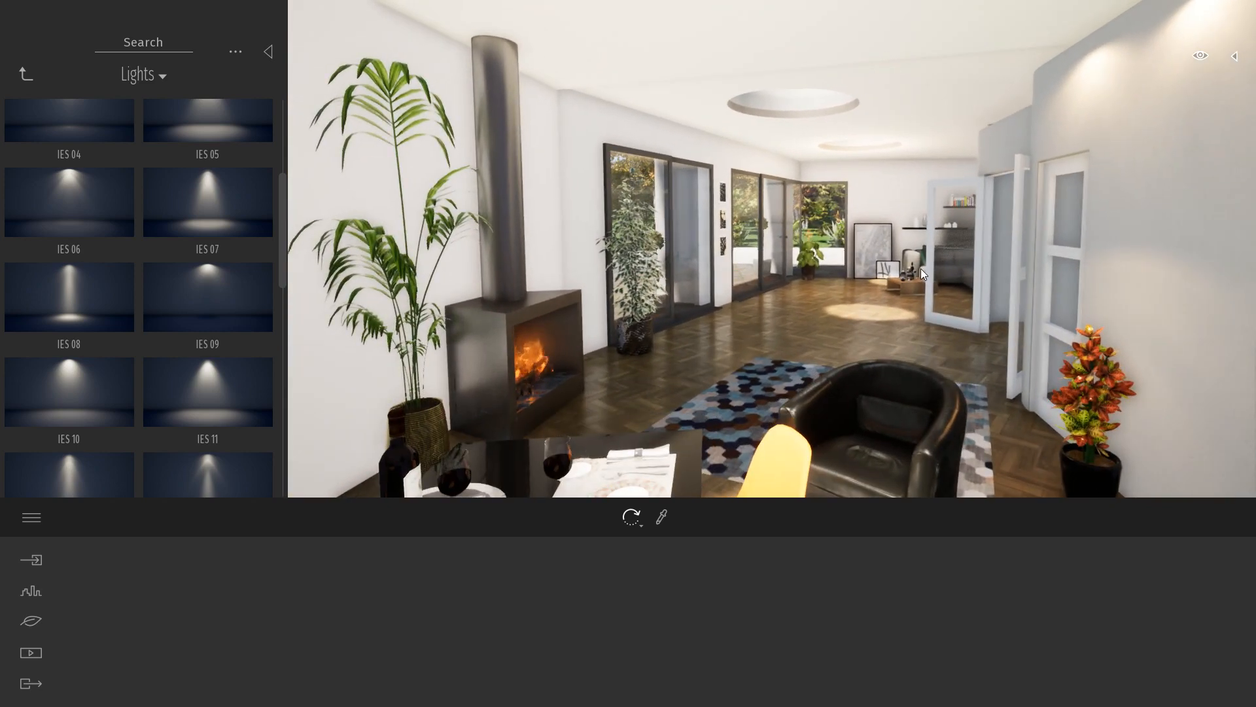
left_click(31, 654)
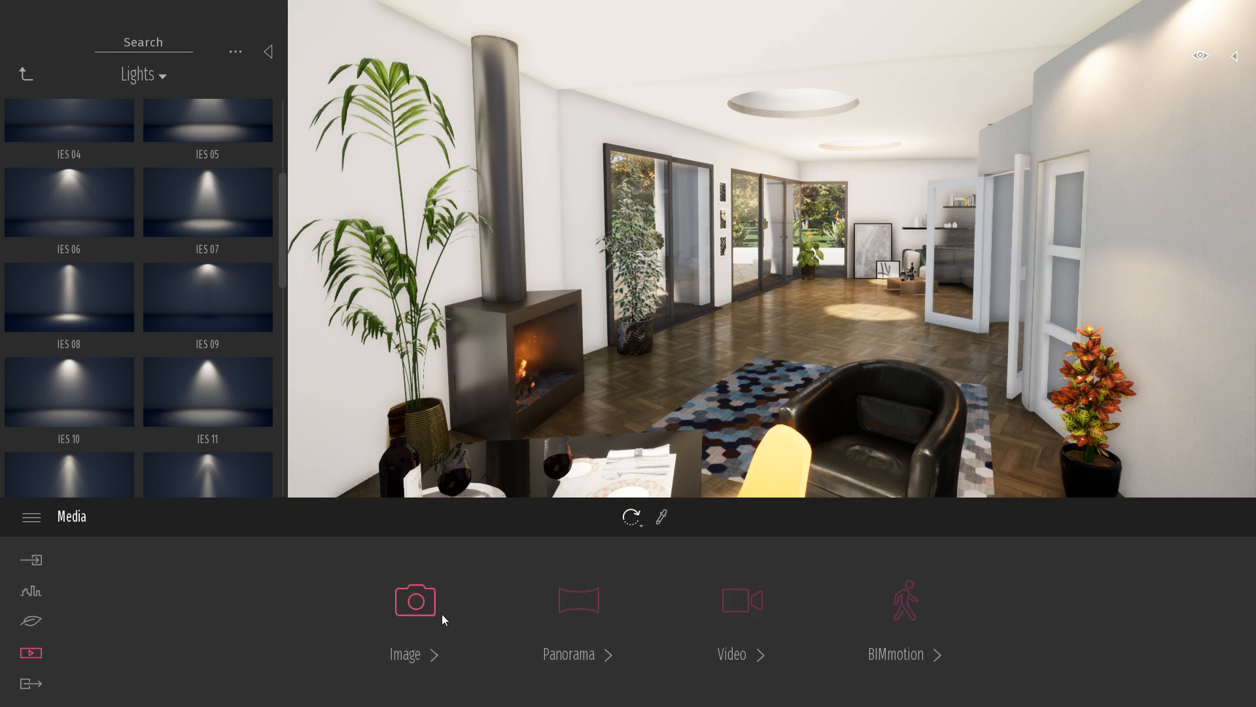
left_click(414, 592)
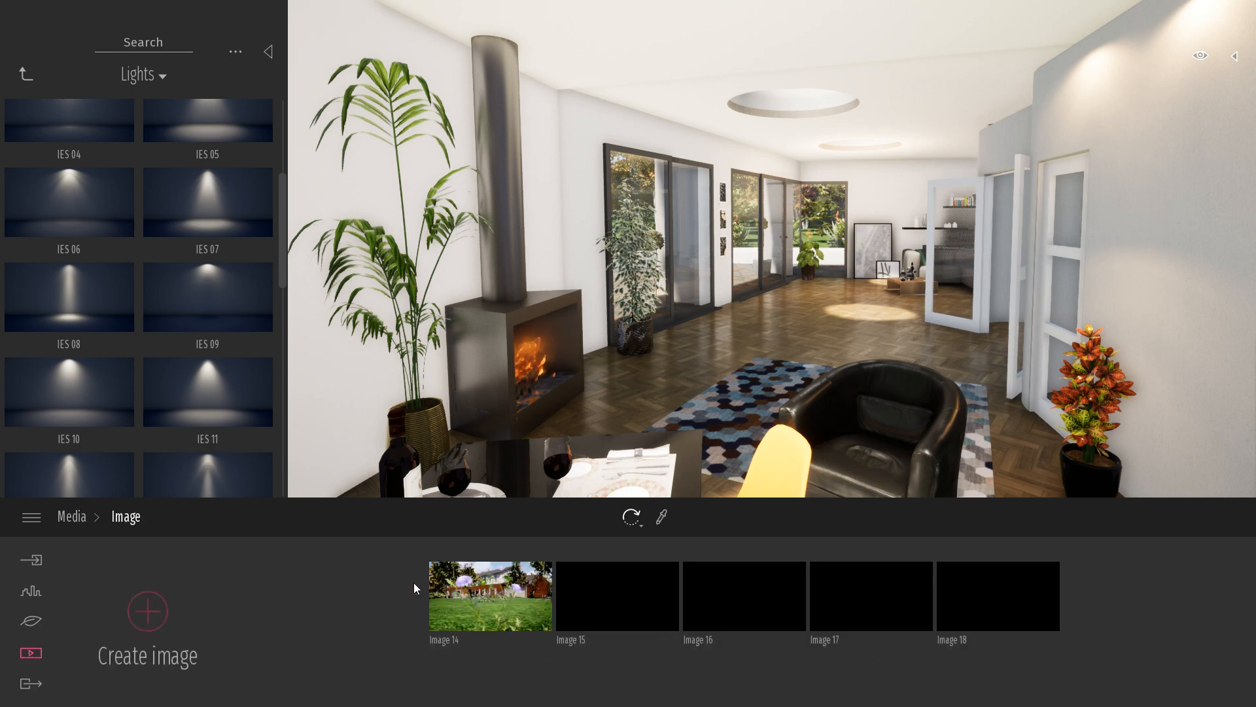
left_click(160, 618)
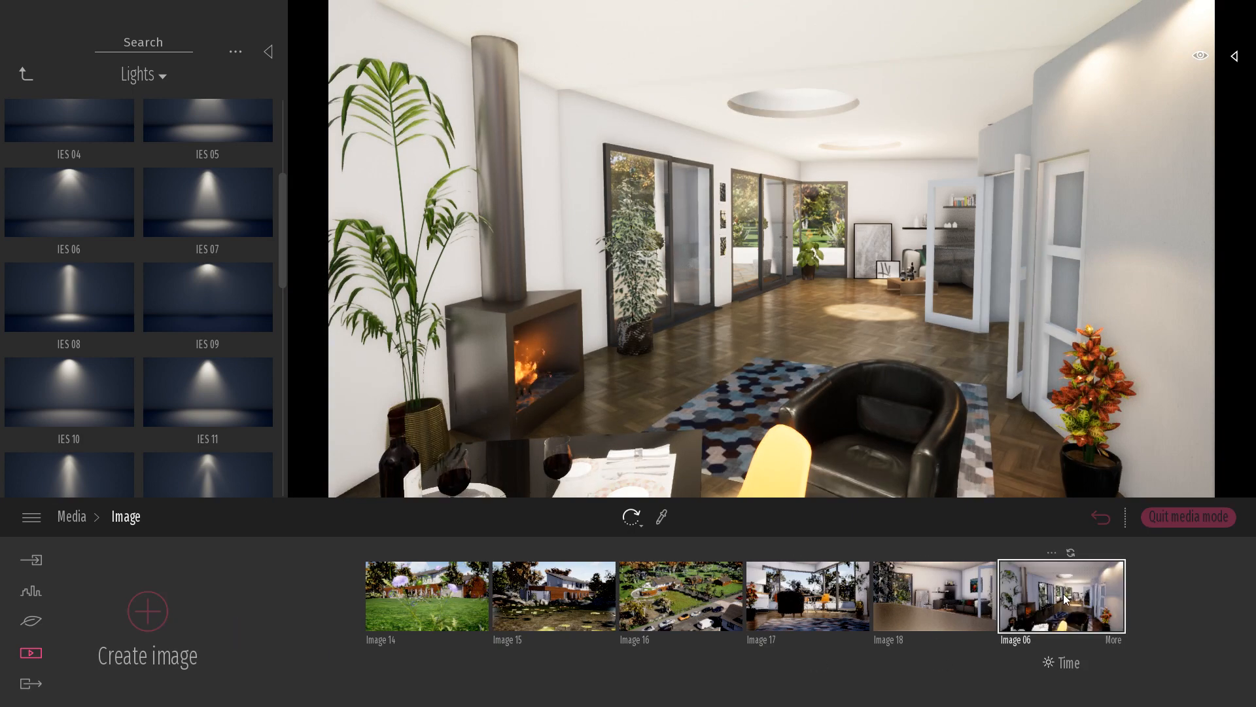
Step: Reframe the room with the whole black armchair in view and update the new image to this viewpoint
key("s")
right_click_drag(927, 317, 1007, 310)
key("a")
key("d")
key("w")
left_click(1069, 574)
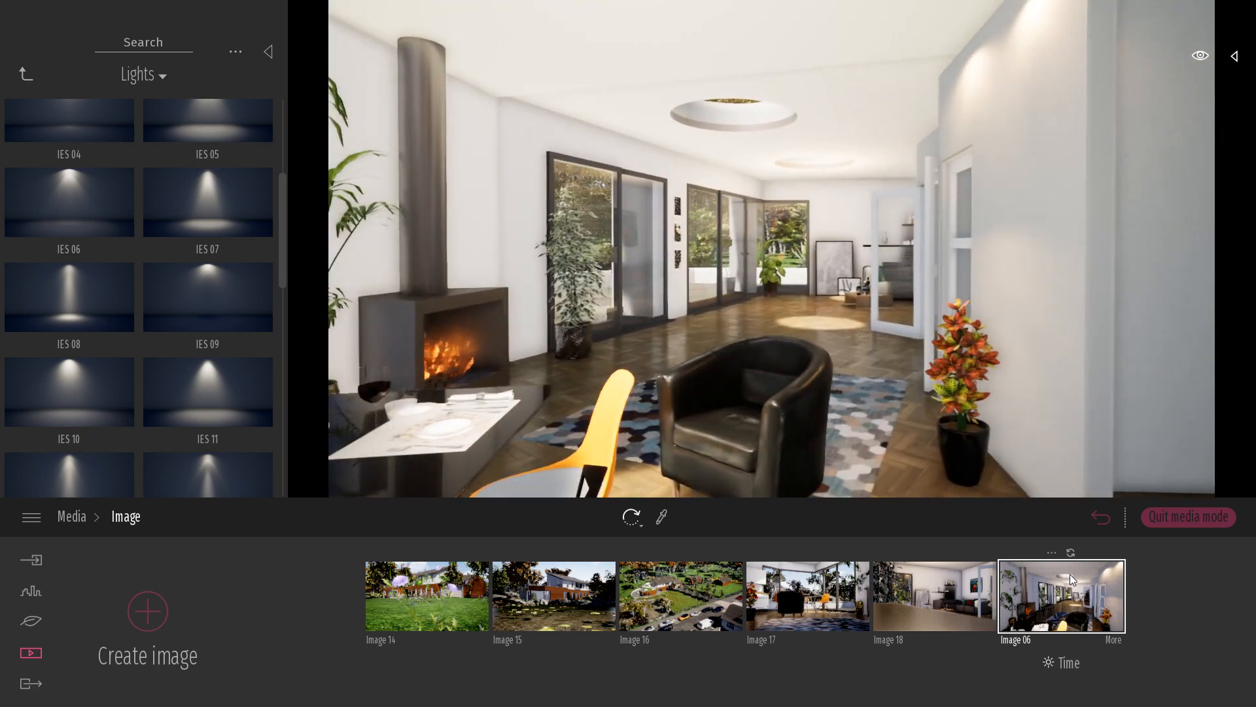
Step: Set the output size in the new image's camera settings to 4K 3840x2160
left_click(1114, 639)
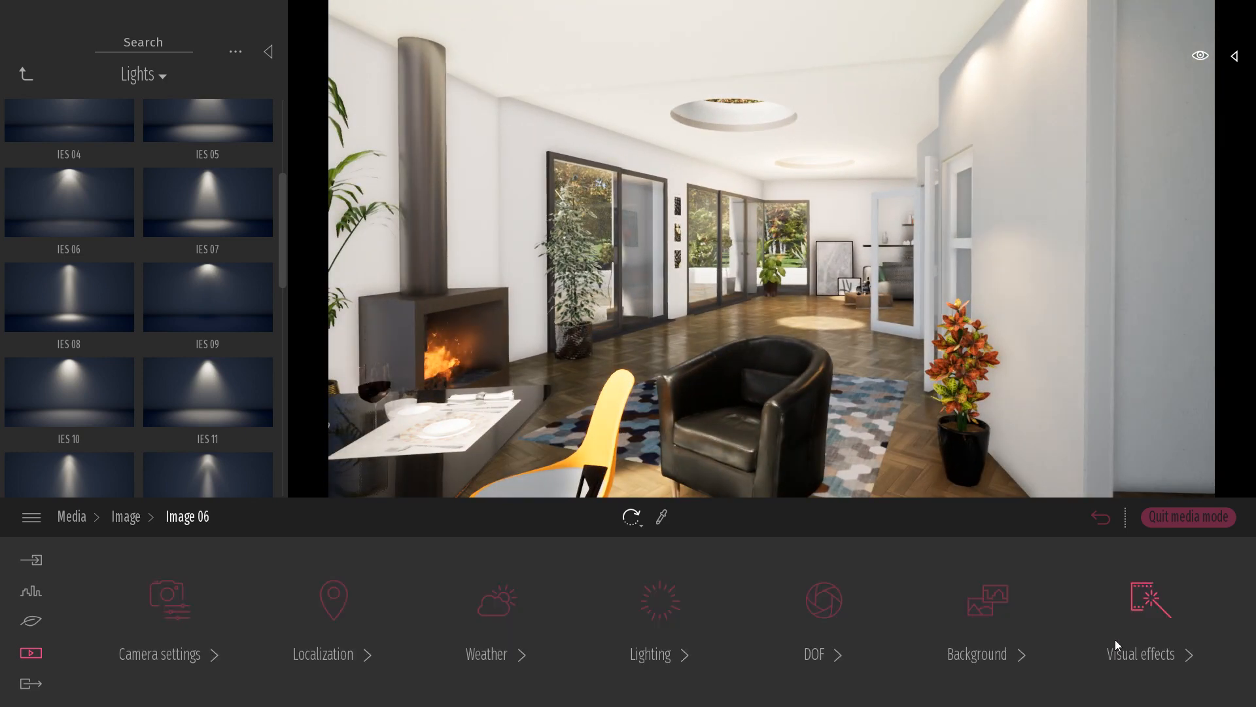
left_click(179, 595)
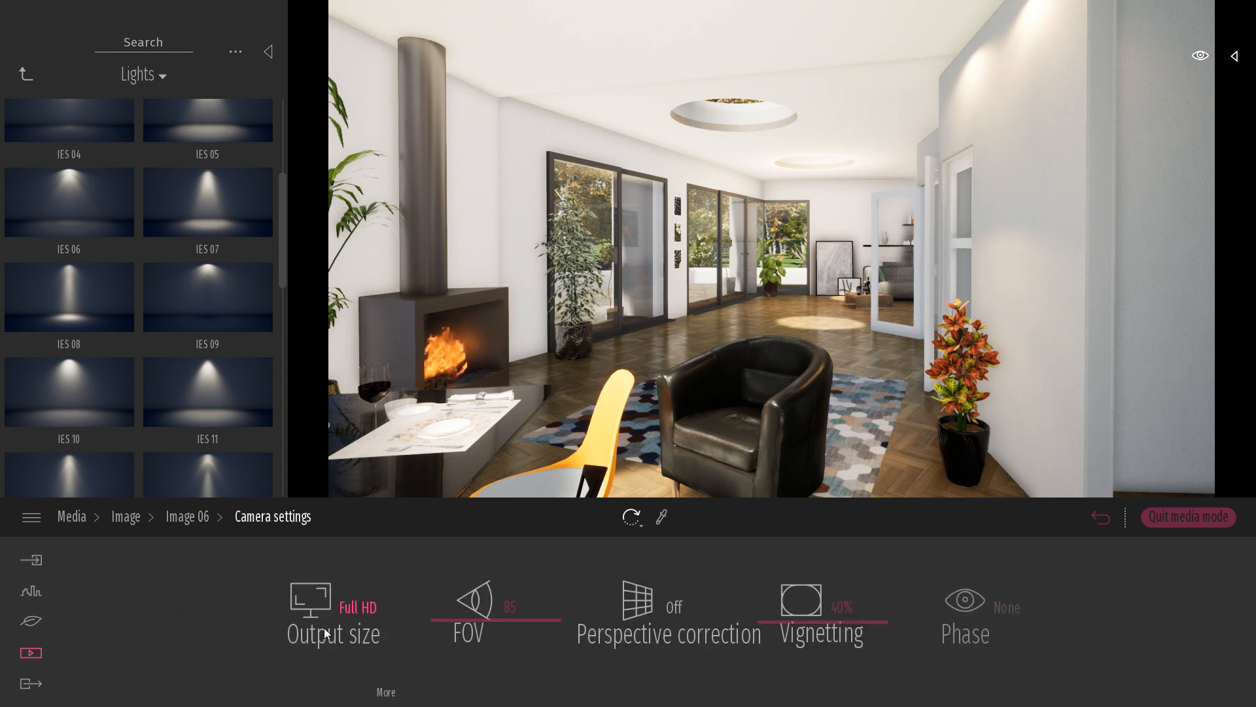
left_click(335, 609)
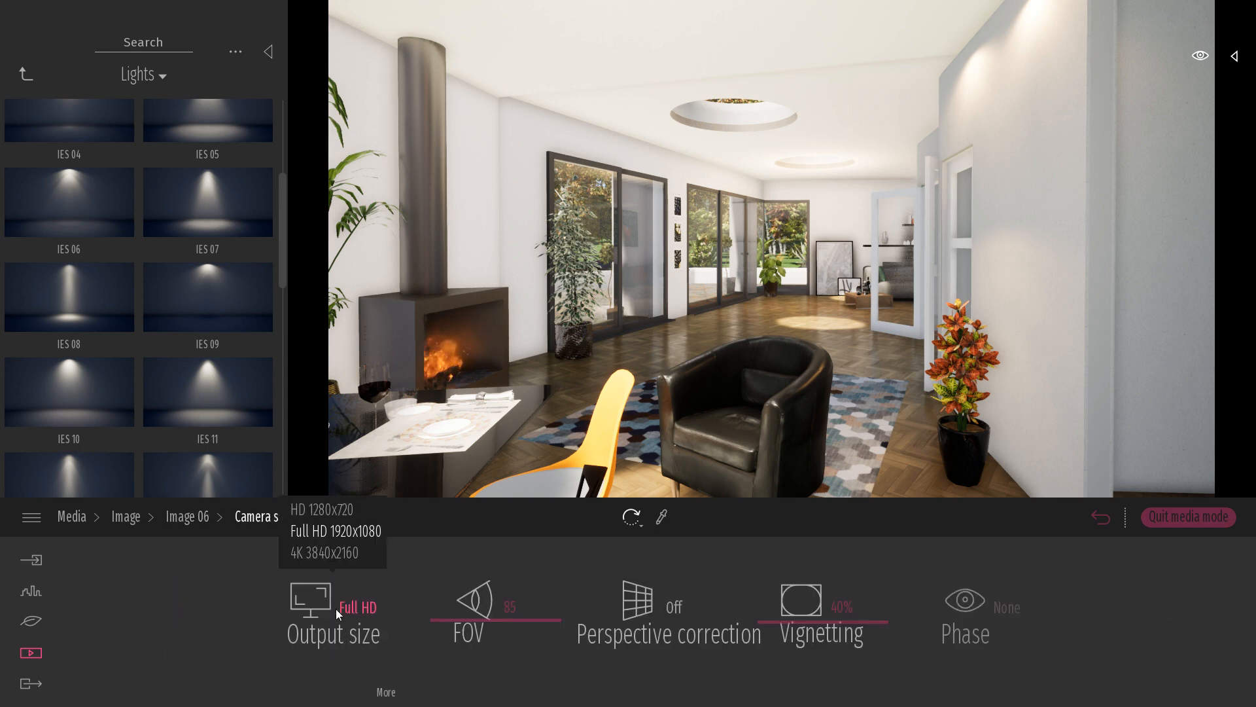
left_click(333, 551)
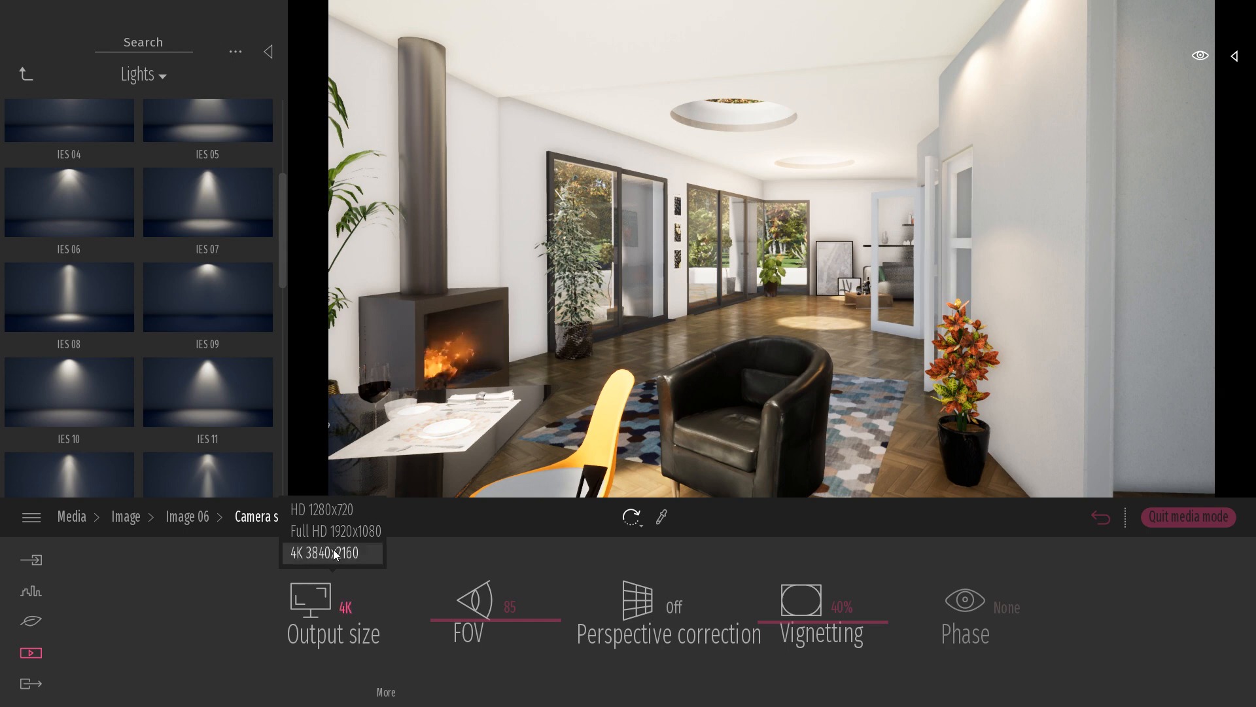
Step: Set a custom output height of 1500 for Image 06, keeping the width at 3840
left_click(385, 692)
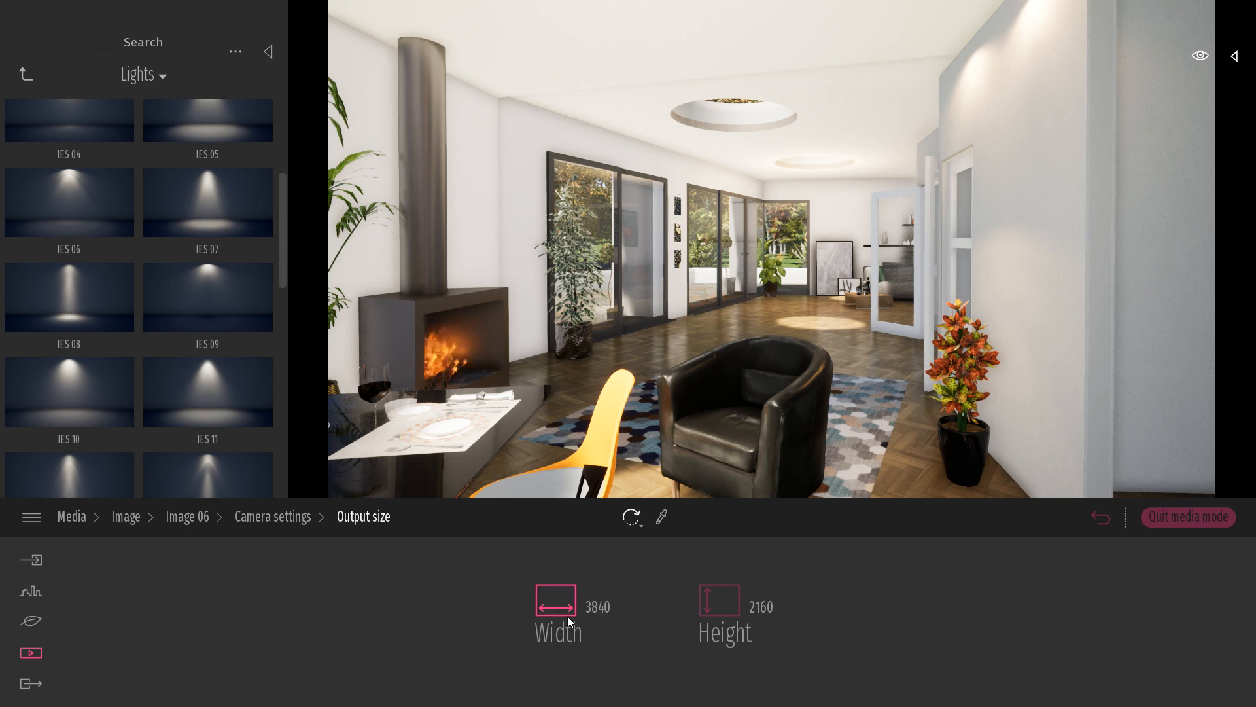
left_click(758, 609)
type("1500")
key("Return")
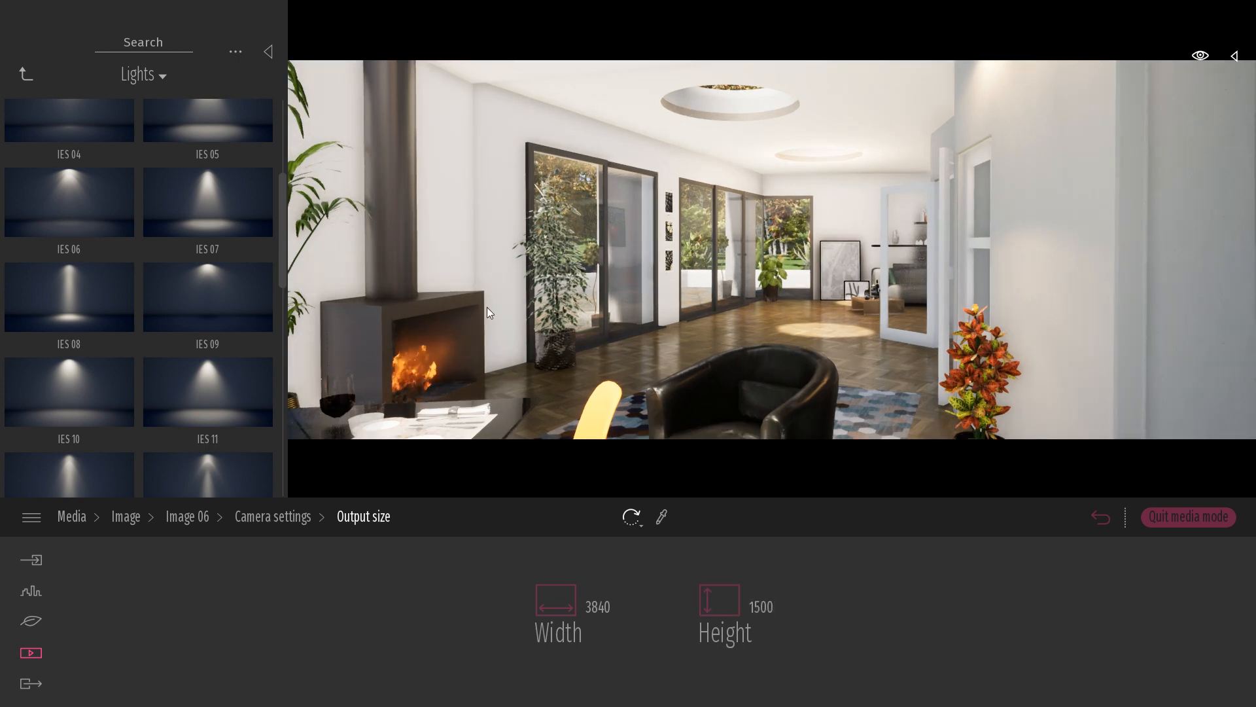
left_click(304, 523)
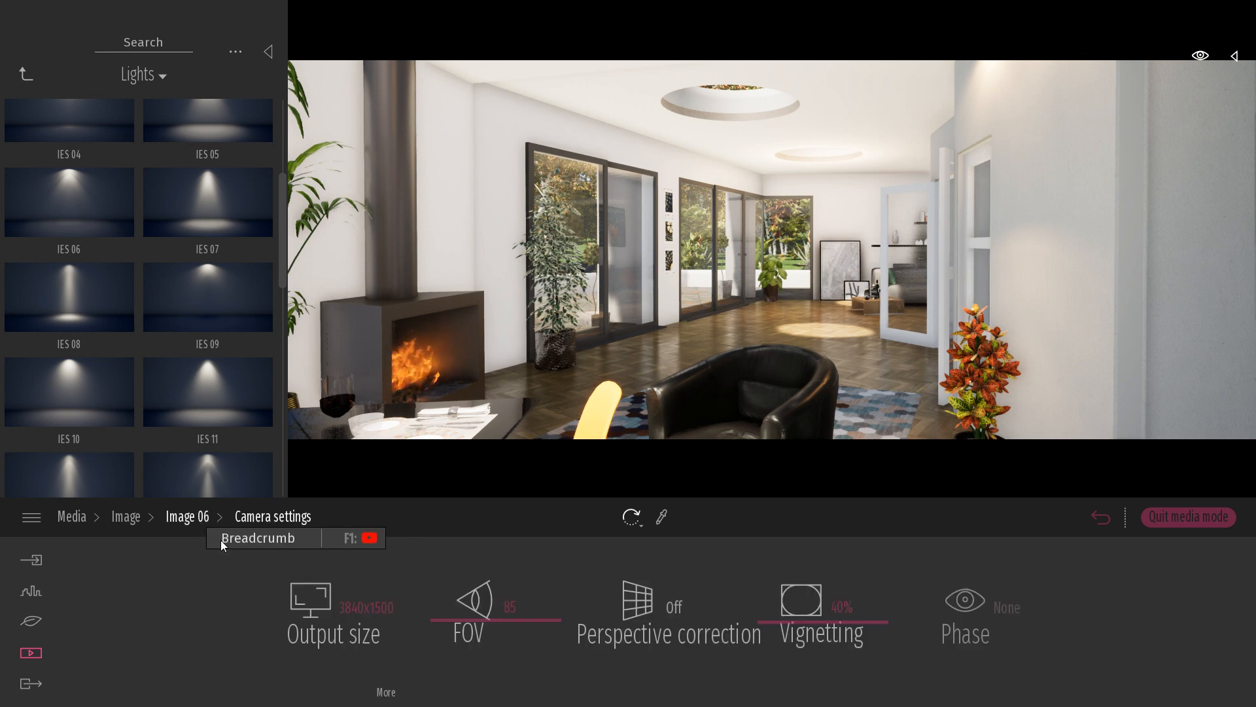
Step: Set the field of view of Image 06 to 66 and go back to the image list
left_click_drag(475, 620, 480, 635)
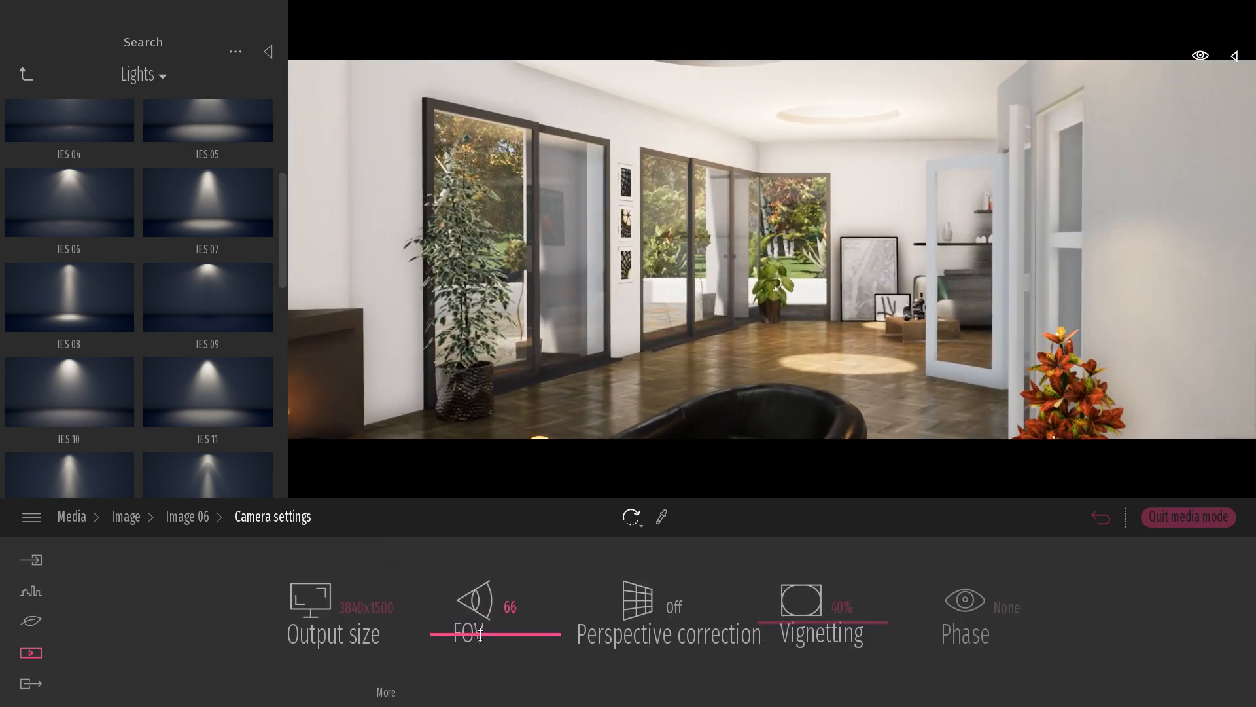
left_click(187, 517)
left_click(126, 517)
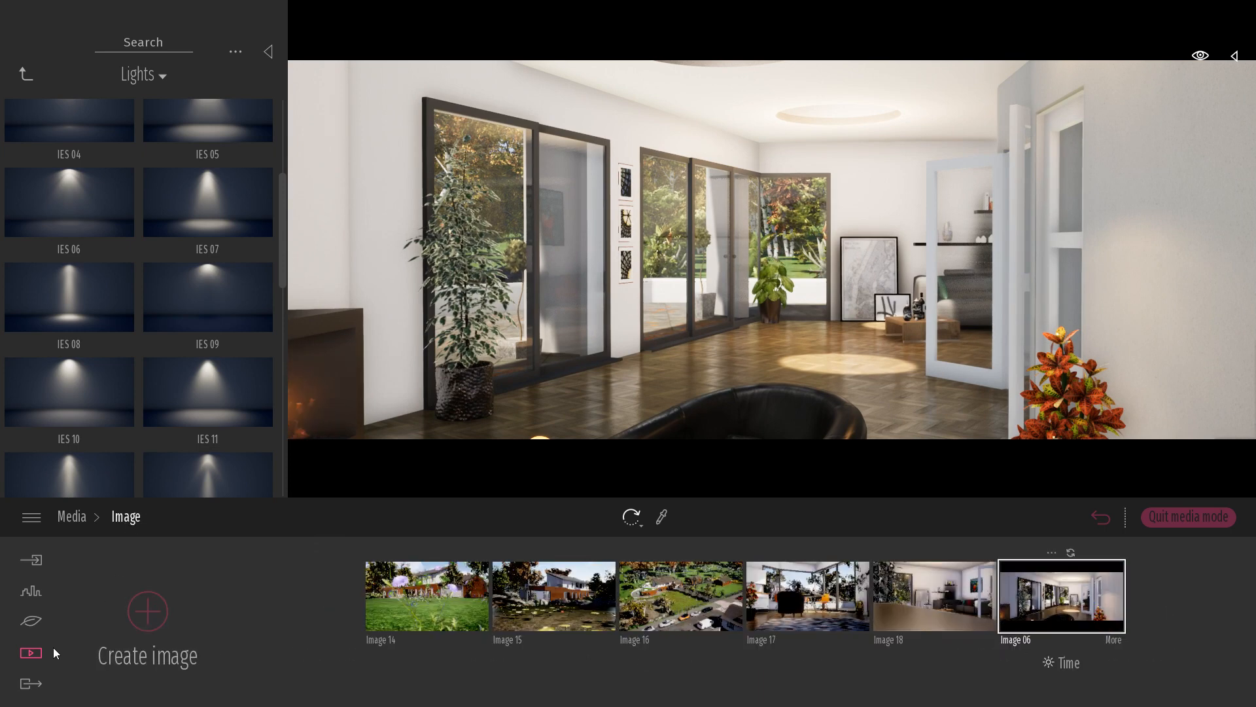
Step: Export Image 06 to the desktop folder (Bureau)
left_click(27, 686)
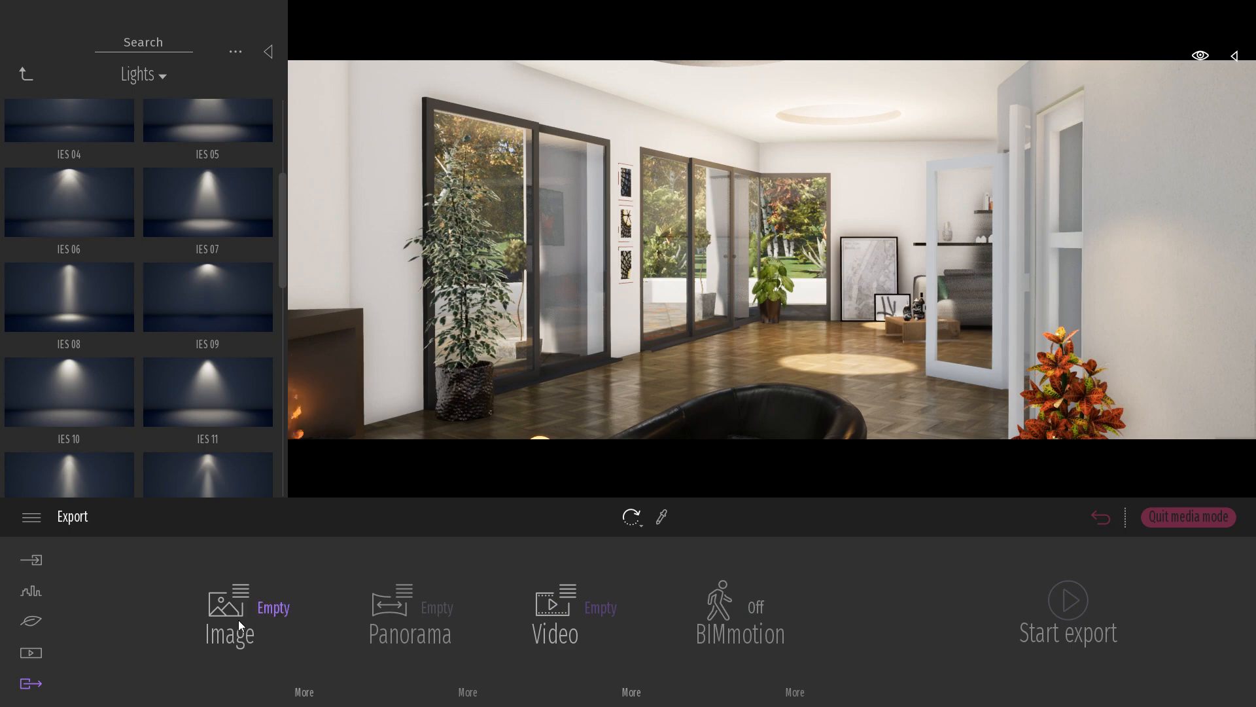
mouse_move(241, 625)
left_click(263, 552)
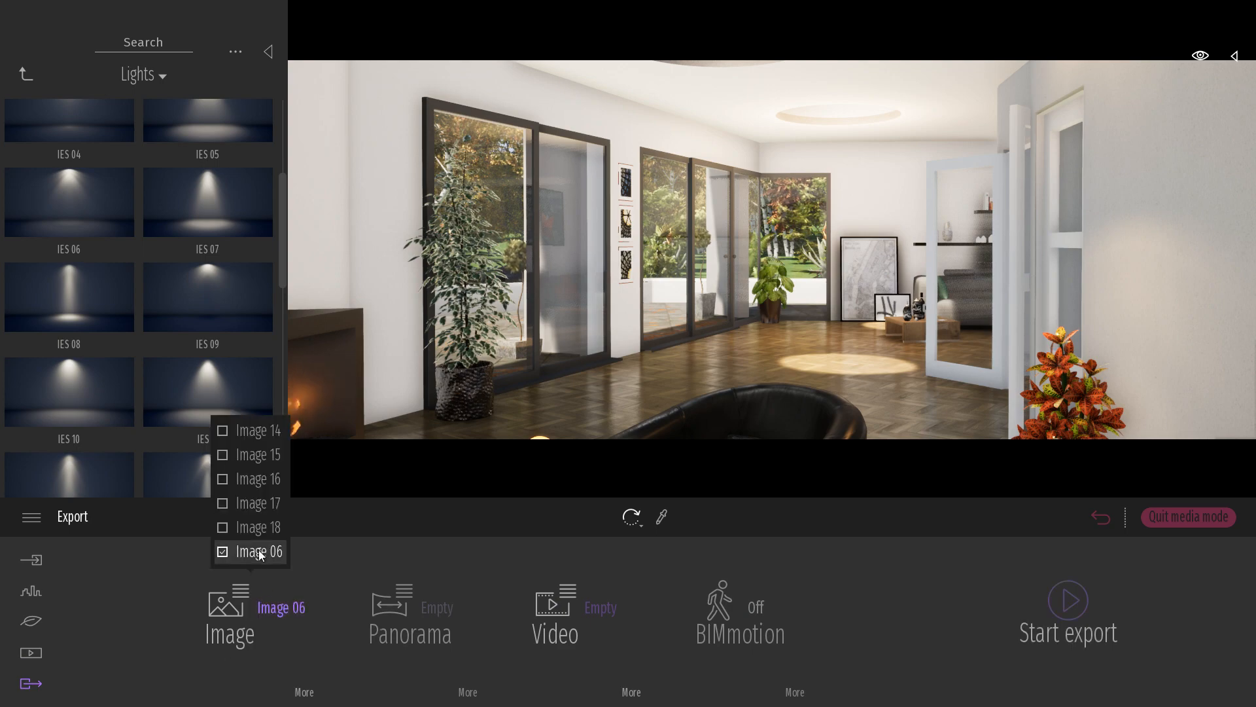
left_click(1073, 601)
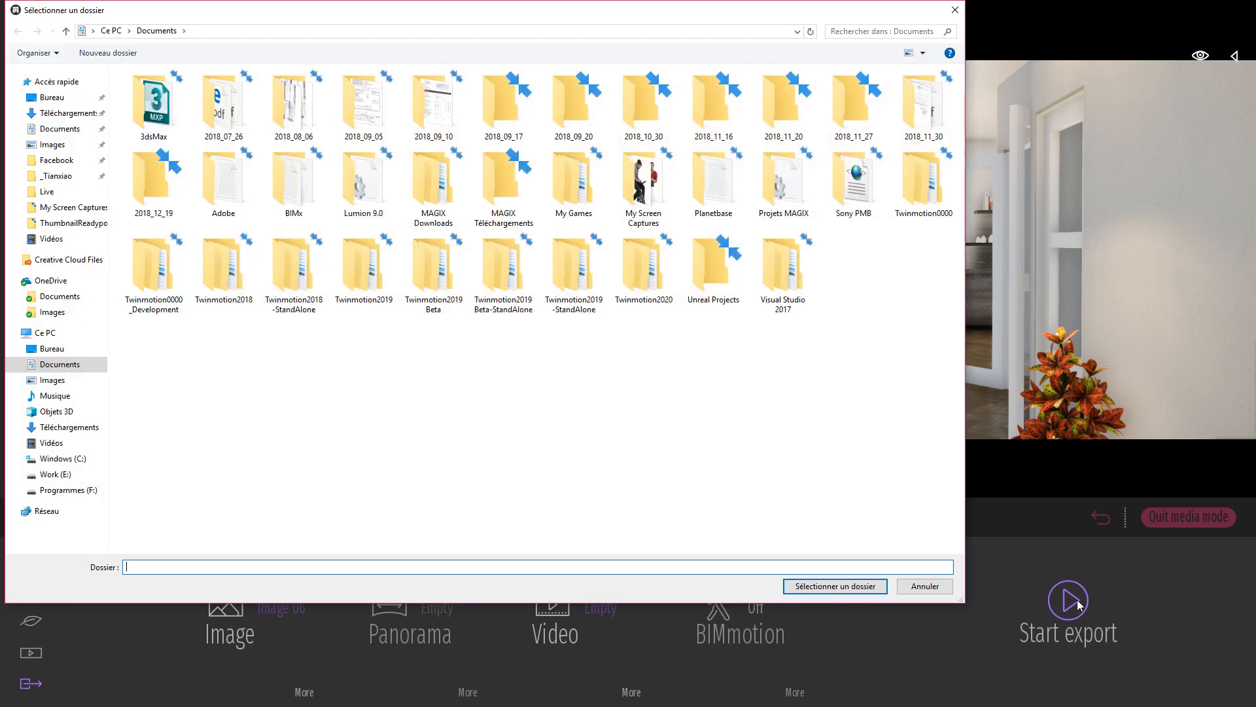
left_click(51, 97)
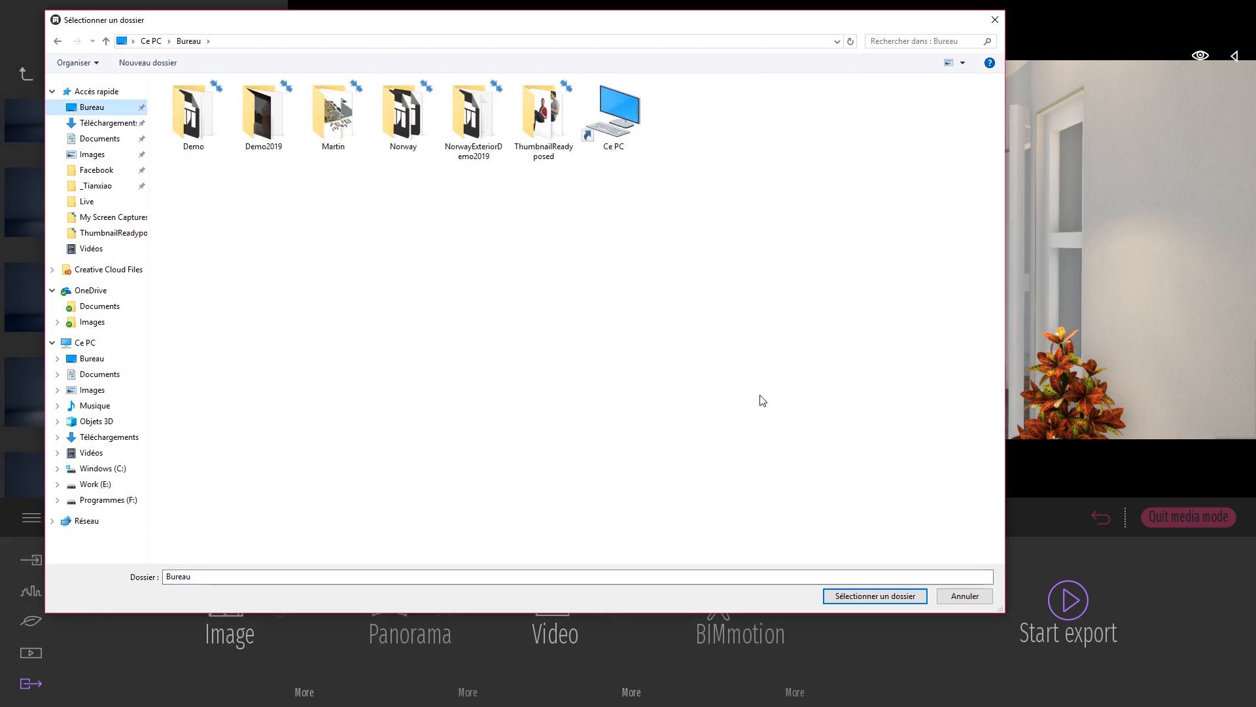
left_click(844, 596)
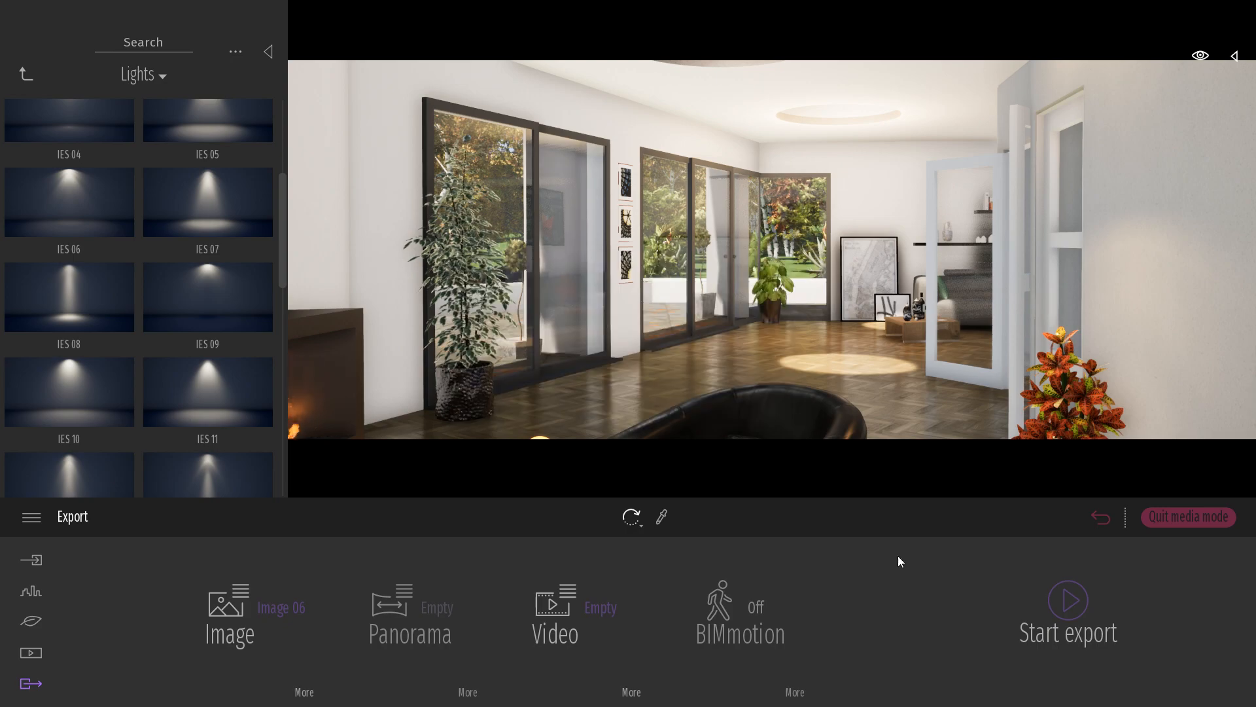
Step: Open the exported Image 06 from the desktop and inspect its details up close around the framed map and sofa
left_click(1181, 8)
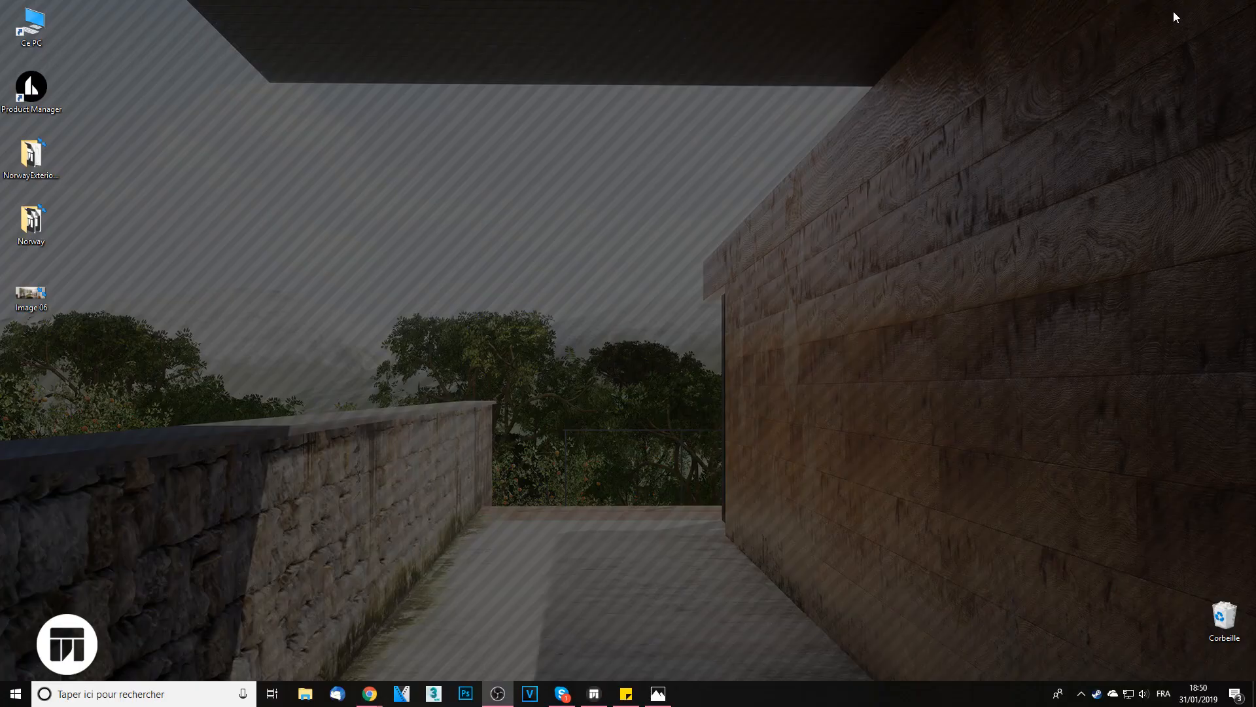
double_click(34, 292)
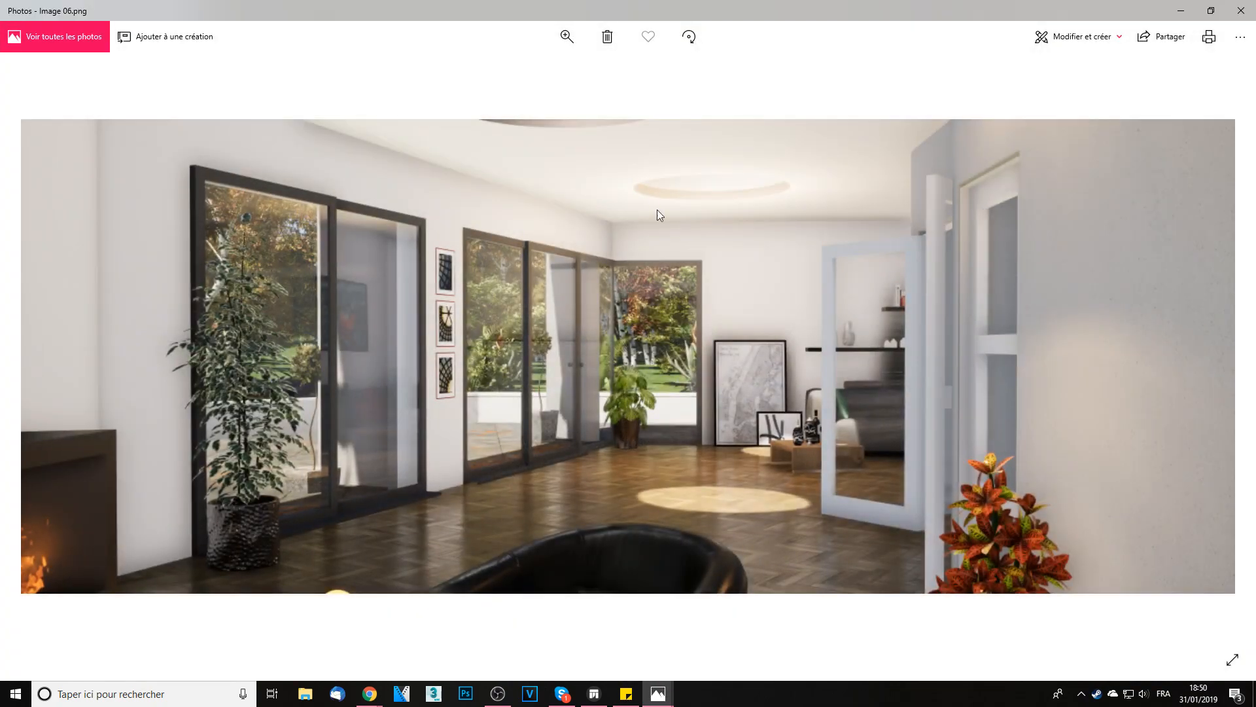
left_click(567, 36)
left_click_drag(526, 76, 540, 72)
left_click_drag(853, 446, 907, 364)
left_click_drag(487, 386, 652, 432)
left_click_drag(943, 327, 558, 396)
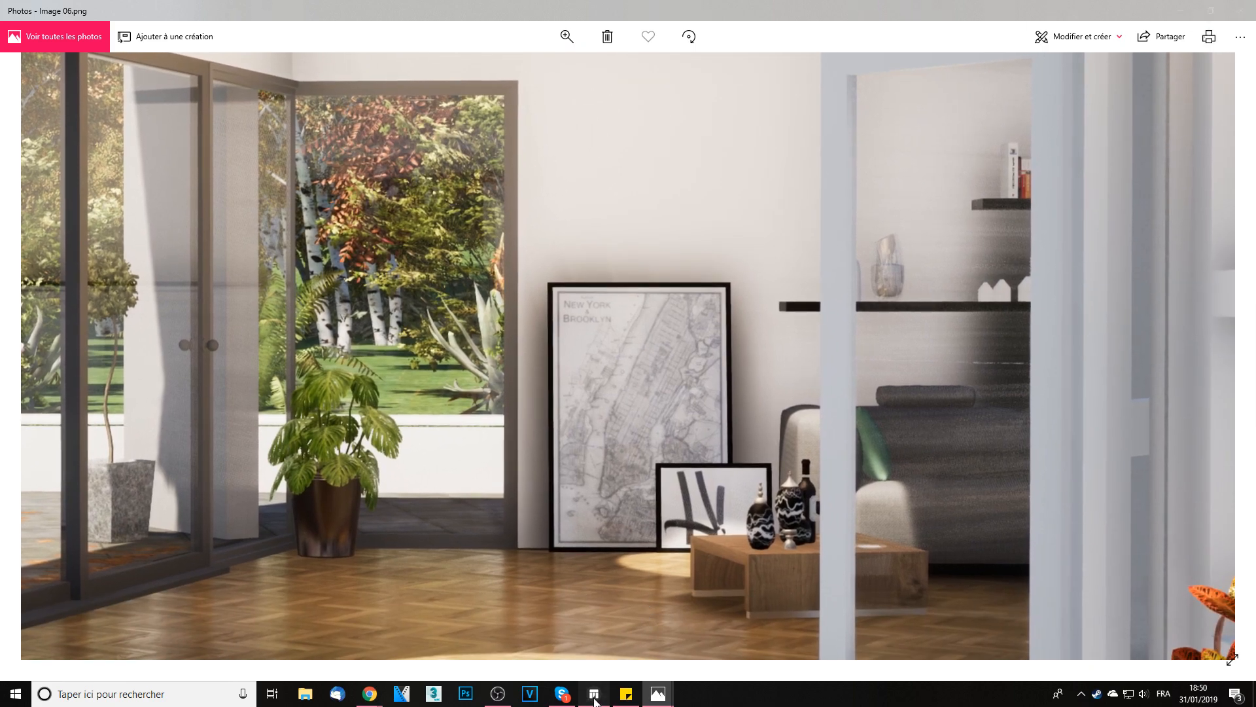
Step: Switch back to Twinmotion and leave media mode
left_click(594, 696)
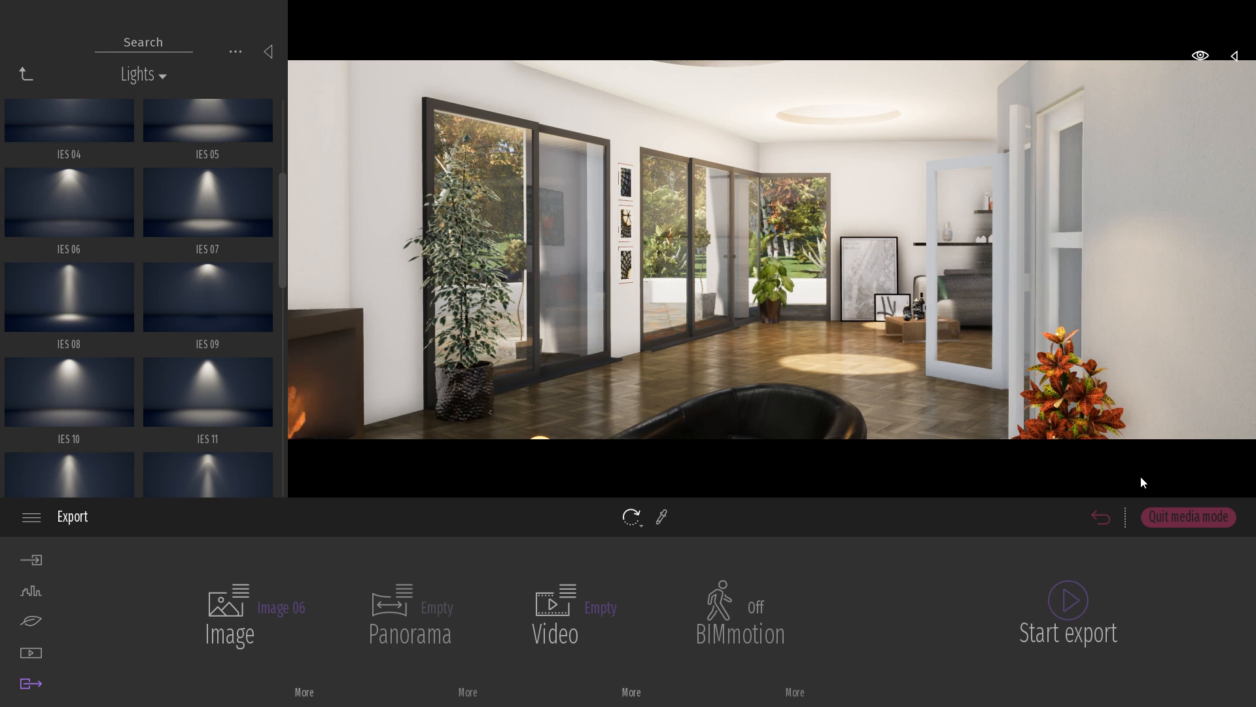
right_click_drag(848, 296, 875, 276)
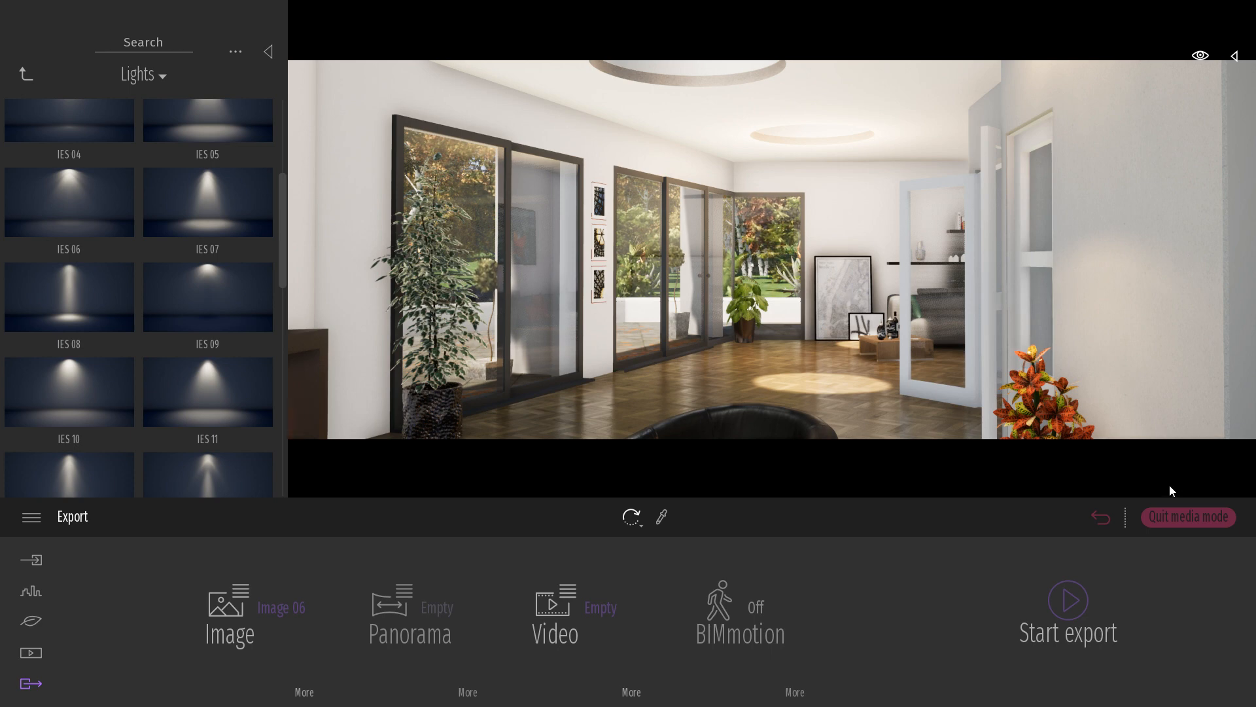
left_click(1168, 517)
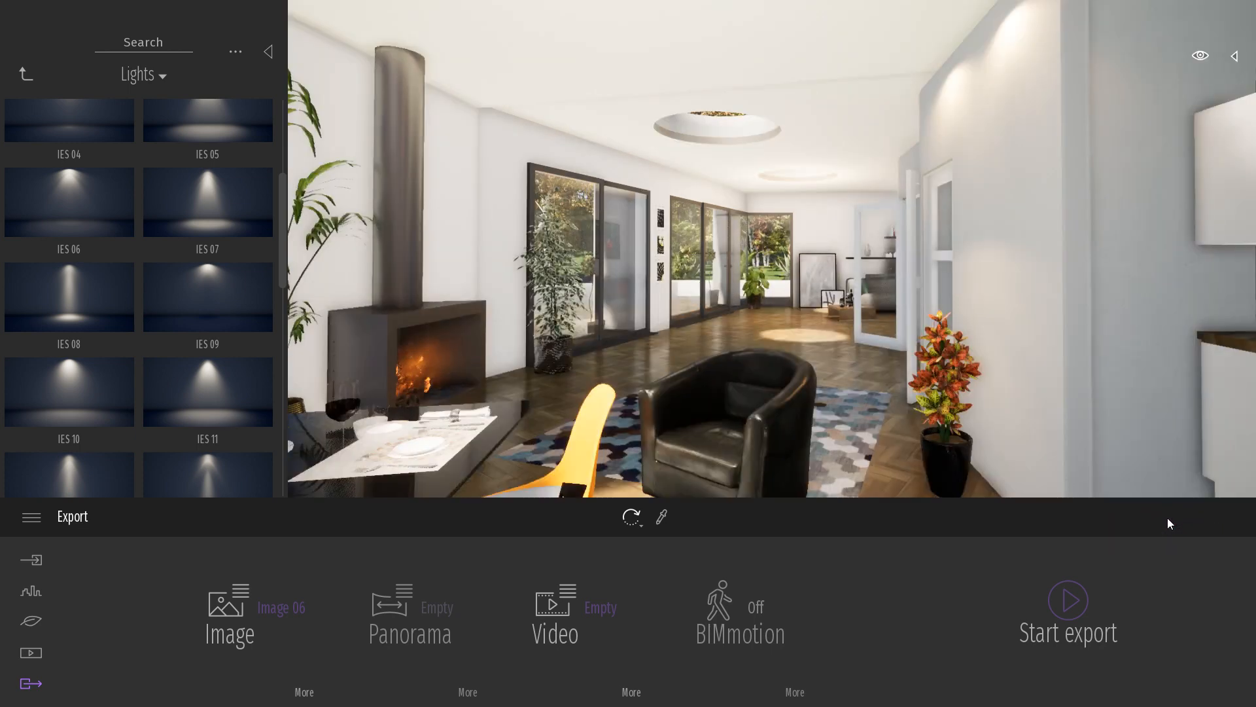
Step: Create two panoramas, one beside the dining table and one facing the grey corner sofa
left_click(31, 653)
left_click(592, 598)
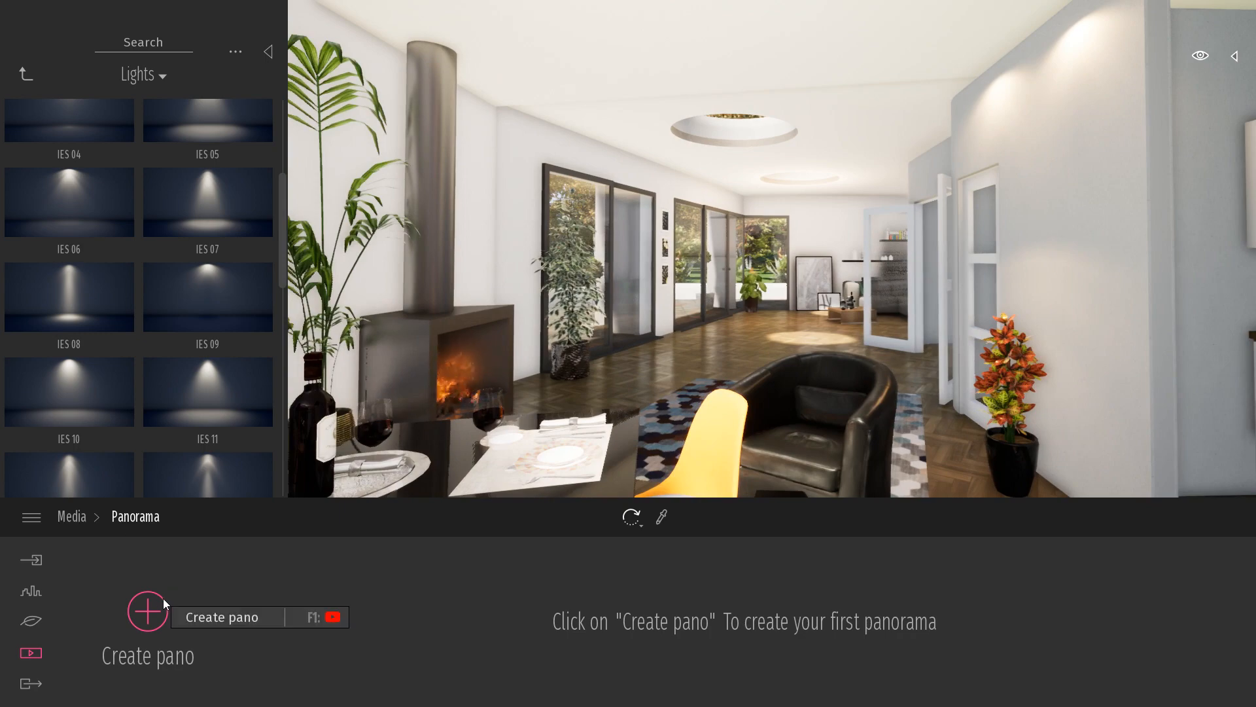
left_click(163, 598)
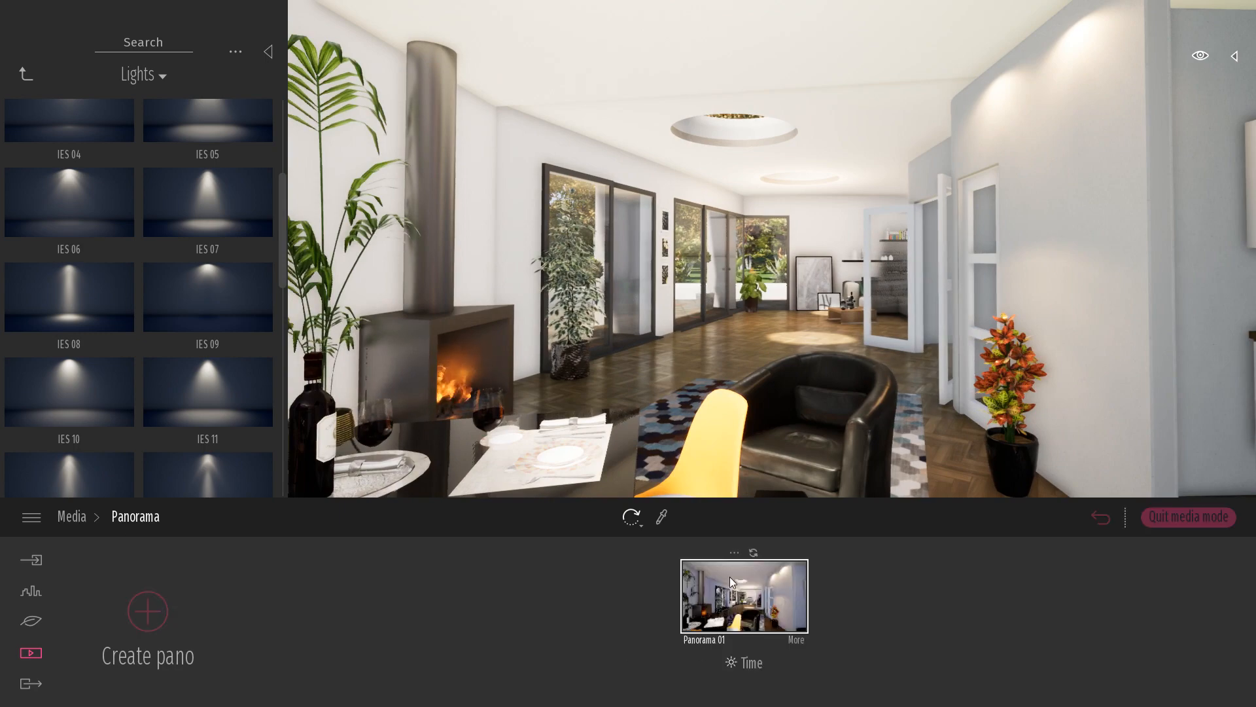
key("w")
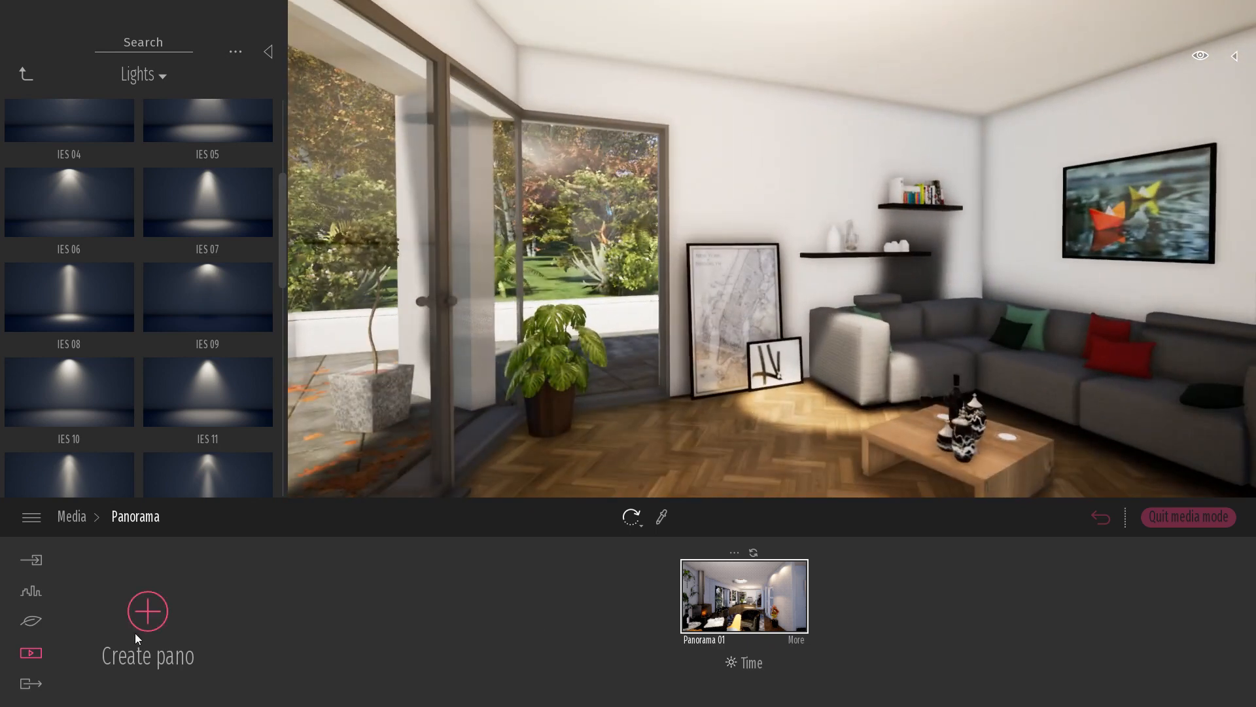
left_click(148, 611)
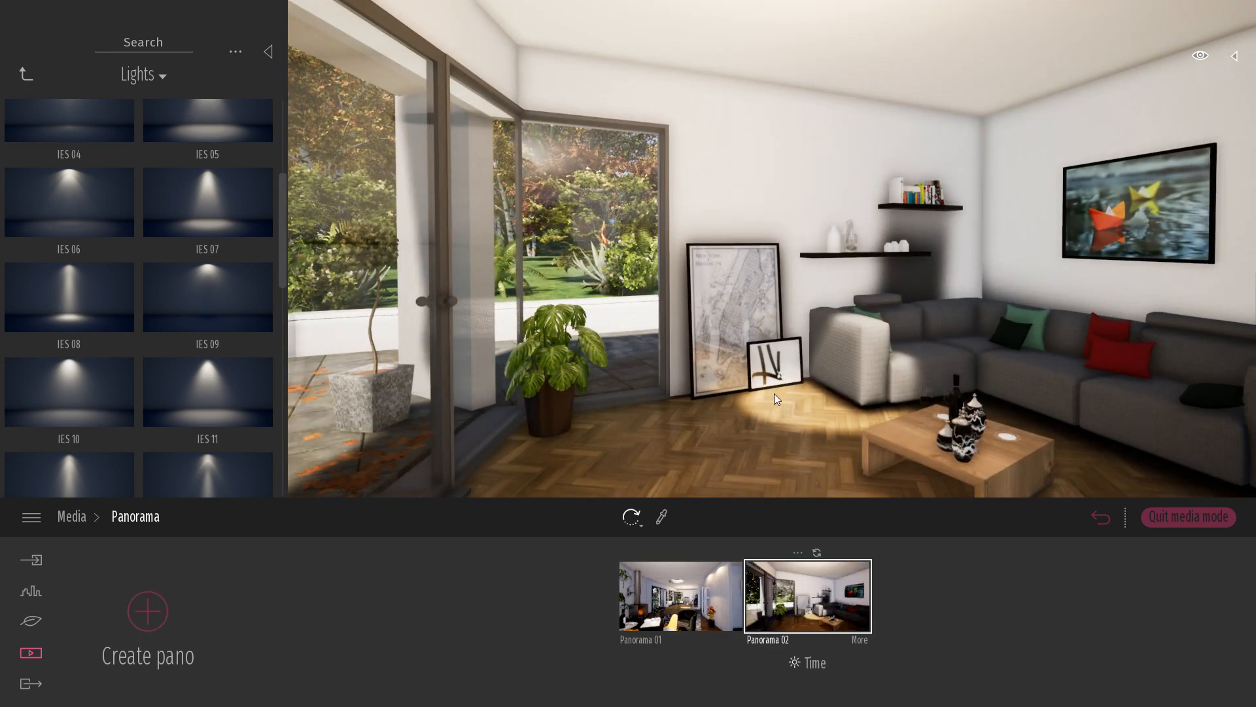
Step: Select a panorama for export and open the panorama export settings
left_click(31, 683)
left_click(407, 588)
left_click(412, 551)
left_click(468, 691)
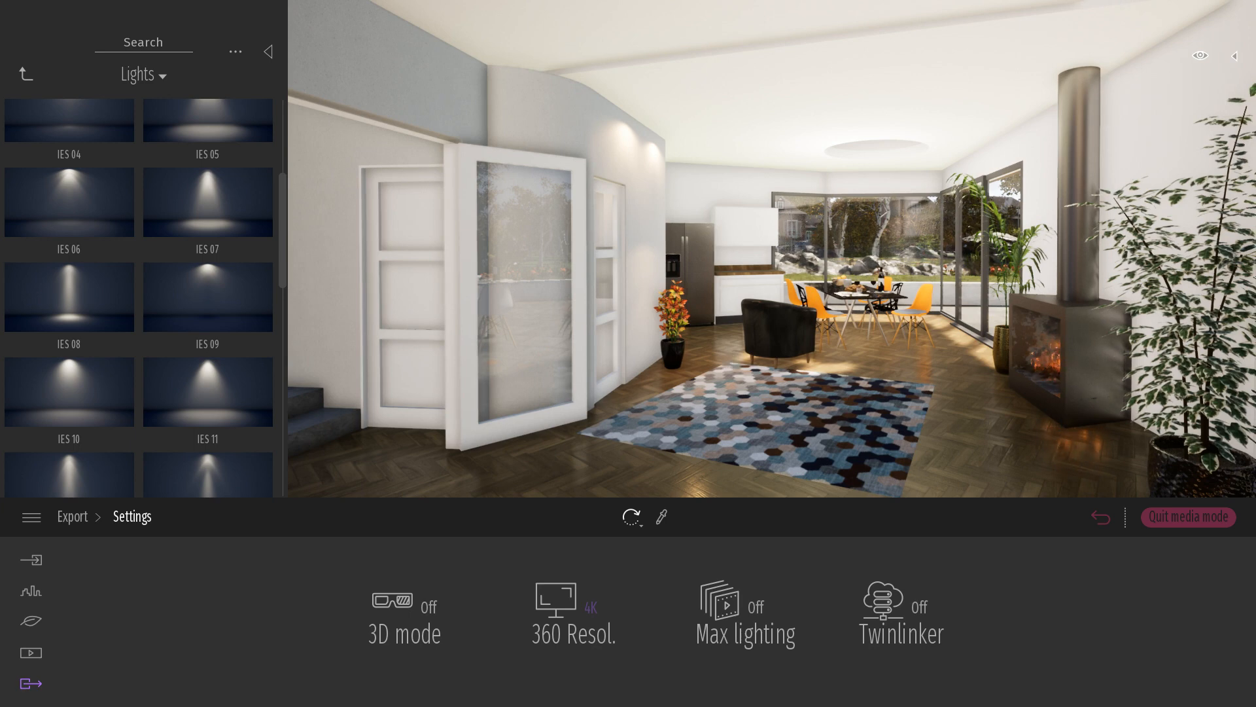
Step: Switch to the browser, sign in to Twinlinker with the stored account credentials and maximize the window
key("alt+Tab")
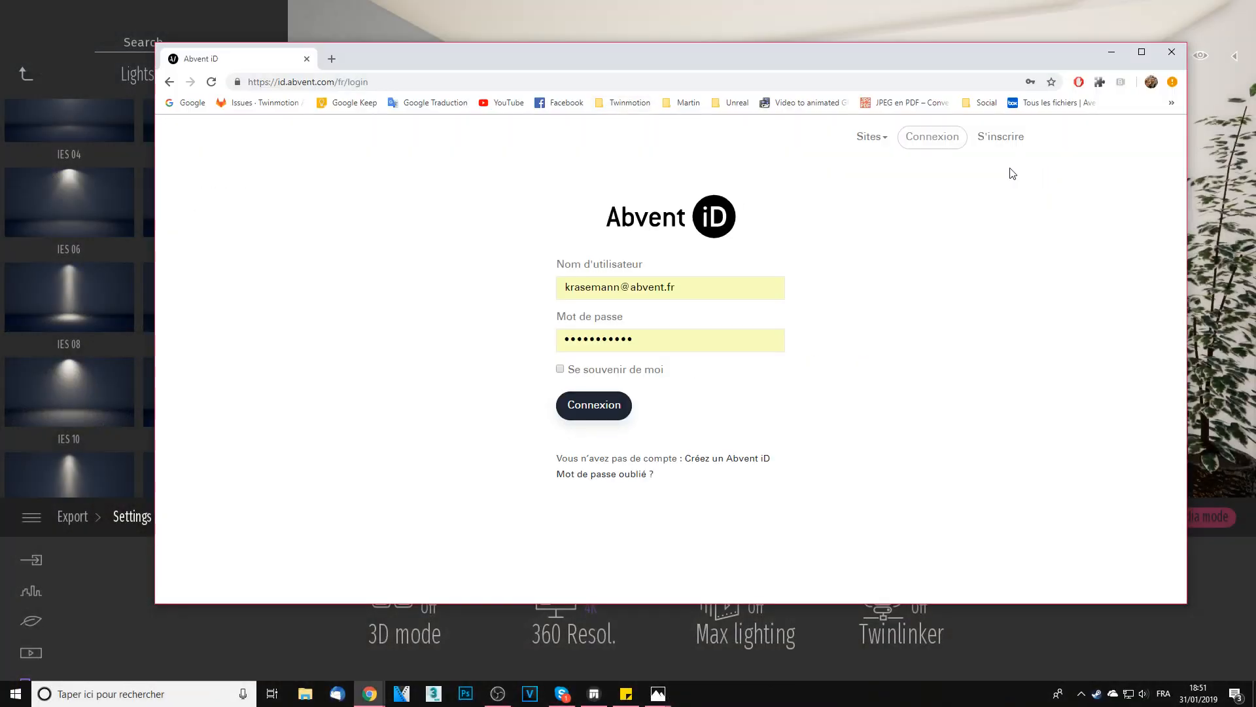
left_click(627, 407)
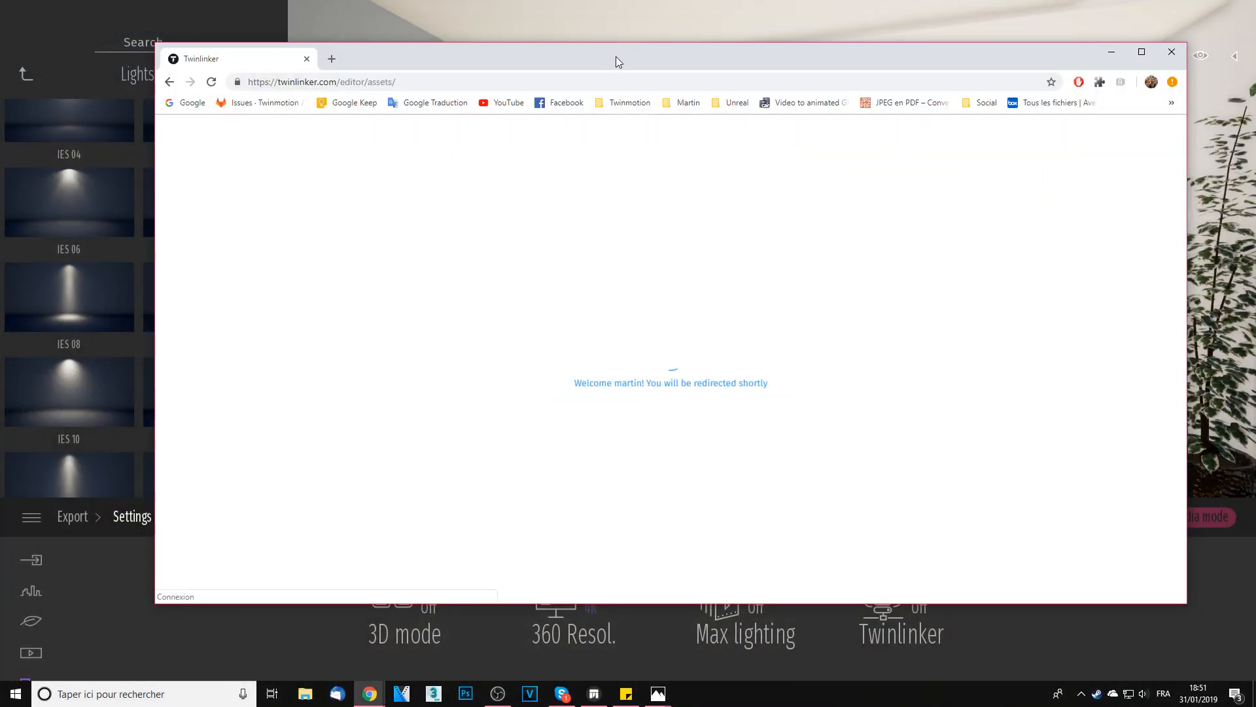
left_click_drag(626, 60, 608, 50)
left_click_drag(1165, 580, 1213, 623)
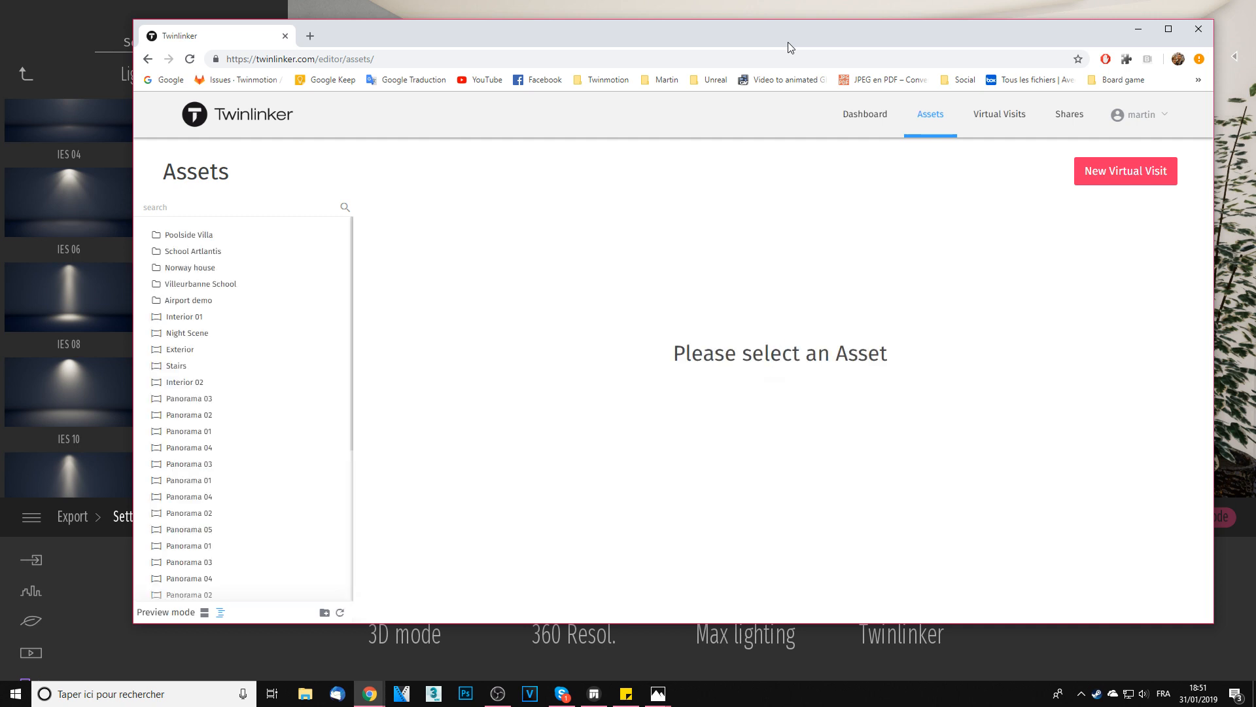
double_click(788, 42)
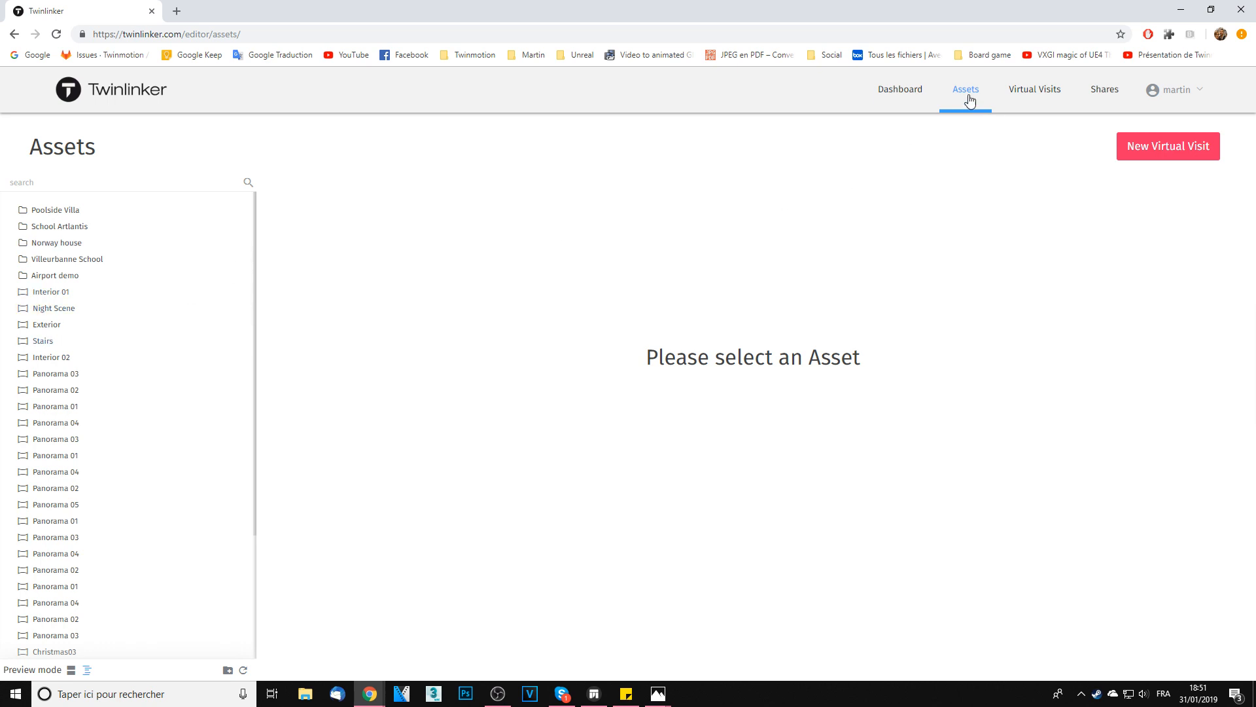
Step: Open the VwDemo_Pano01 asset and examine its dimensions and file size
scroll(85, 294, "down", 4)
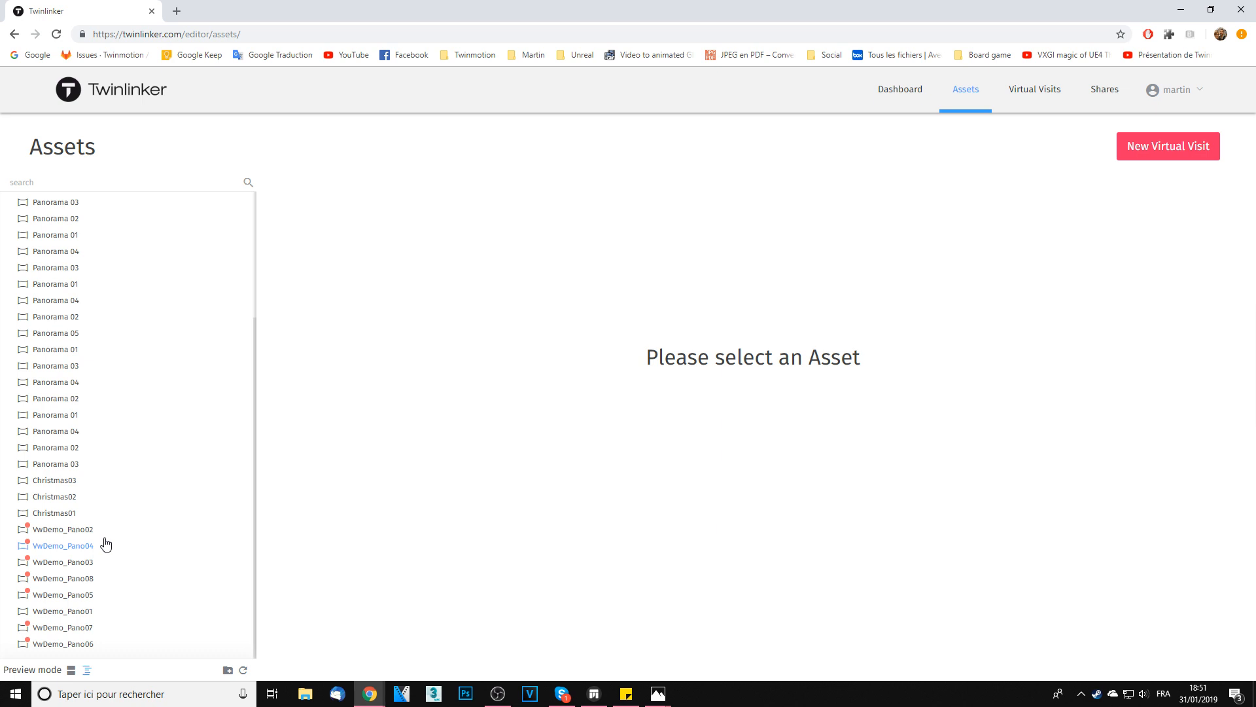
left_click(88, 611)
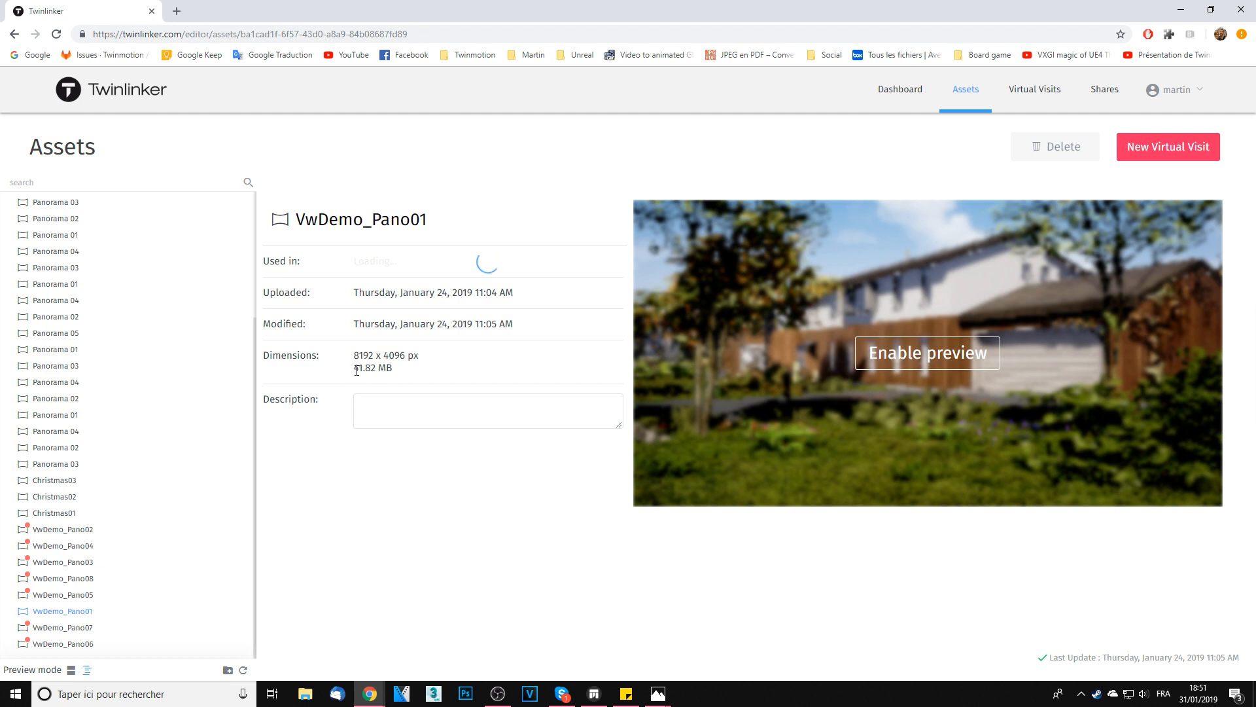
left_click_drag(366, 369, 389, 370)
left_click(359, 369)
left_click_drag(354, 370, 392, 367)
left_click(424, 376)
Step: Create a new virtual visit named Vwlive with VwDemo_Pano01 as its first panorama
left_click(1165, 149)
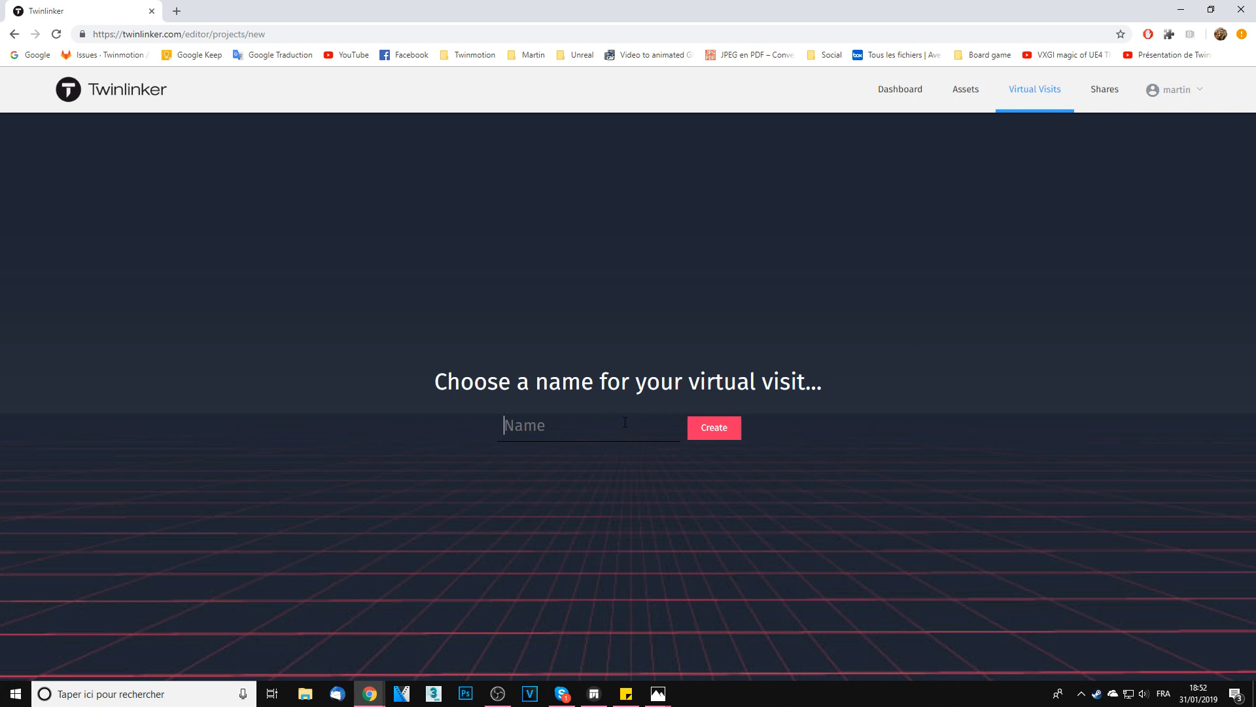
type("Vwlive")
left_click(704, 429)
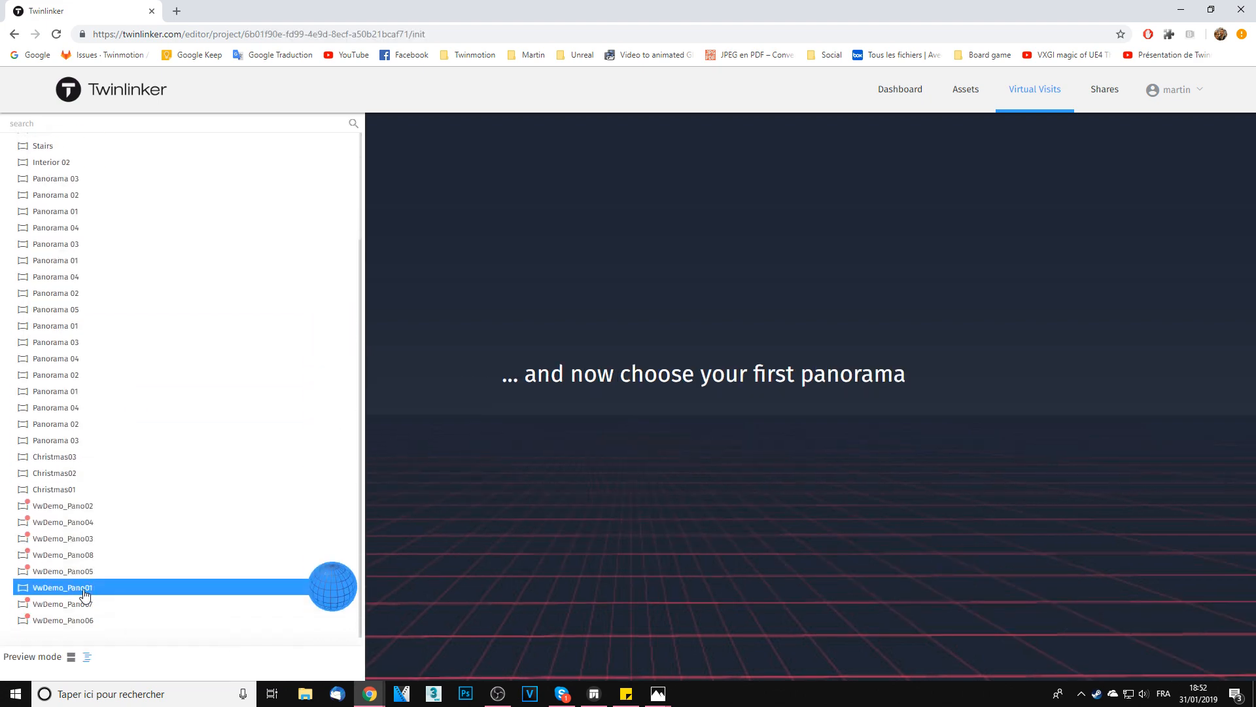
left_click(339, 588)
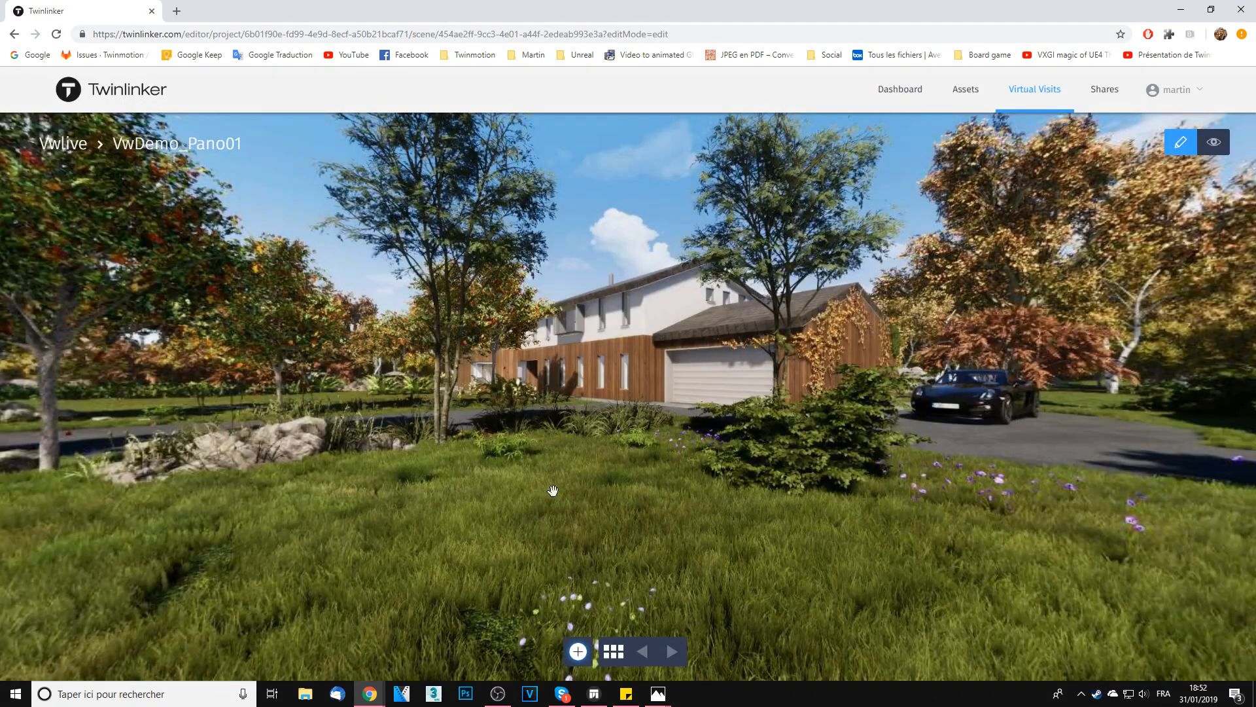
Step: Look around the VwDemo_Pano01 panorama to examine the house and its surroundings
left_click_drag(758, 417, 576, 489)
left_click_drag(1053, 475, 645, 477)
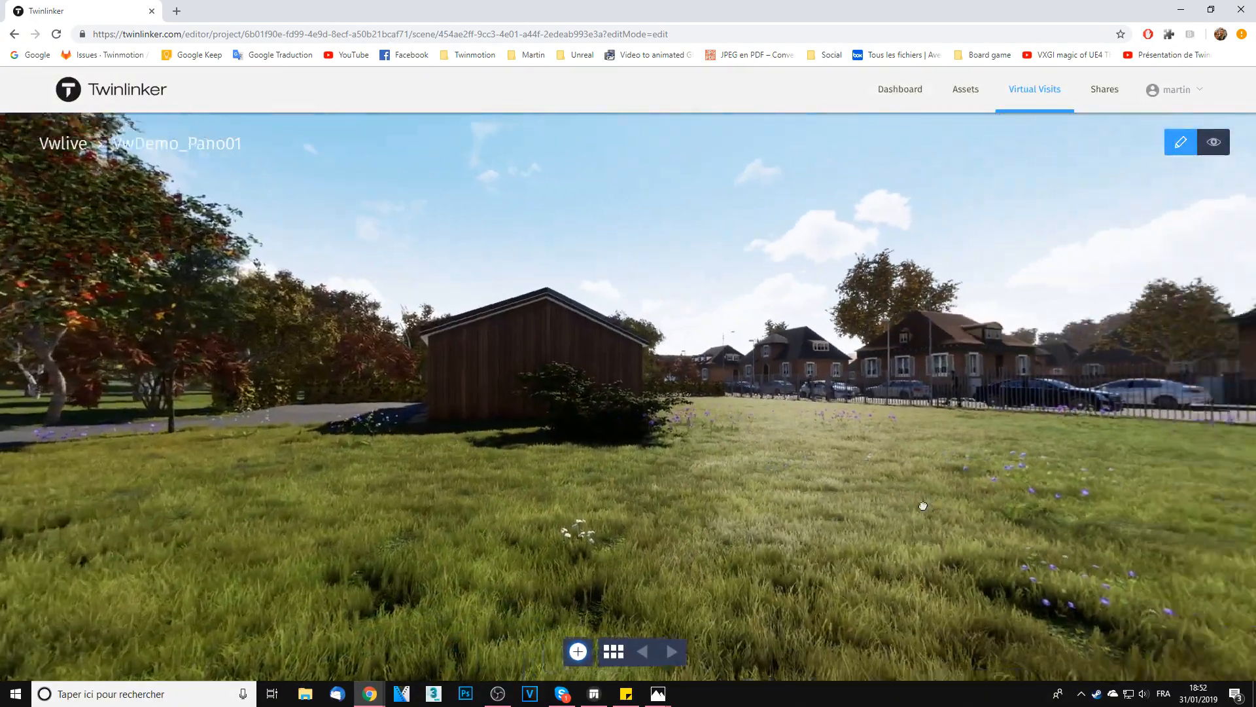
left_click_drag(922, 505, 581, 504)
left_click_drag(667, 495, 329, 533)
left_click_drag(911, 449, 835, 380)
left_click_drag(779, 414, 892, 412)
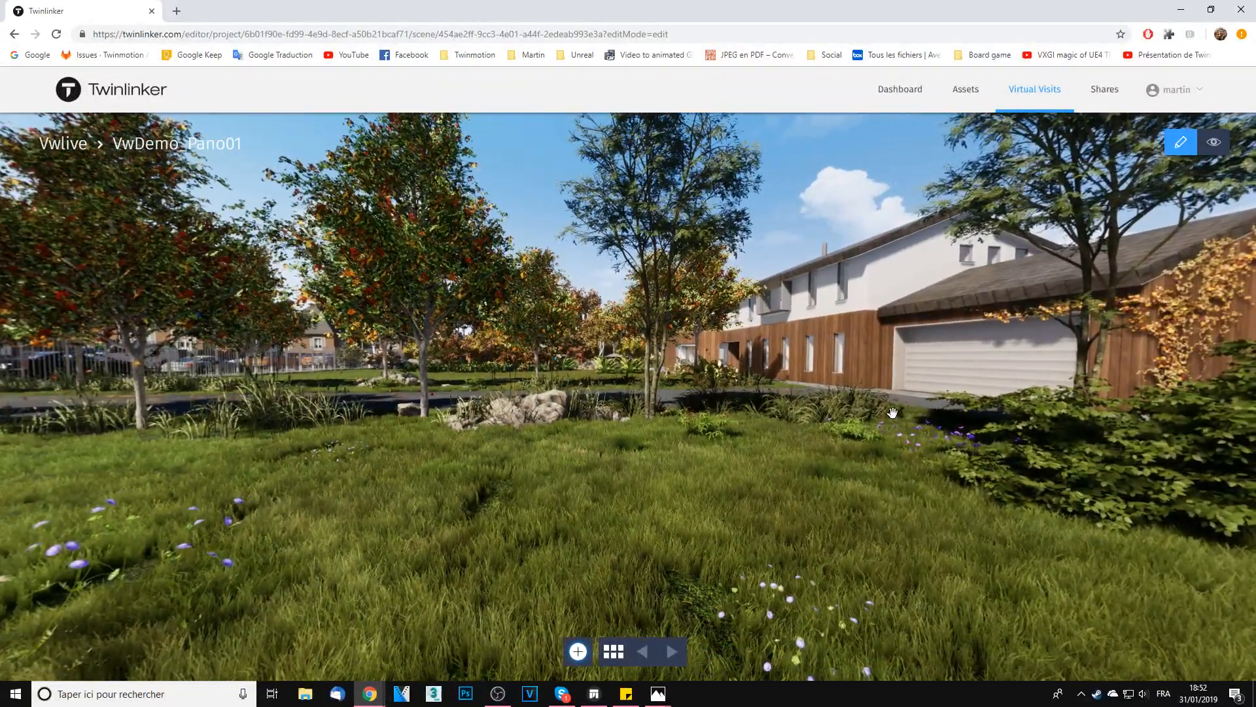
Step: Add a panorama hotspot to VwDemo_Pano01 near the driveway, linking it to VwDemo_Pano05 as a new panorama
left_click(580, 652)
left_click_drag(767, 471, 793, 469)
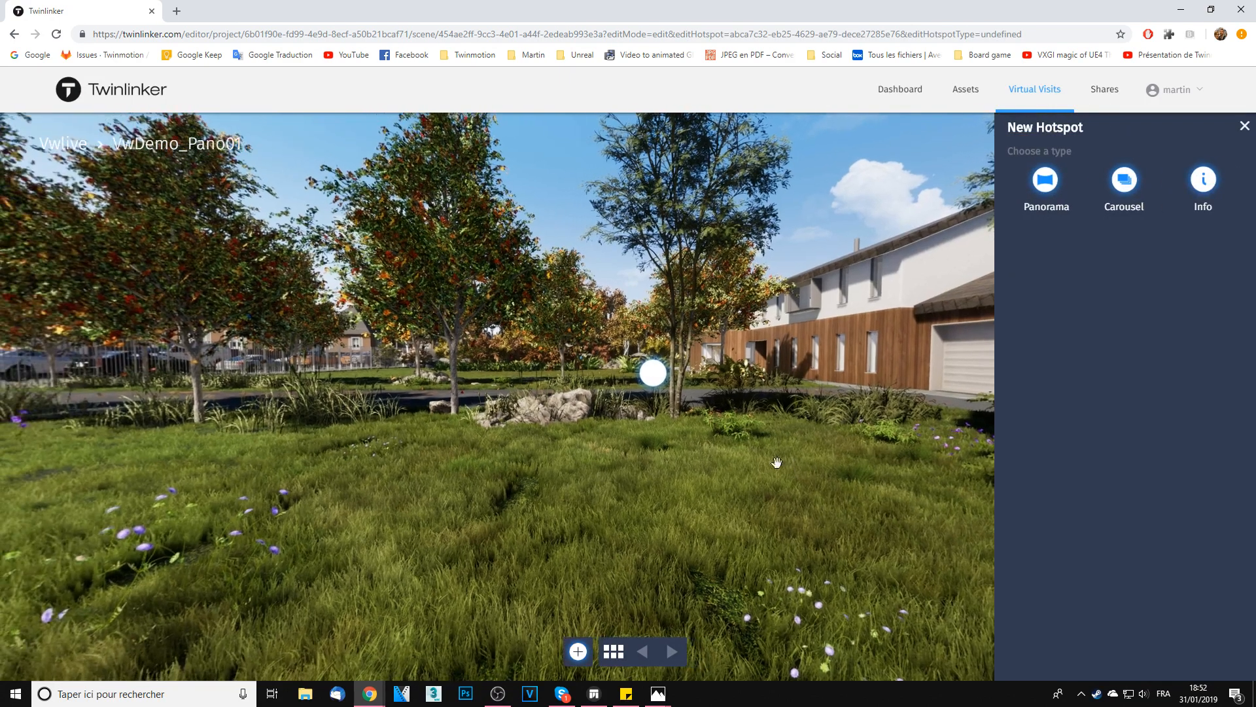
left_click_drag(663, 381, 653, 378)
left_click(1043, 185)
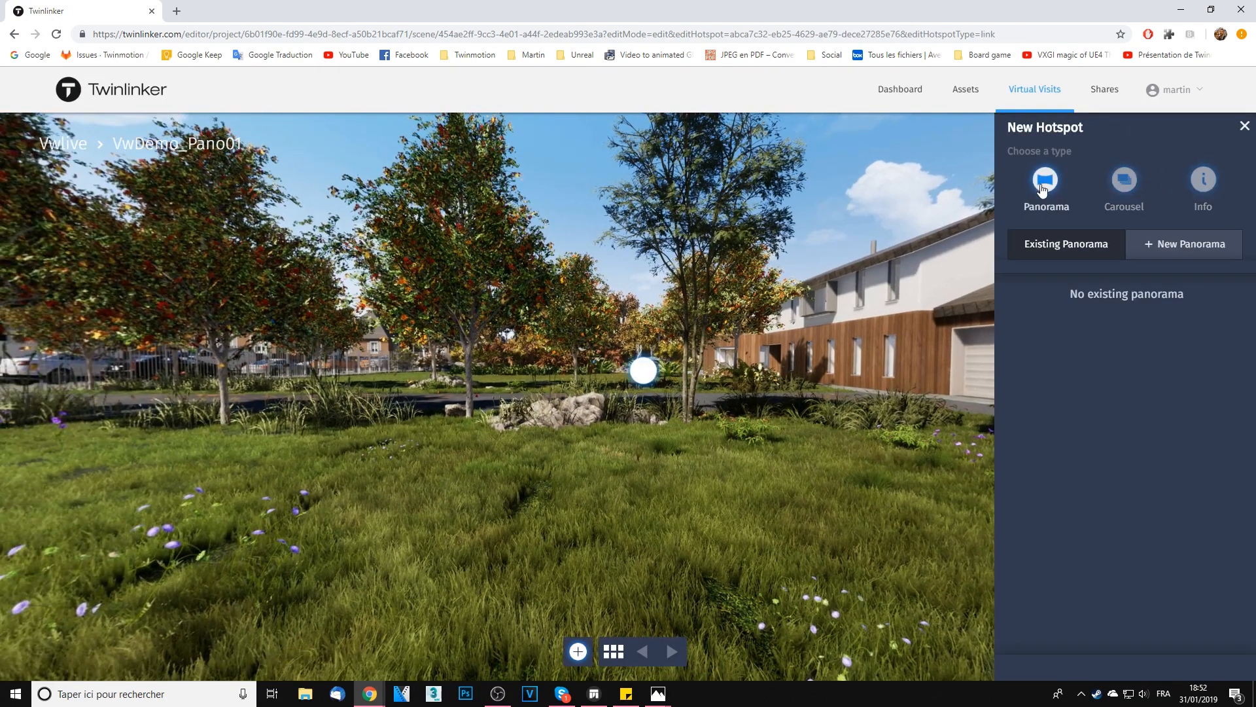
left_click(1189, 254)
scroll(1183, 379, "down", 5)
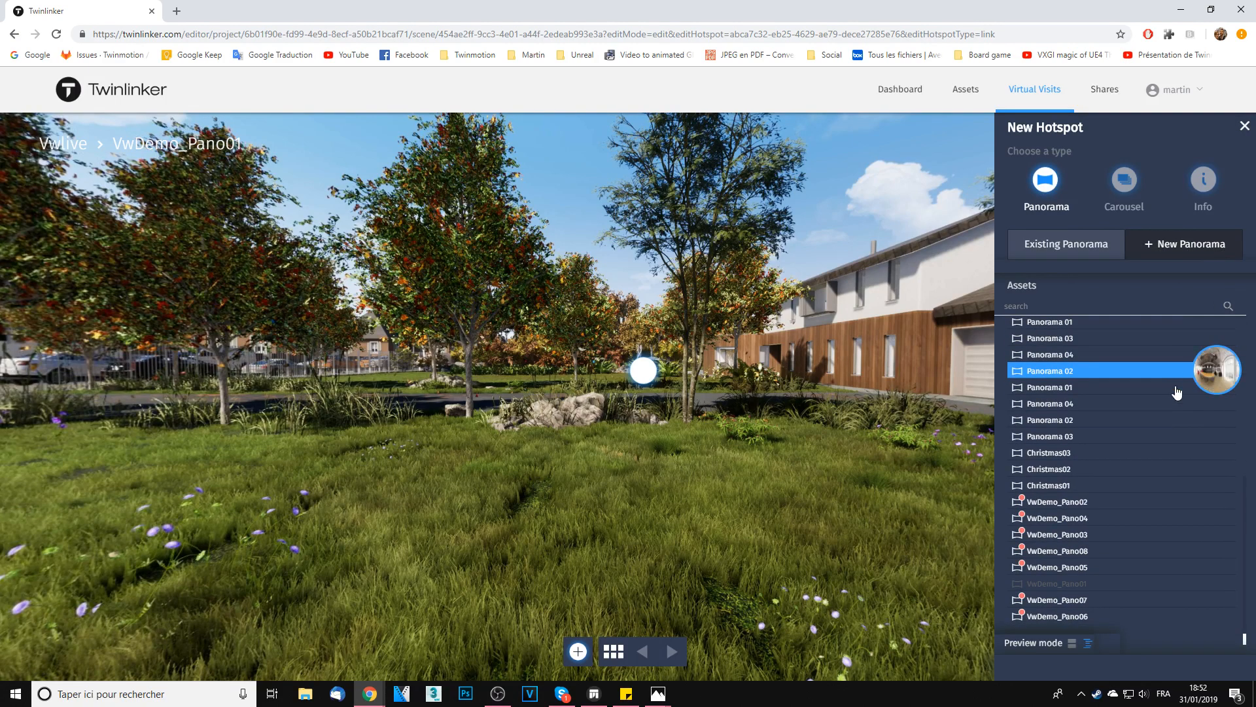
left_click(1094, 568)
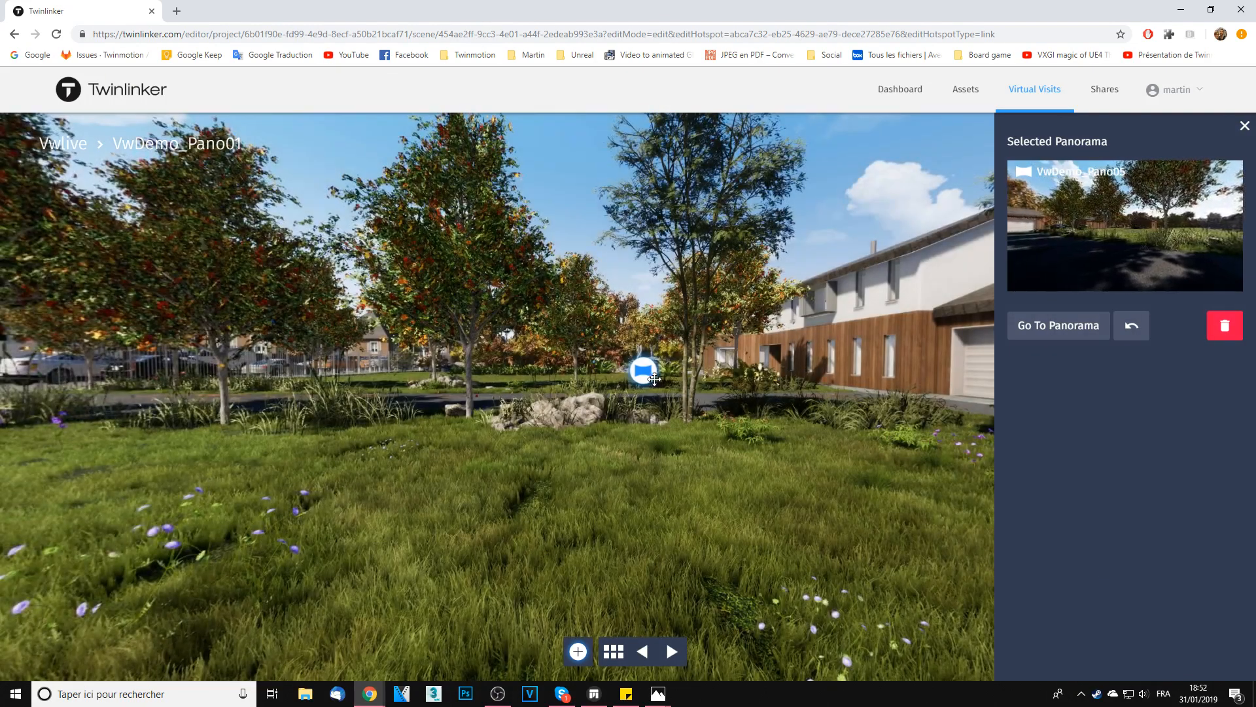
left_click_drag(653, 390, 626, 391)
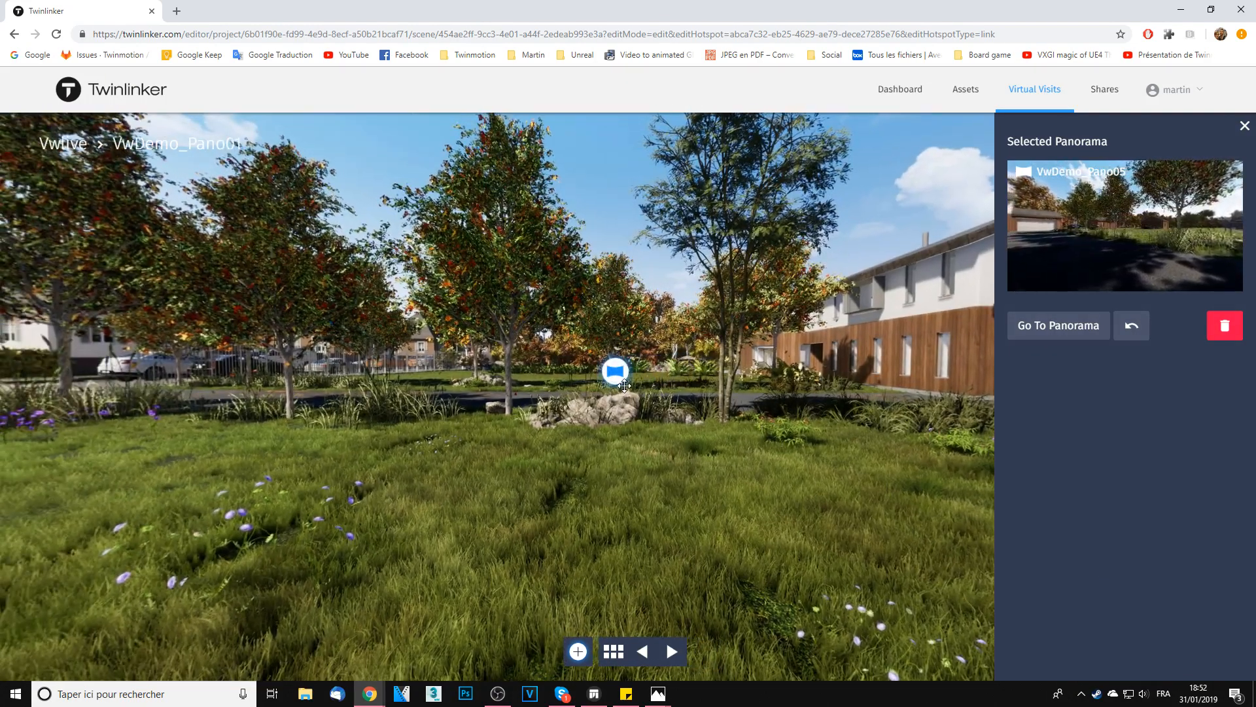
Step: Go to VwDemo_Pano05, add a hotspot linking back to the existing VwDemo_Pano01, and return to that panorama
left_click(1038, 338)
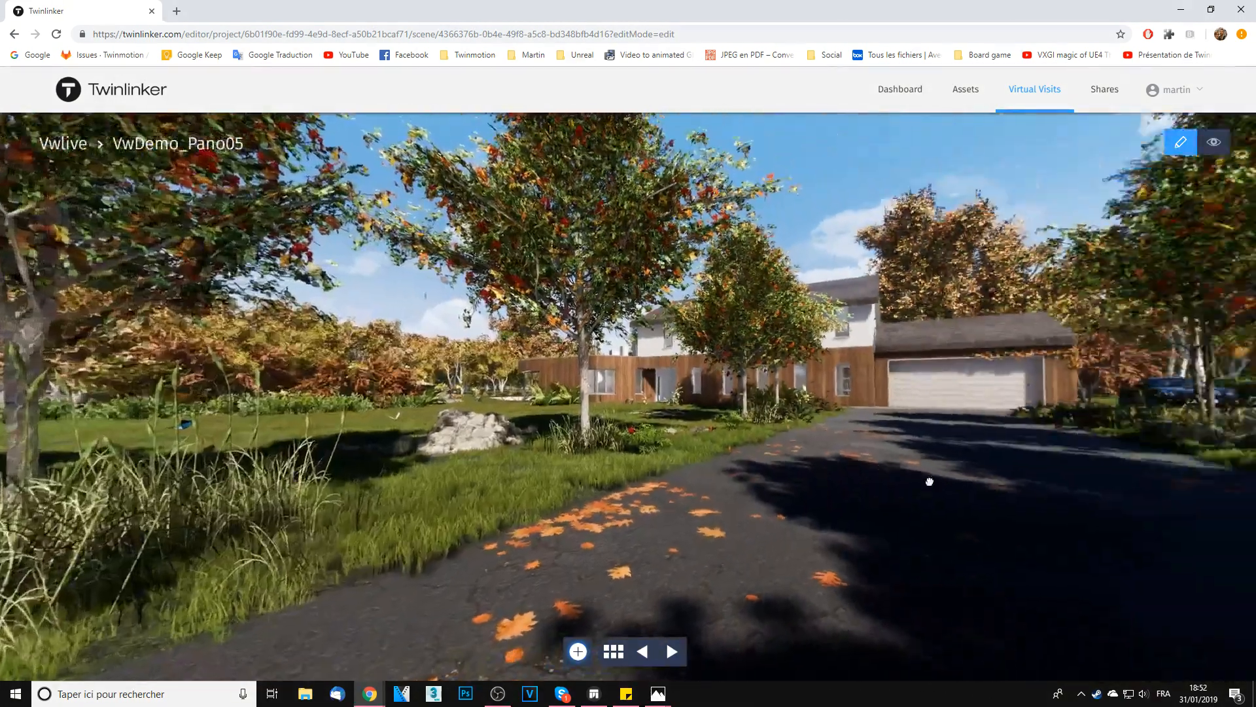
left_click_drag(929, 482, 850, 477)
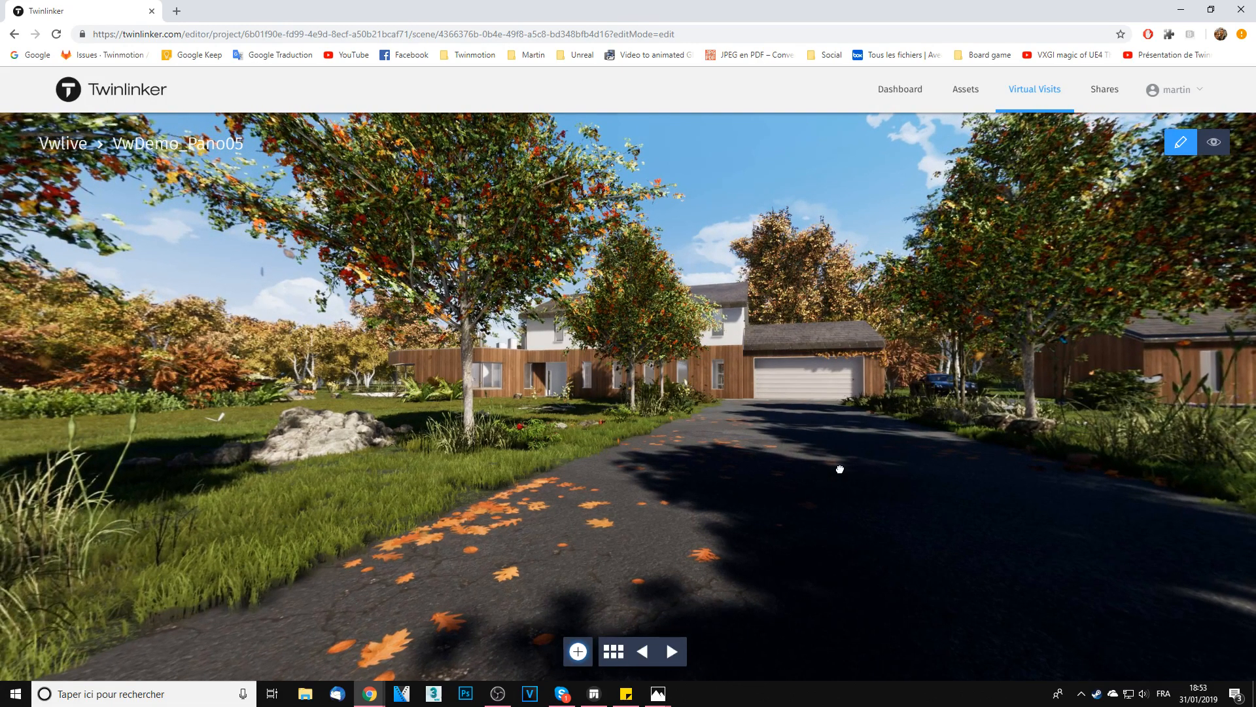
left_click_drag(839, 469, 591, 457)
left_click(578, 651)
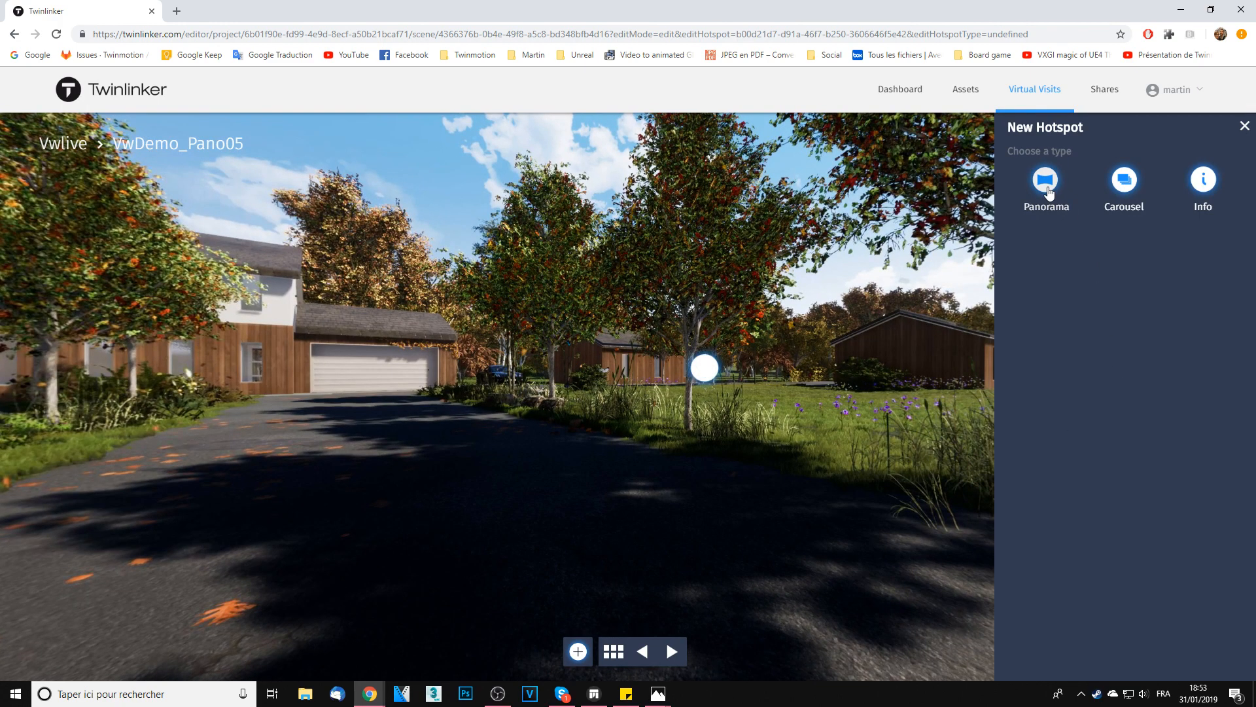
left_click(1046, 181)
left_click(1073, 332)
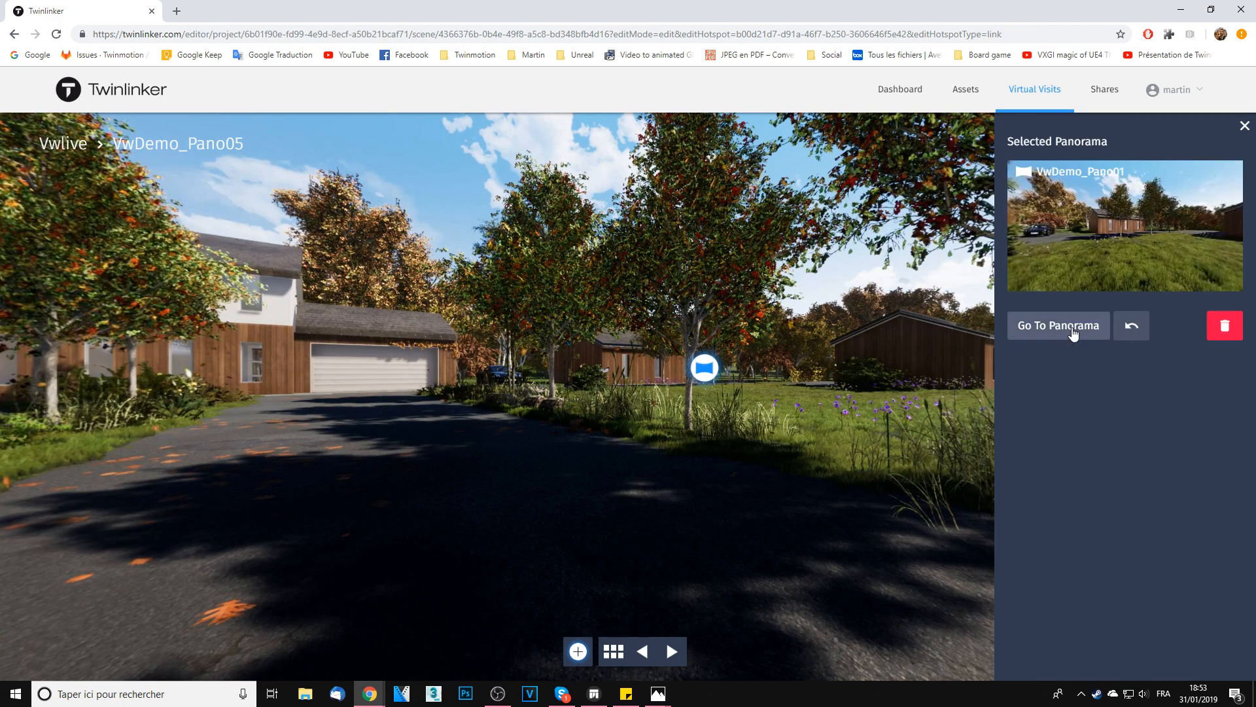
left_click(1072, 326)
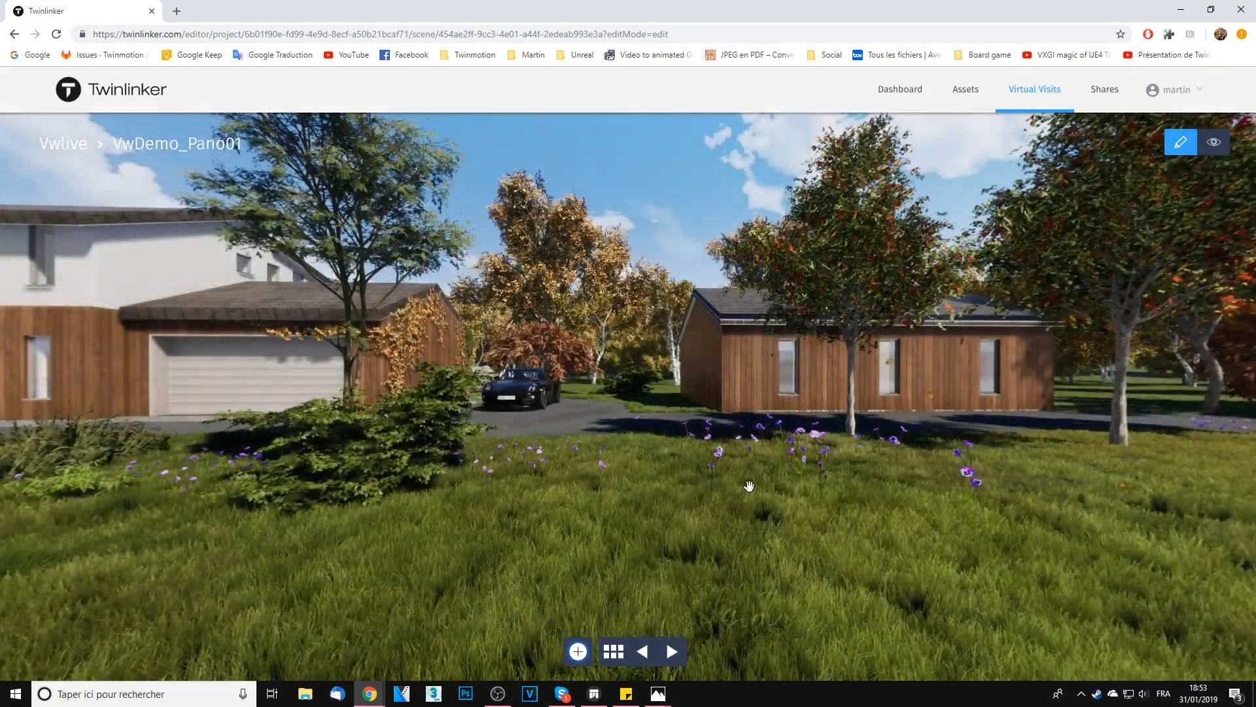
left_click_drag(749, 486, 905, 507)
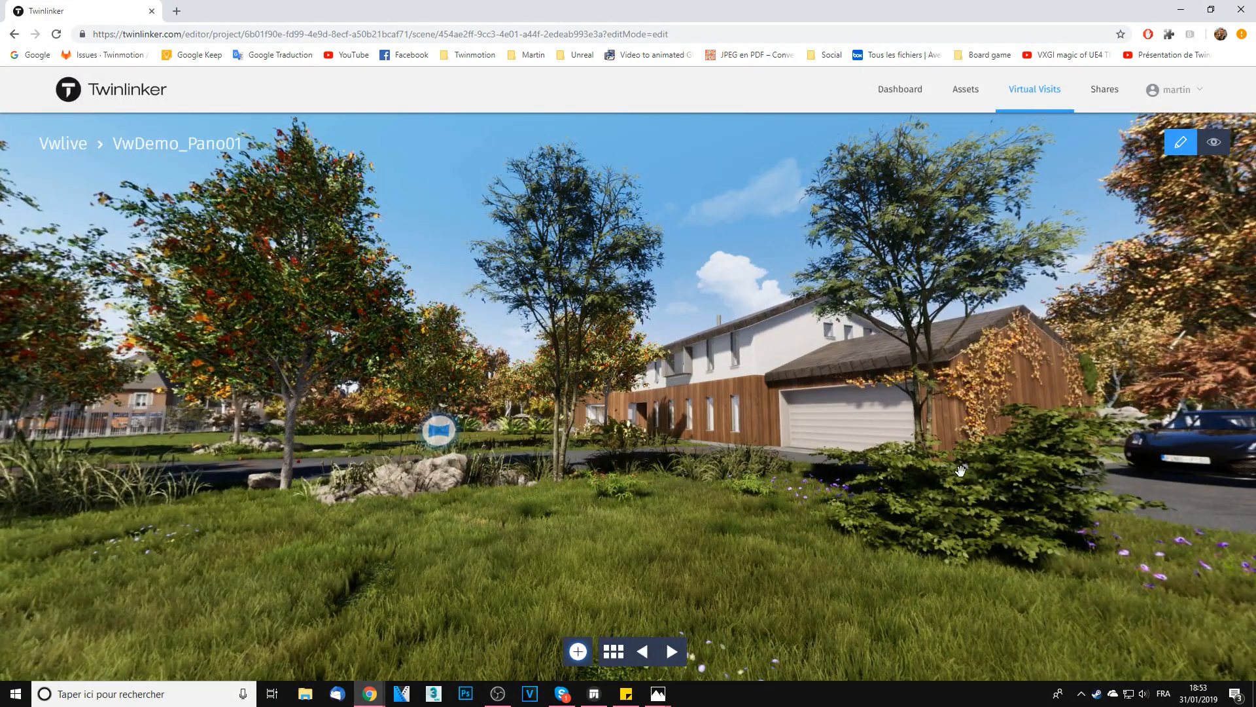
Step: Activate sharing for the Vwlive visit and copy its share link
left_click(1102, 95)
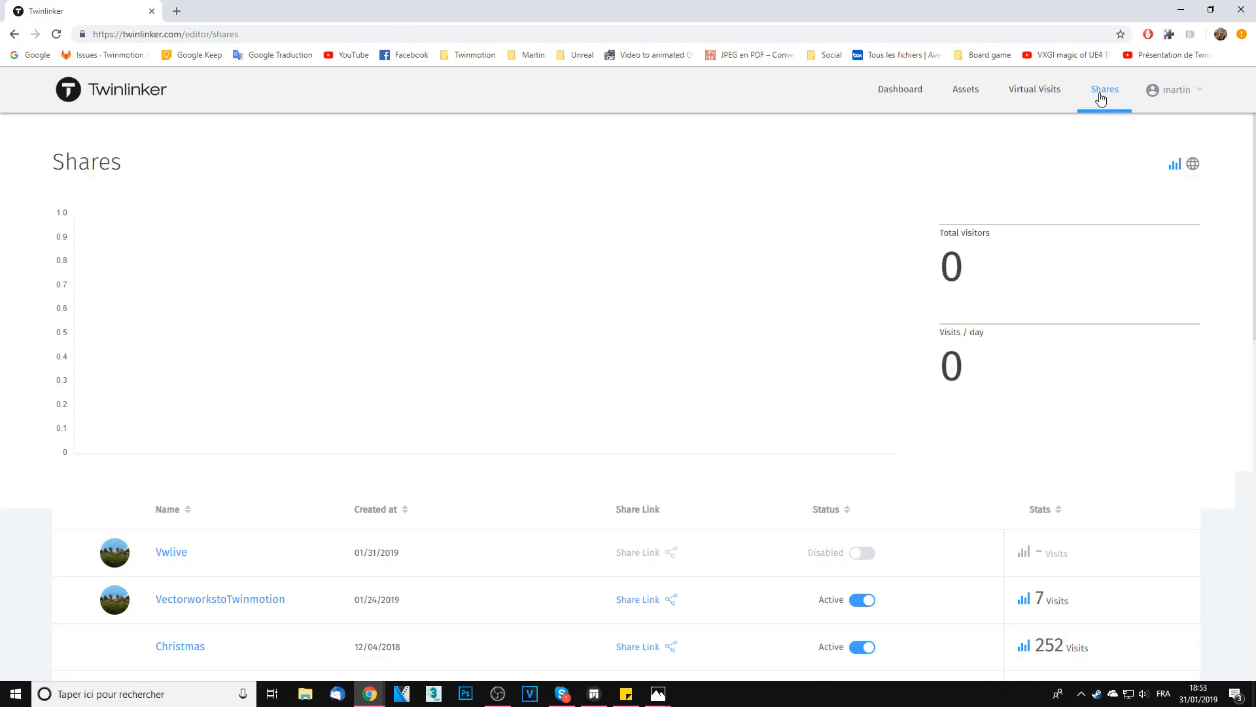
left_click(861, 553)
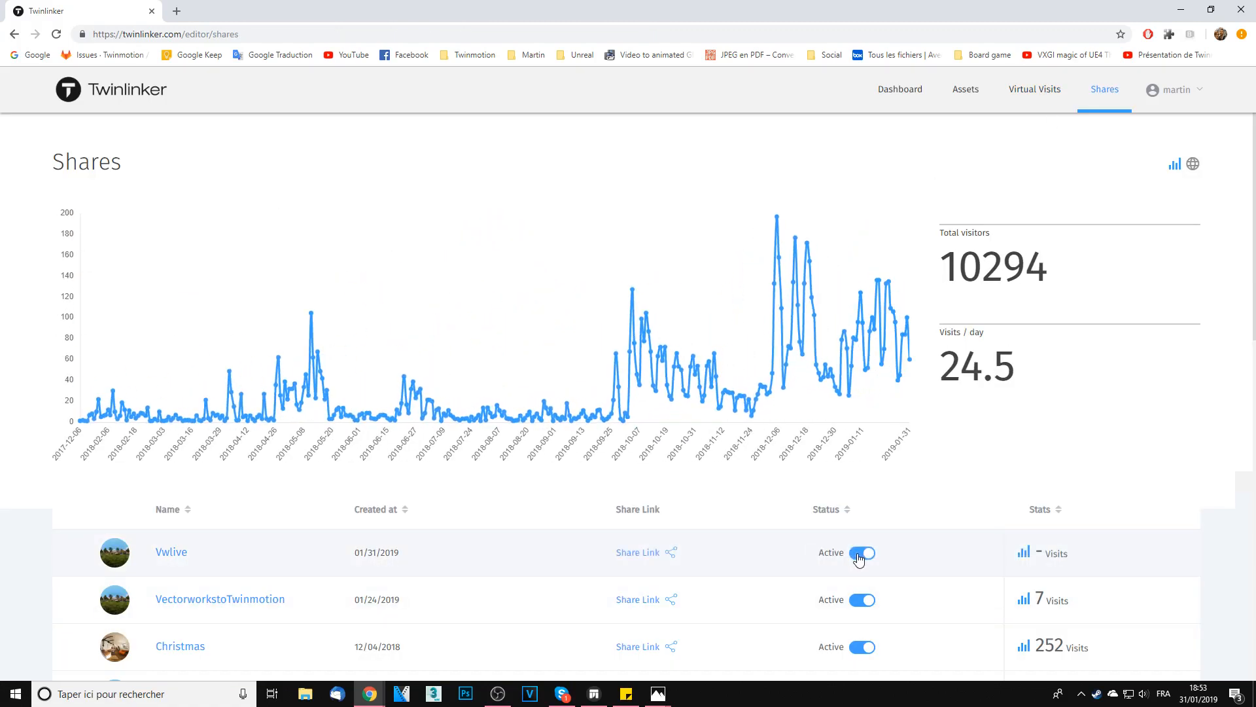
left_click(628, 553)
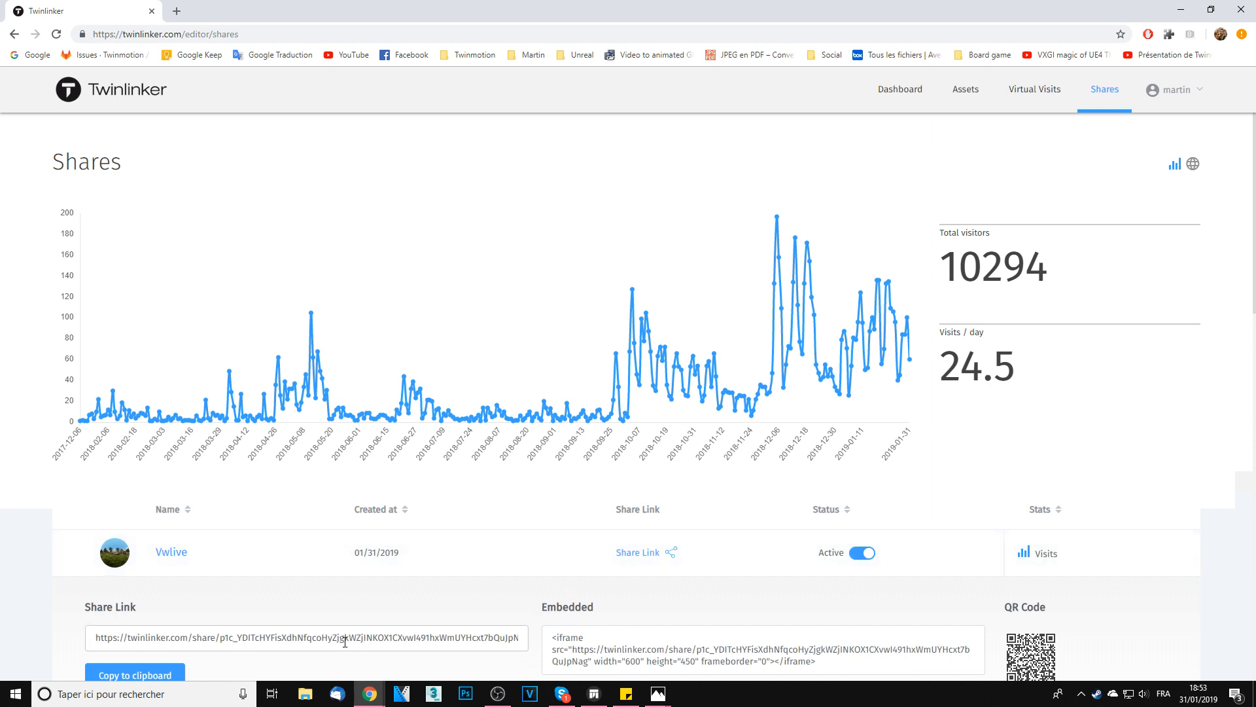
left_click(147, 676)
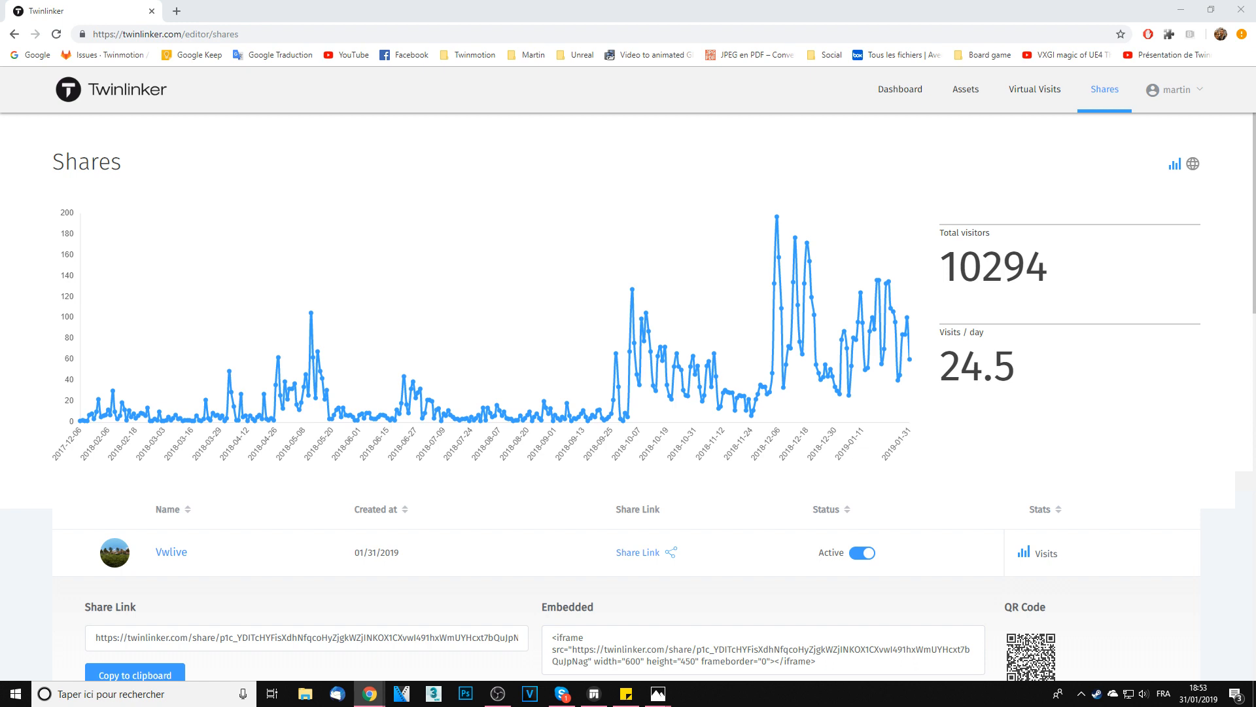
left_click(730, 19)
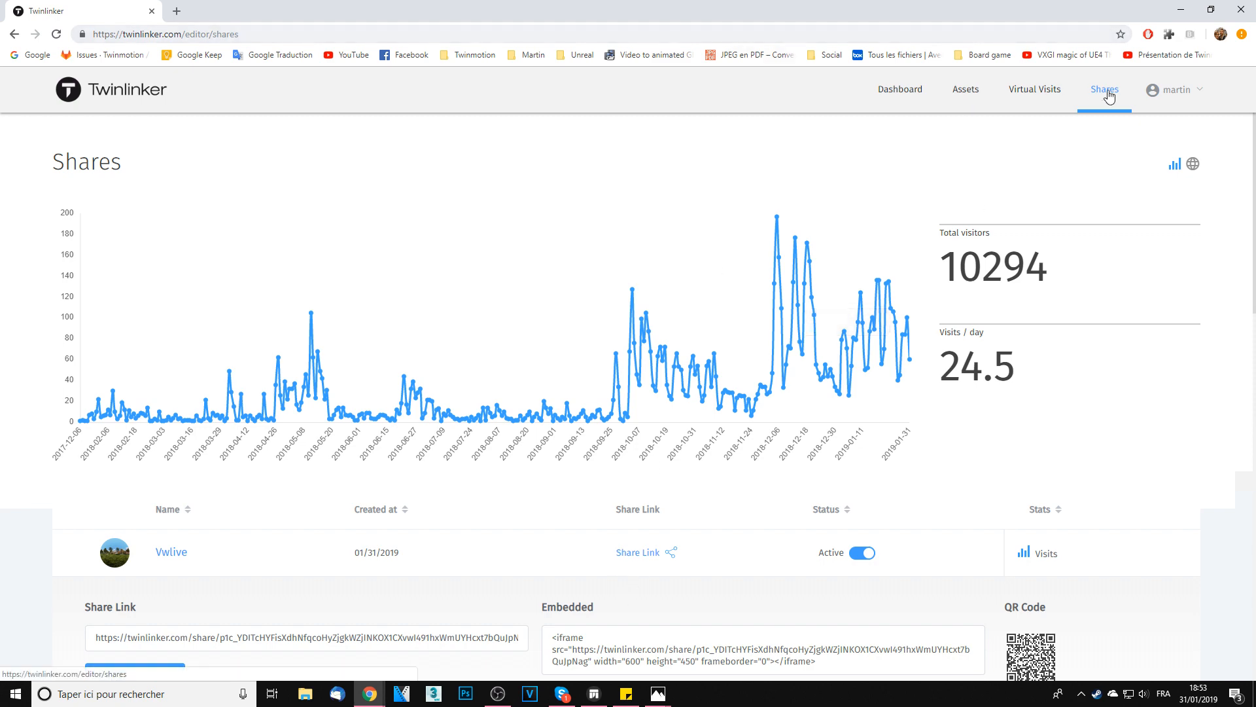
Step: Copy the share link of the VectorworkstoTwinmotion visit and open it in a new browser tab
scroll(621, 442, "down", 5)
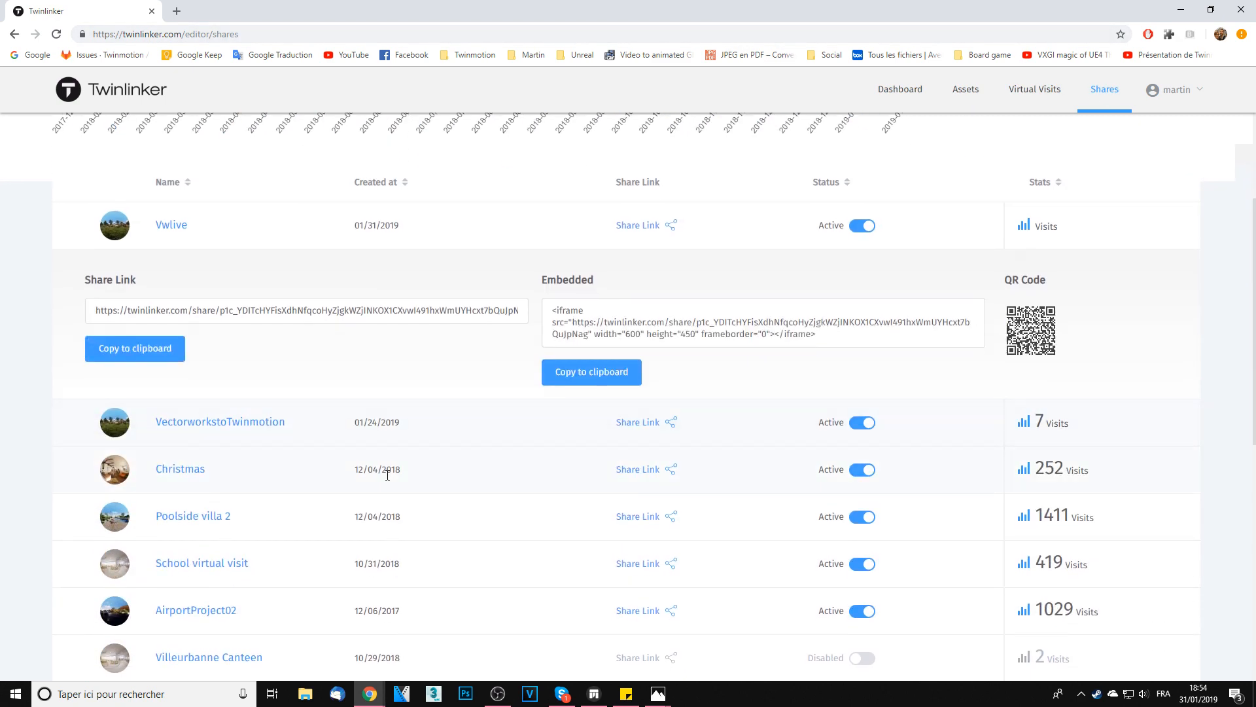
left_click(648, 424)
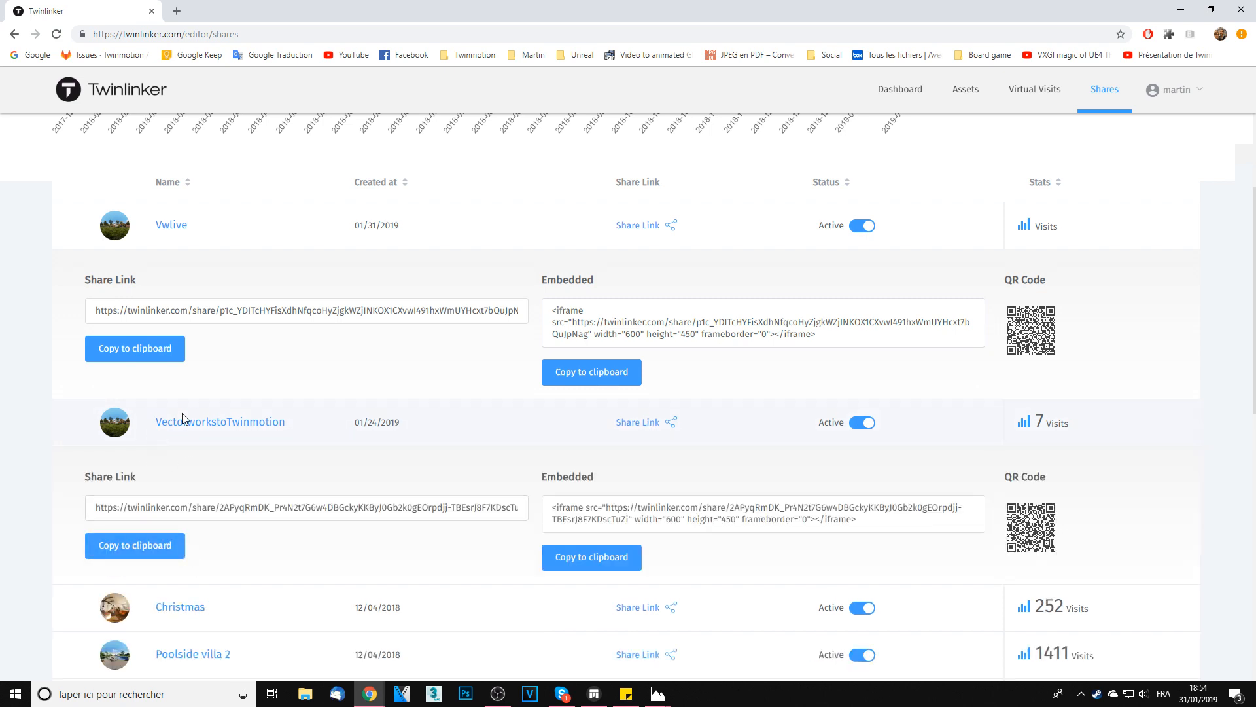
left_click(163, 551)
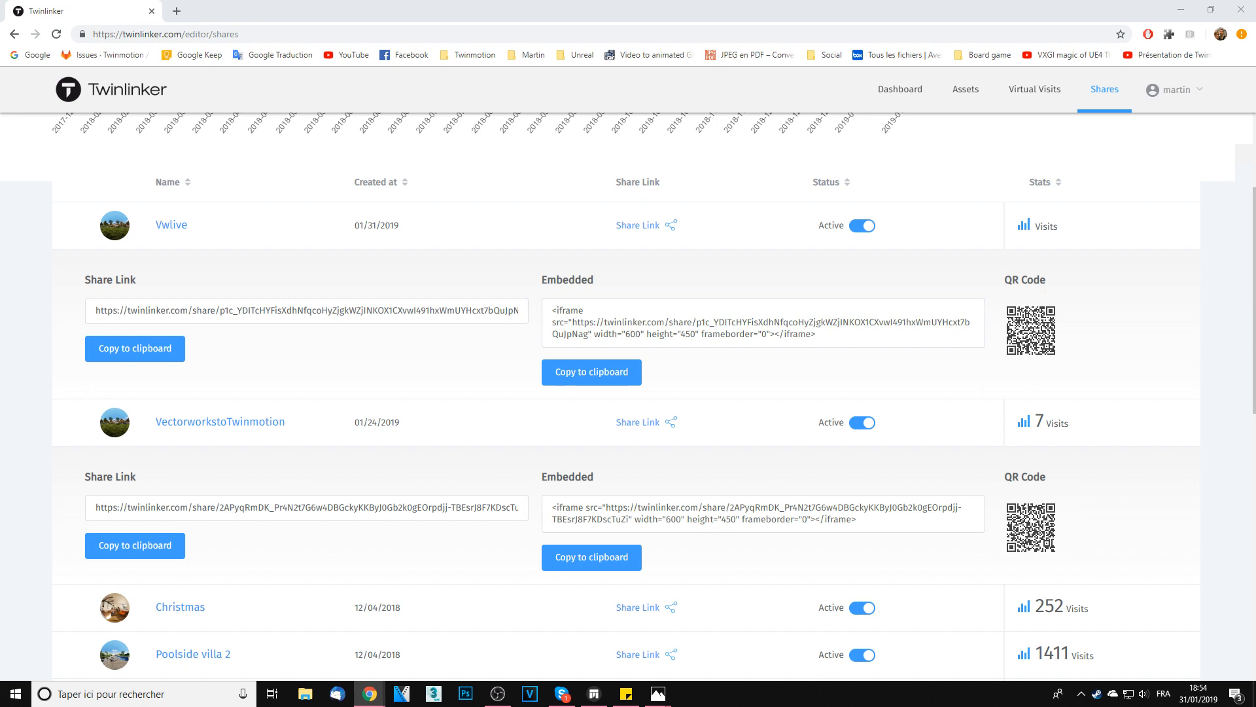
left_click(176, 11)
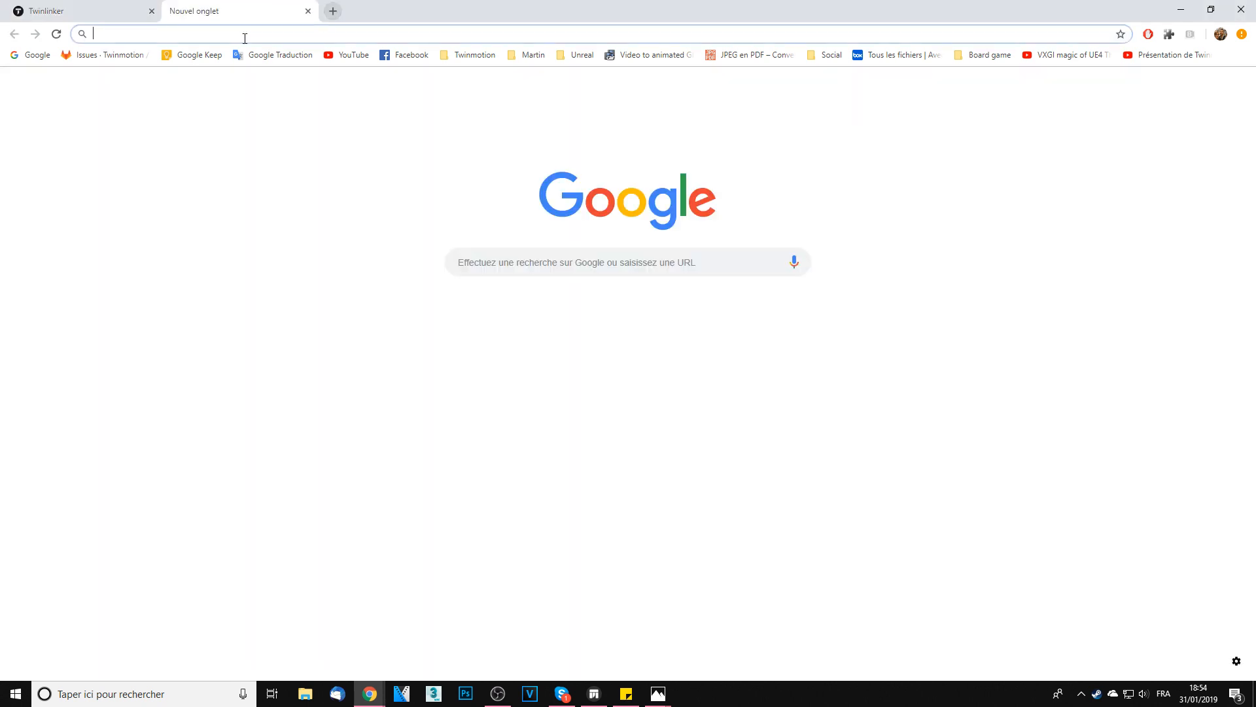
key("ctrl+v")
key("Return")
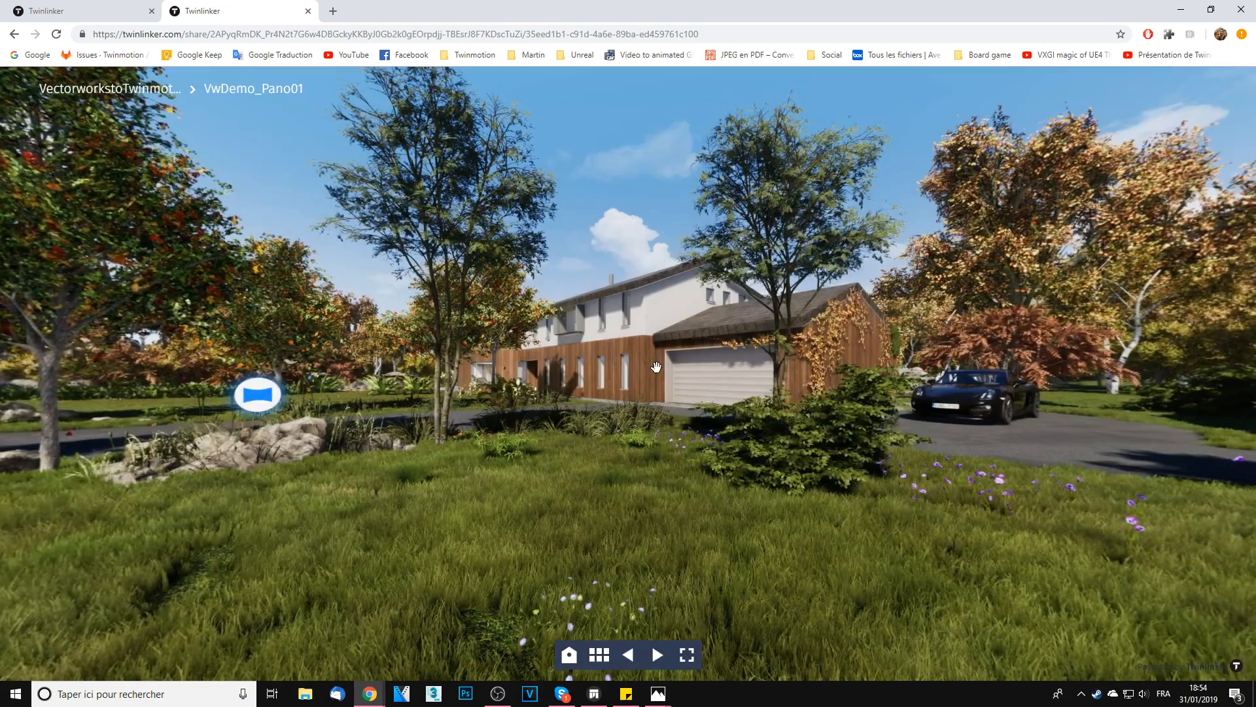
Step: Look around VwDemo_Pano01 in the shared visit and follow its hotspot to examine VwDemo_Pano08
left_click_drag(704, 408, 1016, 450)
mouse_move(563, 552)
left_mouse_down()
mouse_move(1065, 535)
mouse_move(1090, 545)
mouse_move(697, 554)
mouse_move(562, 538)
left_mouse_up()
left_click_drag(986, 569, 539, 551)
left_click_drag(1099, 523, 366, 519)
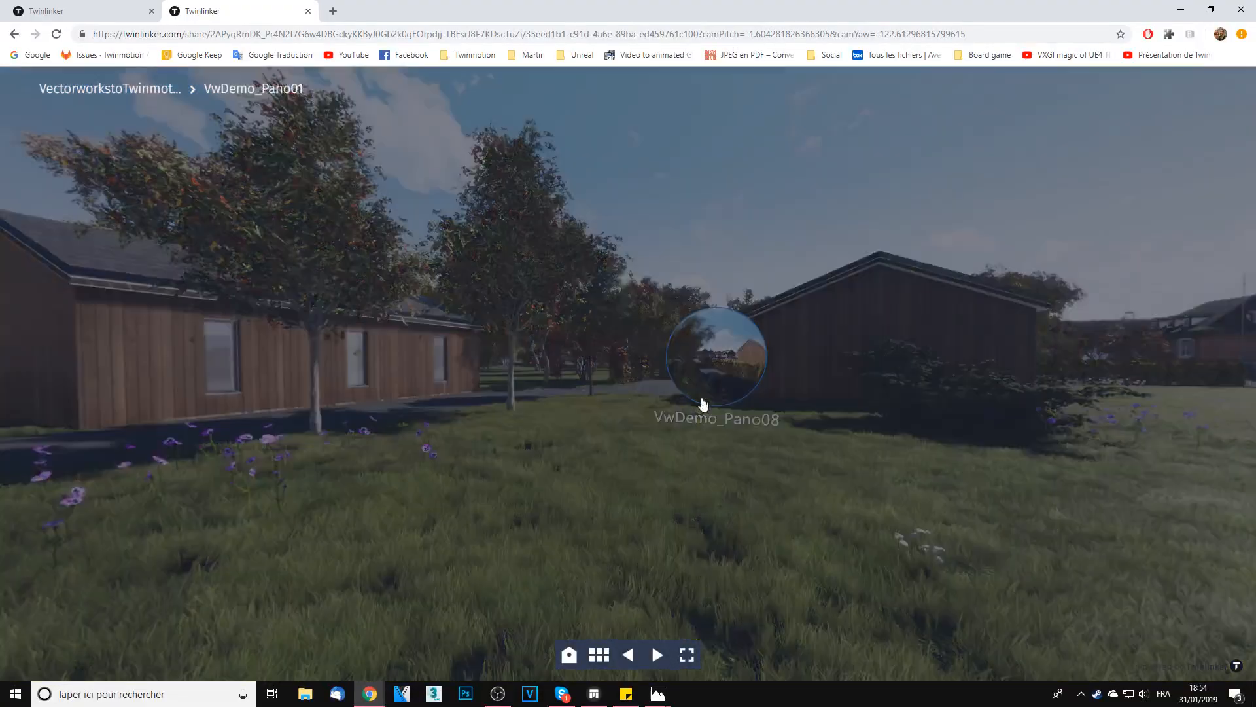
left_click(704, 404)
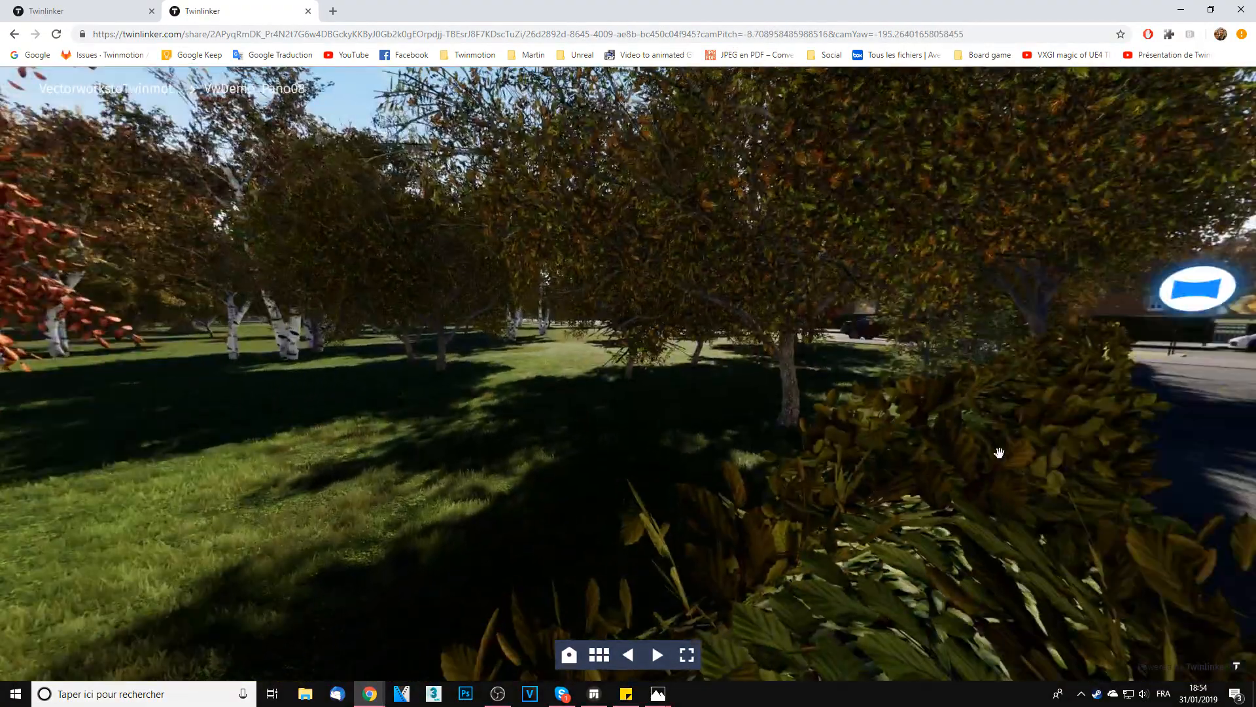
left_click_drag(999, 453, 524, 499)
left_click_drag(706, 474, 732, 518)
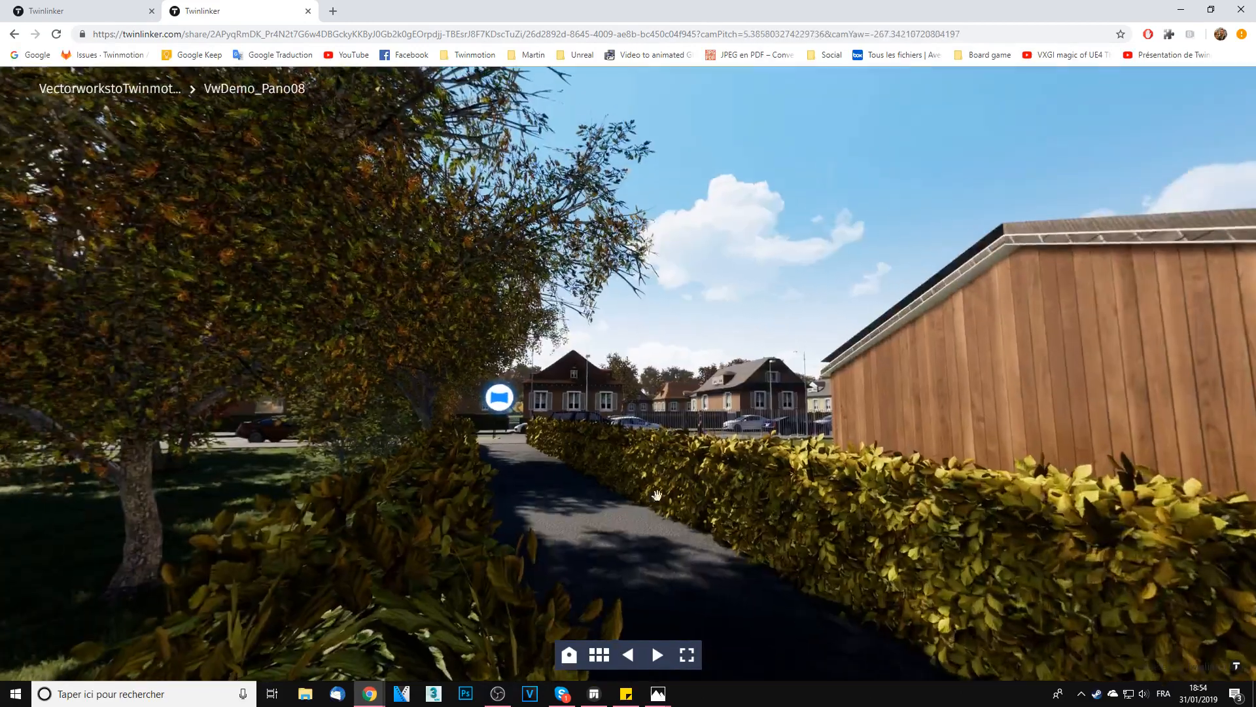
Step: Follow the hotspots to VwDemo_Pano07 and VwDemo_Pano02 and examine the street views
left_click(501, 410)
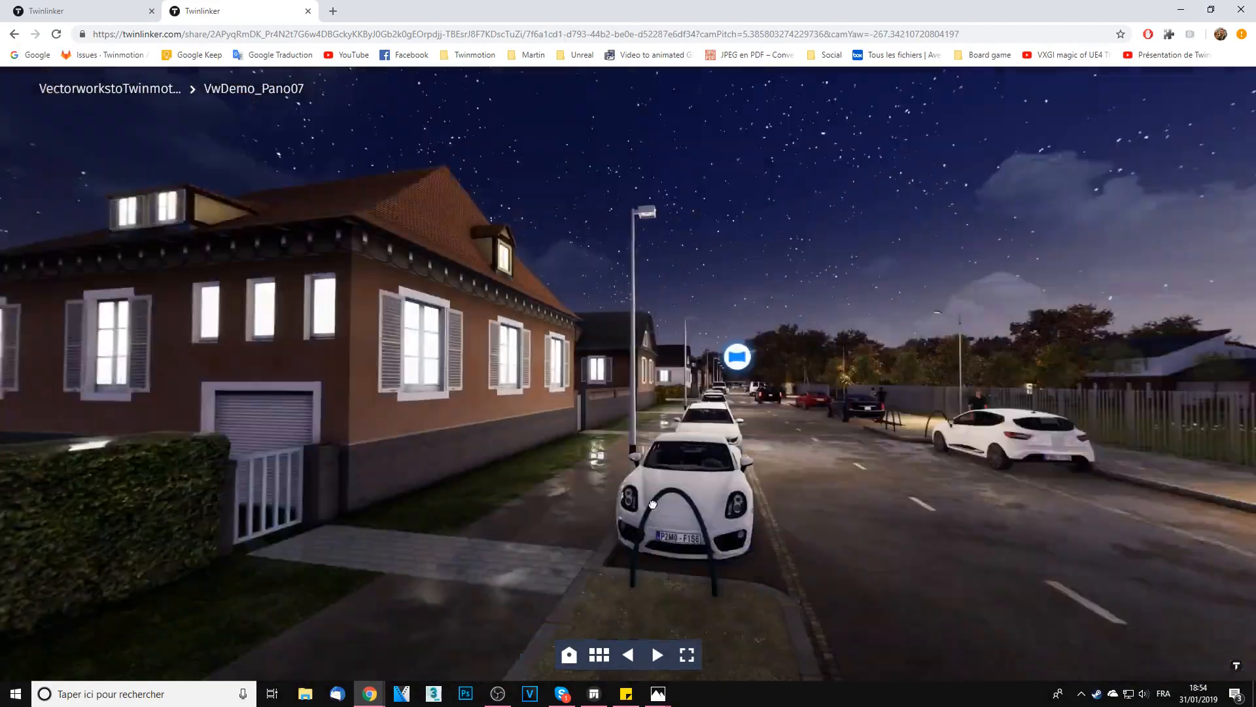
left_click_drag(652, 504, 421, 491)
left_click_drag(608, 466, 679, 530)
left_click(558, 433)
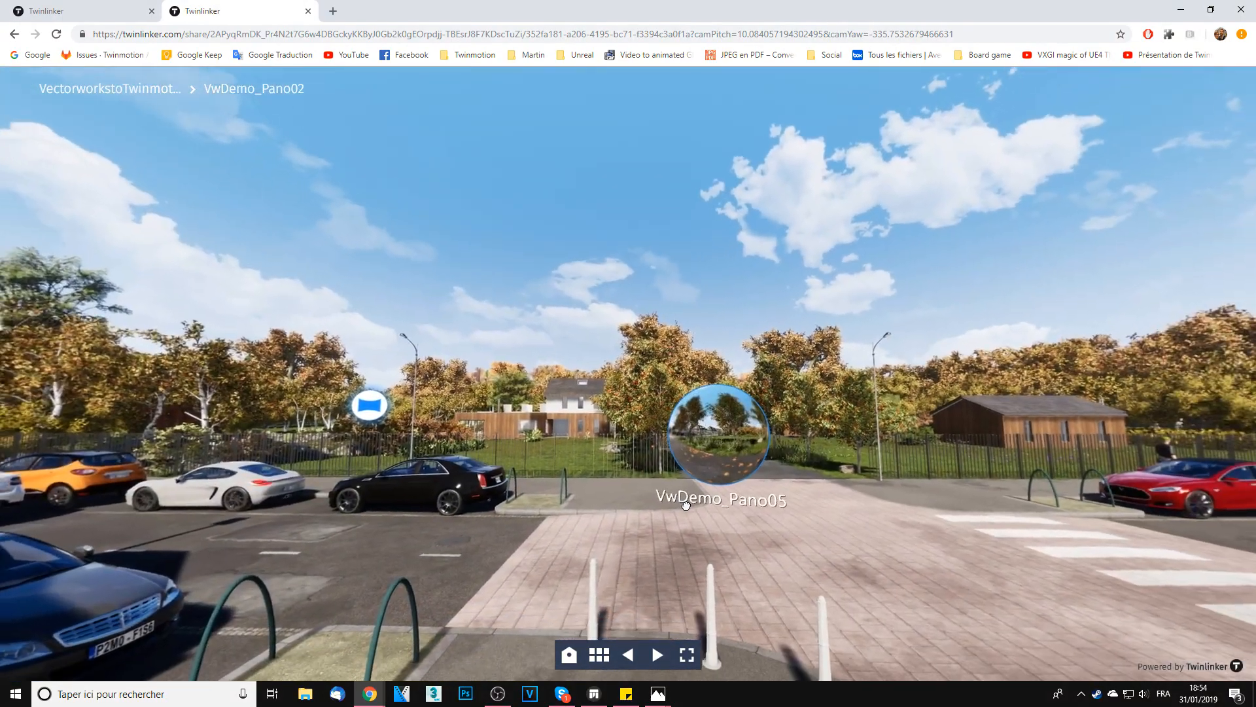
left_click_drag(699, 519, 801, 529)
Step: Go through VwDemo_Pano05 to VwDemo_Pano06 and examine the house from the driveway and the garden
left_click(973, 451)
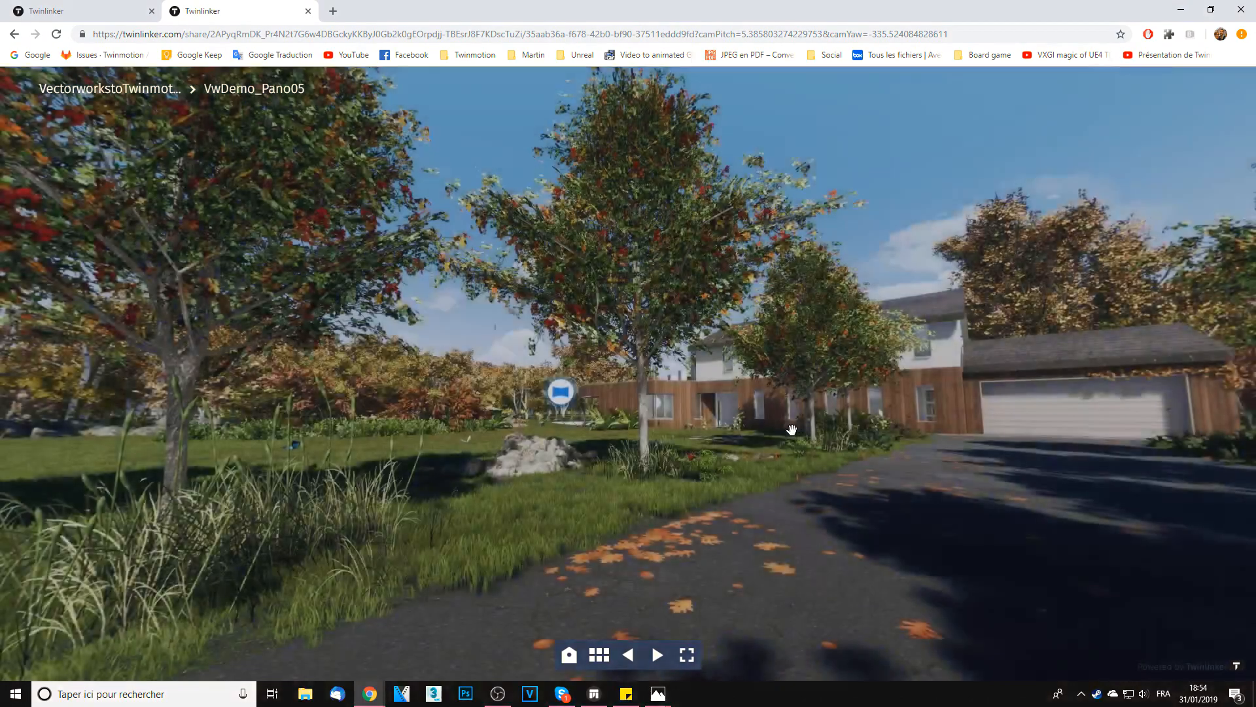
left_click_drag(792, 429, 584, 450)
left_click(547, 414)
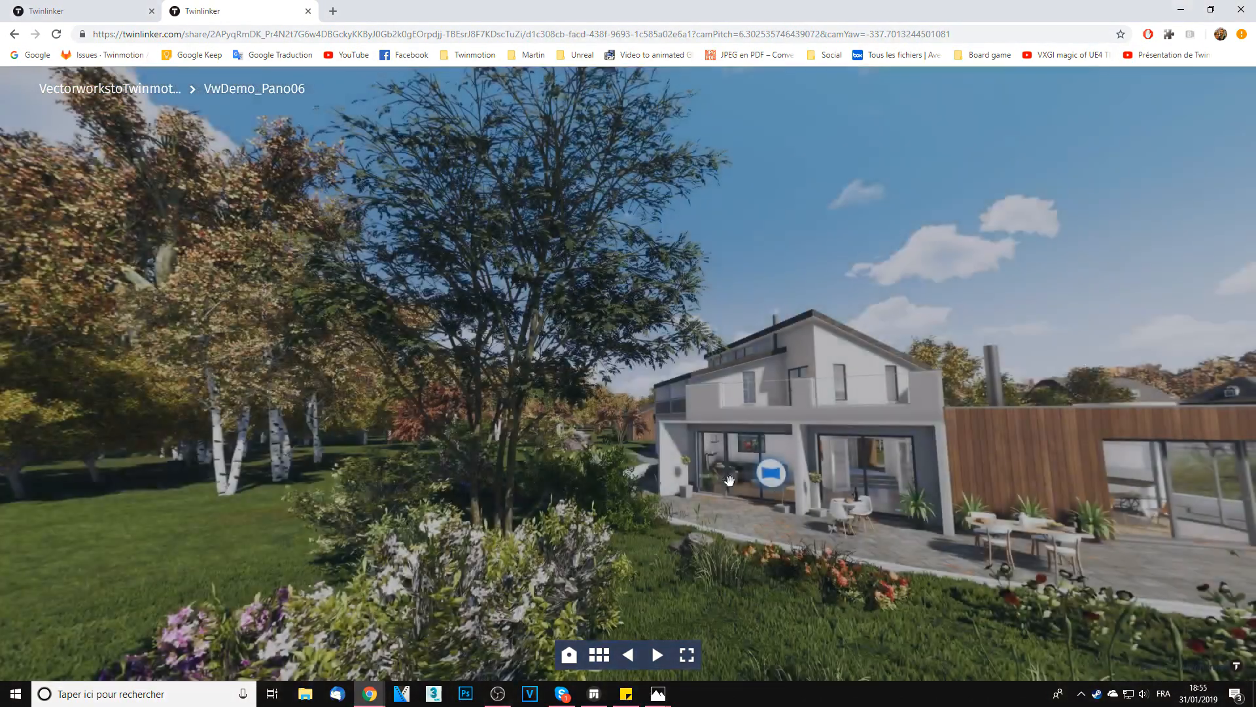
left_click_drag(730, 481, 578, 471)
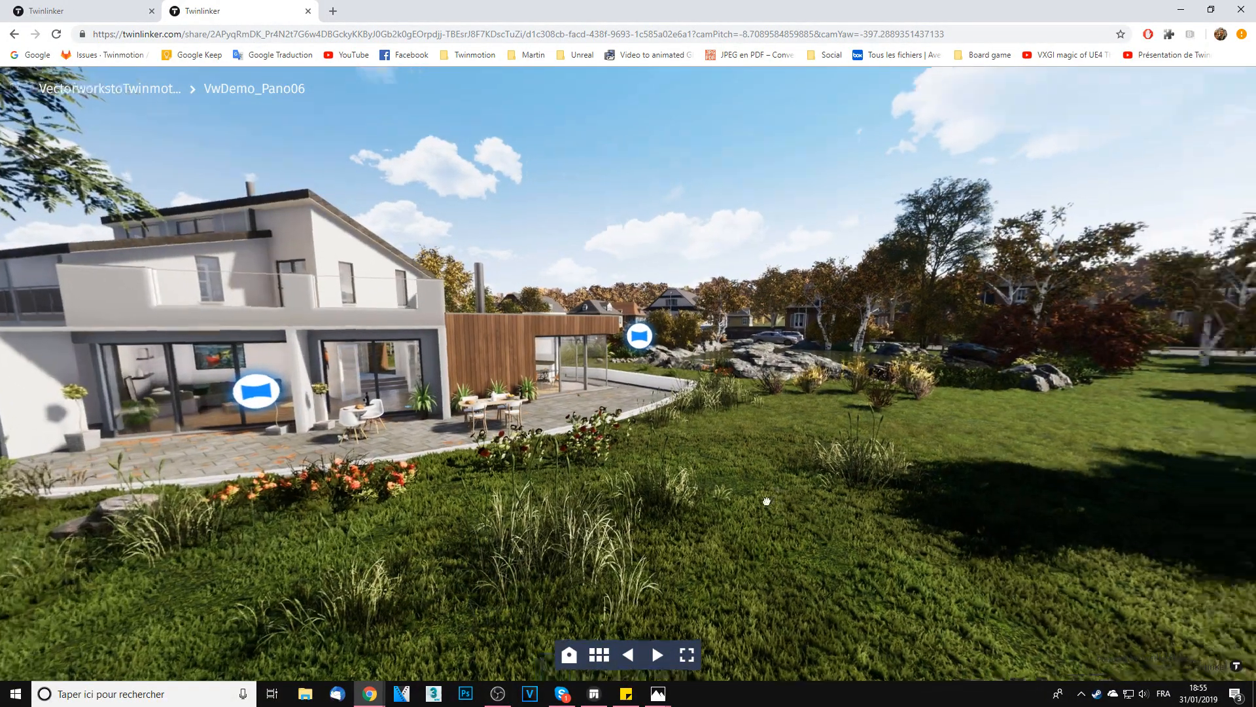
left_click_drag(762, 499, 932, 503)
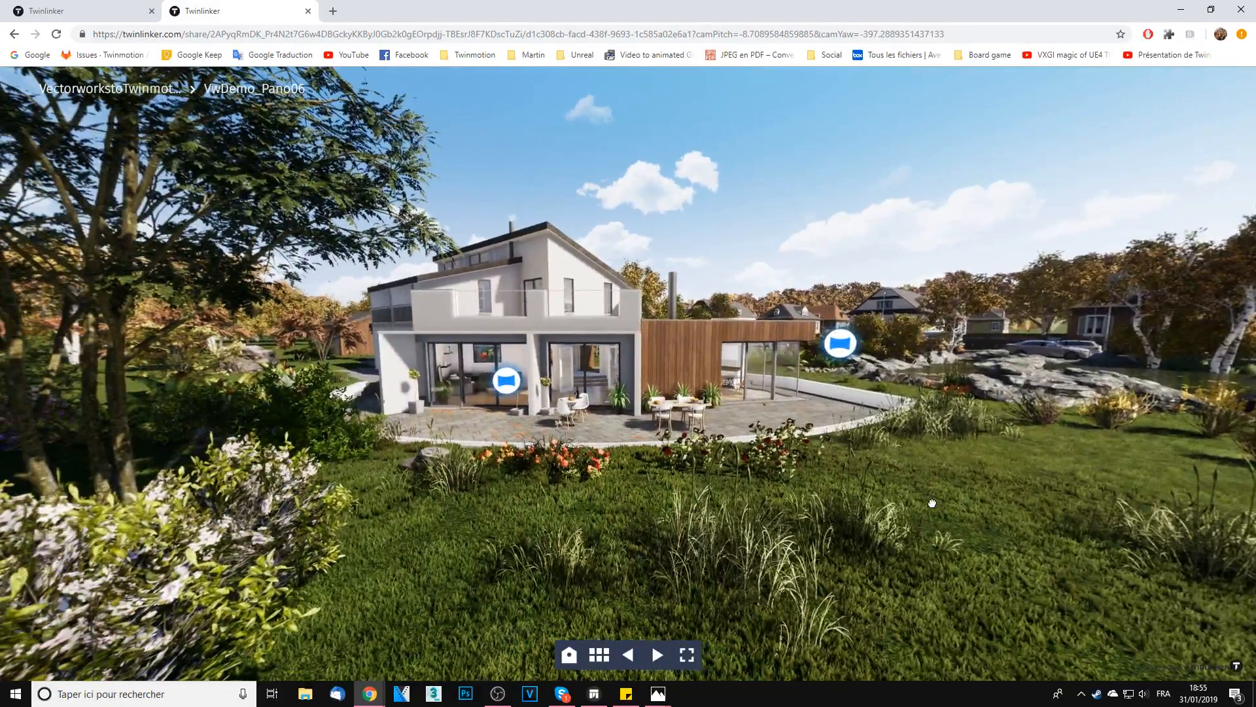
left_click_drag(835, 536, 691, 432)
Step: Enter the house through VwDemo_Pano04 and VwDemo_Pano03 and look around the living room and dining area
left_click(614, 362)
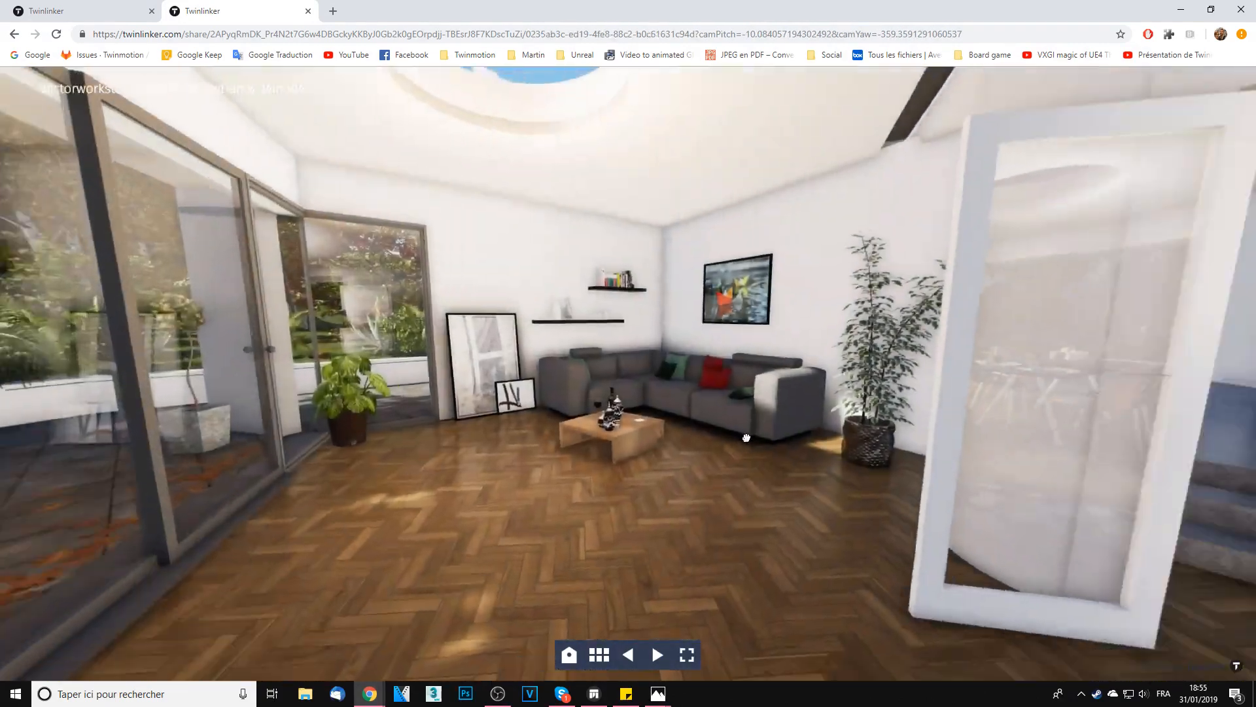
left_click_drag(746, 438, 340, 441)
left_click_drag(925, 465, 475, 467)
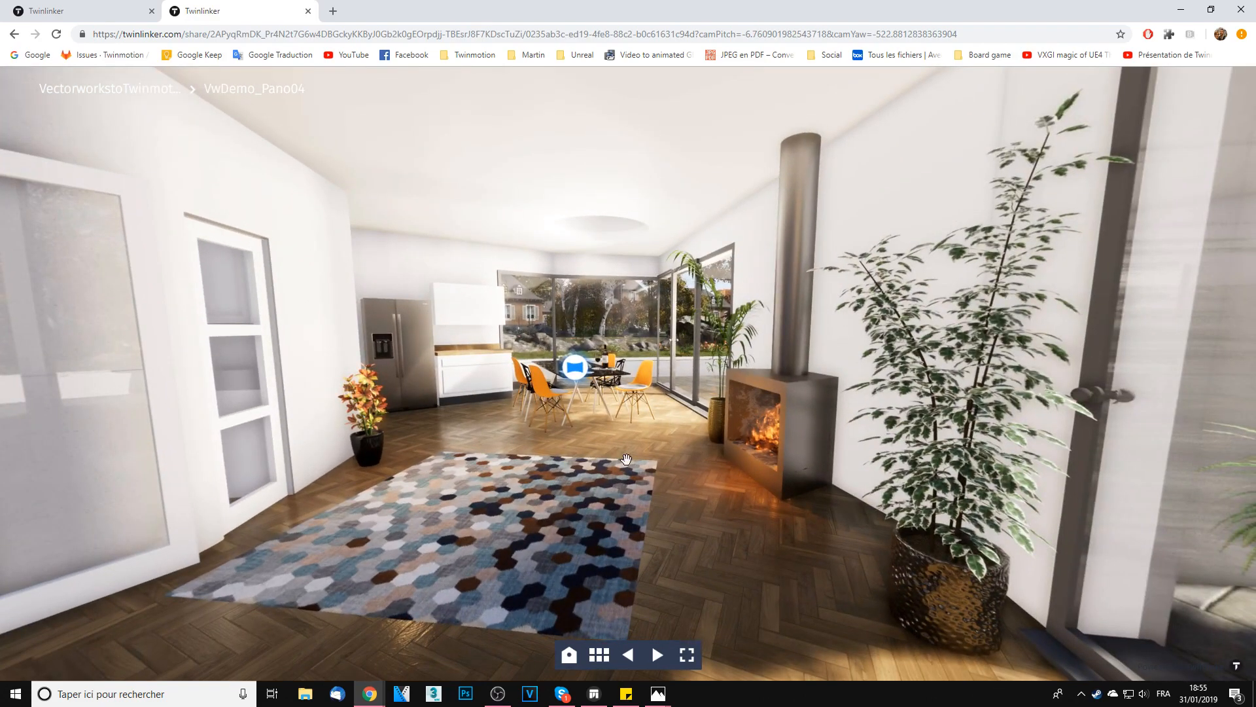
left_click(587, 380)
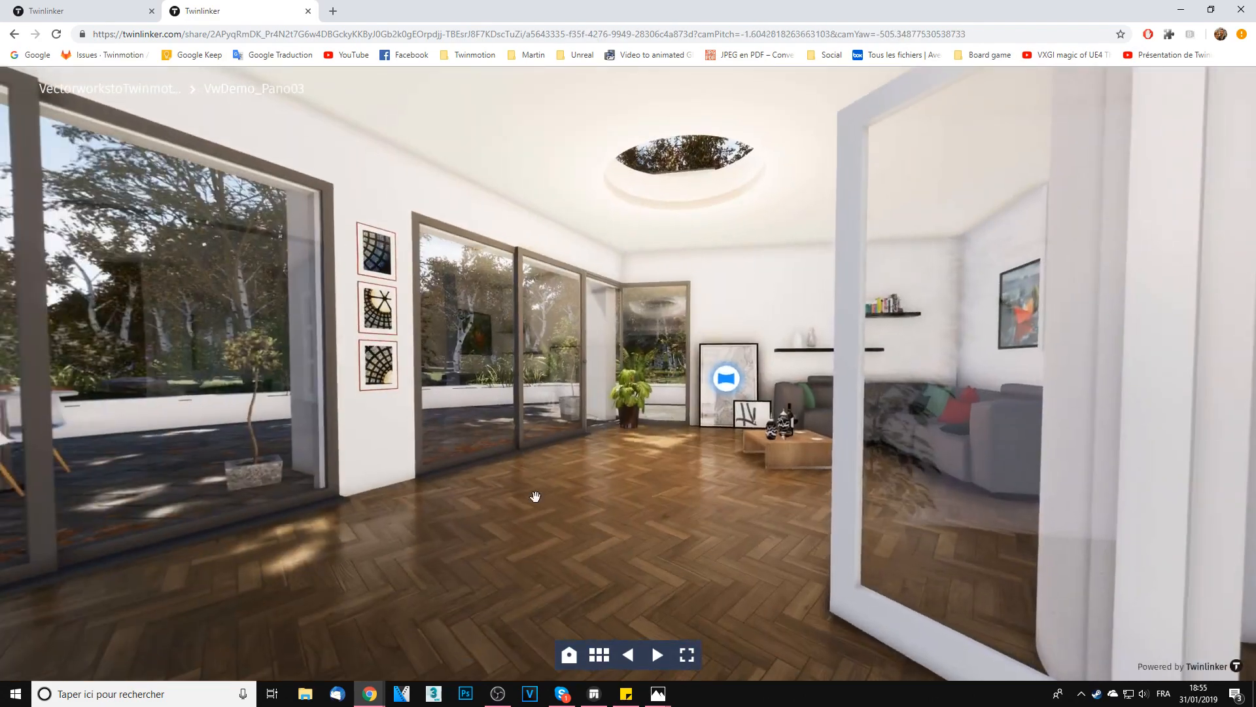
left_click_drag(535, 496, 938, 514)
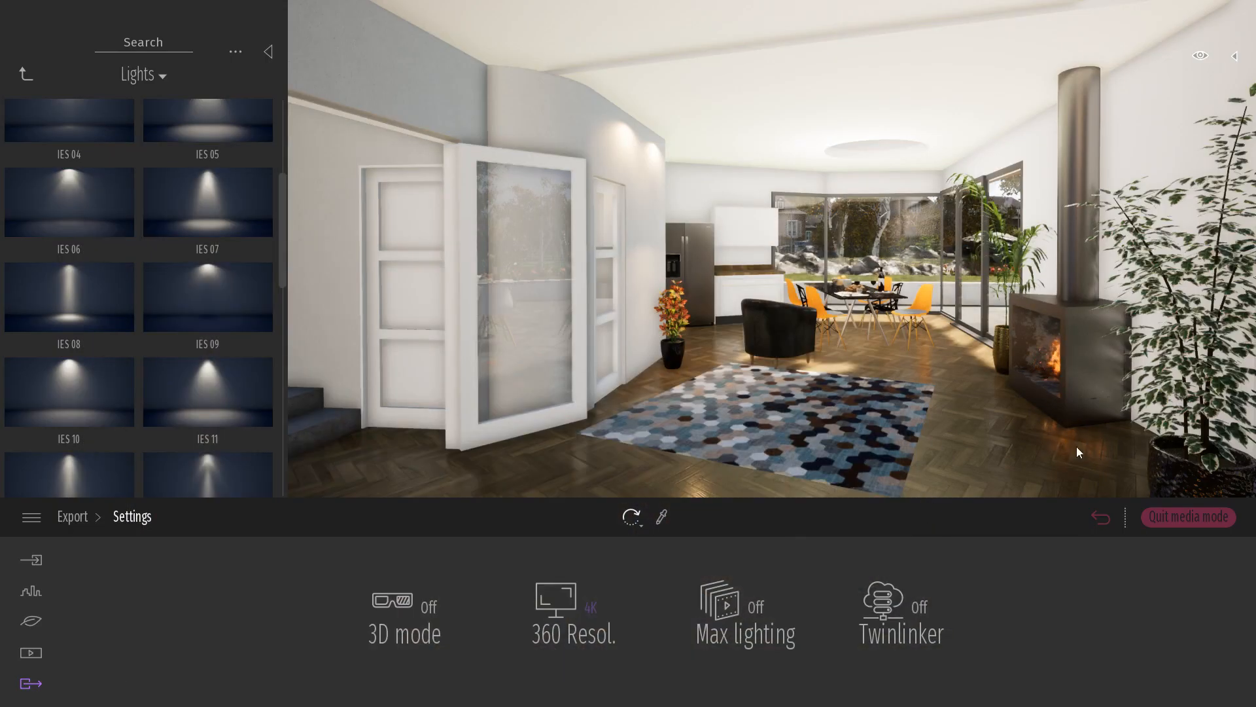
Step: Switch to Twinmotion, quit media mode and turn the living room view toward the fireplace and plant
left_click(1191, 520)
right_click_drag(686, 323, 811, 323)
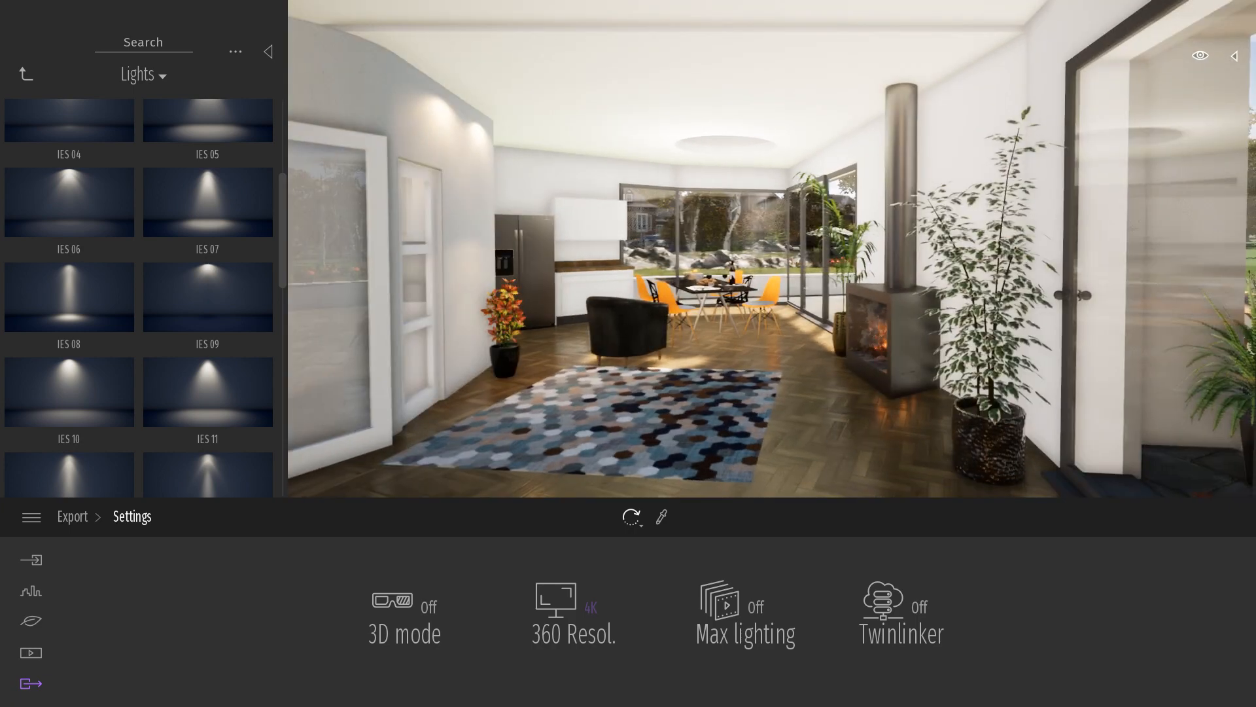
Step: Create a new video clip starting from a high aerial view of the house, pond and lawn
left_click(31, 653)
left_click(757, 600)
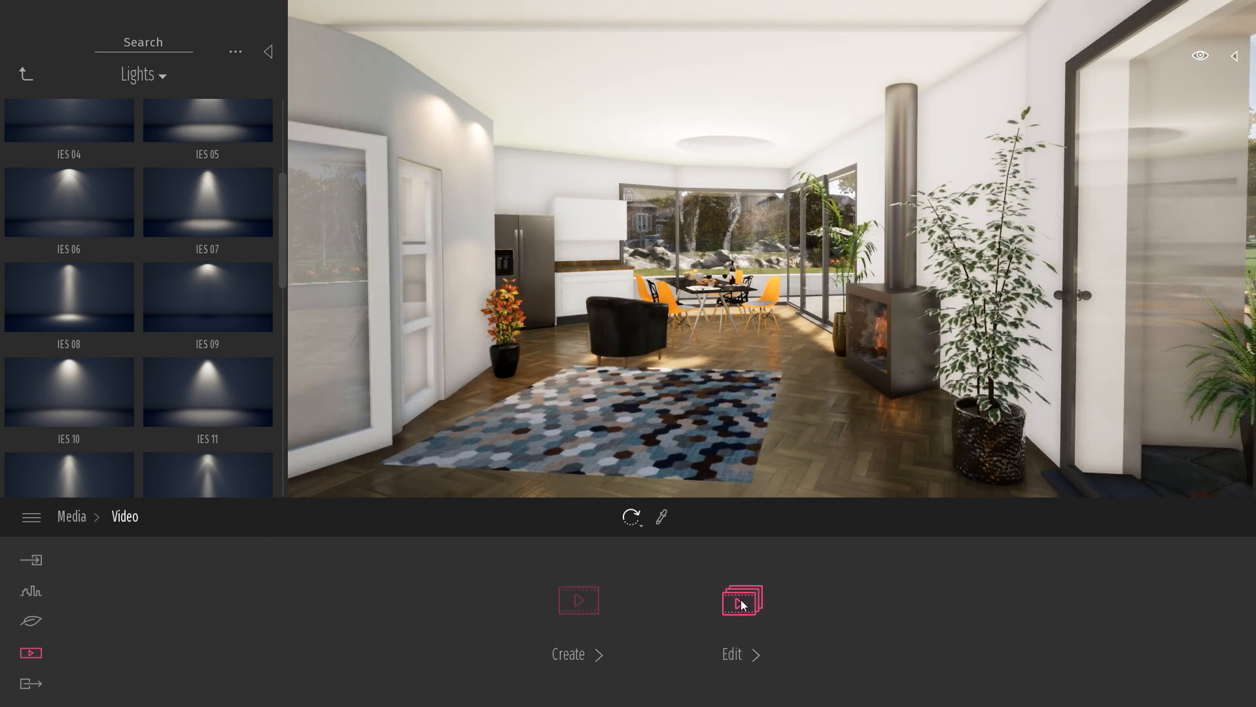
left_click(603, 598)
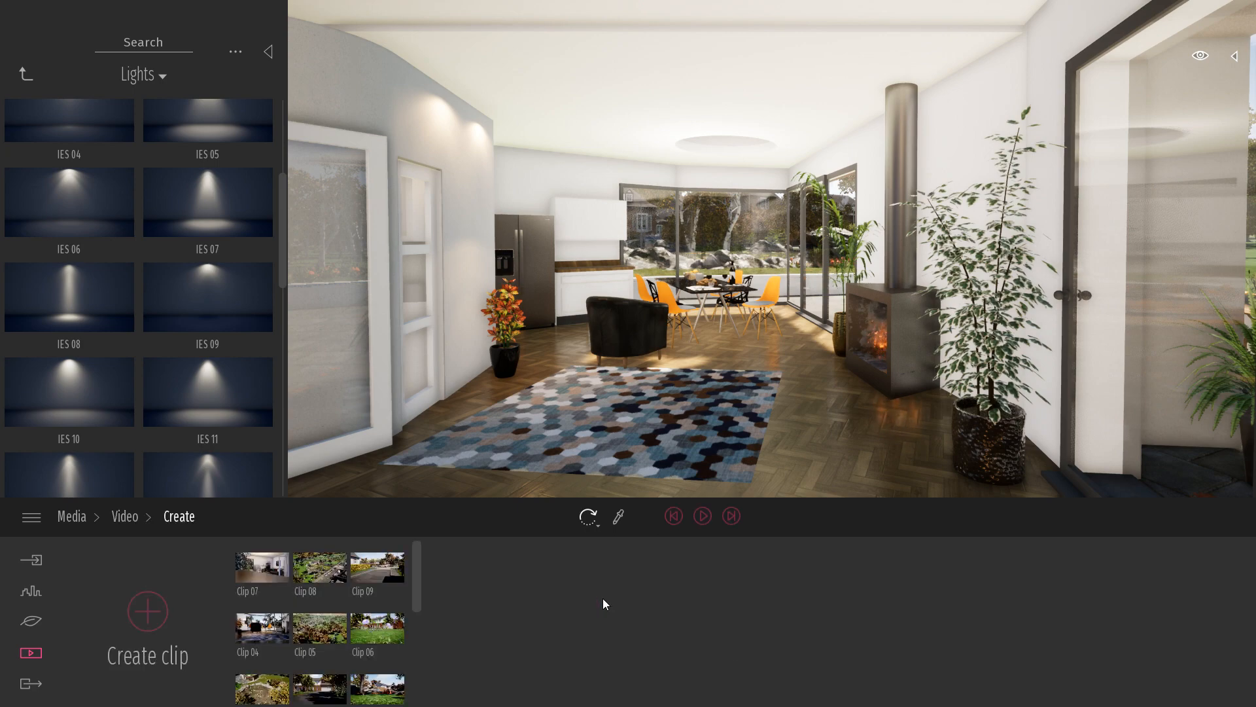
key("w")
right_click_drag(675, 308, 1047, 308)
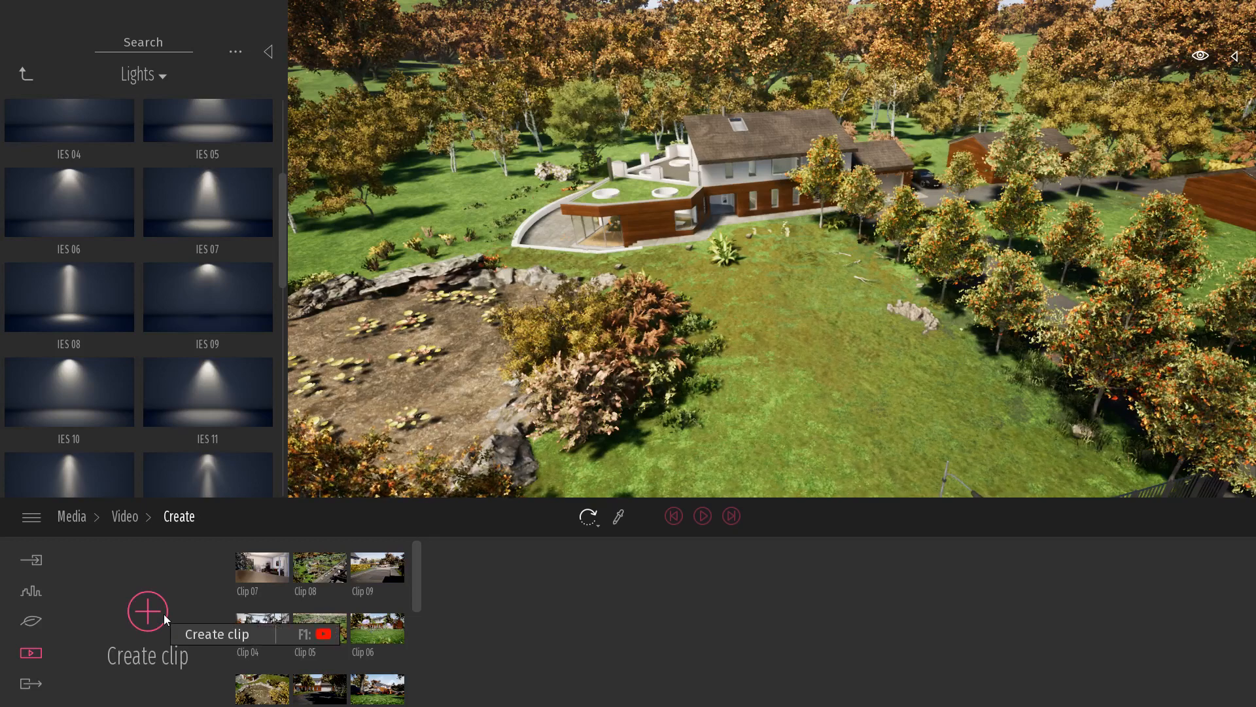
left_click(148, 611)
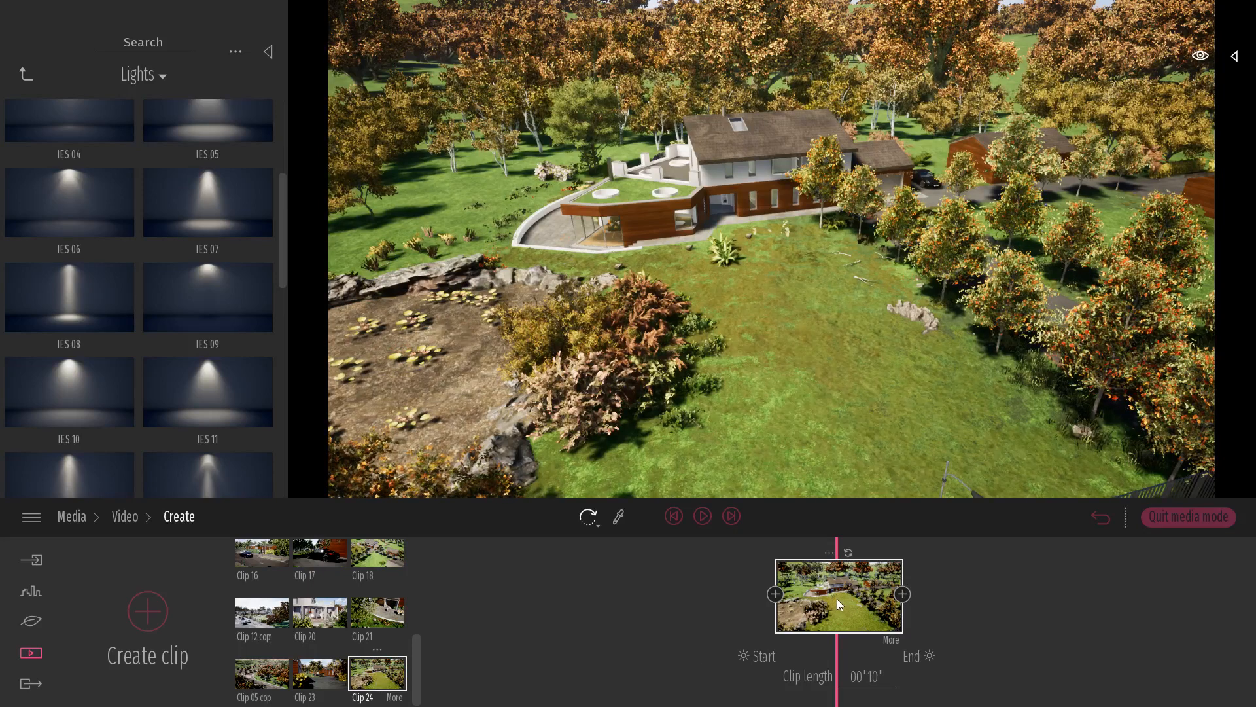
Step: Add a second keyframe with a closer view over the pond toward the terrace, and preview the clip
key("a")
right_click_drag(839, 329, 916, 321)
left_click(905, 598)
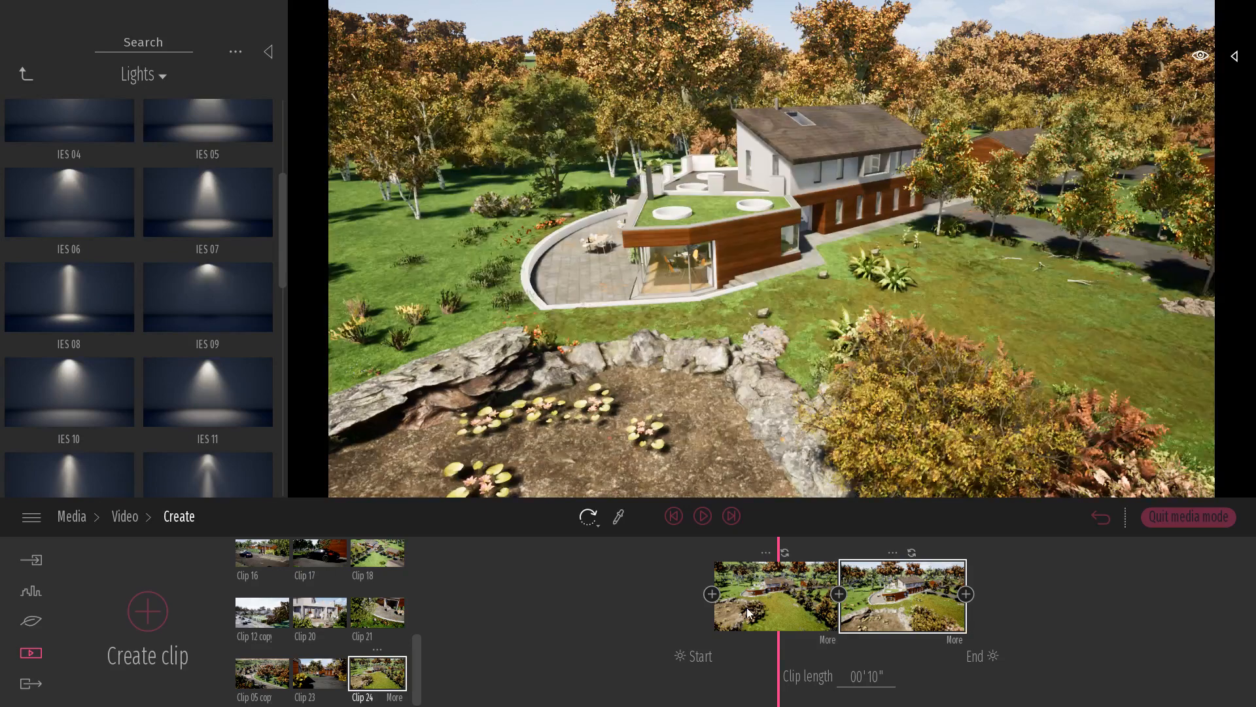
left_click(702, 517)
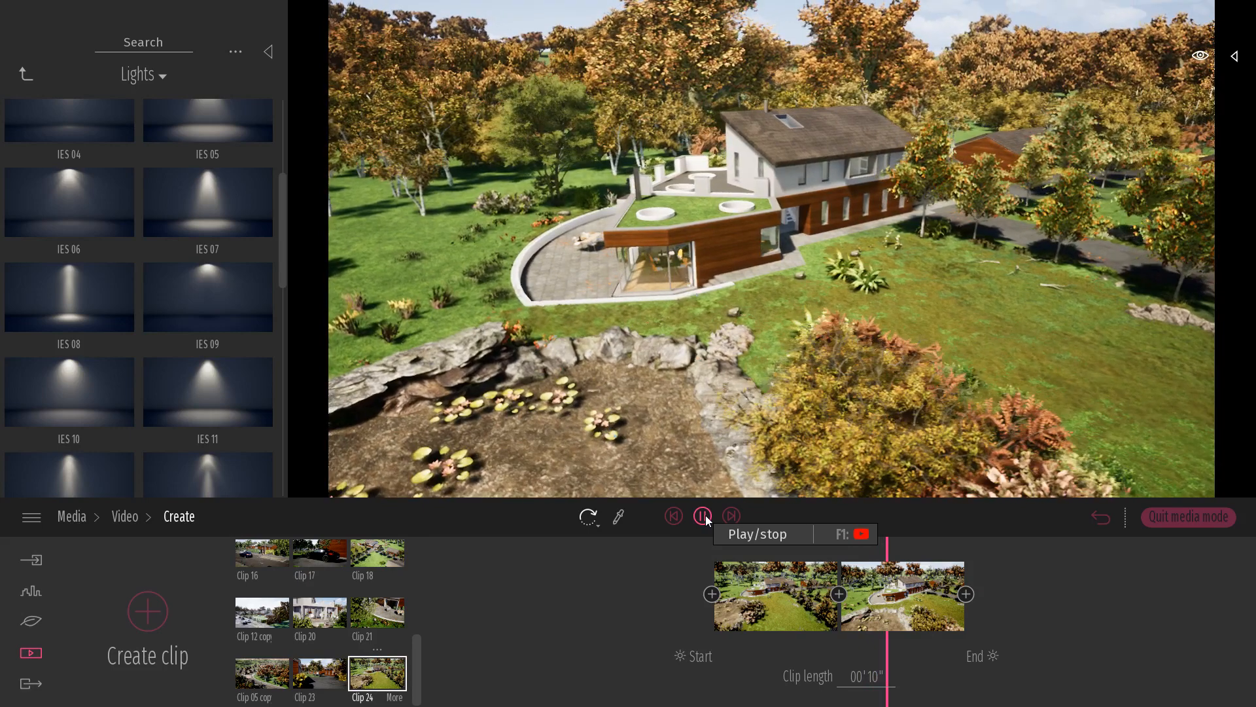
left_click(705, 518)
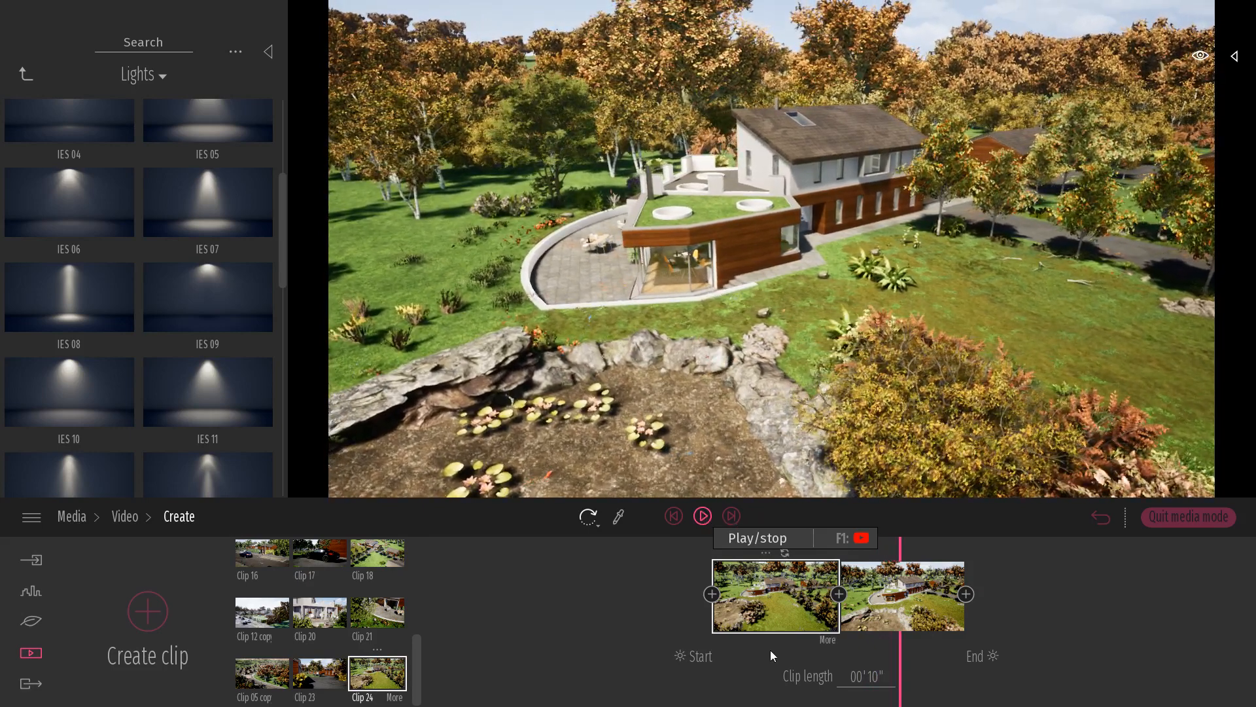
Step: Set the clip length to 30 seconds and preview the slower camera movement
left_click(775, 599)
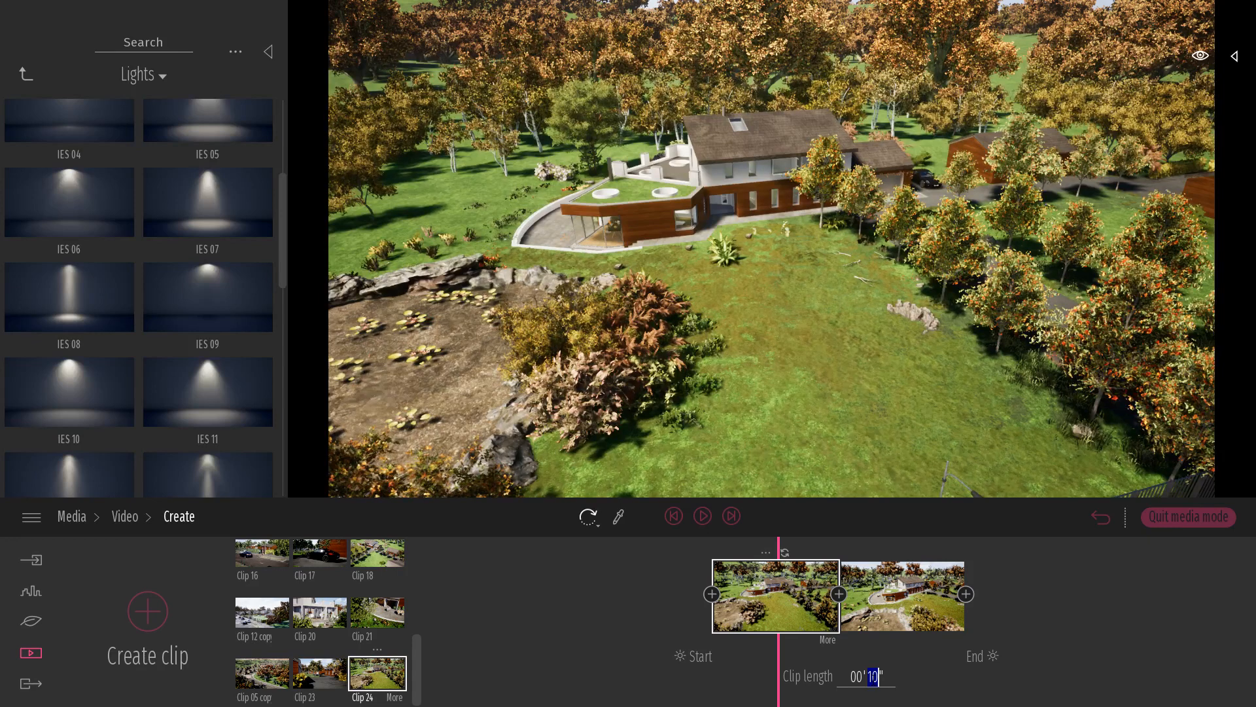
left_click(703, 517)
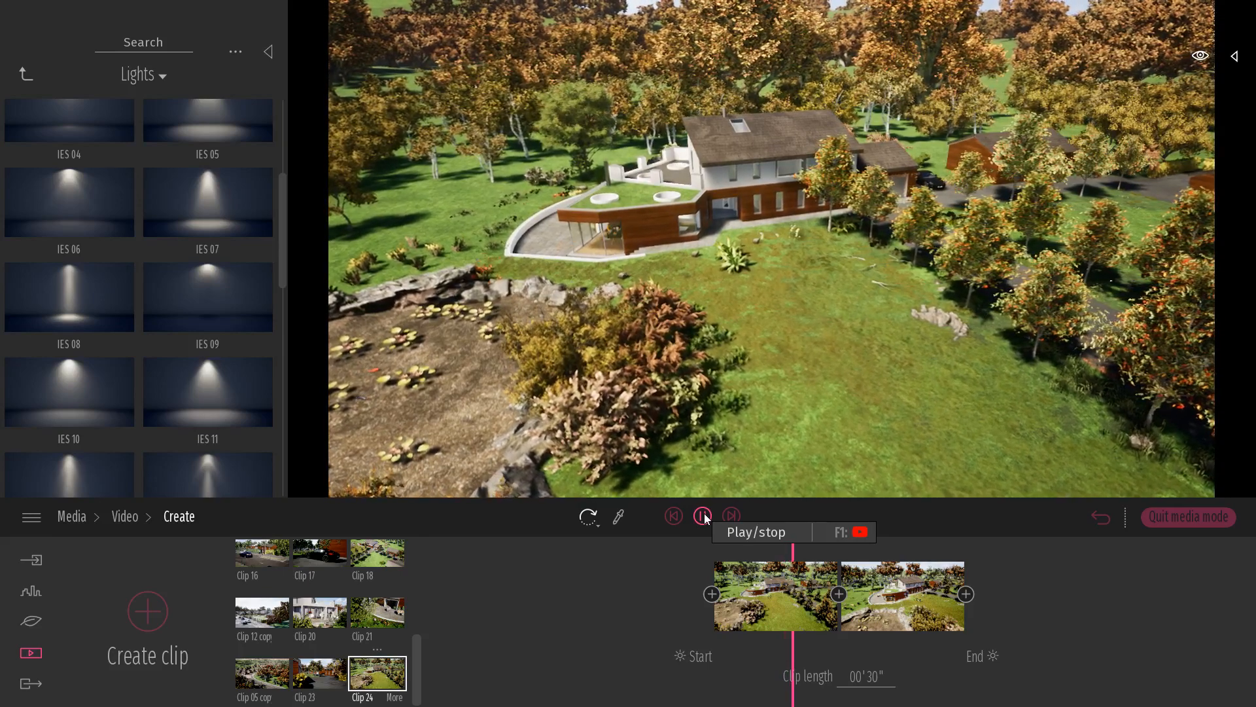
left_click(703, 516)
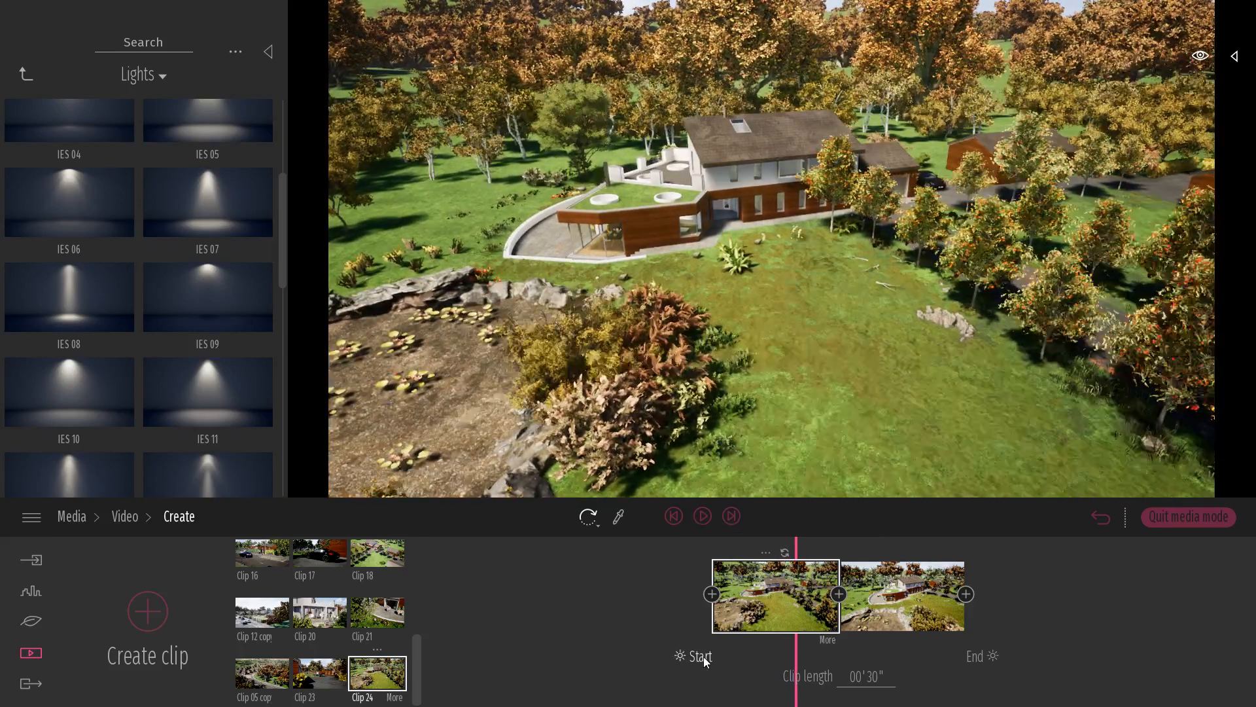
Step: Shift the clip's end time of day to evening, keeping the start in daylight, and preview the lighting transition
left_click(704, 657)
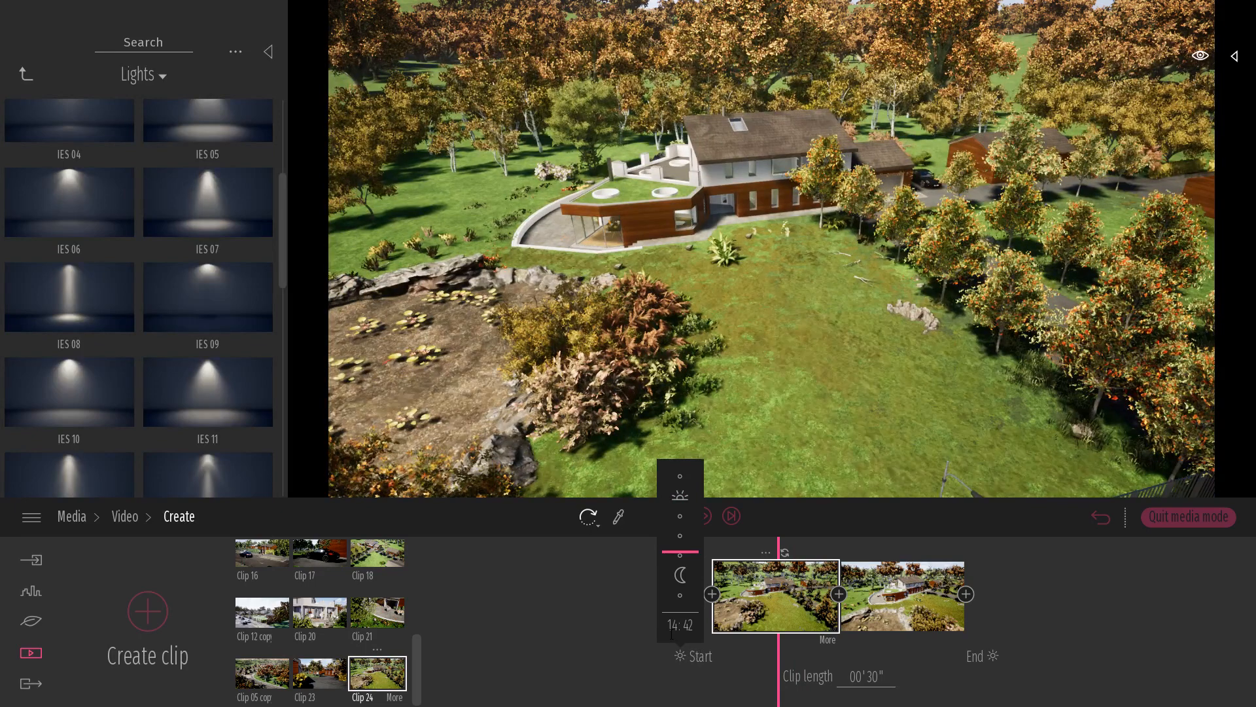
left_click(975, 657)
left_click_drag(991, 558, 991, 576)
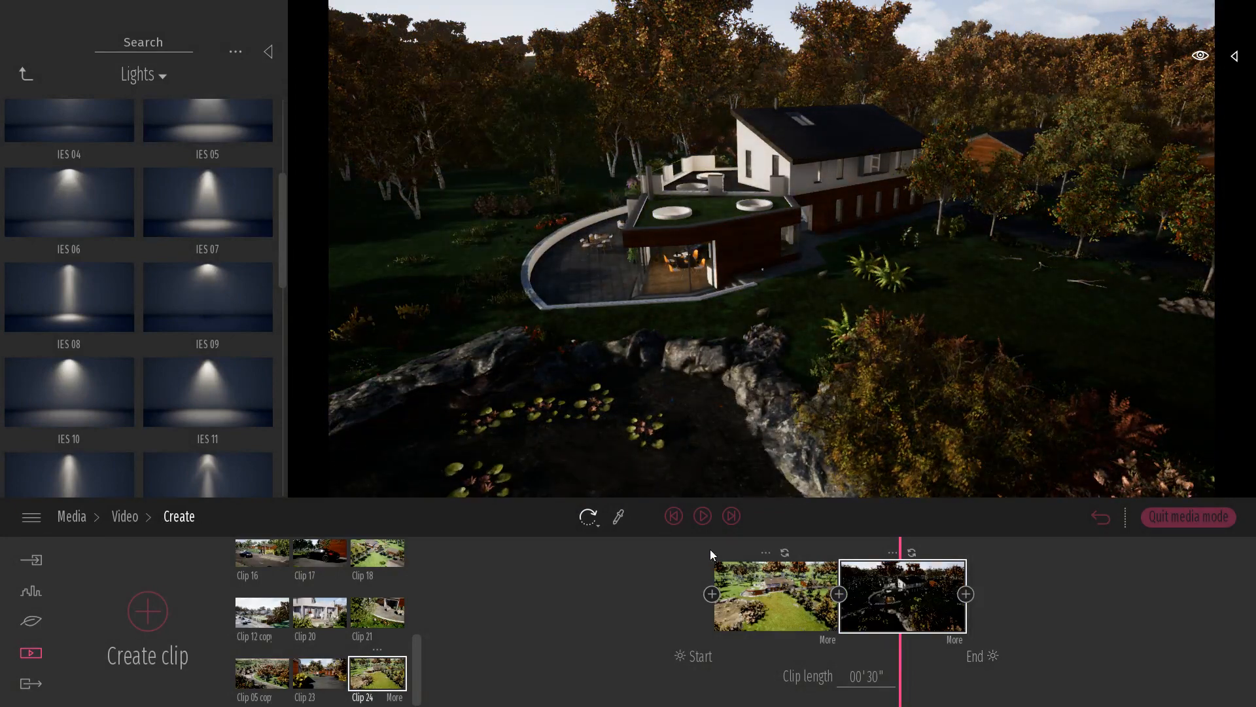
left_click(702, 516)
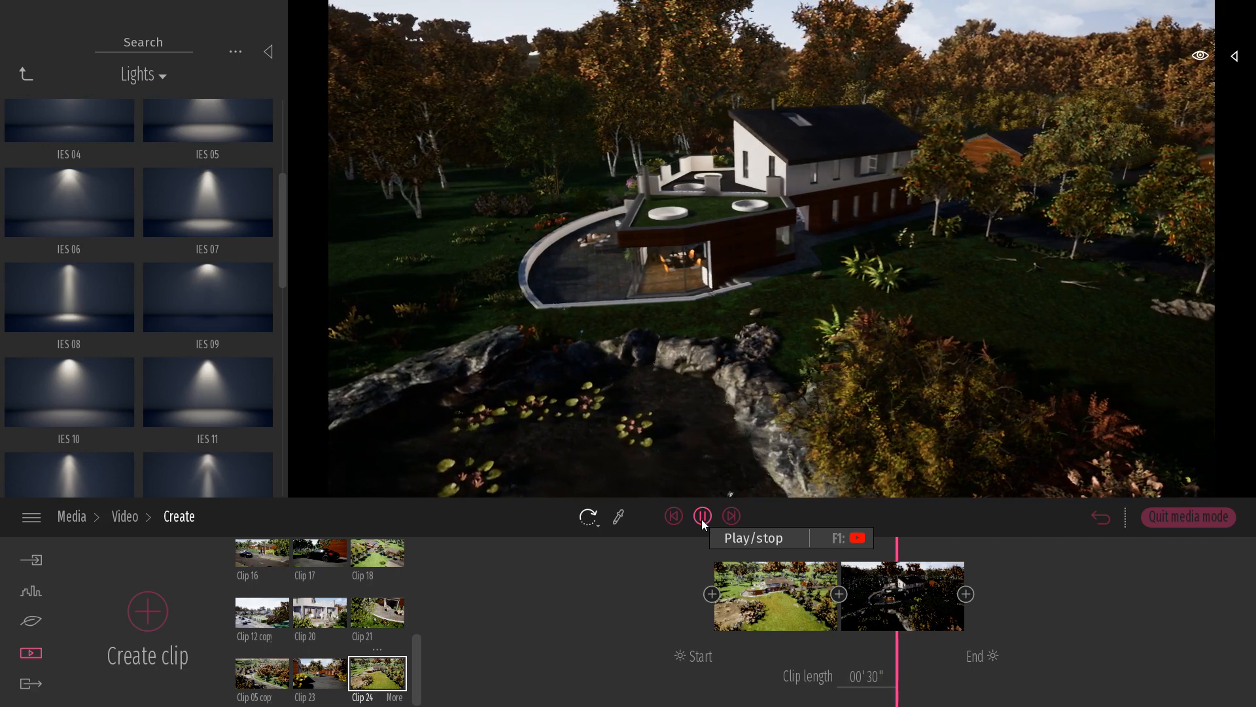
left_click(701, 519)
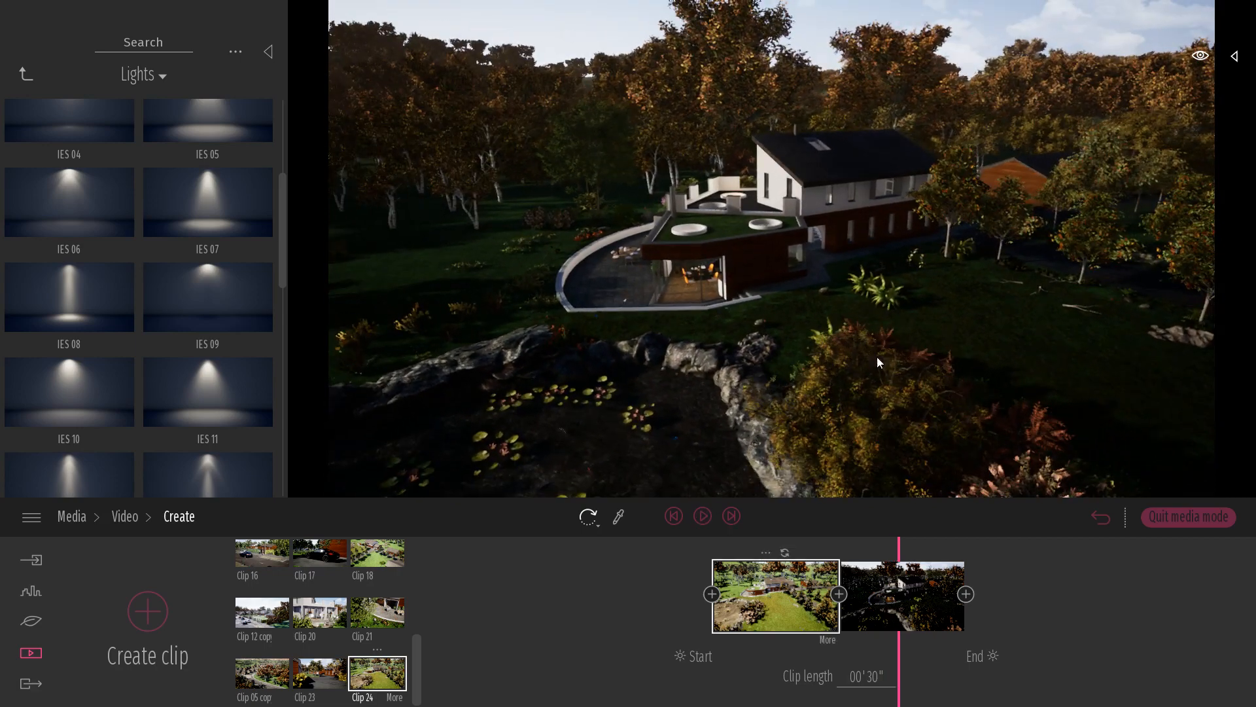
Step: Quit media mode, pan across the house and pond, and return to the overview of media types
left_click(1179, 518)
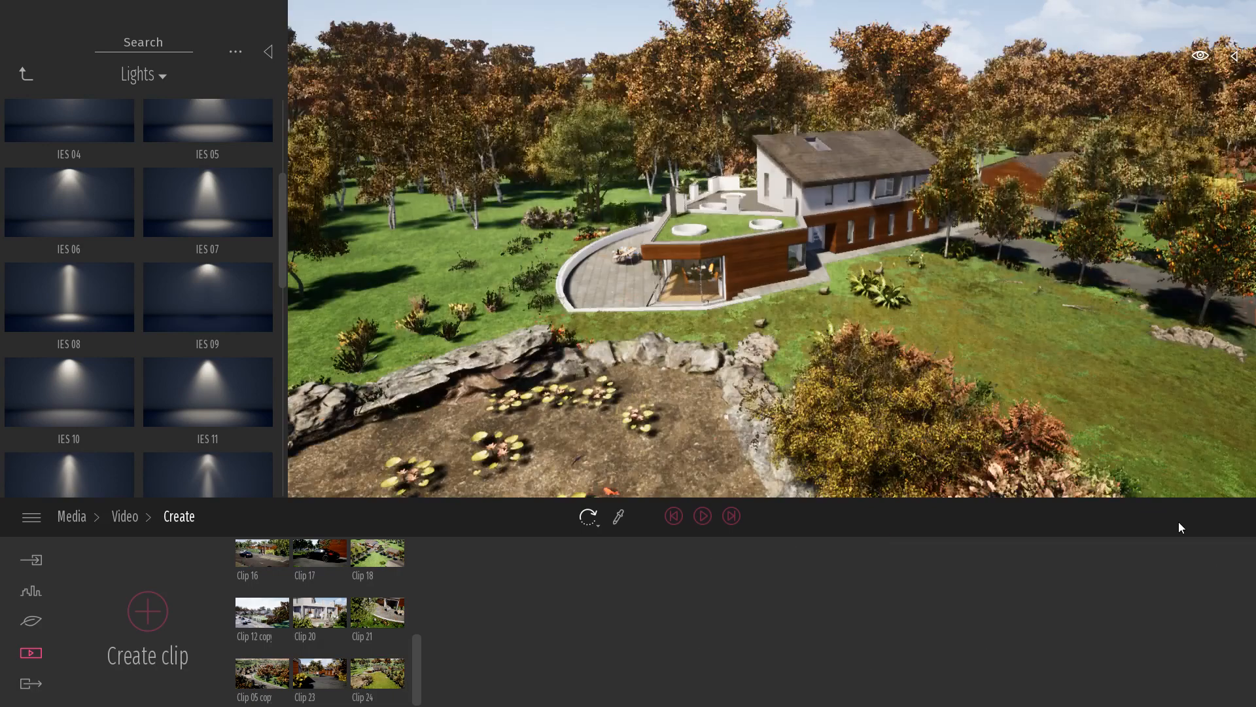
mouse_move(873, 348)
middle_mouse_down("shift")
mouse_move(936, 346)
mouse_move(879, 345)
middle_mouse_up("shift")
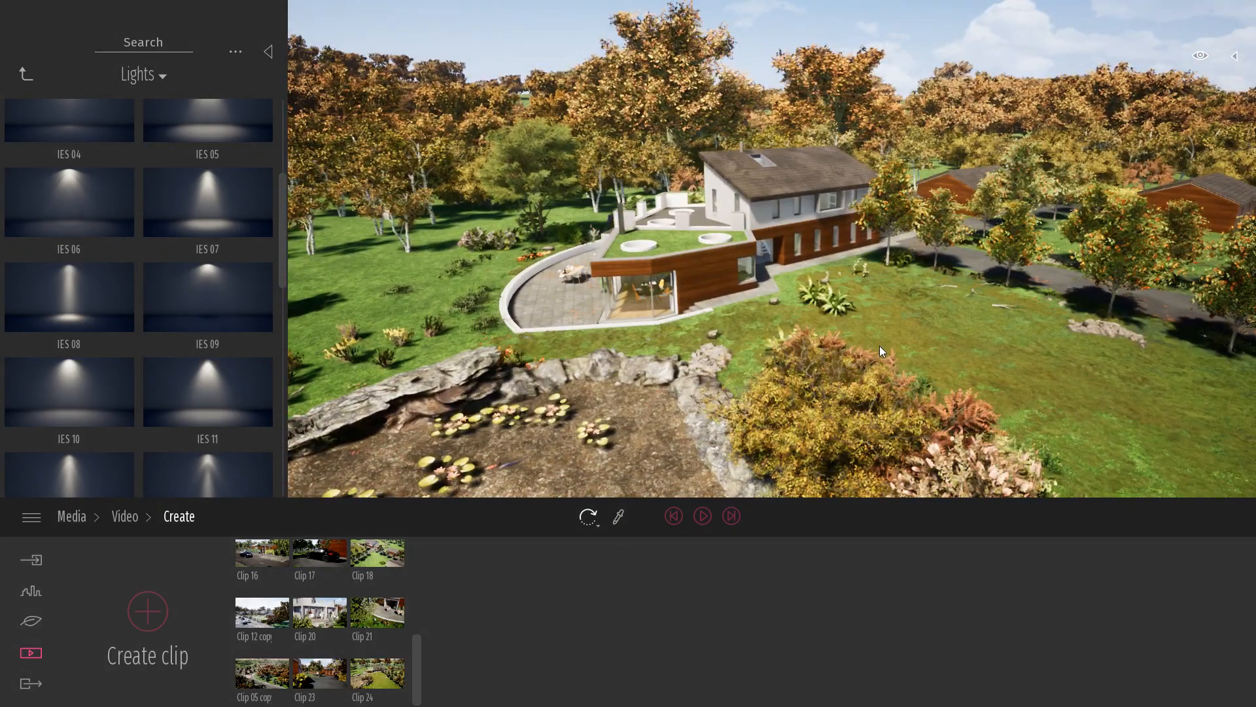
middle_click_drag(893, 348, 867, 348, "shift")
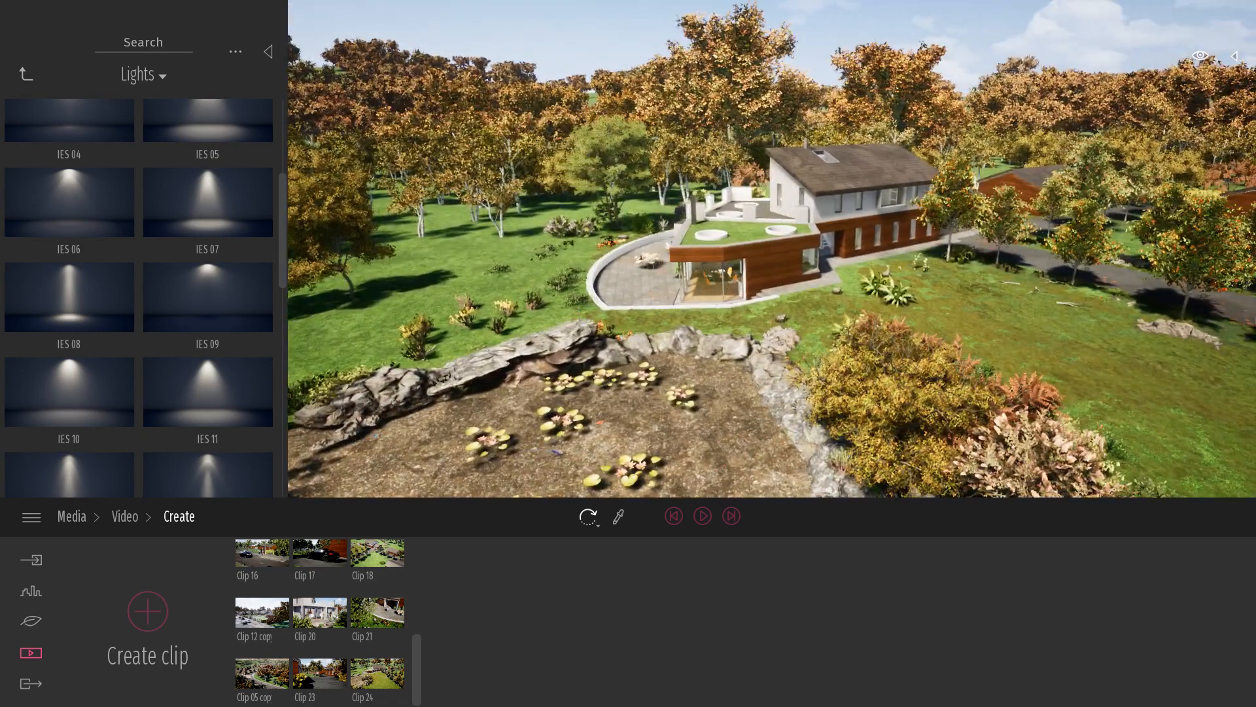
middle_click_drag(867, 348, 873, 348, "shift")
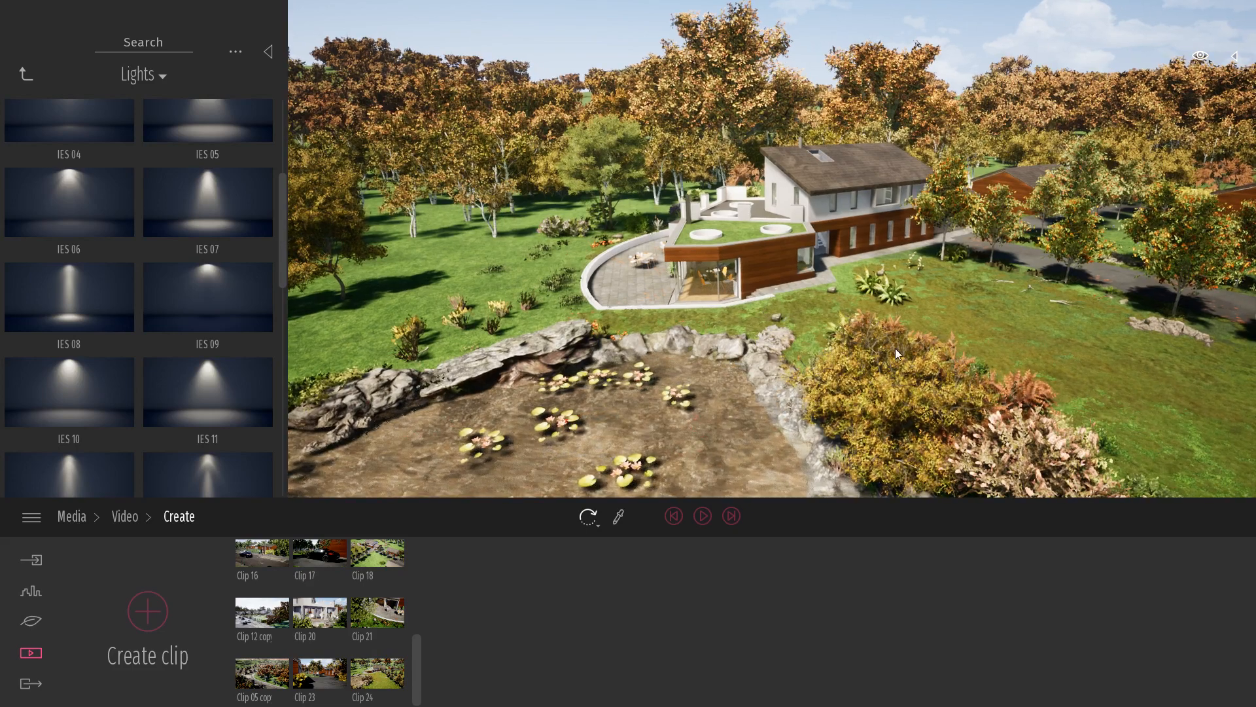
left_click(71, 518)
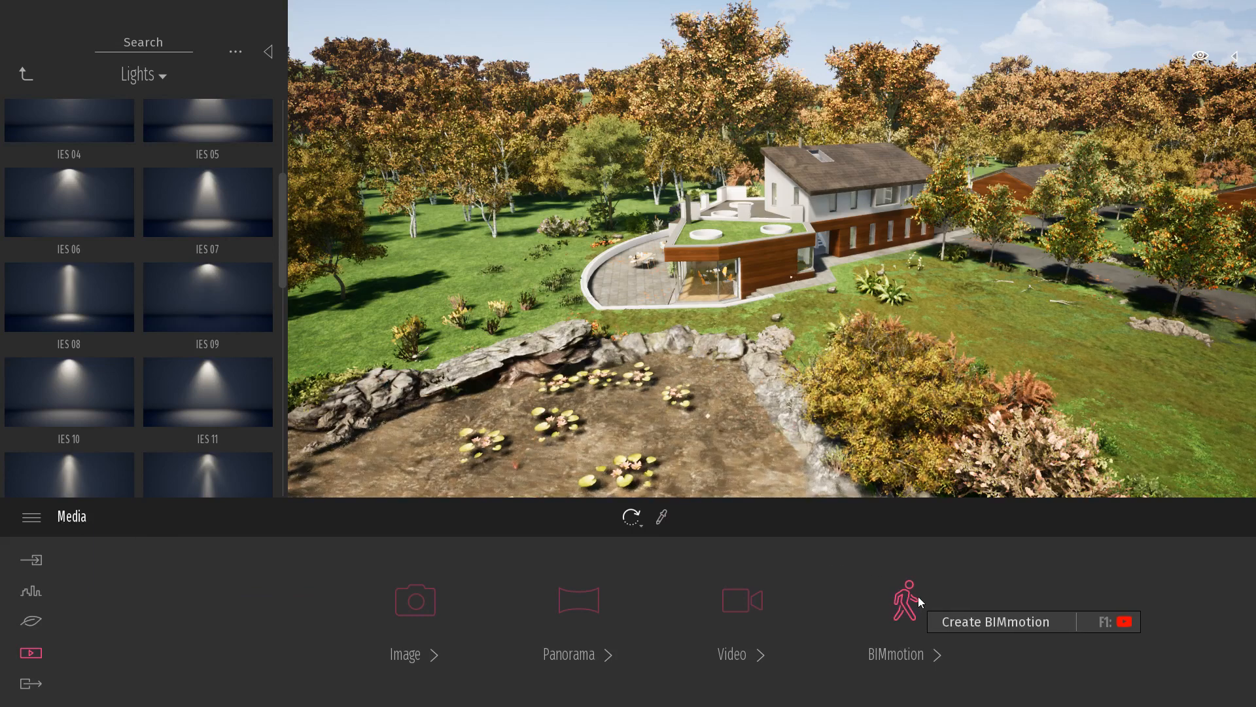
Step: Bring the view down to the front lawn facing the house and open the full-screen presentation with its control bar
key("d")
right_click_drag(918, 324, 817, 270)
key("w")
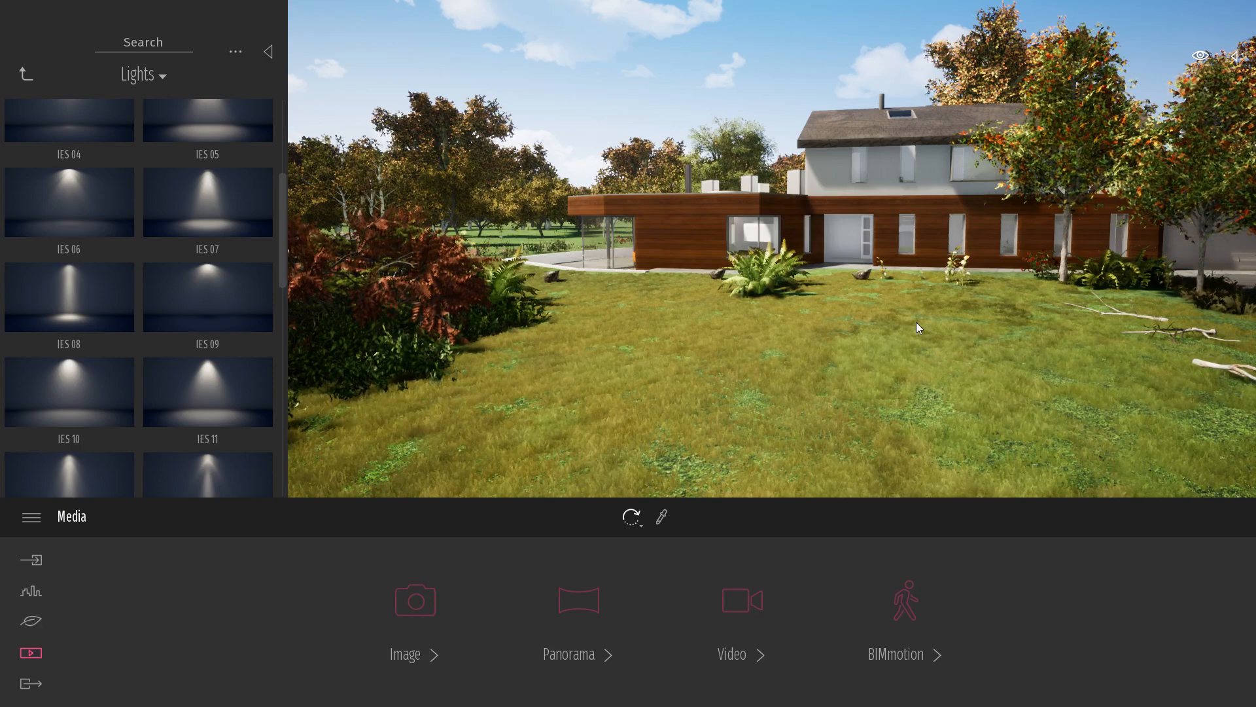
key("s")
right_click_drag(916, 322, 934, 325)
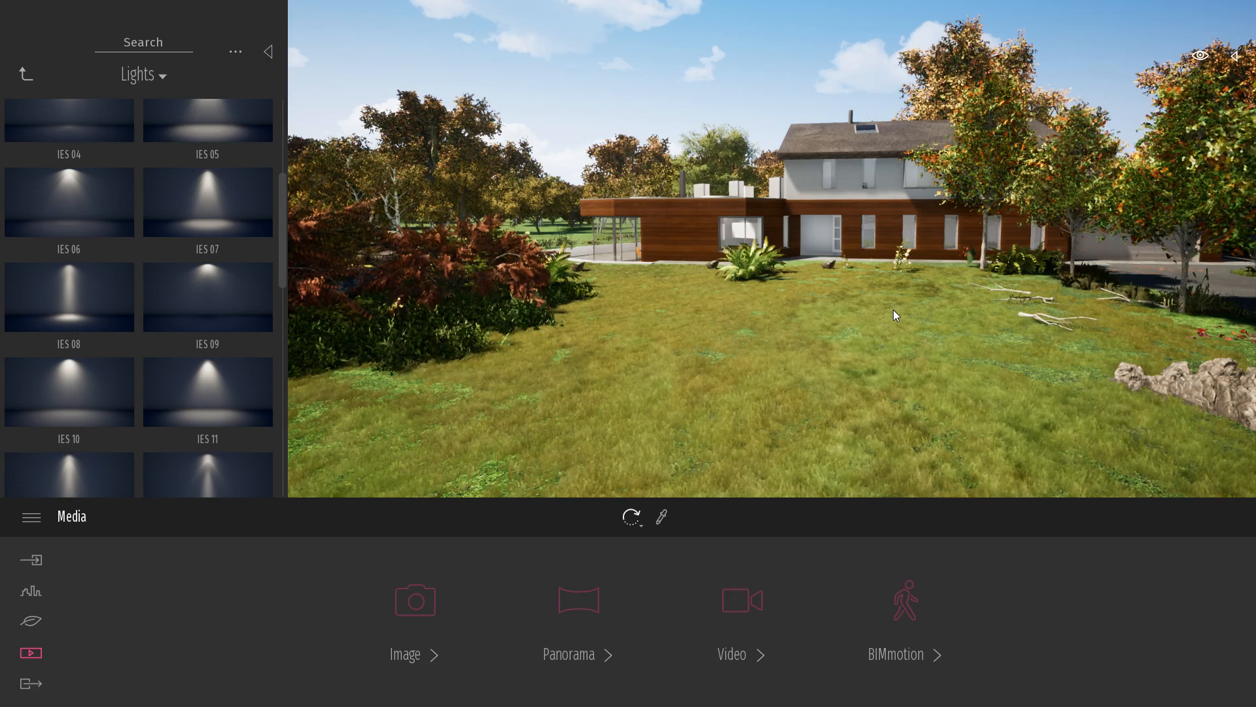
left_click(1196, 57)
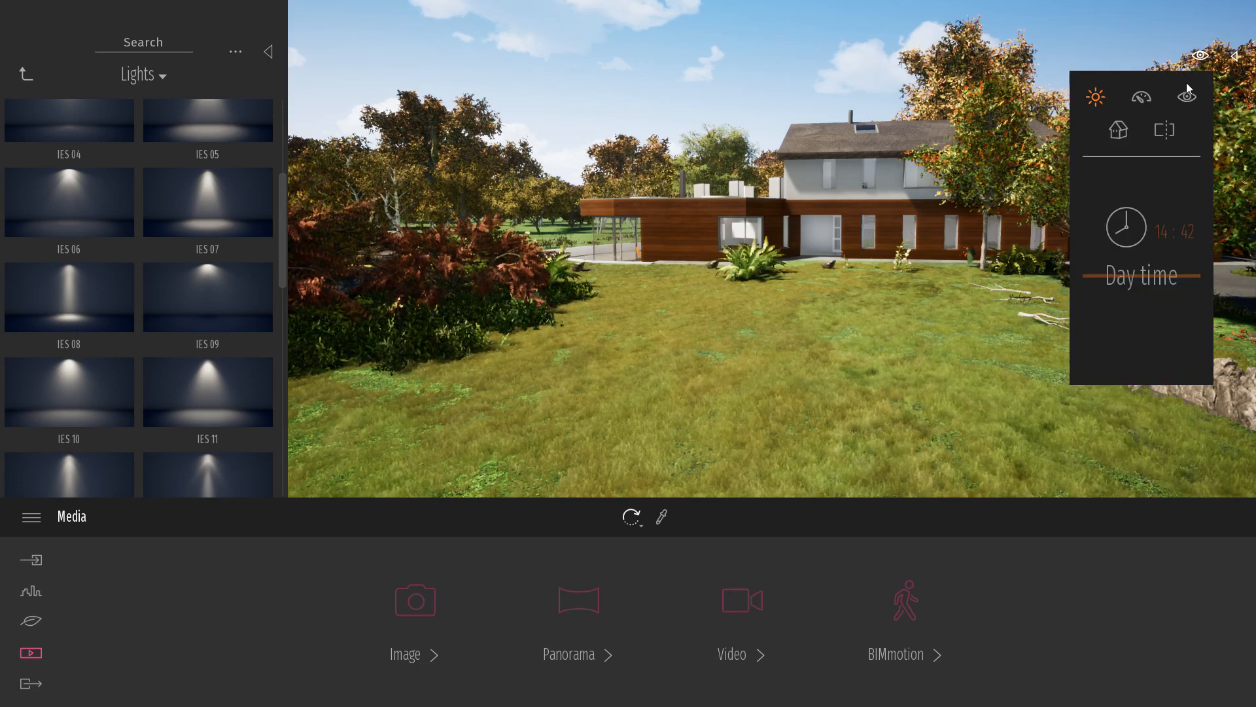
left_click(1140, 261)
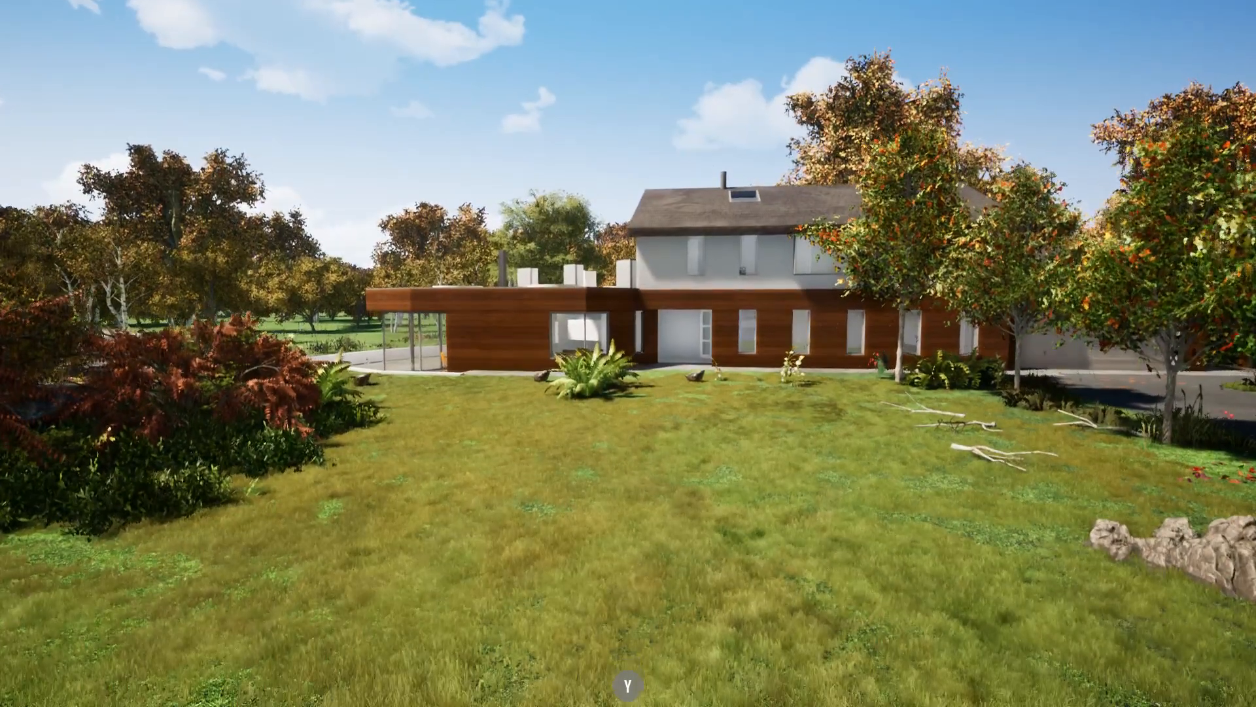
right_click_drag(739, 251, 798, 271)
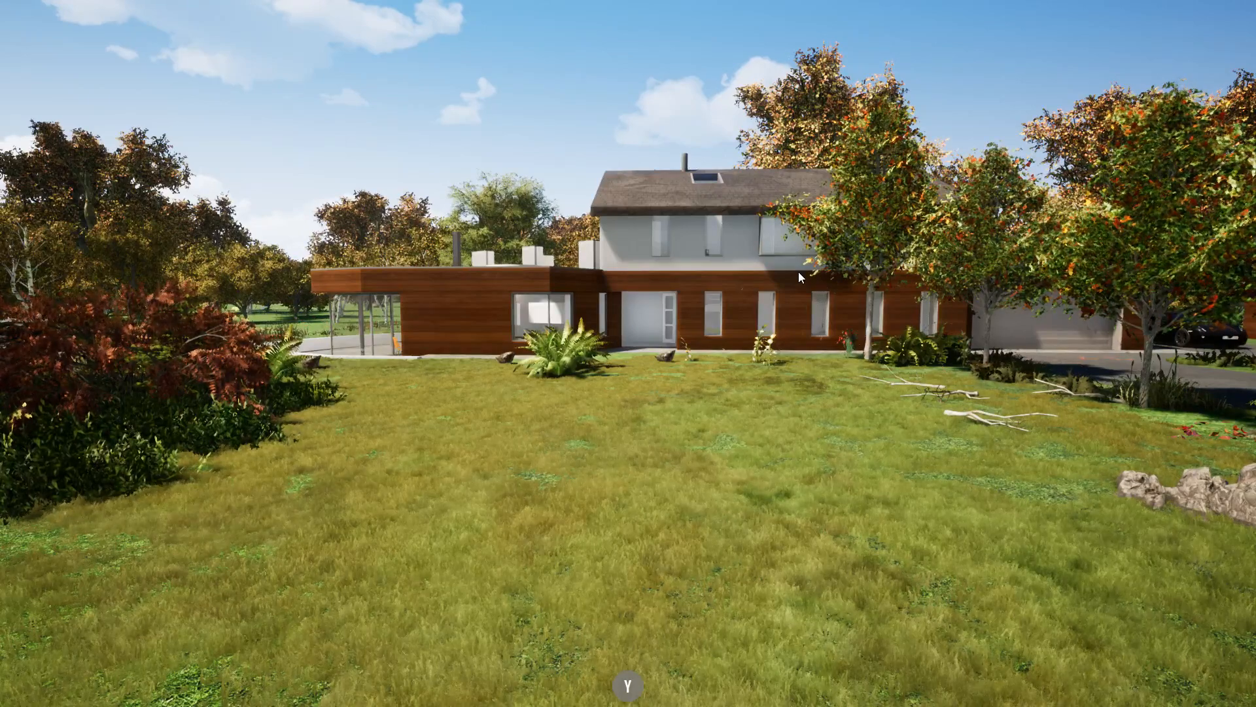
left_click(621, 681)
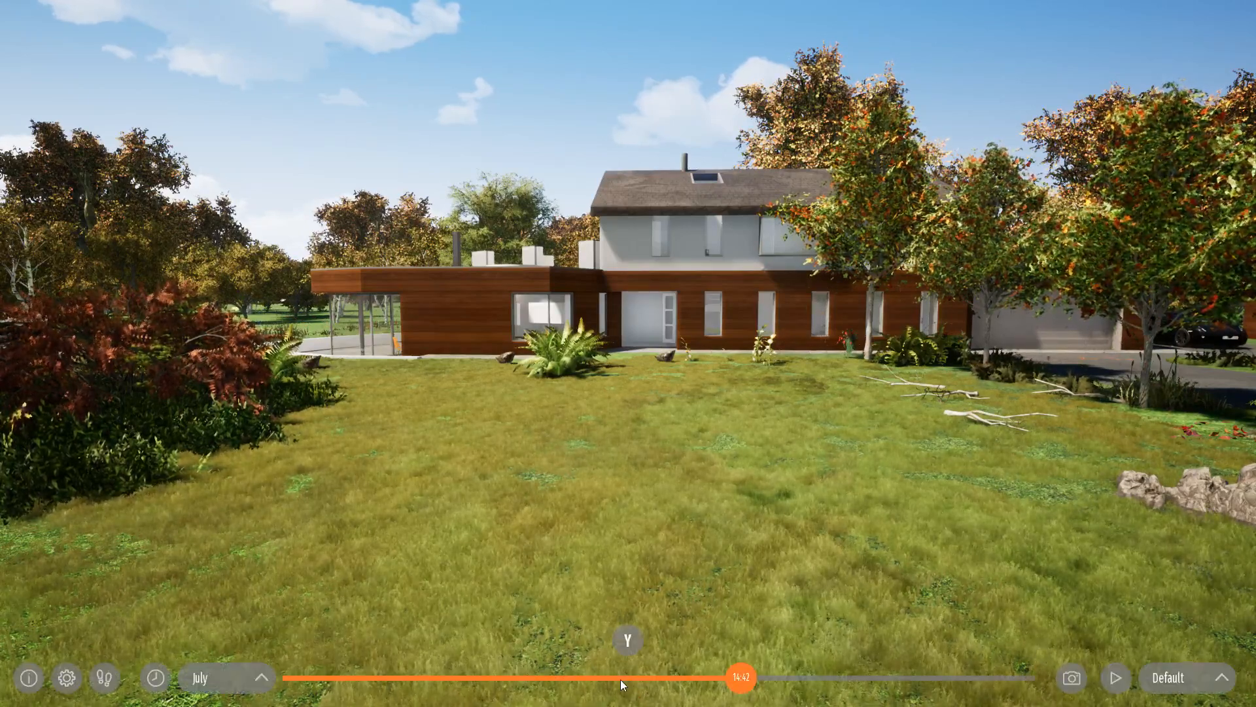
Step: Set the presentation's time of day to 12:37 and open the list of months
right_click_drag(796, 653, 758, 652)
left_click_drag(741, 677, 682, 684)
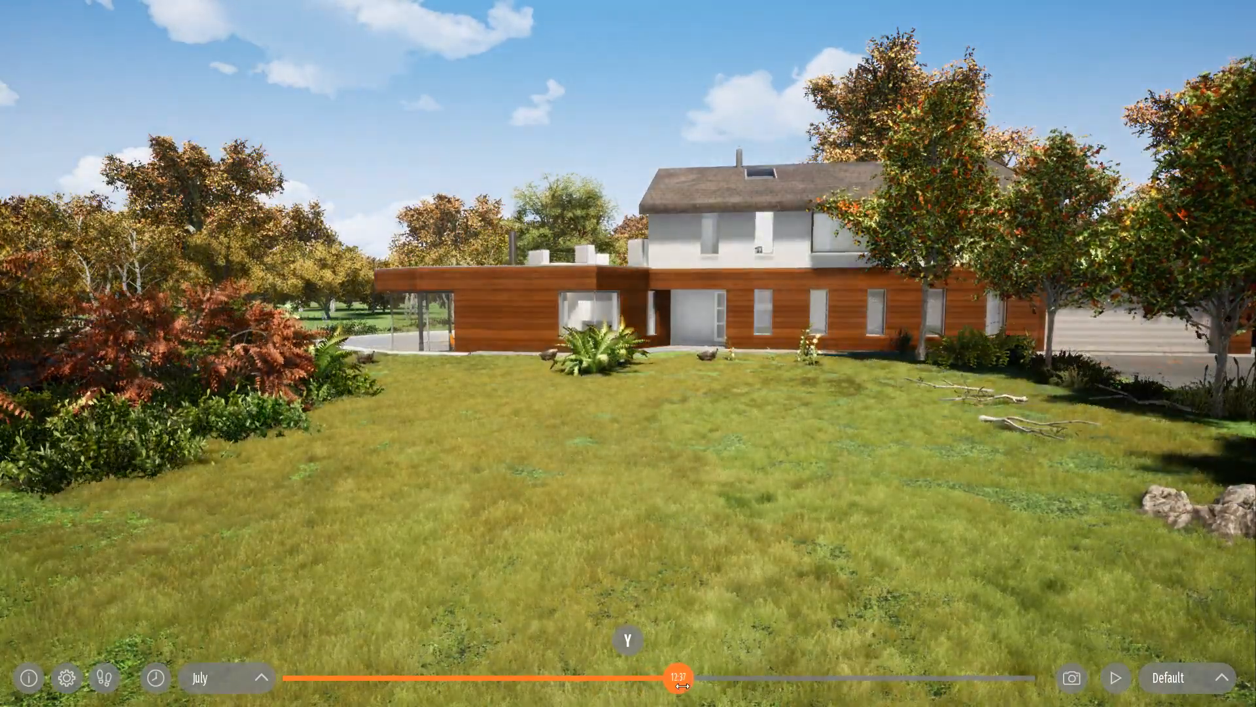
left_click(242, 682)
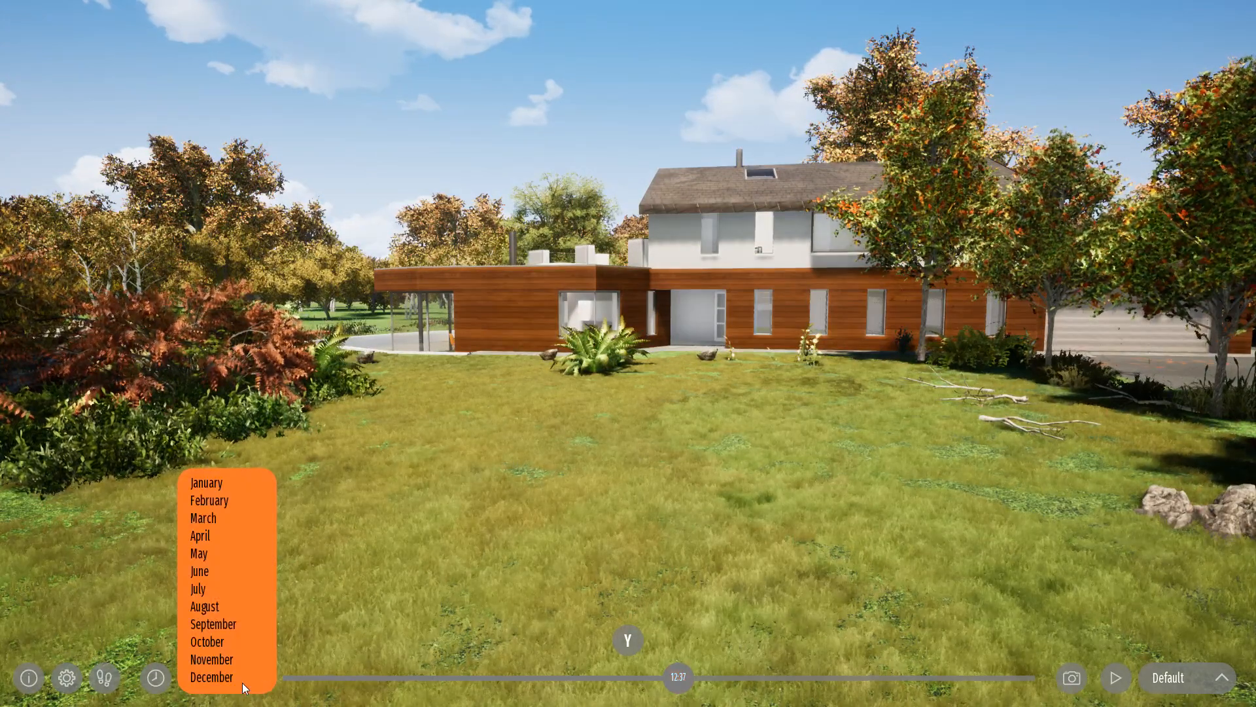
Step: Switch to walking navigation and walk across the lawn toward the house
left_click(98, 683)
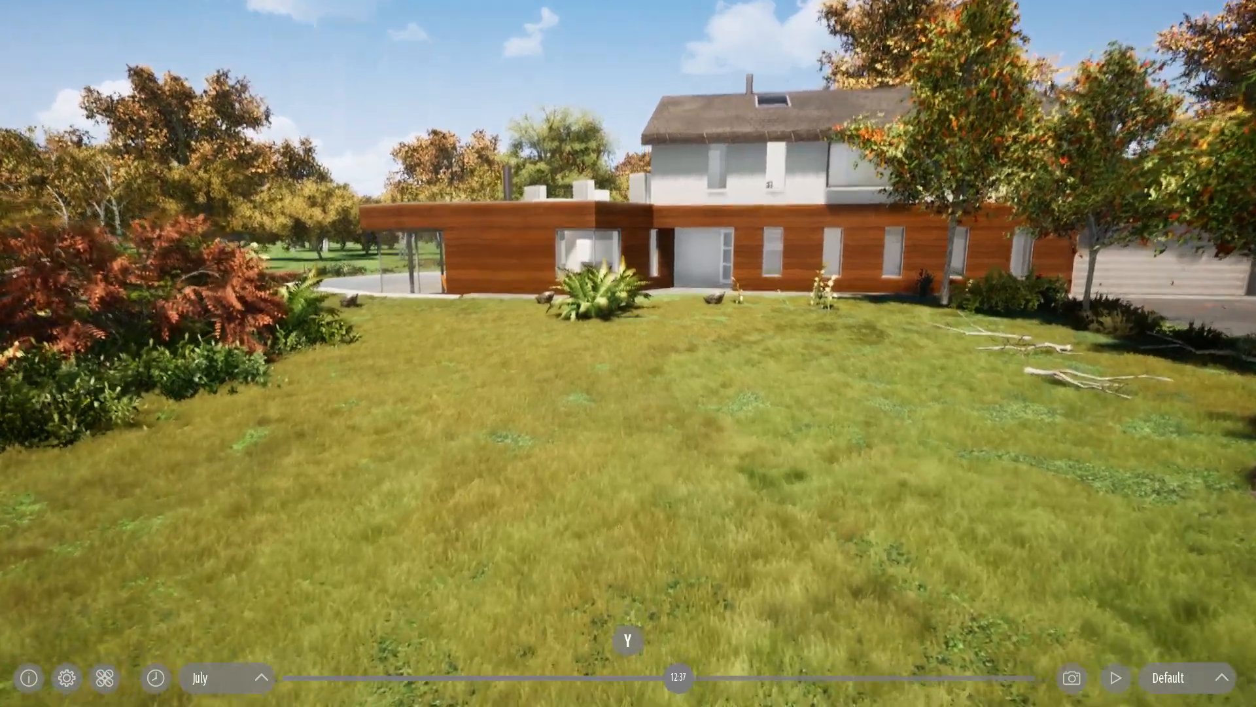
right_click_drag(830, 397, 830, 418)
key("w")
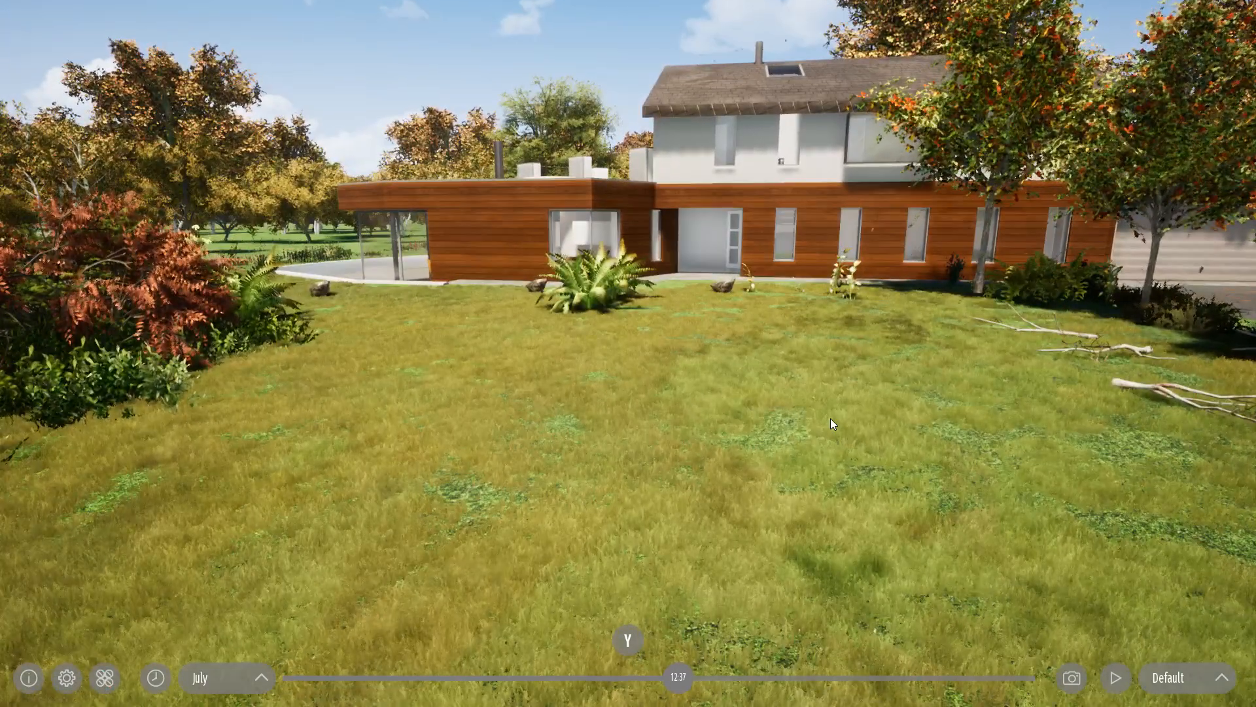
key("w")
key("w")
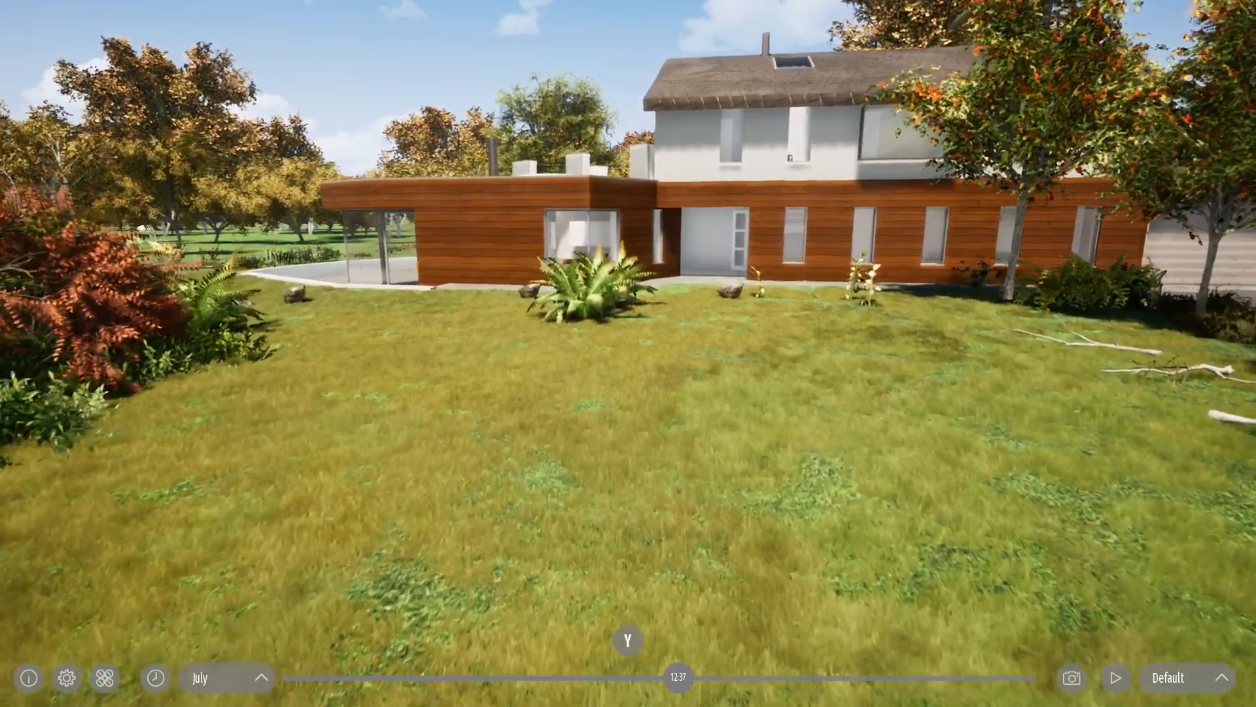
right_click_drag(831, 418, 873, 404)
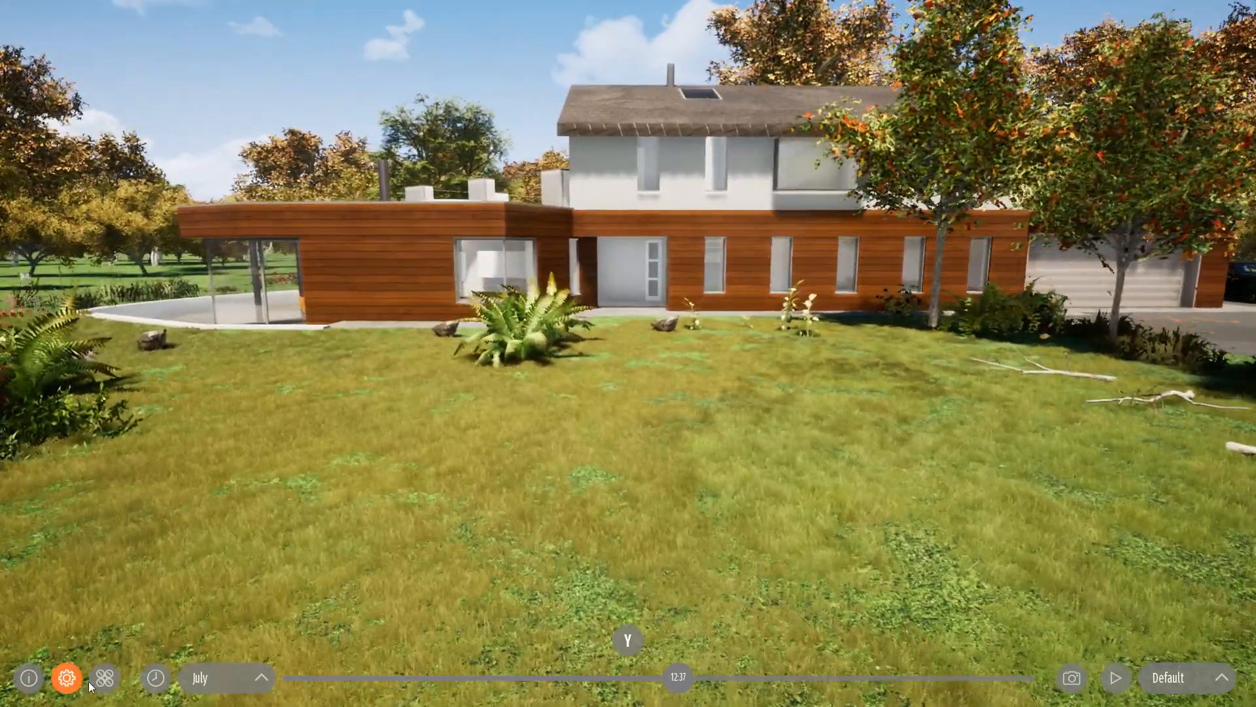
Step: Switch back to flying navigation and play Movie 01 in the presentation
left_click(104, 680)
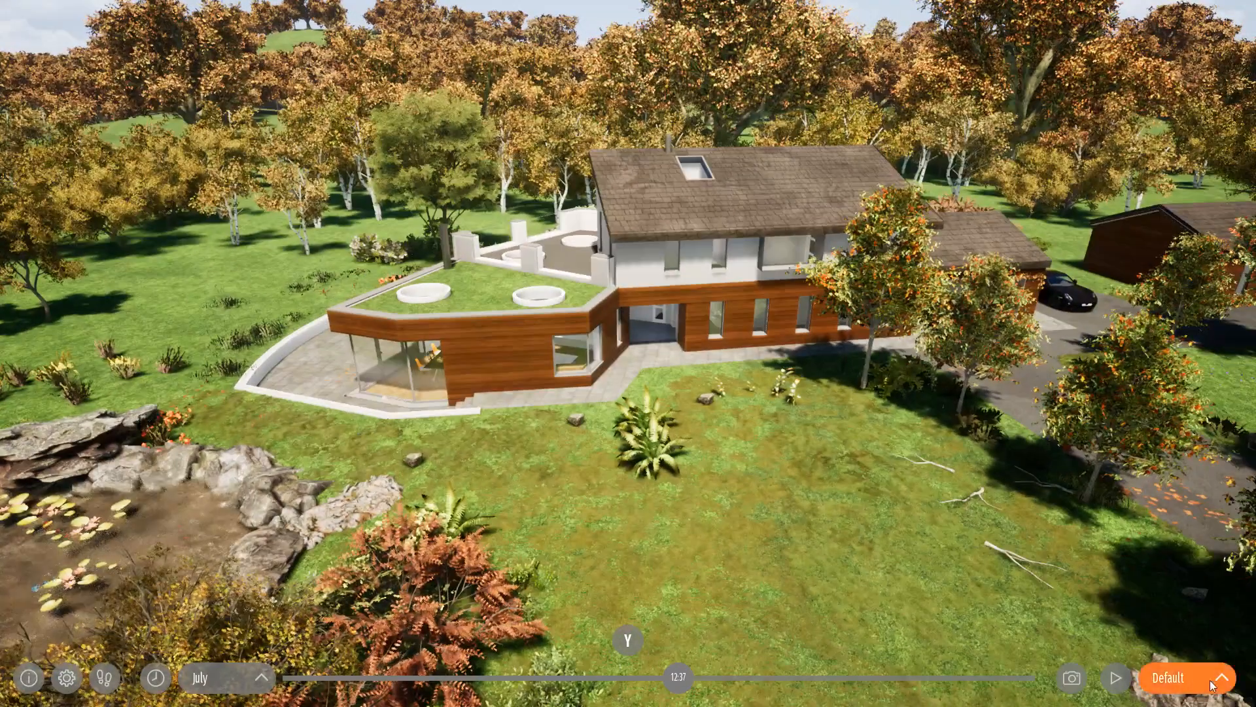
left_click(1220, 678)
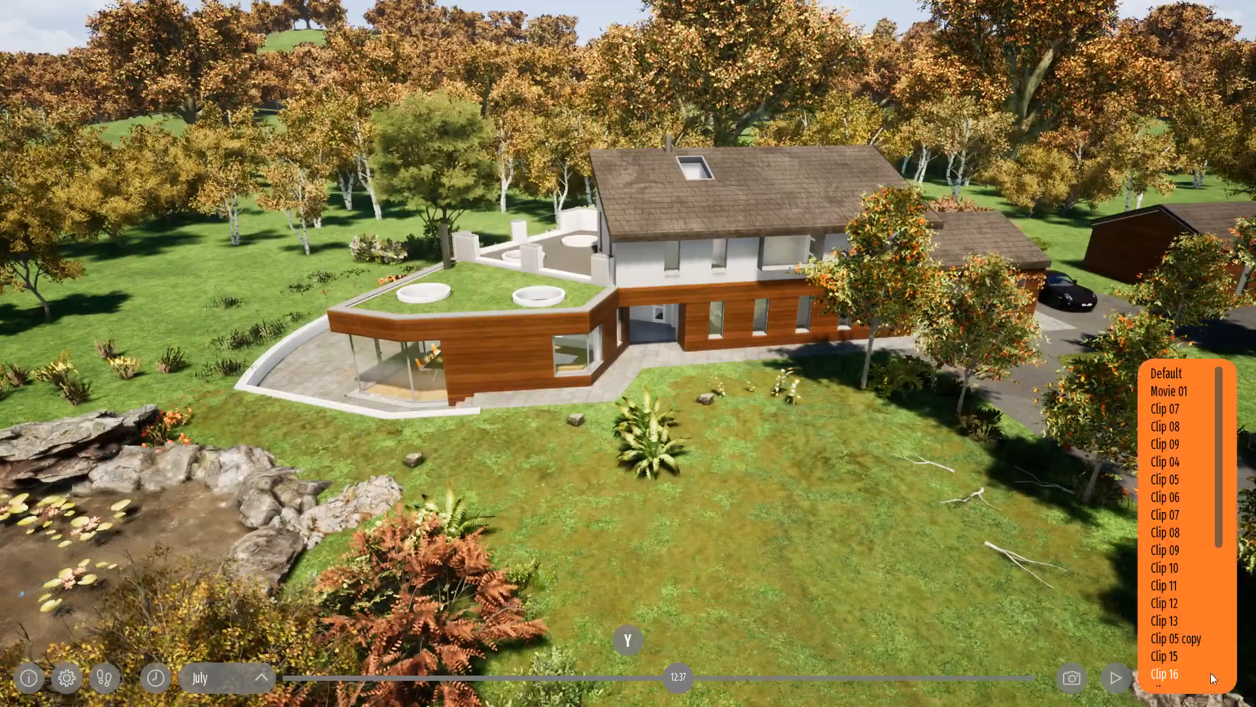
left_click(1169, 391)
left_click(1116, 679)
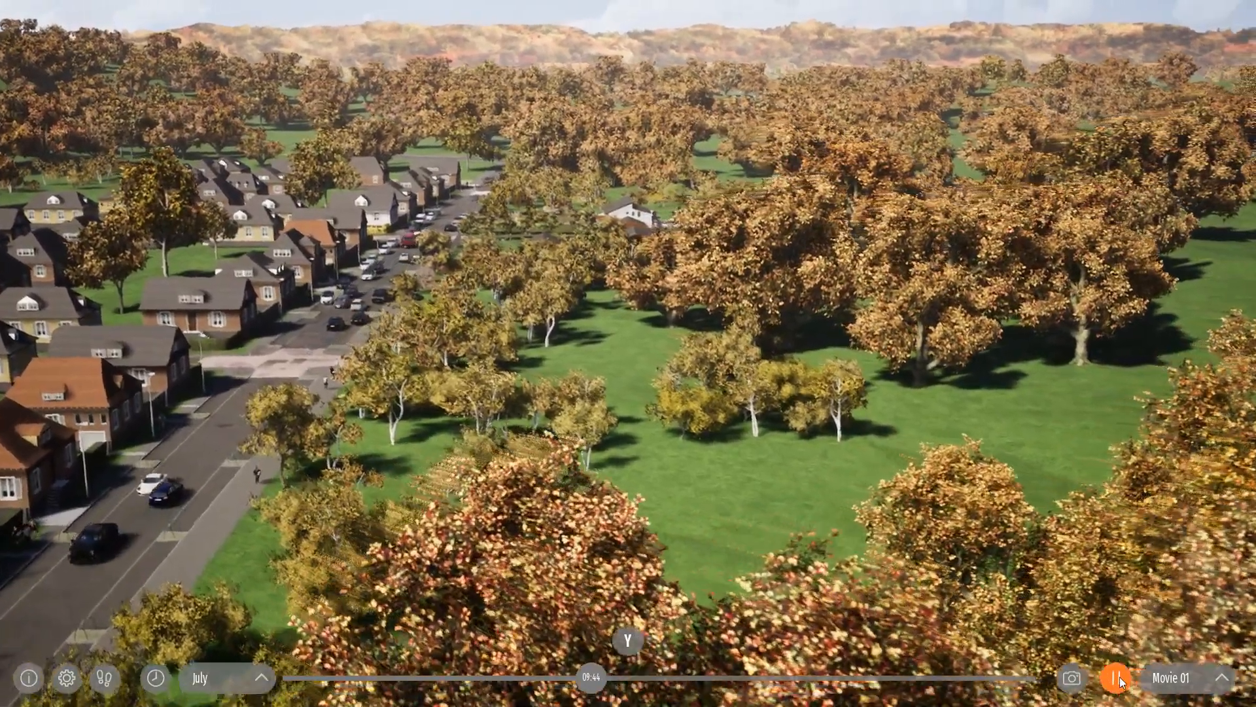
Step: Interrupt Movie 01 to navigate freely, and look around the street crossing in front of the house
left_click(1118, 679)
right_click_drag(946, 448, 1014, 353)
key("w")
key("a")
key("q")
left_click(1112, 677)
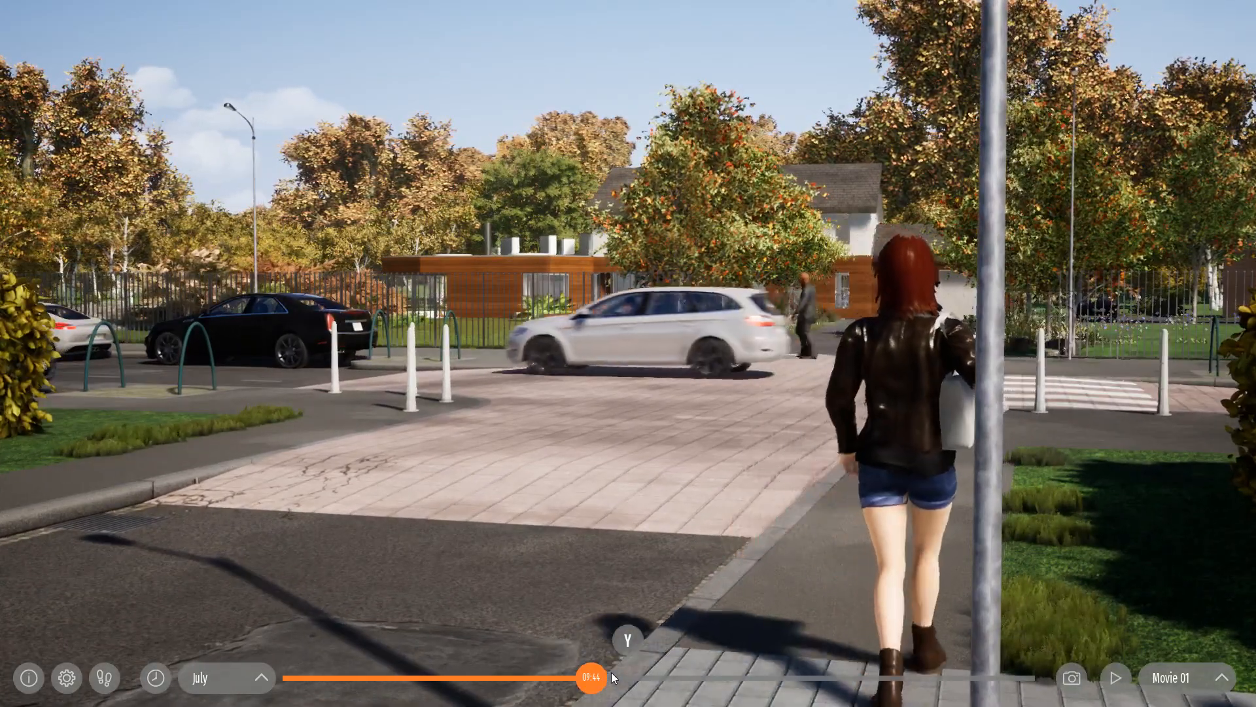
right_click_drag(763, 589, 697, 571)
key("a")
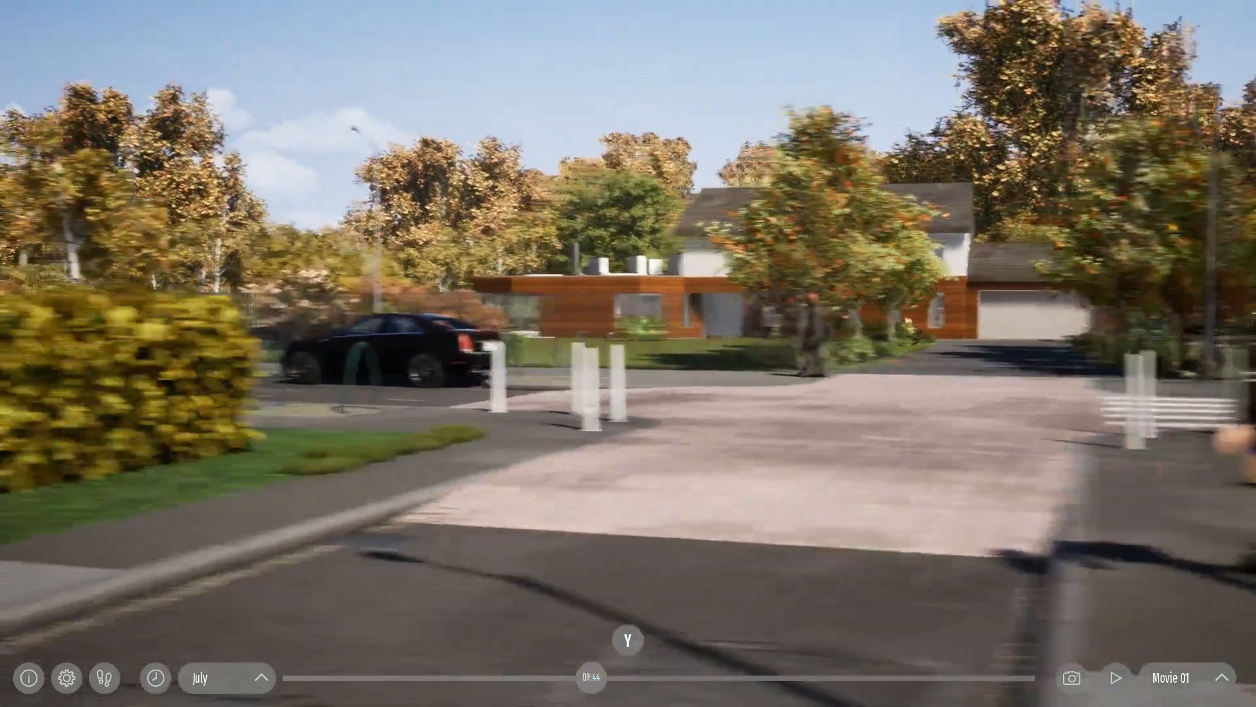
key("d")
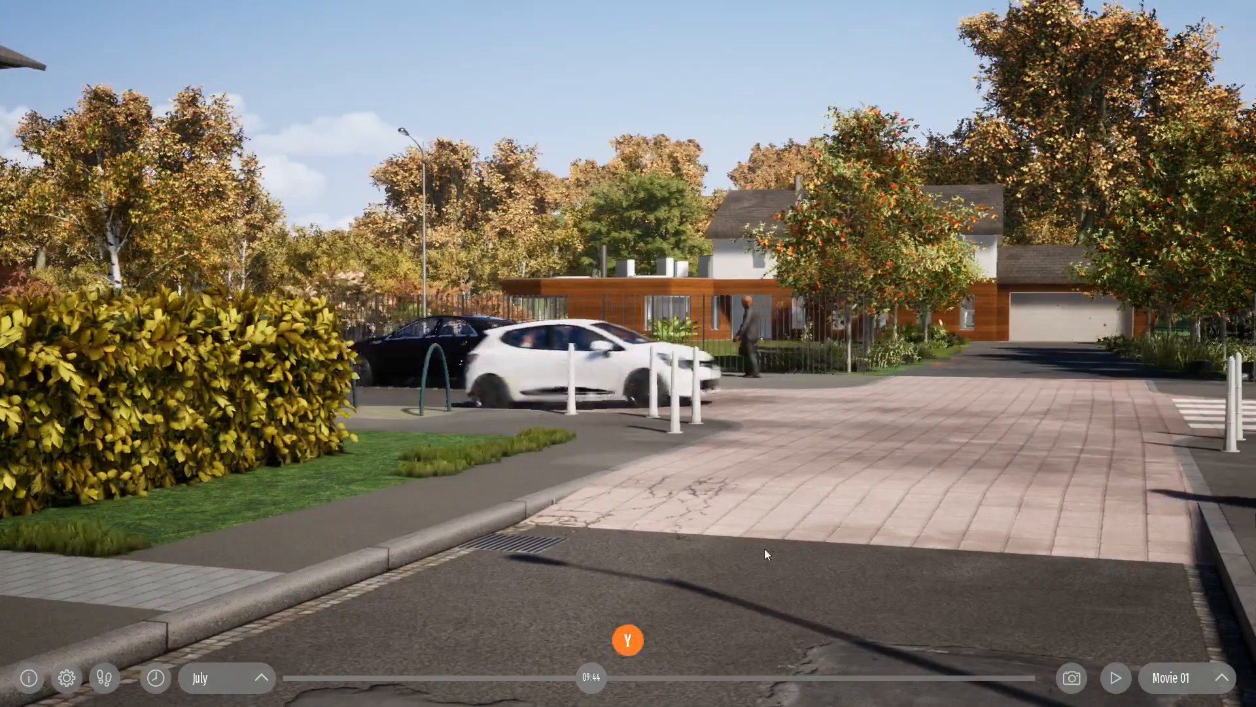
Step: Leave the full-screen presentation and pull the view back above the driveway entrance and front lawn
key("Escape")
right_click_drag(791, 296, 1149, 383)
key("s")
key("e")
key("s")
key("s")
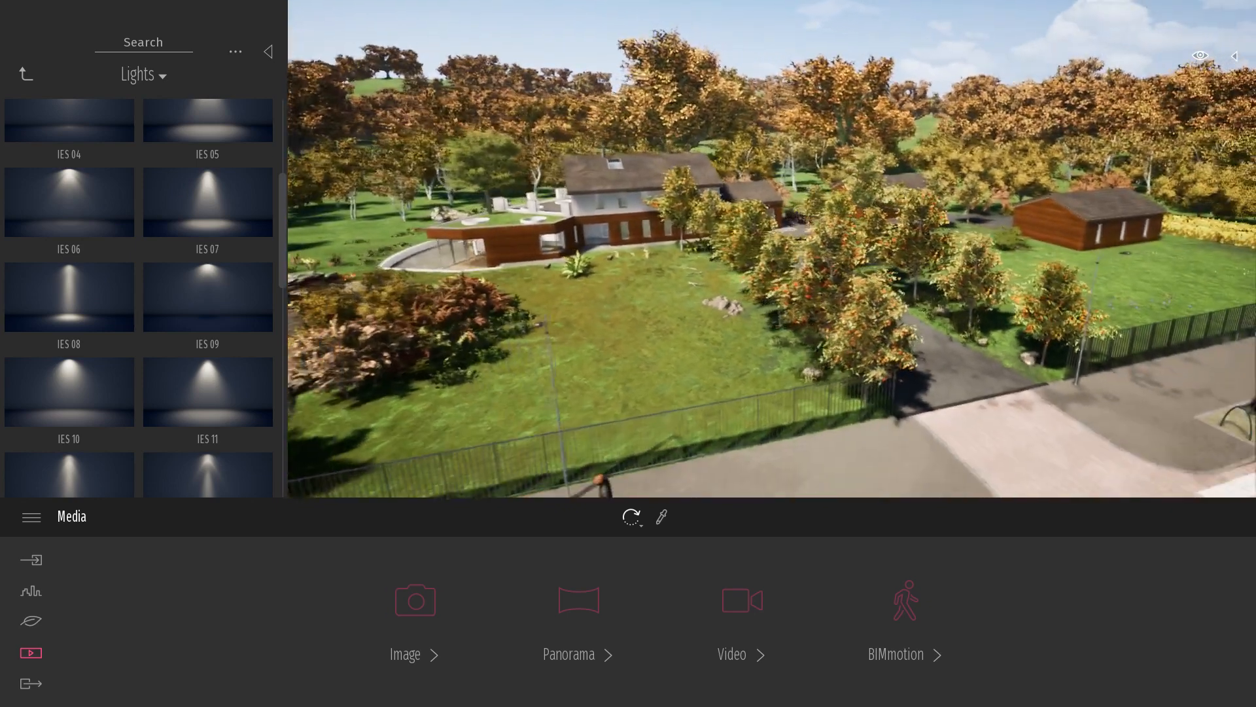